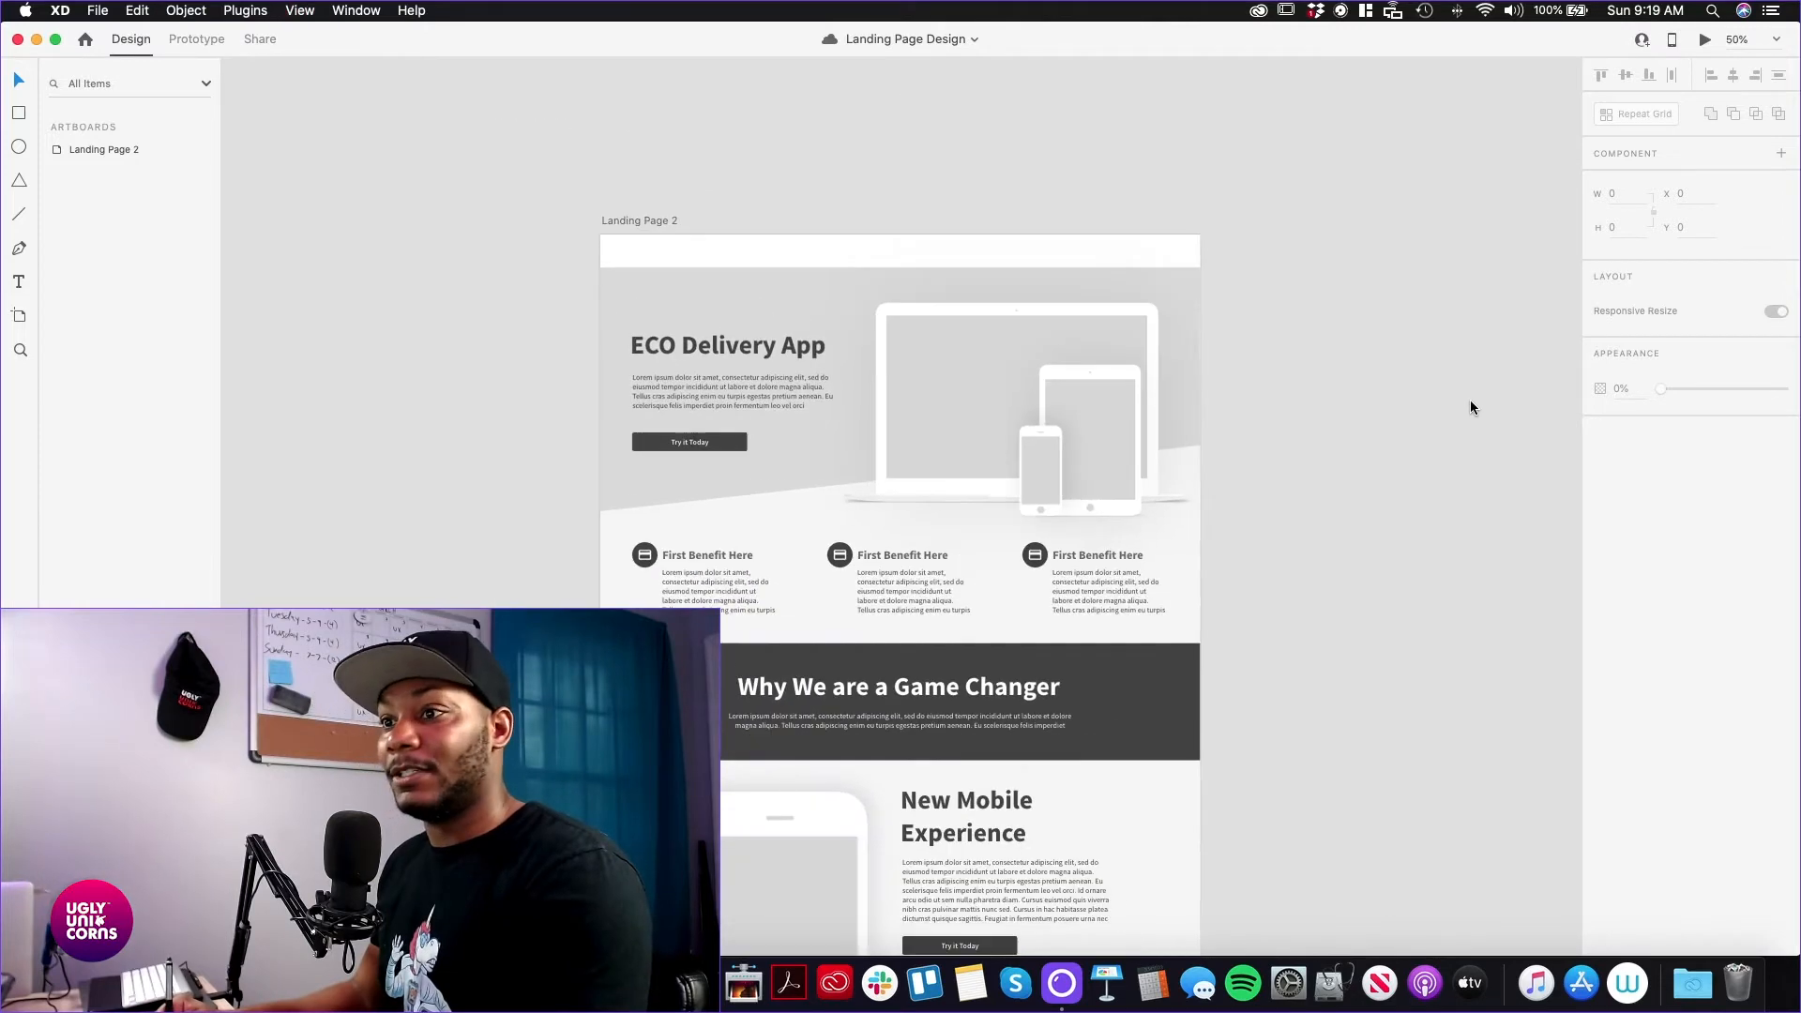
Look over the landing page wireframe from the hero section down through its lower sections, then return to the hero
left_click_drag(1303, 466, 1505, 300)
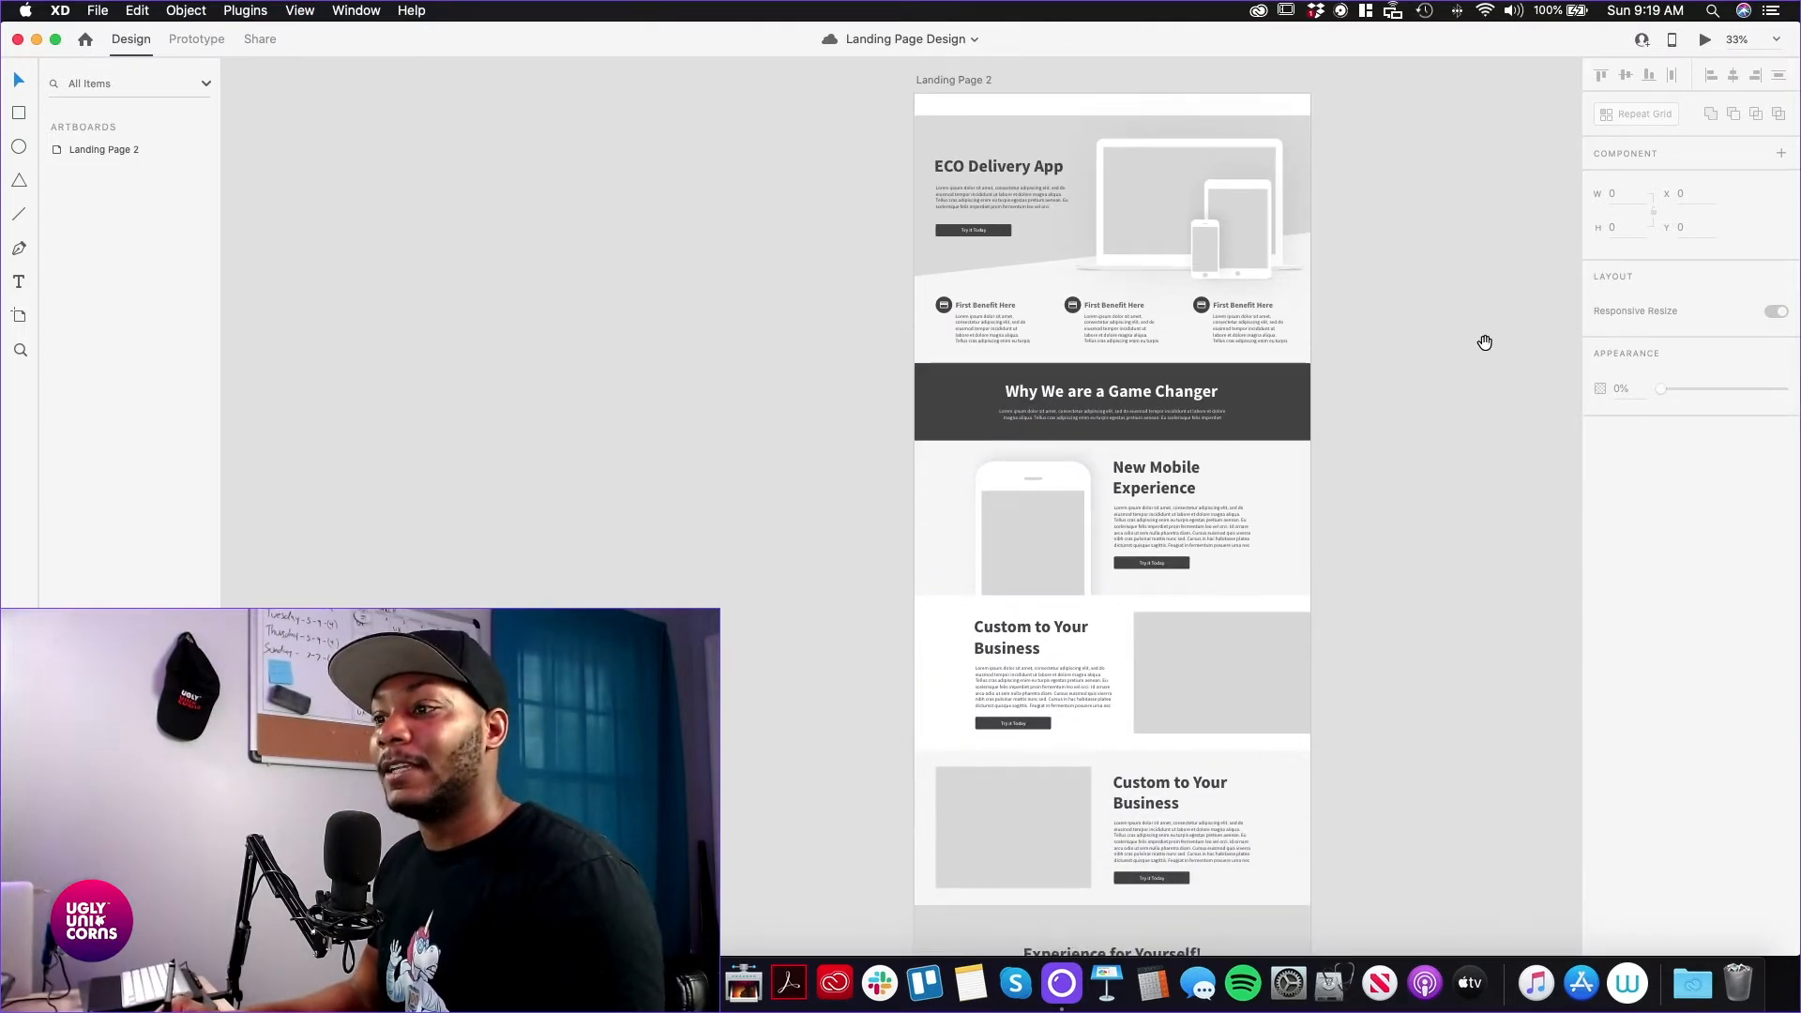
scroll(1486, 340, "down", 5)
scroll(1460, 325, "down", 2)
scroll(1461, 393, "up", 7)
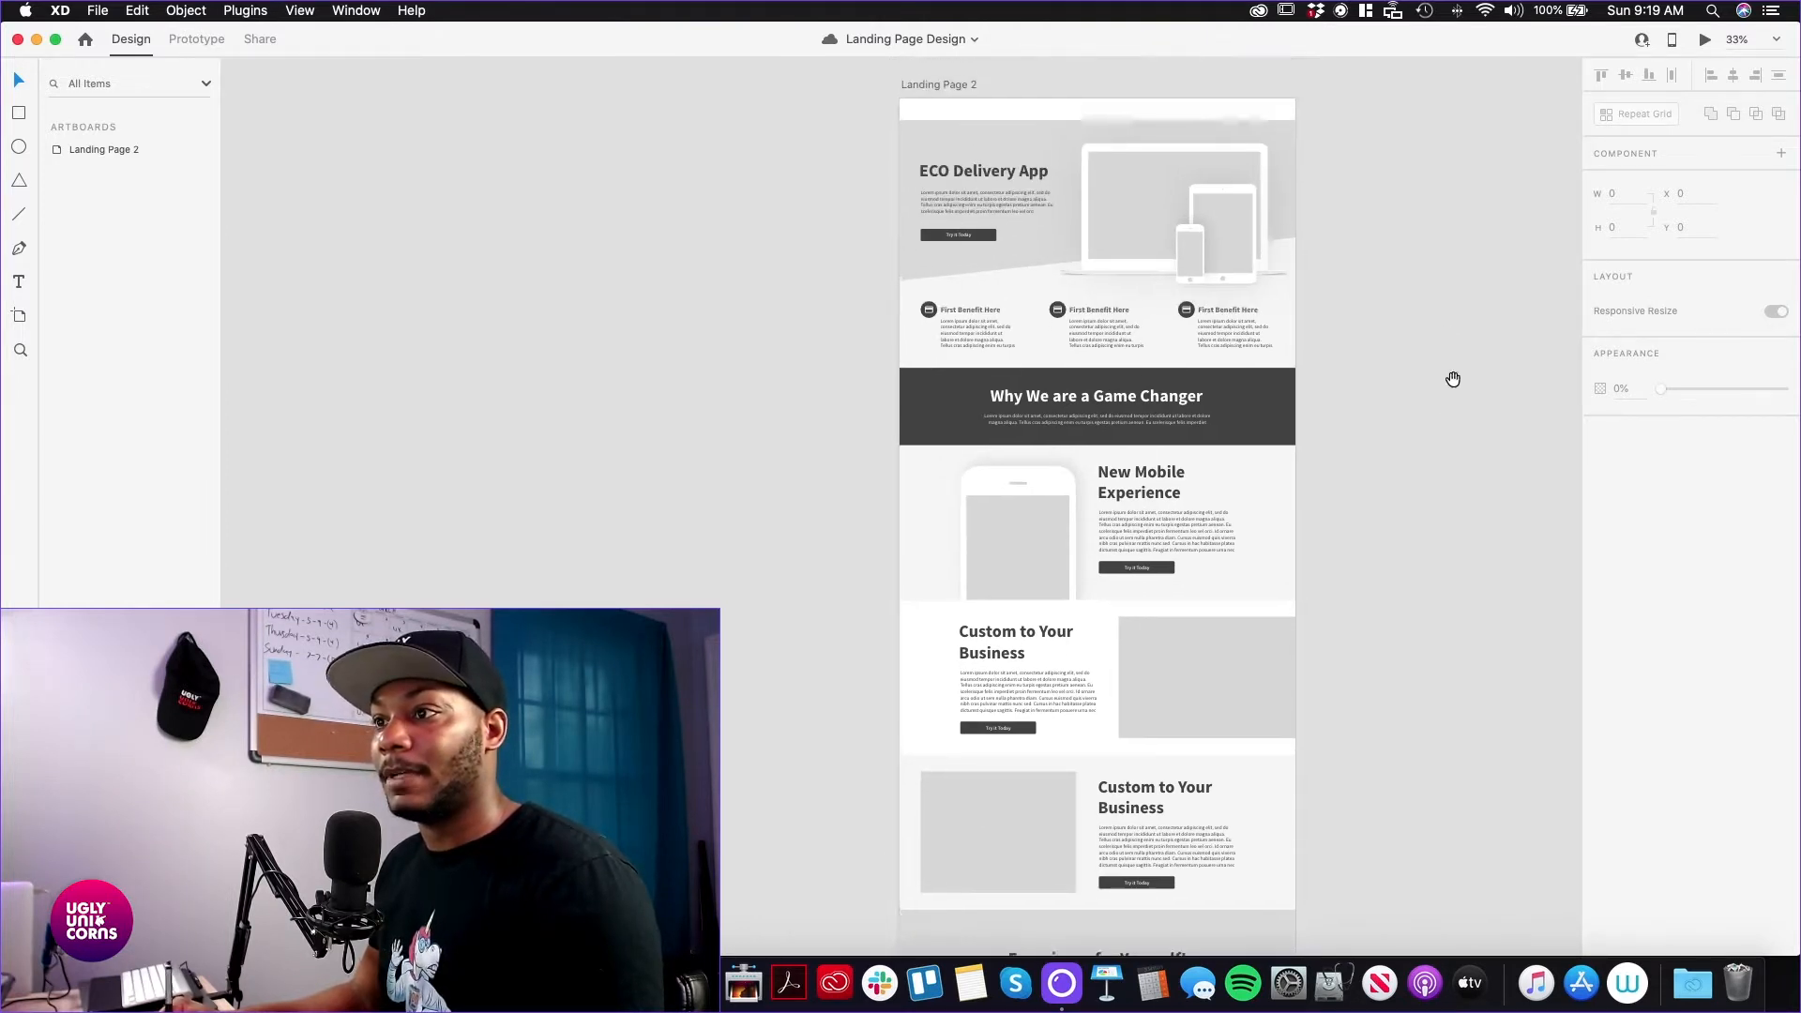
scroll(1452, 394, "up", 5)
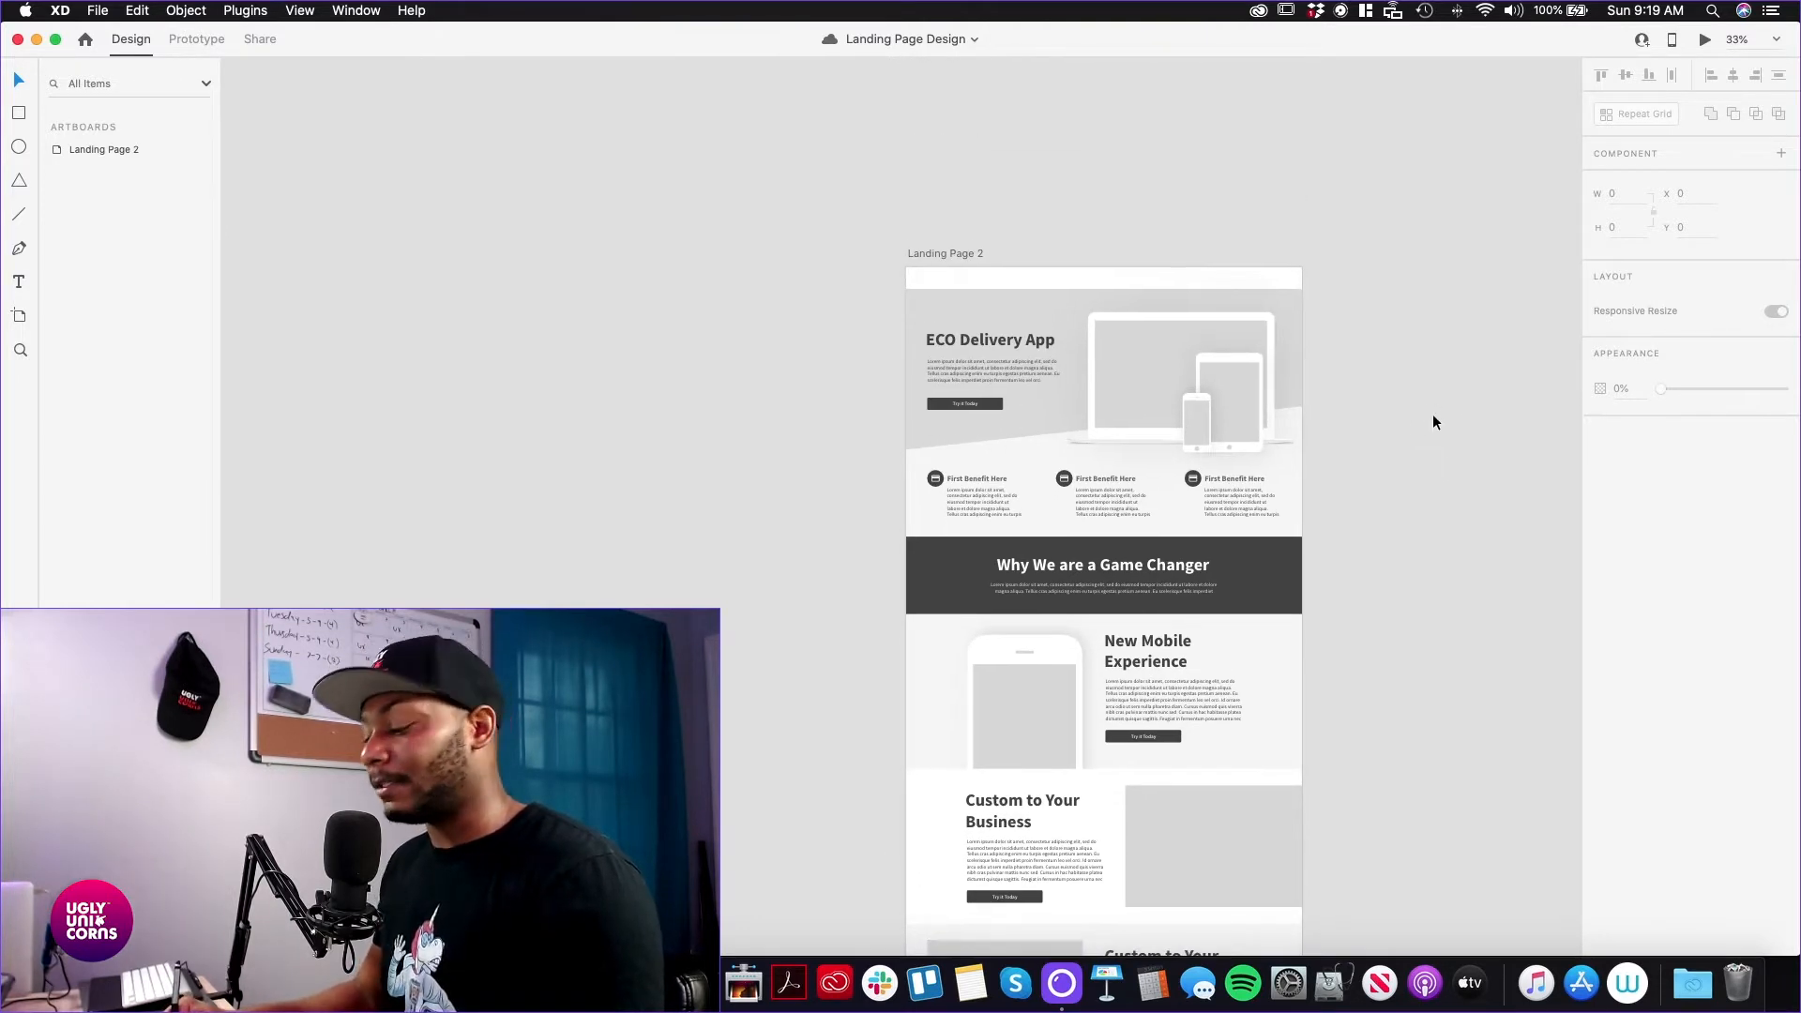
key("super+equal")
key("super+equal")
left_click_drag(1419, 353, 1310, 487)
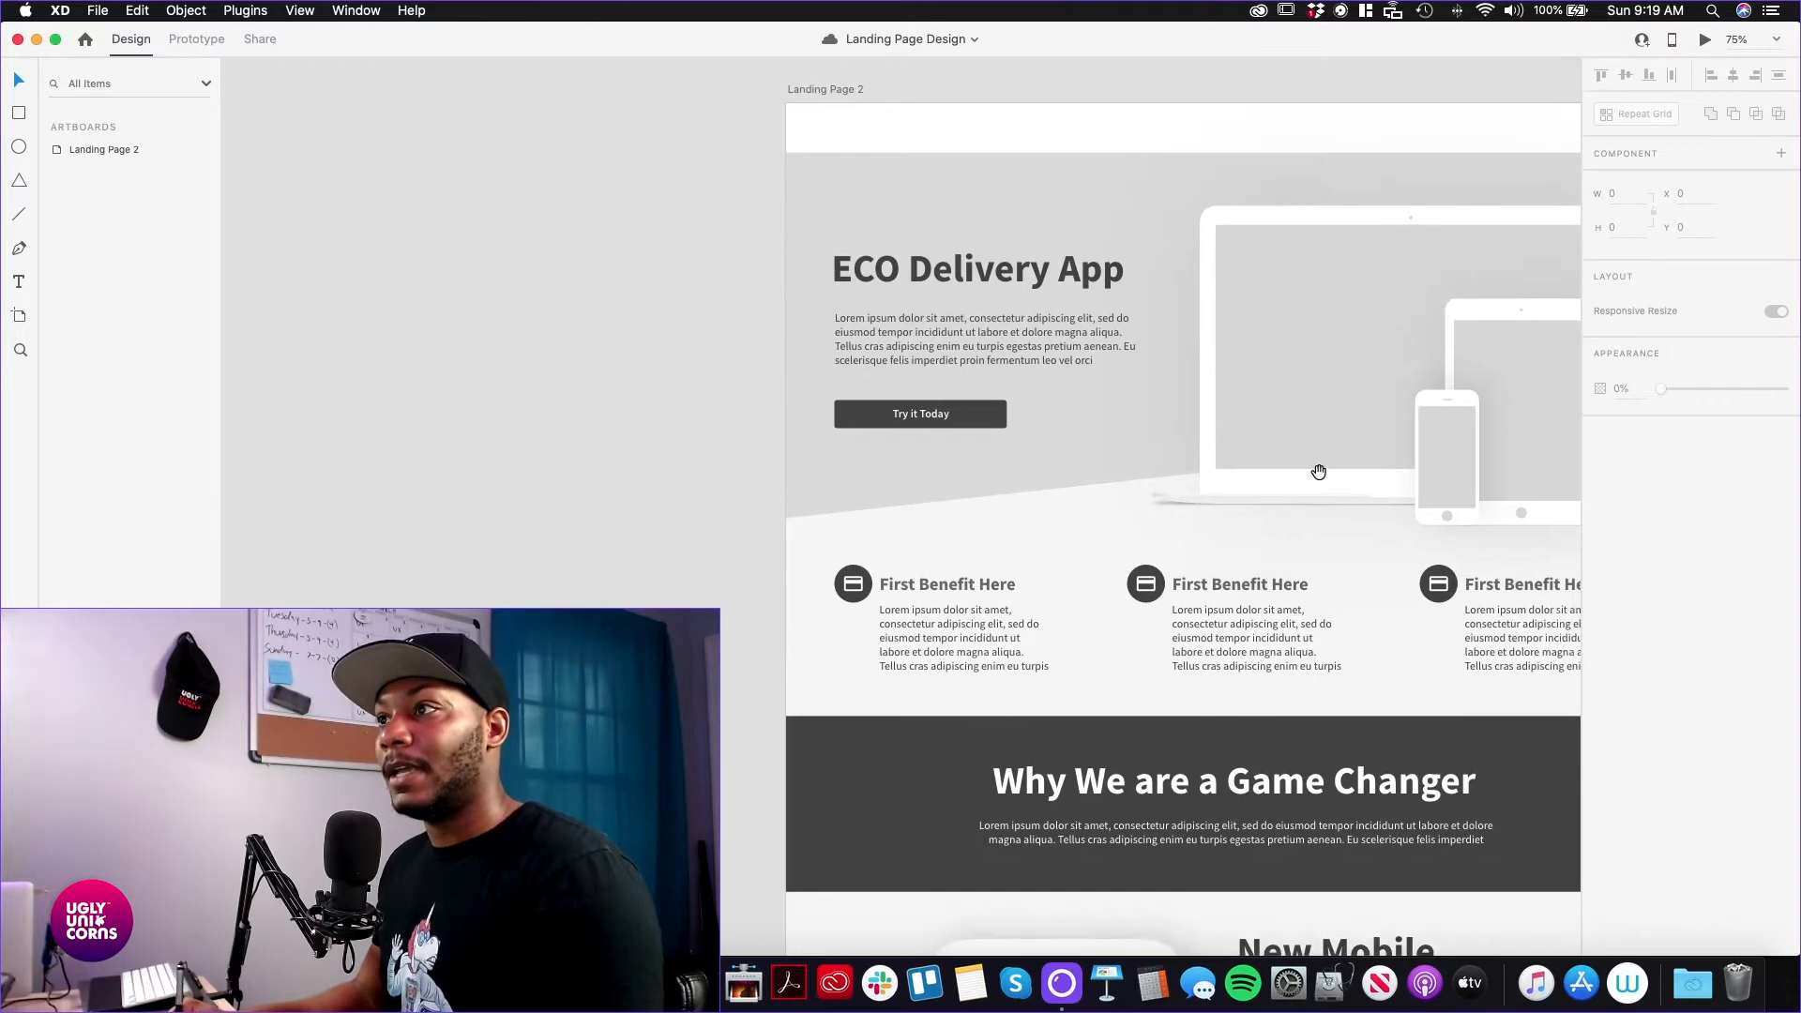
scroll(1309, 487, "right", 3)
left_click(1364, 394)
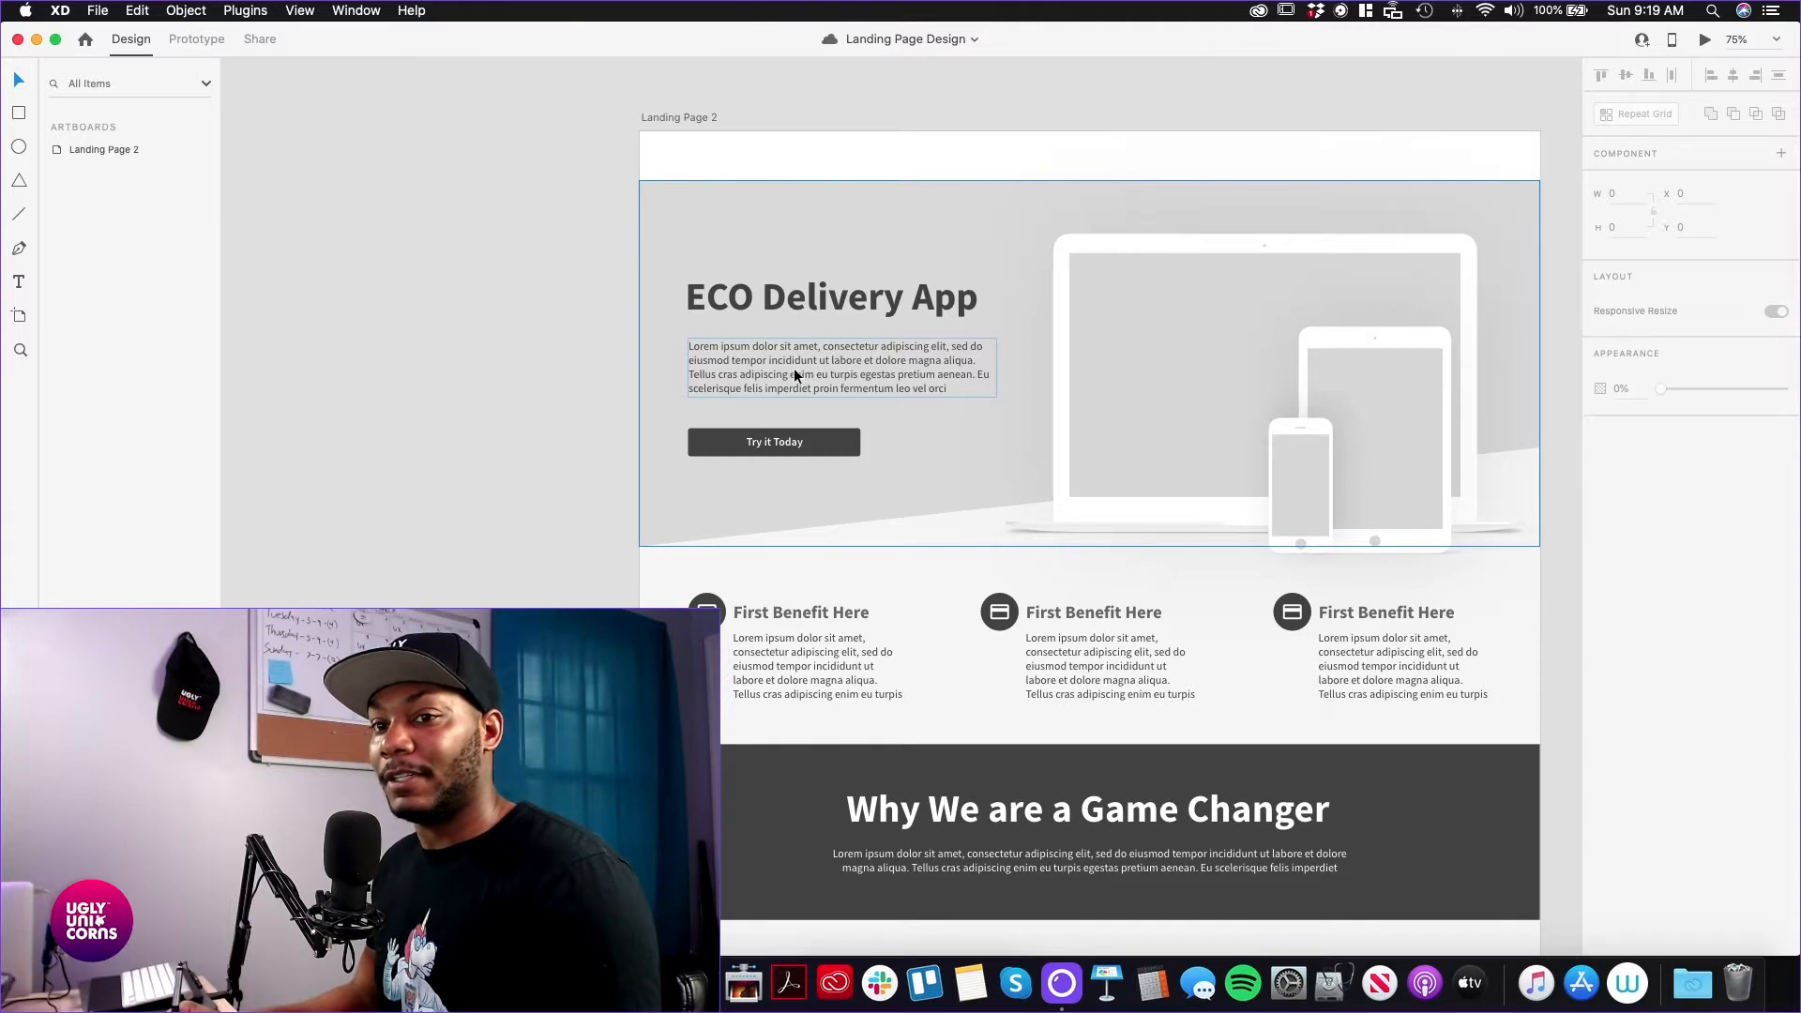
Show the document assets and check the fill colour of the ECO Delivery App headline
key("super+shift+y")
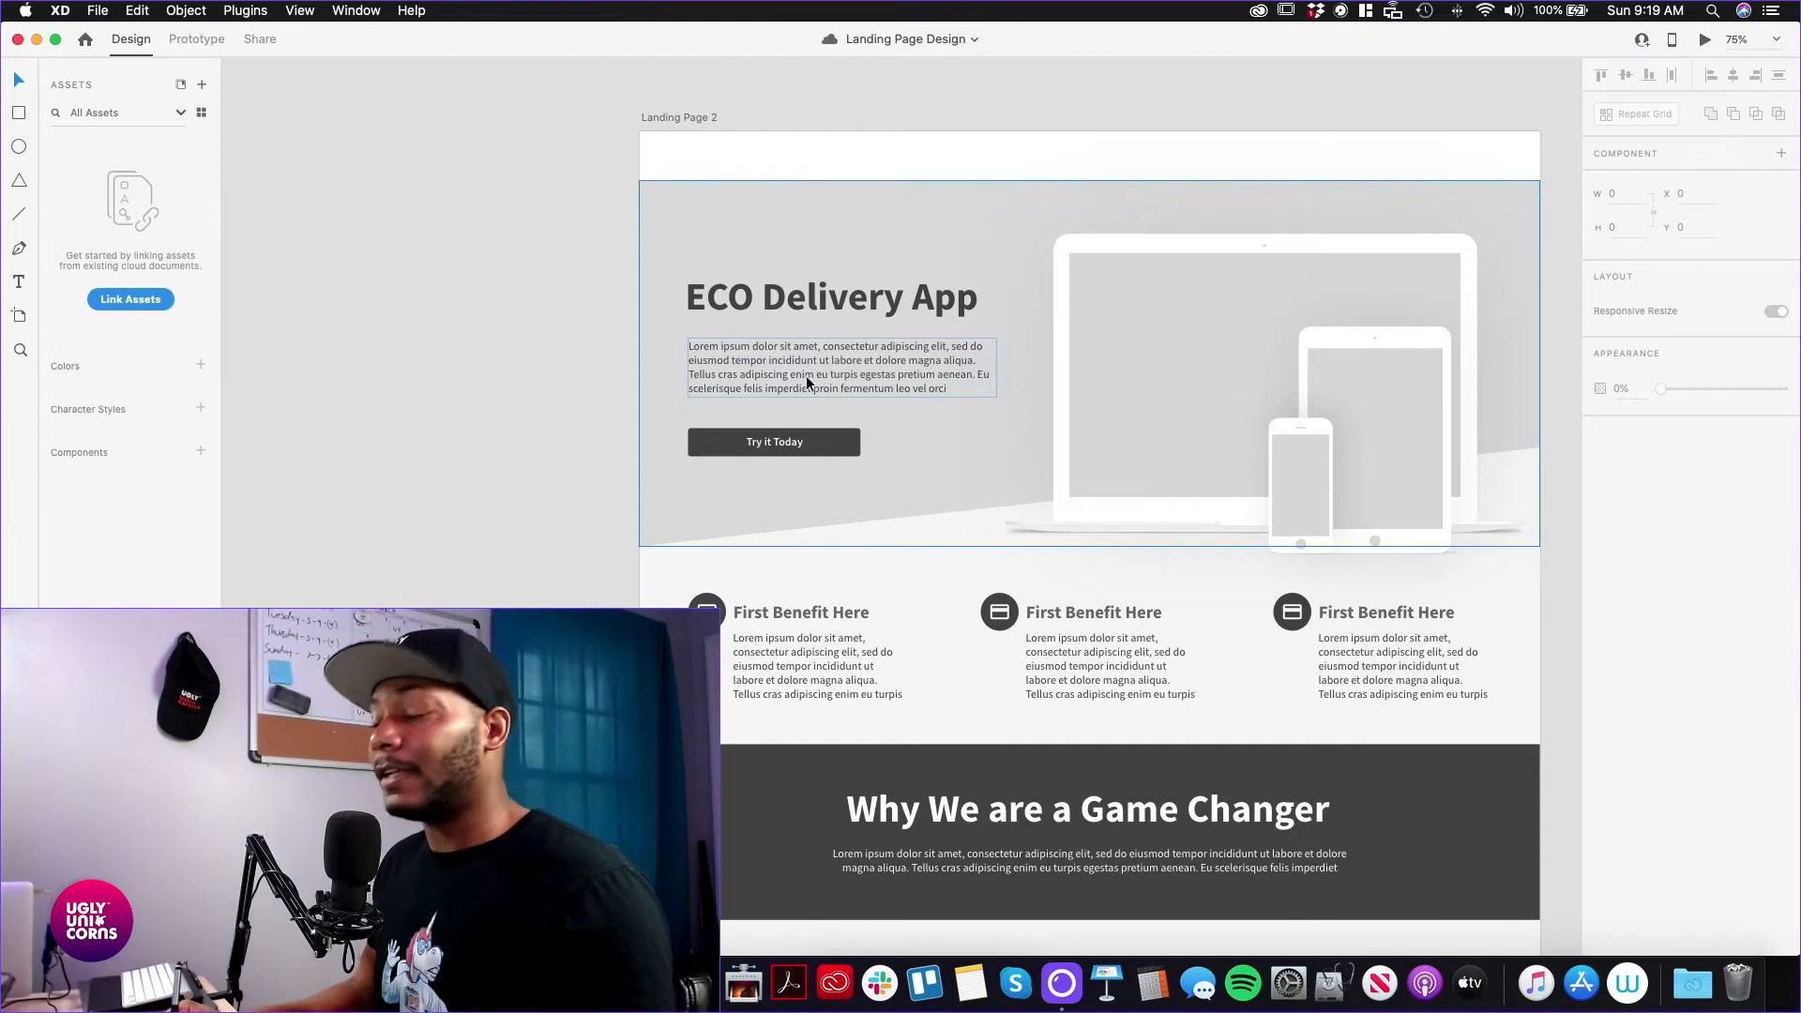
left_click(872, 312)
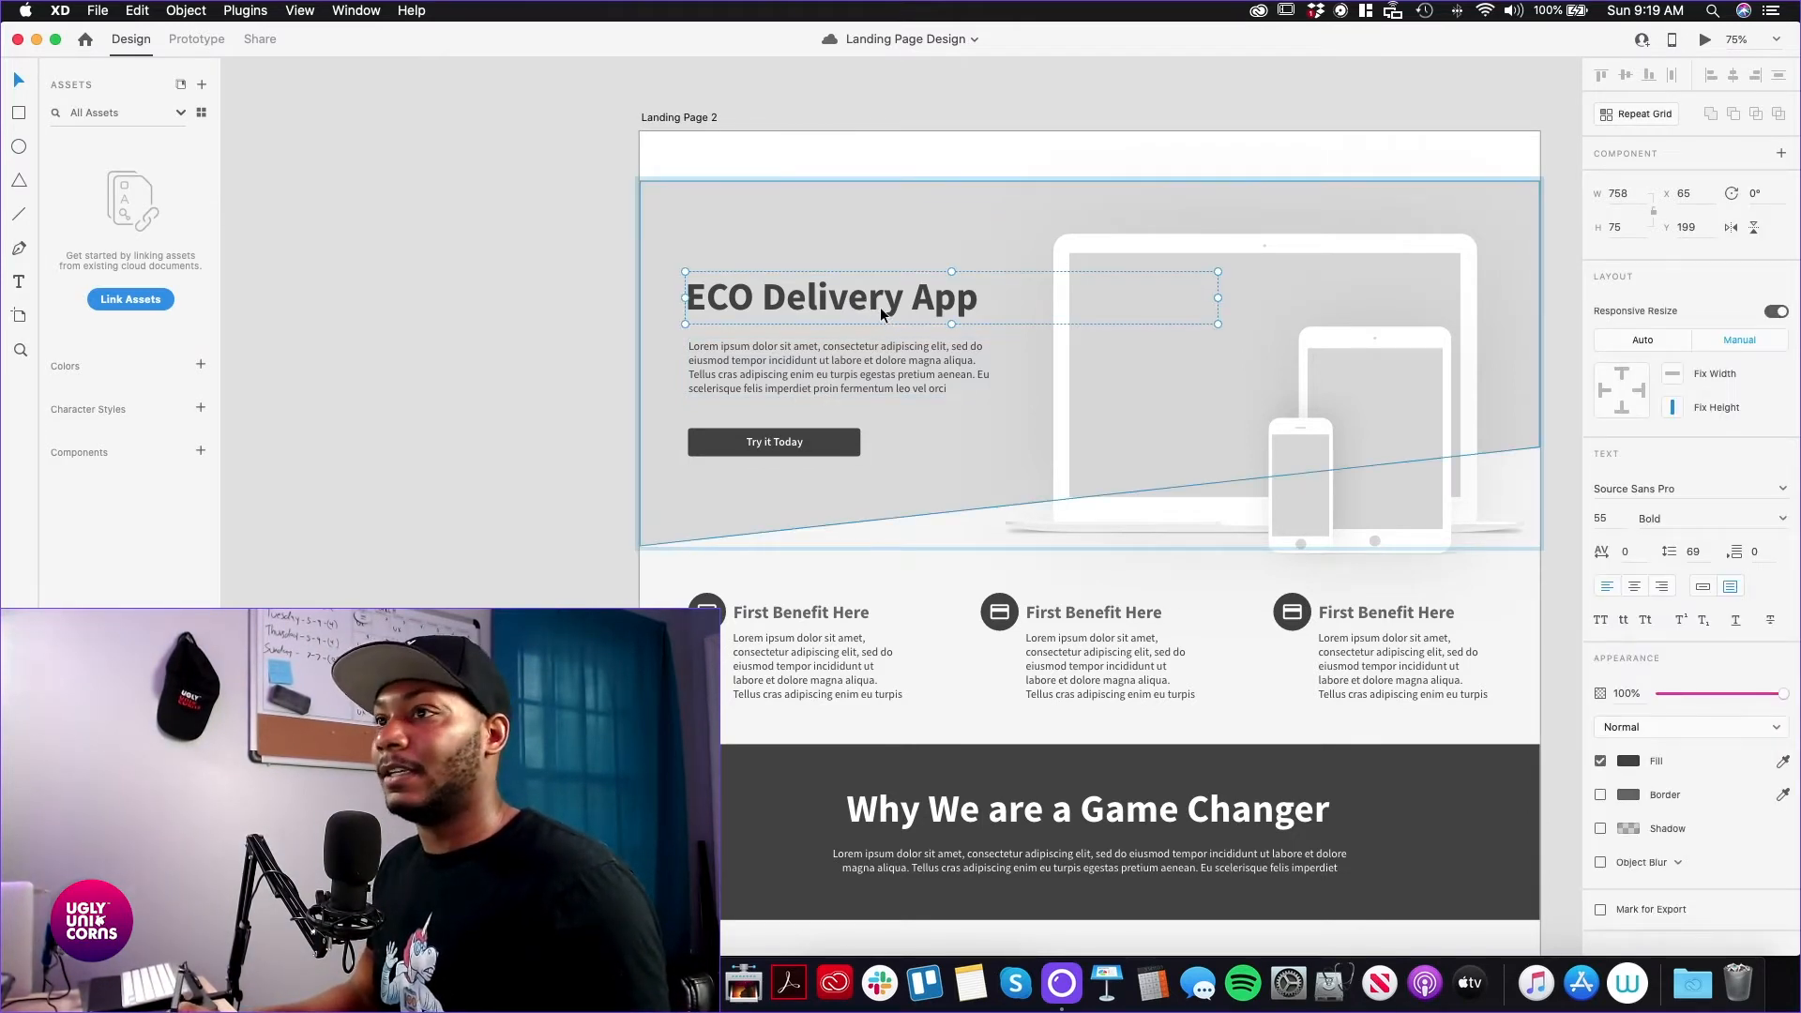
left_click(882, 306)
left_click(883, 305)
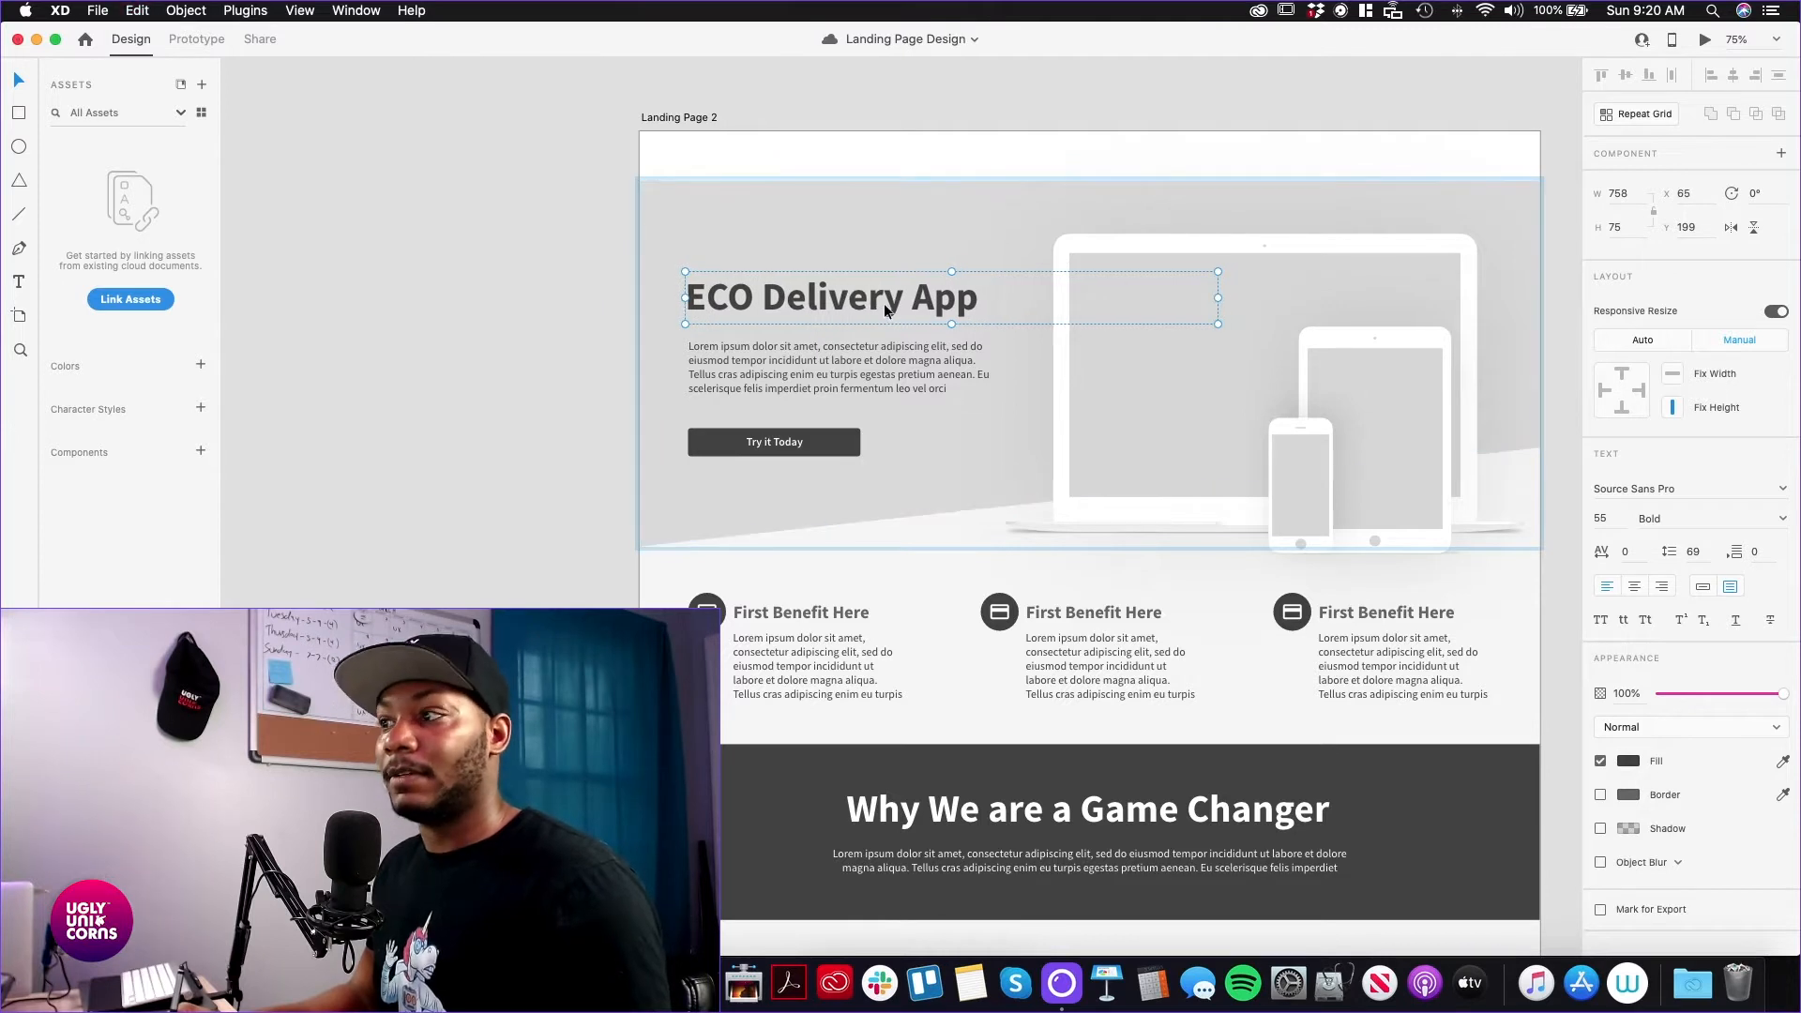
left_click(1627, 762)
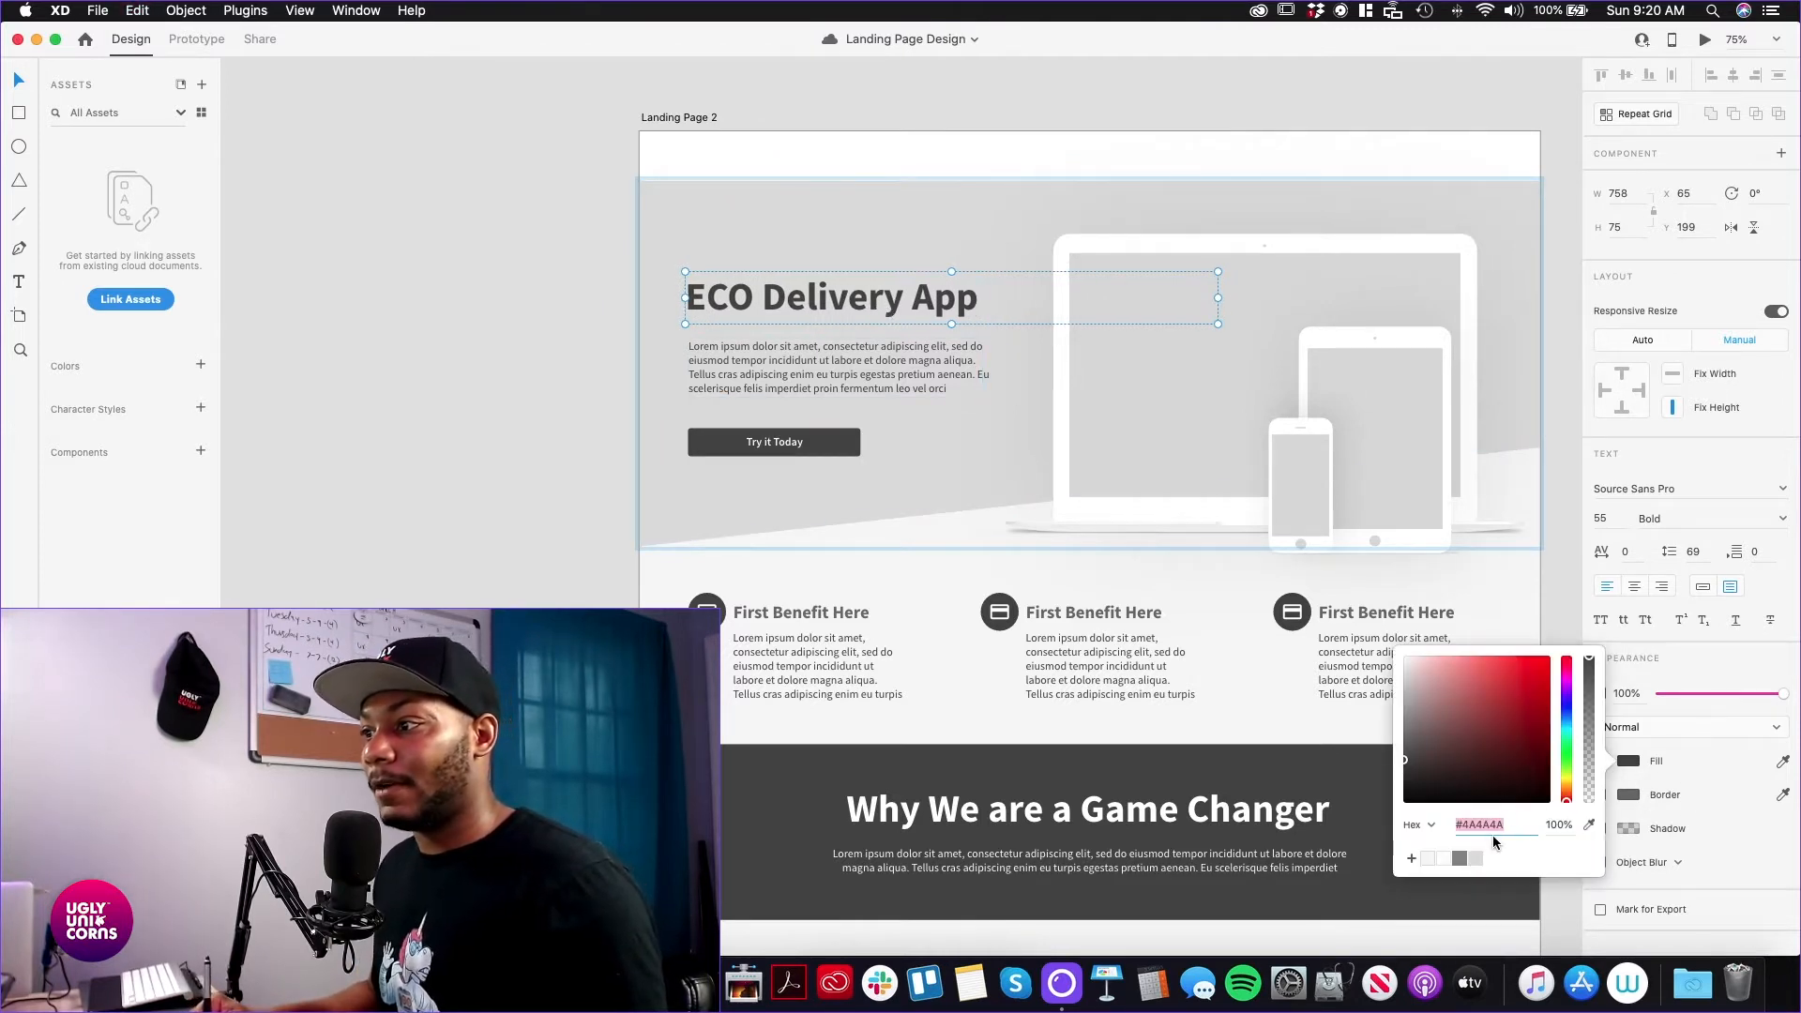
left_click(631, 574)
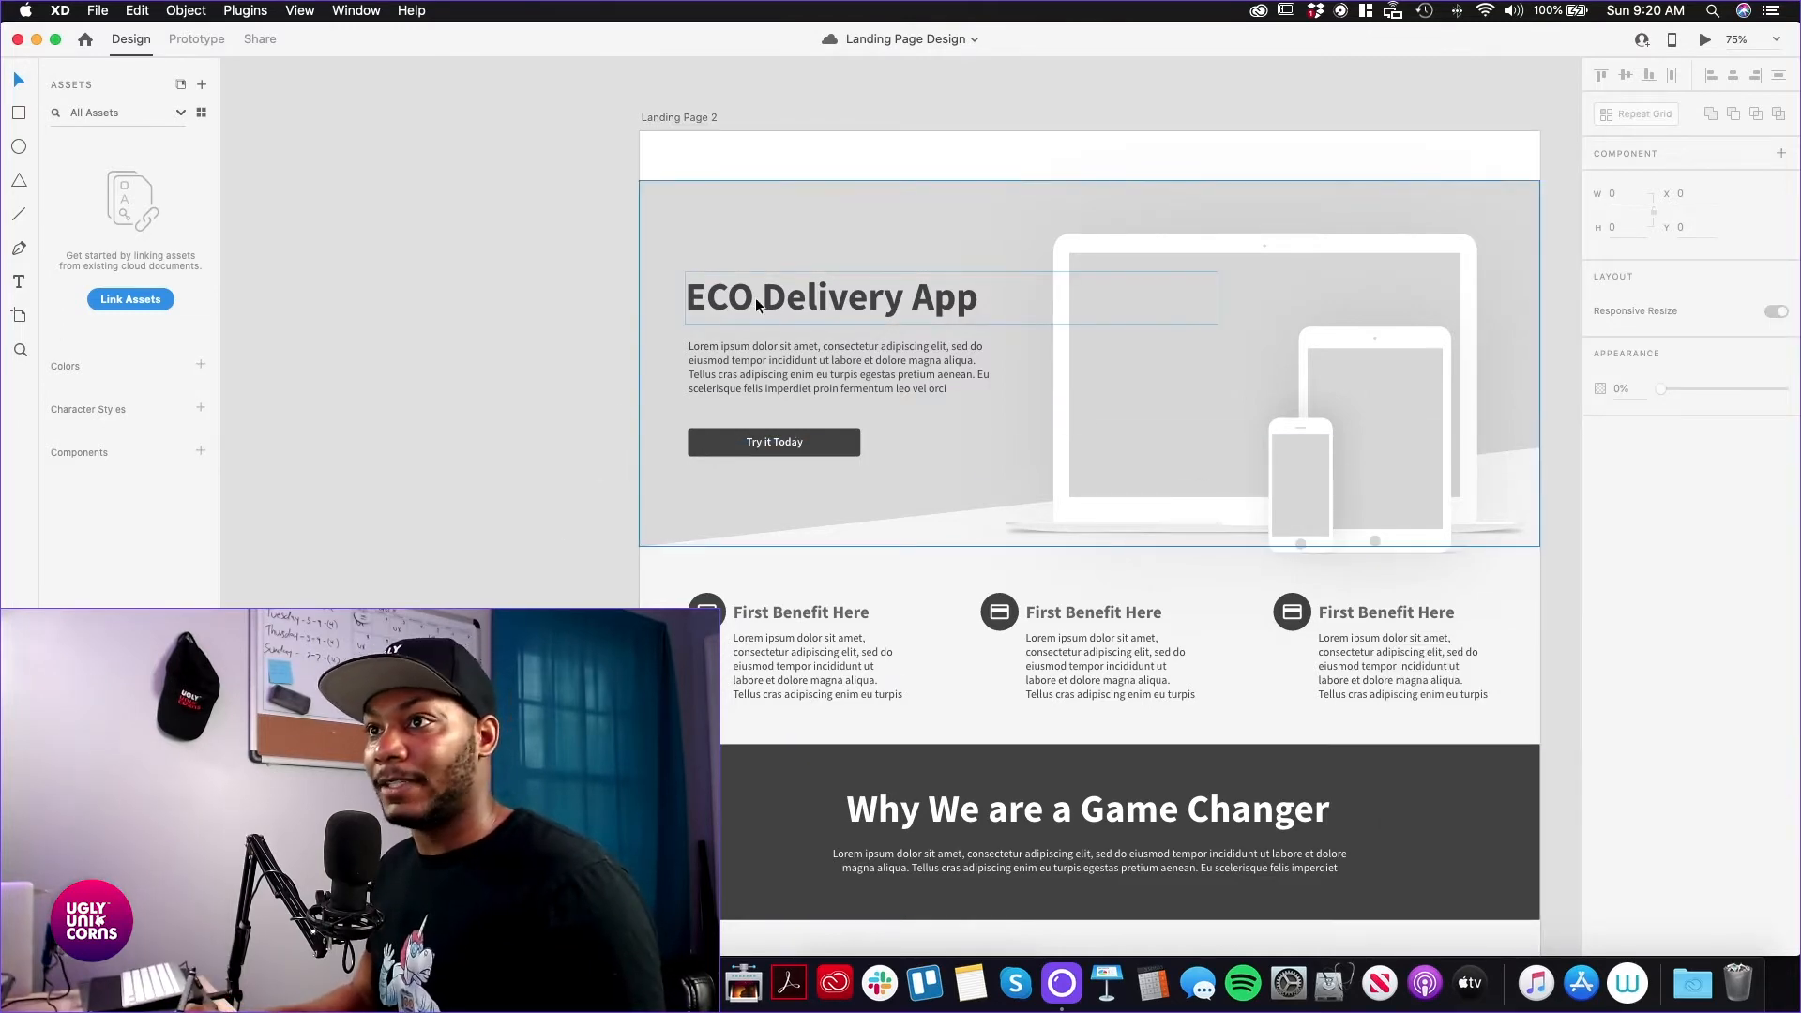
Change the fill of the hero section's Try it Today button to the saved mid-grey #8B8B8B
scroll(566, 434, "down", 10)
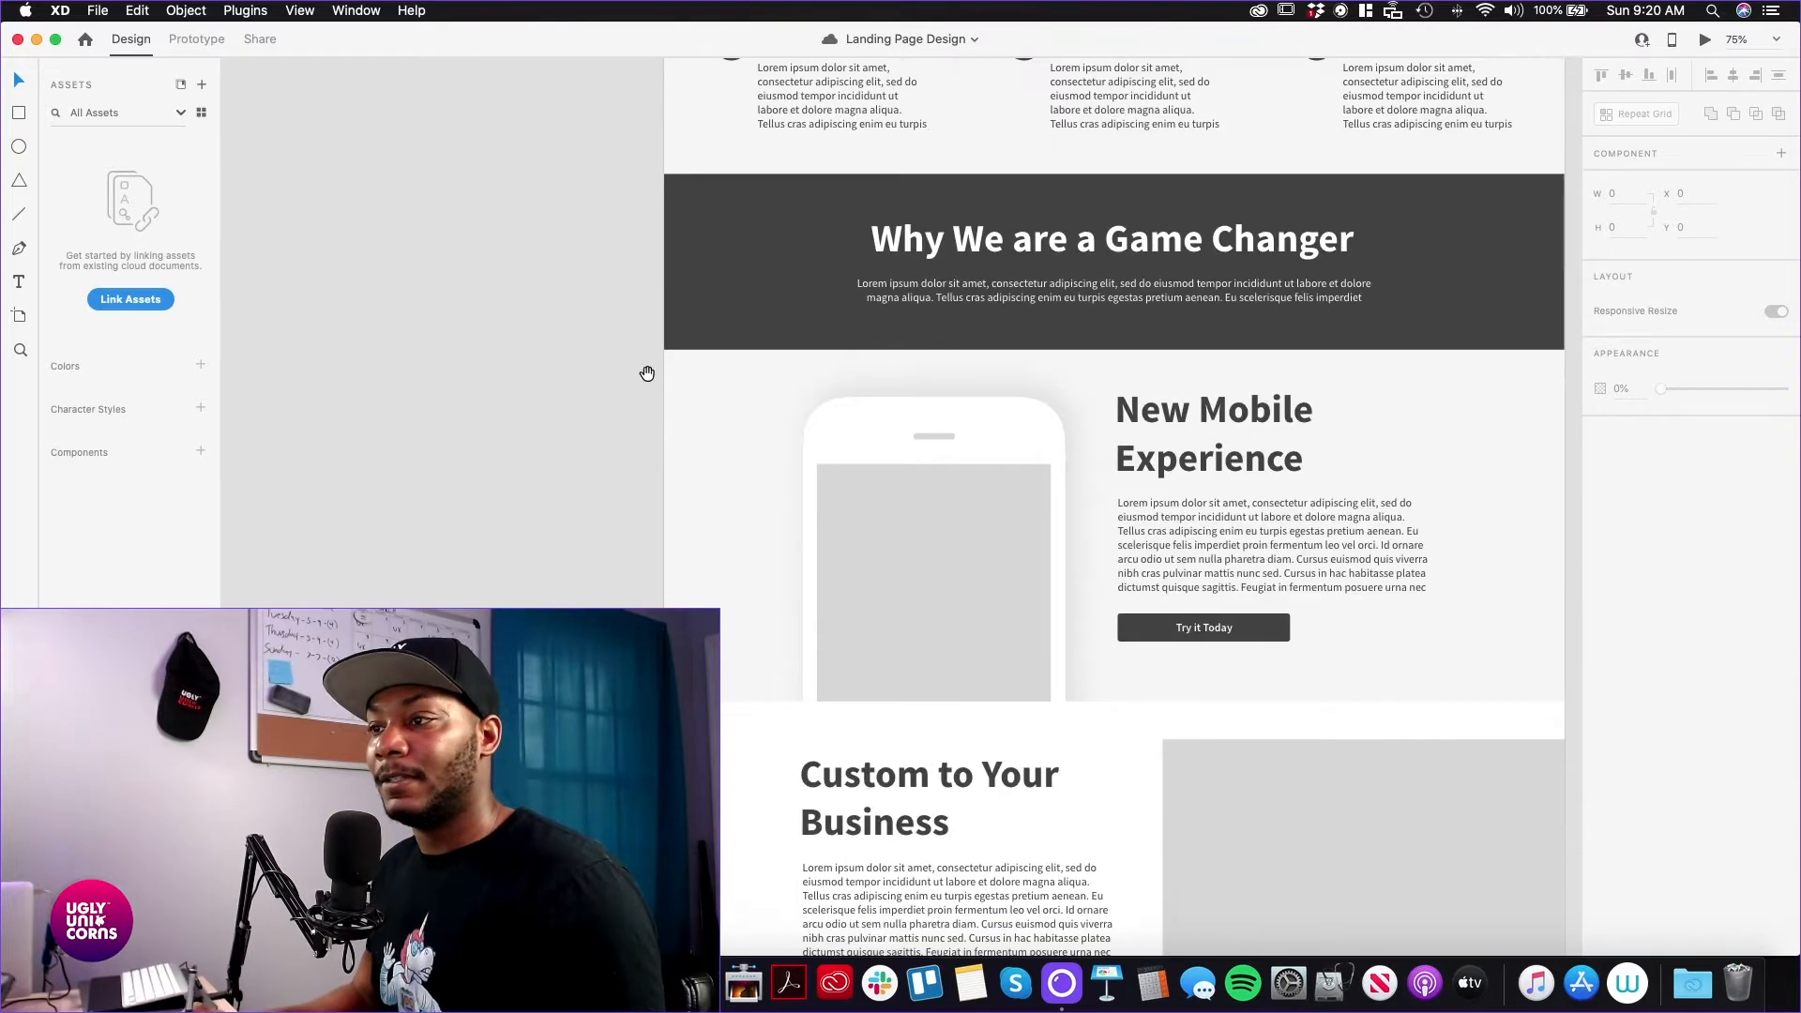
scroll(763, 486, "down", 6)
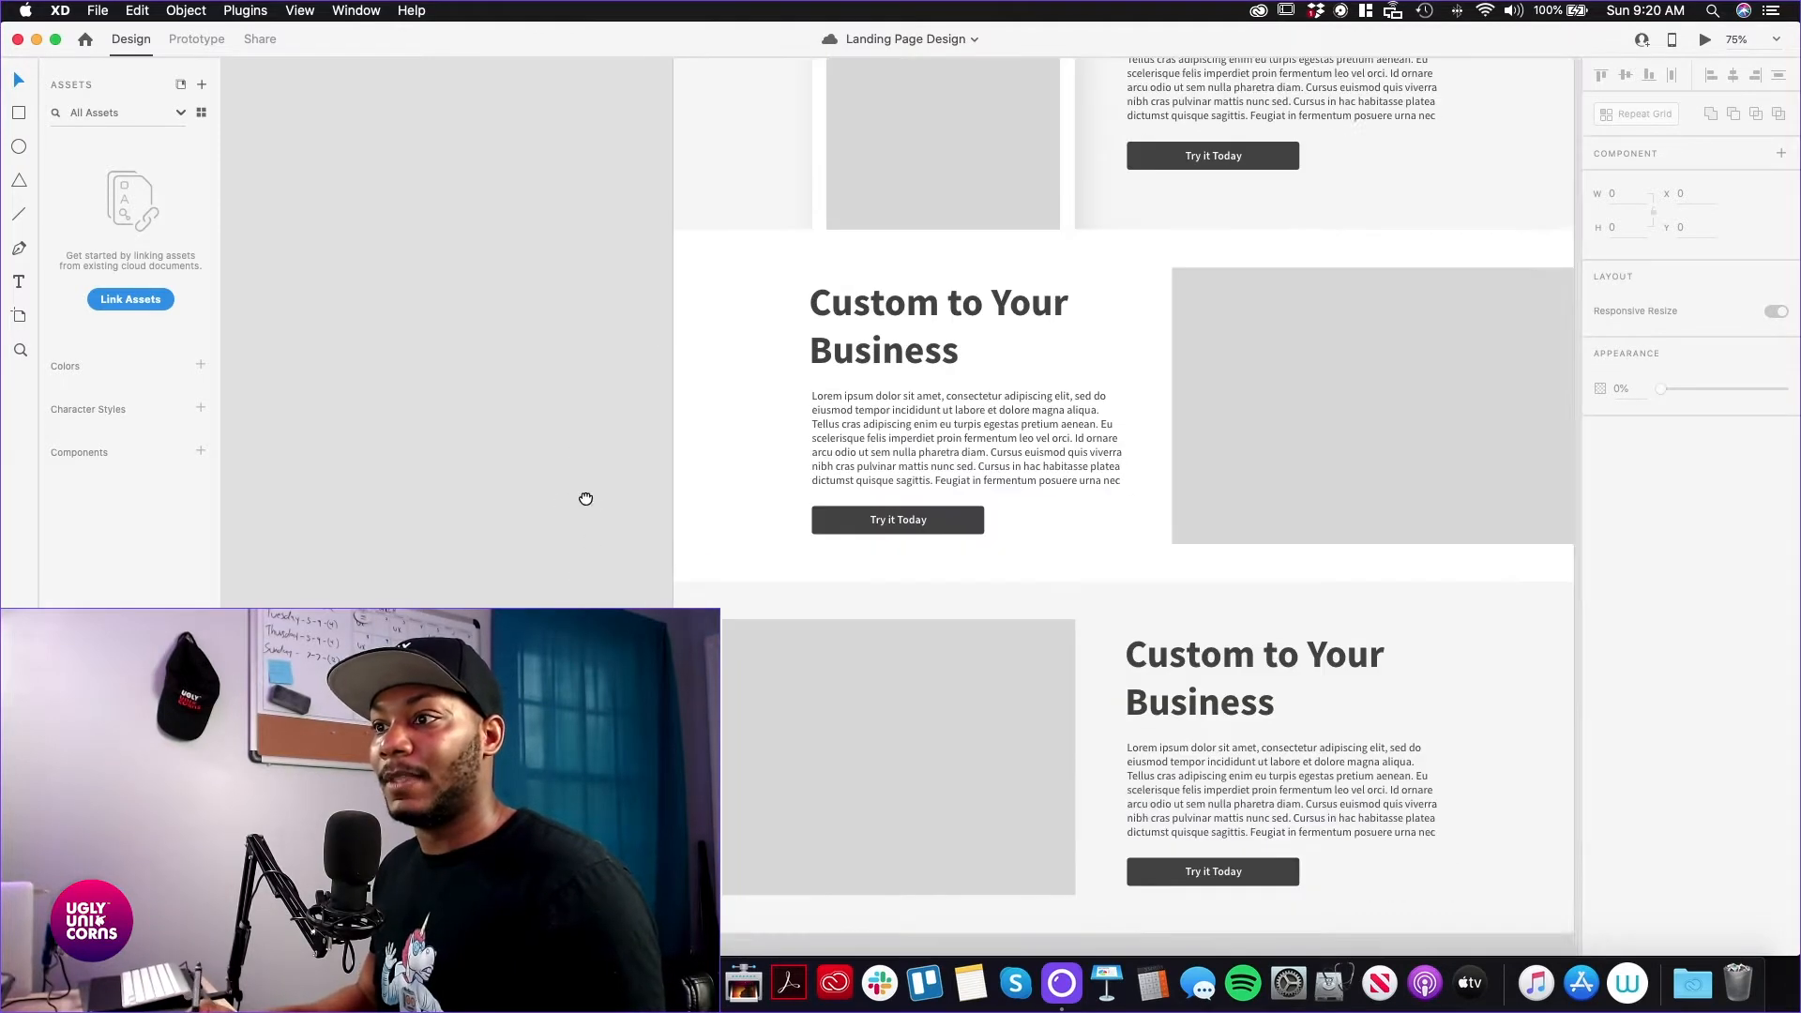
scroll(622, 523, "up", 16)
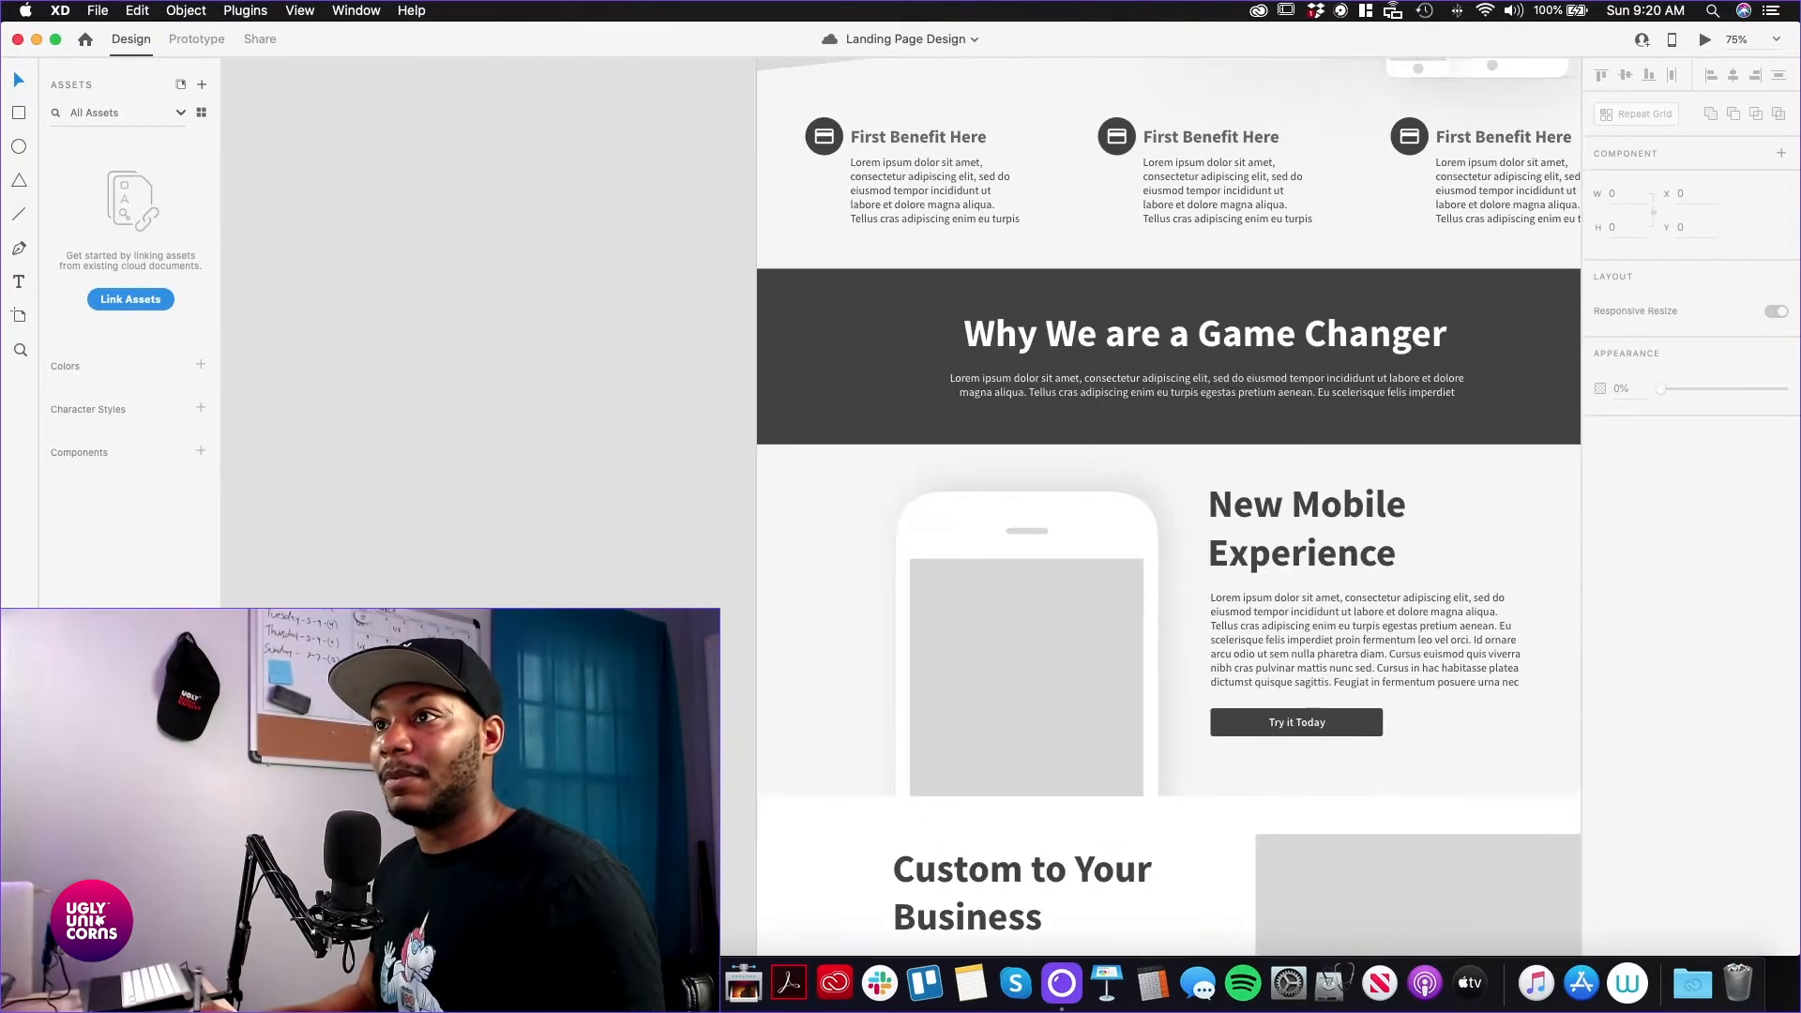
scroll(675, 591, "up", 2)
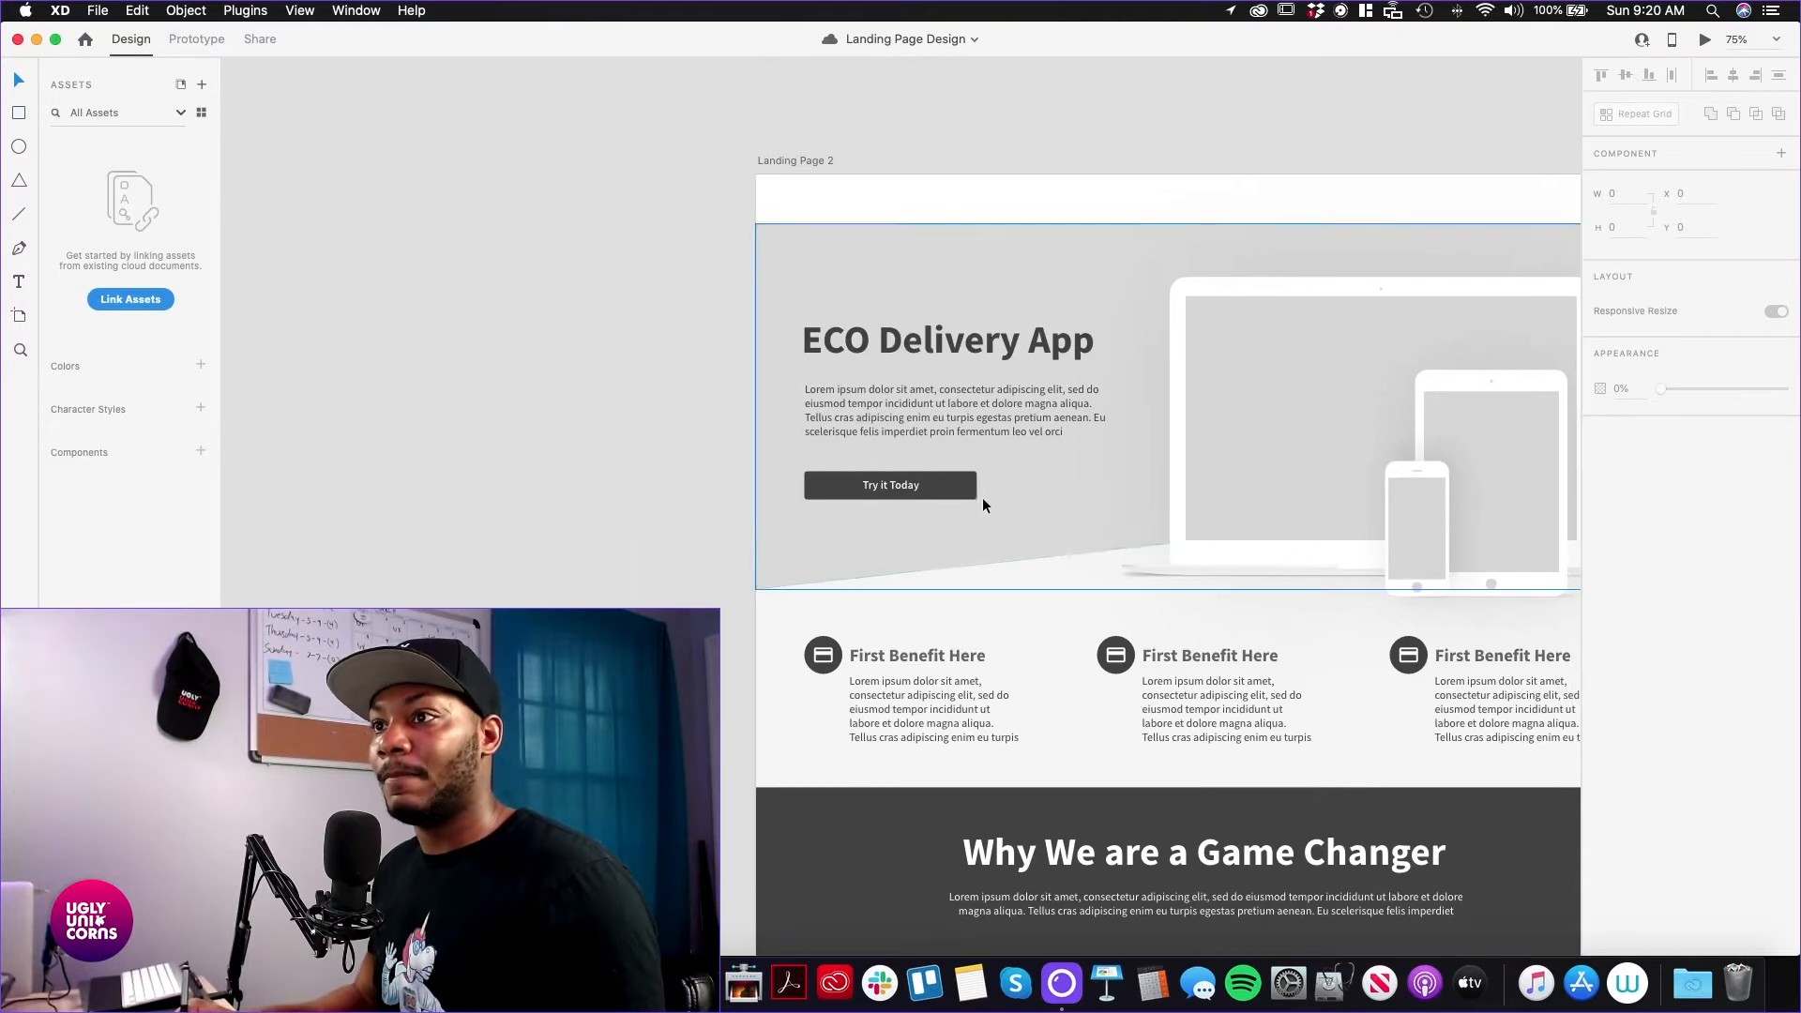
double_click(959, 477)
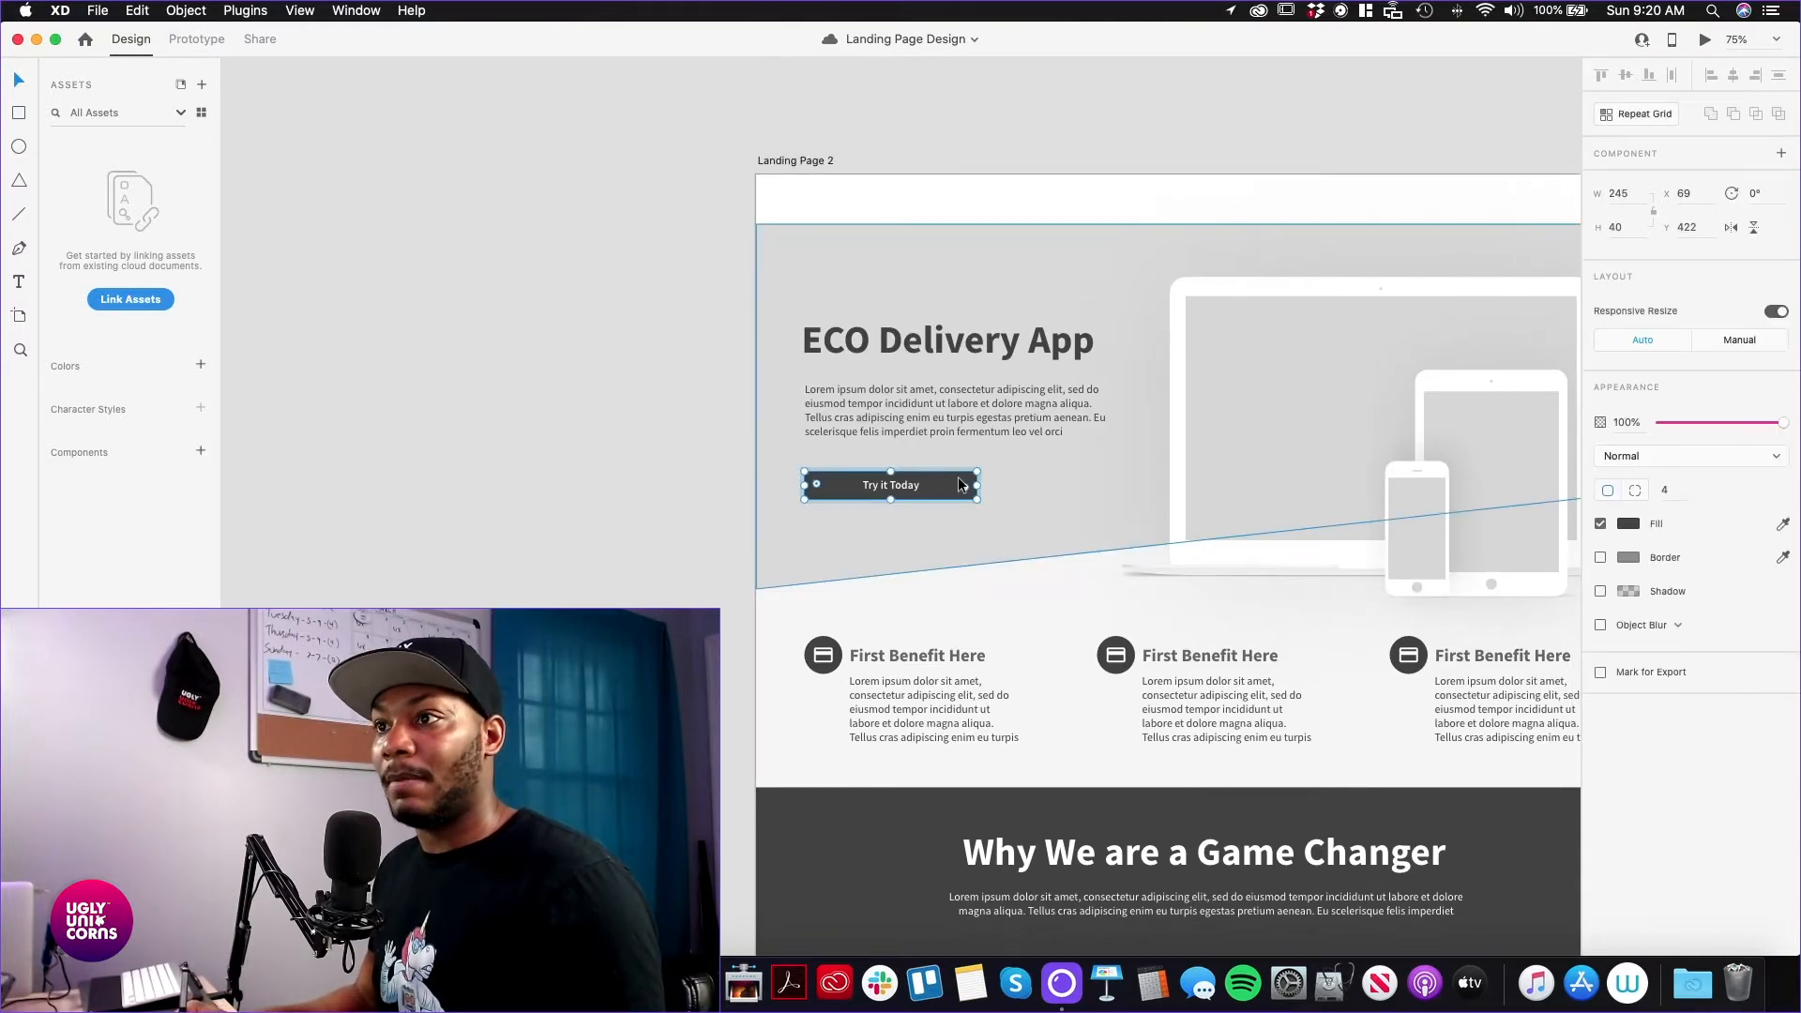
left_click(1628, 525)
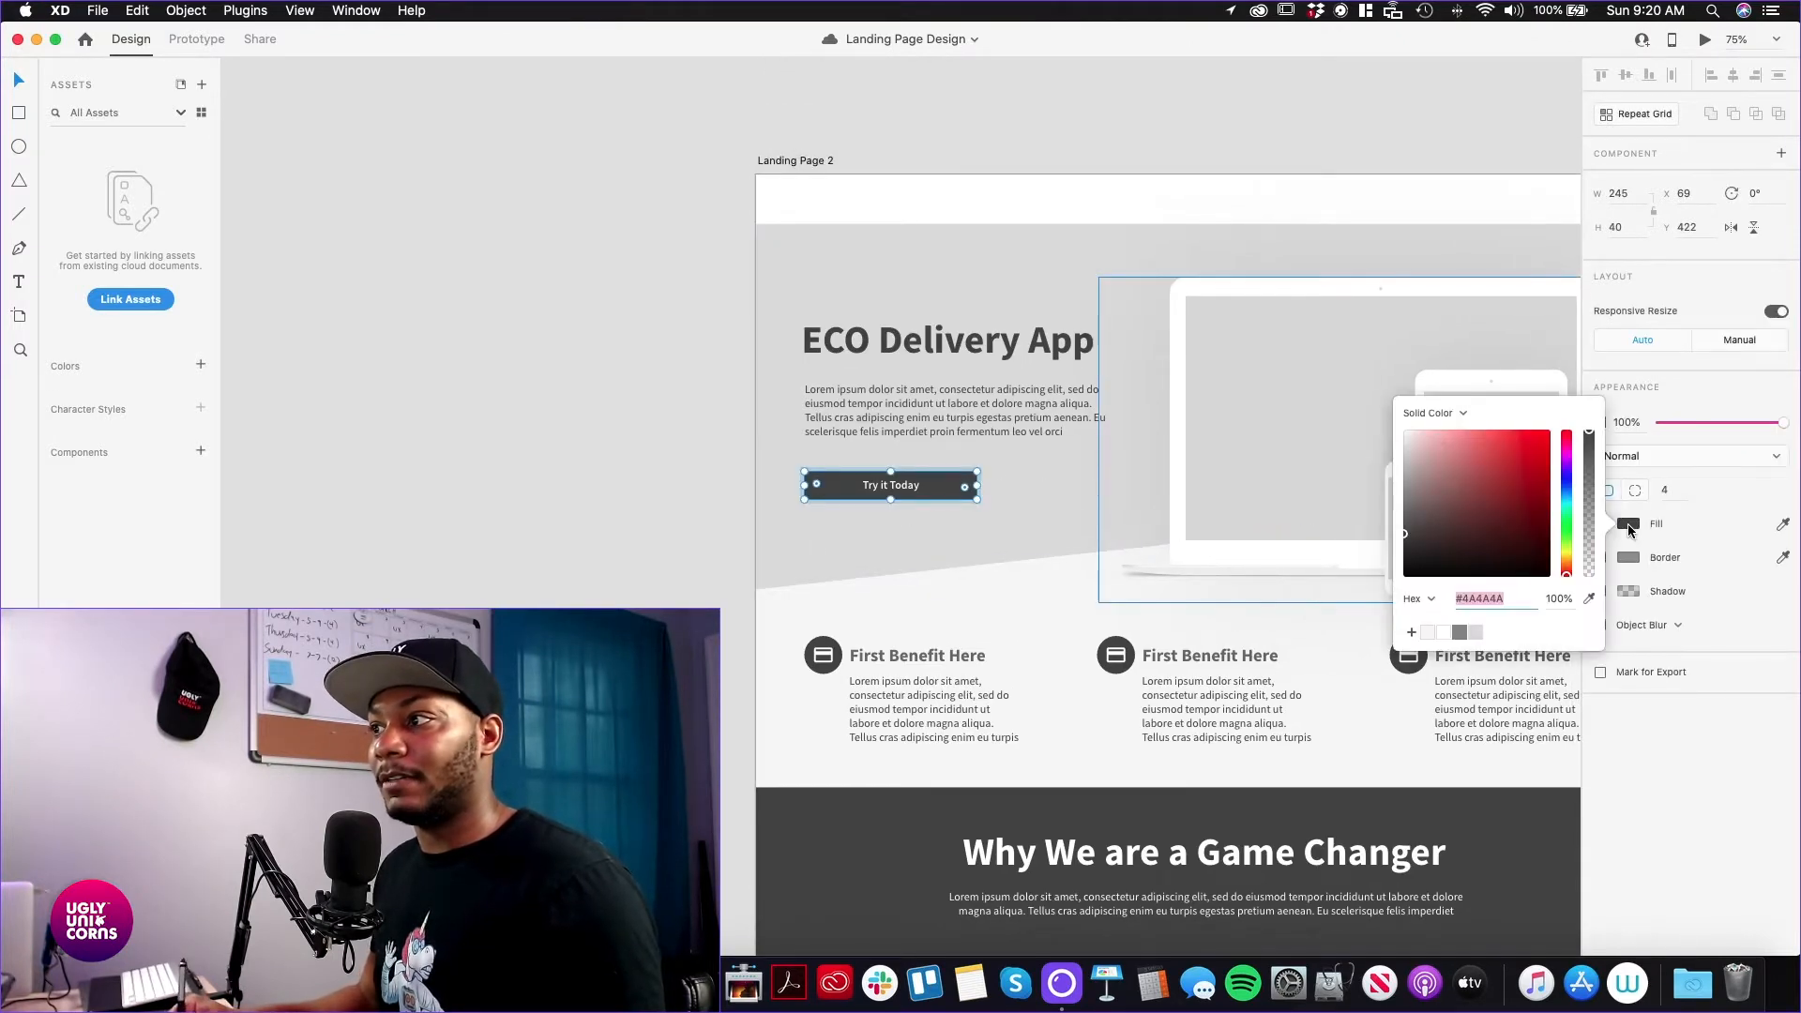
left_click(1459, 634)
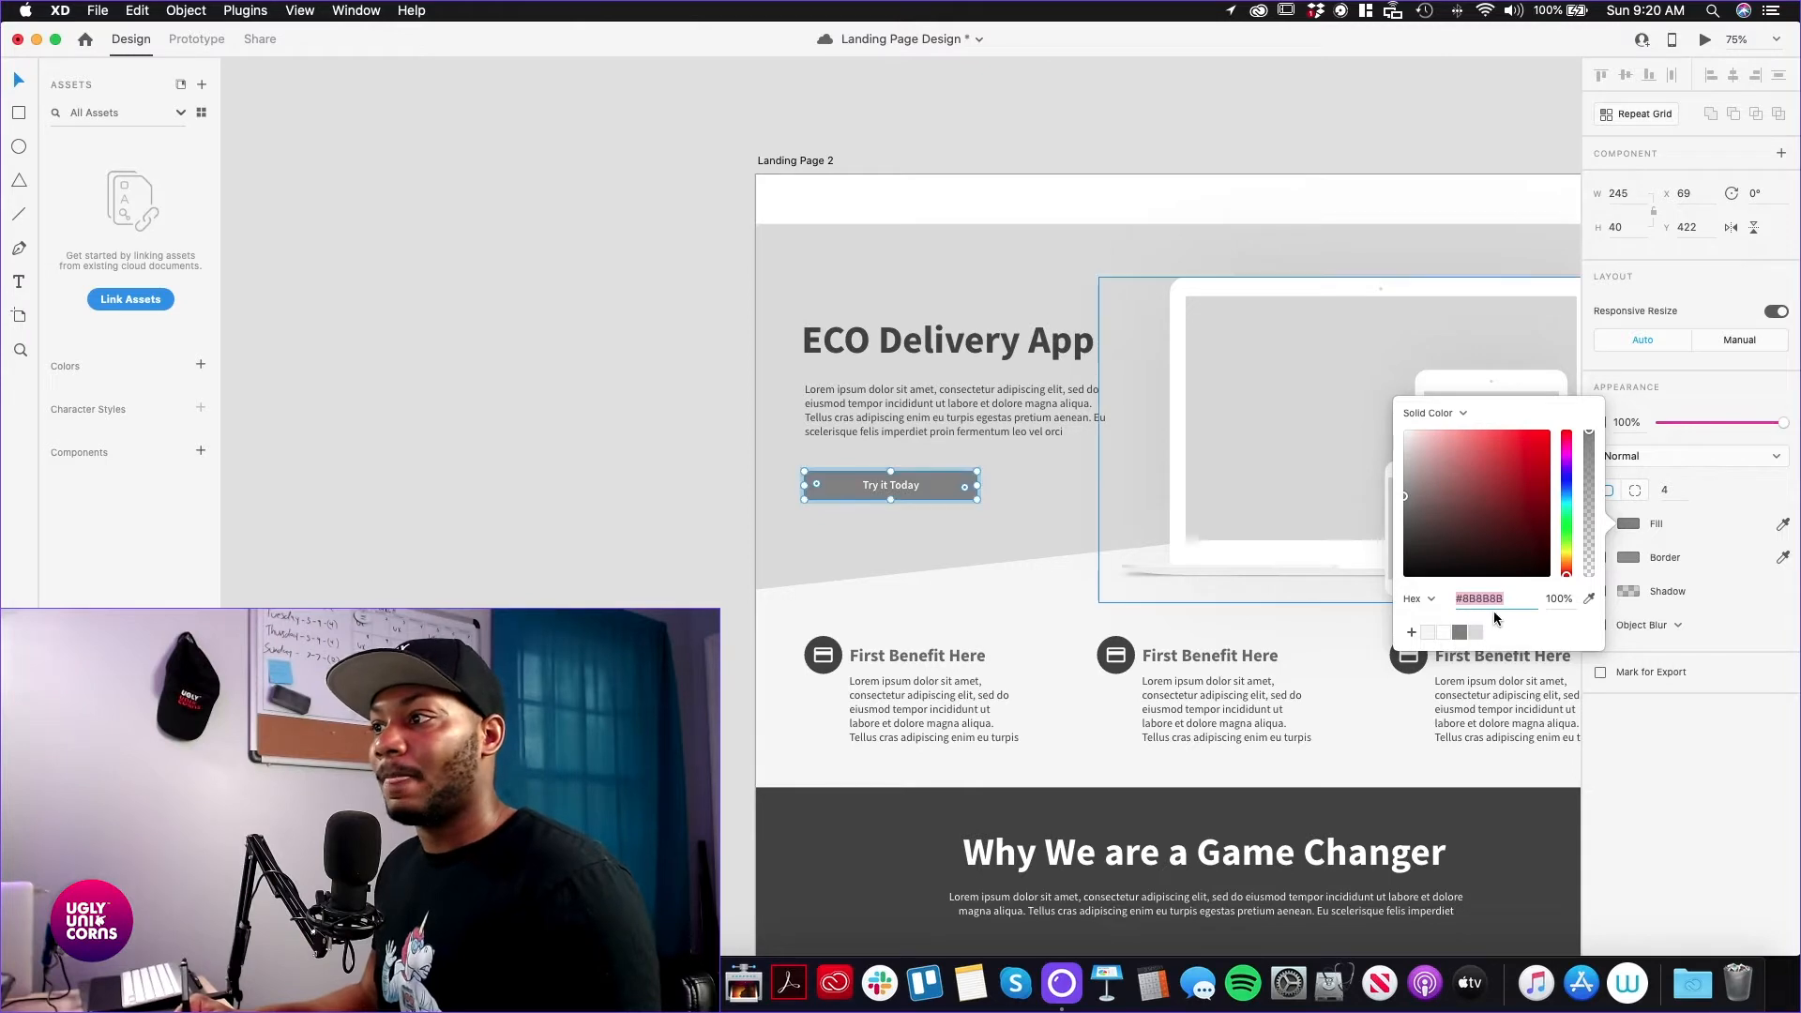
left_click(564, 593)
Set the fill of the Try it Today button in the New Mobile Experience section to mid-grey #8B8B8B
scroll(621, 461, "down", 10)
scroll(656, 455, "right", 4)
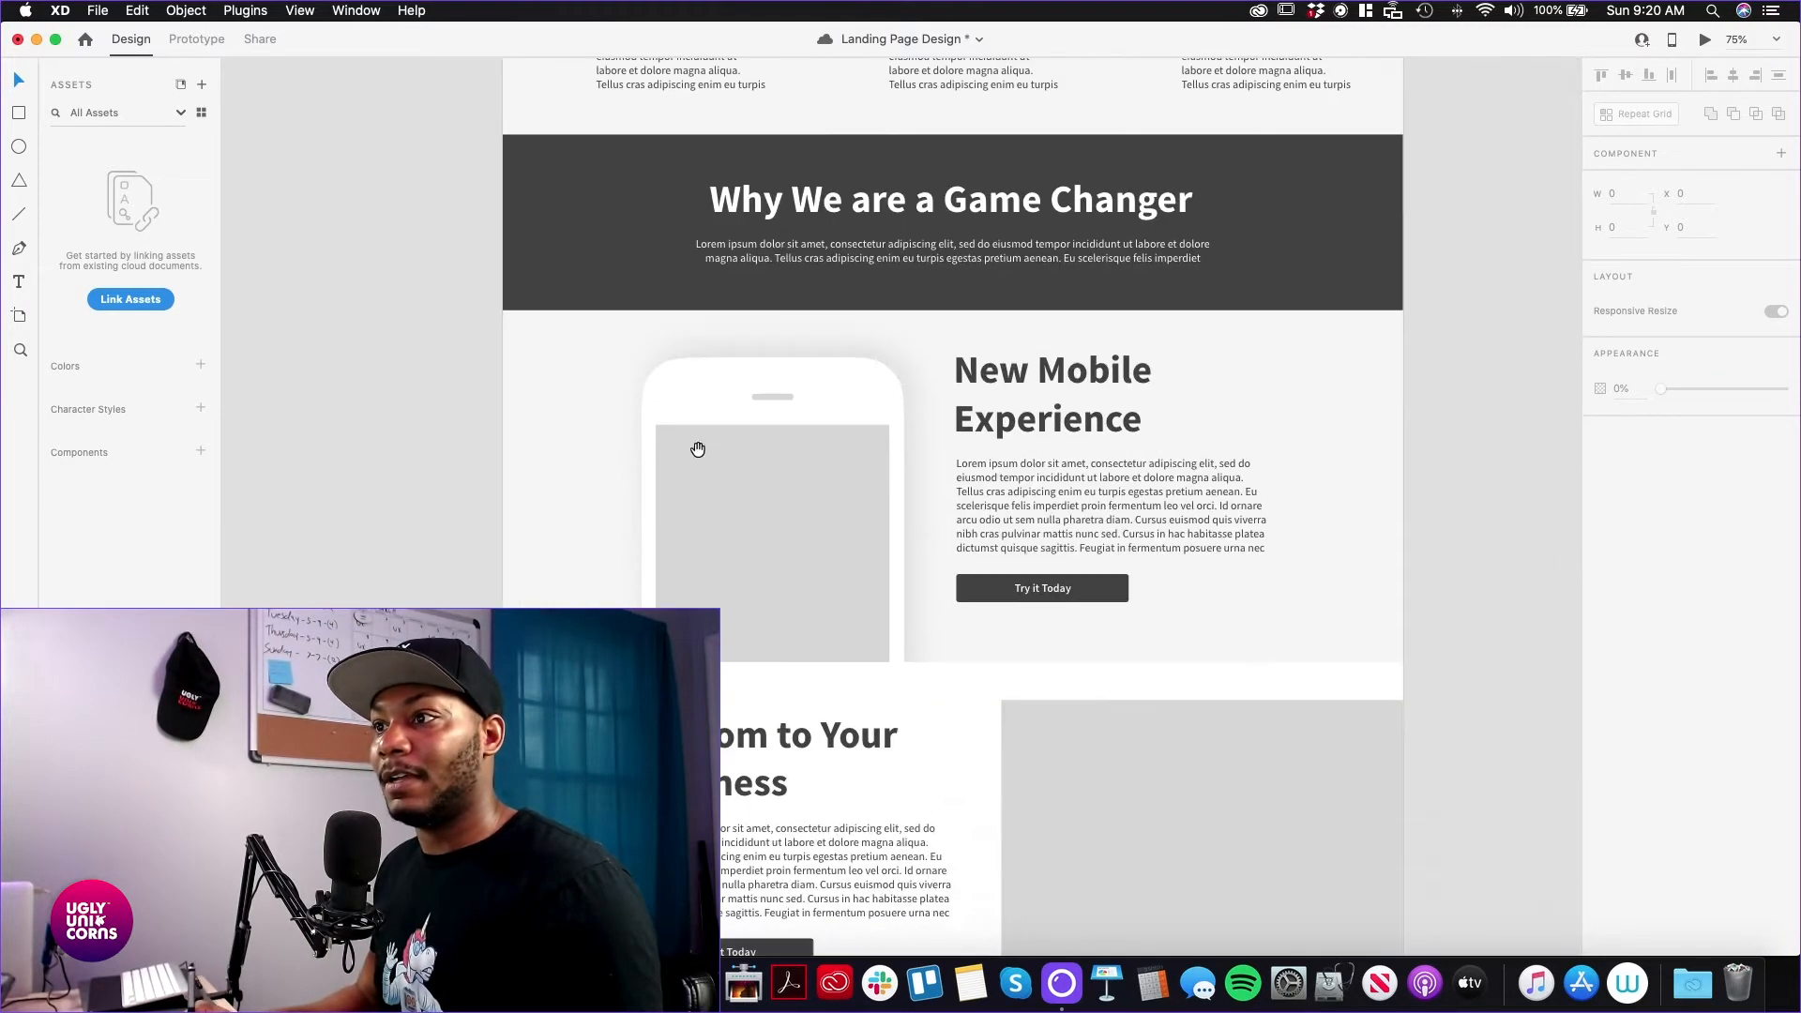
left_click(1099, 590)
left_click(1626, 524)
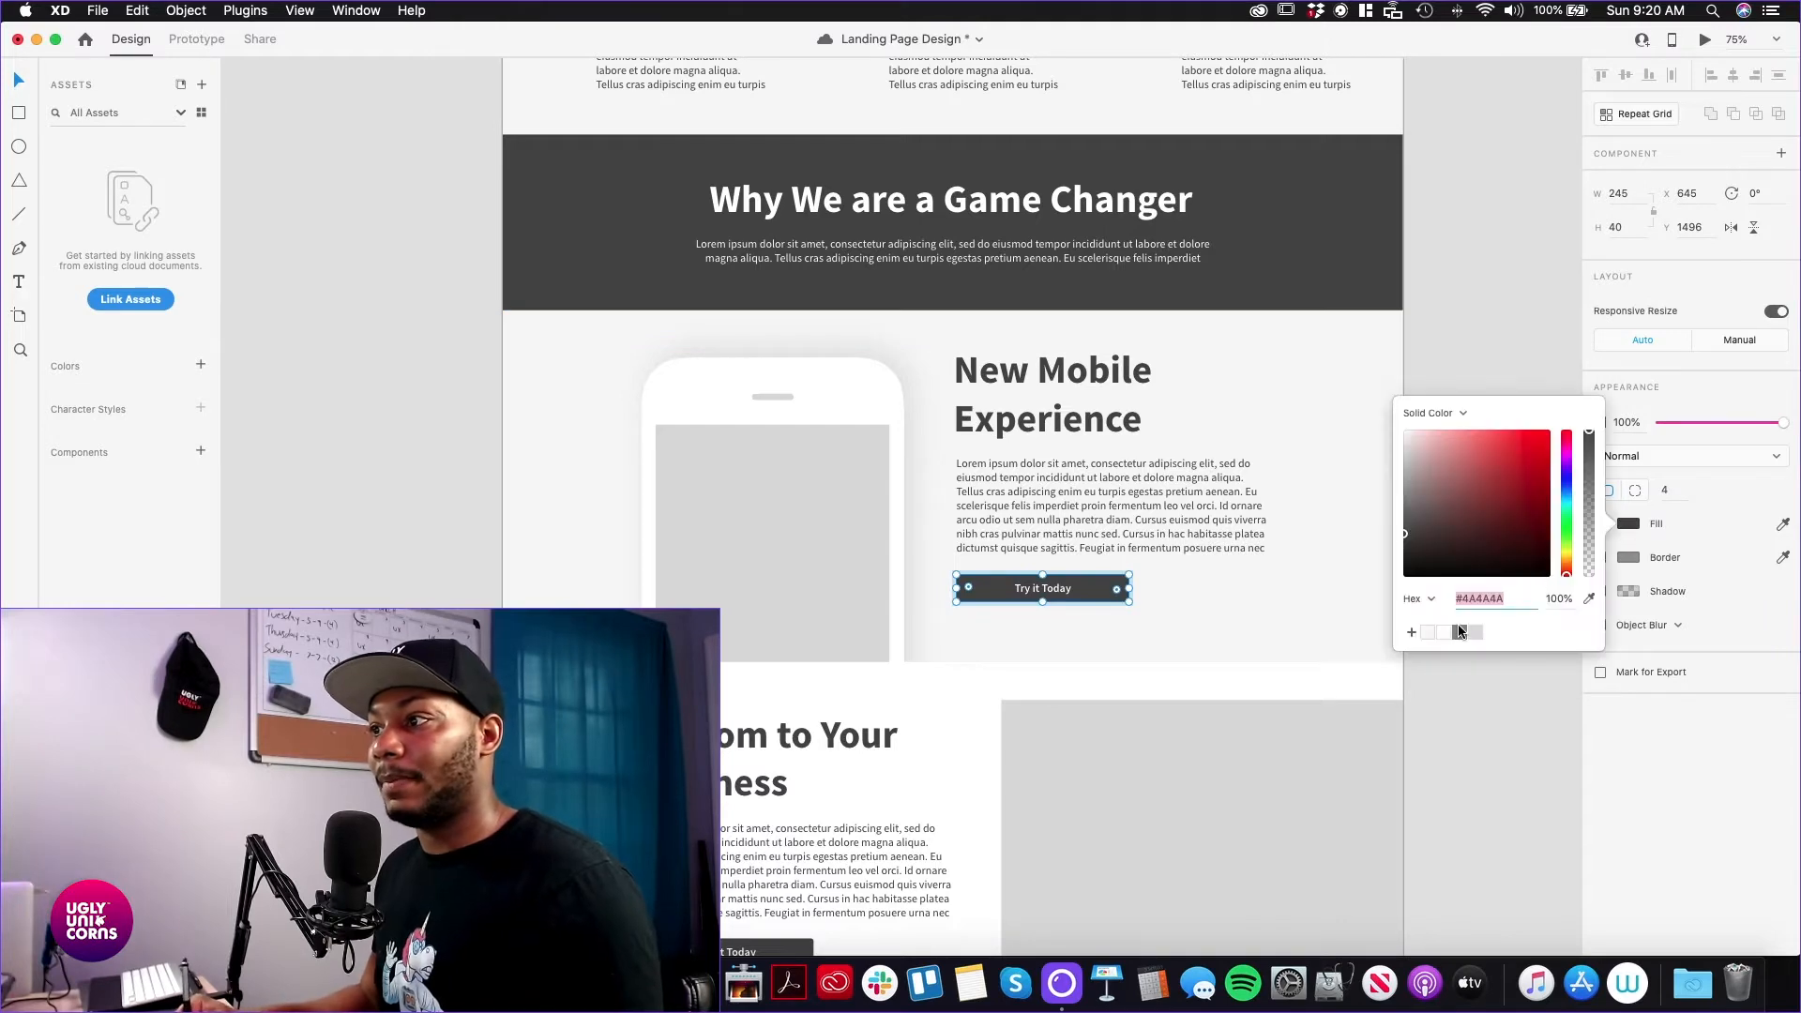
left_click(1473, 633)
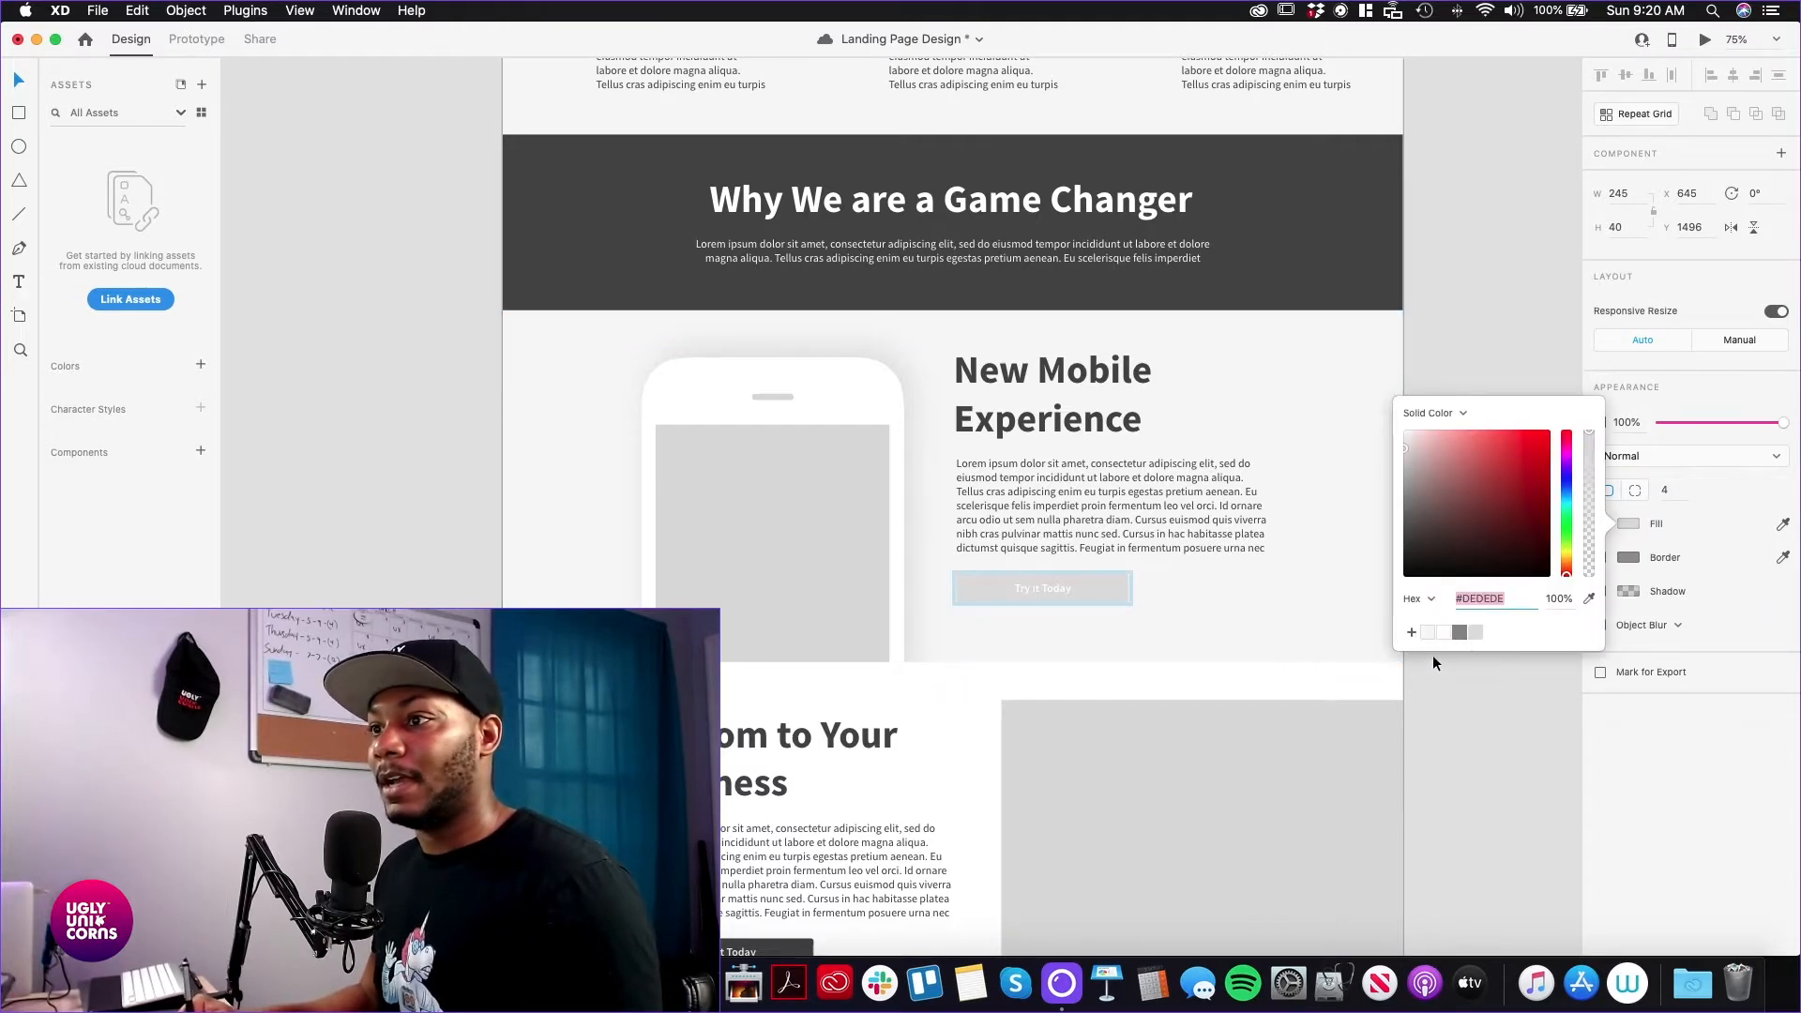
left_click(1458, 632)
left_click(1472, 684)
left_click(1472, 684)
Recolour the Try it Today button in the first Custom to Your Business section to mid-grey #8B8B8B
scroll(1341, 530, "down", 8)
scroll(1341, 530, "left", 8)
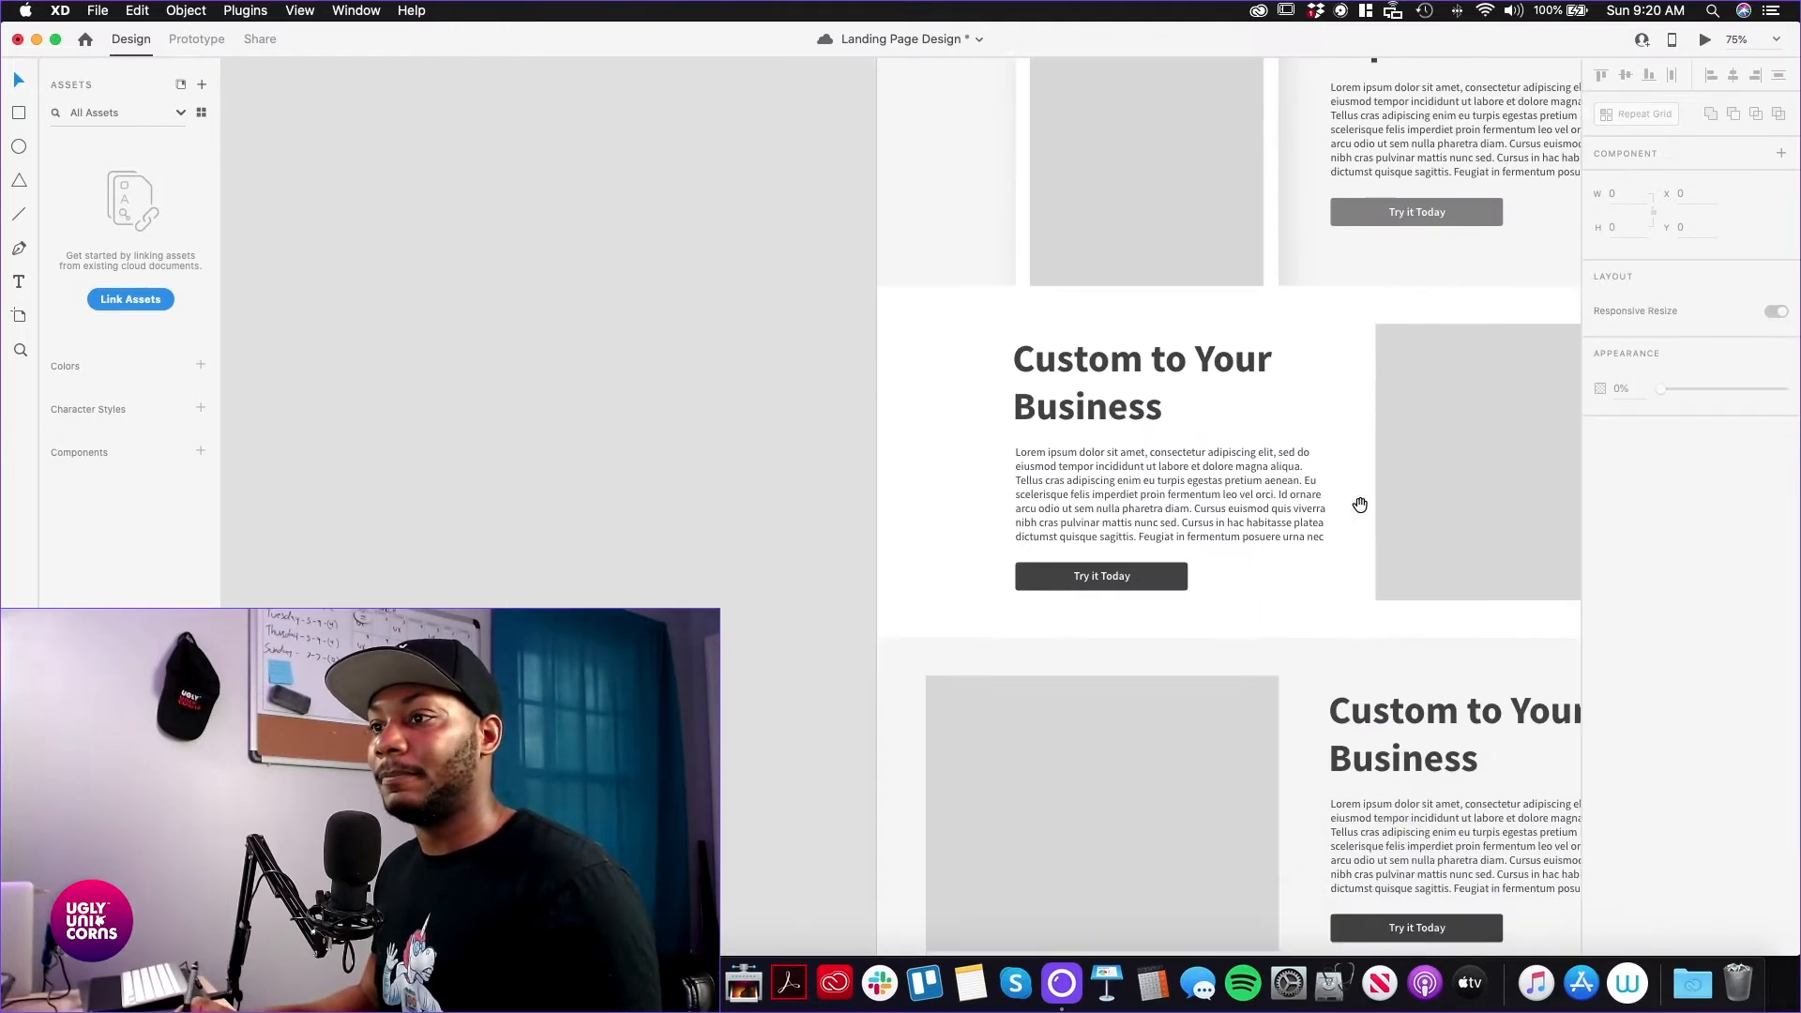
scroll(1382, 484, "down", 2)
scroll(1381, 484, "left", 1)
left_click(1201, 514)
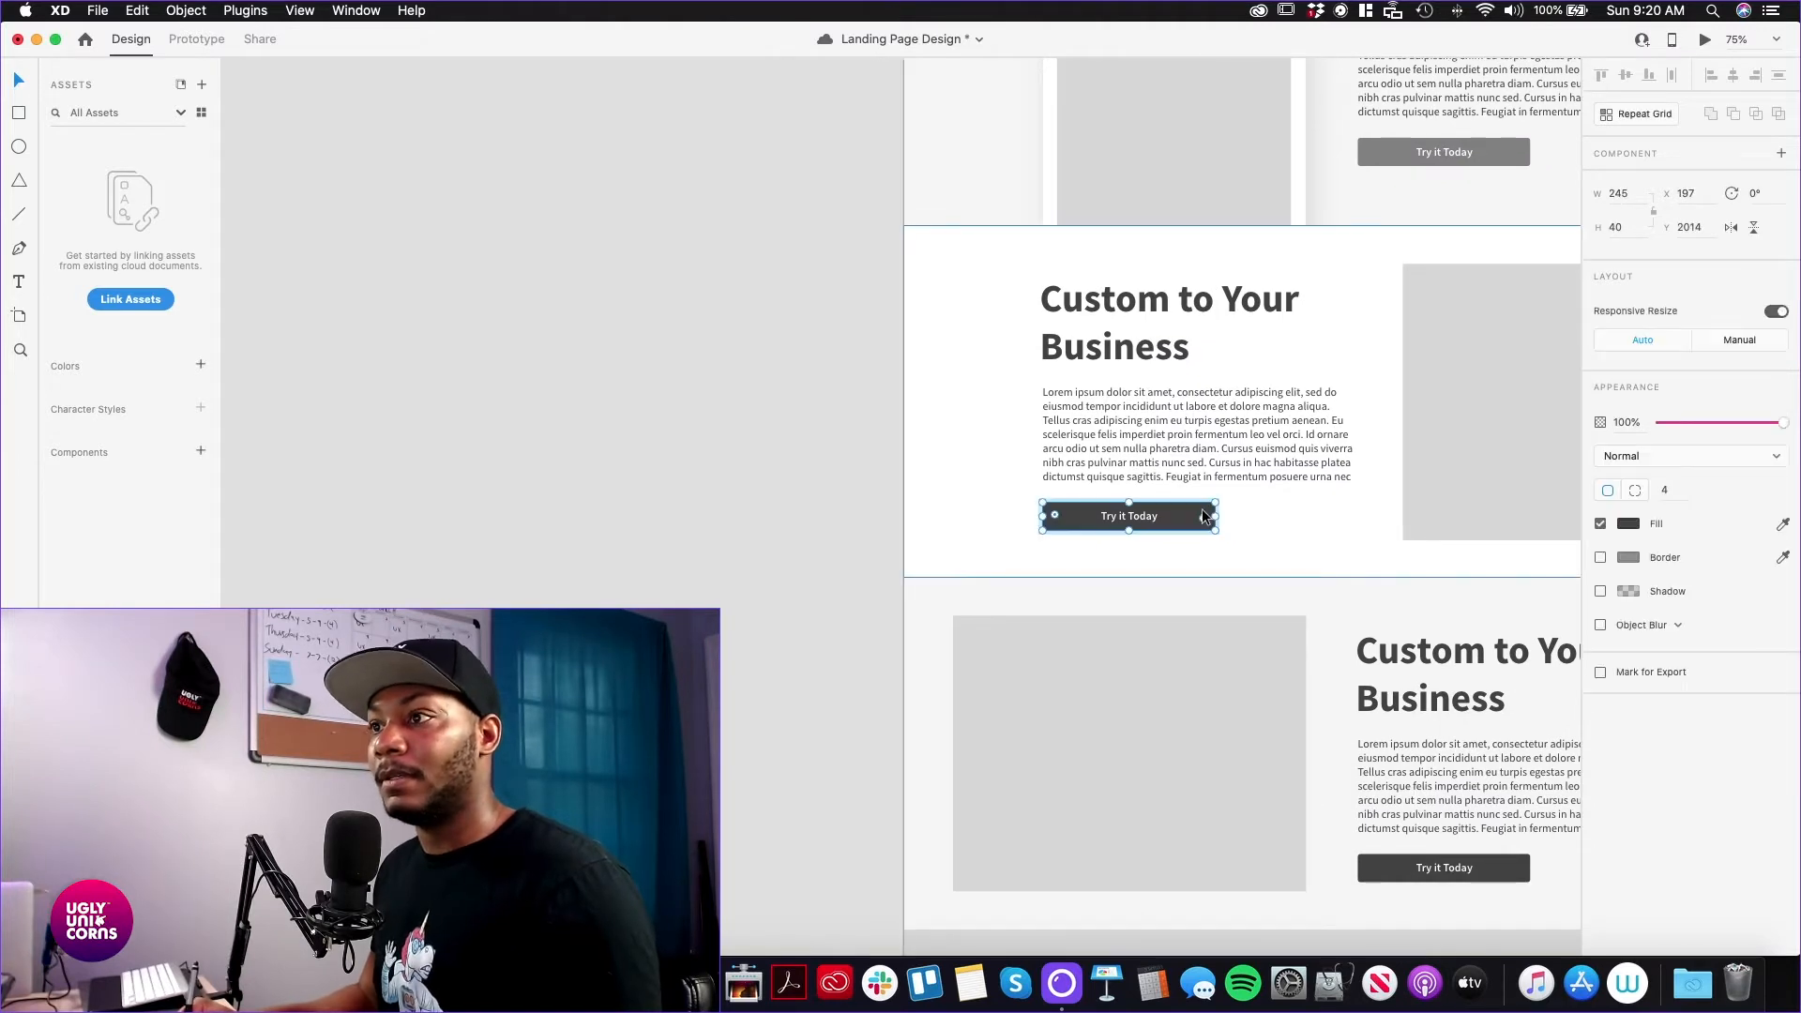
left_click(1624, 529)
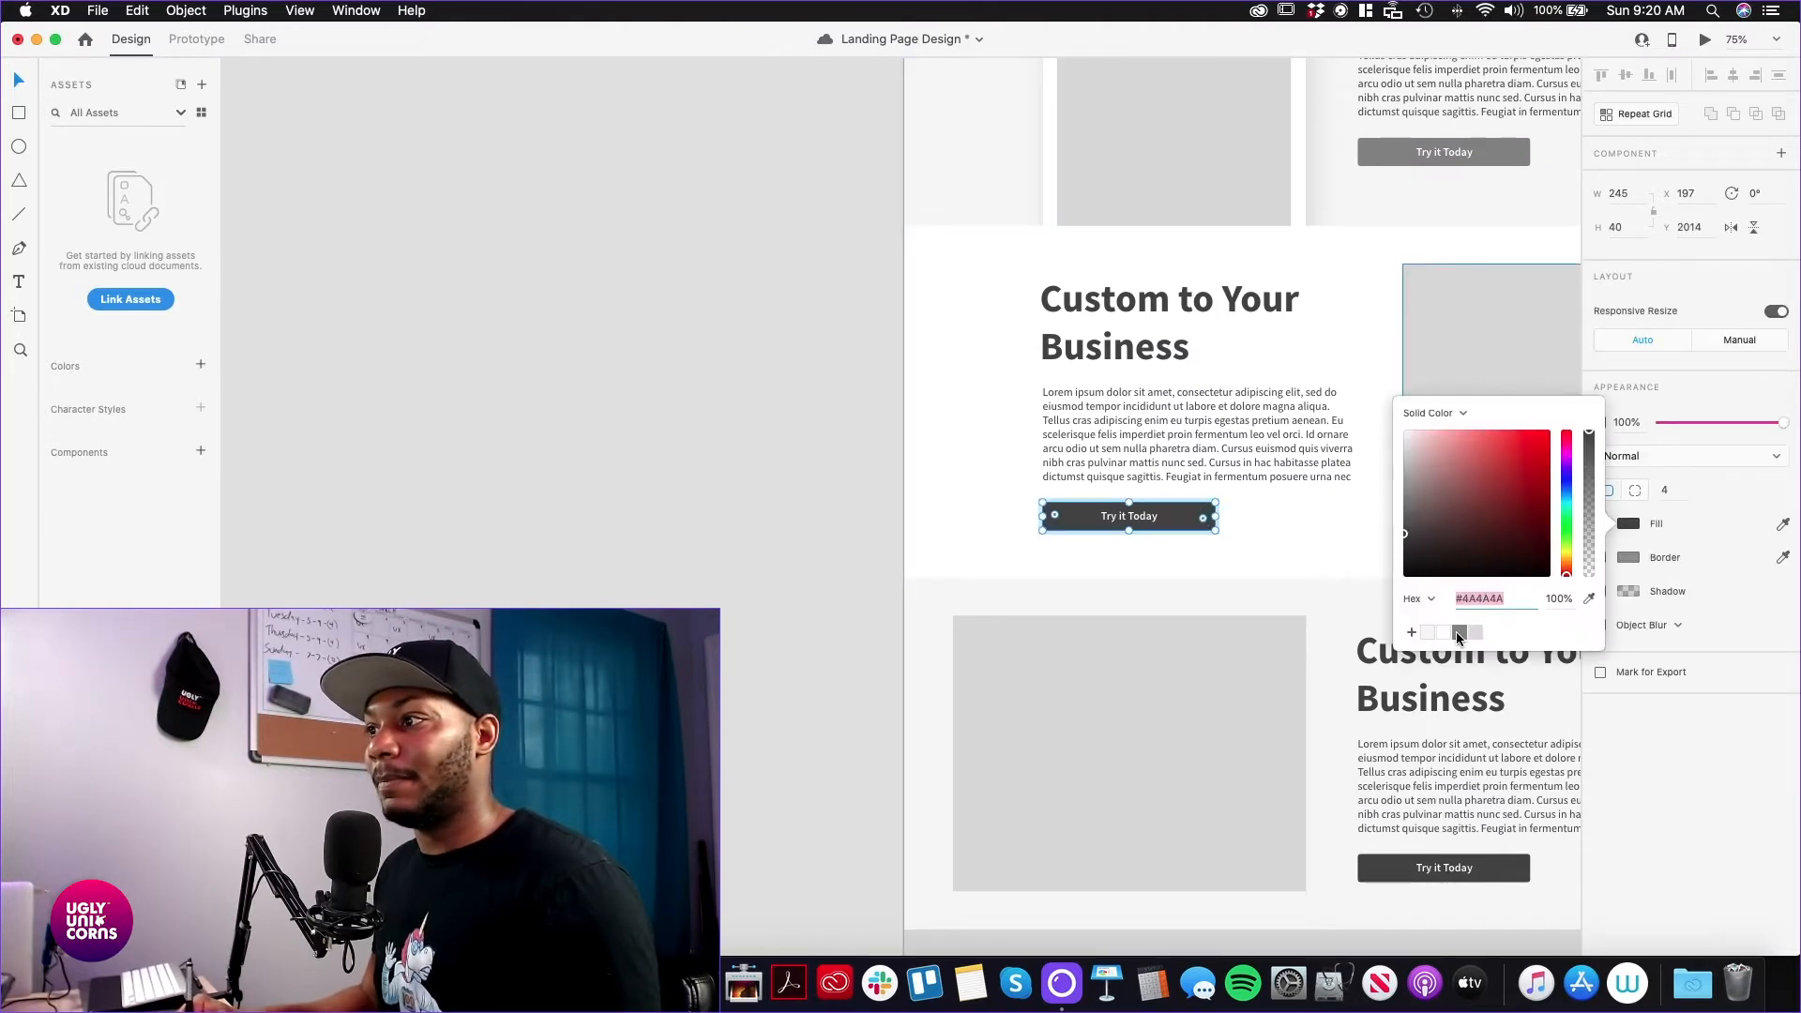
left_click(1458, 631)
left_click(1125, 645)
Recolour the Try it Today button in the second Custom to Your Business section to mid-grey #8B8B8B
scroll(1141, 646, "down", 3)
scroll(1141, 645, "right", 3)
scroll(1240, 594, "down", 2)
scroll(1240, 595, "right", 2)
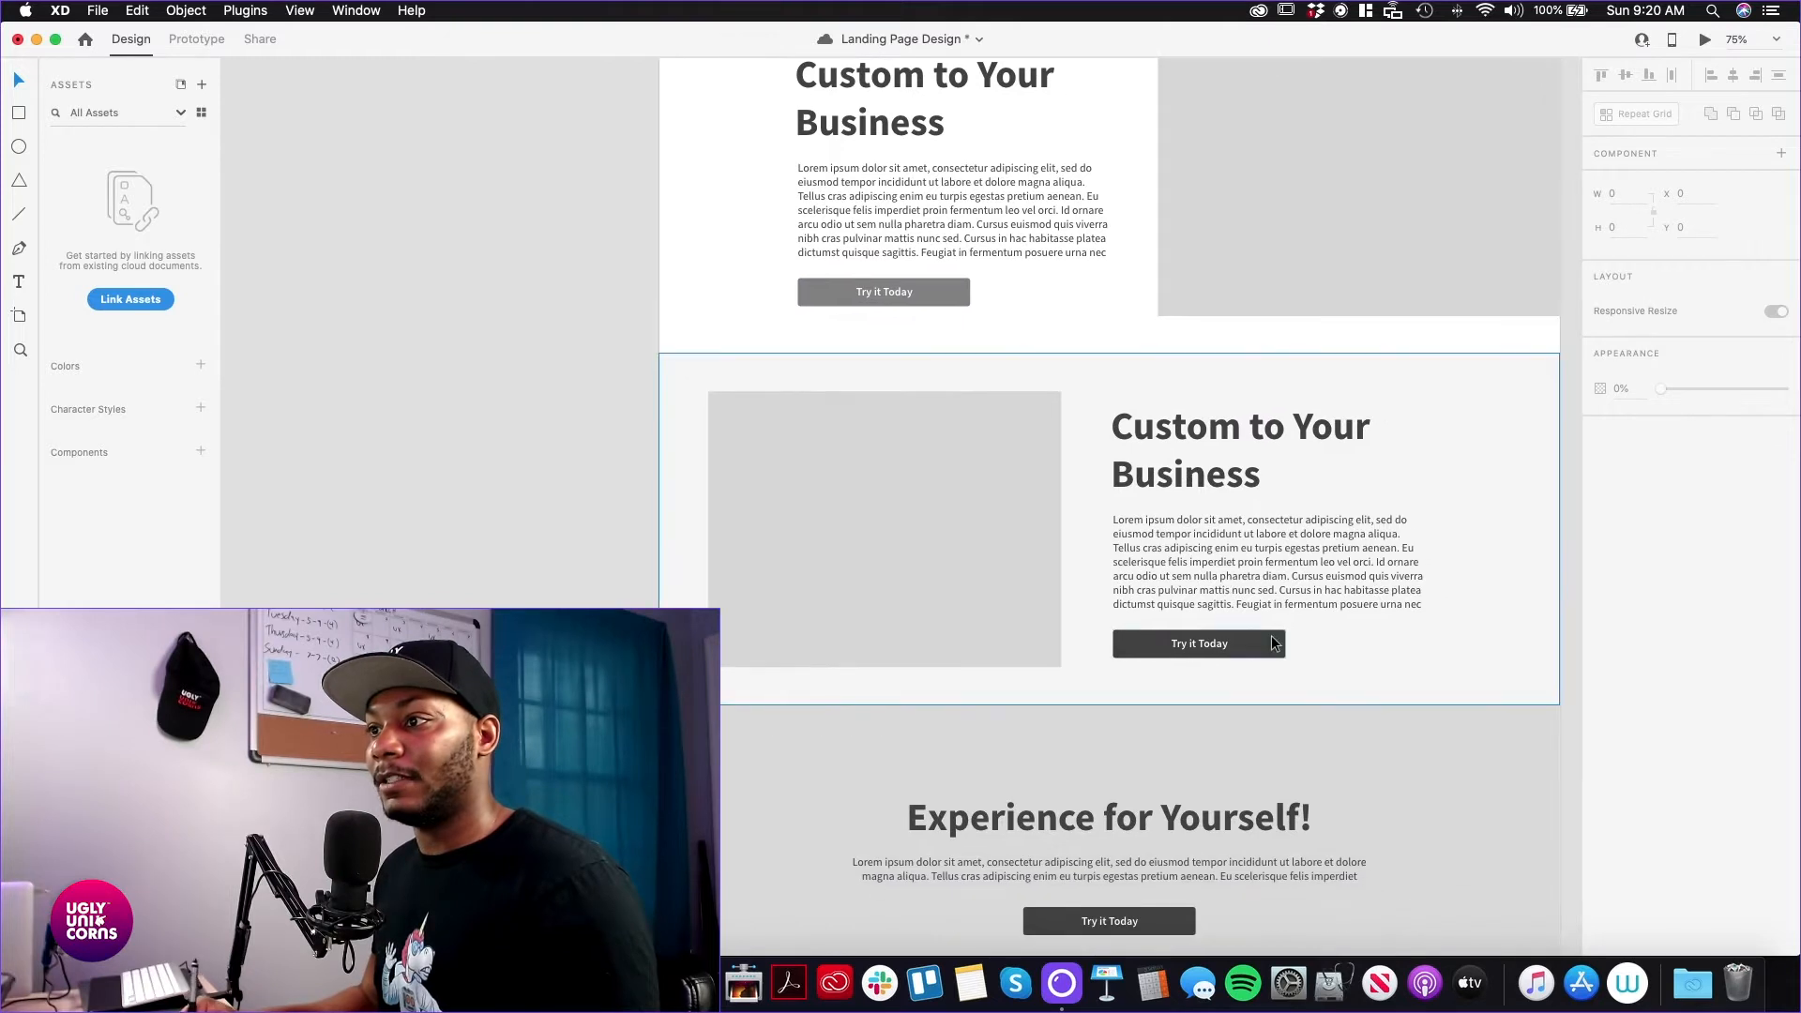
left_click(1271, 645)
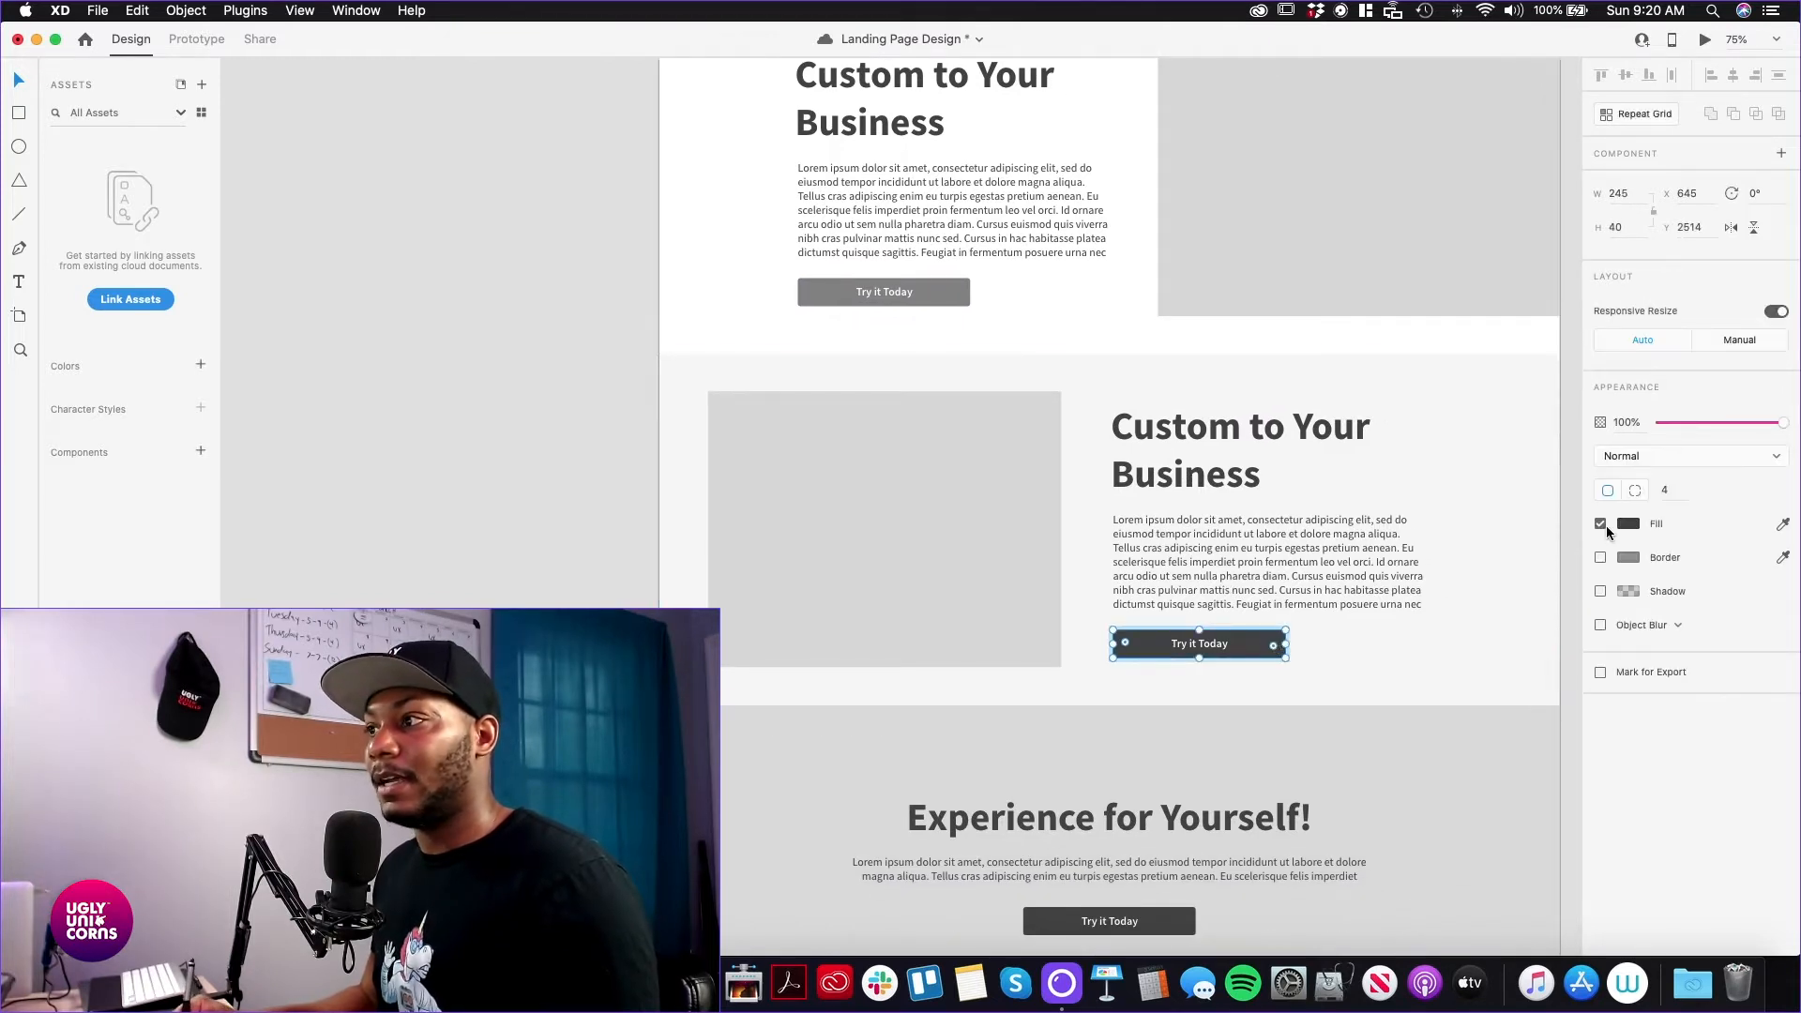
left_click(1628, 526)
left_click(1460, 633)
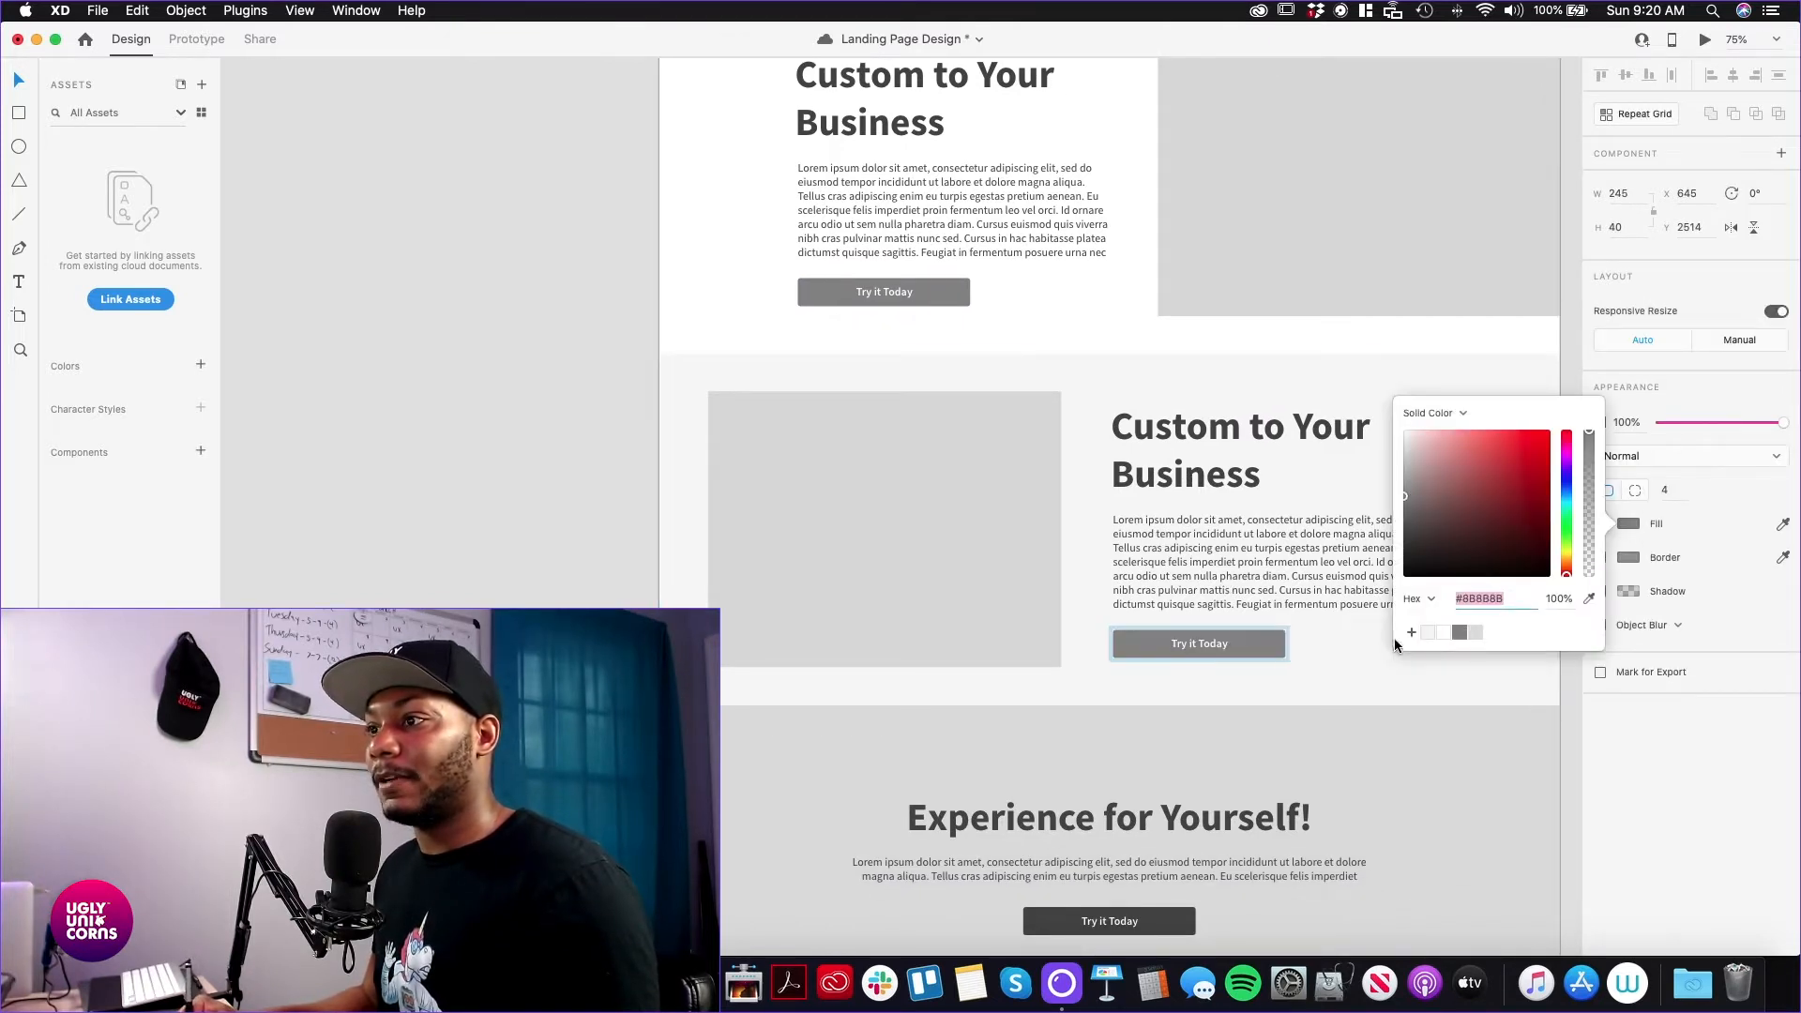
left_click(1138, 703)
Set the fill of the Try it Today button under Experience for Yourself! to mid-grey #8B8B8B
scroll(1131, 504, "down", 8)
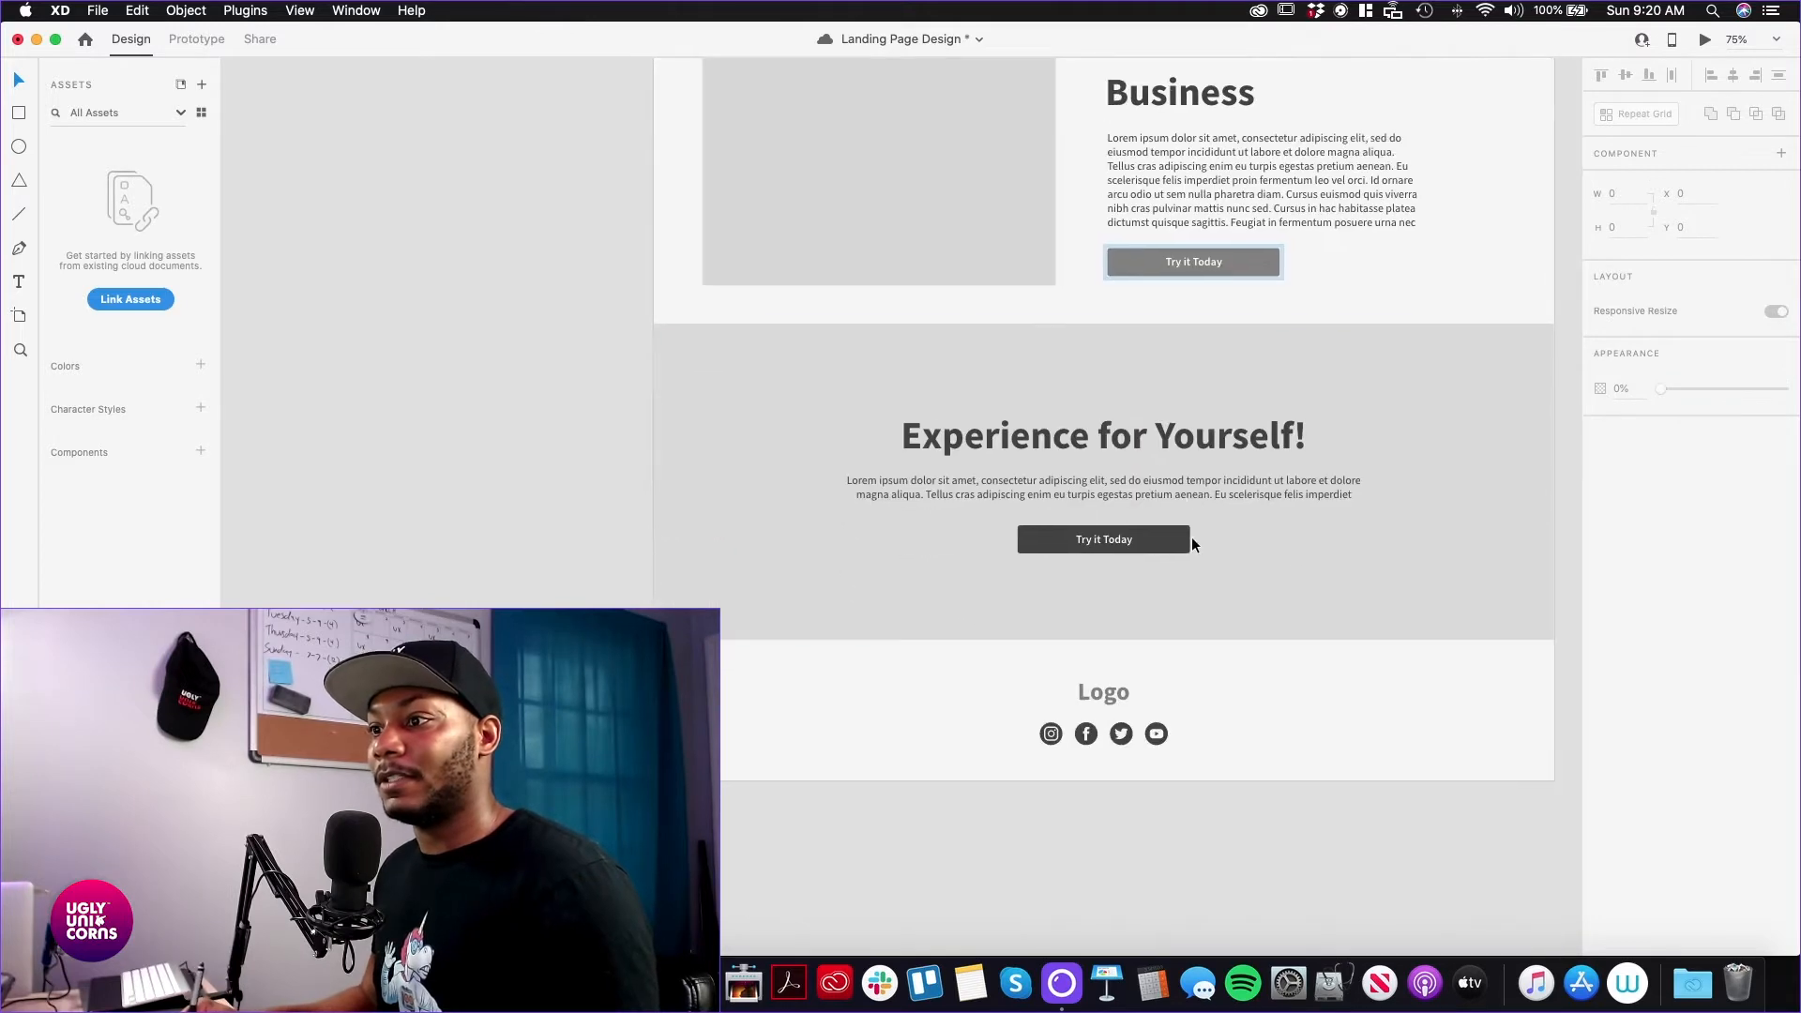
left_click(1180, 549)
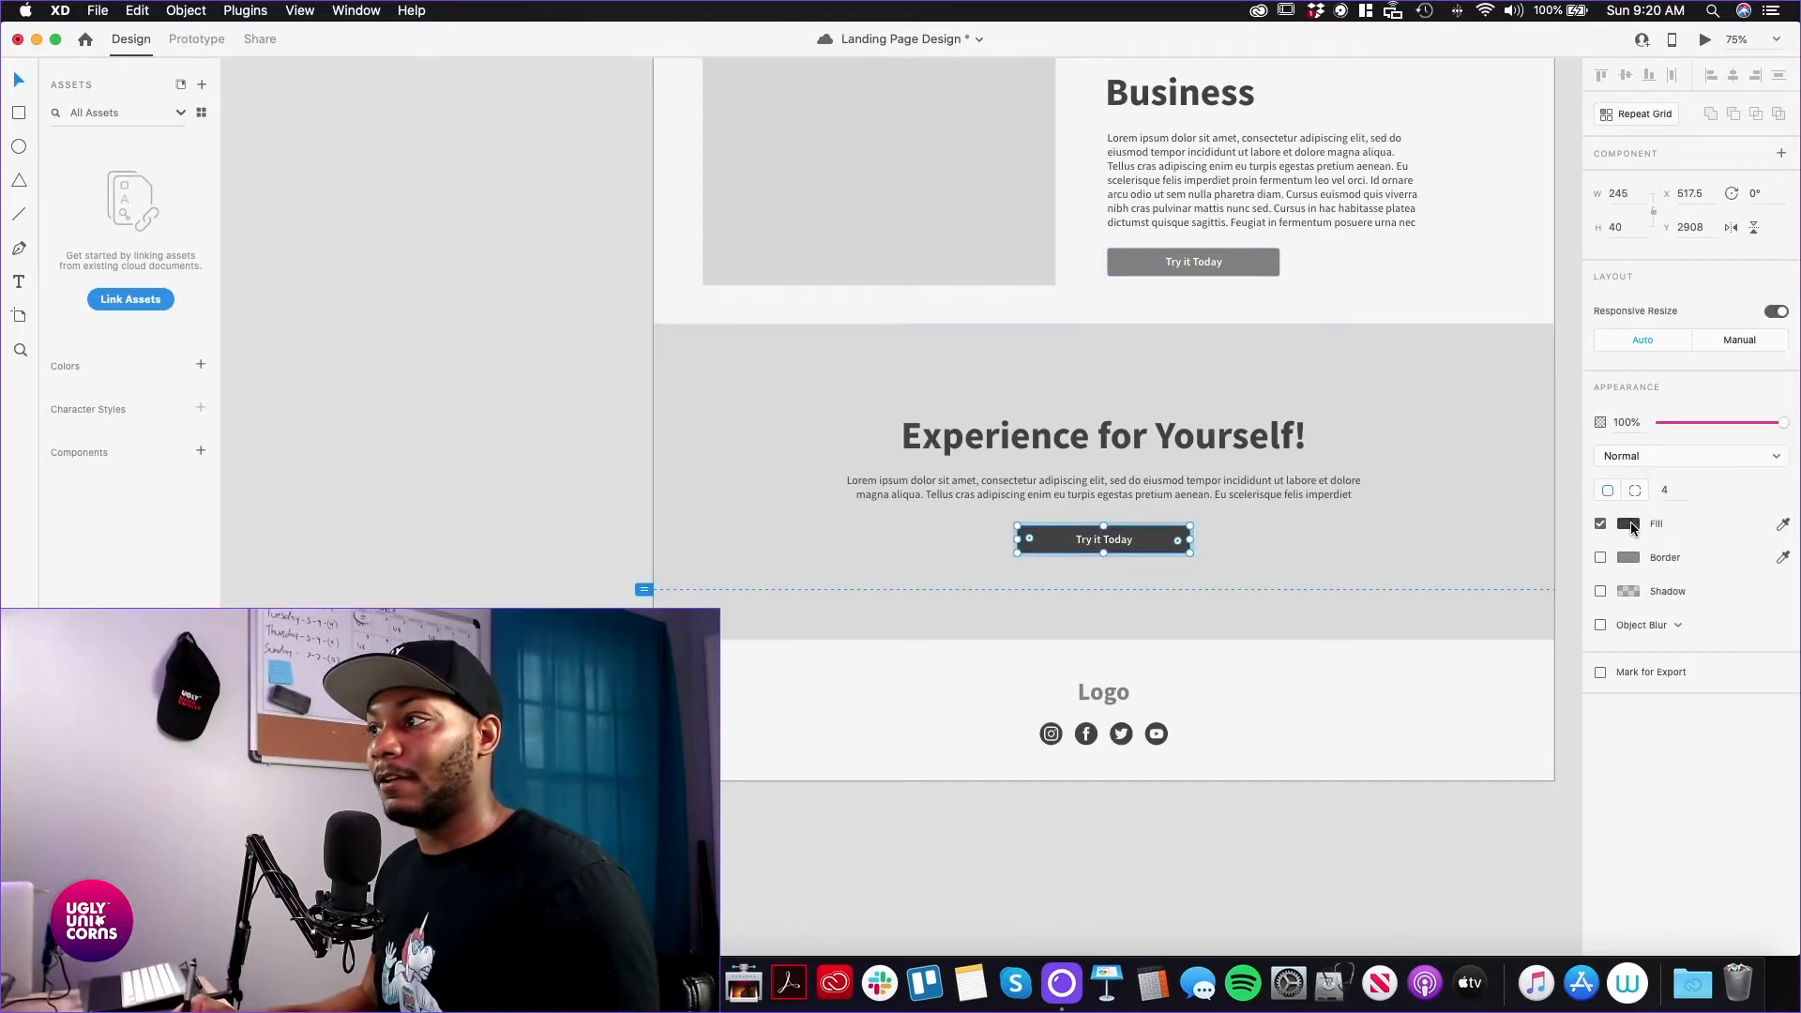
left_click(1632, 523)
left_click(1460, 634)
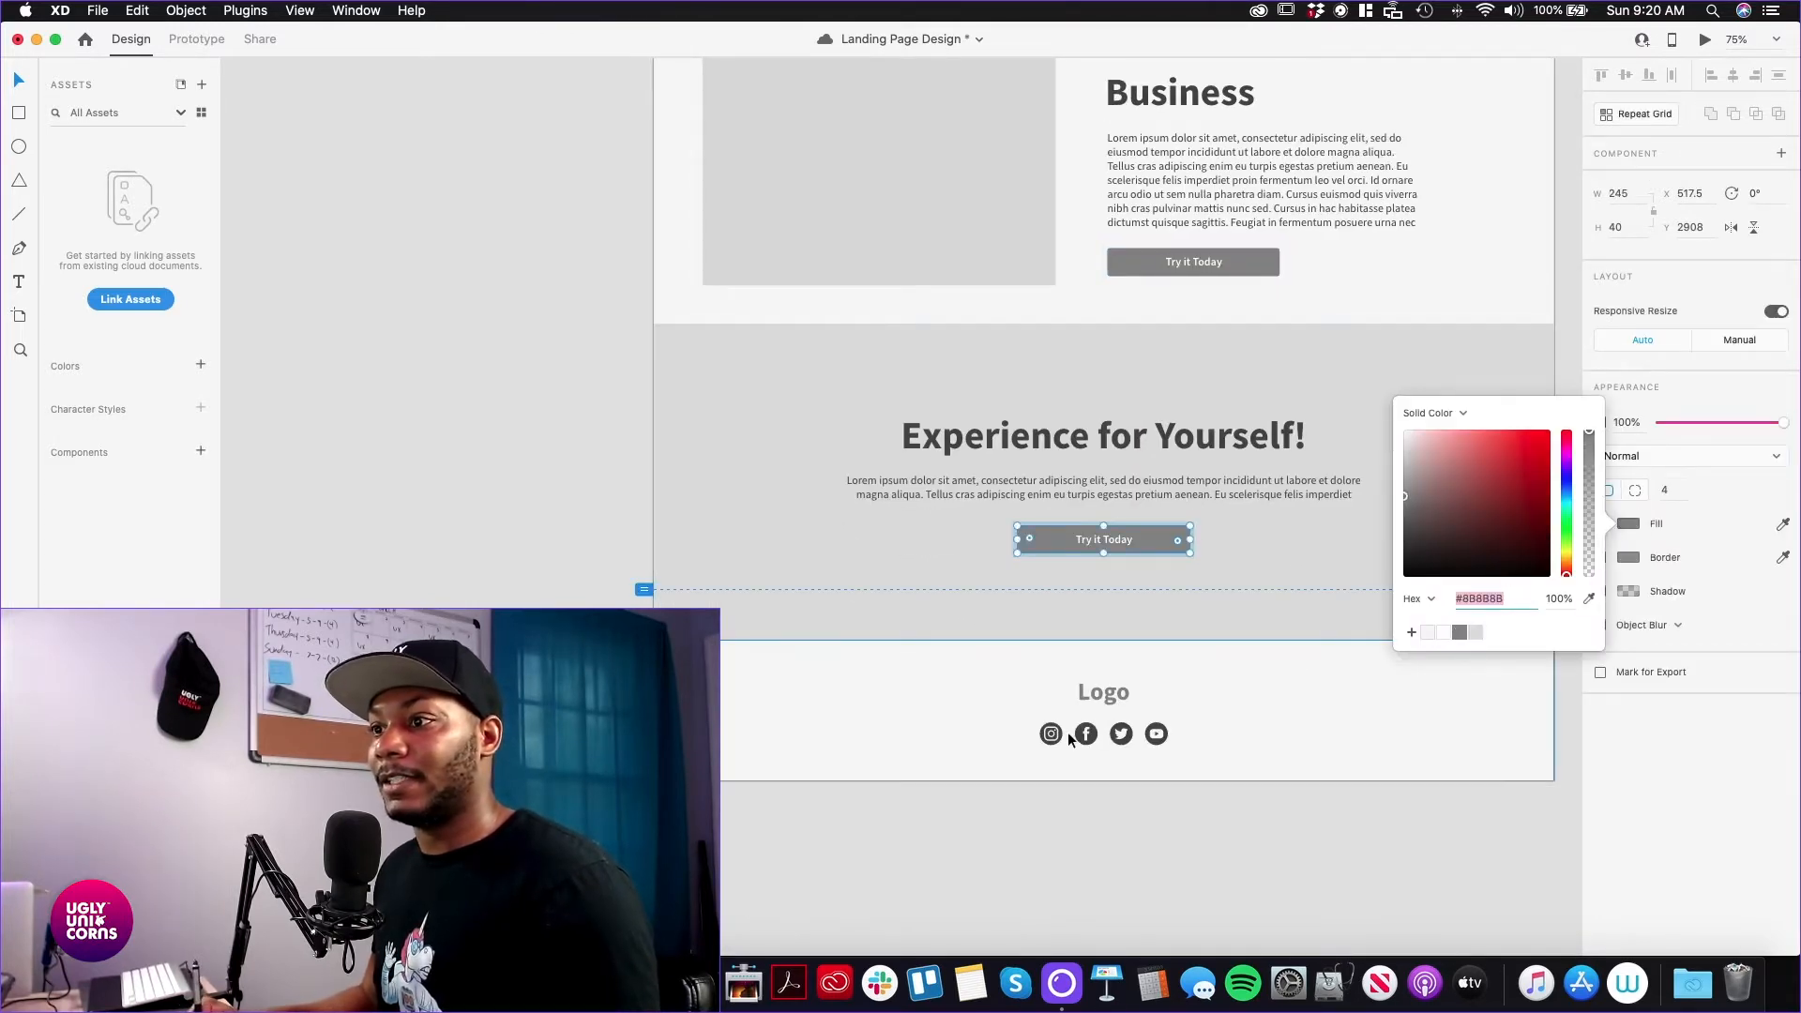
key("super+equal")
left_click(1259, 753)
Select the circles of the four footer social icons together and change their fill to the saved mid-grey #8B8B8B
scroll(1179, 647, "down", 1)
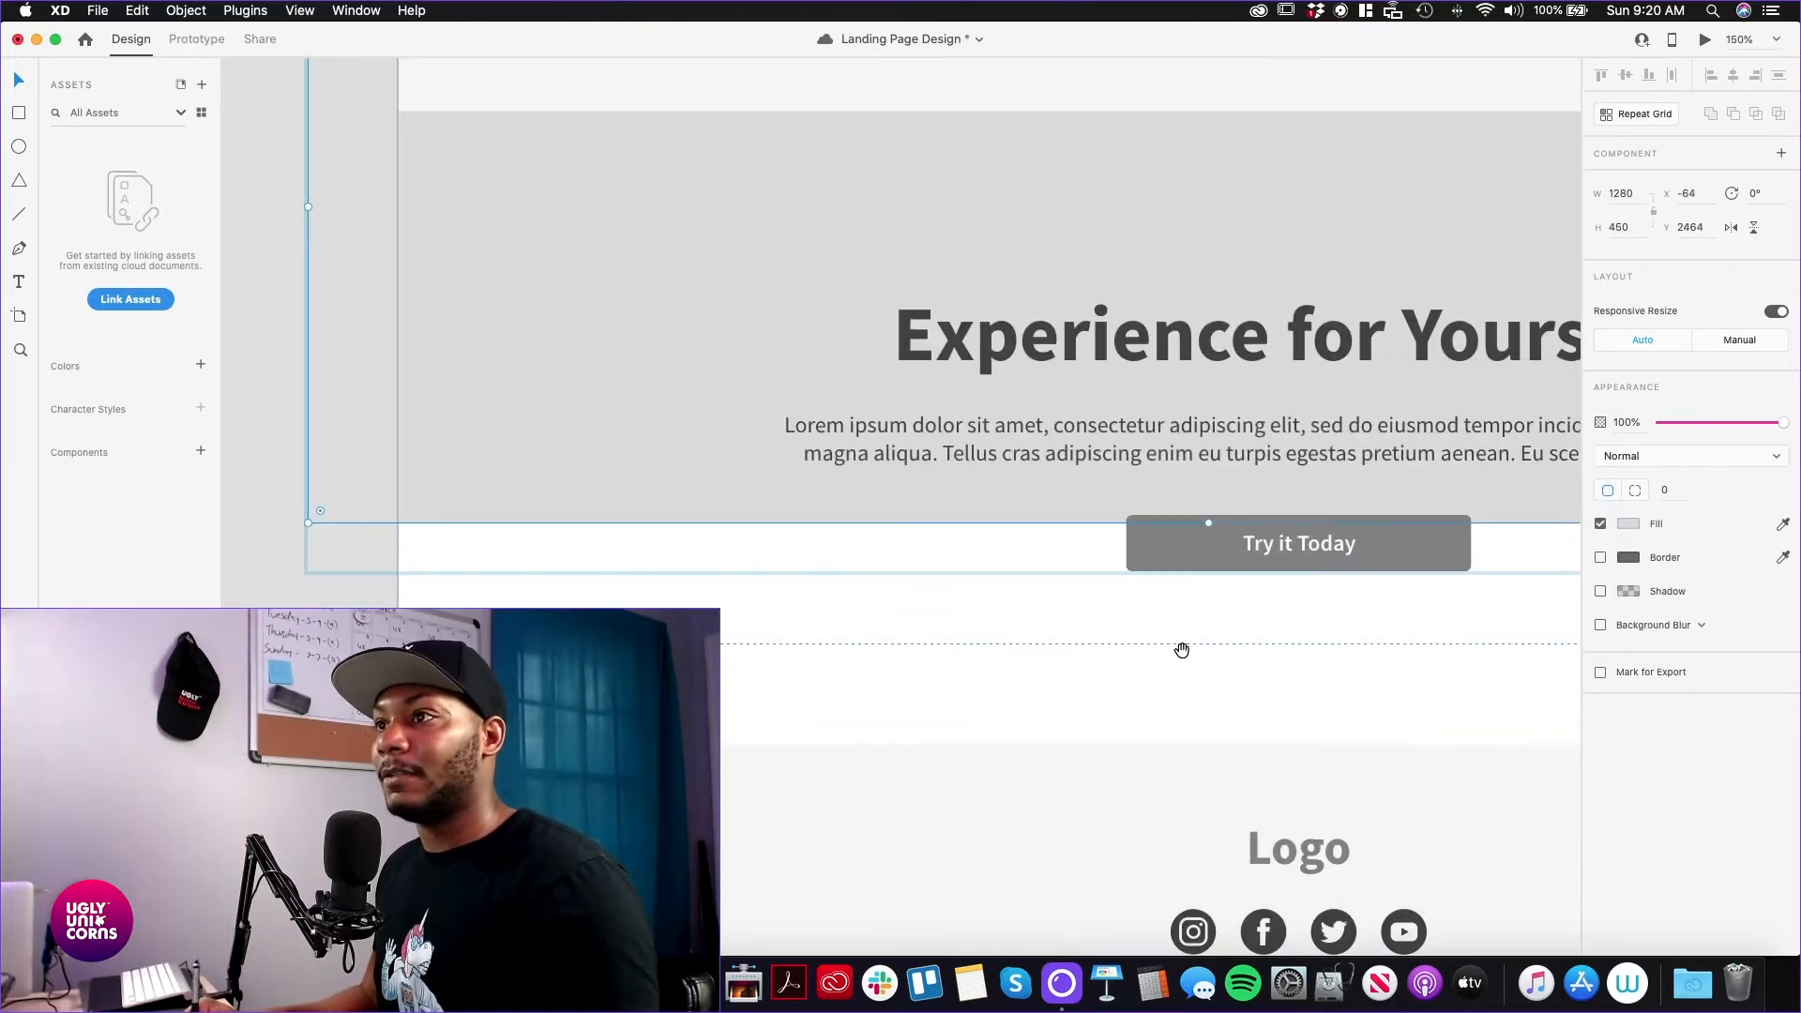
scroll(1185, 661, "down", 8)
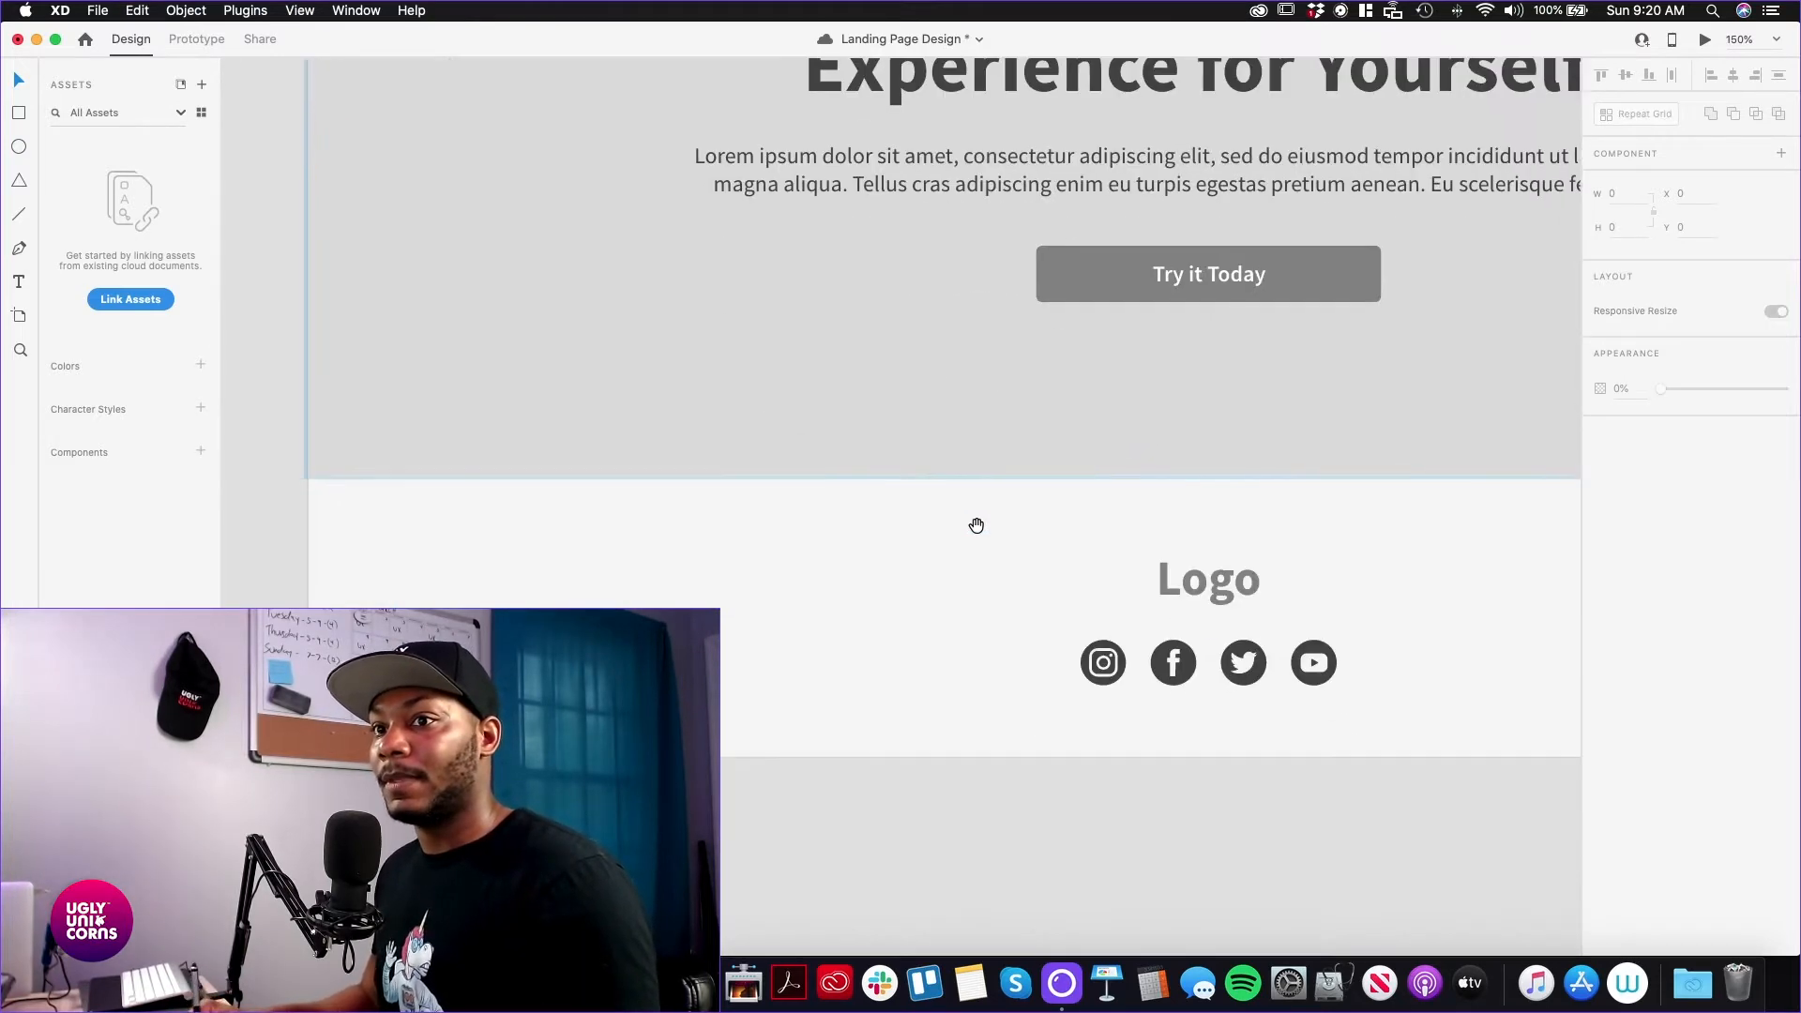
scroll(1047, 645, "down", 2)
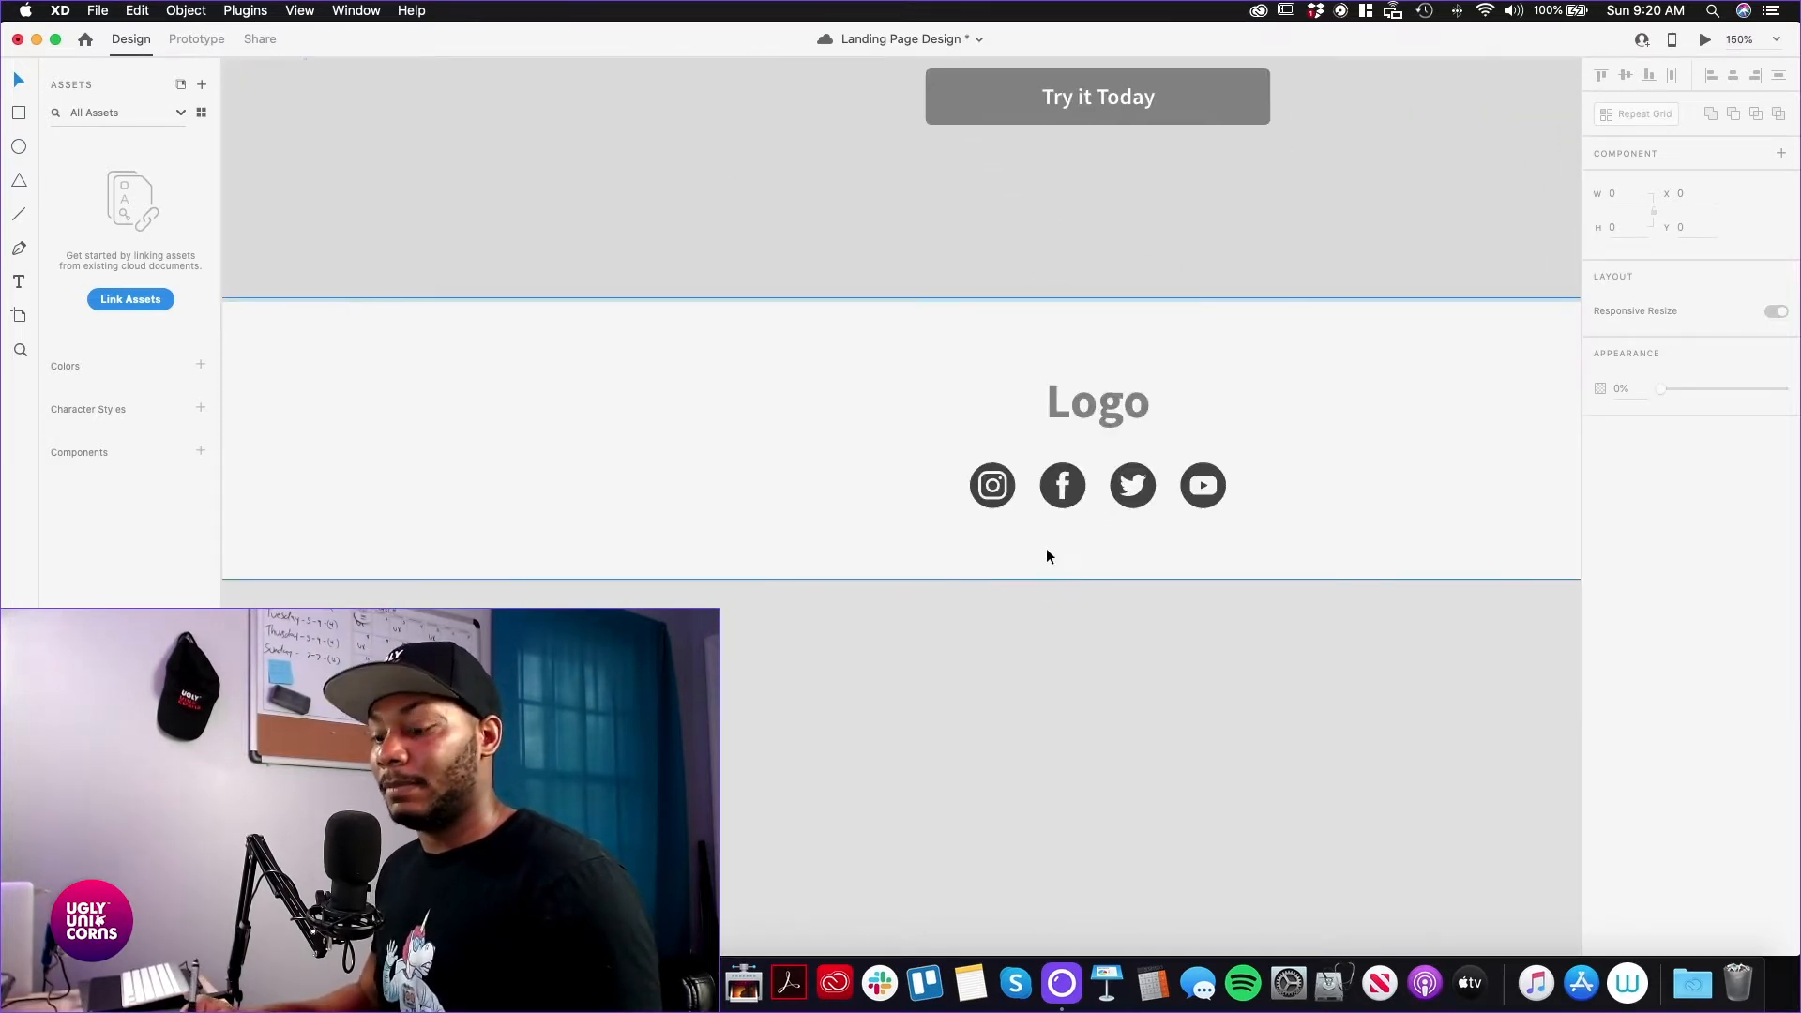
double_click(992, 504)
left_click(1077, 502, "shift")
left_click(1138, 500, "shift")
left_click(1214, 508, "shift")
left_click(1214, 526, "shift")
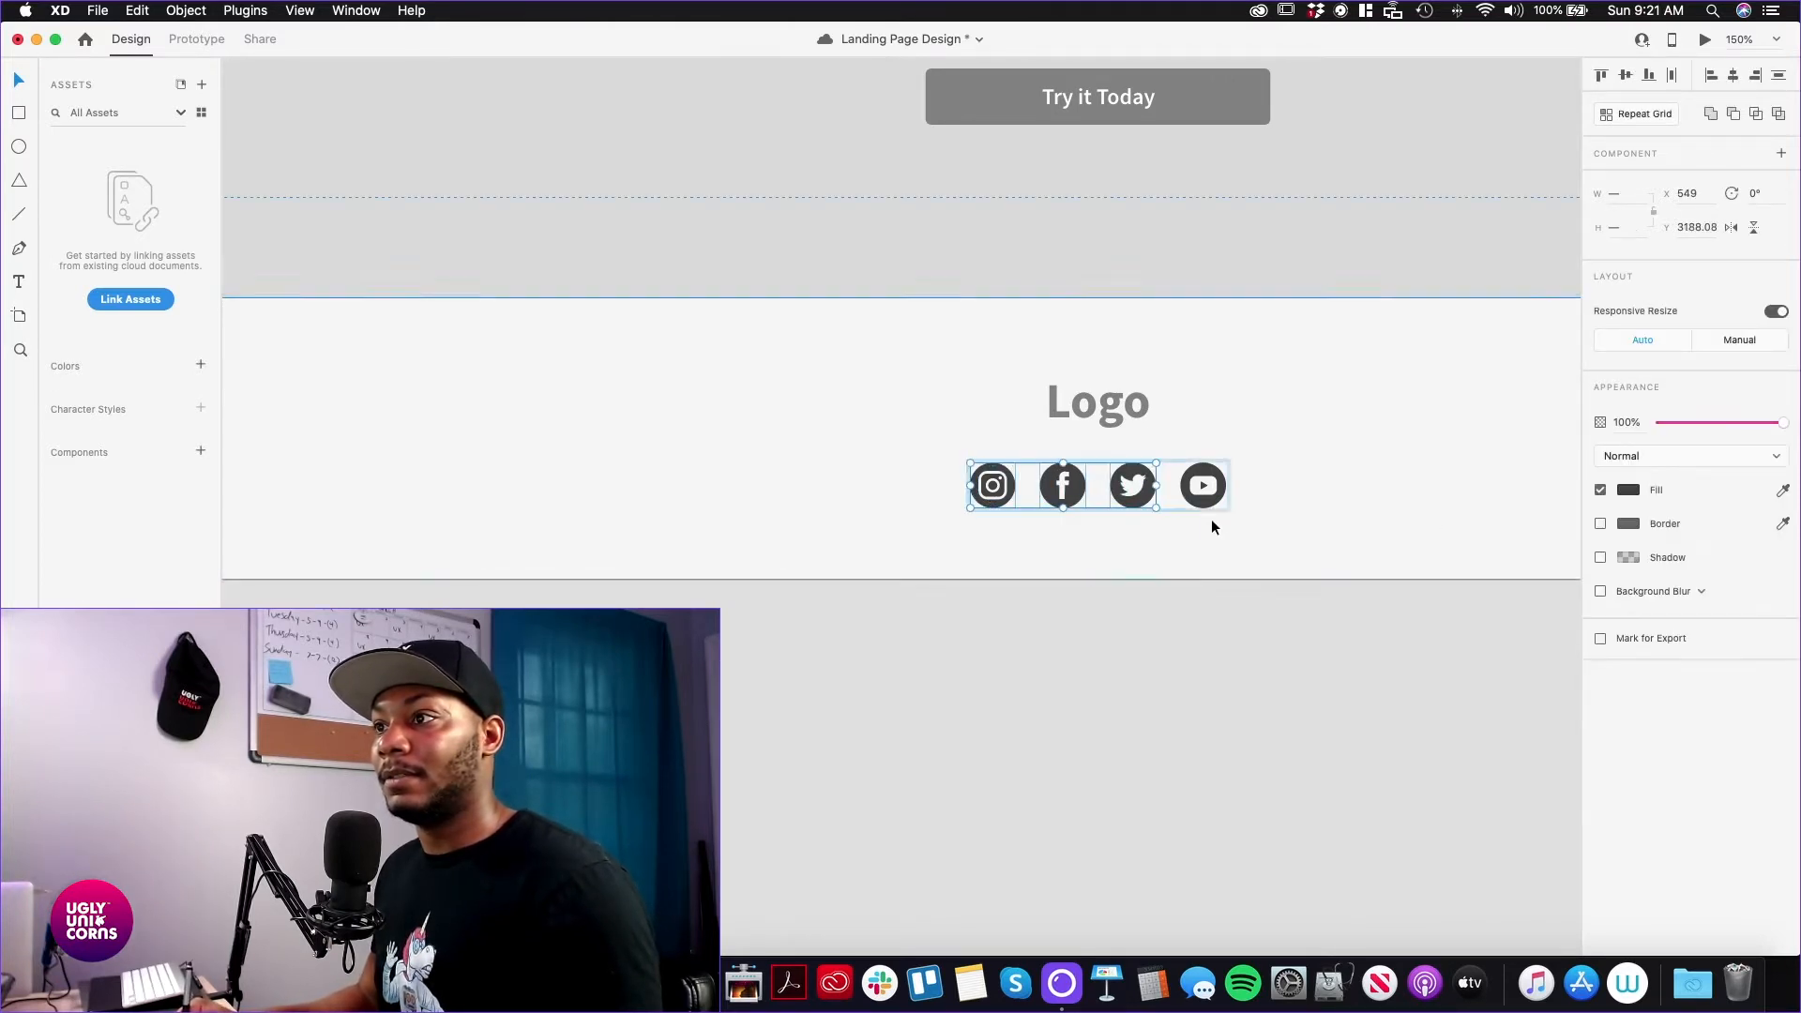
left_click(1628, 490)
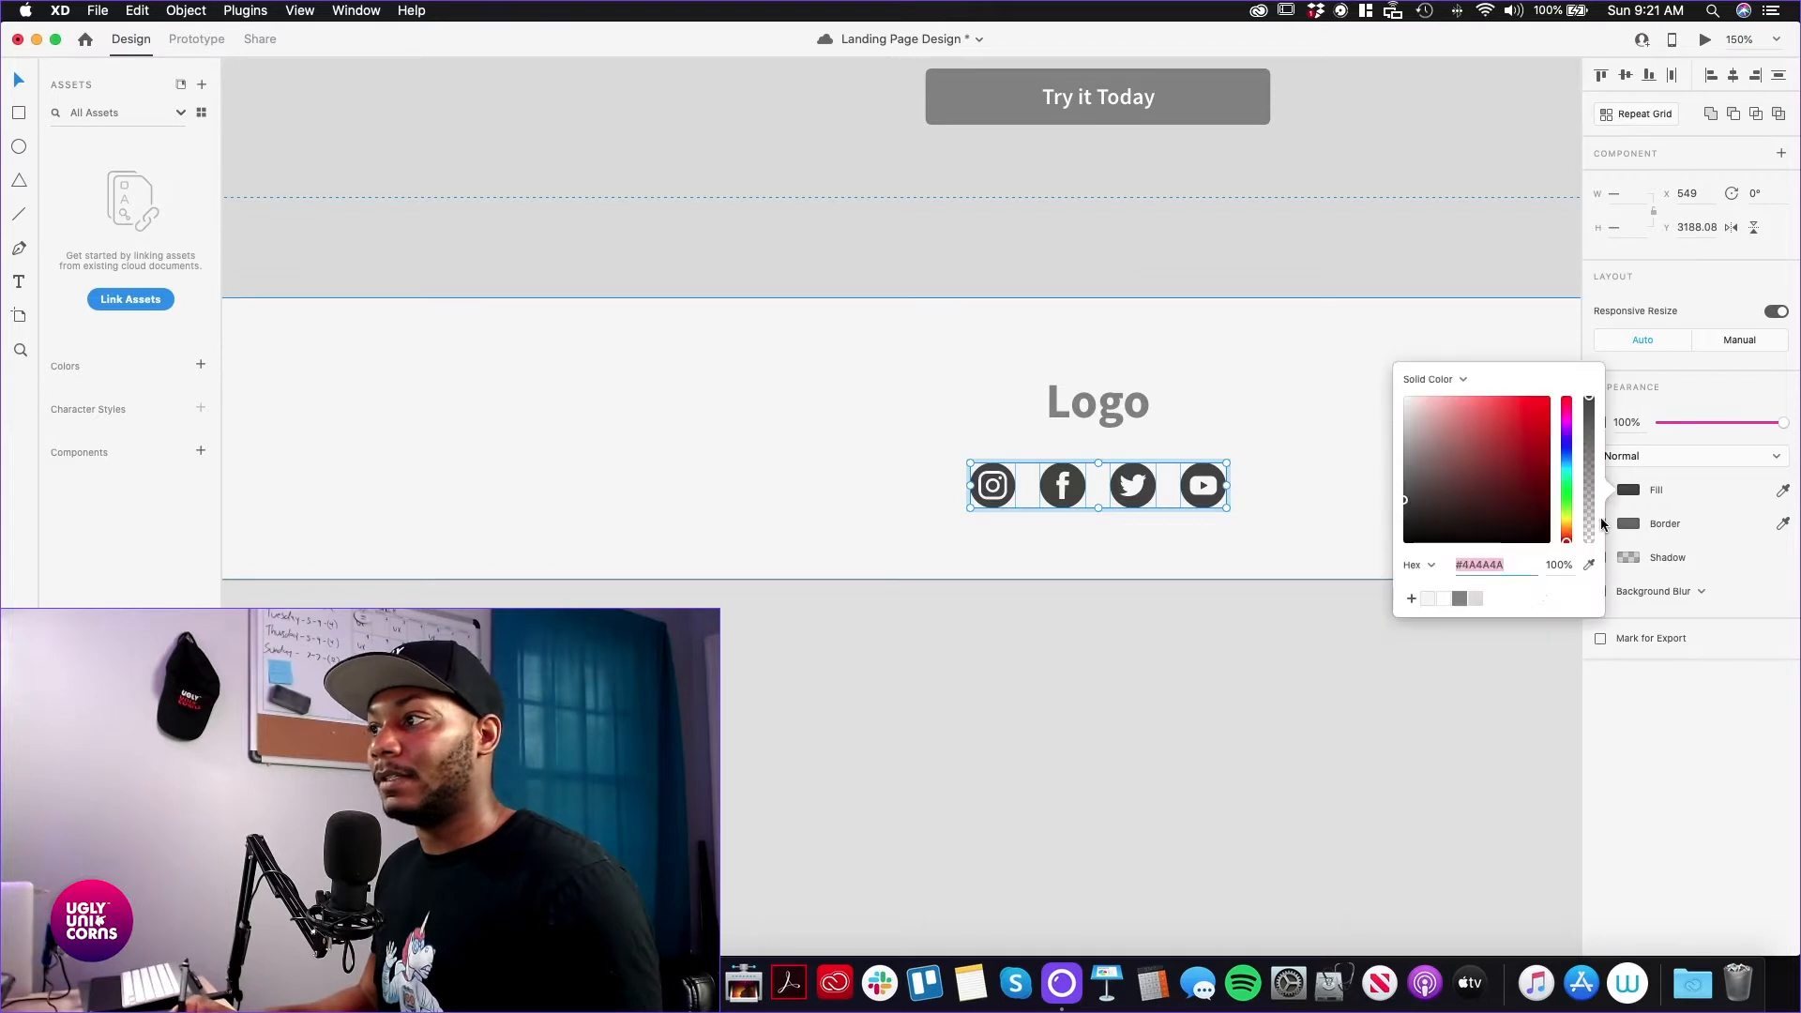
left_click(1459, 598)
left_click(1121, 591)
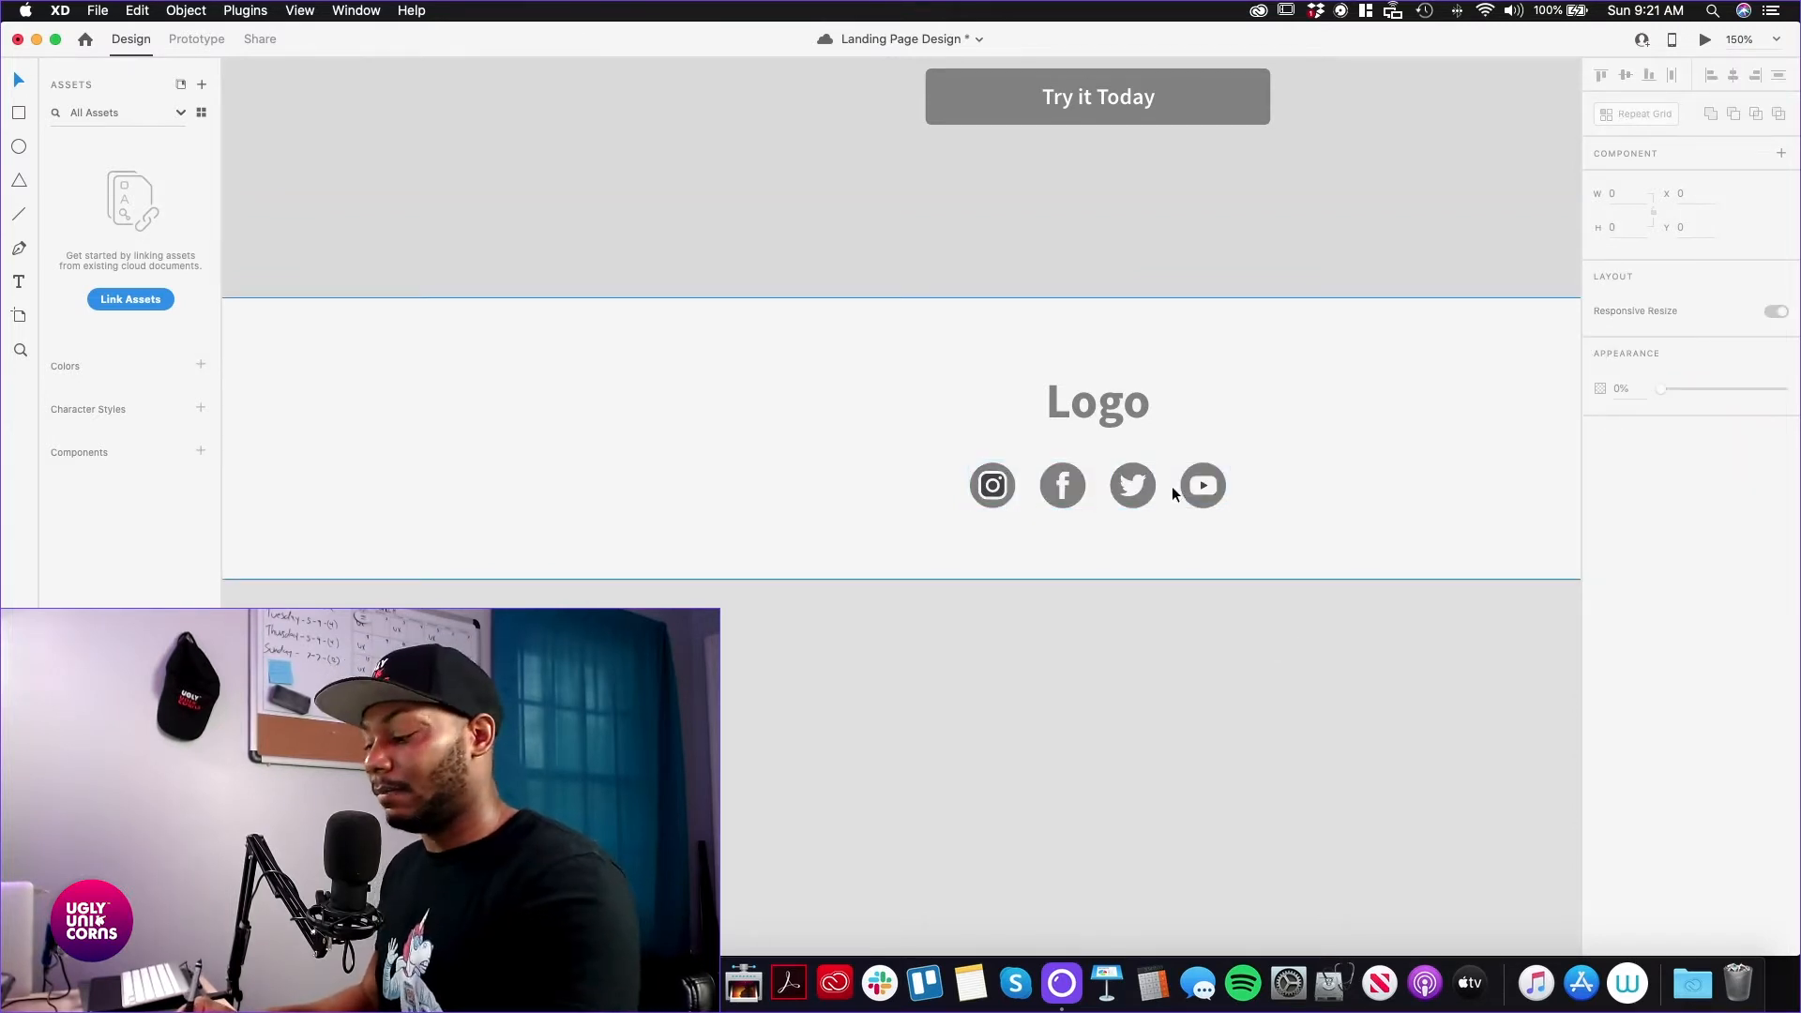
Recolour the dark inner shape of the footer's Instagram icon with the saved mid-grey #8B8B8B
key("super+equal")
key("super+equal")
key("super+equal")
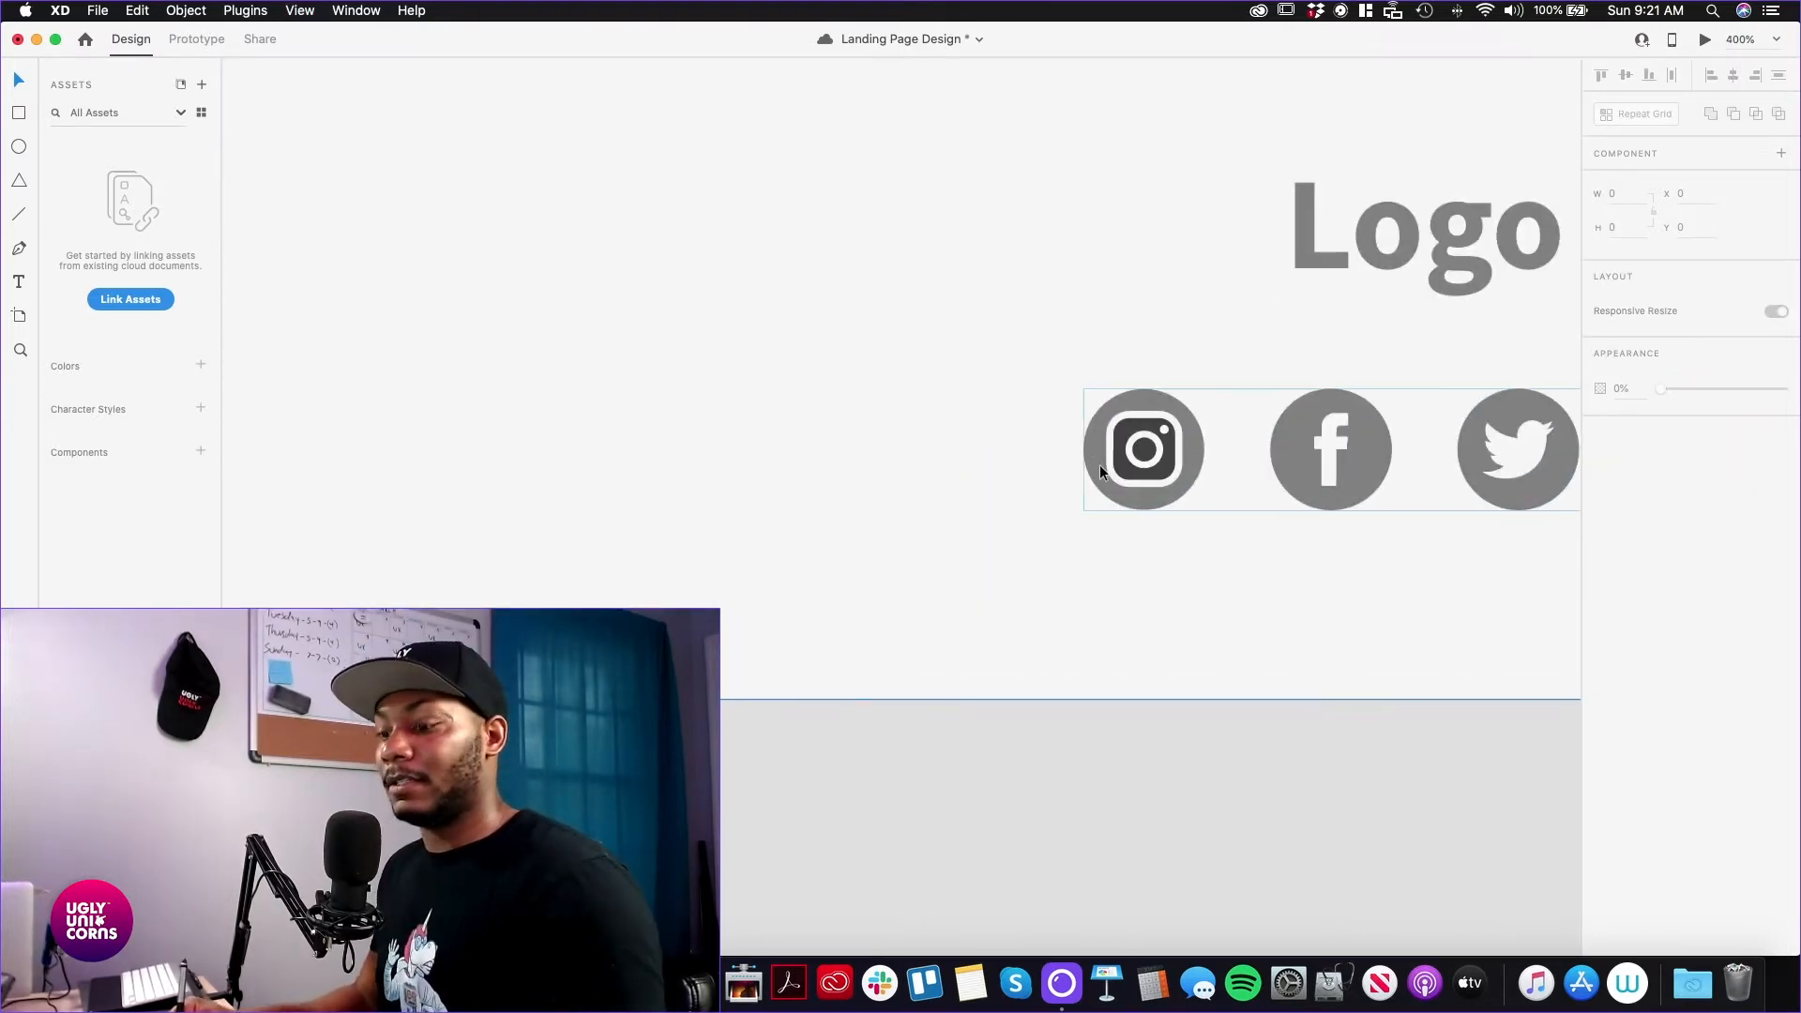
double_click(1162, 470)
key("Left")
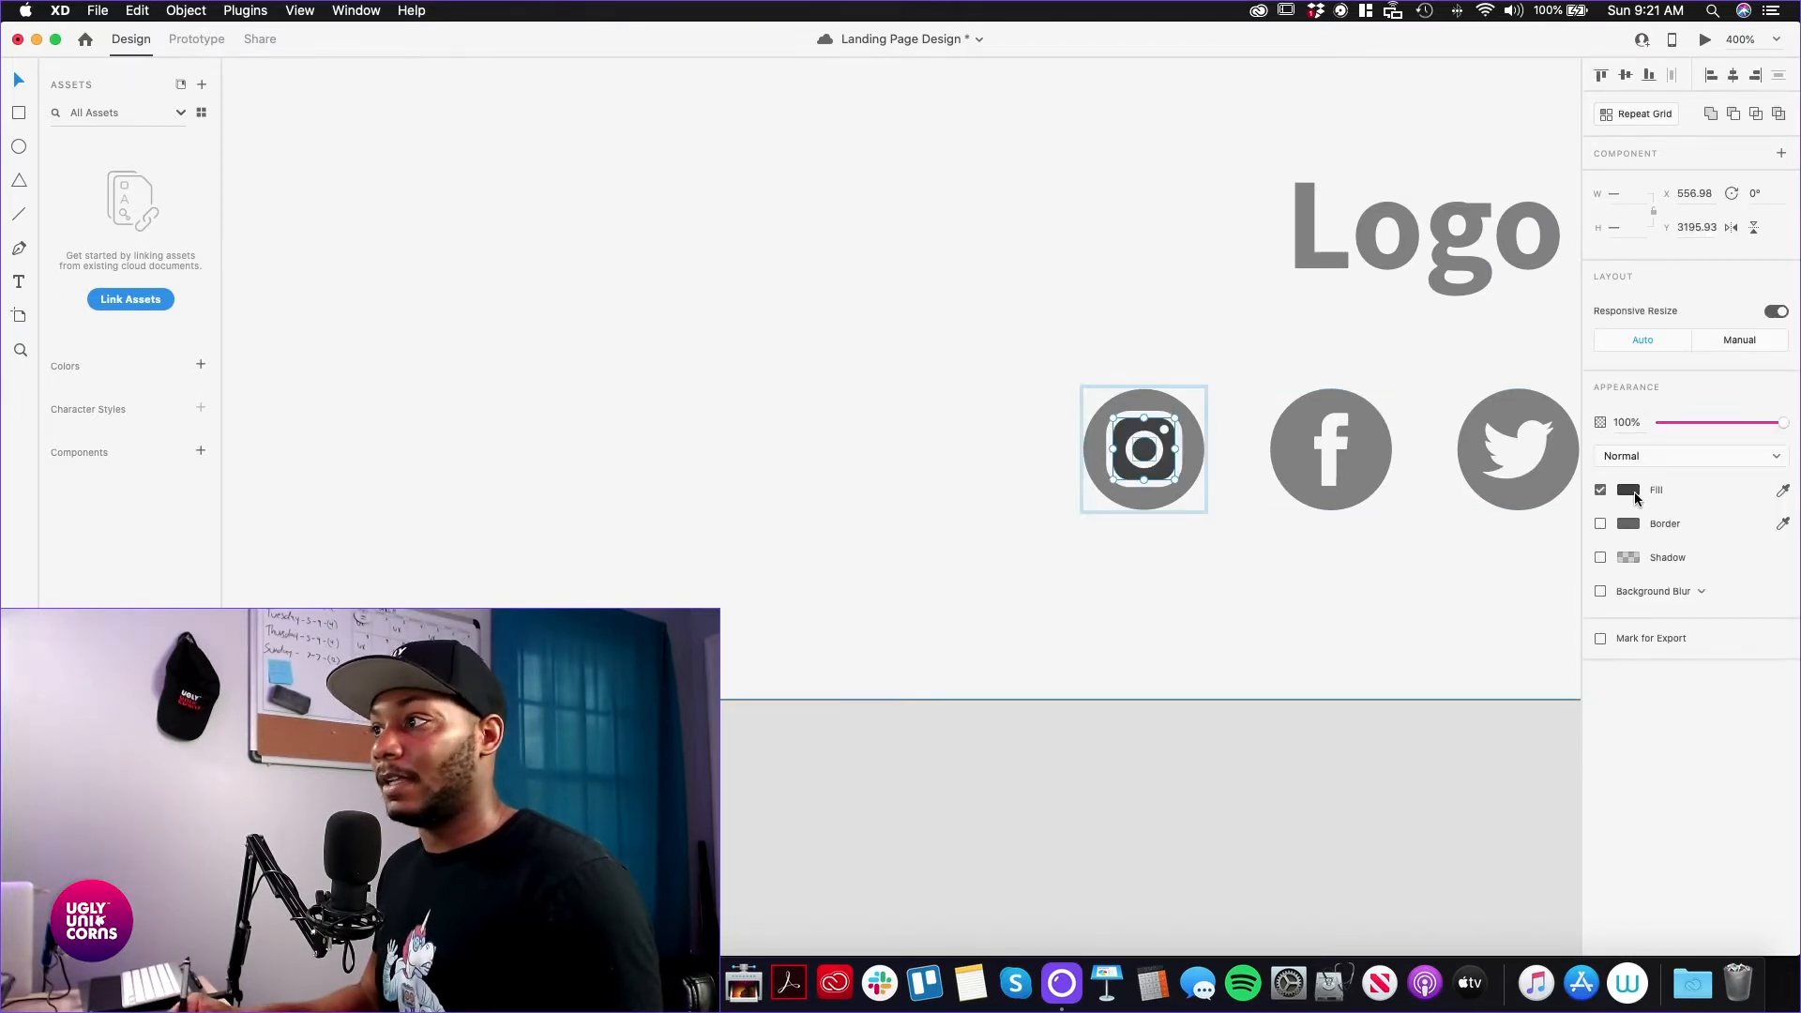
left_click(1628, 490)
left_click(1461, 600)
left_click(1238, 775)
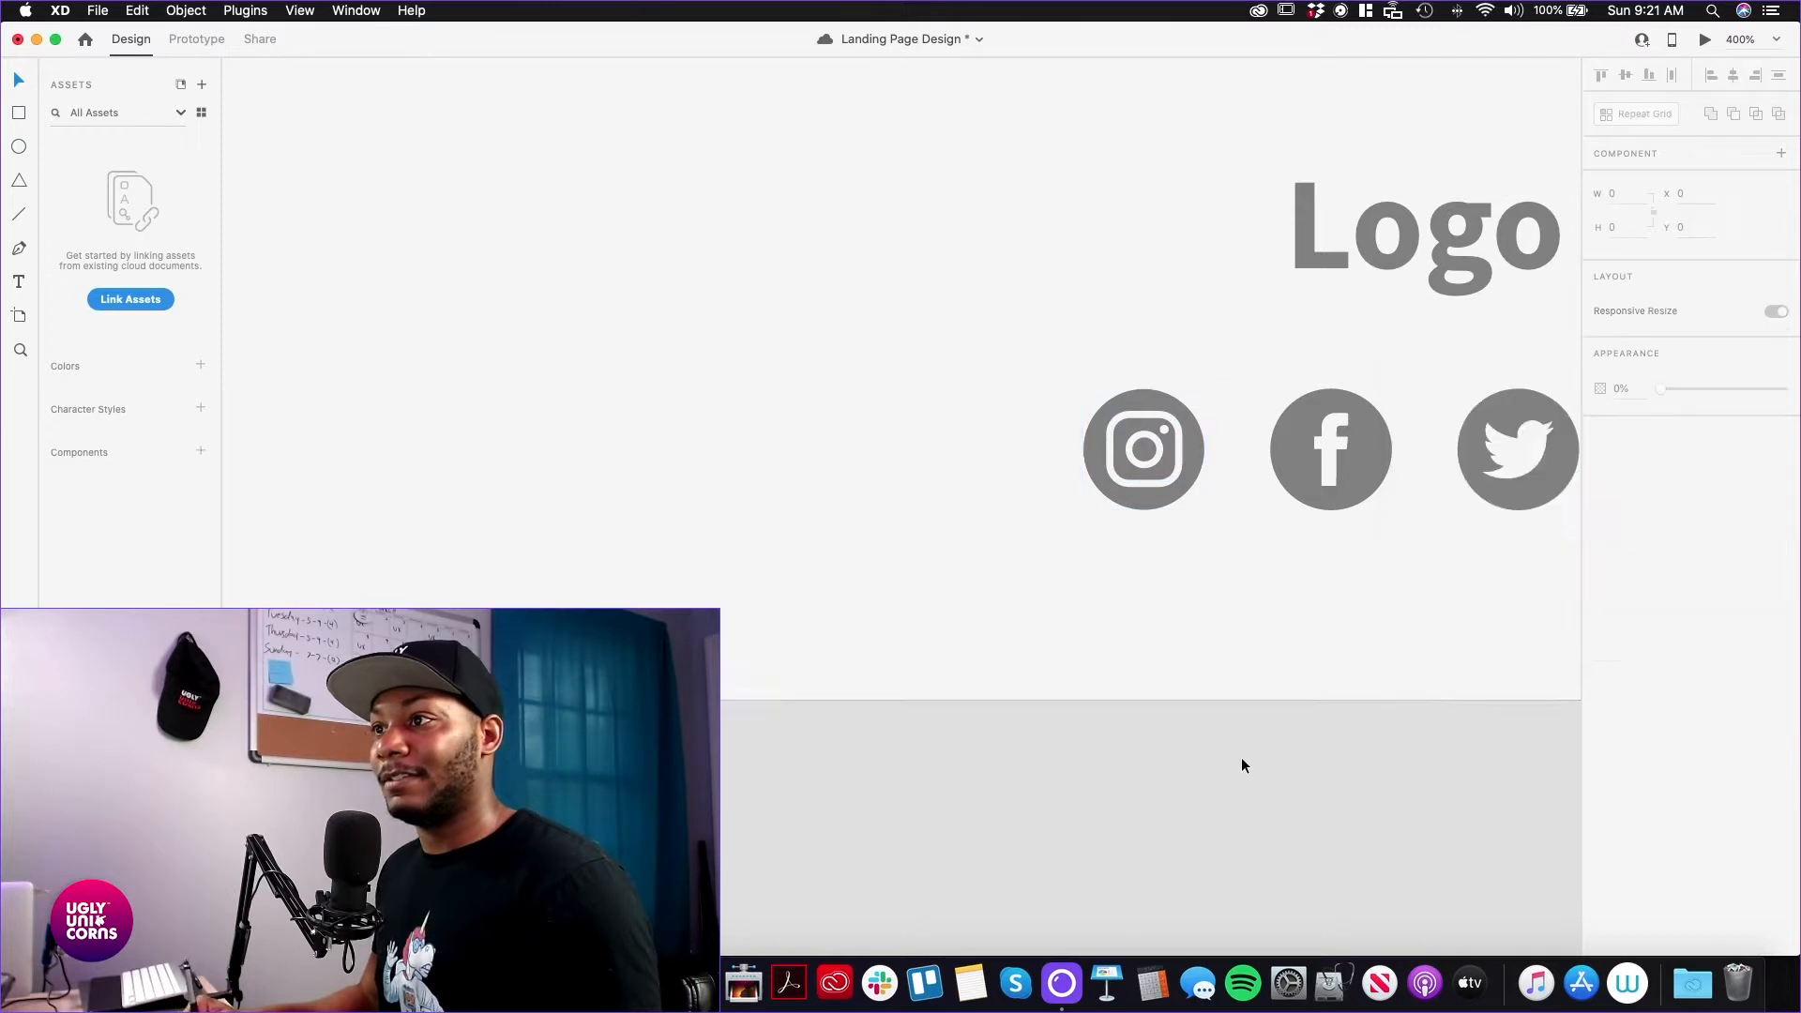
Set the fill of the play triangle in the footer's YouTube icon to the saved mid-grey #8B8B8B
left_click_drag(1463, 616, 810, 616)
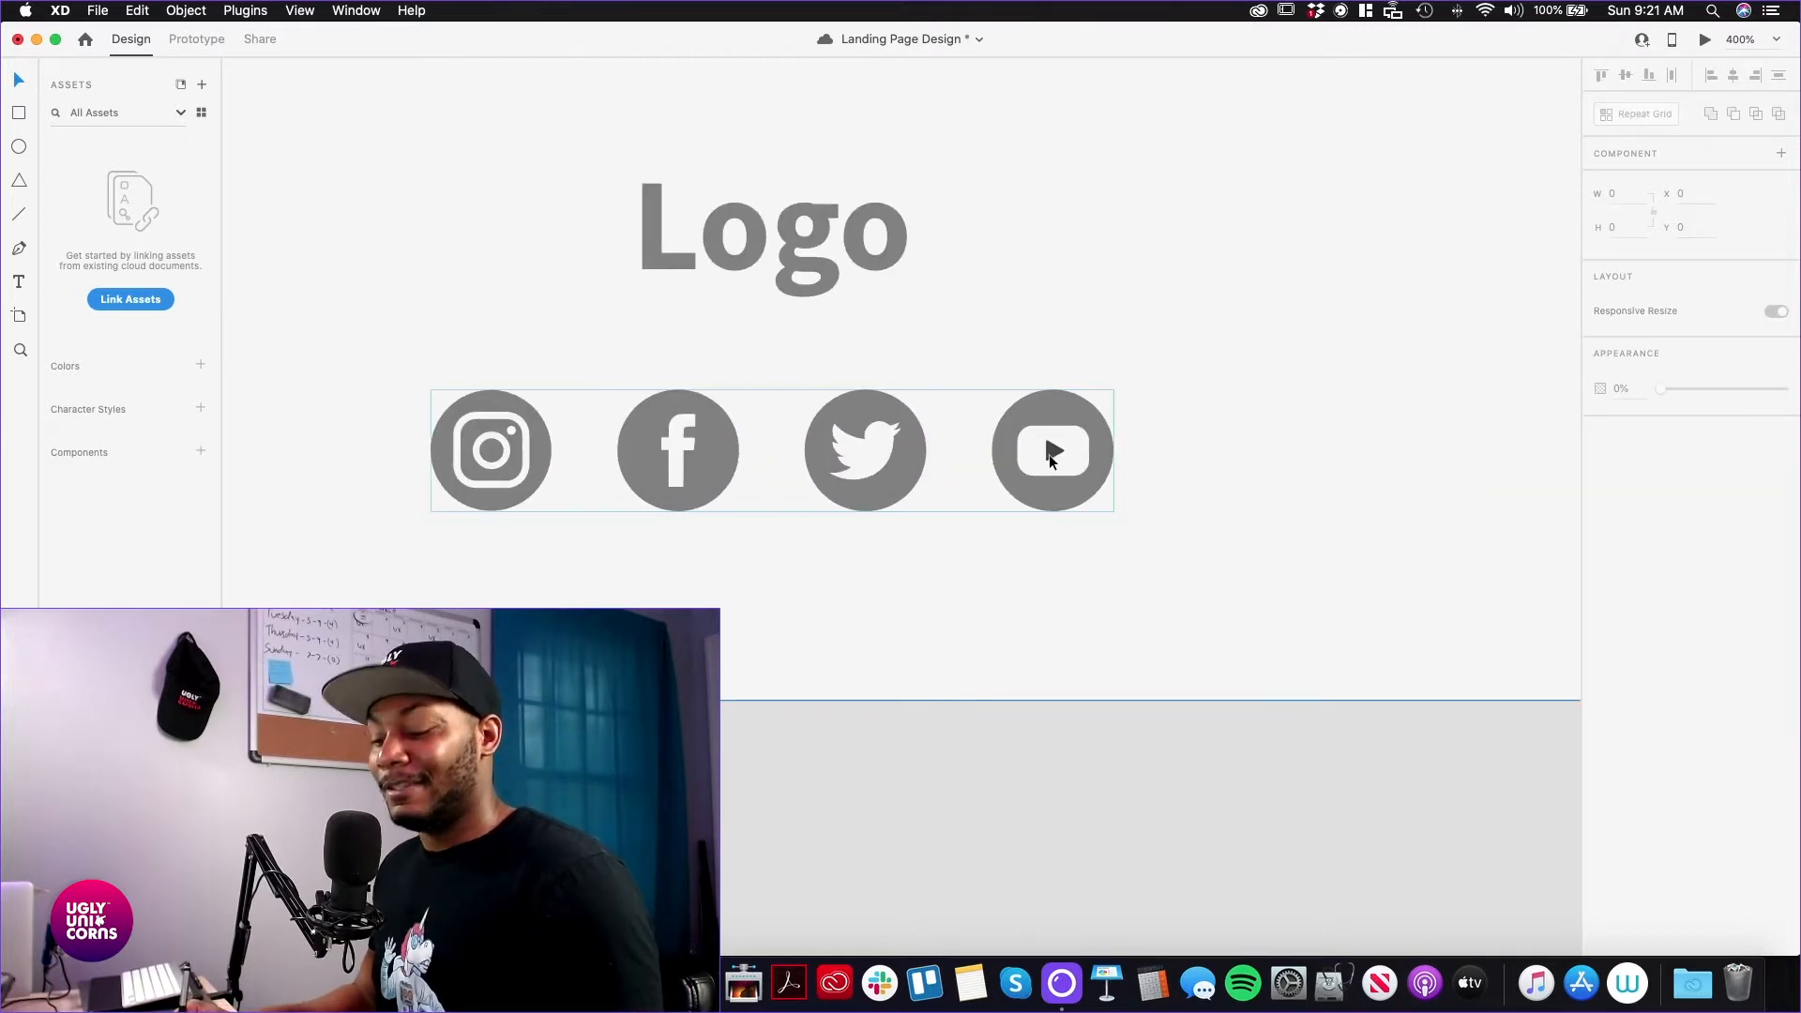
double_click(1052, 450)
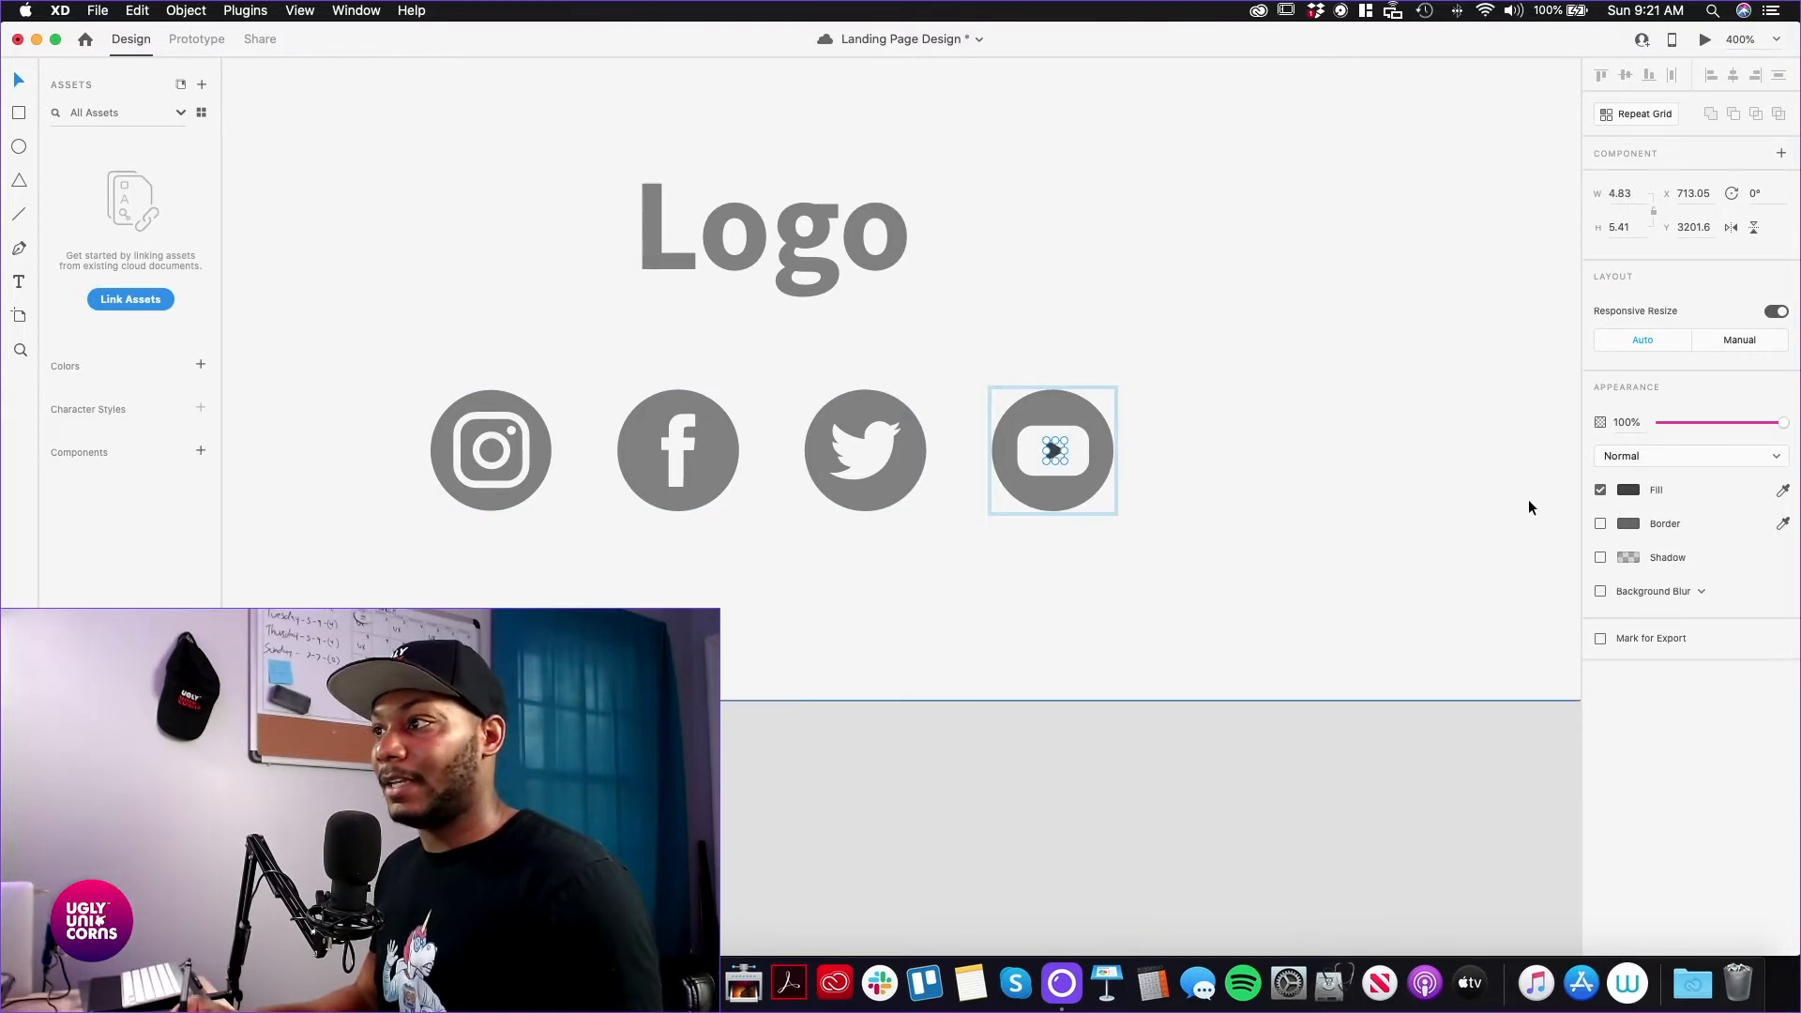
left_click(1629, 490)
left_click(1459, 598)
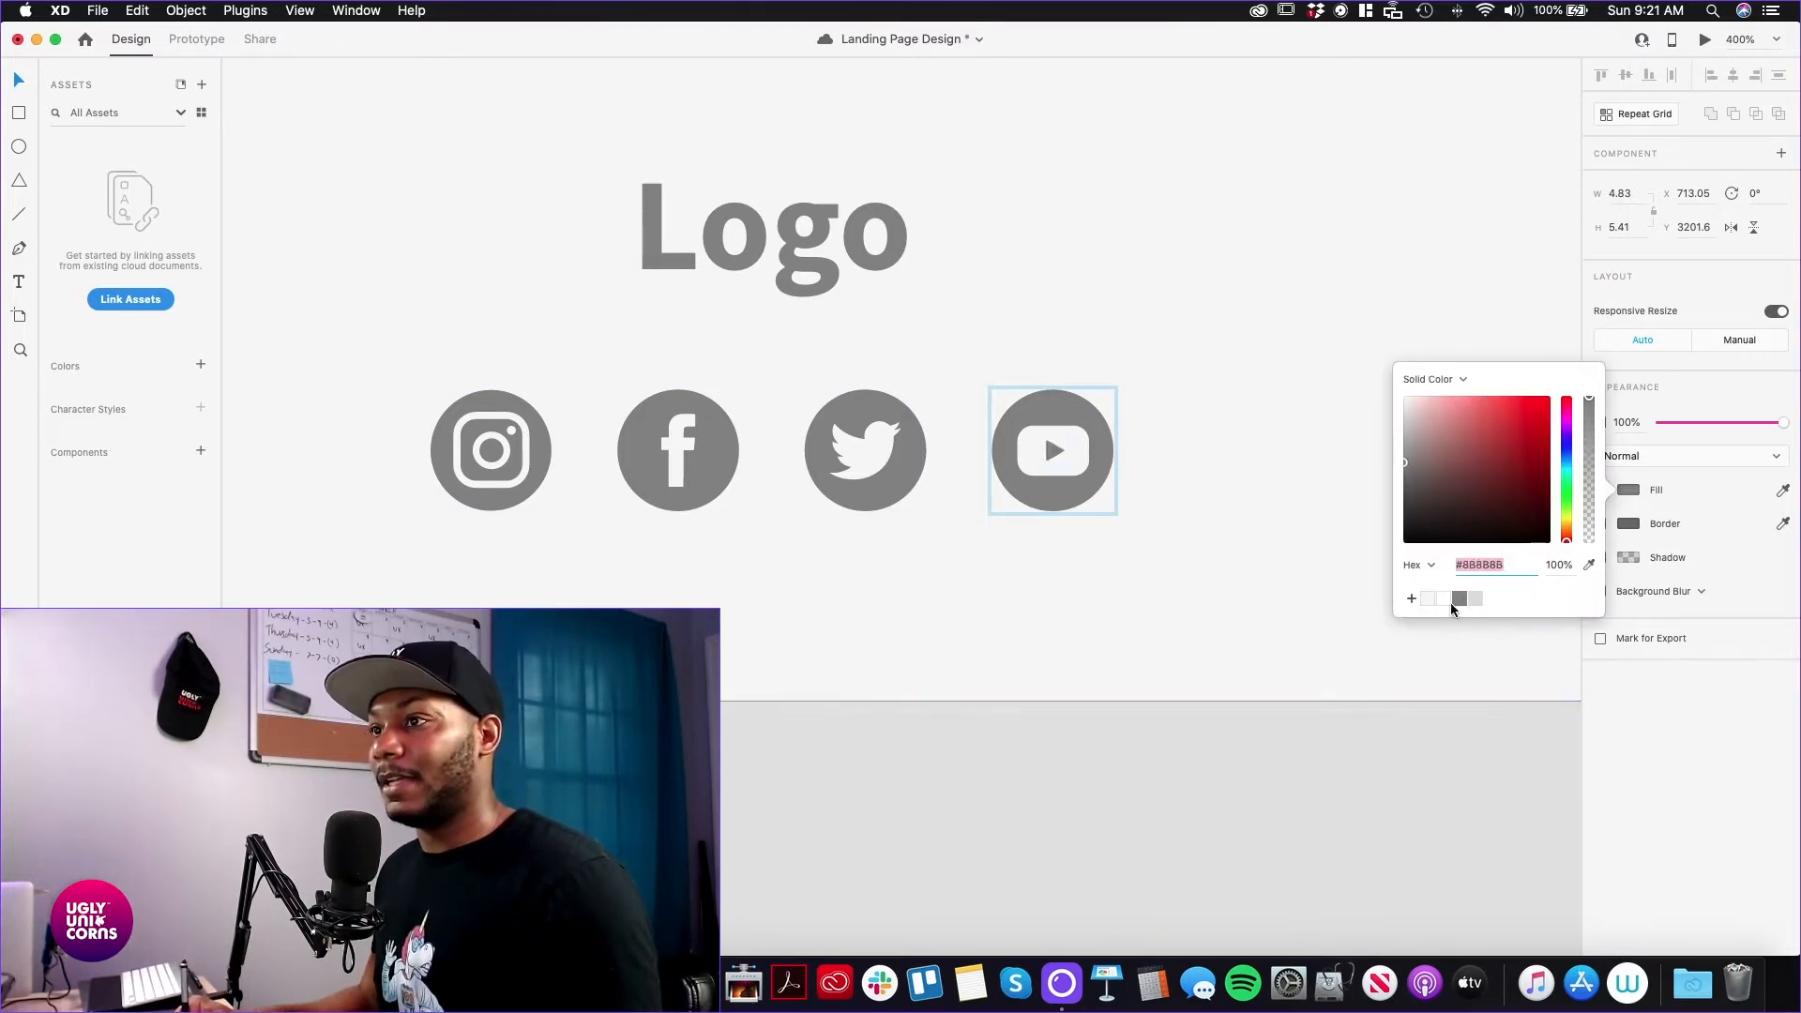
left_click(1041, 807)
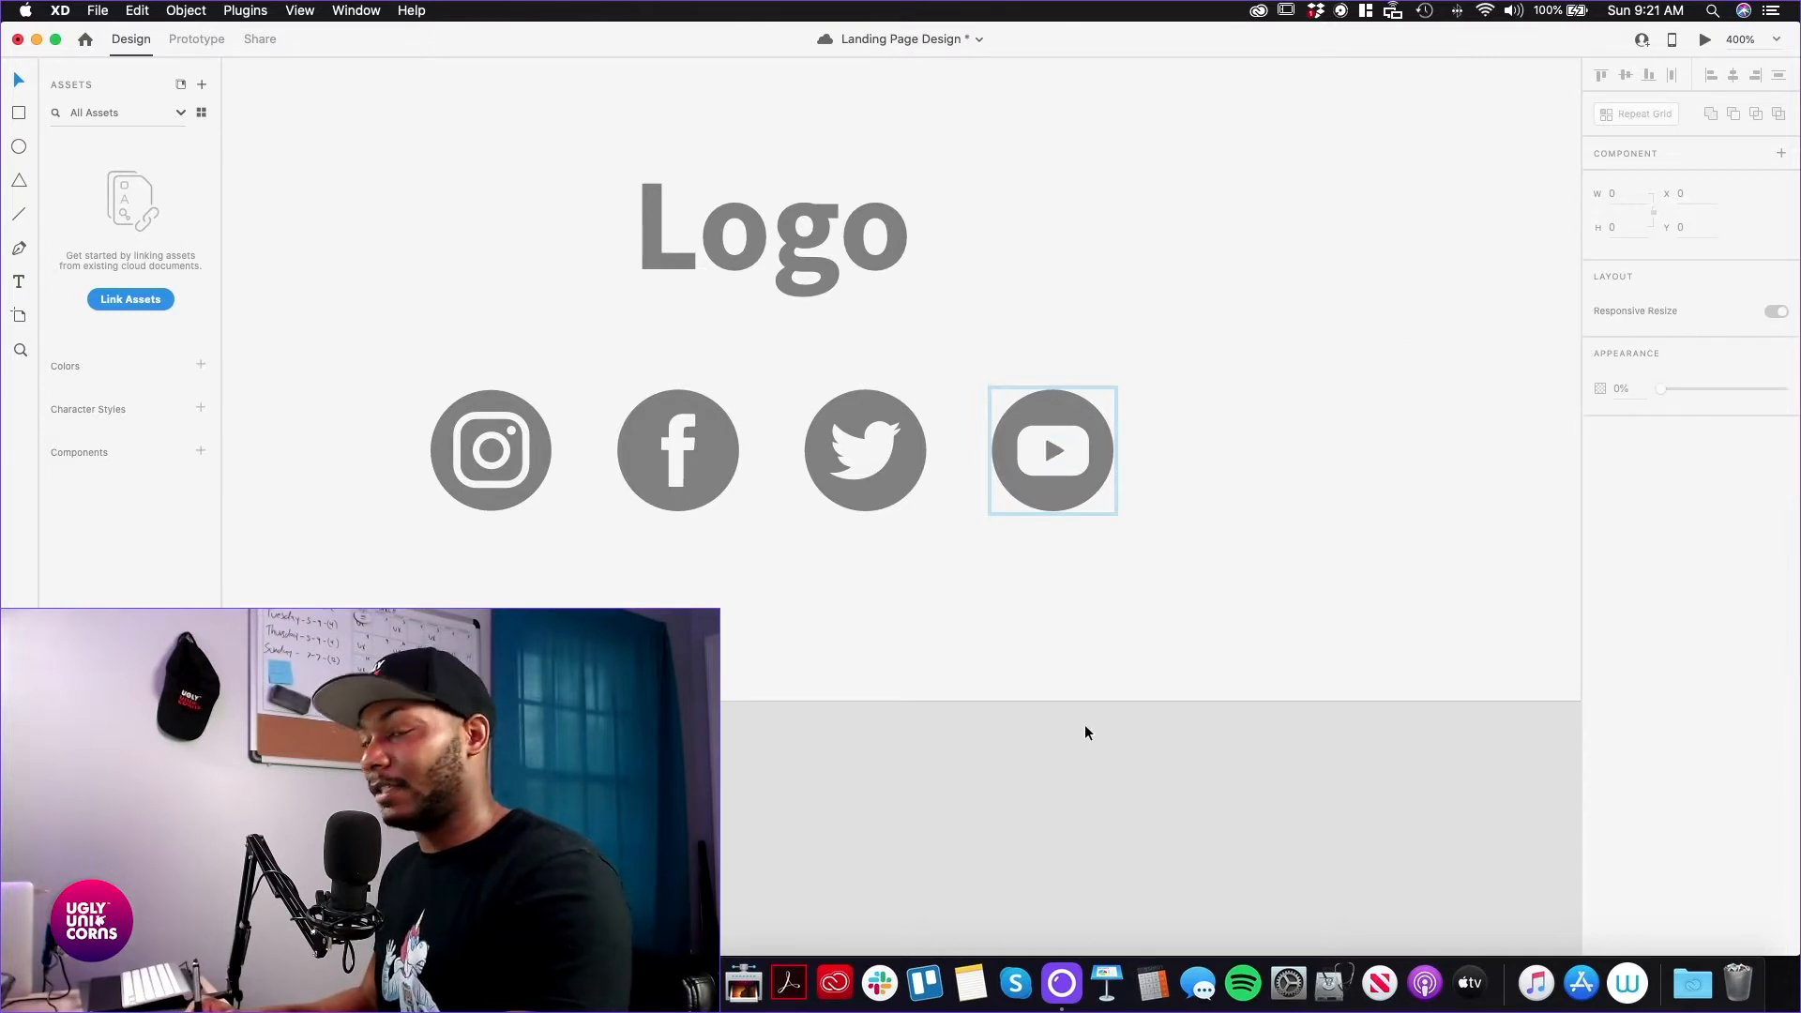
Select the circles of the three First Benefit Here icons together and change their fill to the saved mid-grey #8B8B8B
key("super+minus")
key("super+minus")
key("super+minus")
left_click_drag(977, 409, 1098, 521)
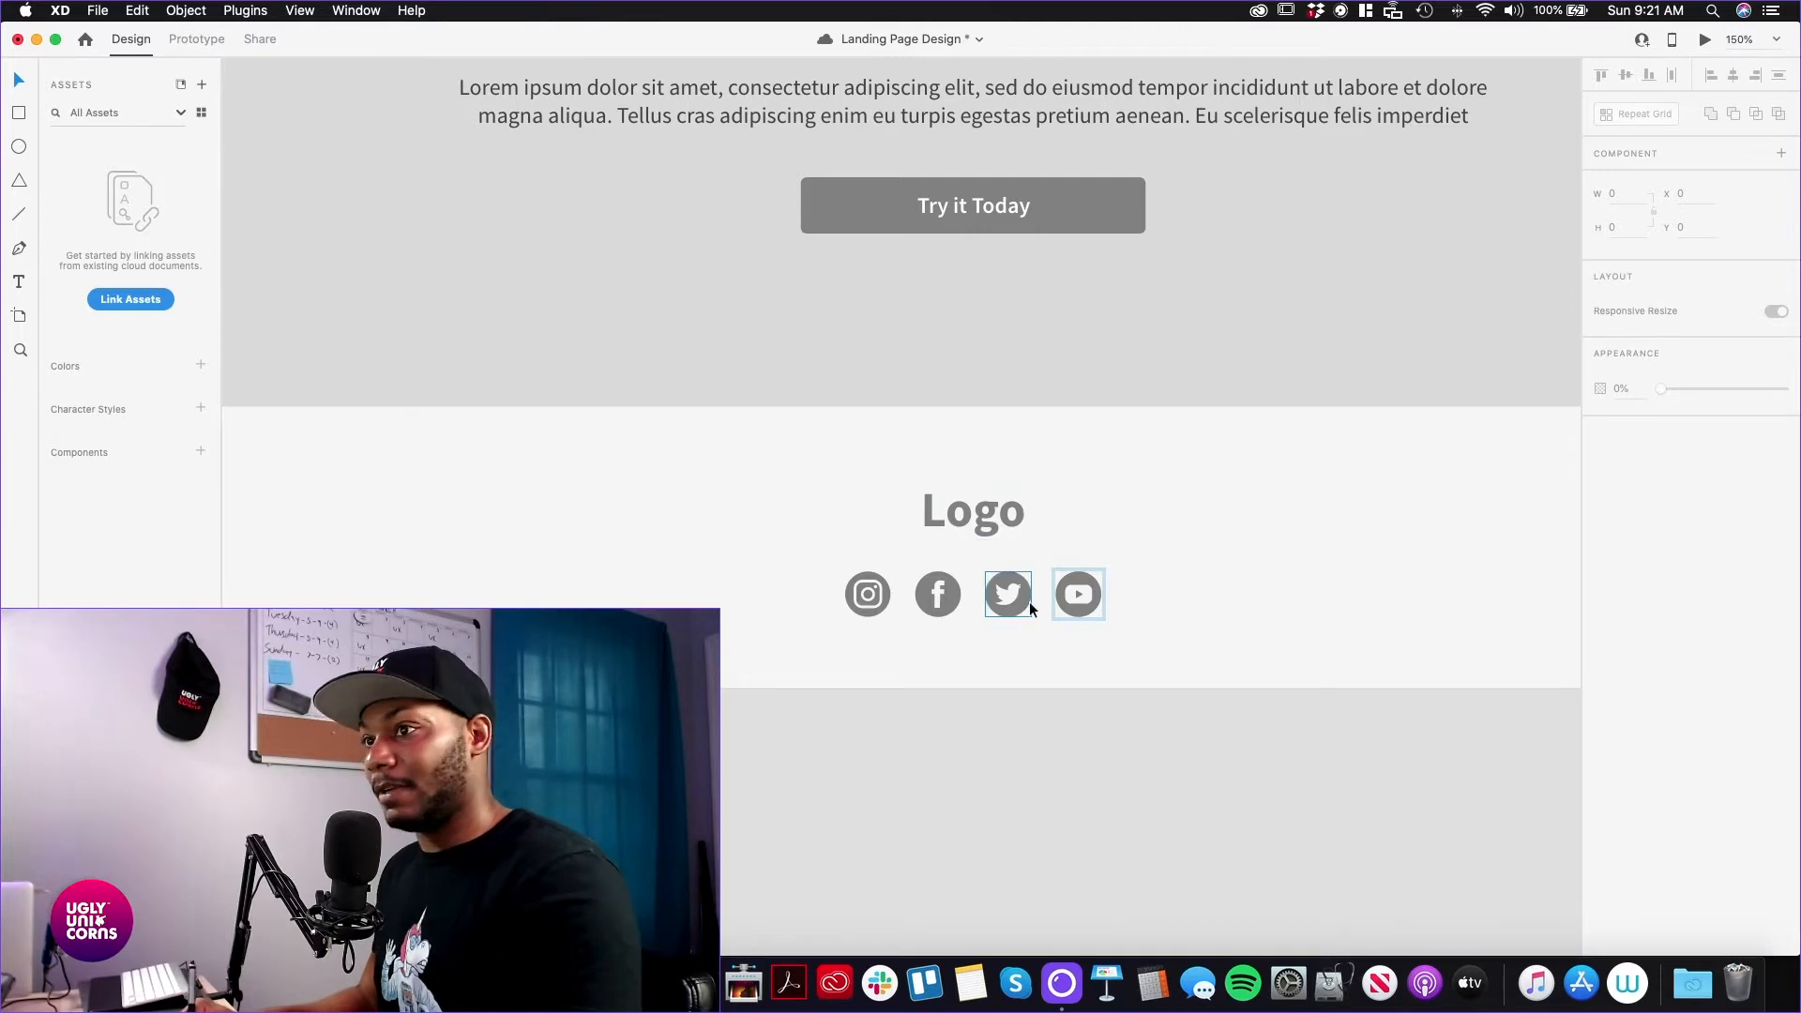
key("super+minus")
key("super+minus")
key("super+minus")
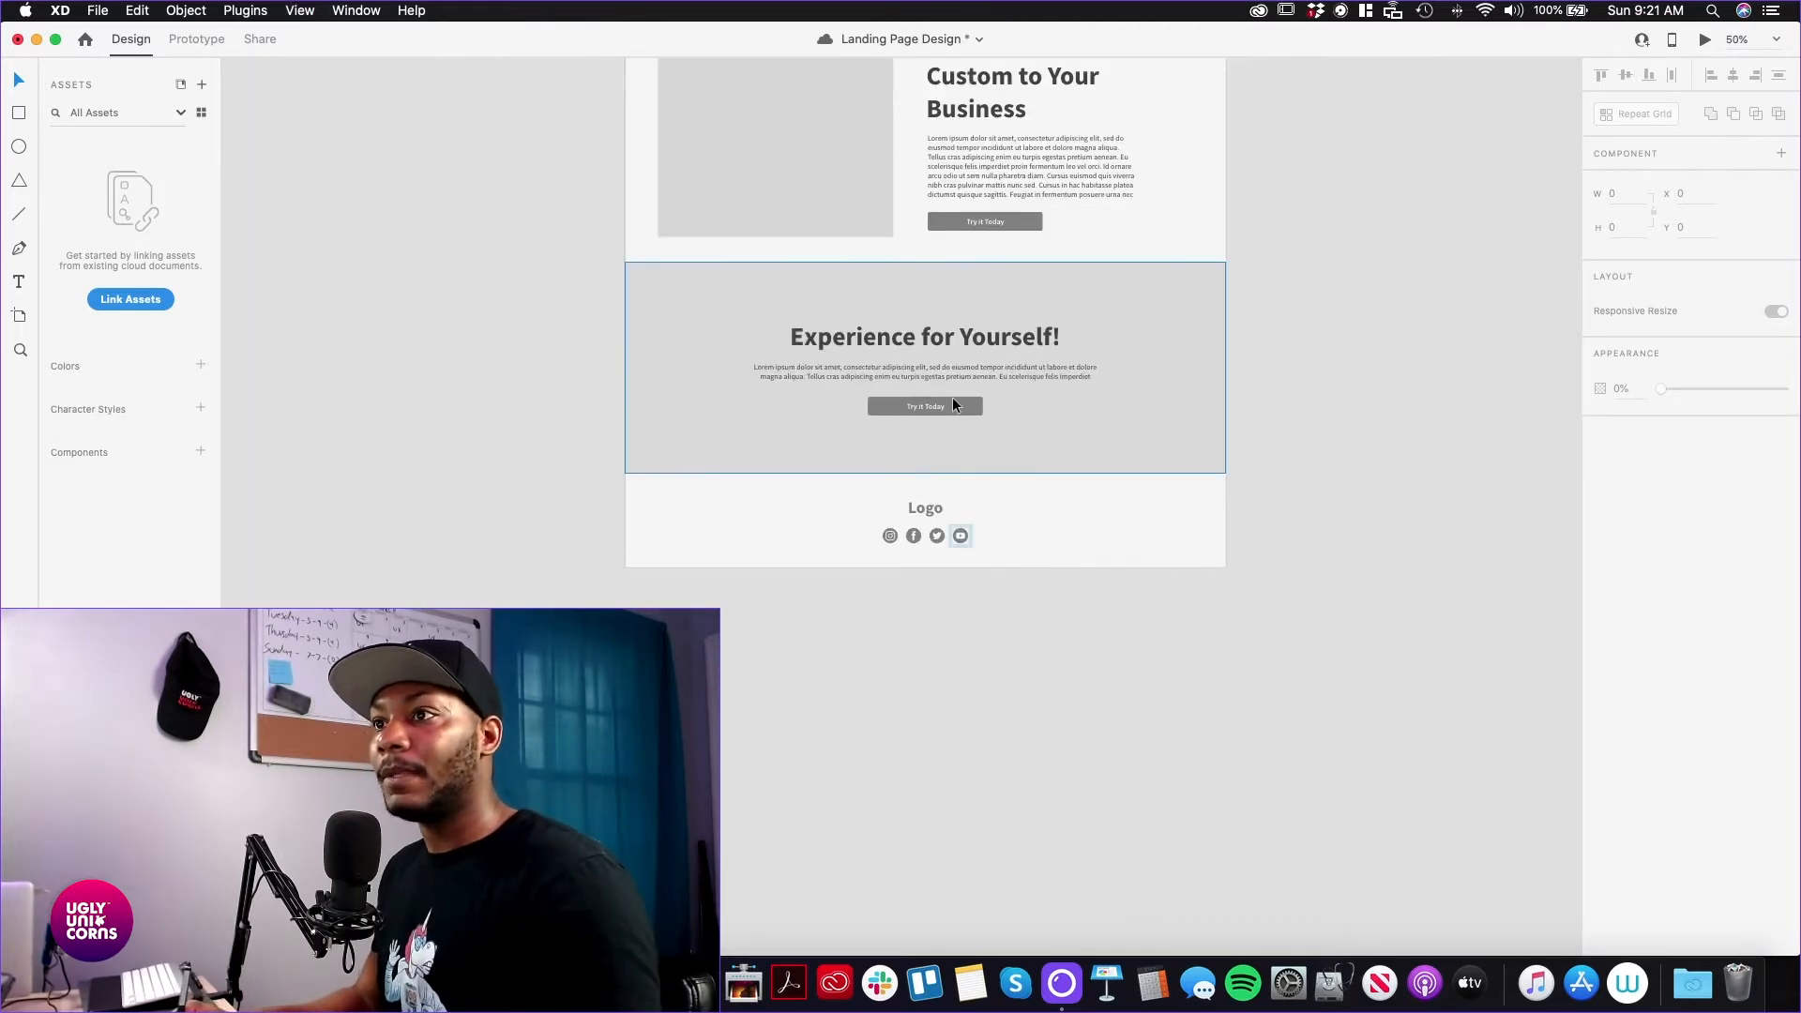
scroll(961, 416, "up", 15)
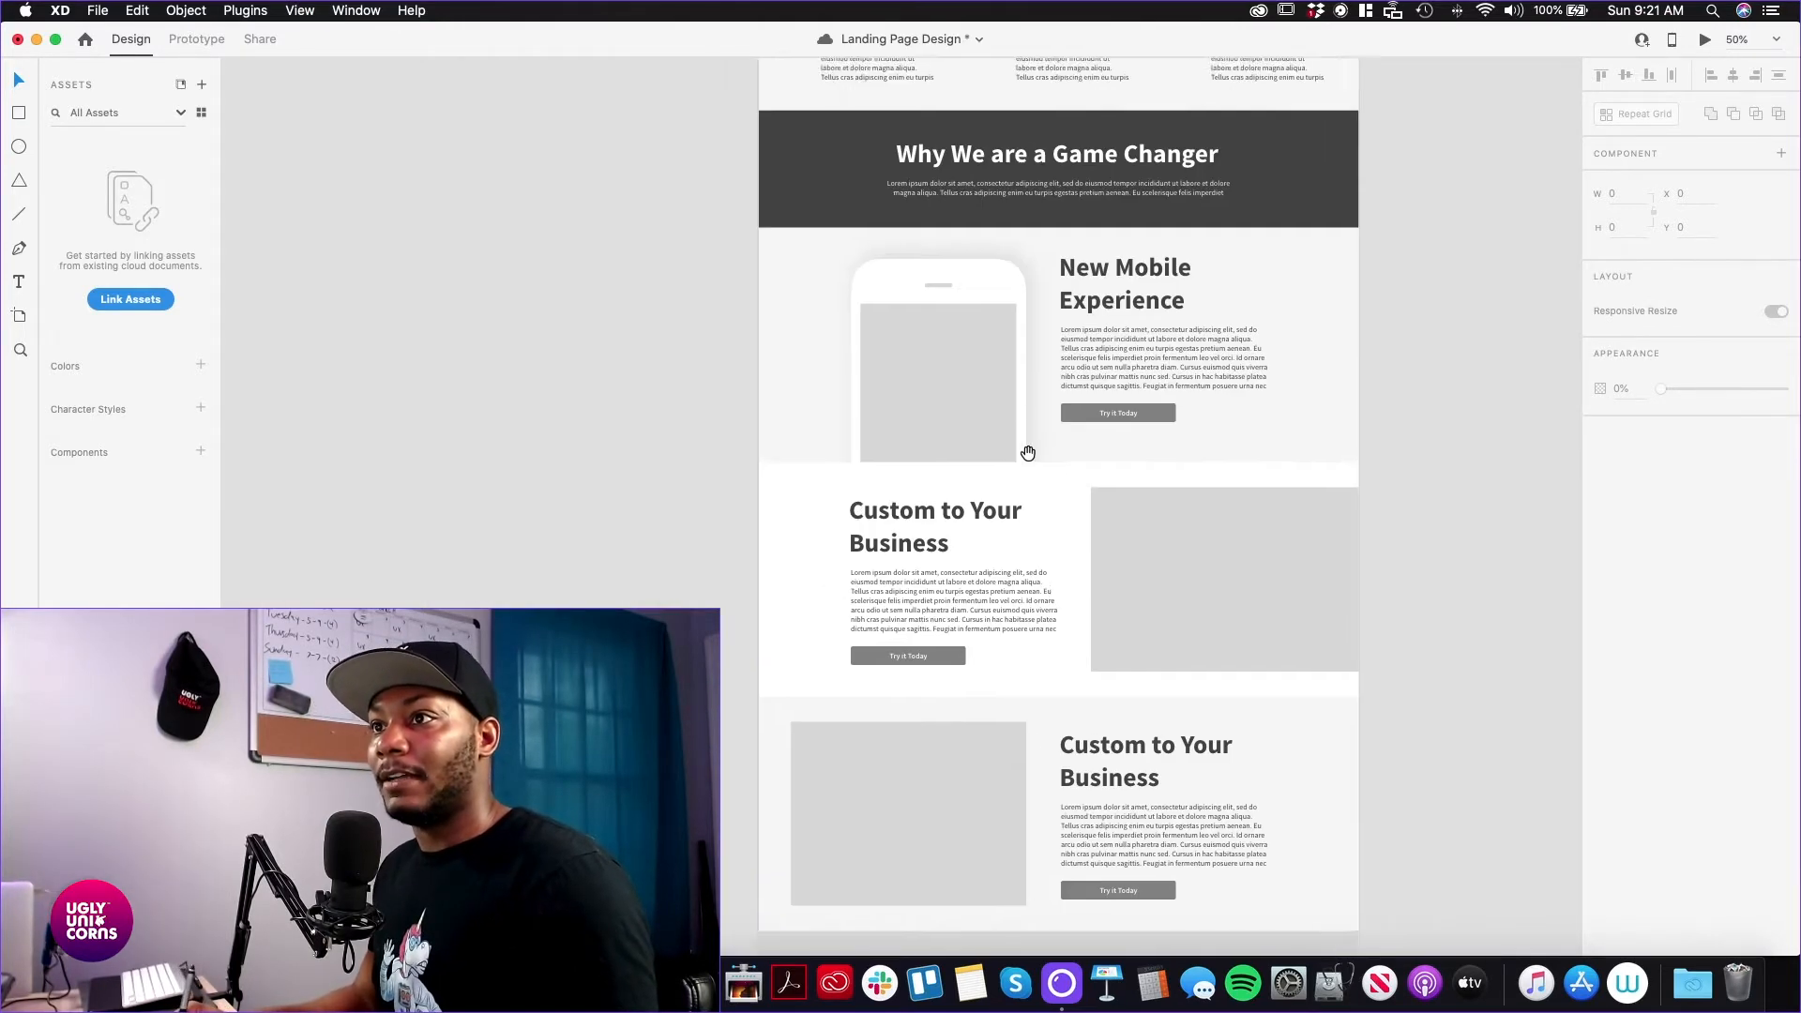
scroll(1017, 477, "up", 5)
key("super+plus")
key("super+plus")
key("super+plus")
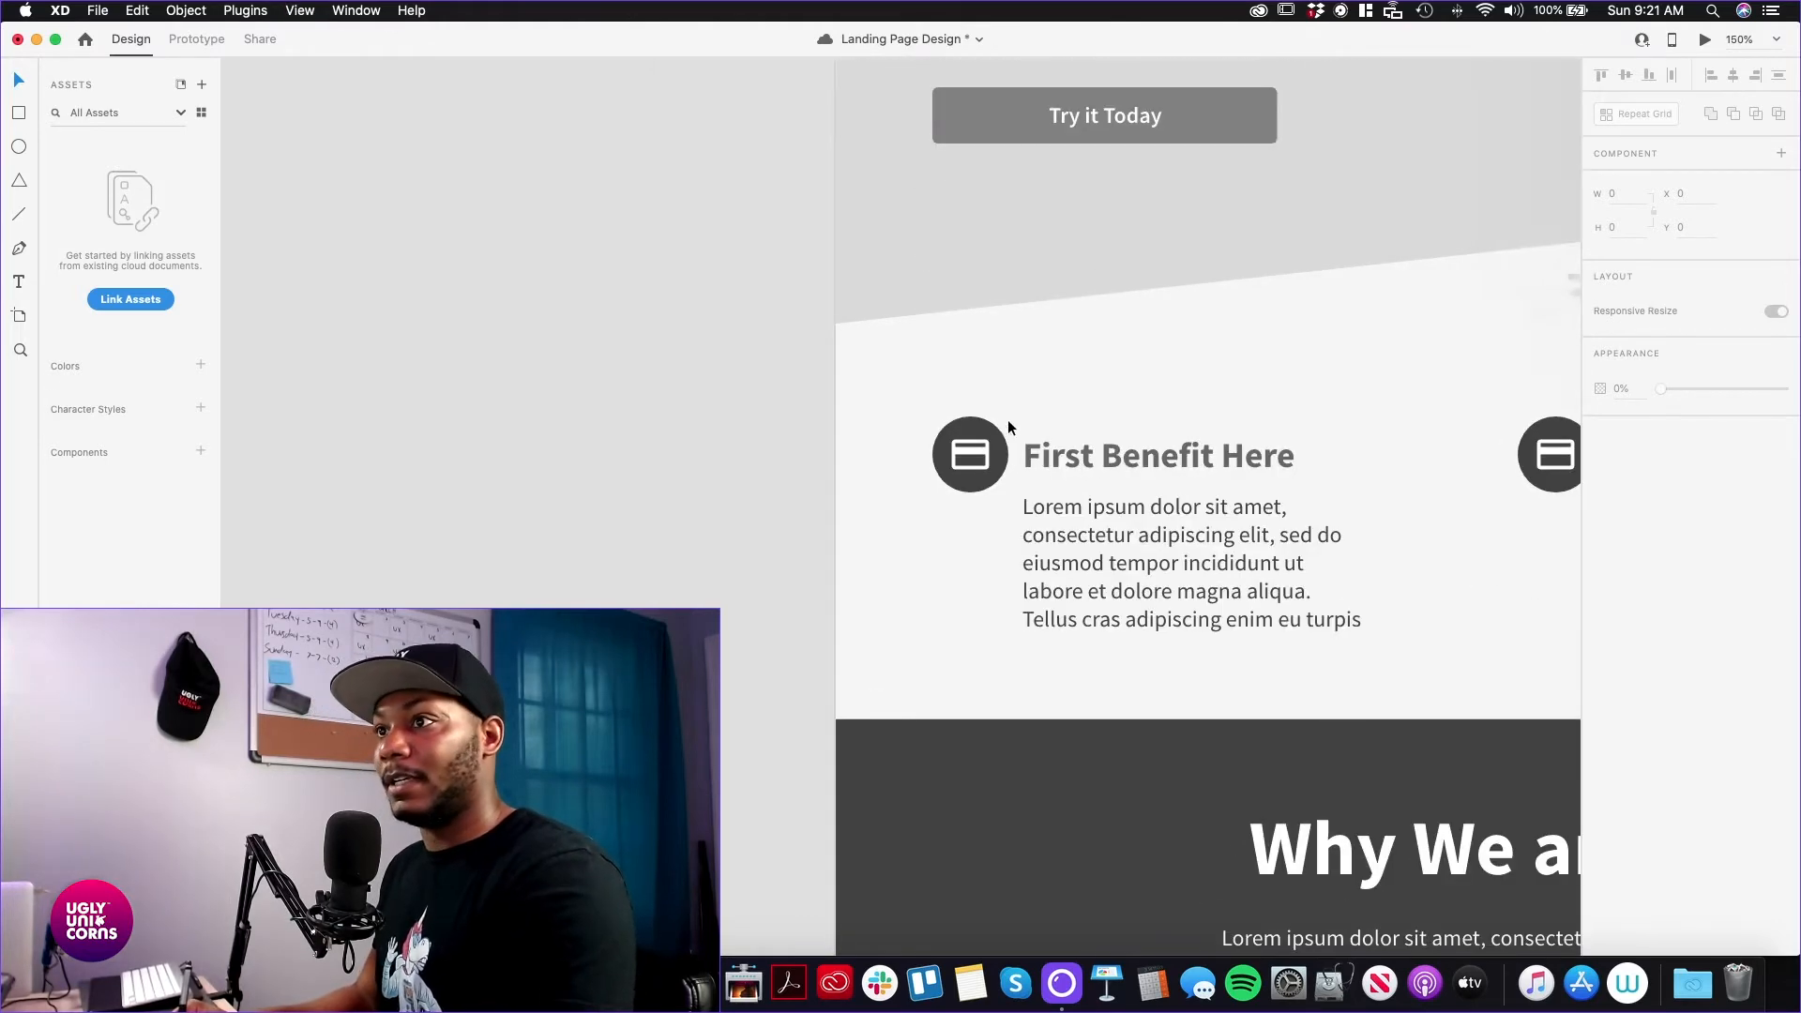
left_click(977, 437)
left_click(1537, 437, "shift")
scroll(1438, 385, "right", 6)
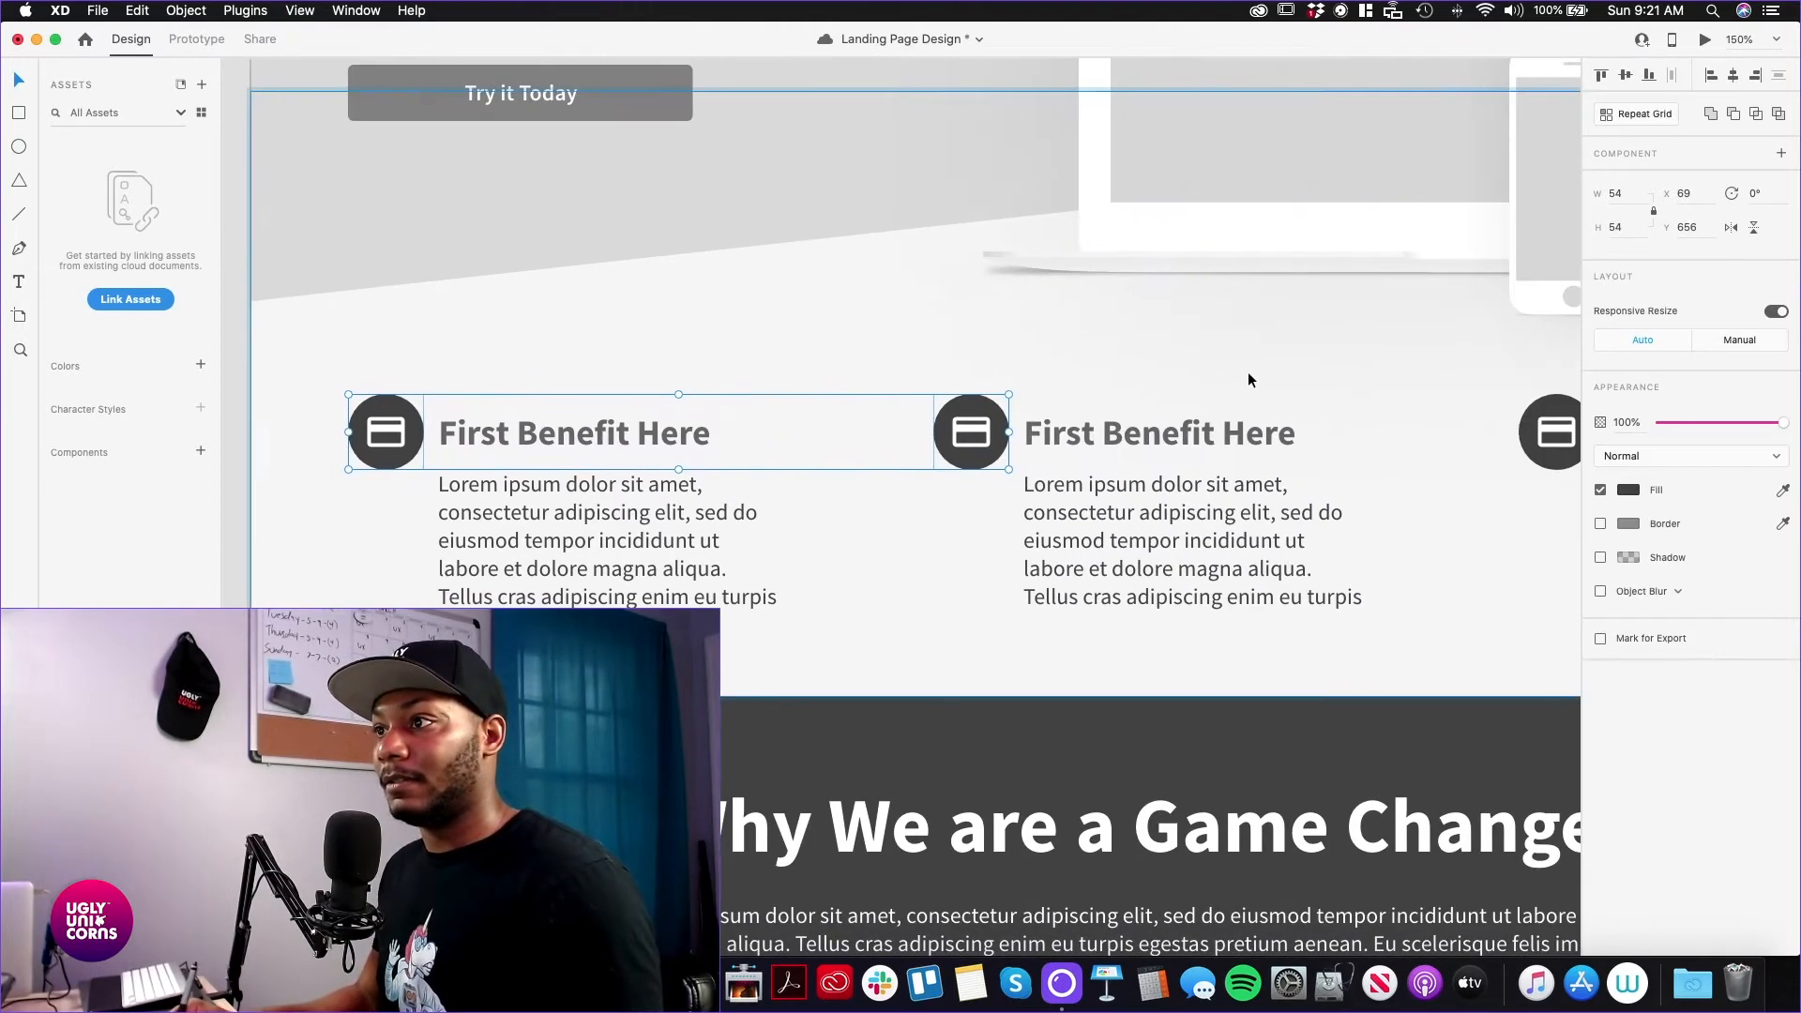
left_click(1548, 415, "shift")
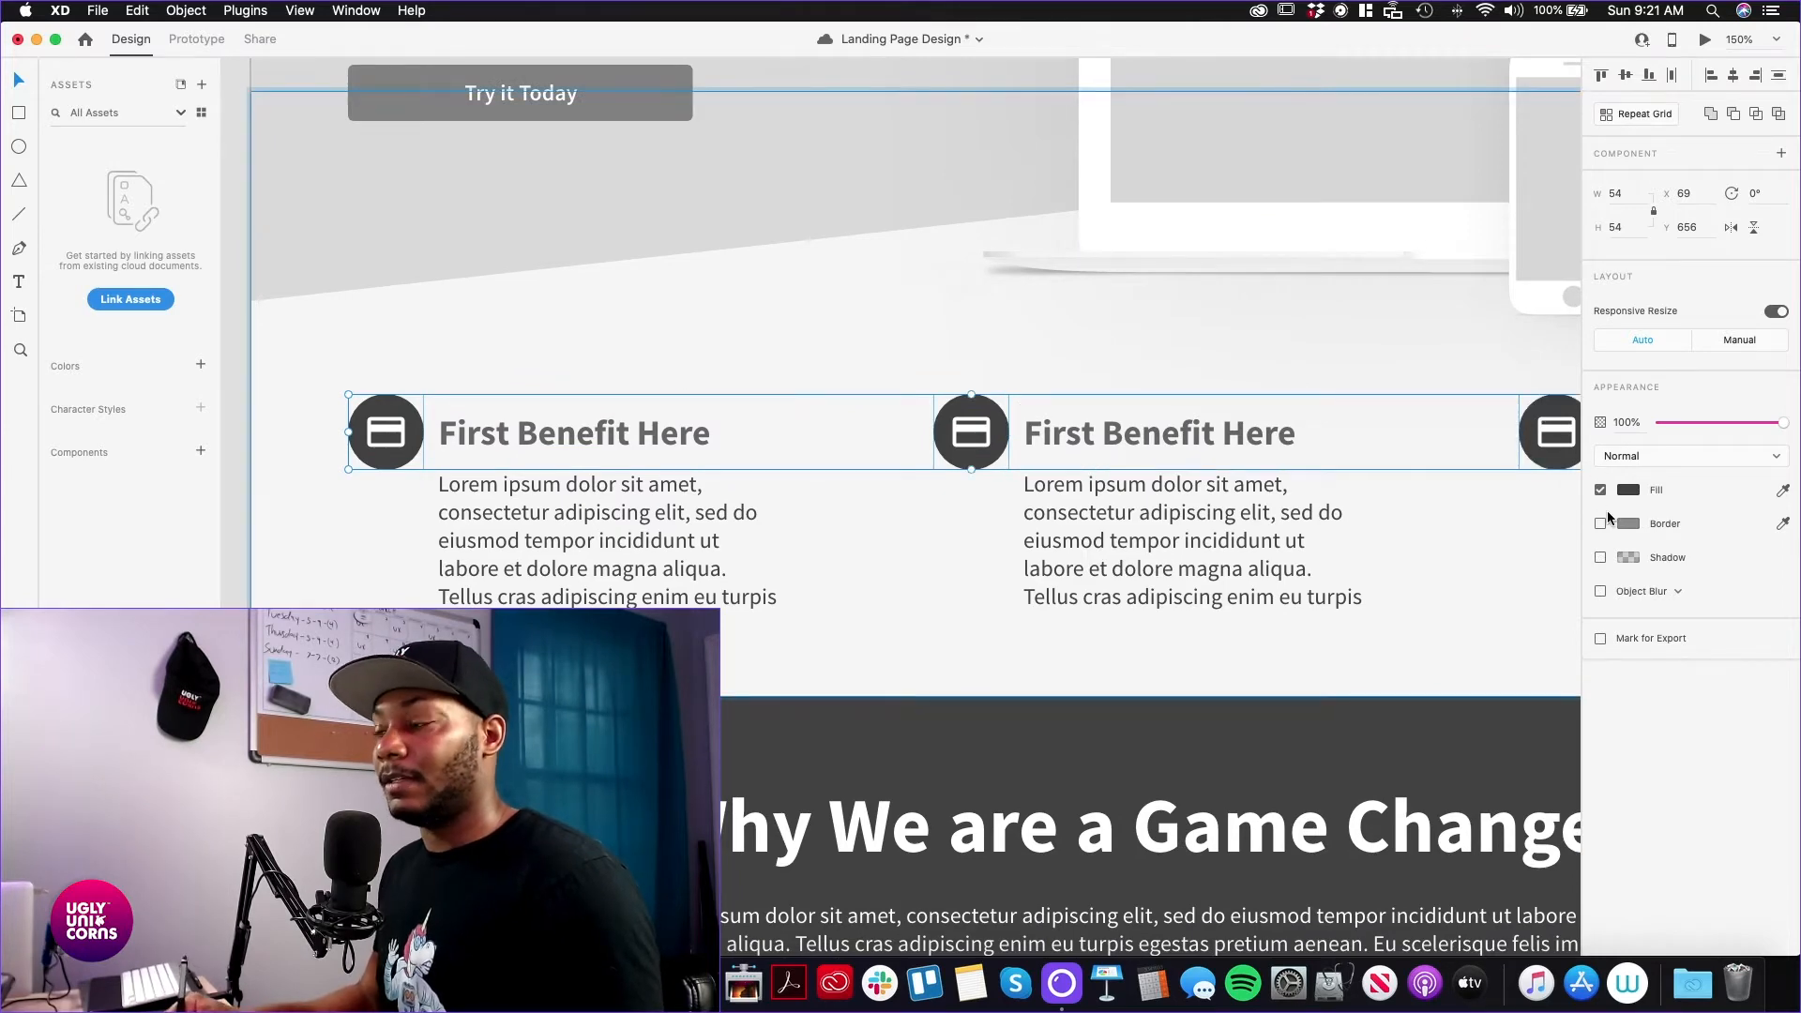
left_click(1638, 491)
left_click(1460, 599)
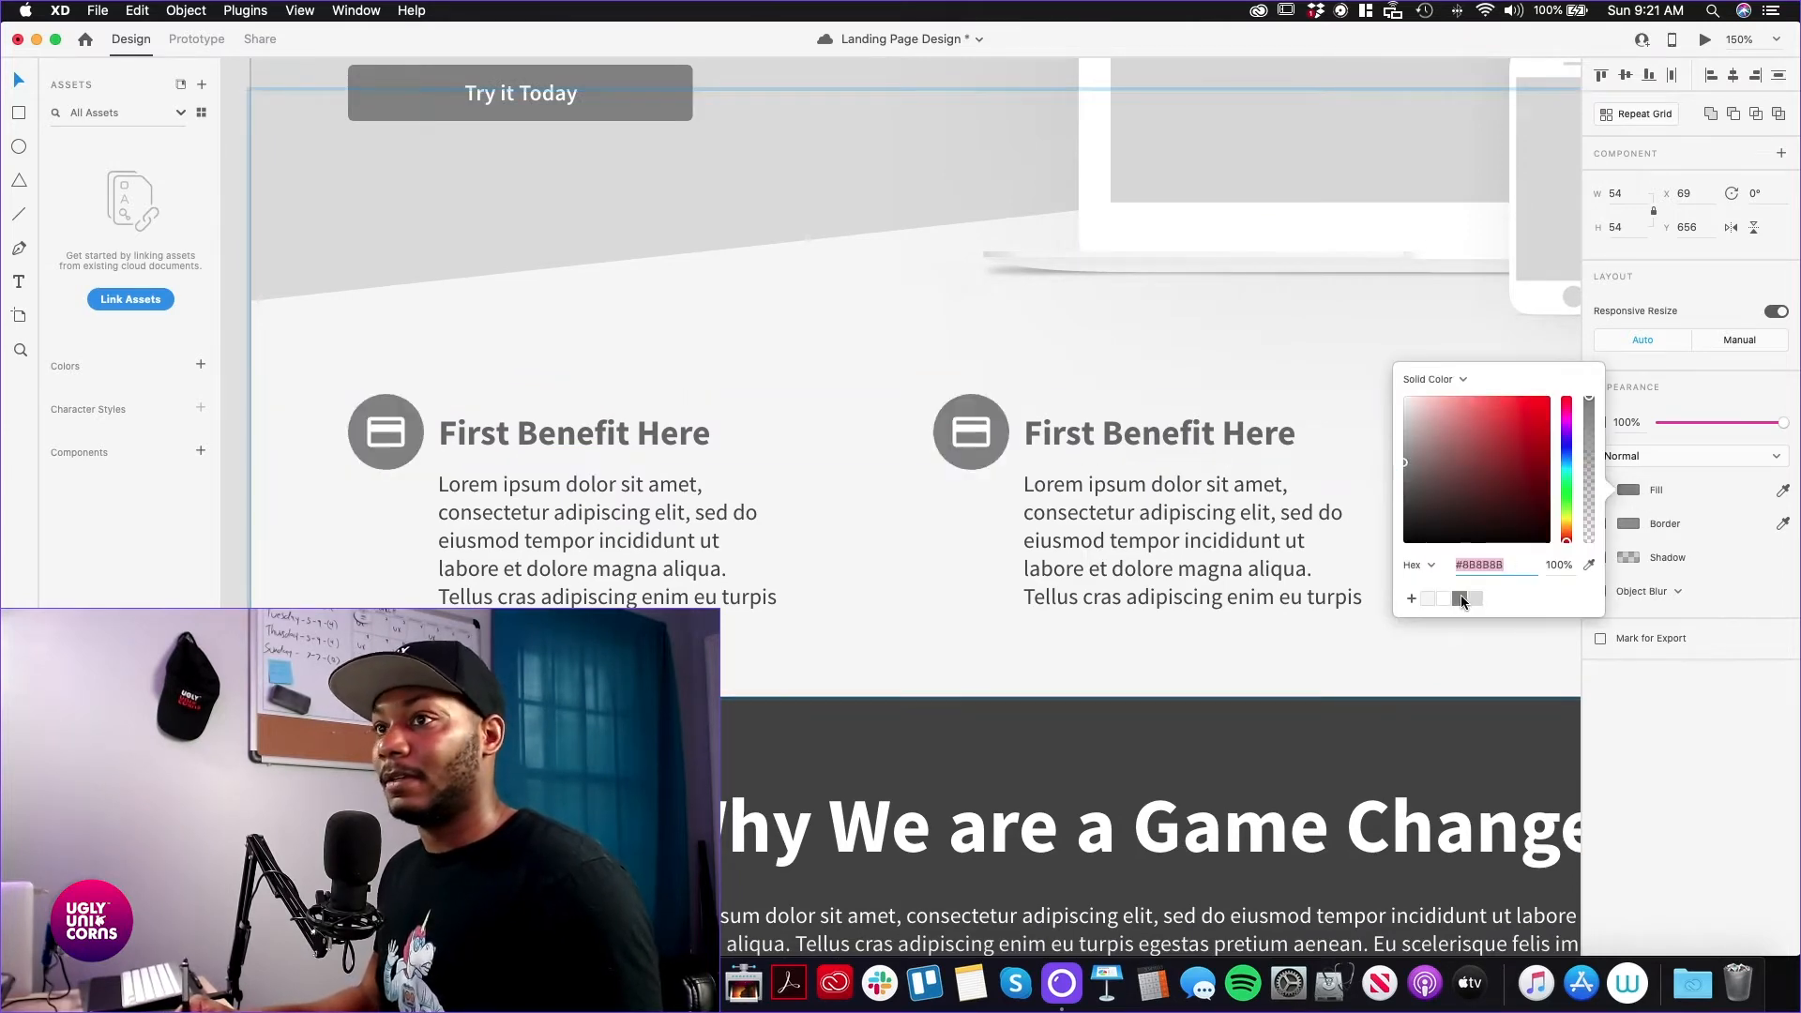
key("super+minus")
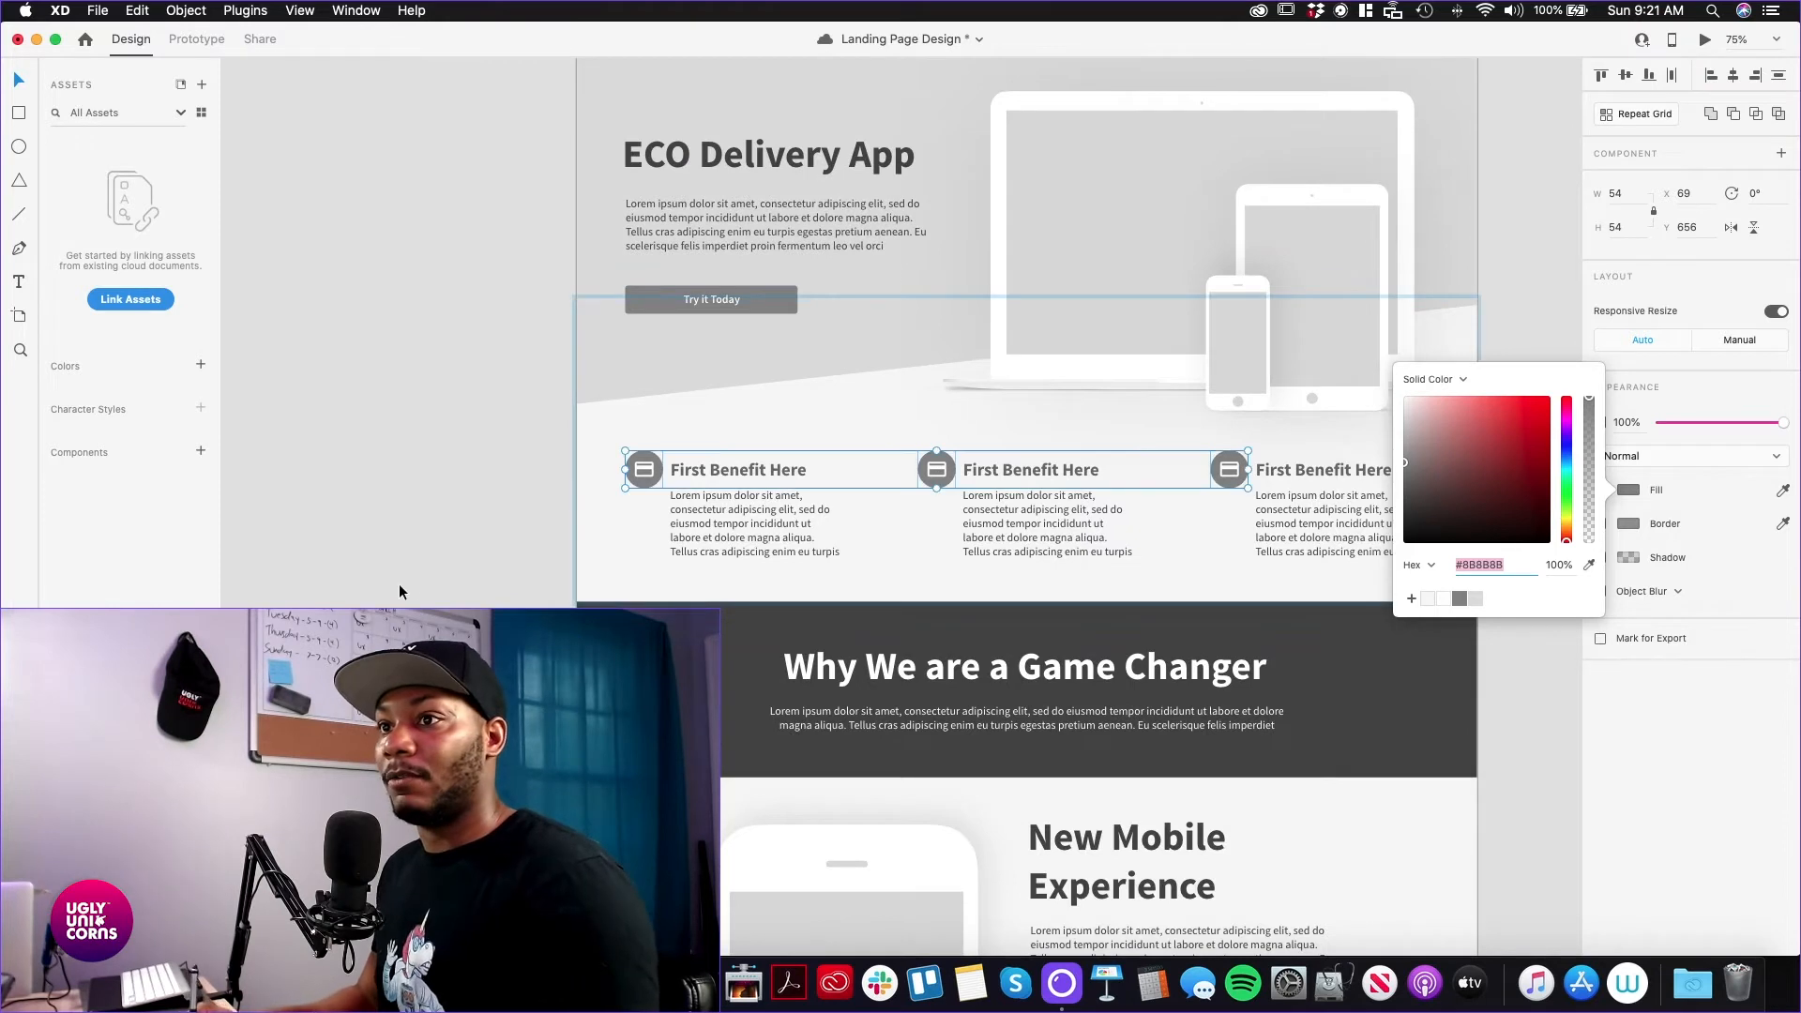
left_click(397, 591)
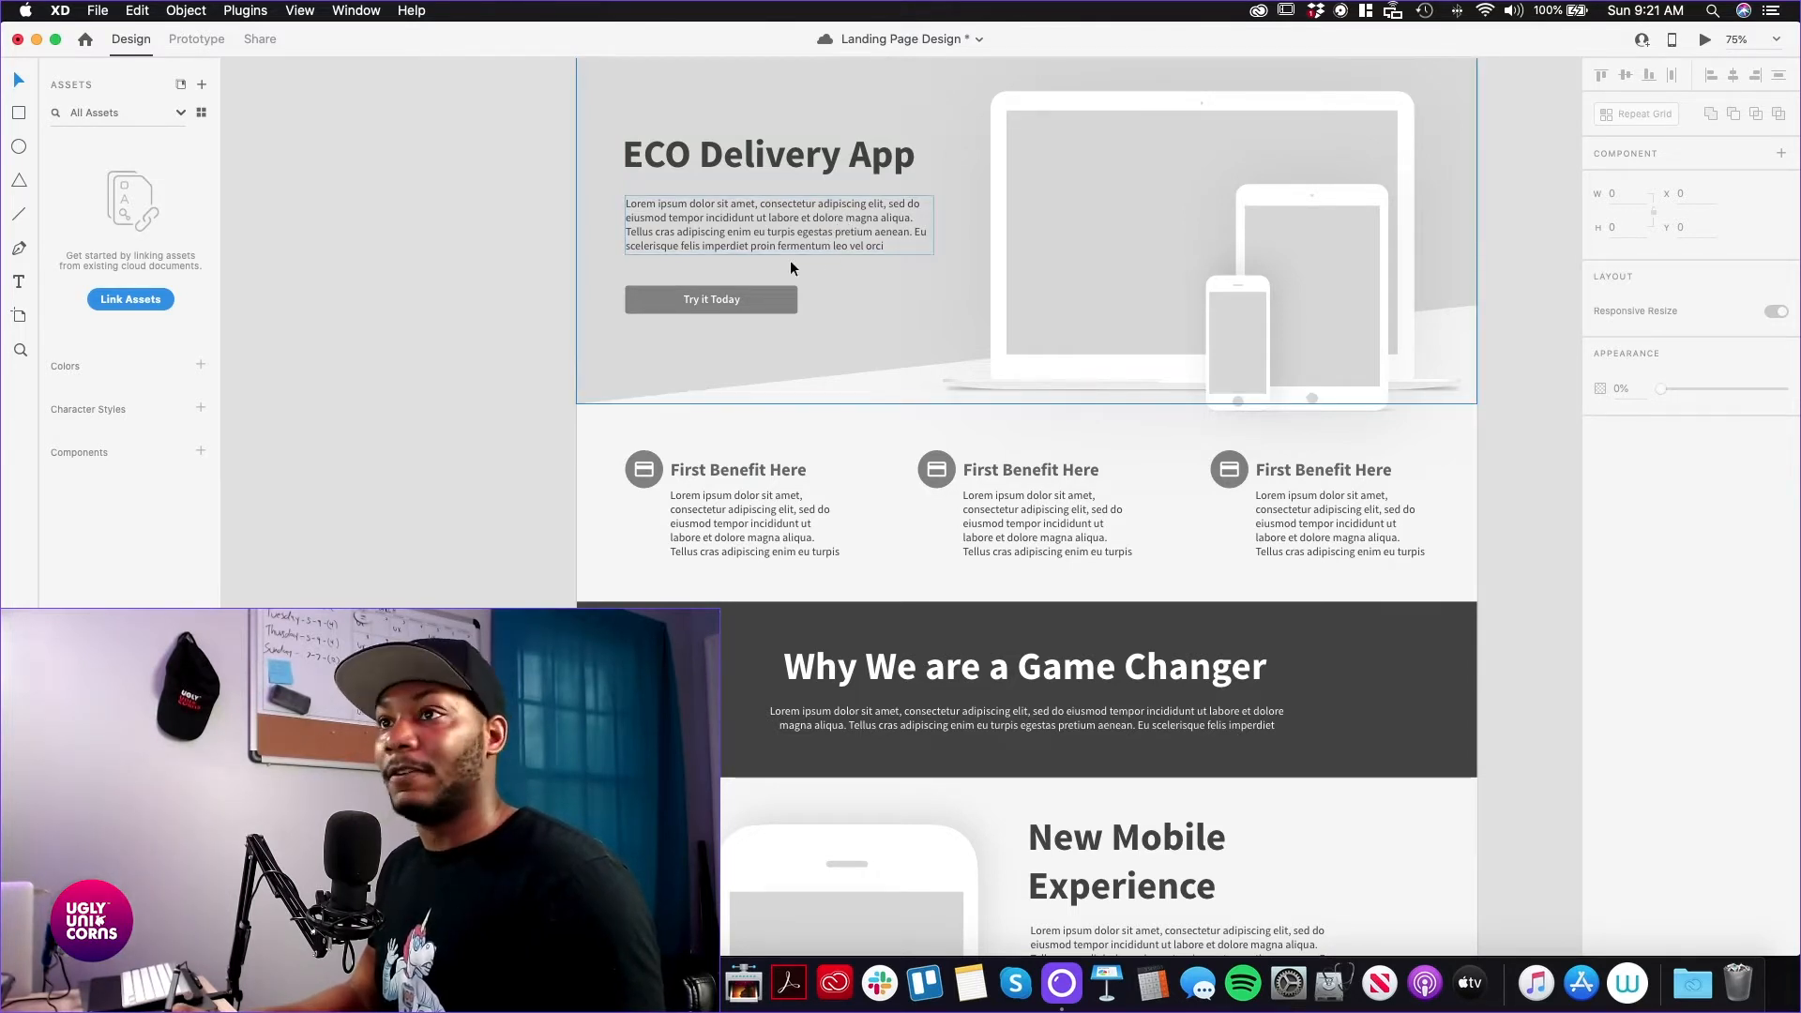
Change the text colour of the paragraph under the ECO Delivery App heading to white #FFFFFF
scroll(495, 310, "up", 3)
scroll(495, 310, "left", 1)
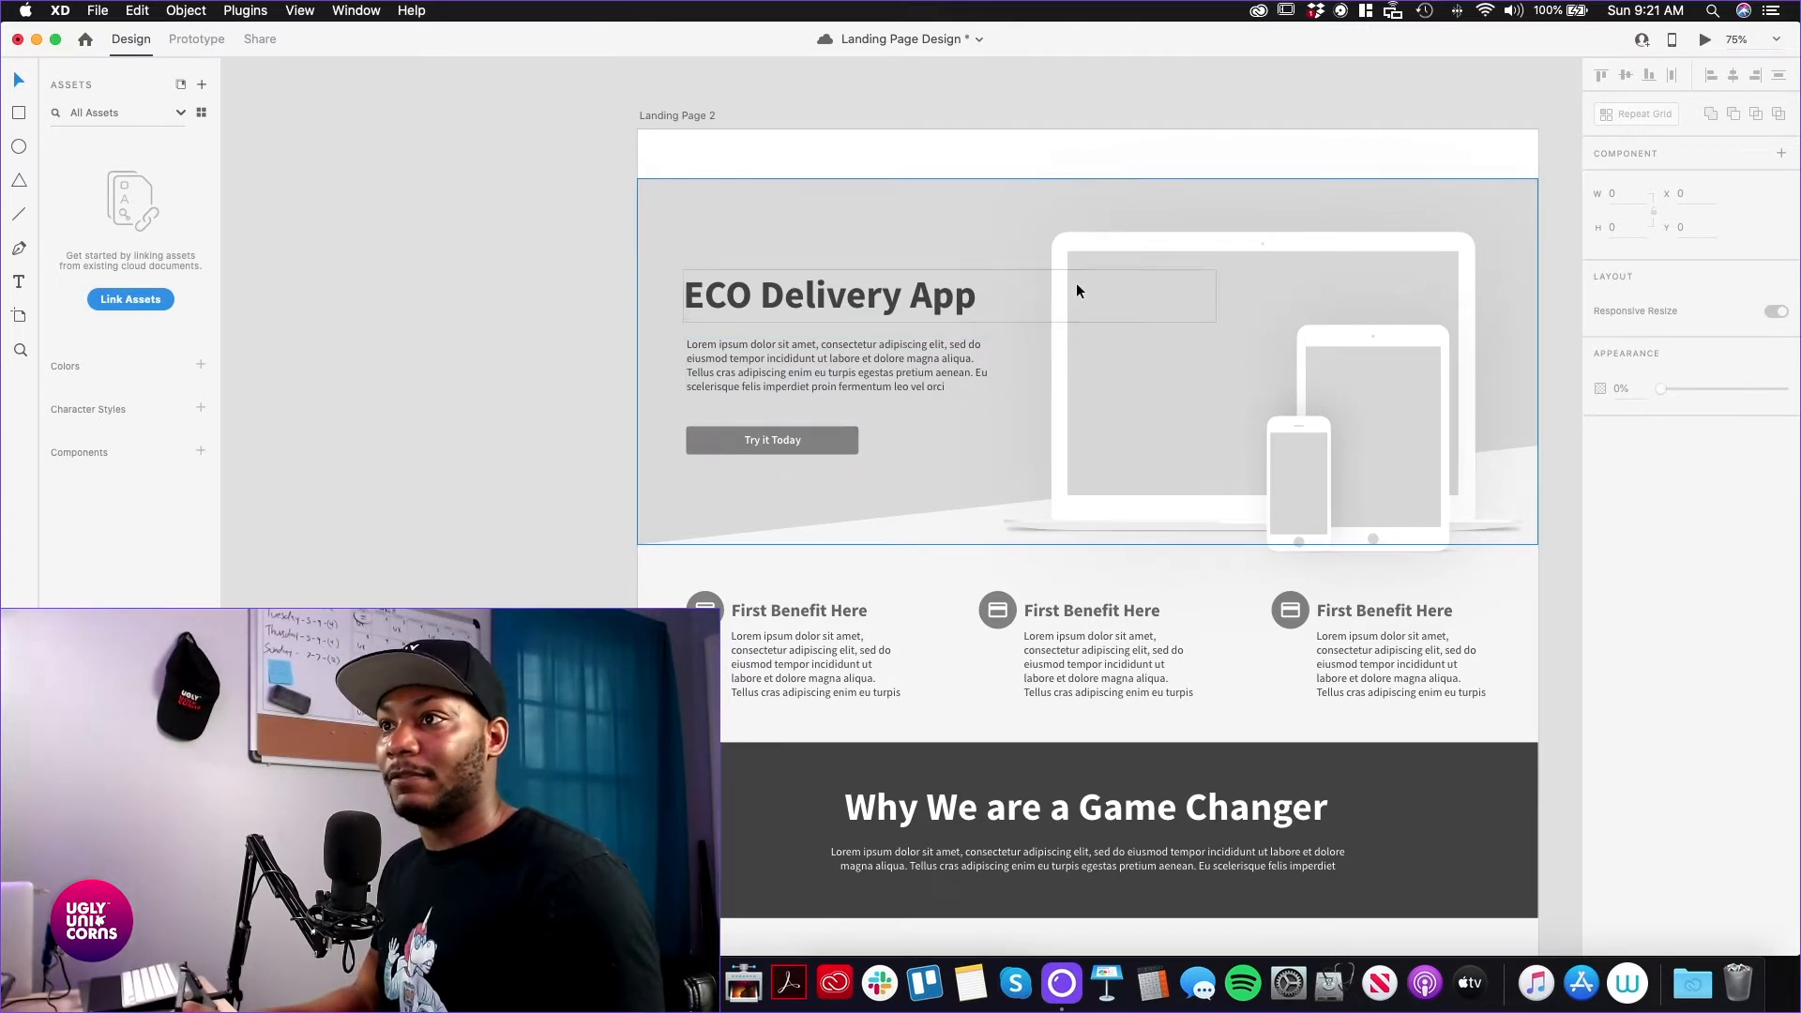
left_click(916, 368)
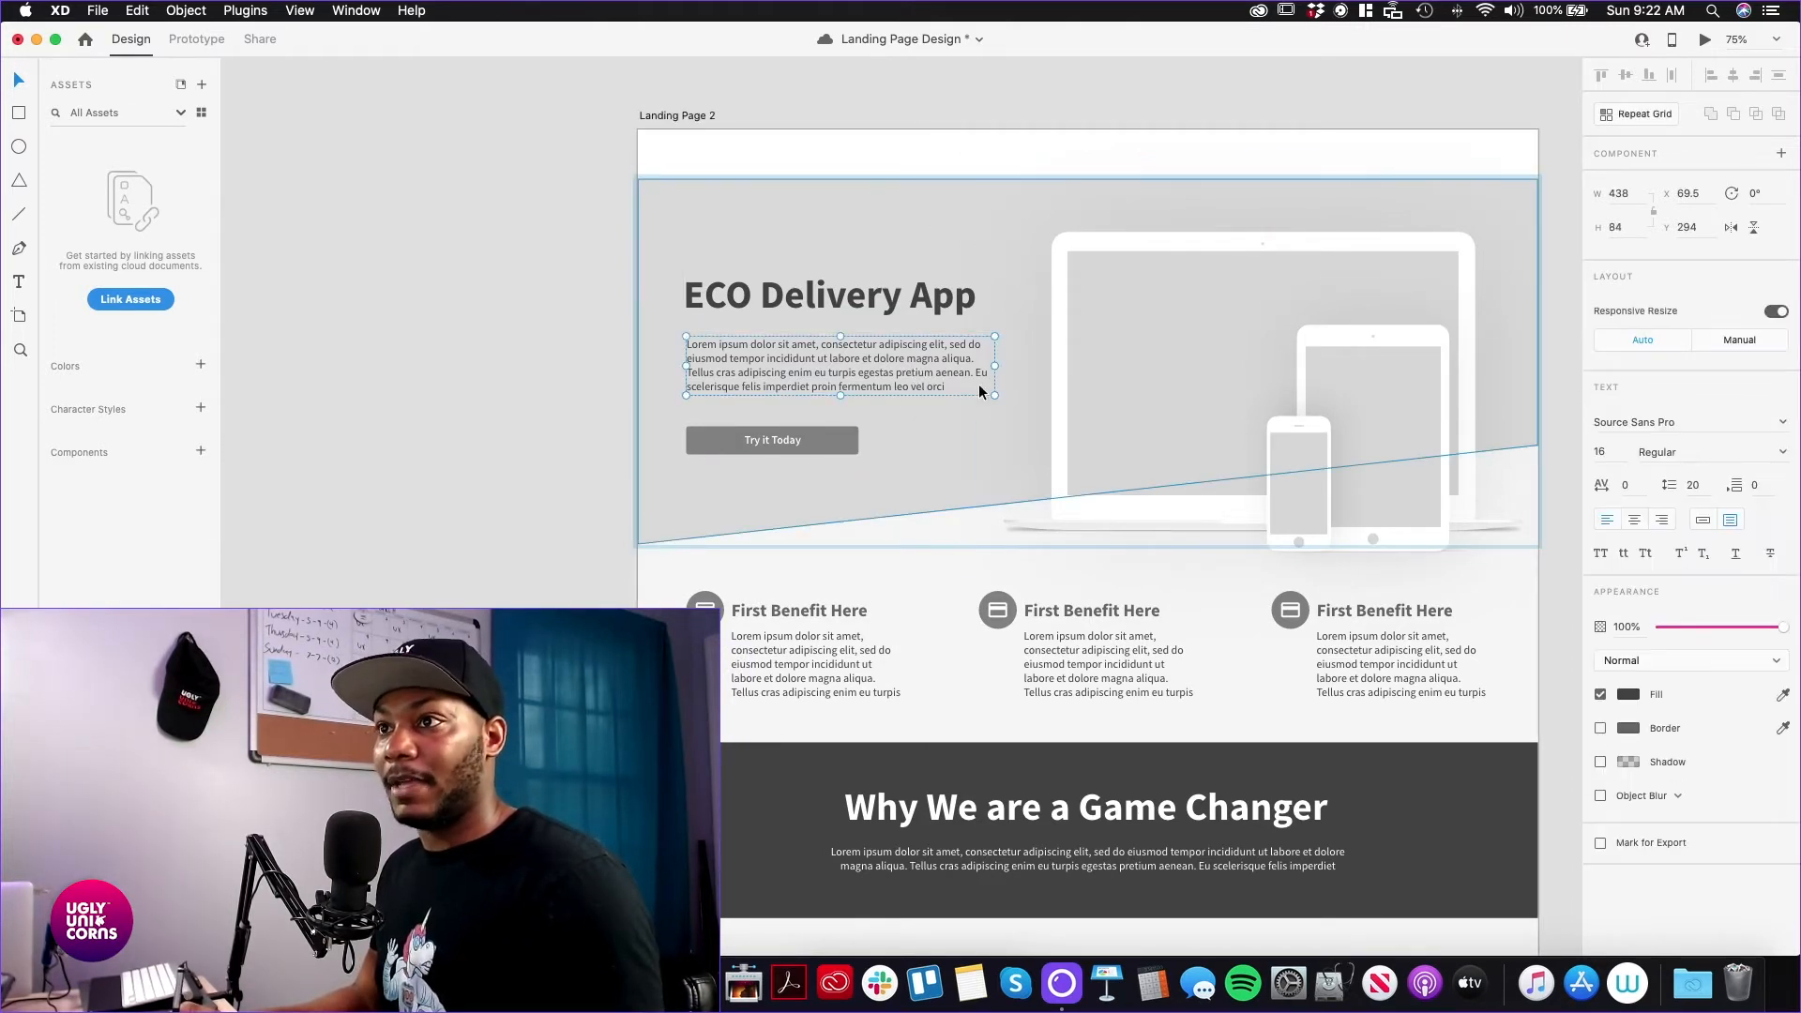
left_click(1628, 695)
left_click(1445, 793)
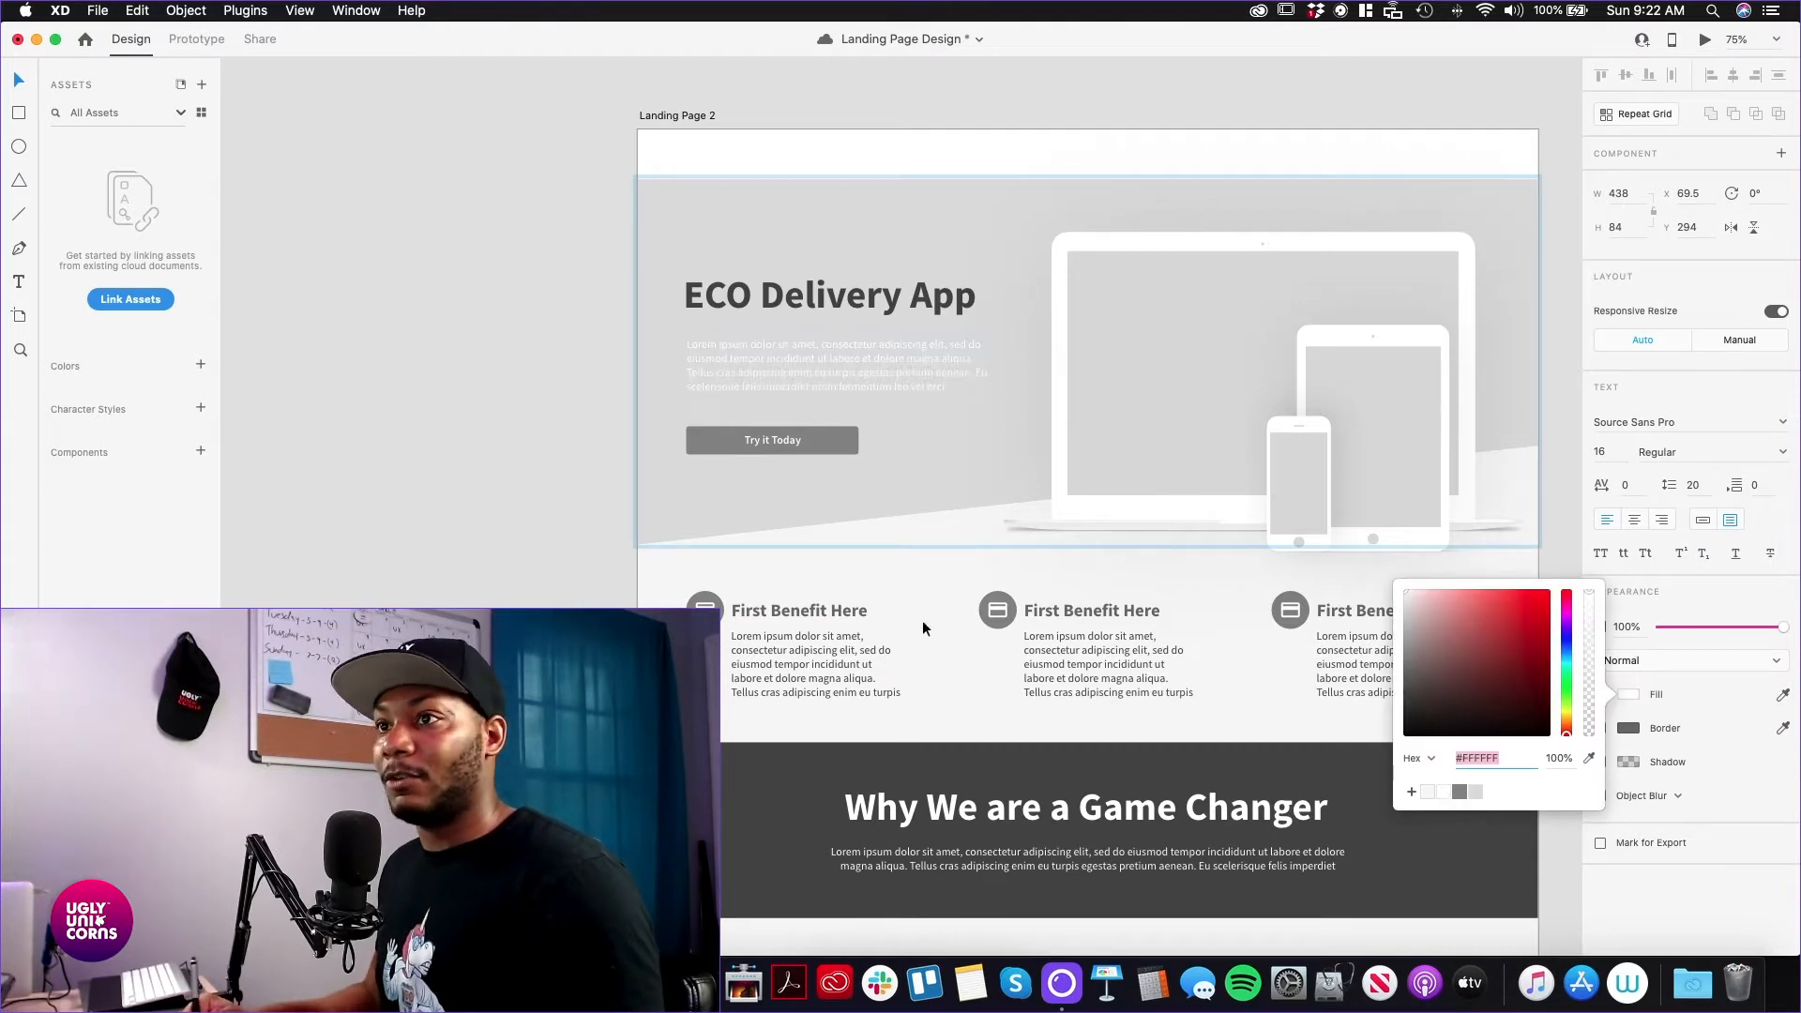
left_click(535, 563)
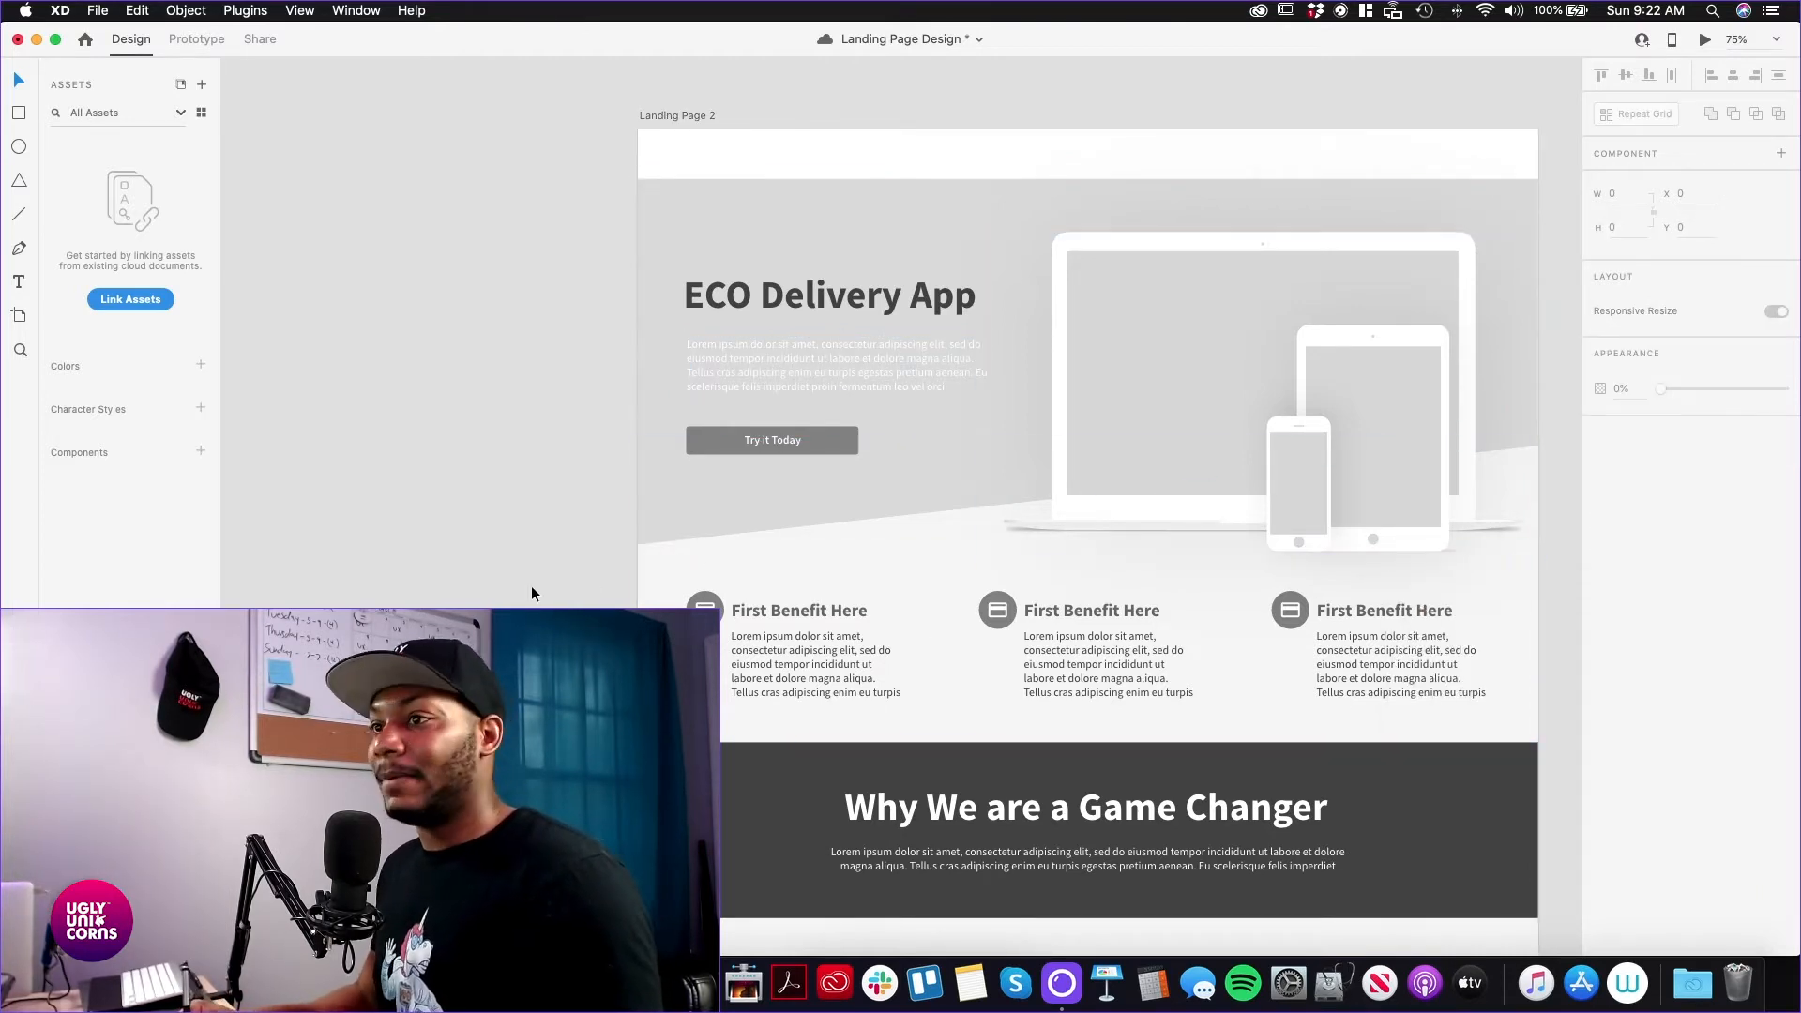
Try saved swatches on the paragraph under New Mobile Experience and settle its text fill on a slightly darker grey, #808080
scroll(507, 558, "down", 8)
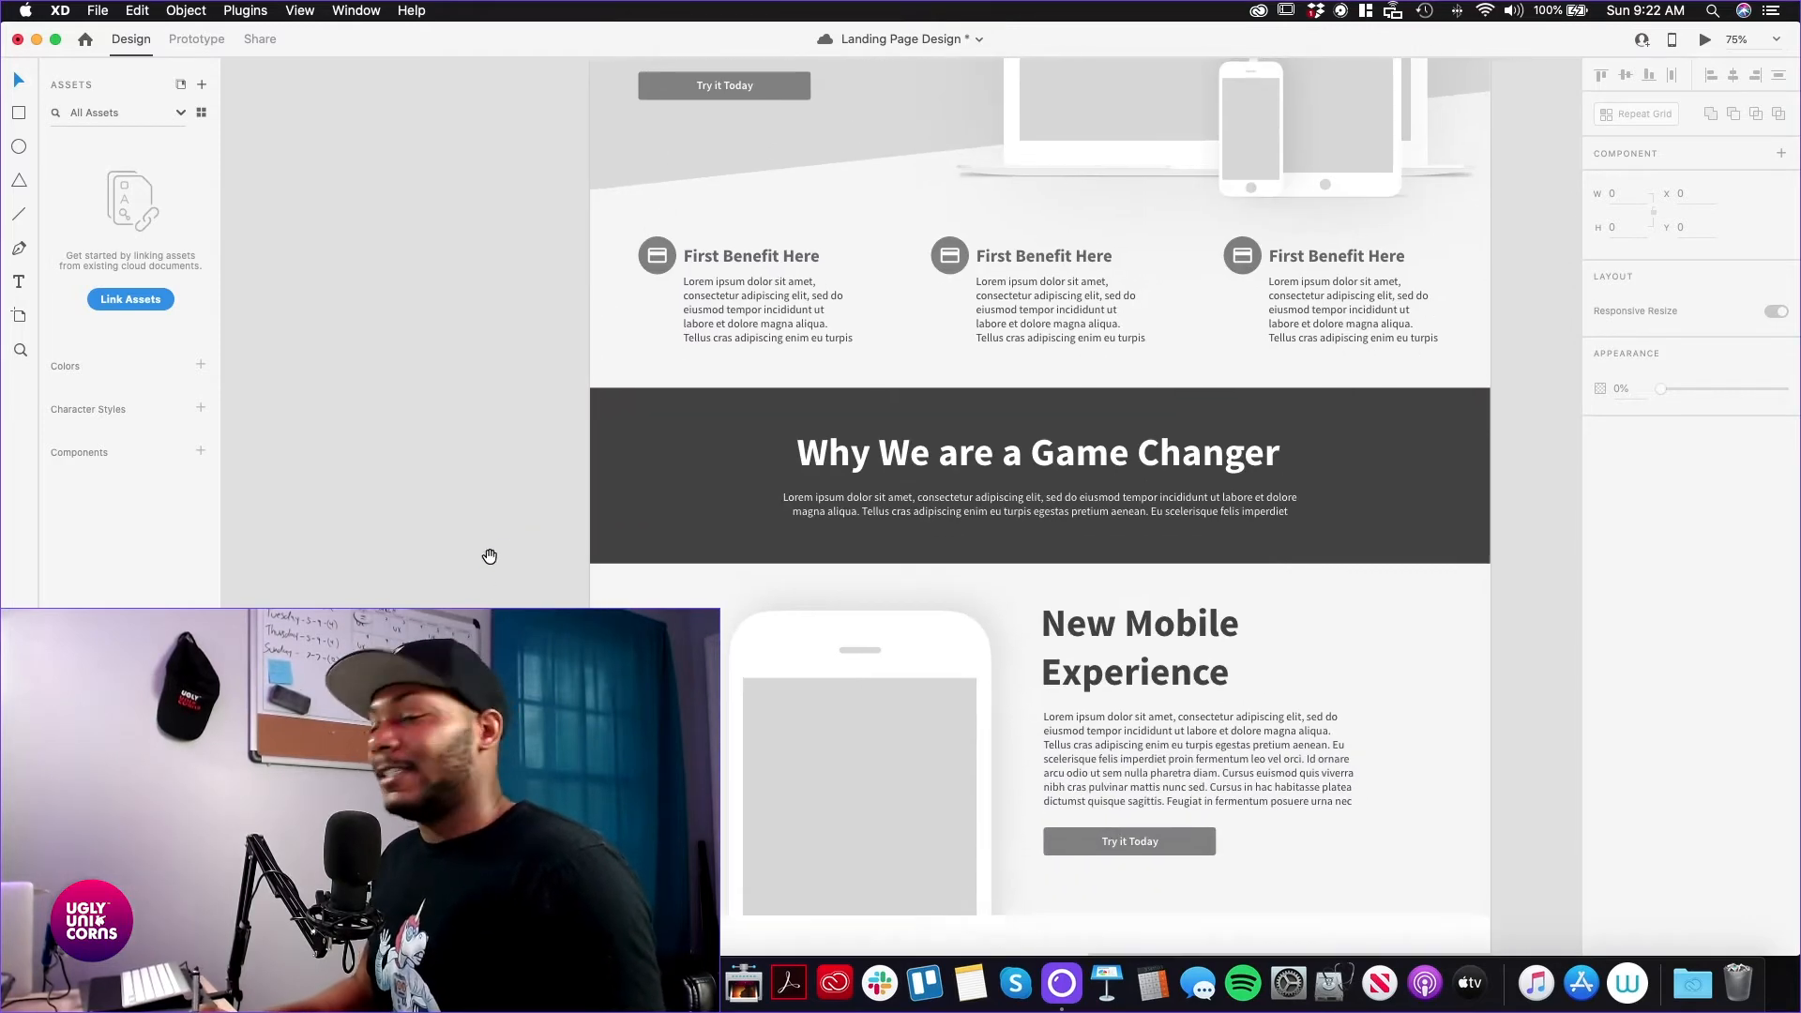
scroll(494, 547, "down", 3)
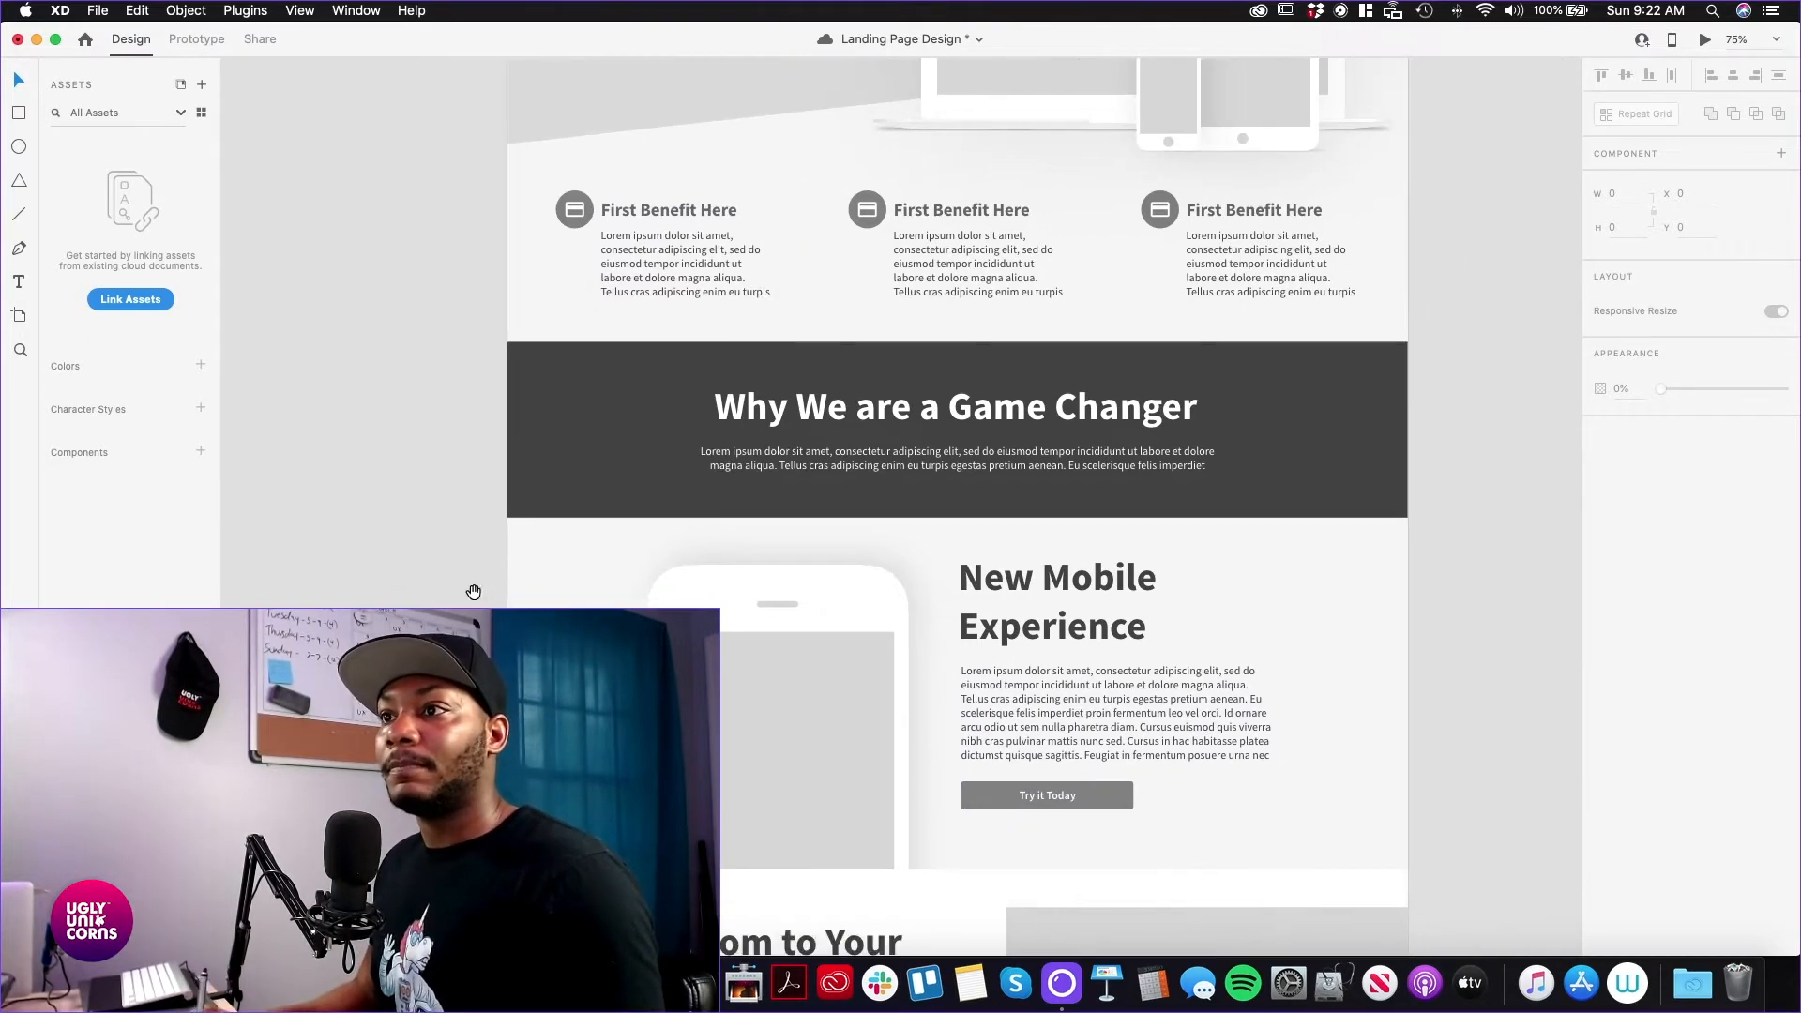
scroll(486, 589, "right", 2)
scroll(447, 538, "down", 4)
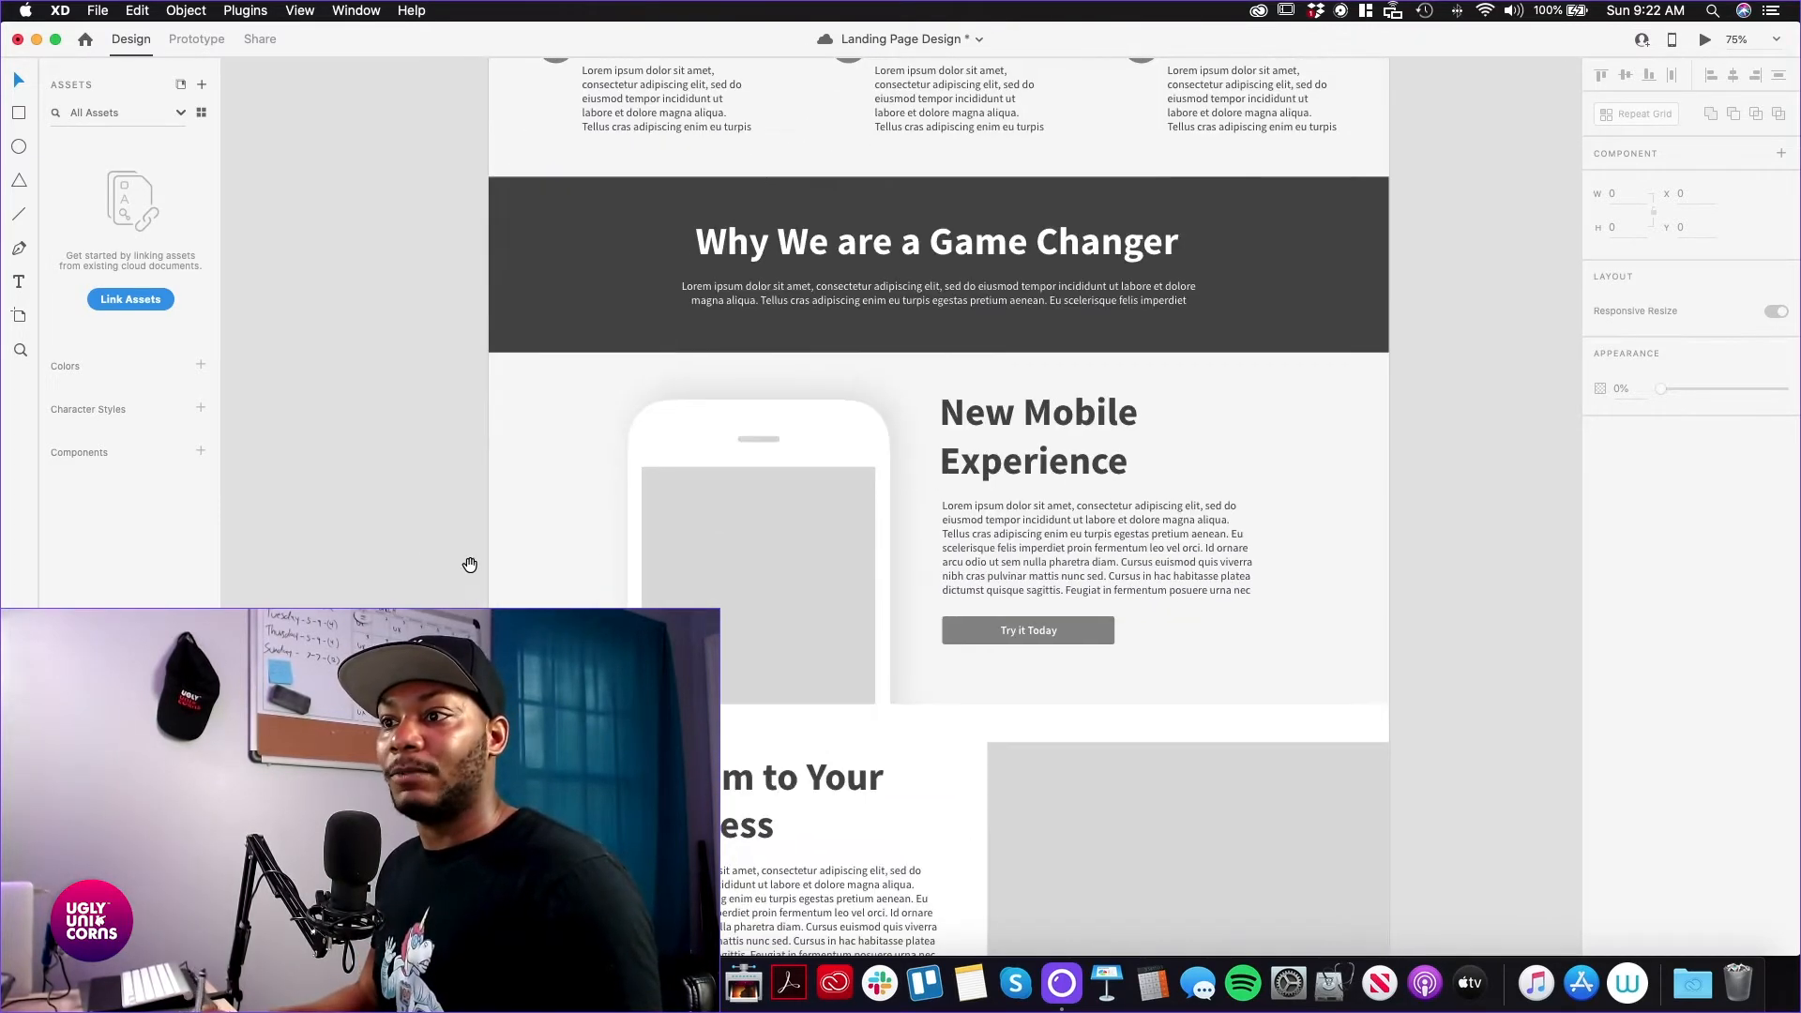
scroll(703, 572, "up", 2)
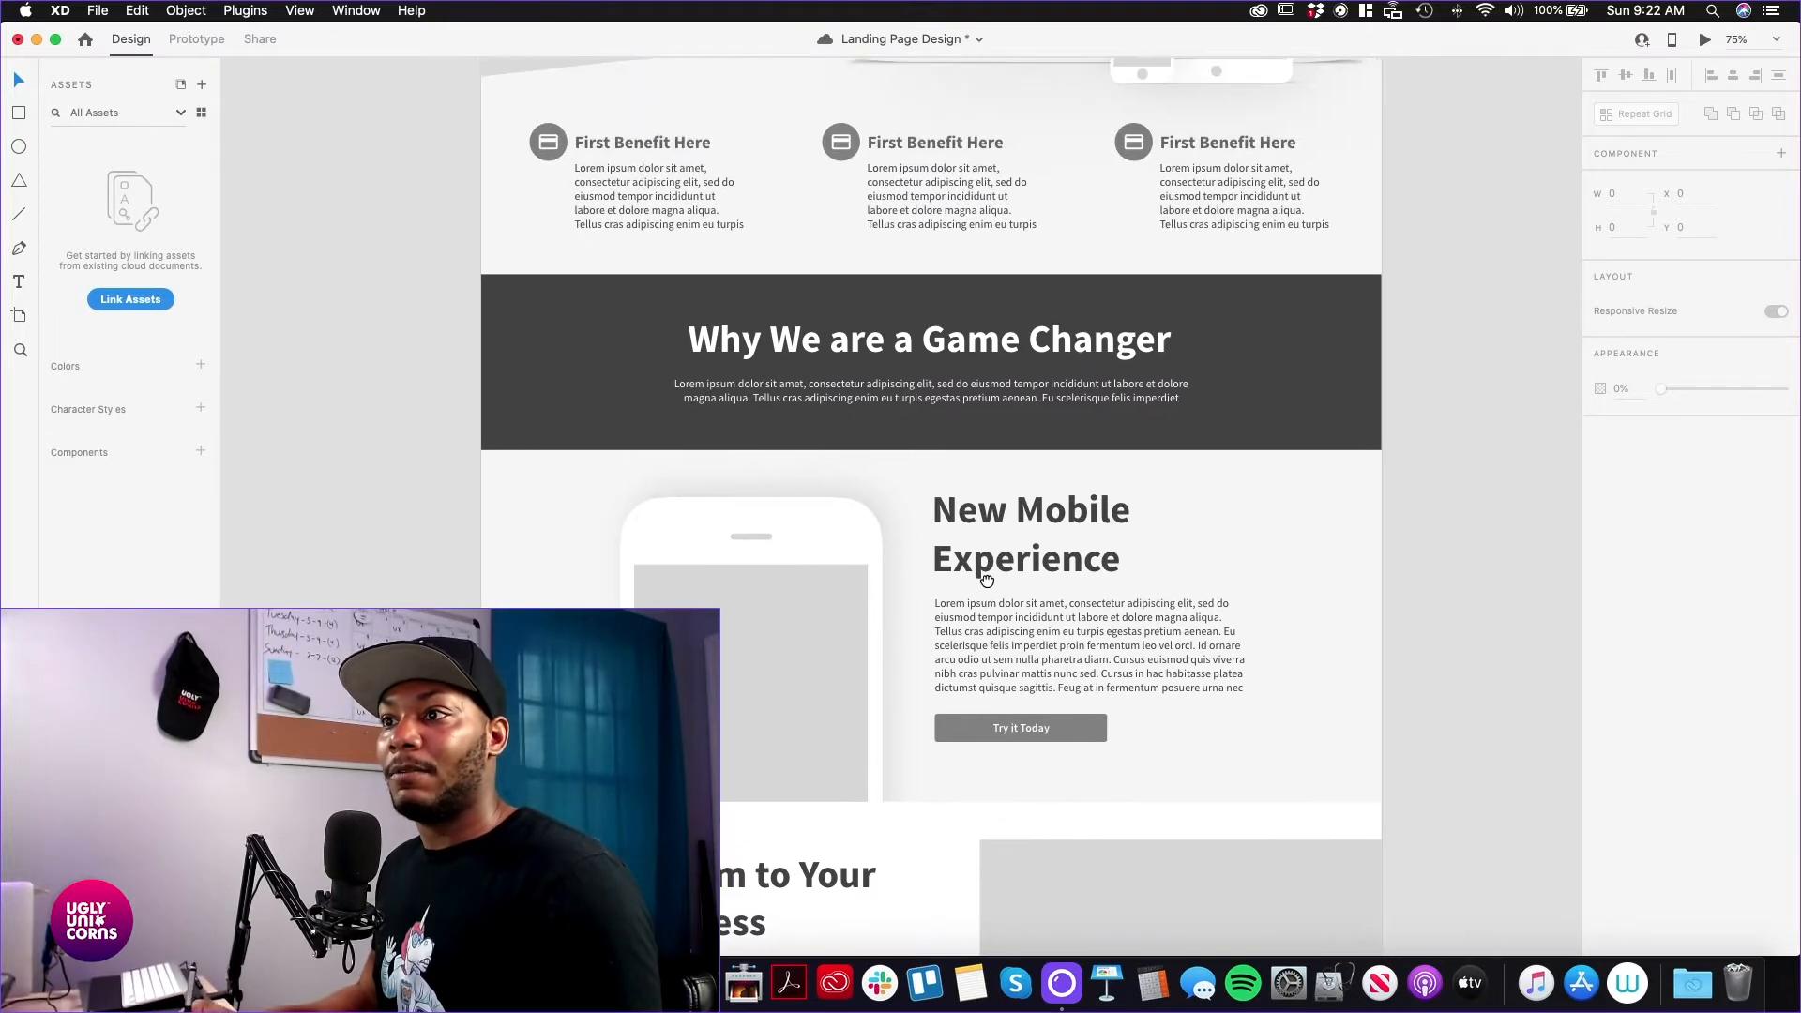
left_click(1072, 624)
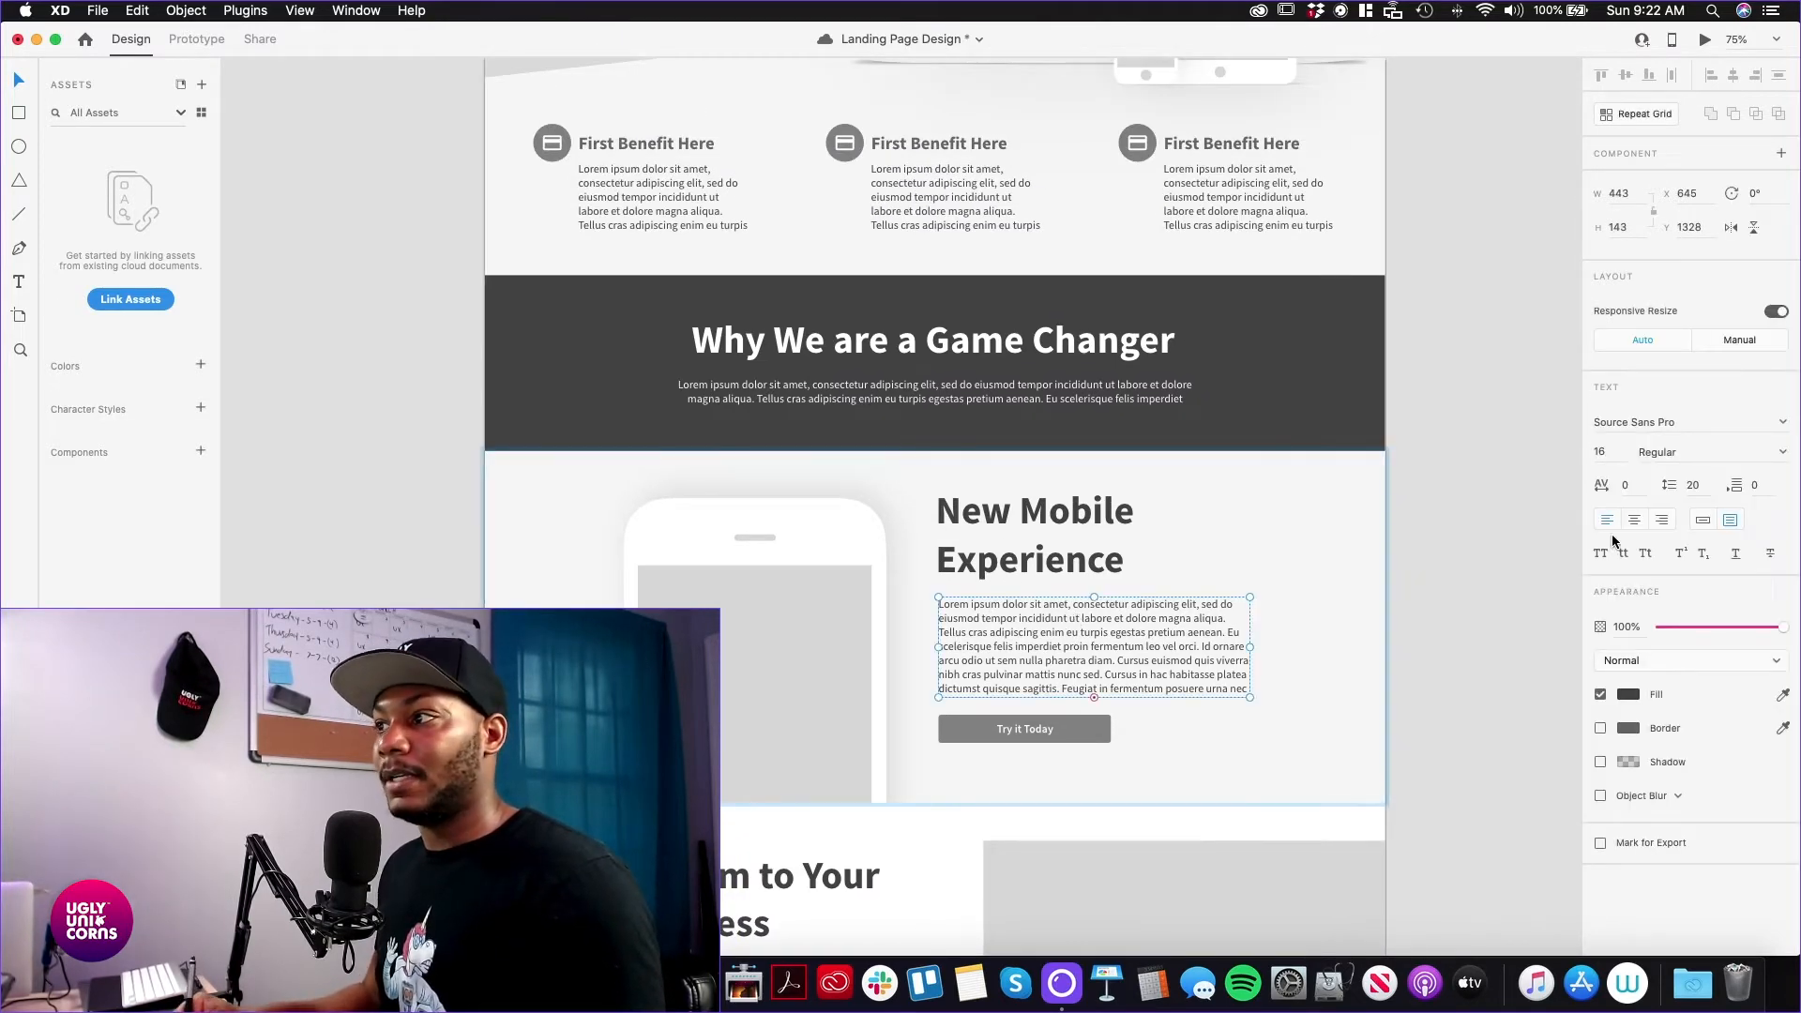
left_click(1628, 694)
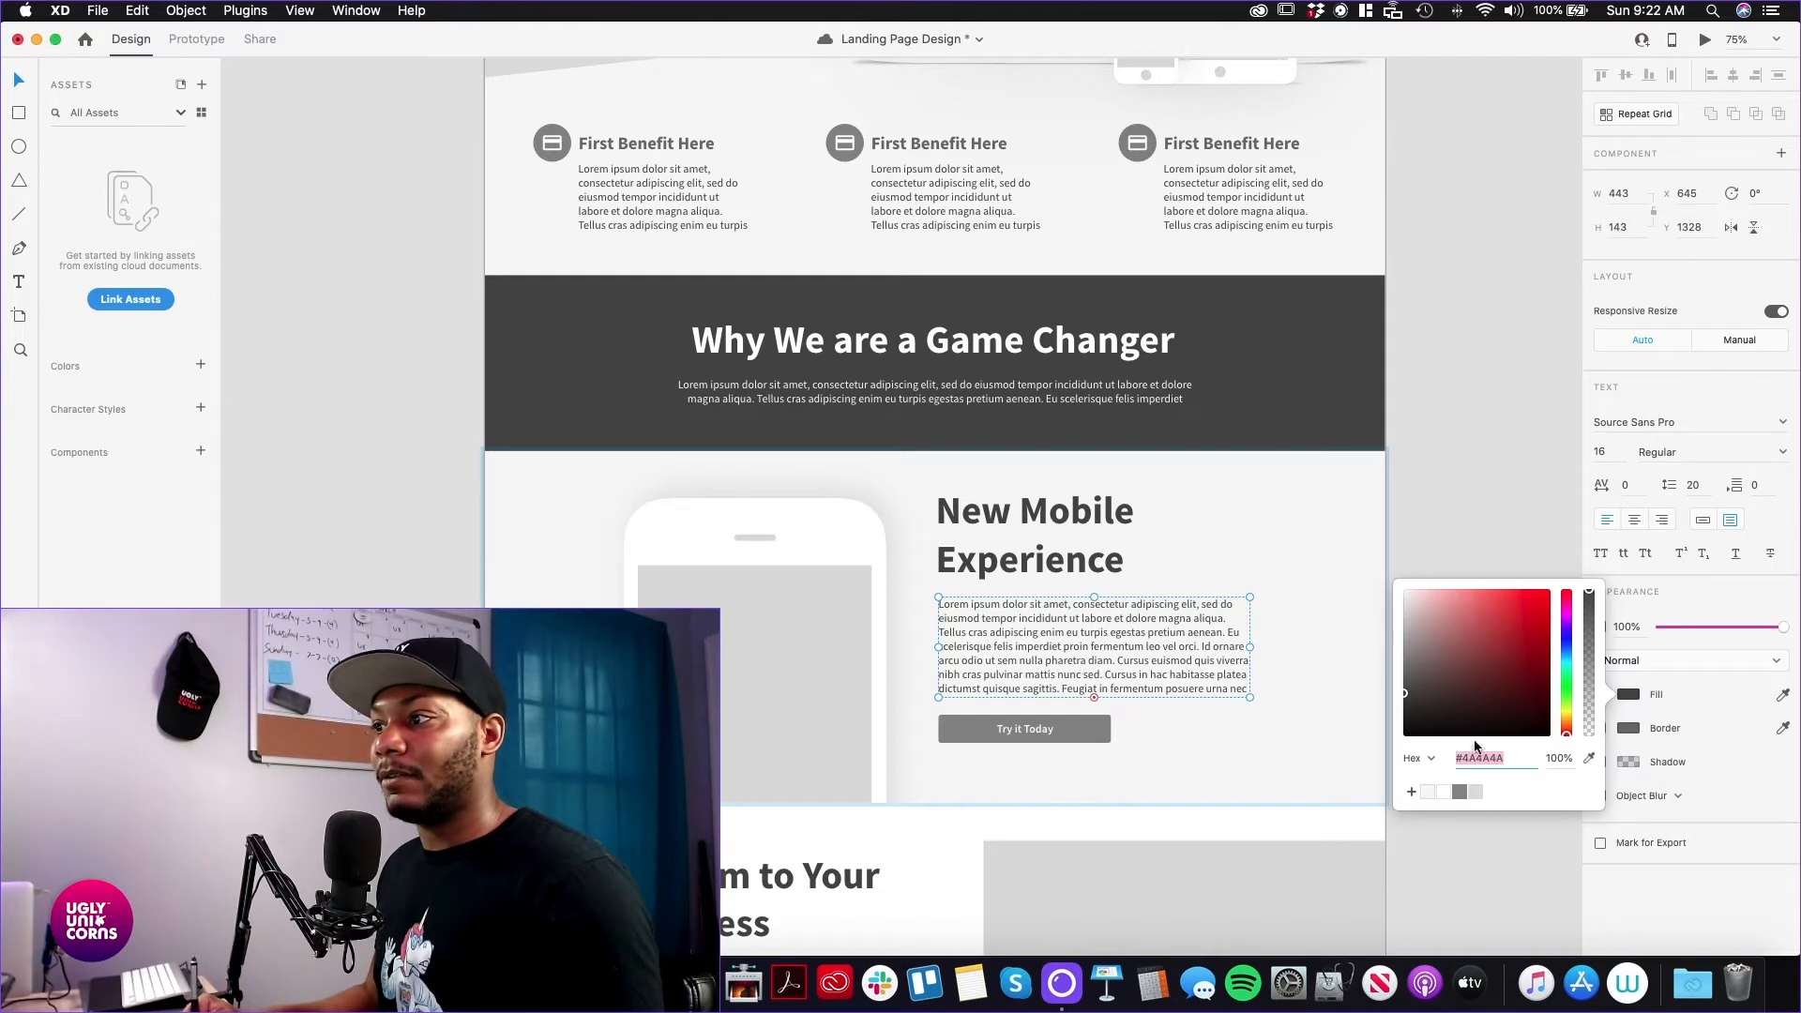
left_click(1473, 792)
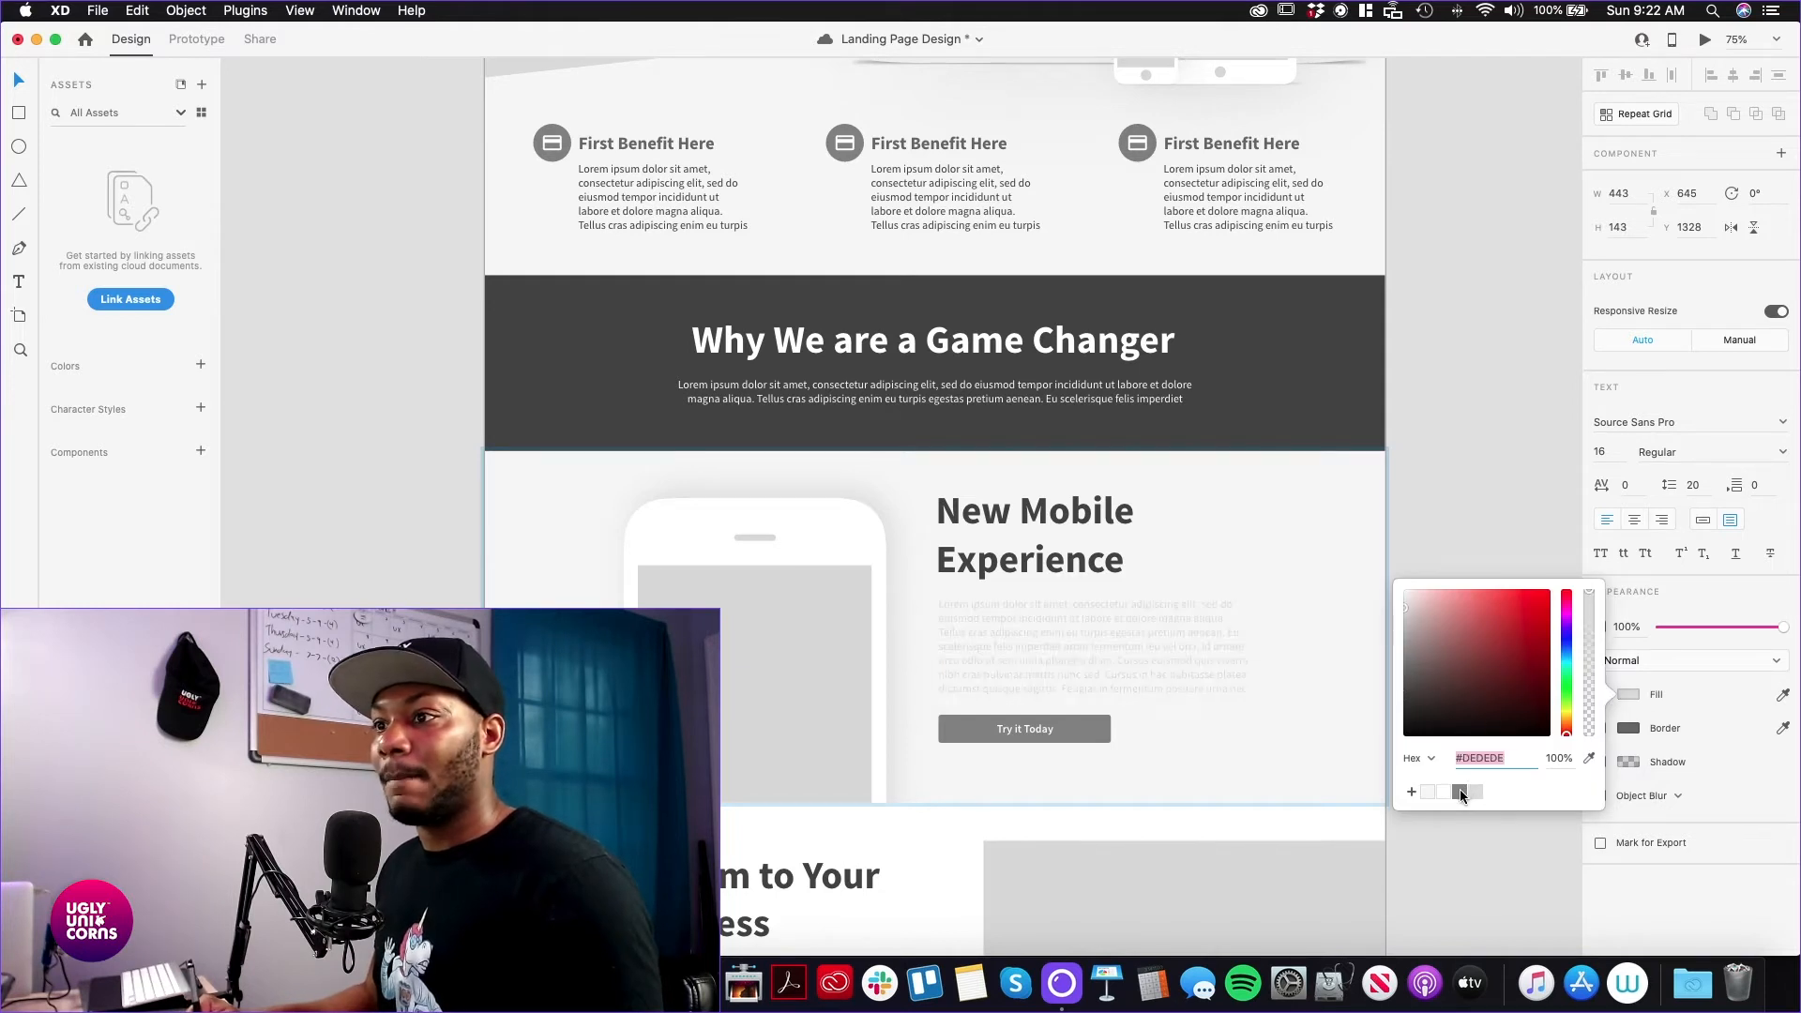
left_click(1425, 794)
left_click(1460, 795)
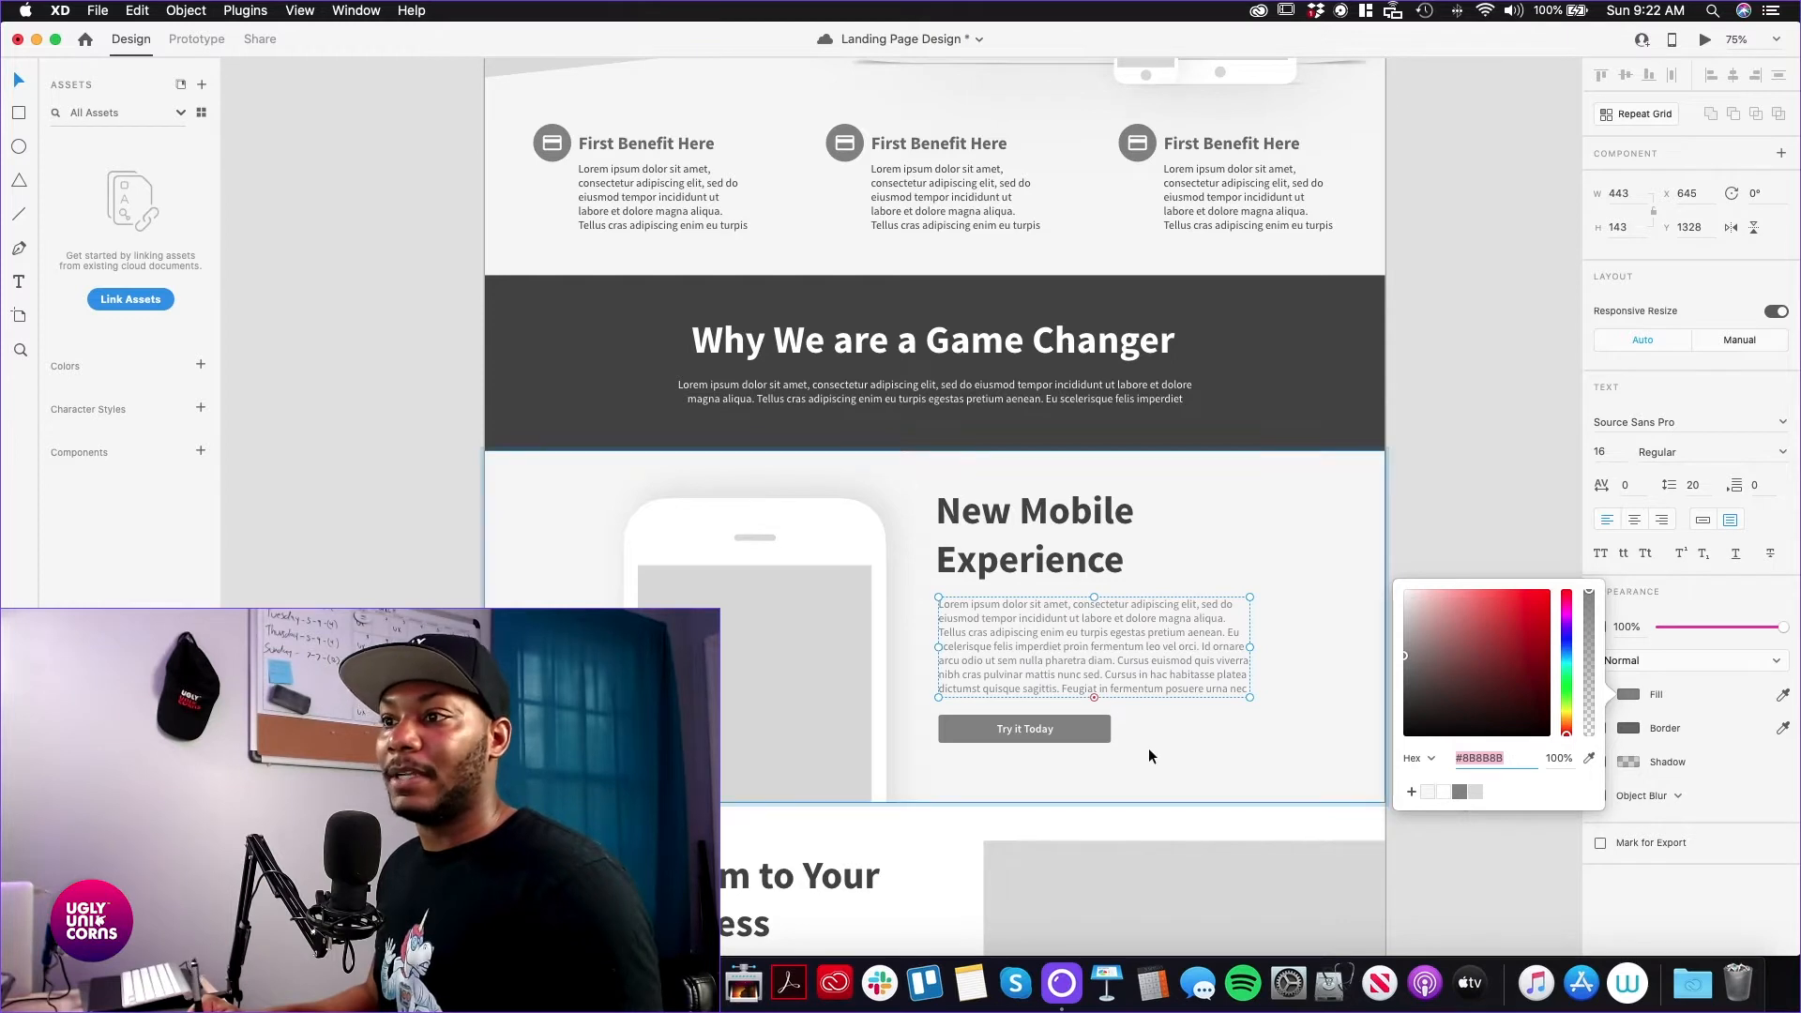
left_click_drag(1403, 659, 1403, 659)
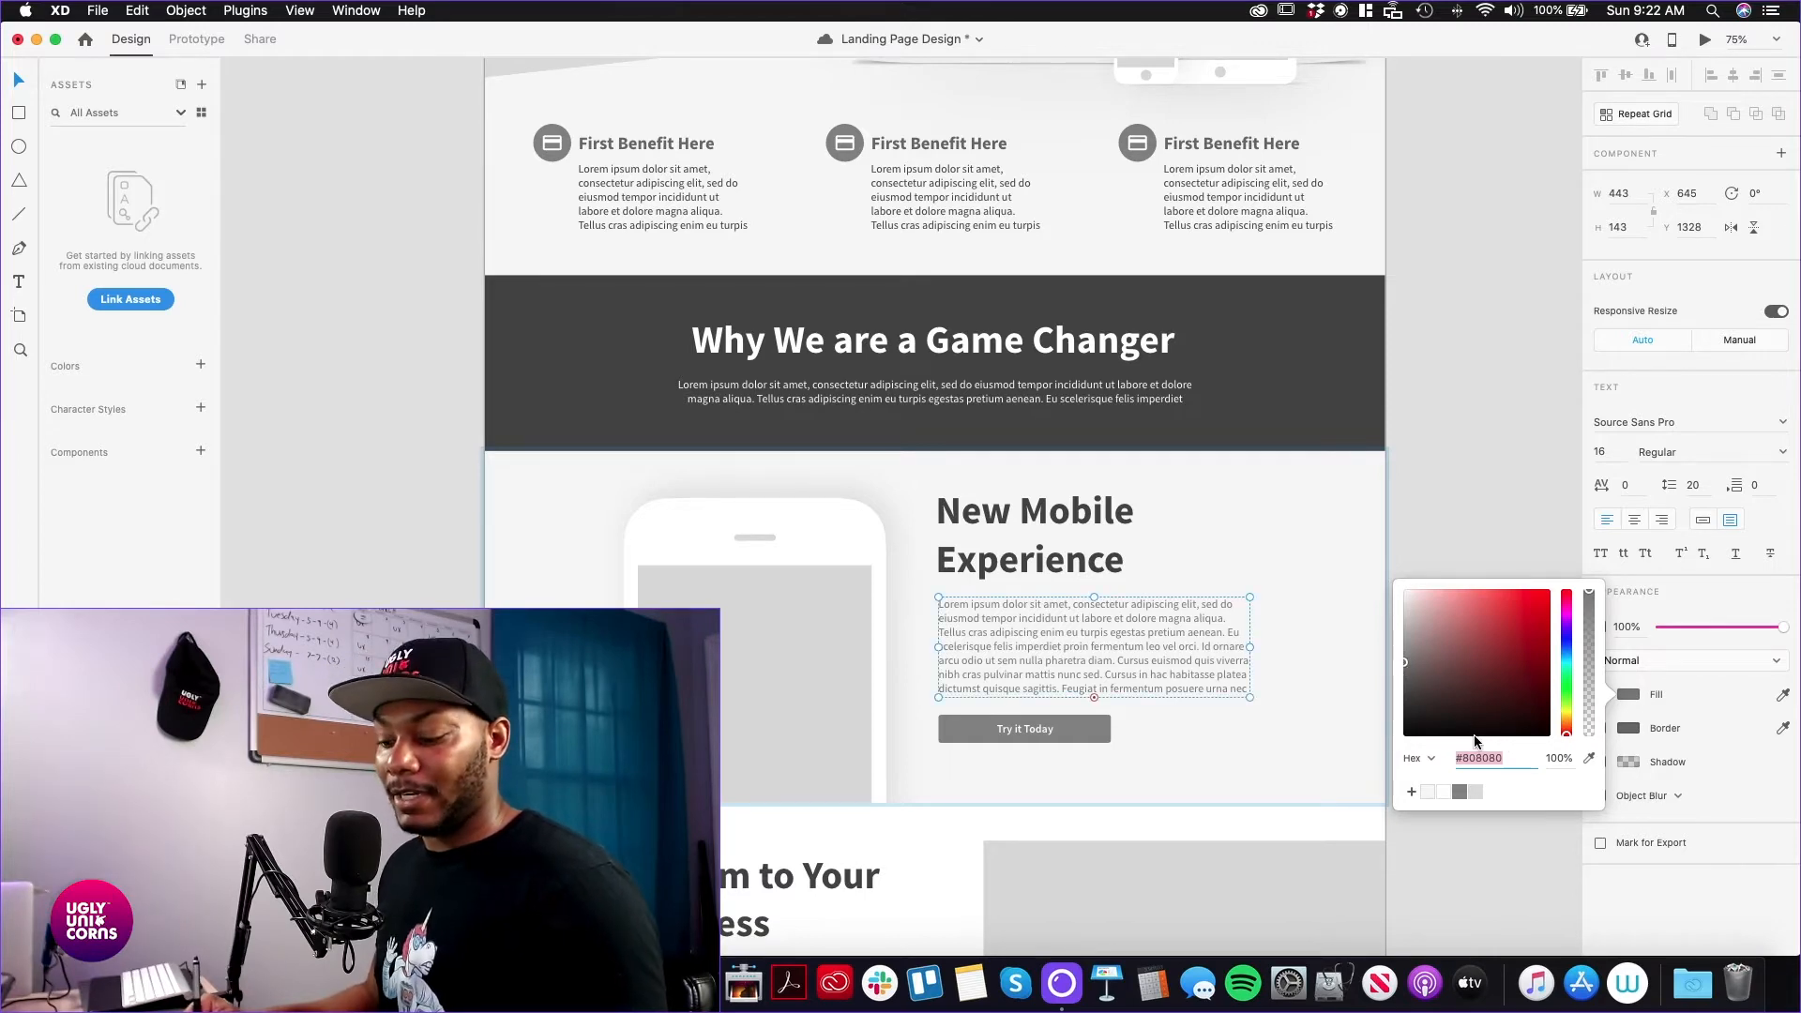
key("Escape")
Select the body paragraphs of both Custom to Your Business sections together and set their text fill to #808080
left_click_drag(855, 678, 904, 579)
scroll(904, 579, "down", 10)
double_click(999, 536)
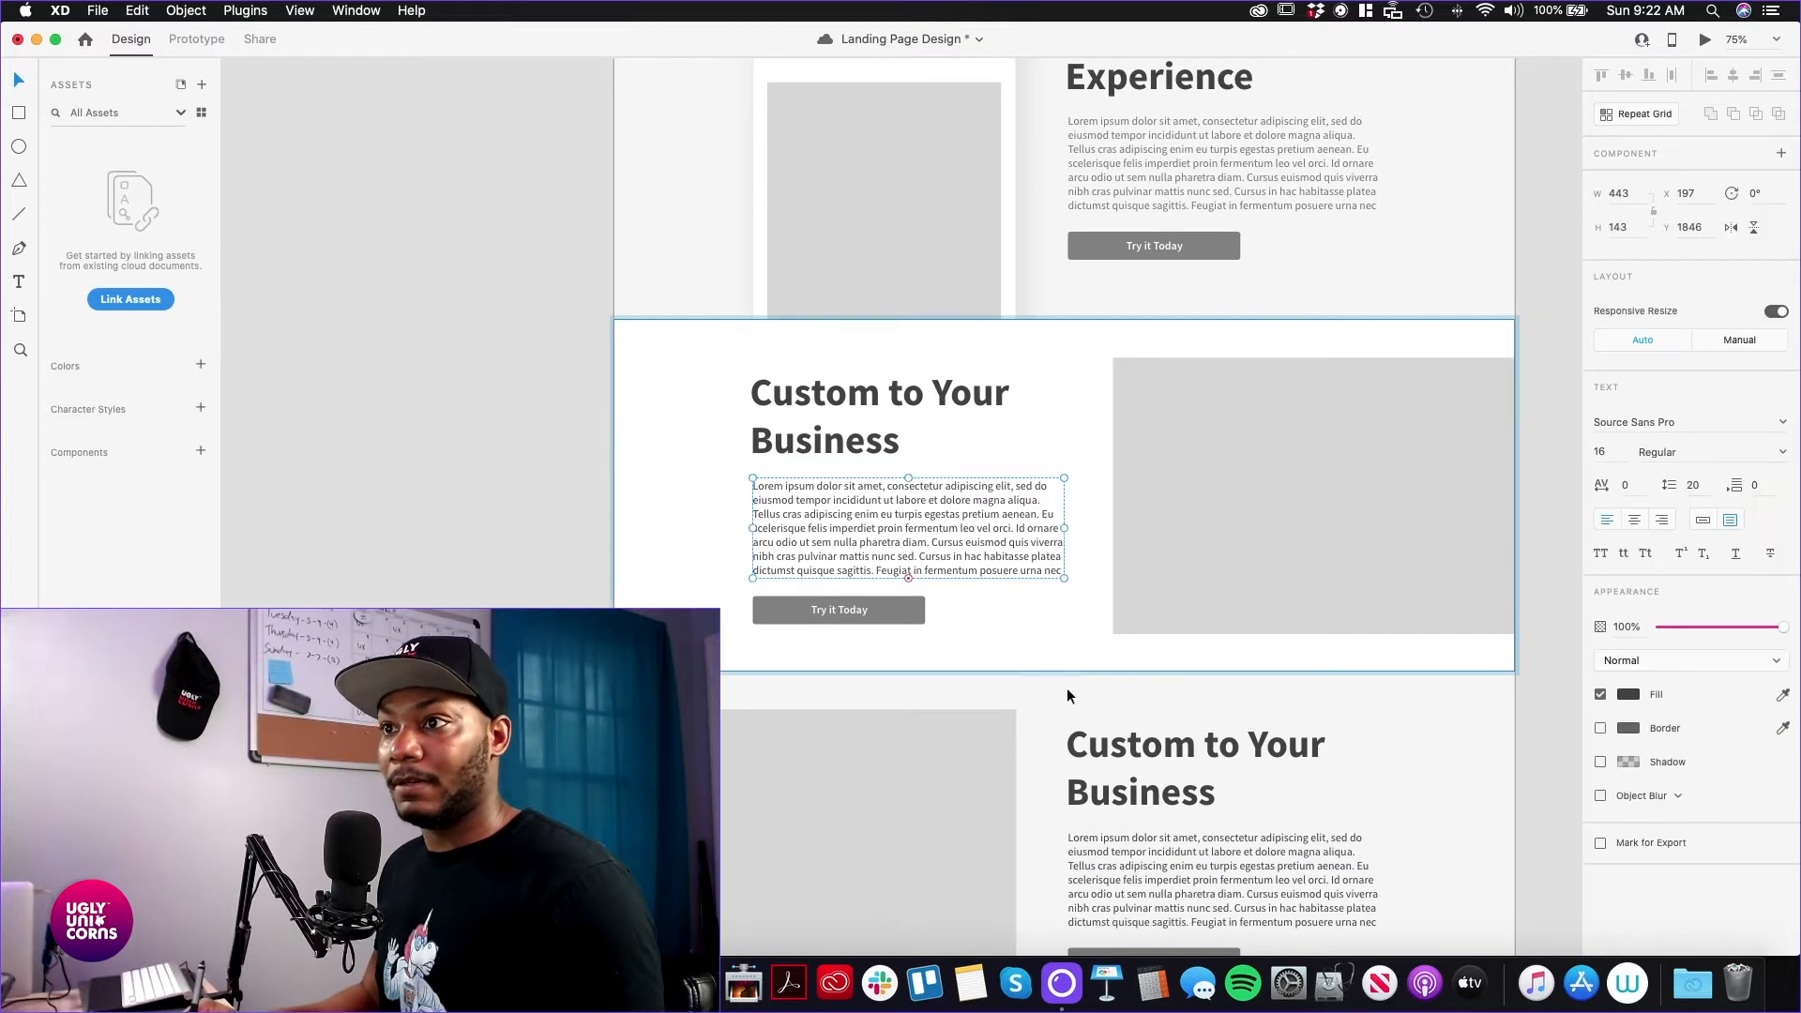
left_click(1139, 848, "shift")
scroll(1168, 475, "down", 5)
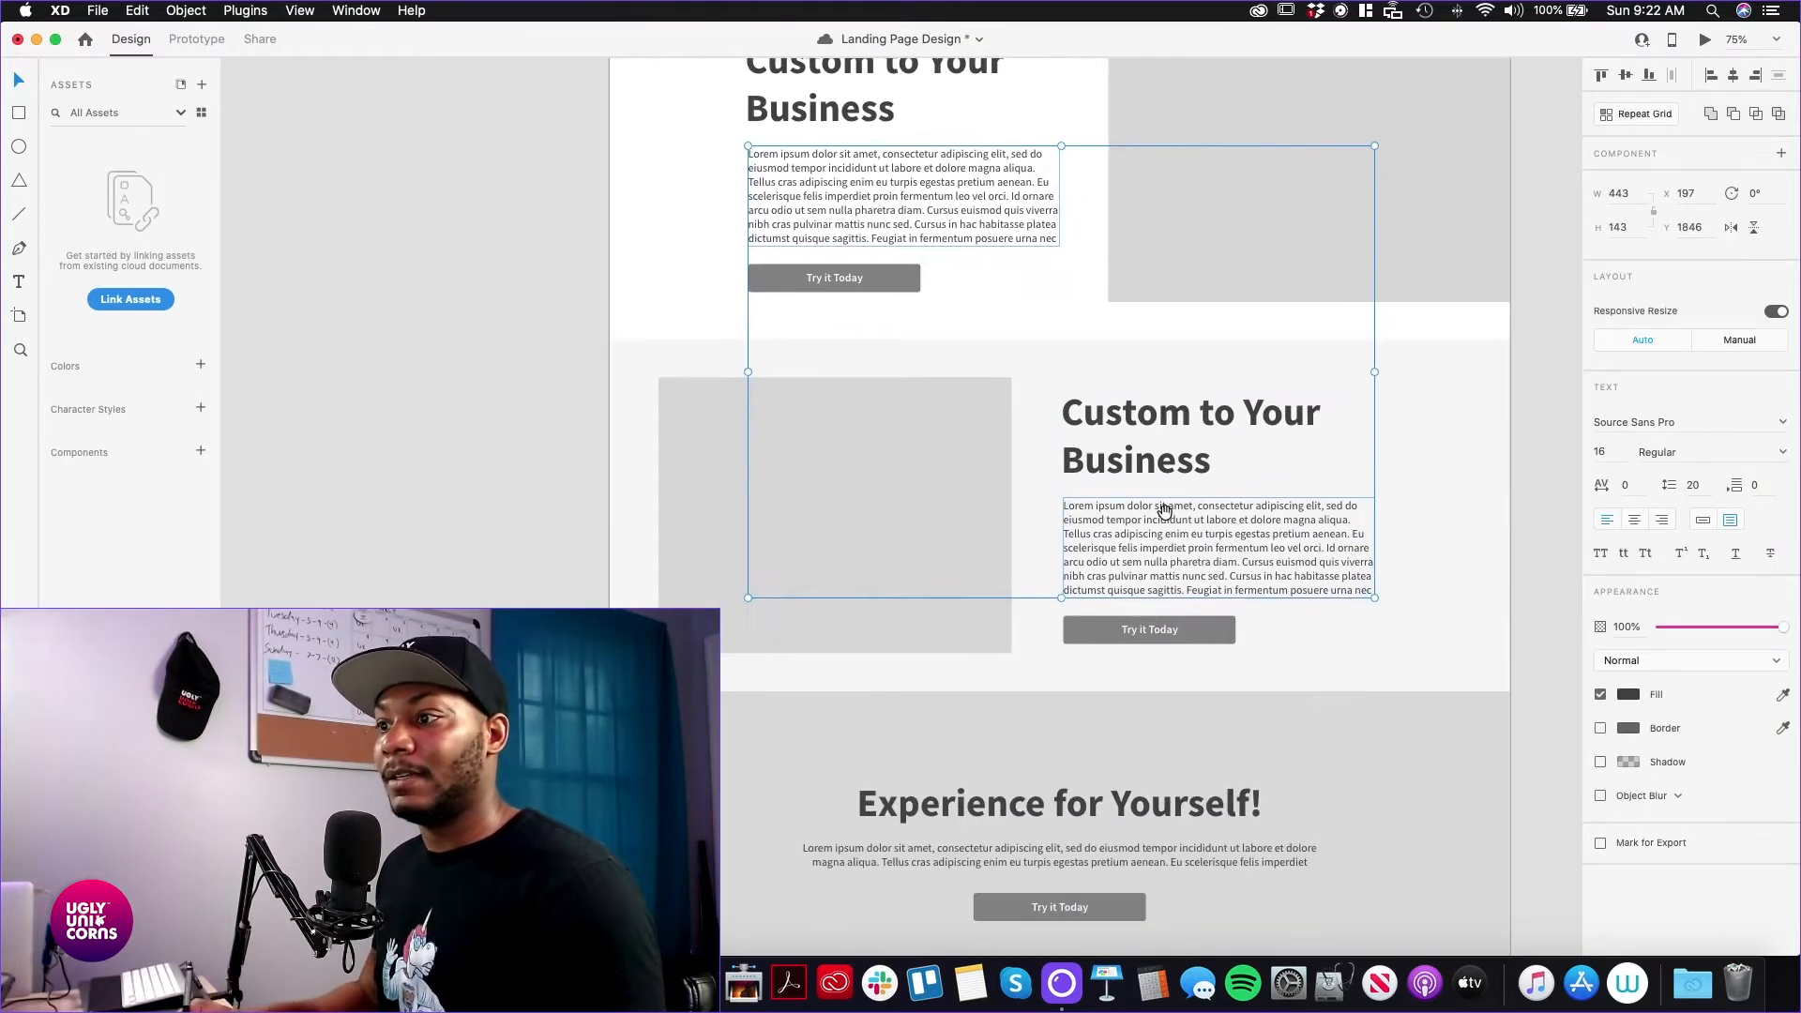
scroll(1168, 475, "down", 2)
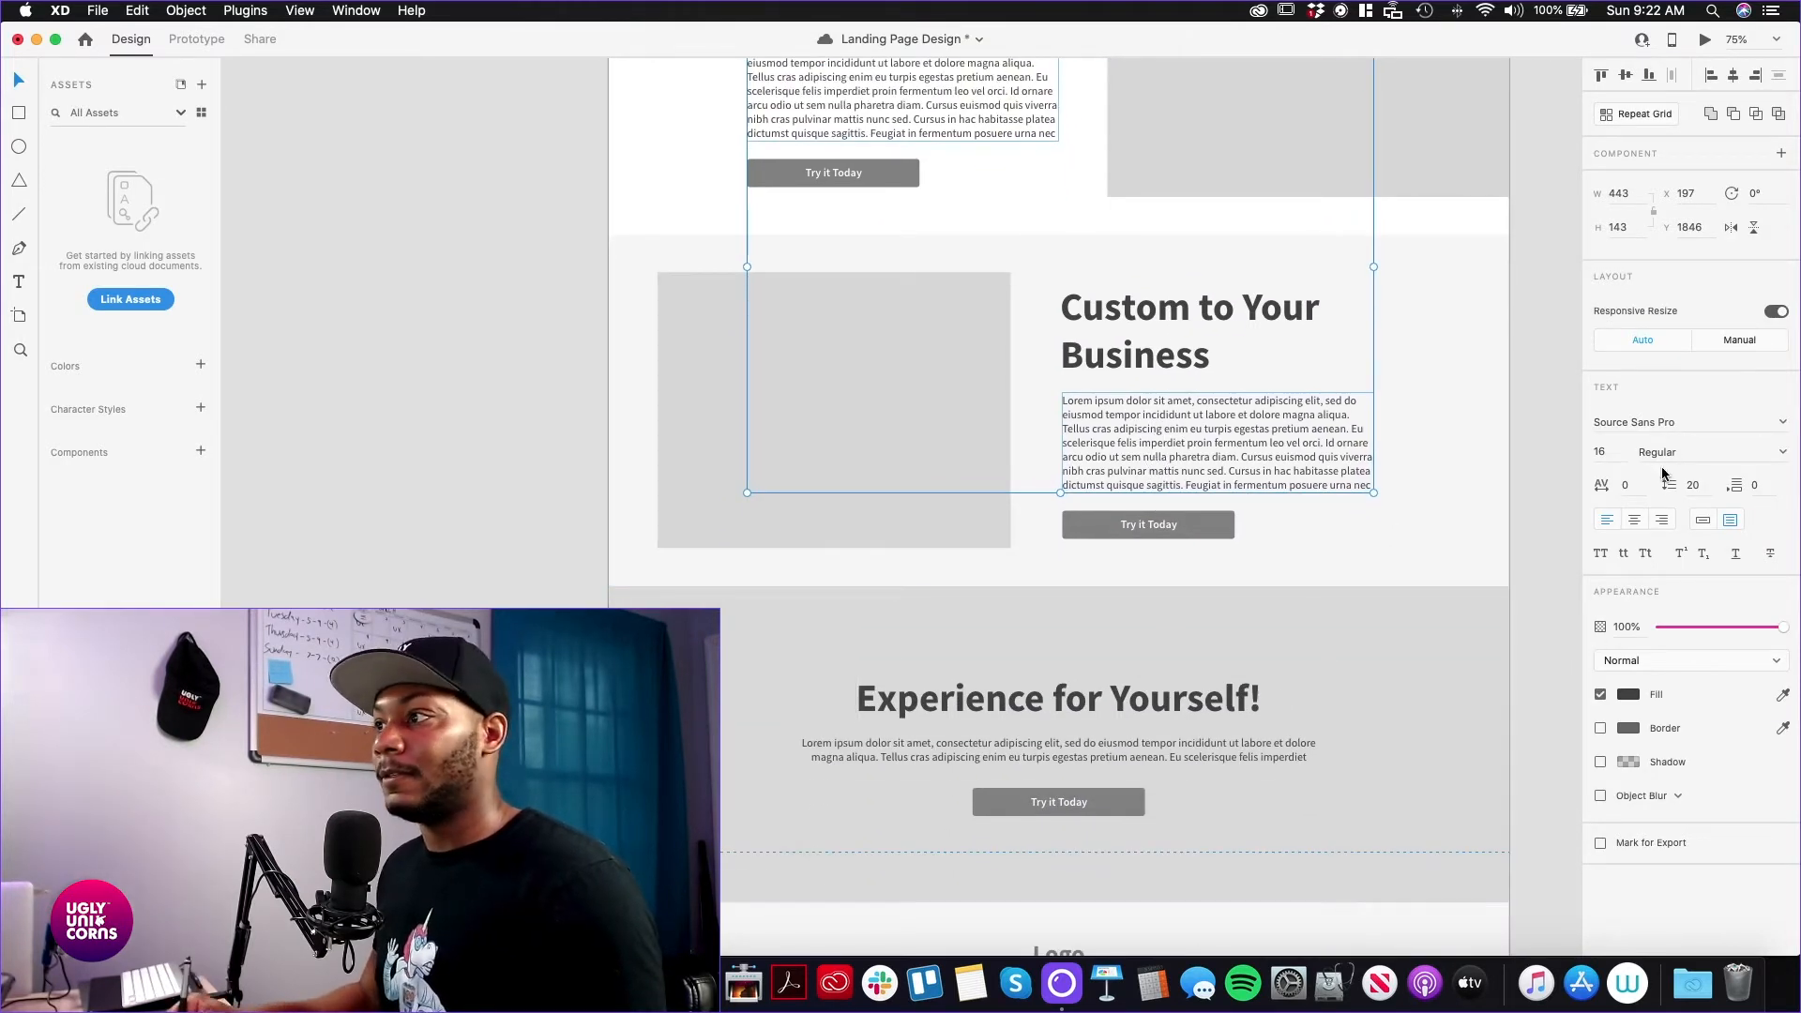
left_click(1628, 696)
type("808080")
key("Return")
left_click(589, 494)
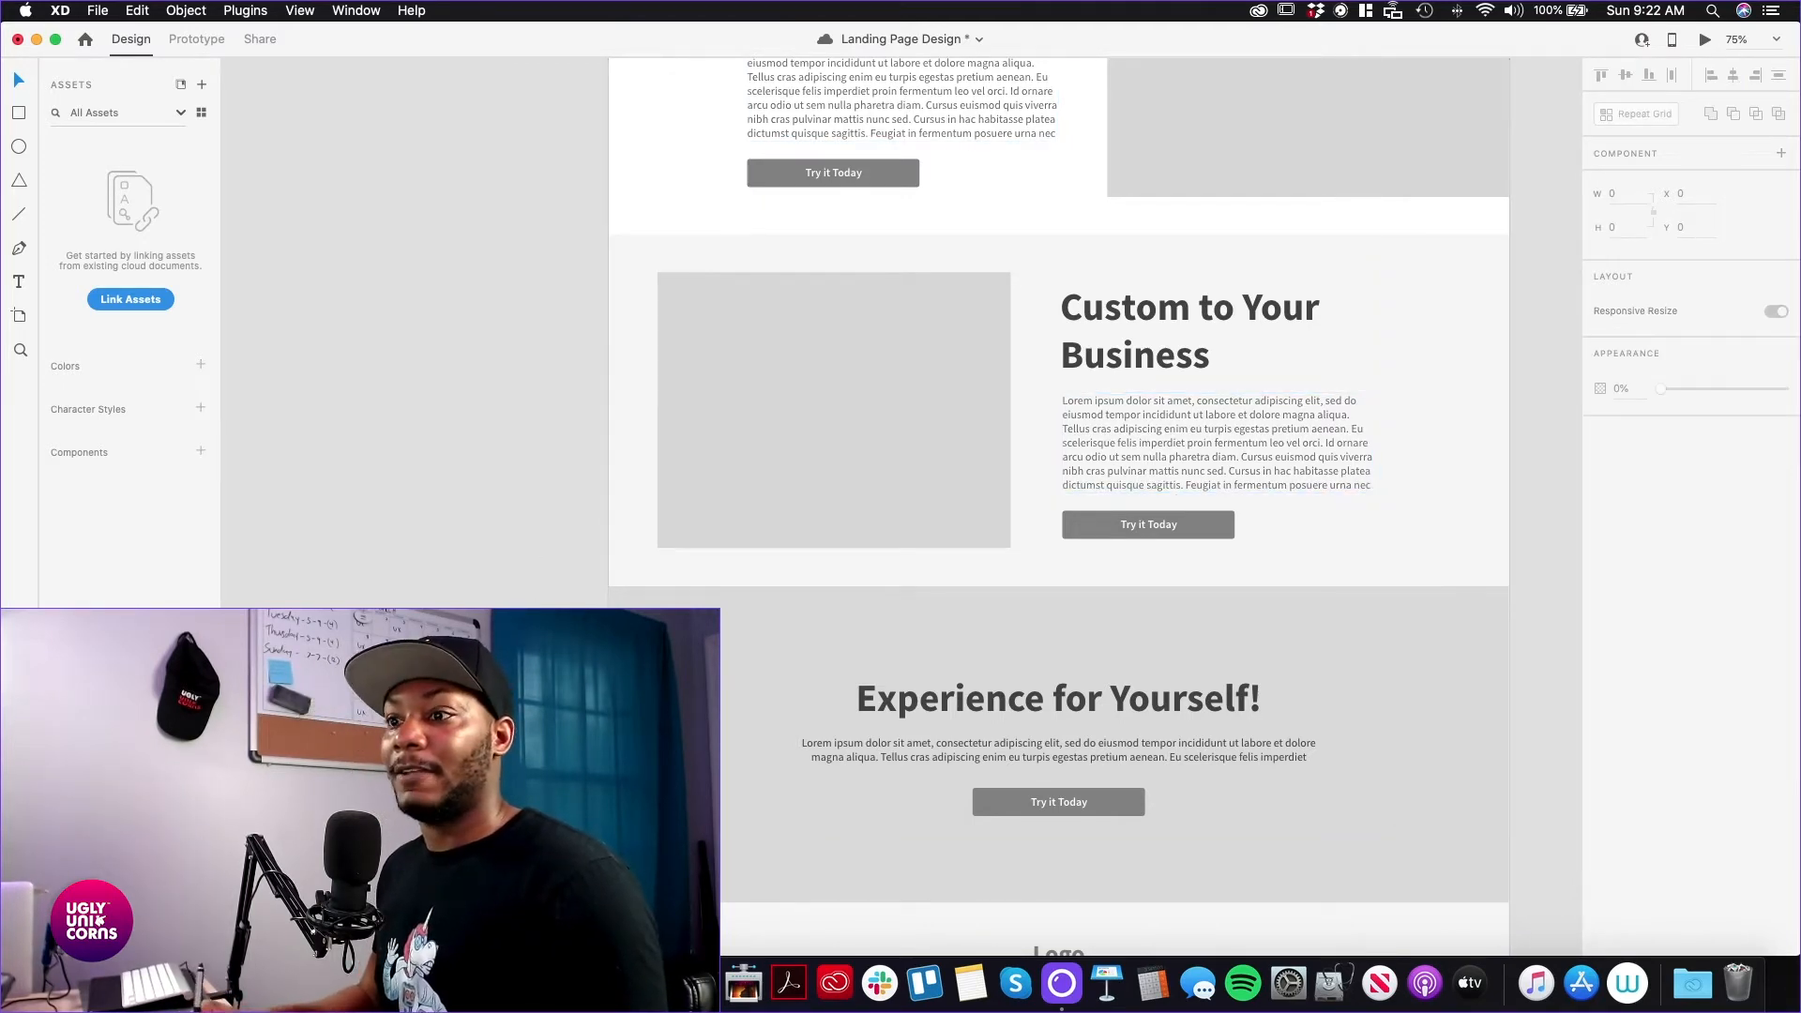
scroll(589, 495, "down", 2)
scroll(590, 494, "up", 10)
scroll(623, 497, "up", 10)
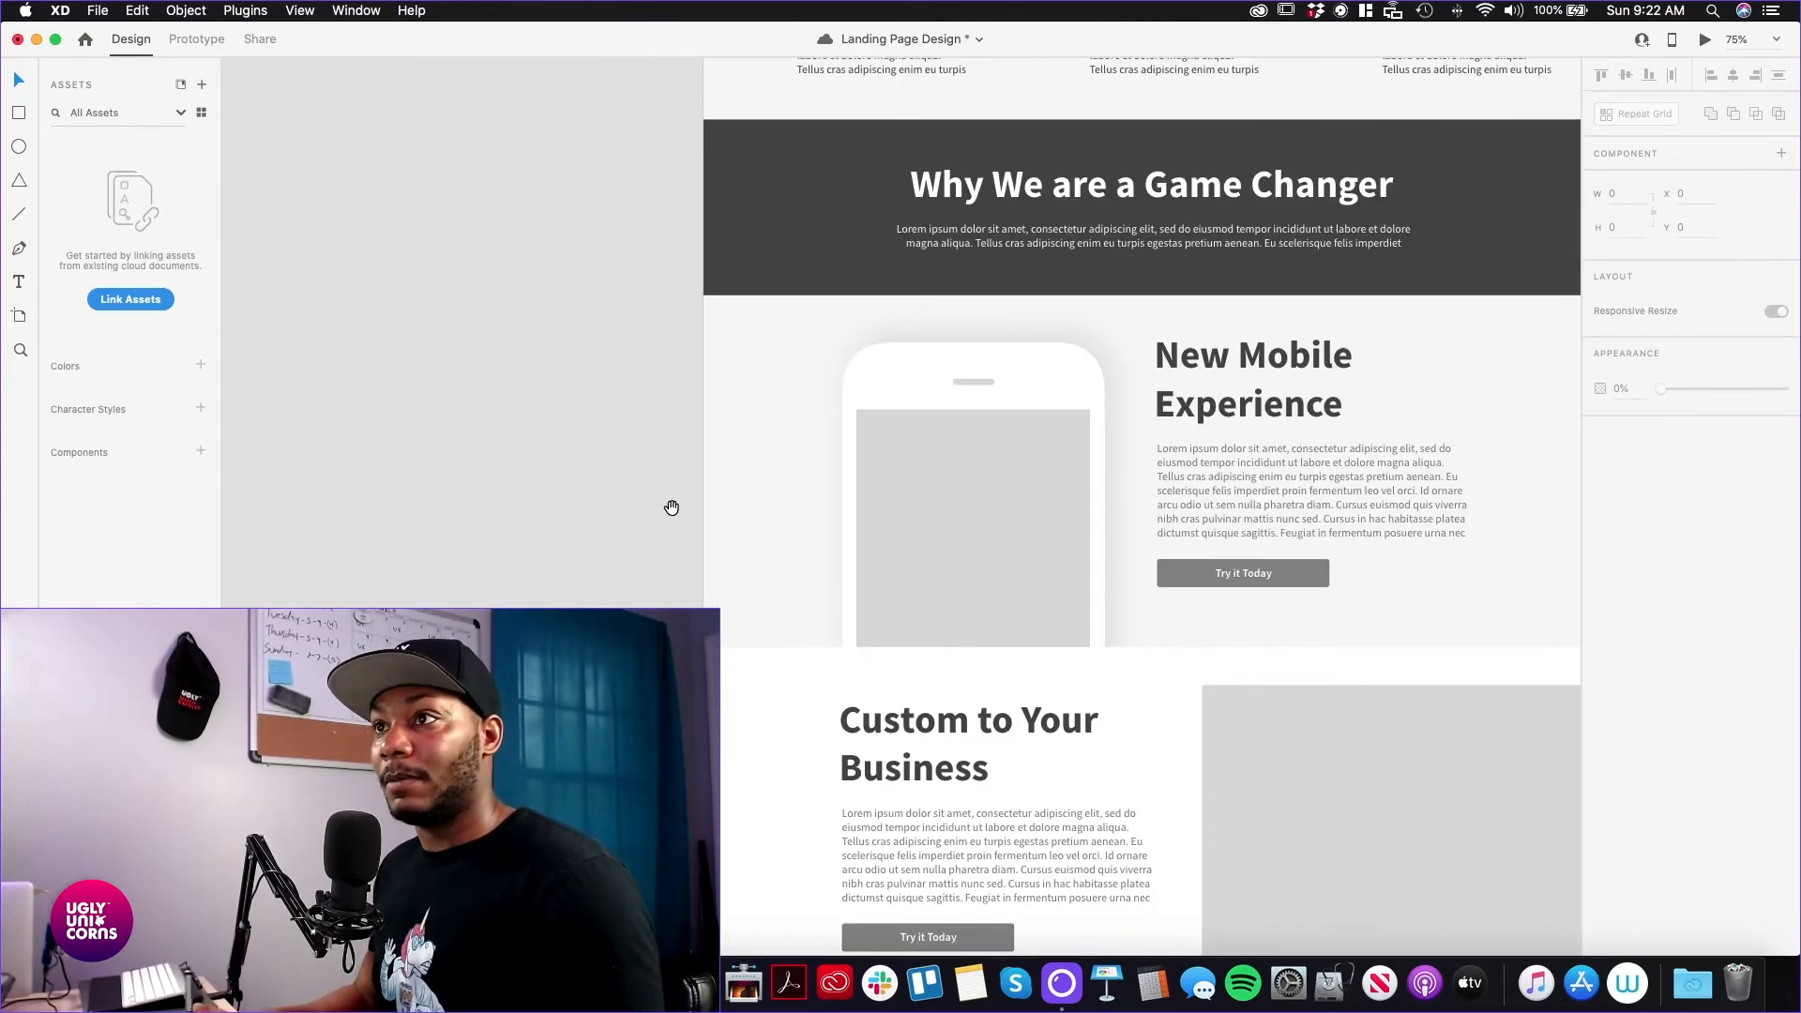
scroll(629, 466, "up", 2)
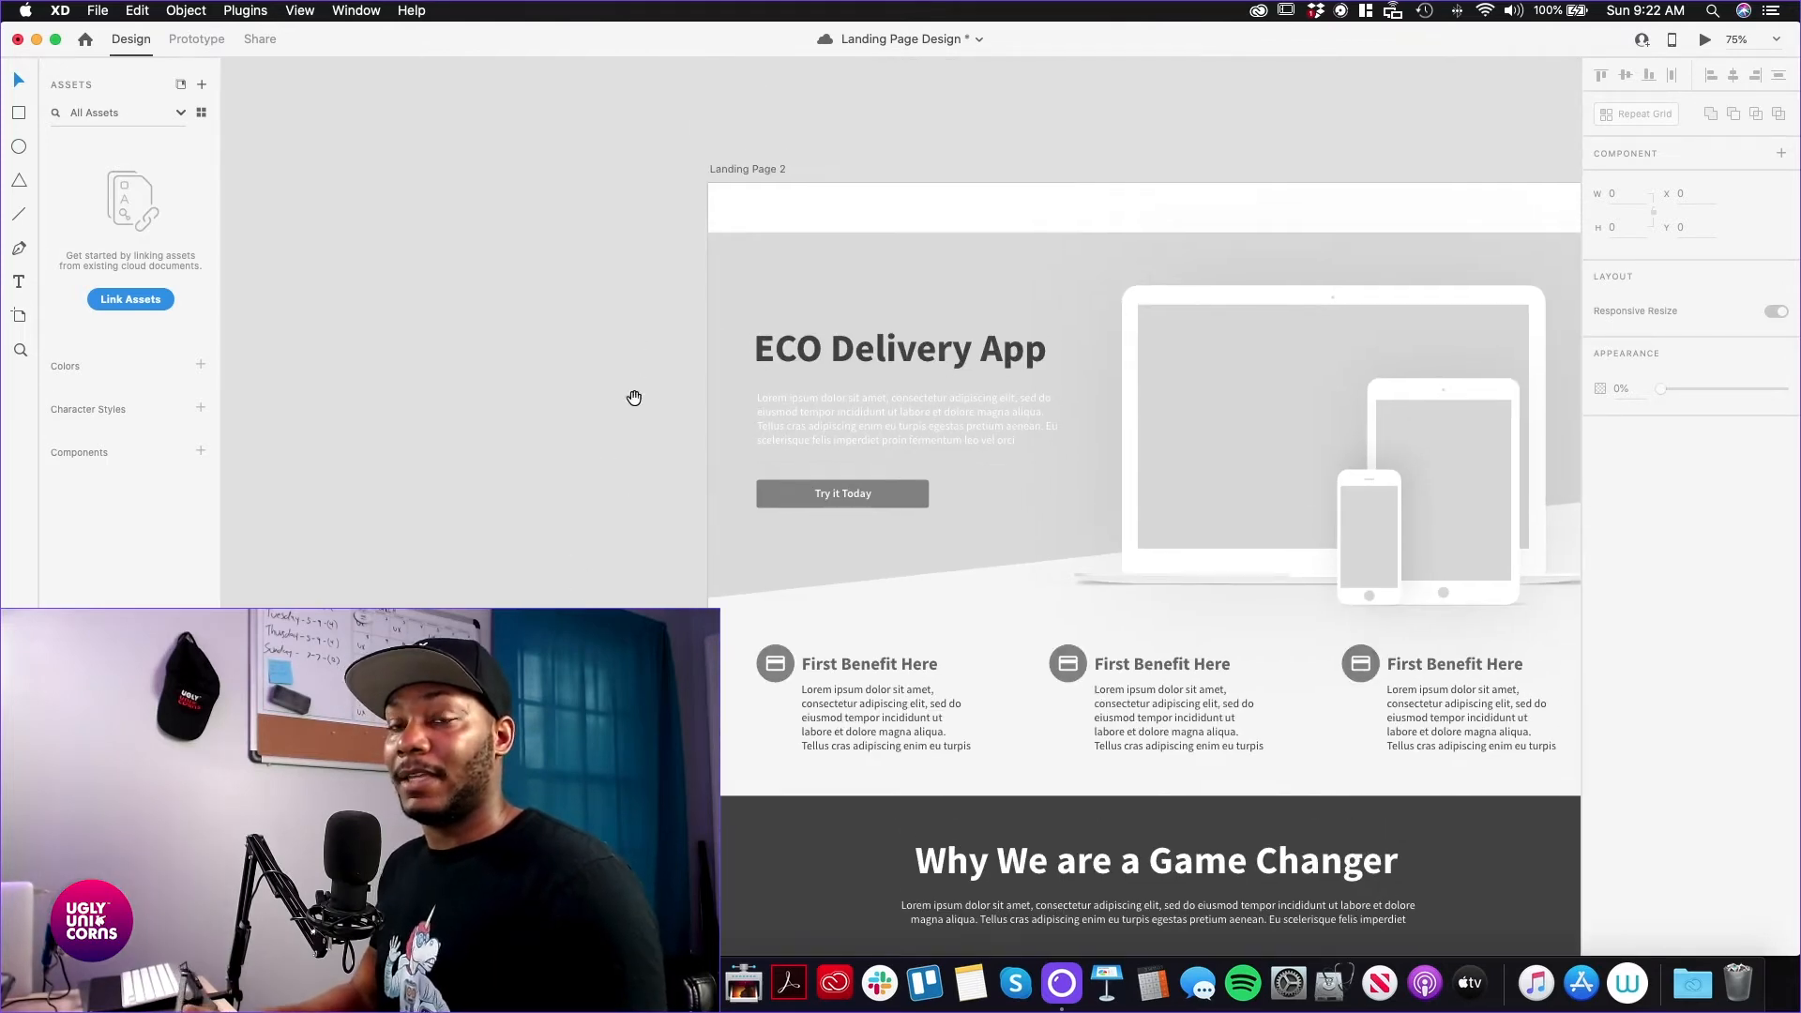
Save the fill colour #4A4A4A of the ECO Delivery App heading as a colour in the document assets
left_click_drag(345, 442, 606, 360)
scroll(657, 356, "right", 5)
scroll(657, 356, "up", 1)
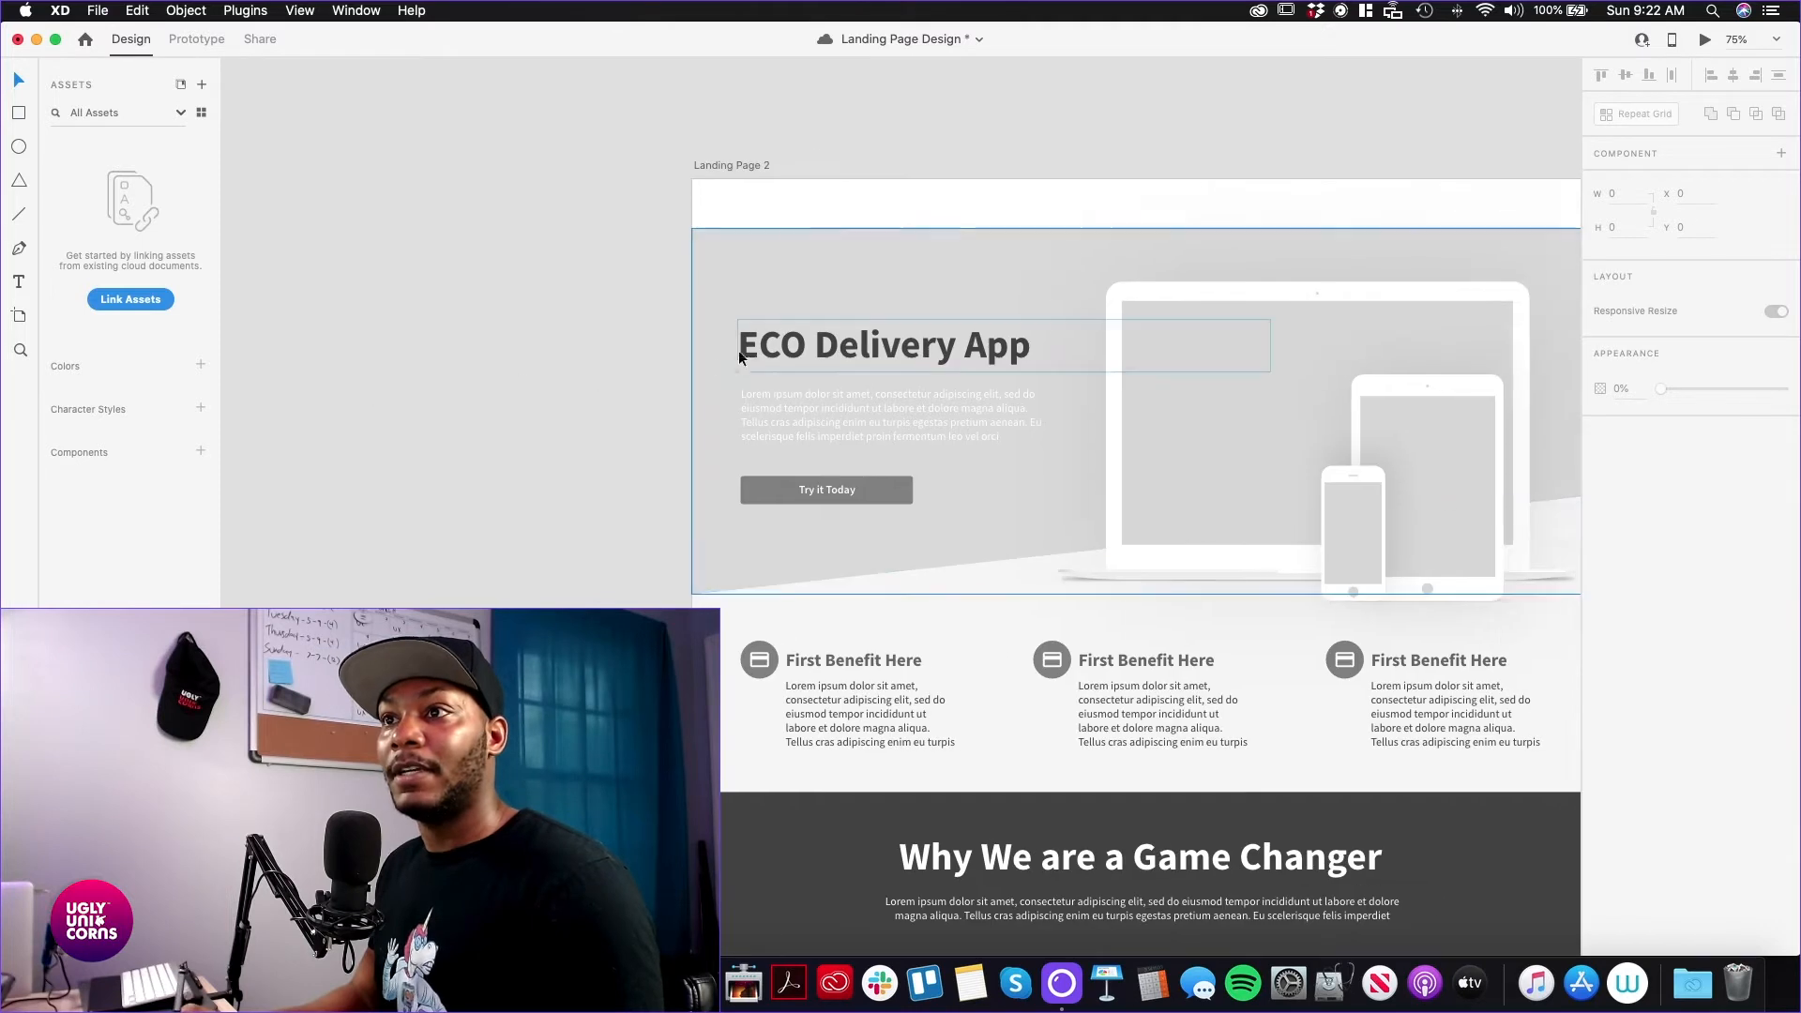
left_click(797, 347)
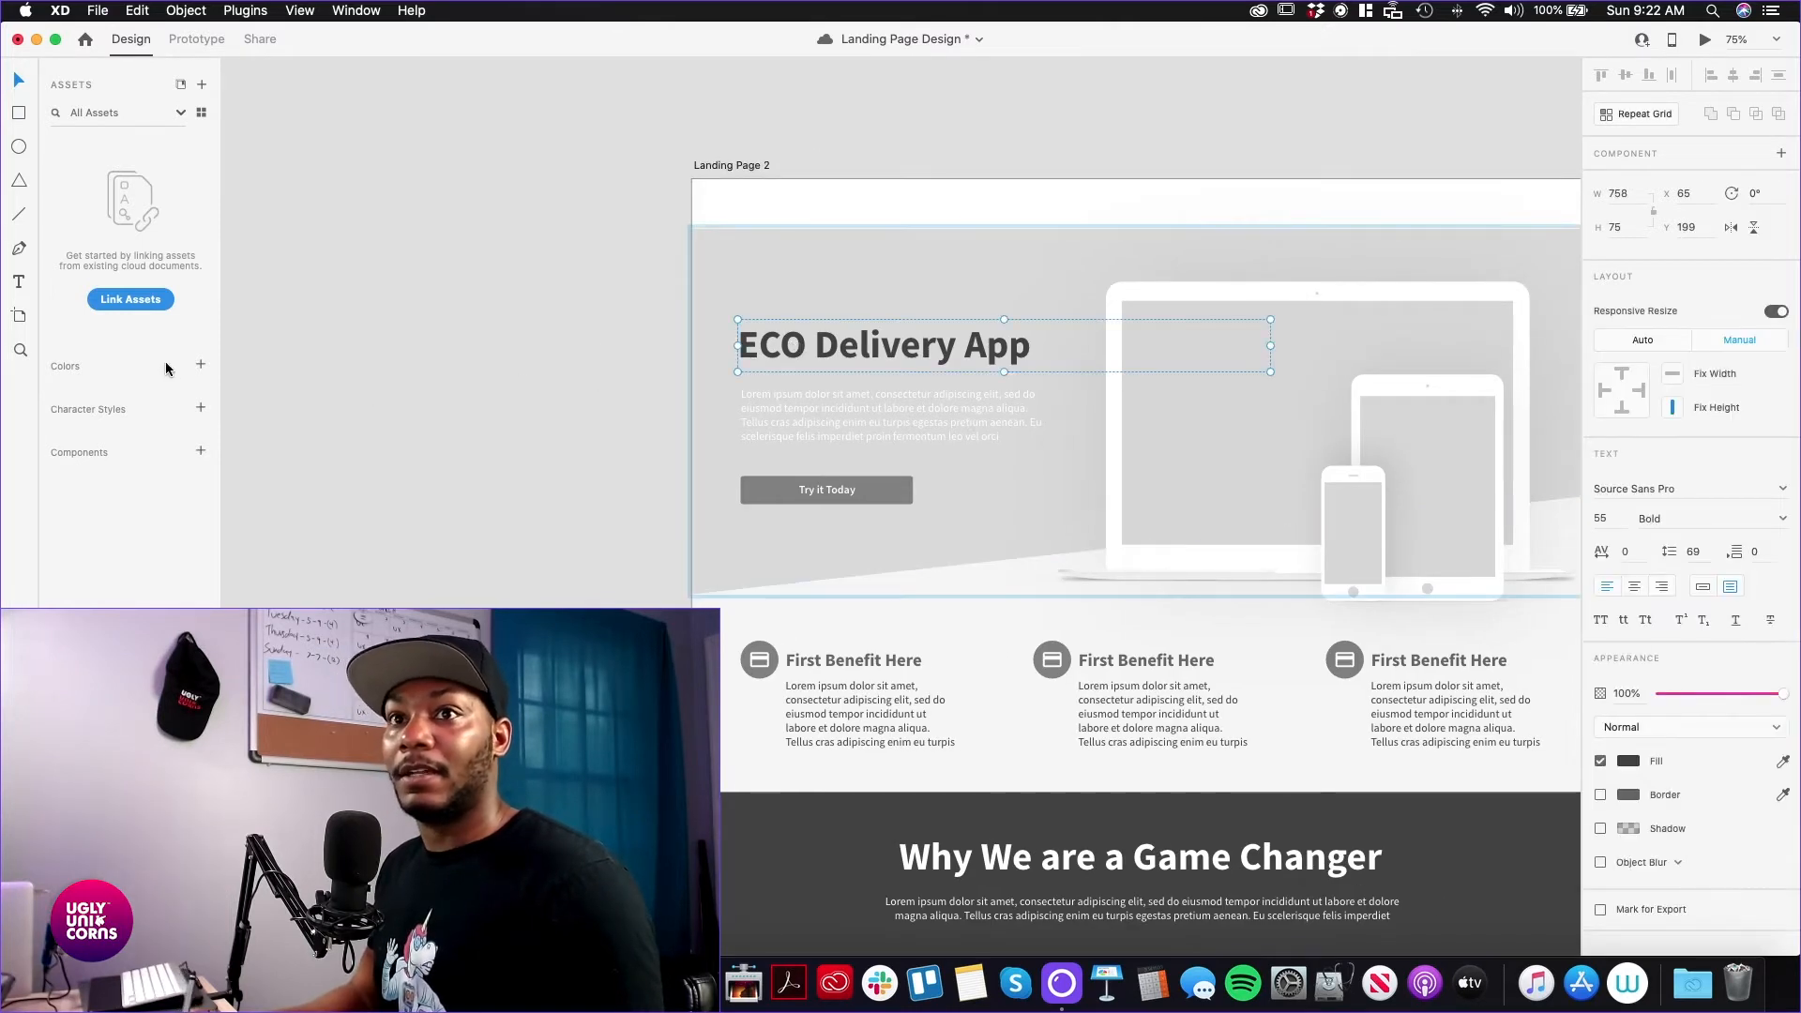
left_click(200, 365)
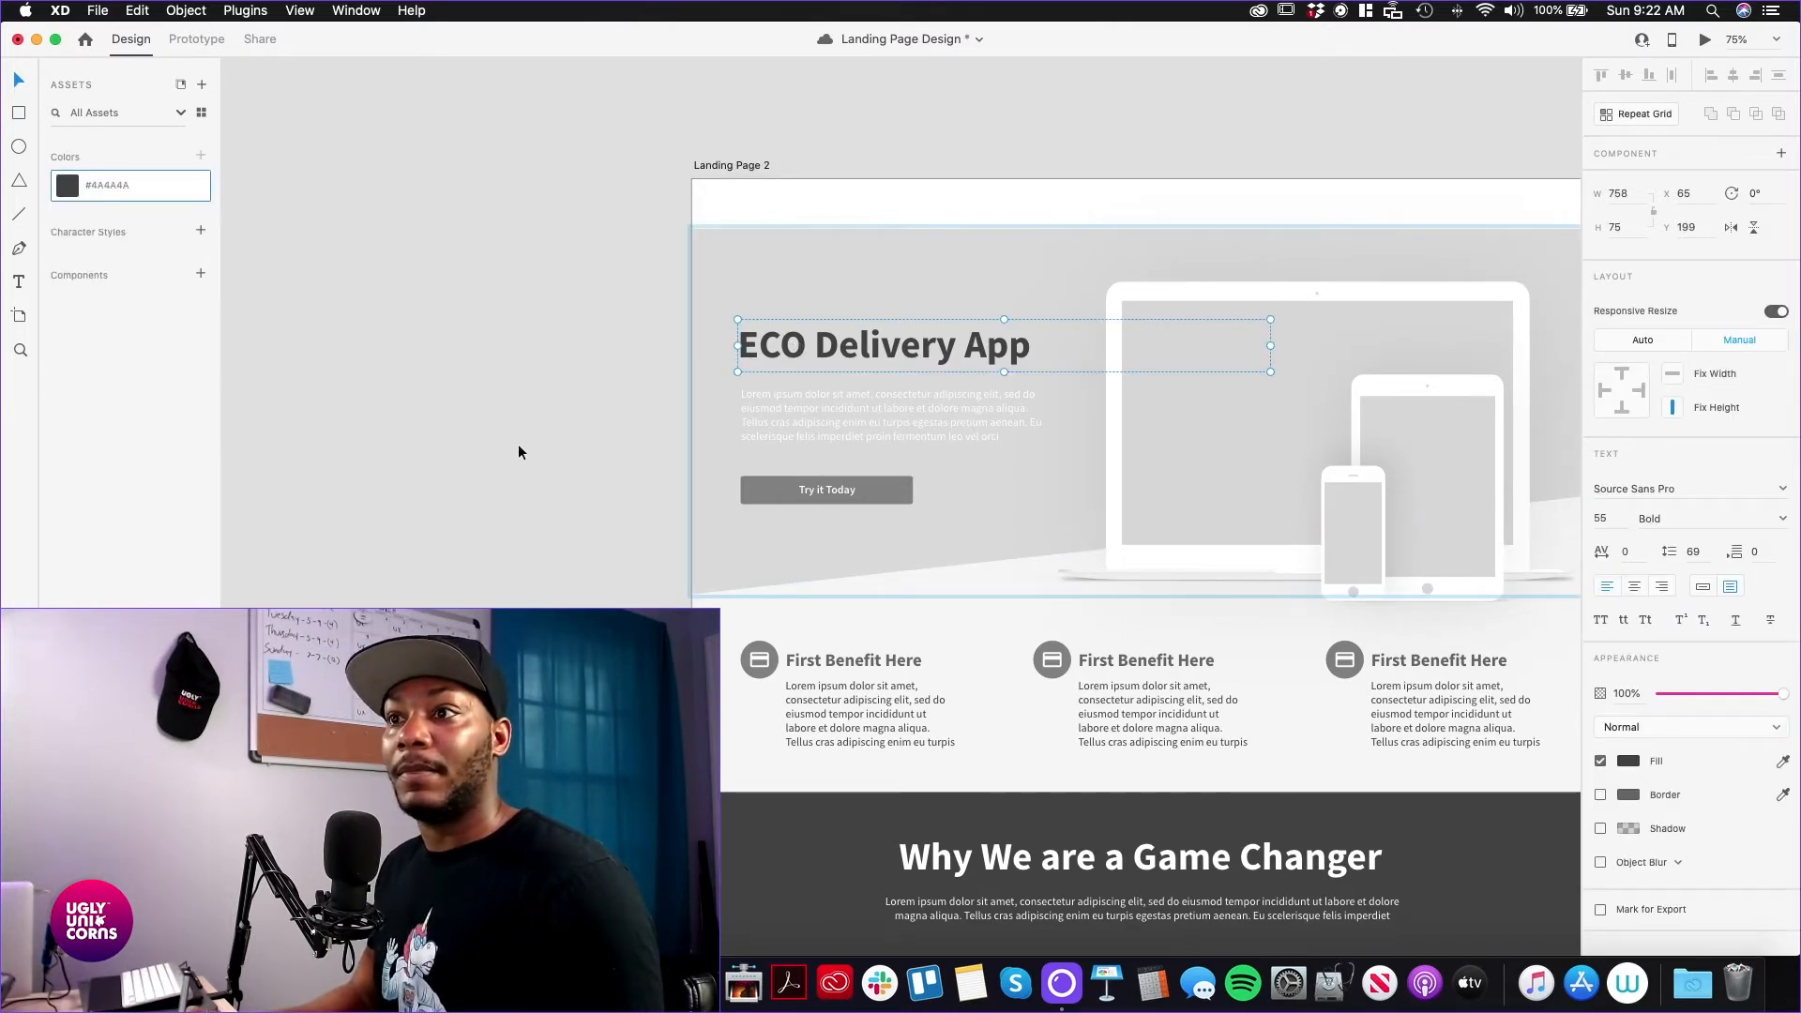
Save the fill colour #8B8B8B of the Try it Today button under the ECO Delivery App heading as a colour asset
left_click(907, 489)
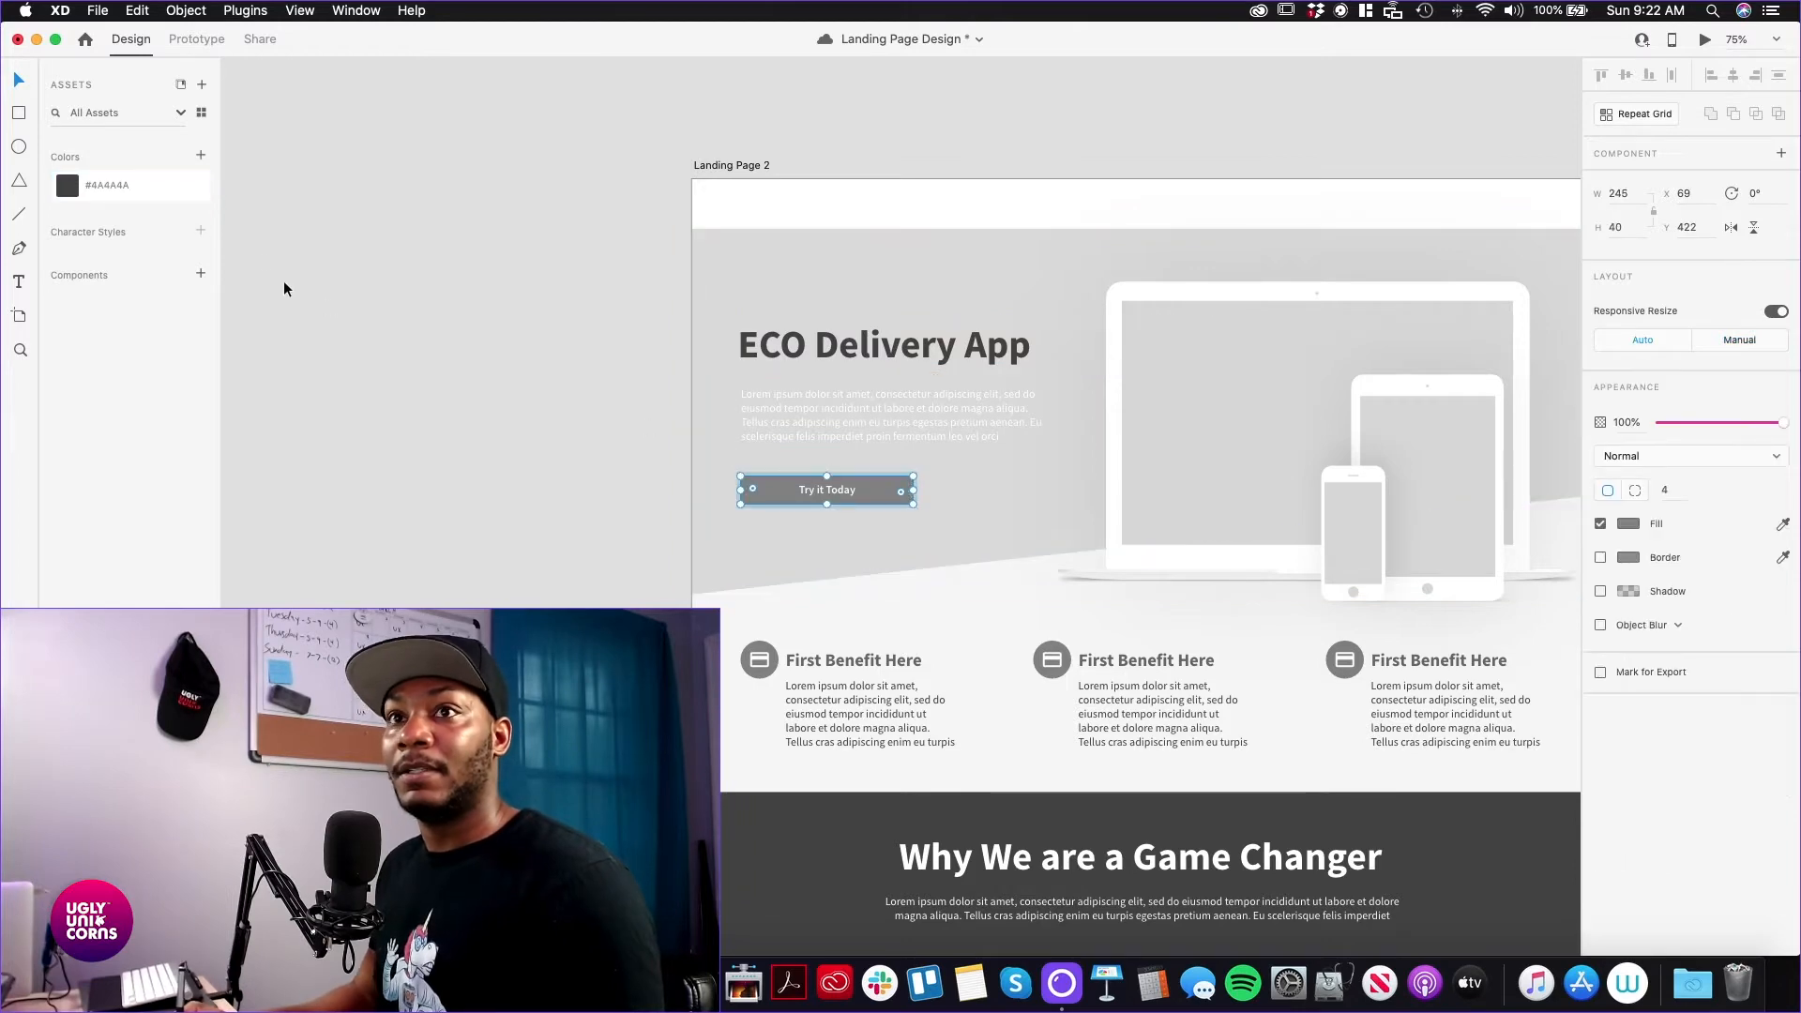
left_click(199, 157)
left_click(459, 562)
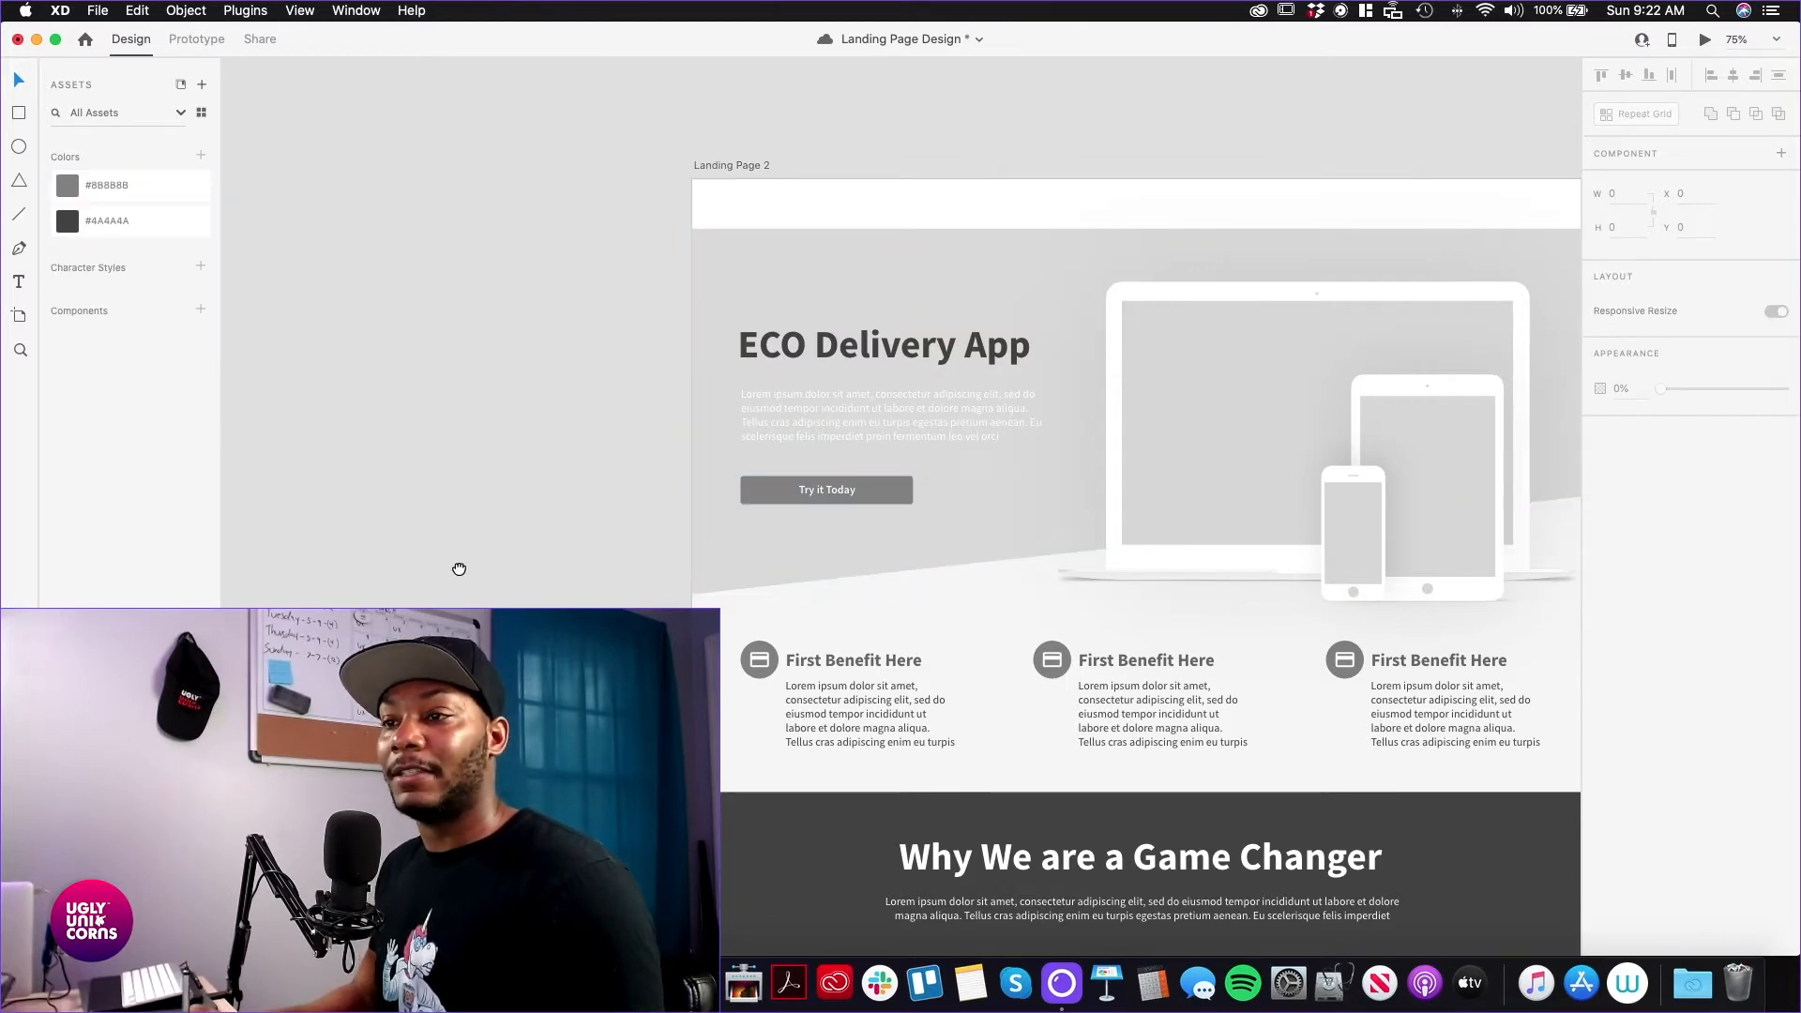
Select the three First Benefit Here headings together and apply the saved dark grey #4A4A4A to them
scroll(450, 488, "down", 5)
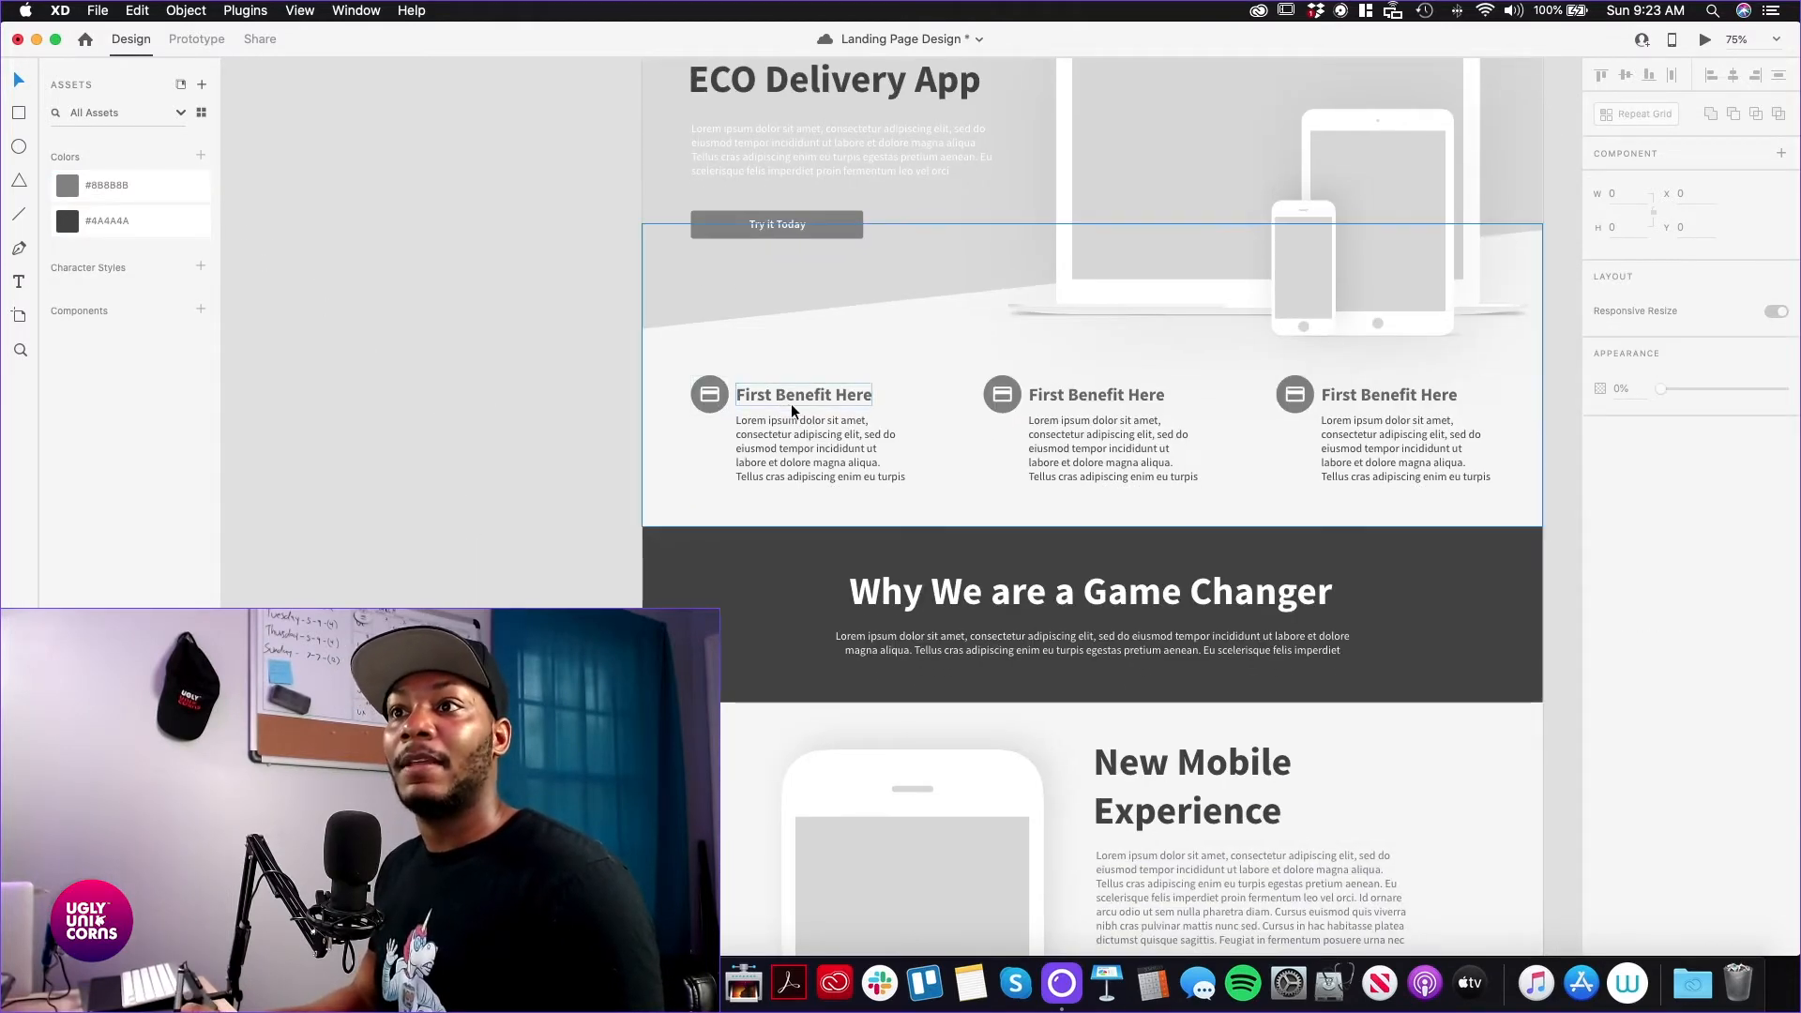
left_click_drag(531, 413, 706, 484)
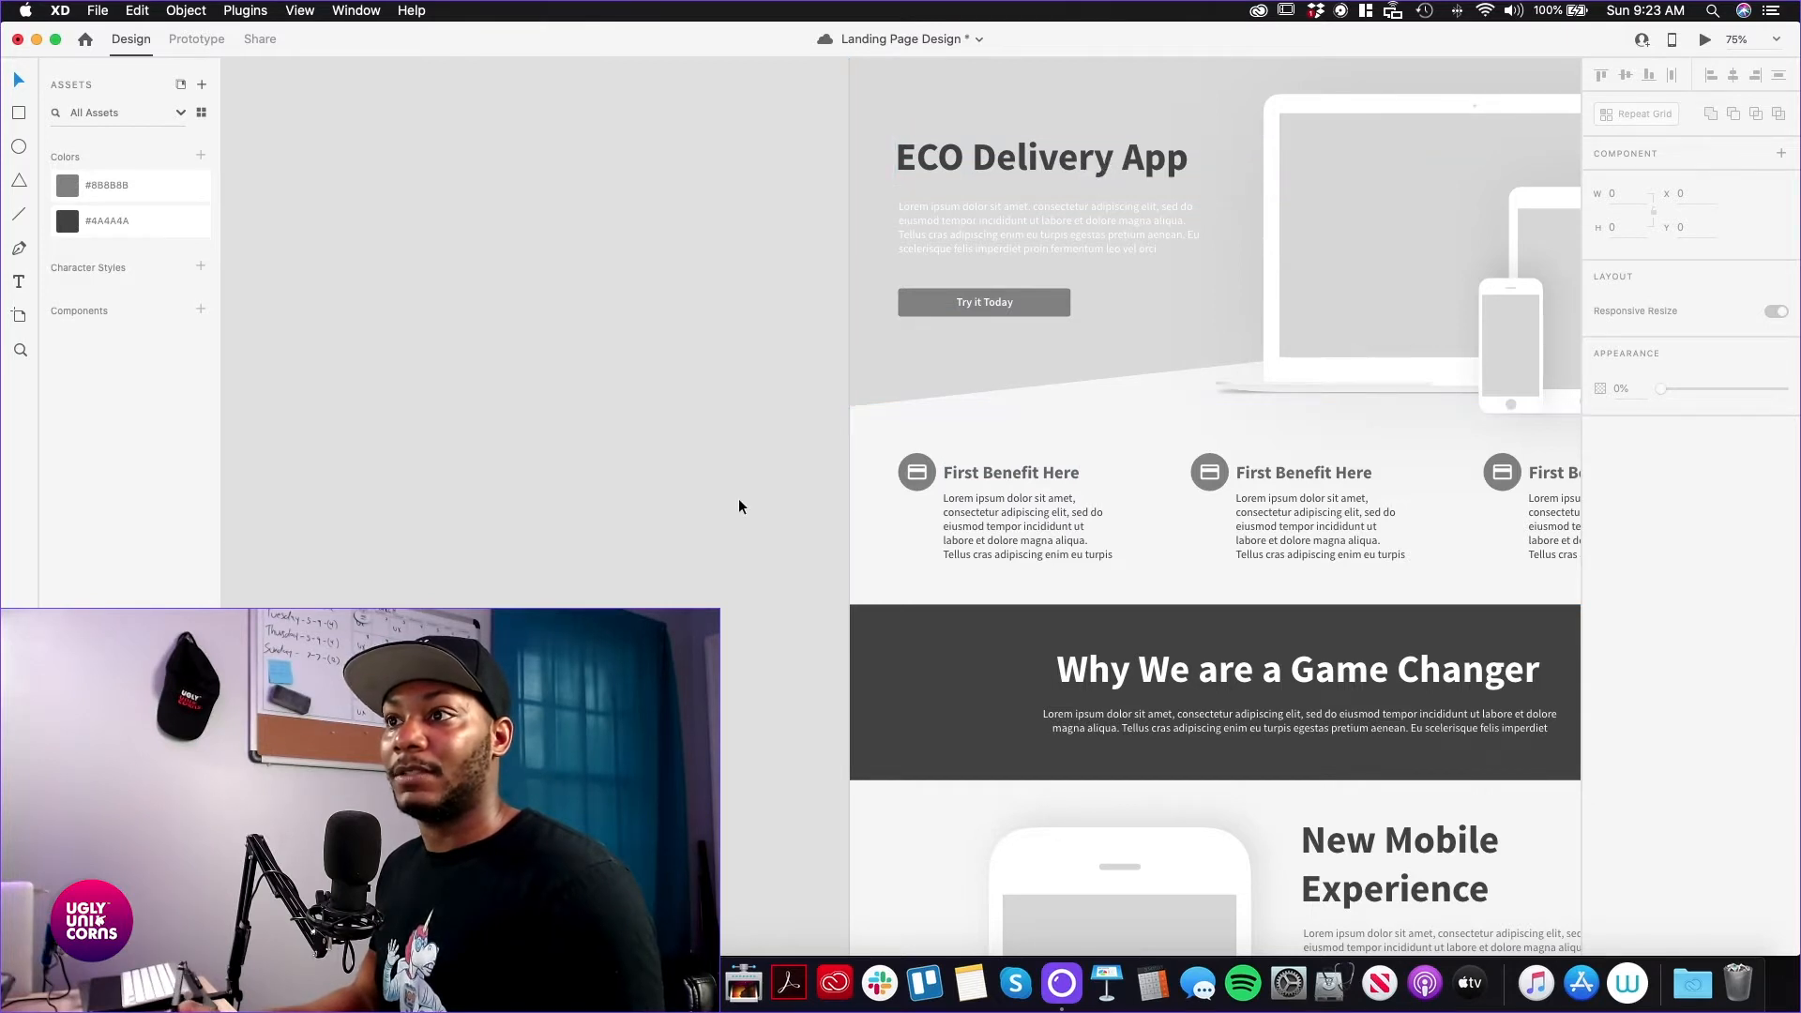
left_click(1057, 483)
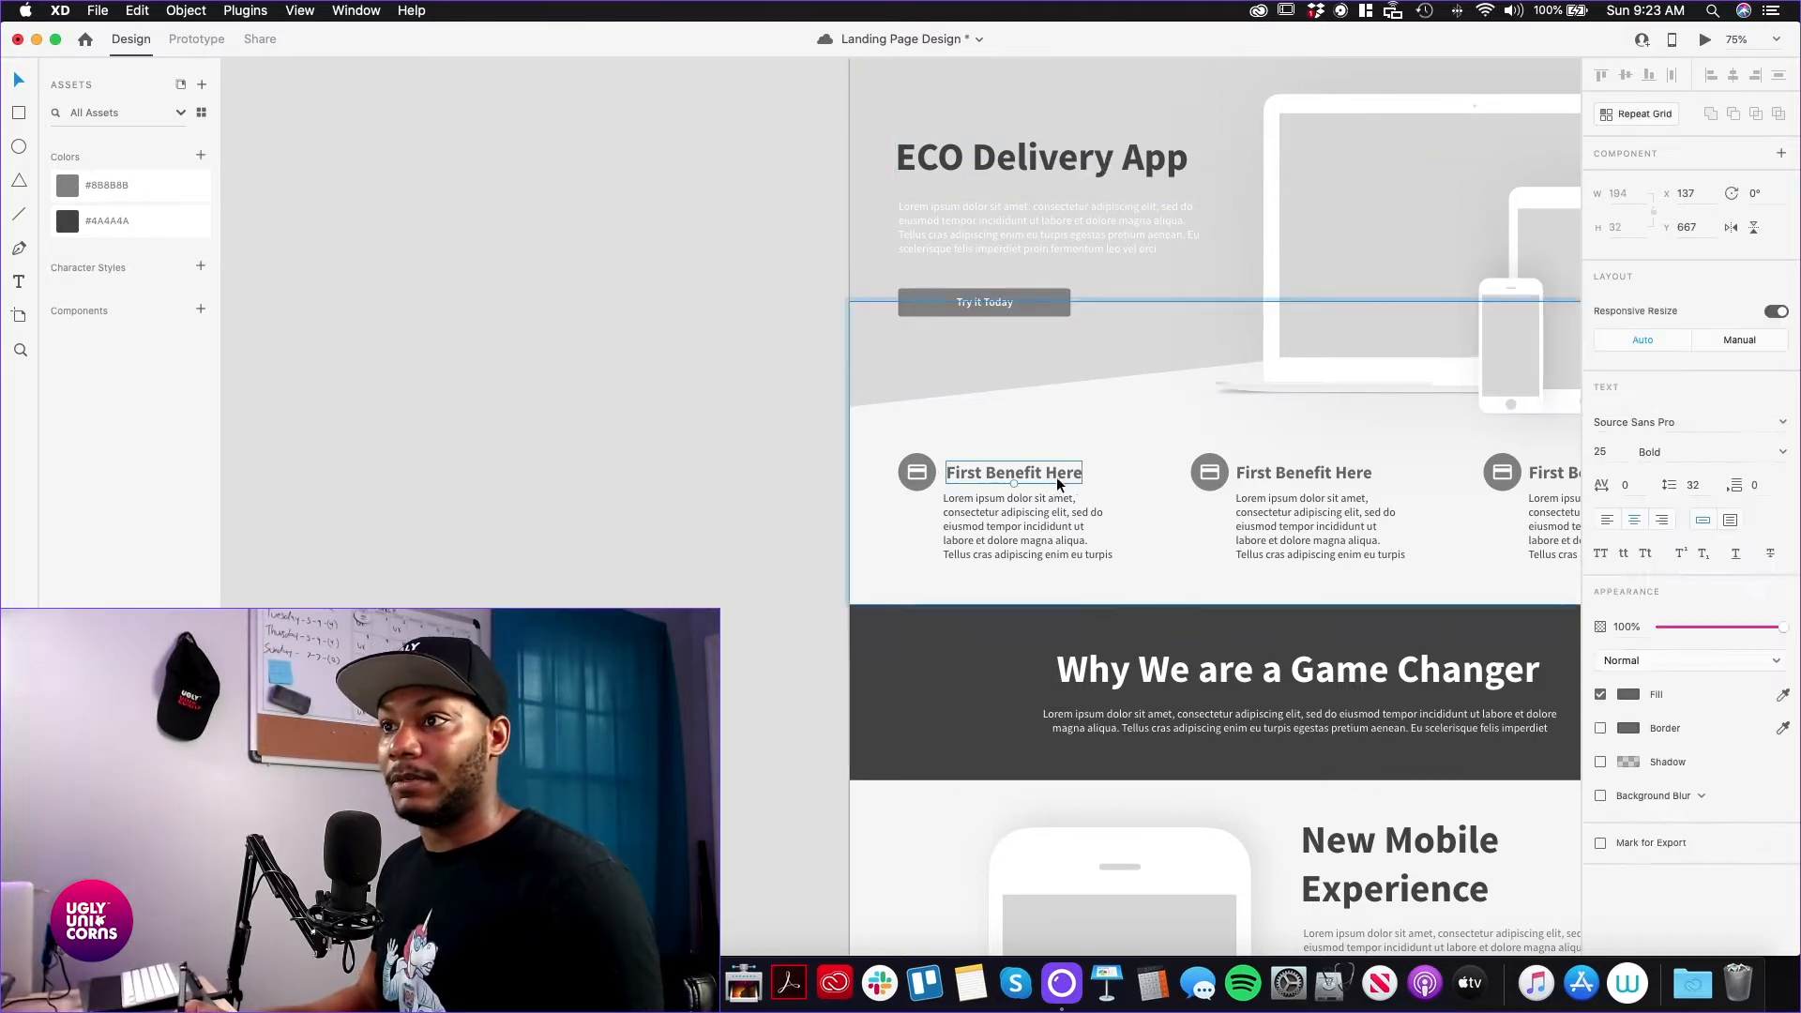
left_click(1266, 473, "shift")
left_click_drag(1350, 400, 1025, 401)
left_click(1269, 468, "shift")
left_click(75, 225)
left_click(368, 476)
Save the text colour #808080 of the paragraph under New Mobile Experience as a colour asset
scroll(450, 526, "down", 3)
scroll(450, 526, "left", 2)
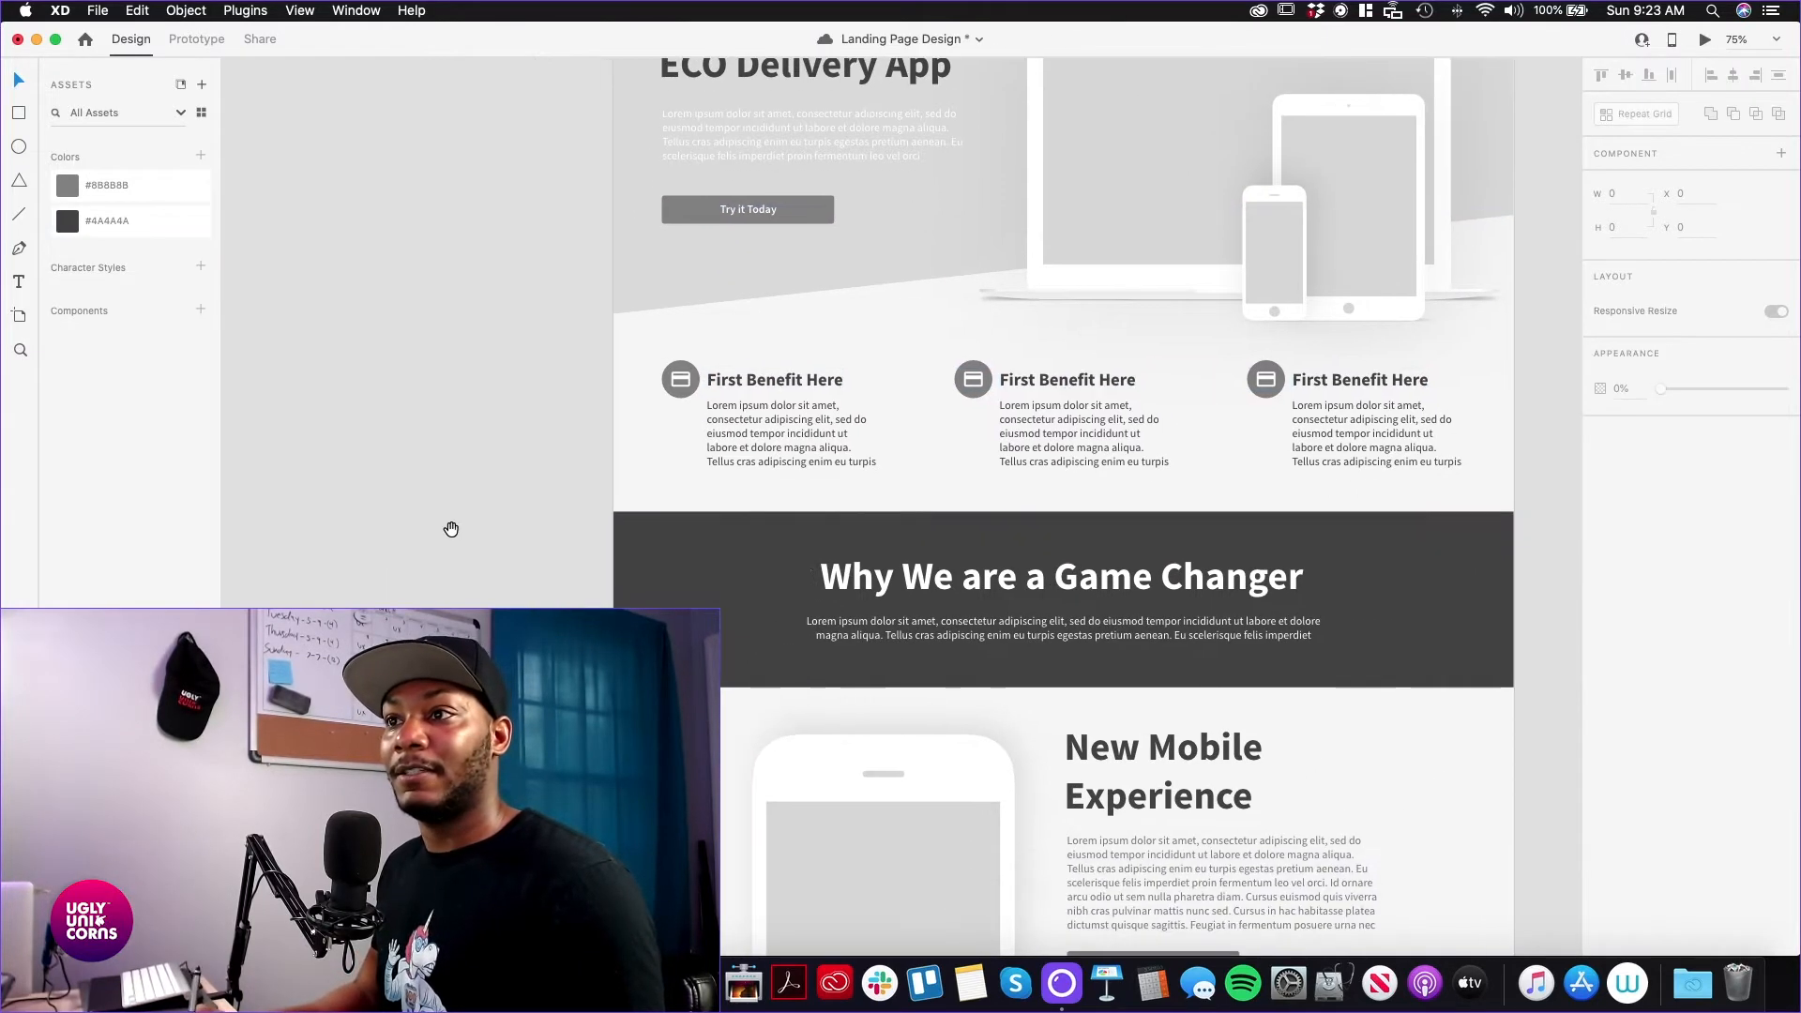
scroll(522, 554, "down", 5)
scroll(523, 554, "right", 1)
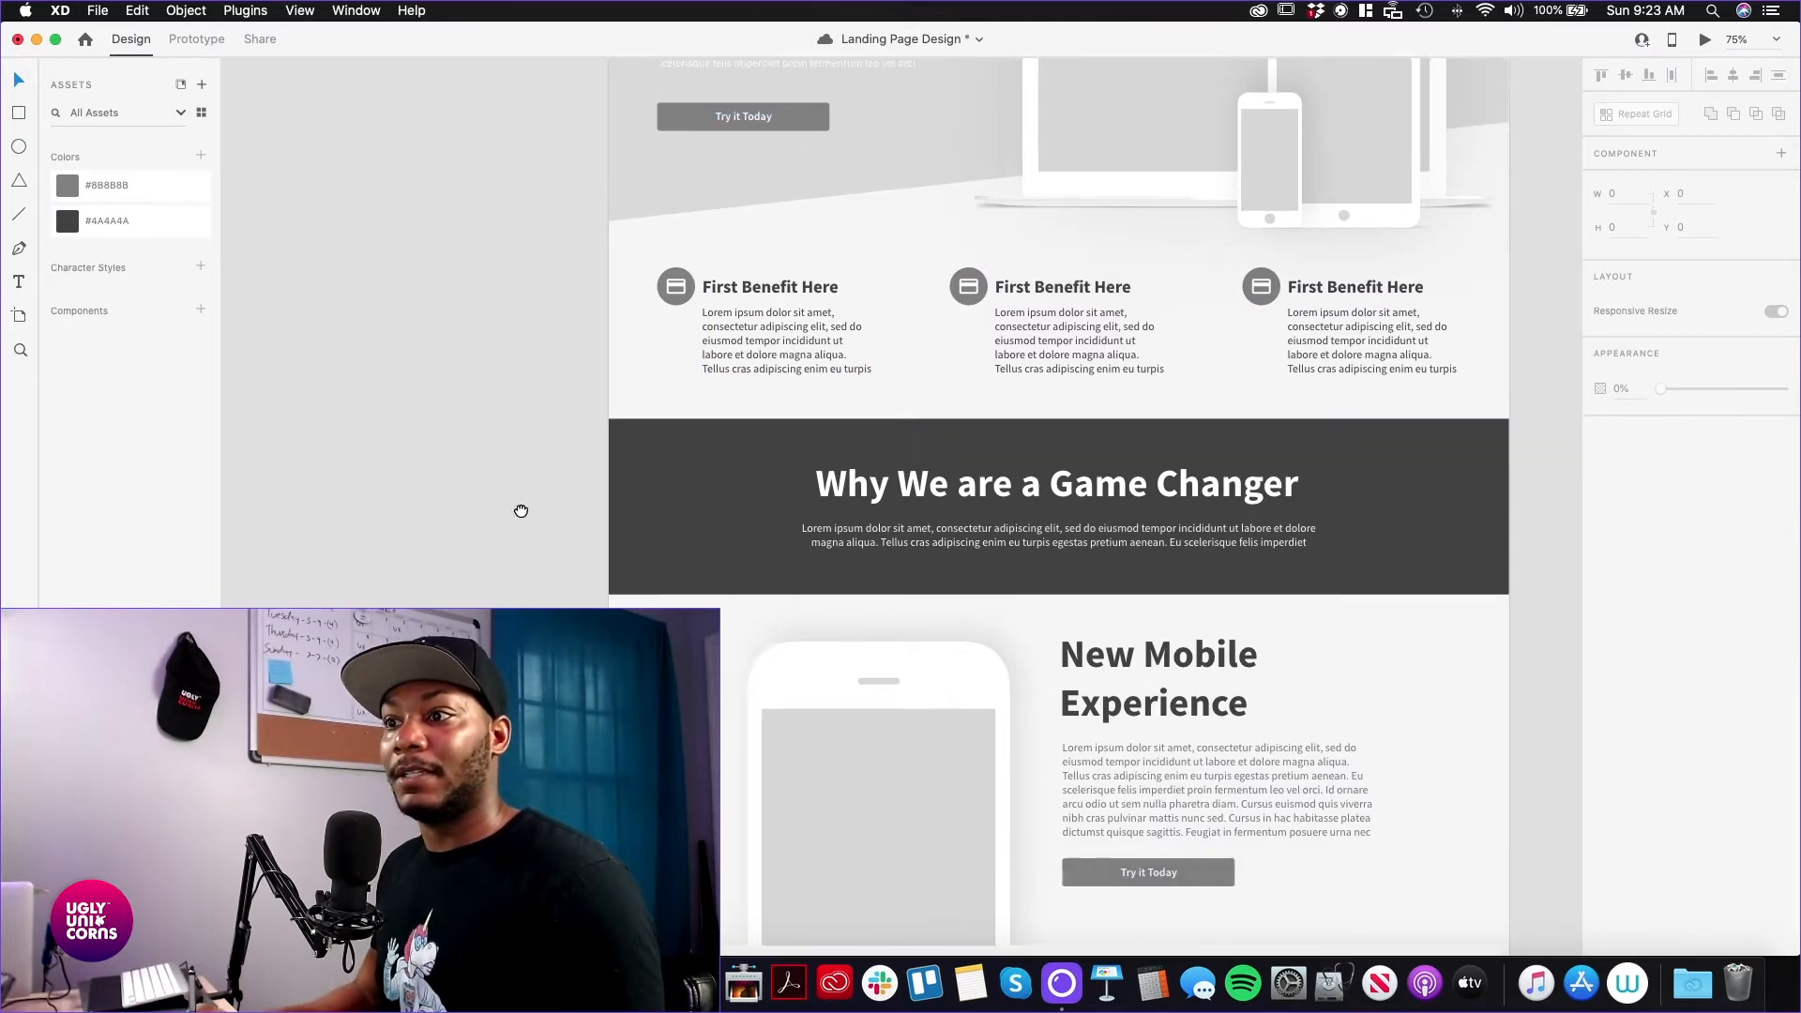
scroll(500, 470, "down", 2)
scroll(501, 471, "right", 1)
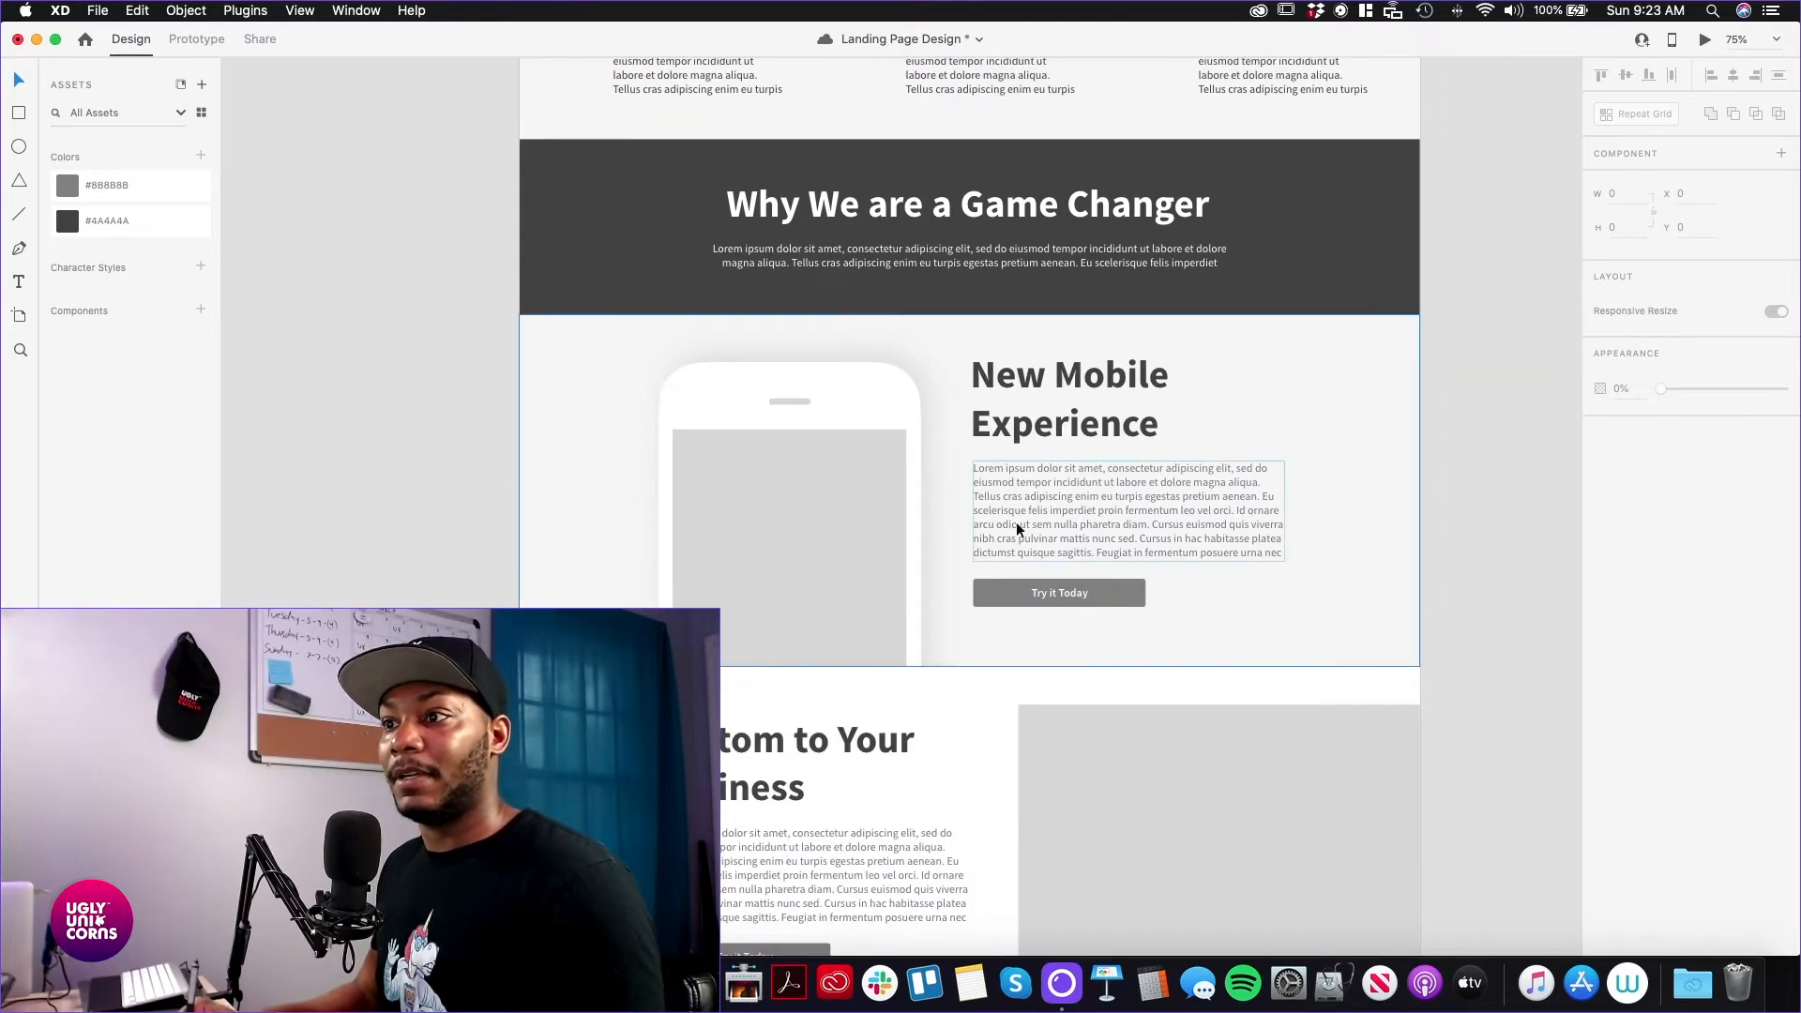
left_click(1049, 484)
left_click(199, 157)
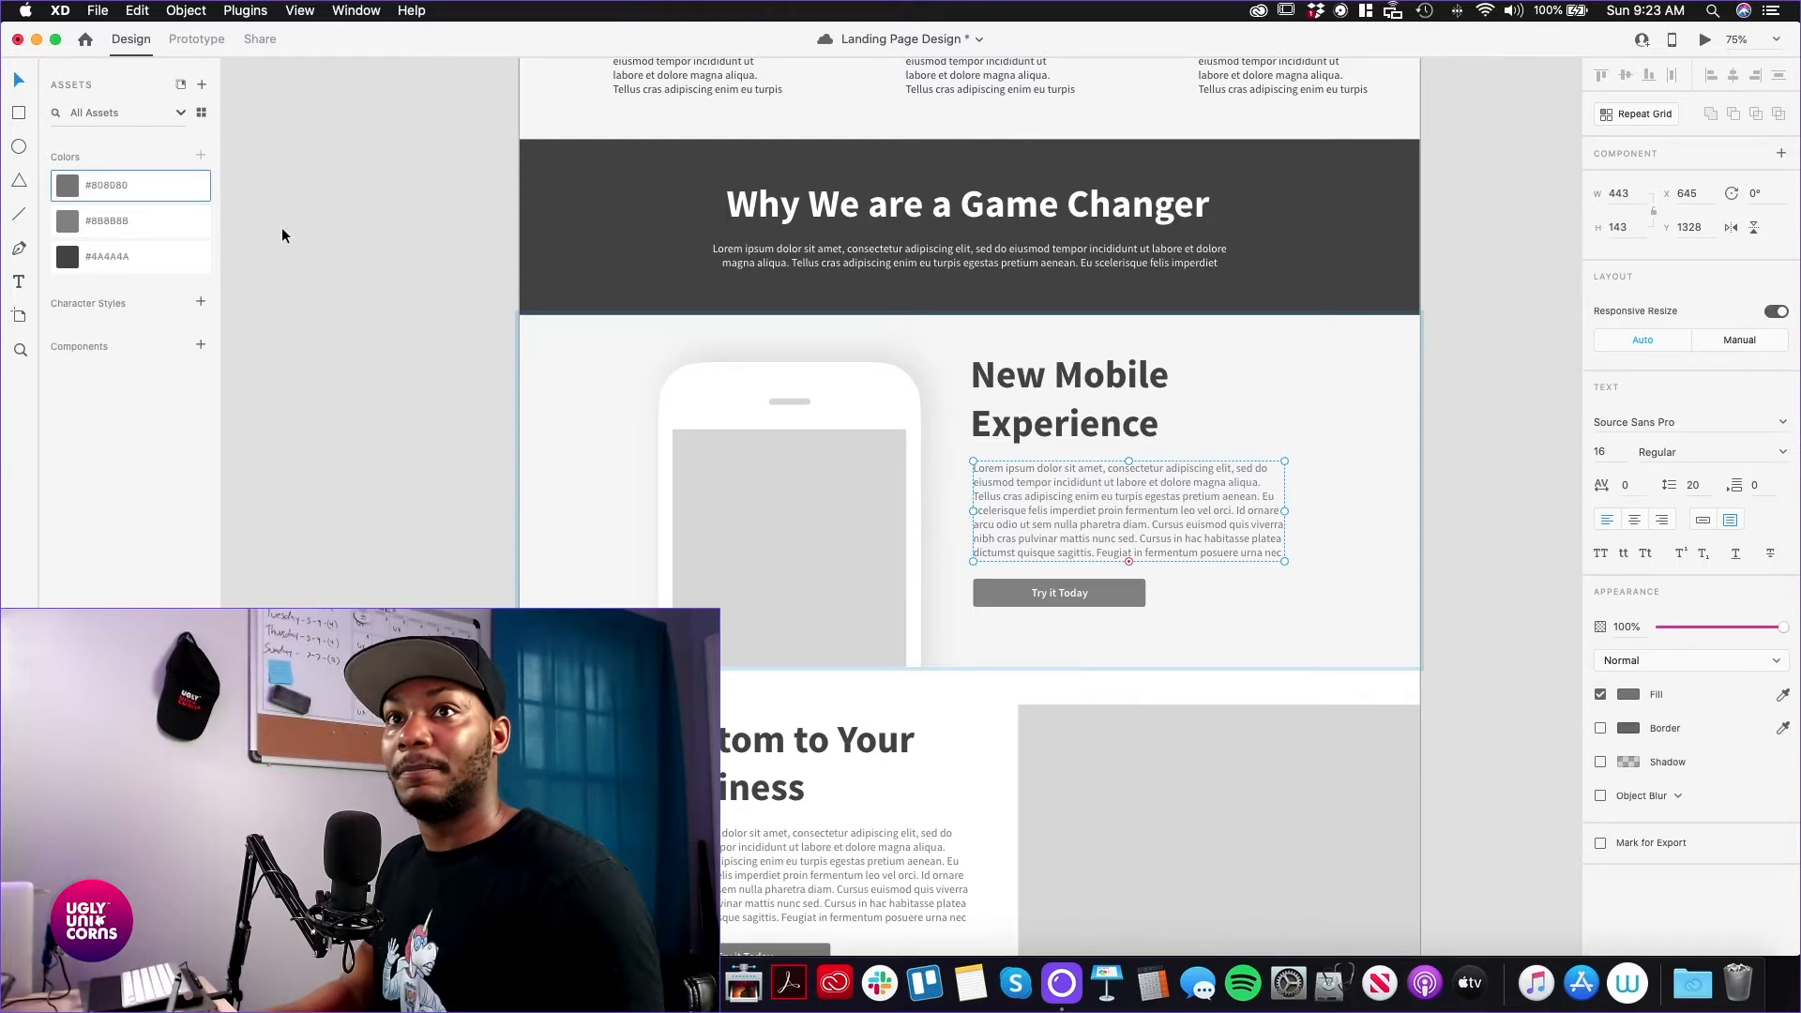
left_click(329, 209)
Select the three paragraphs under the First Benefit Here headings and apply the saved grey #808080
scroll(319, 272, "up", 3)
scroll(319, 272, "left", 1)
scroll(515, 402, "up", 3)
scroll(515, 403, "left", 1)
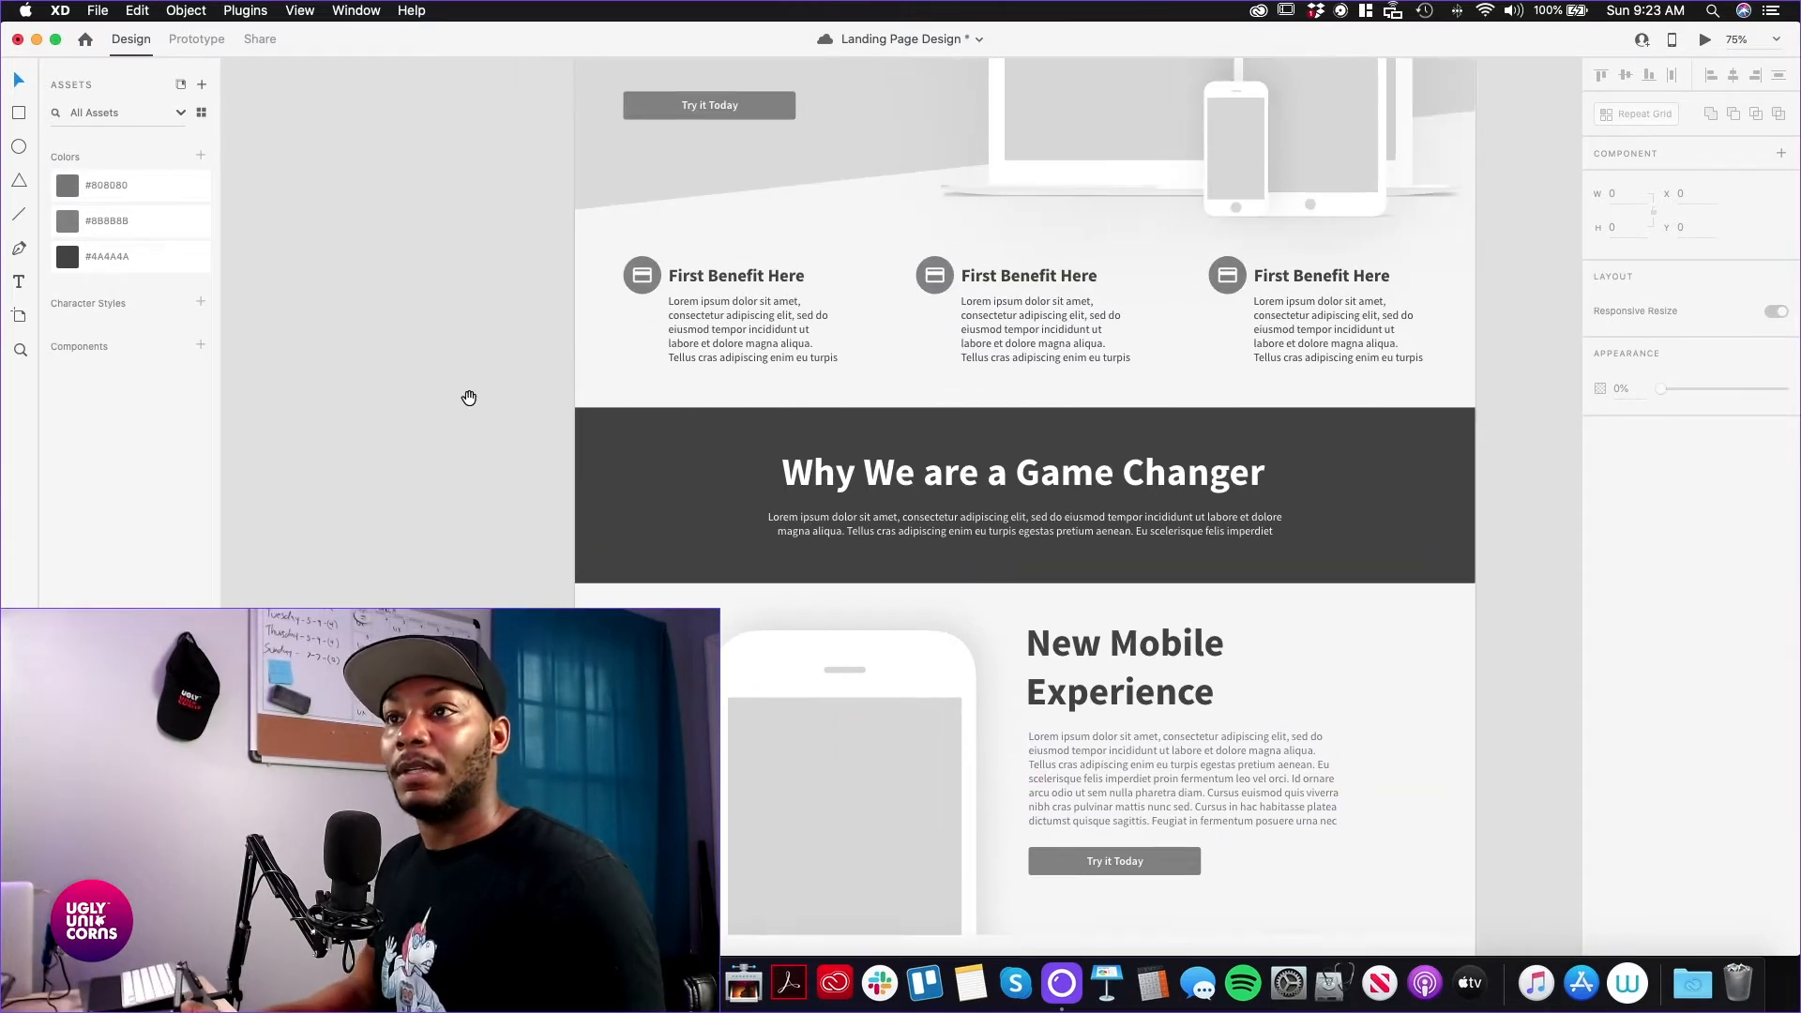
left_click(838, 404)
left_click(1106, 406, "shift")
left_click(1360, 406, "shift")
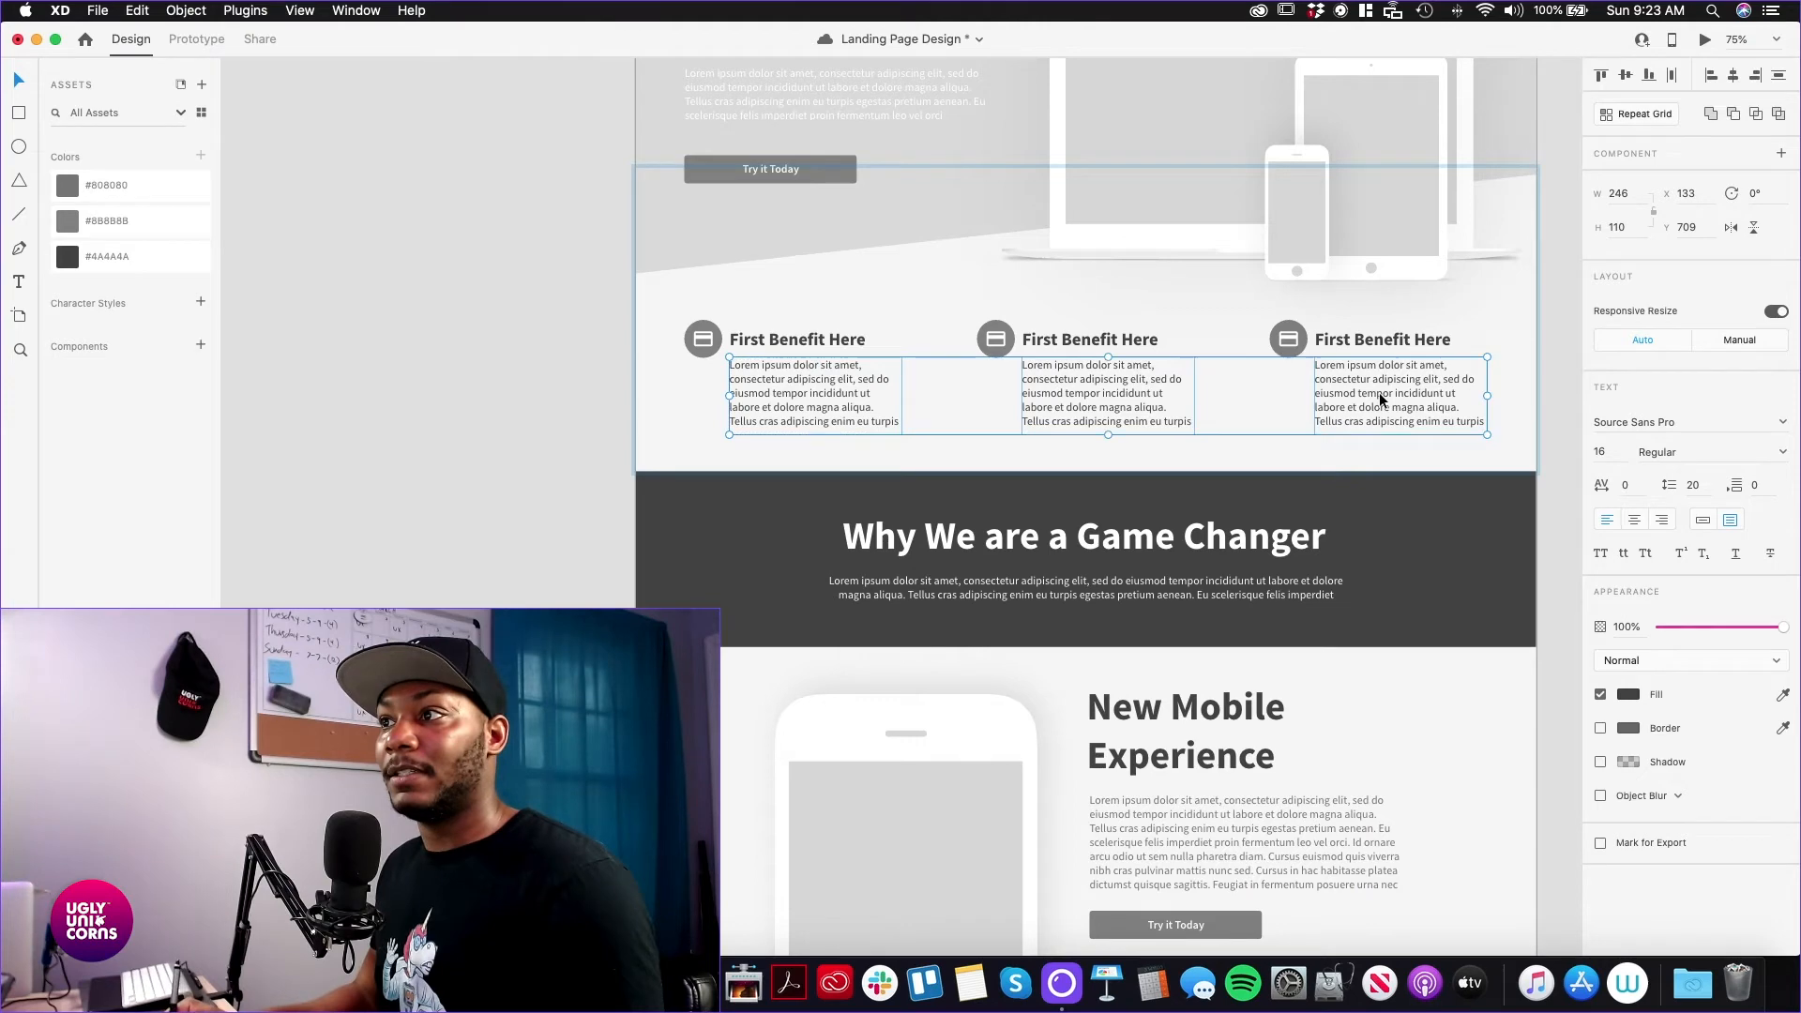
left_click(129, 185)
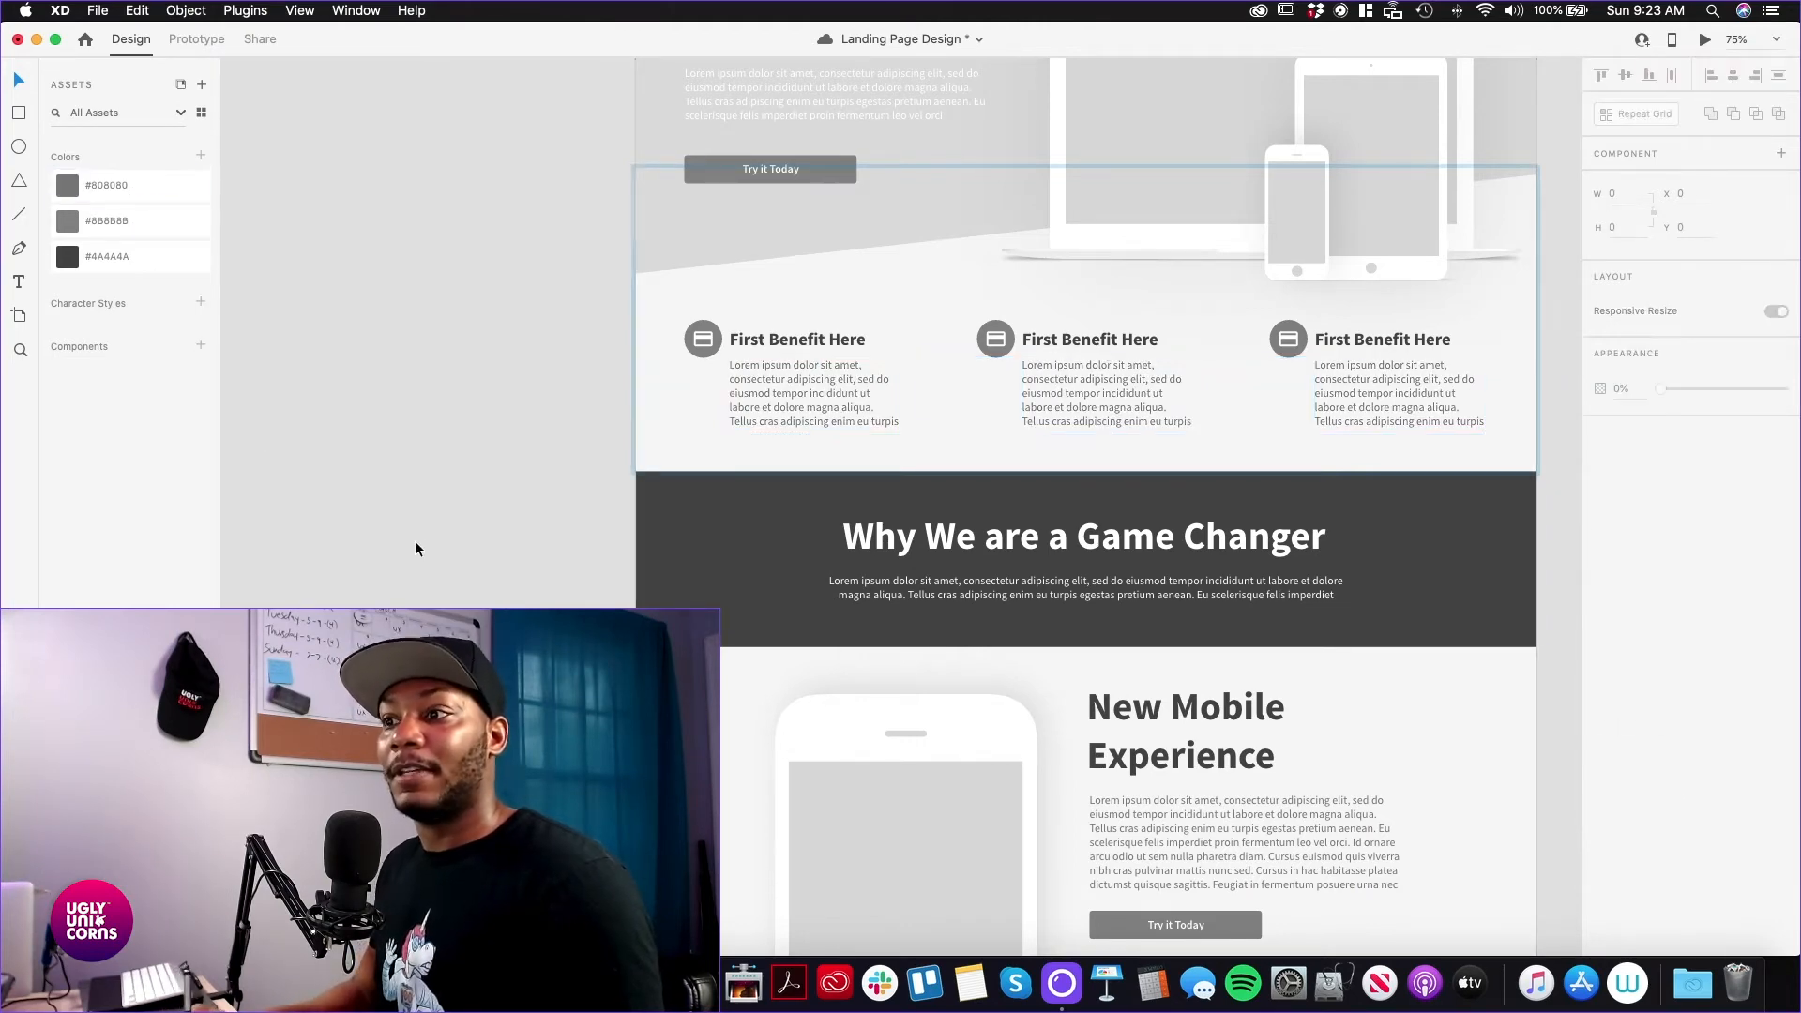
left_click(414, 541)
Check the text fill colour of the body paragraphs in both Custom to Your Business sections
scroll(531, 442, "down", 3)
scroll(531, 442, "down", 9)
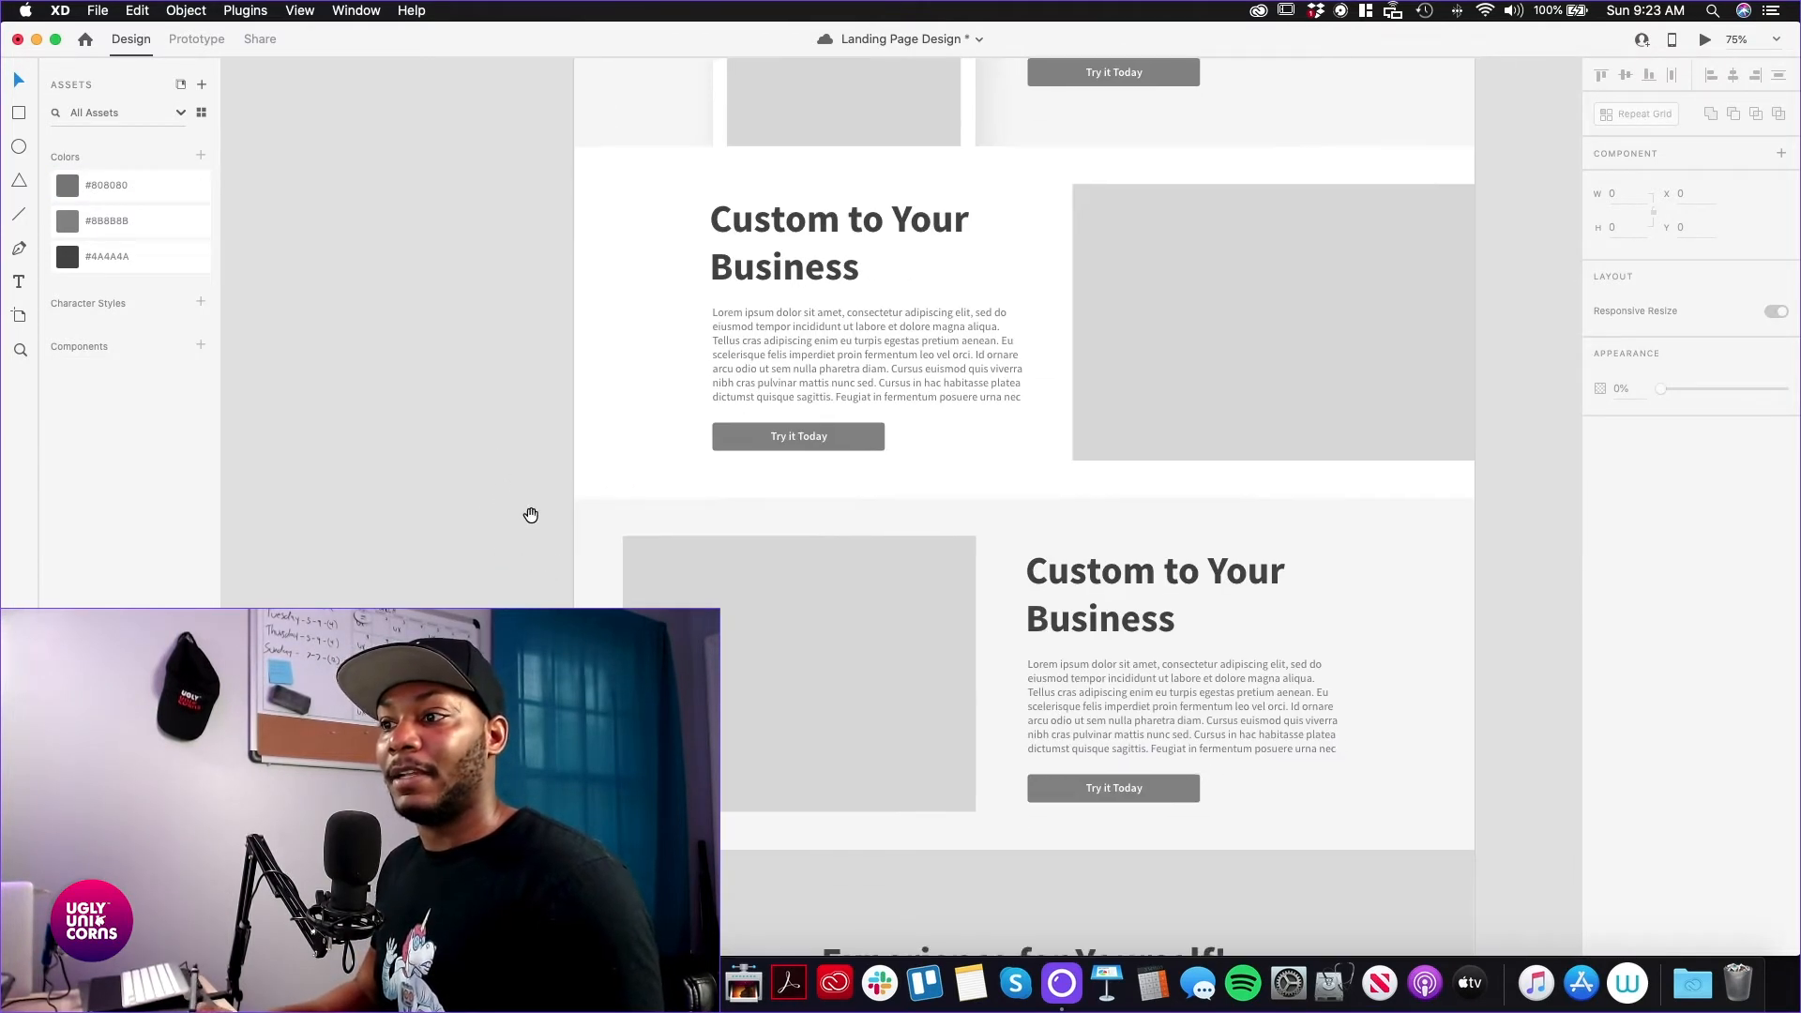
left_click(933, 375)
left_click(1051, 684, "shift")
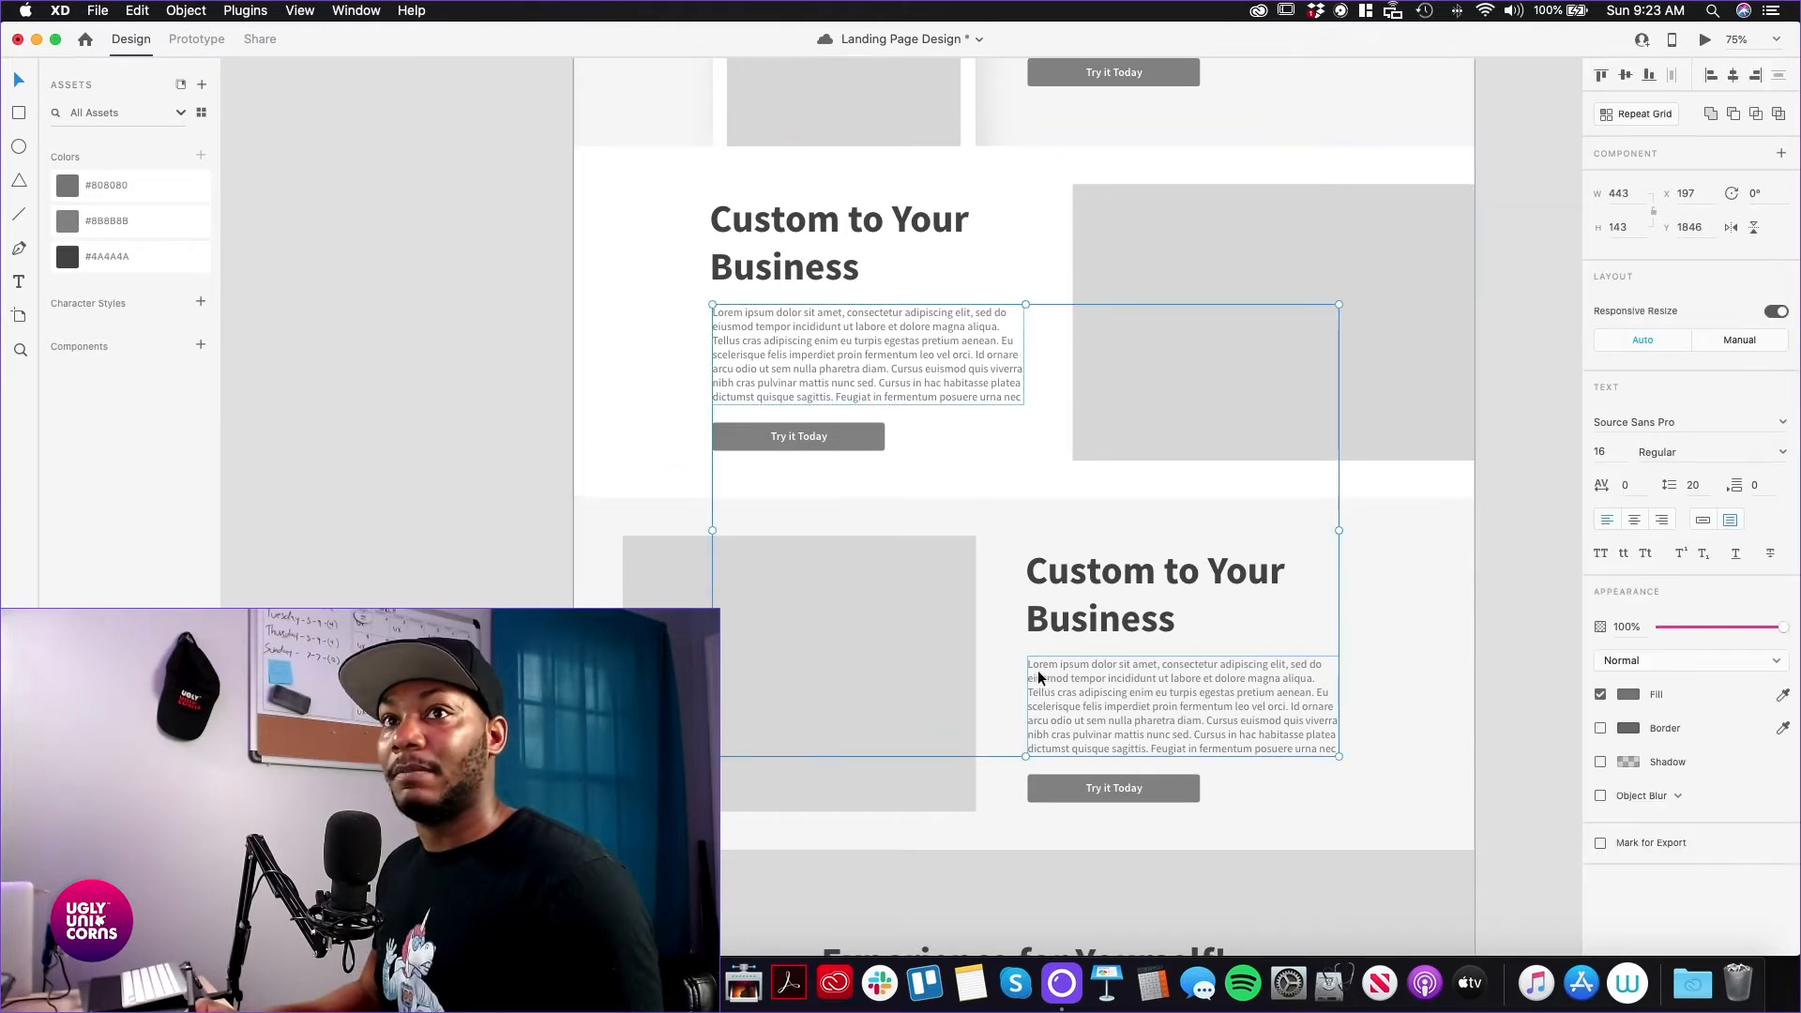
left_click(1628, 694)
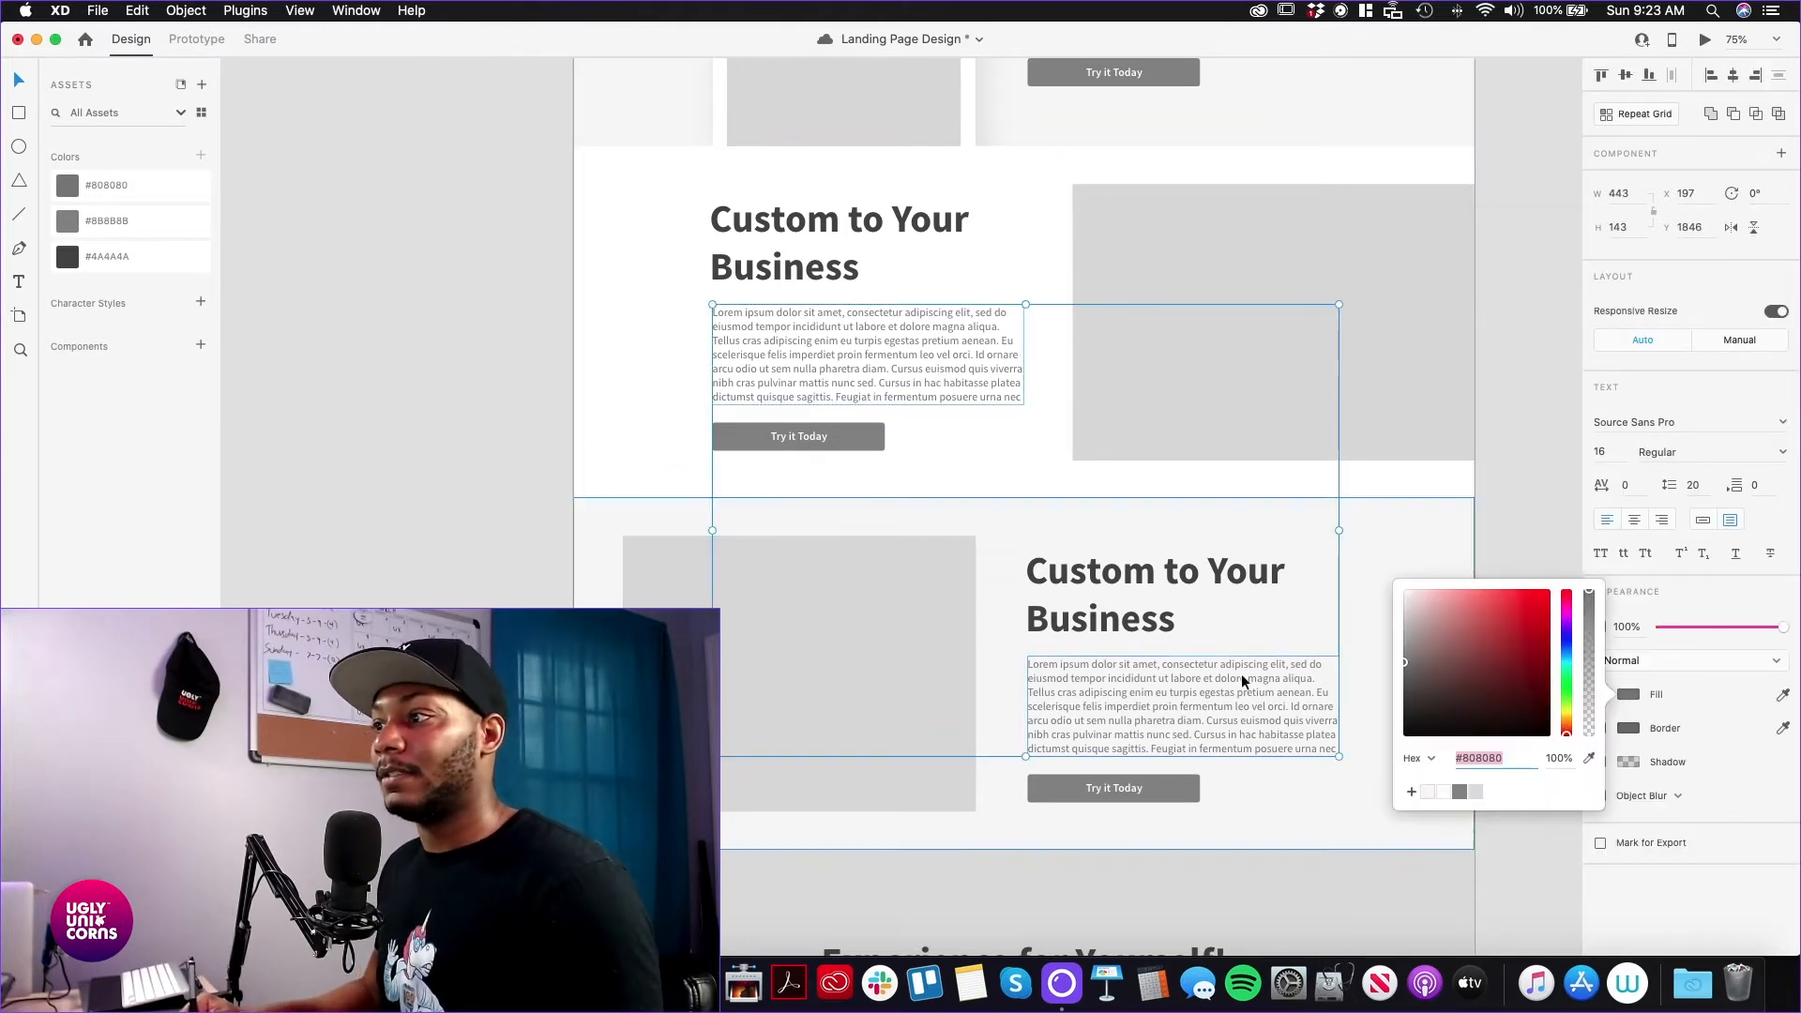
left_click(437, 544)
Change the background of the Why We are a Game Changer section to the saved mid-grey #8B8B8B
scroll(491, 422, "up", 9)
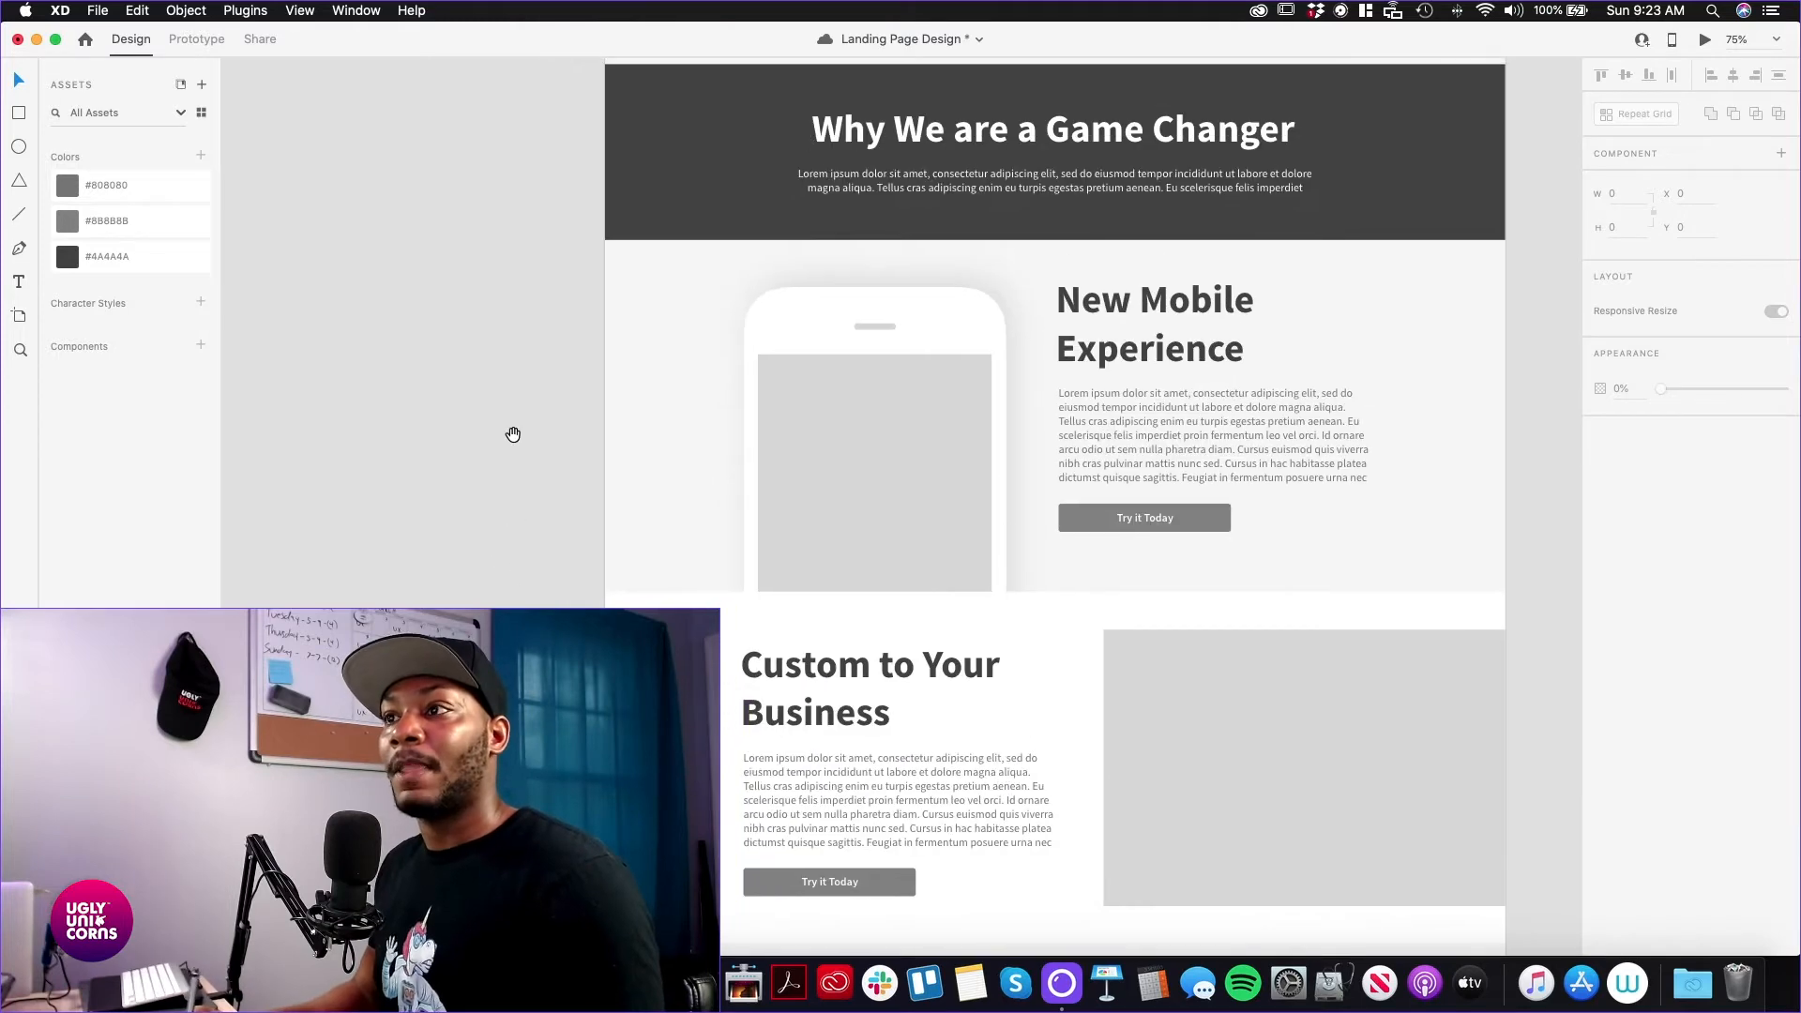
scroll(516, 567, "up", 5)
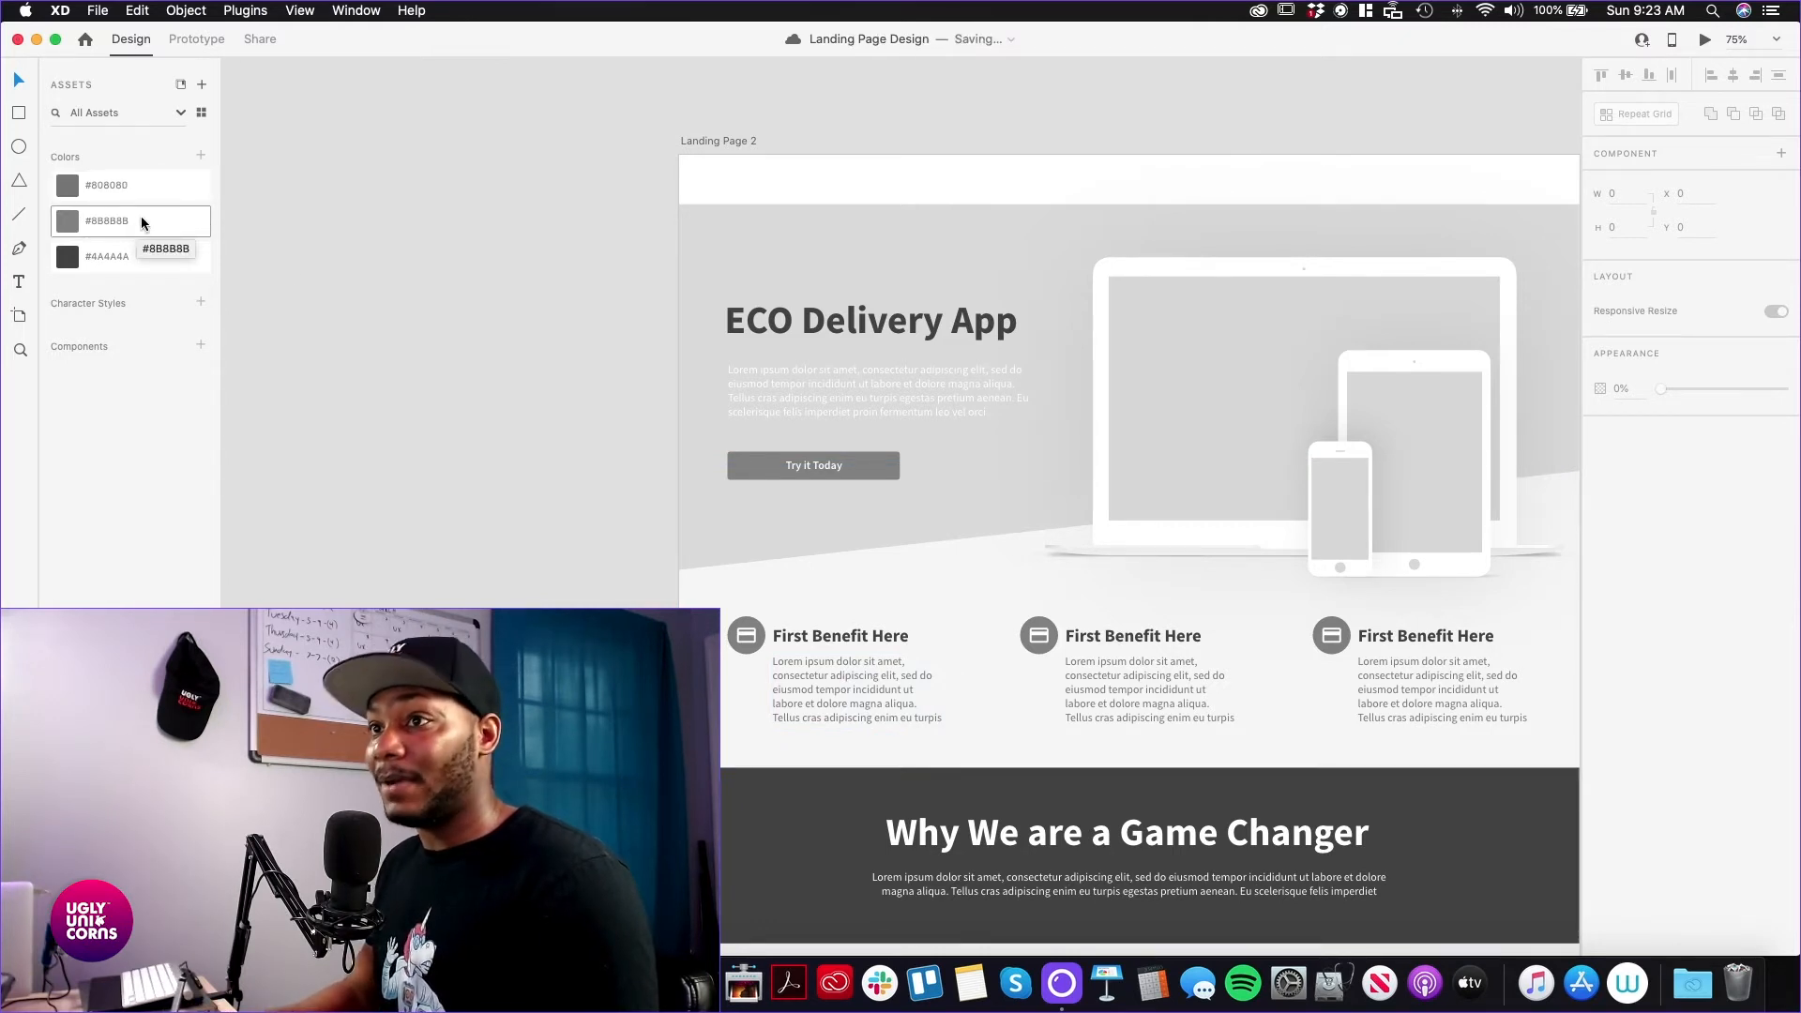
scroll(539, 542, "down", 5)
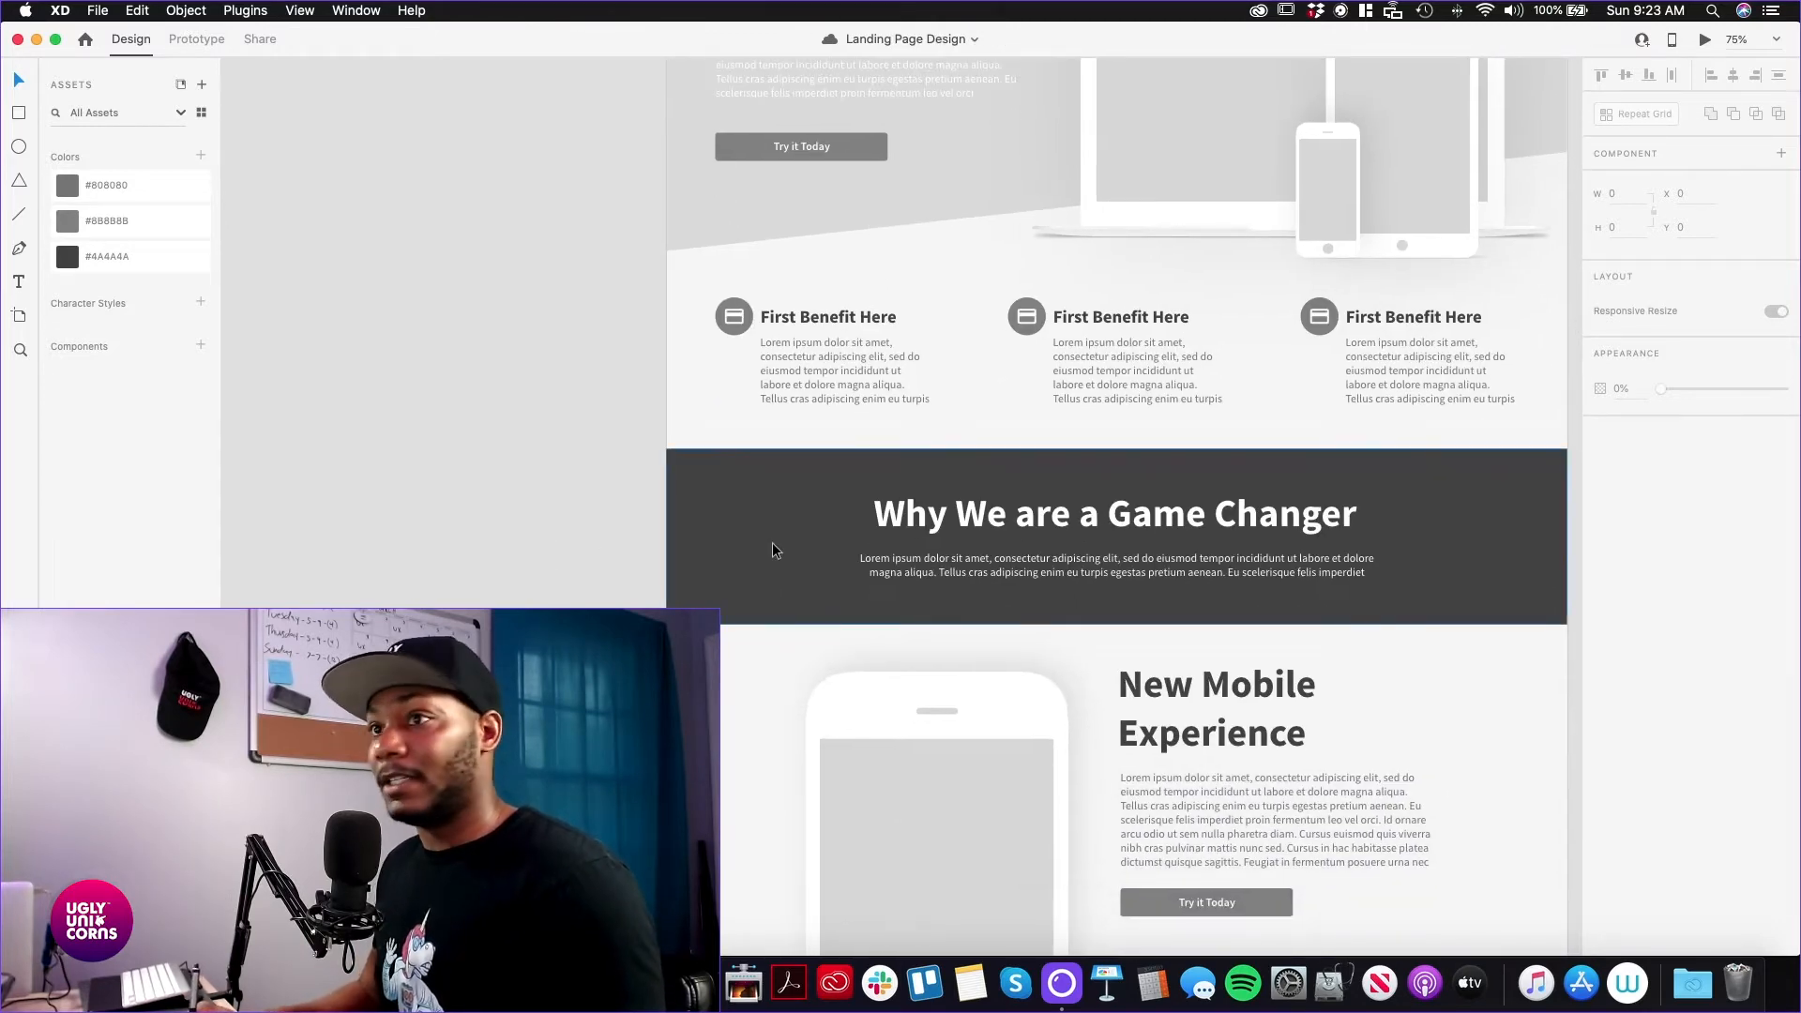
left_click(704, 475)
scroll(579, 521, "up", 3)
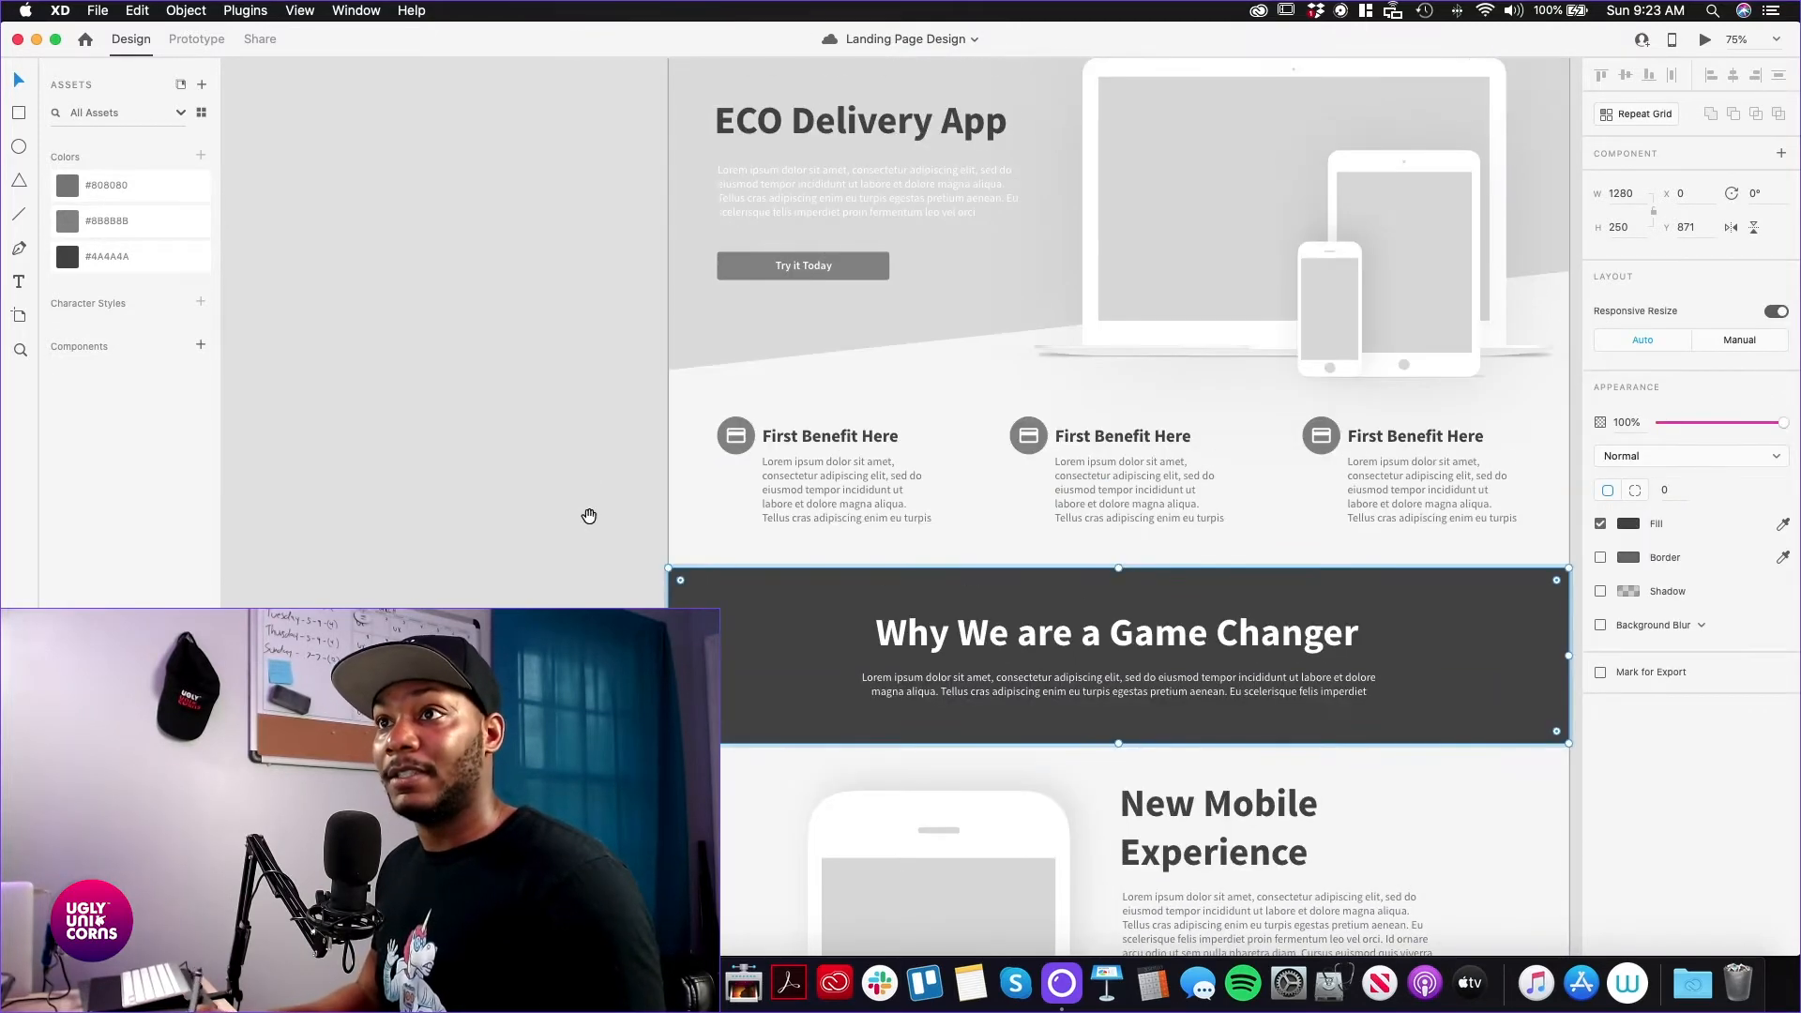
left_click(133, 223)
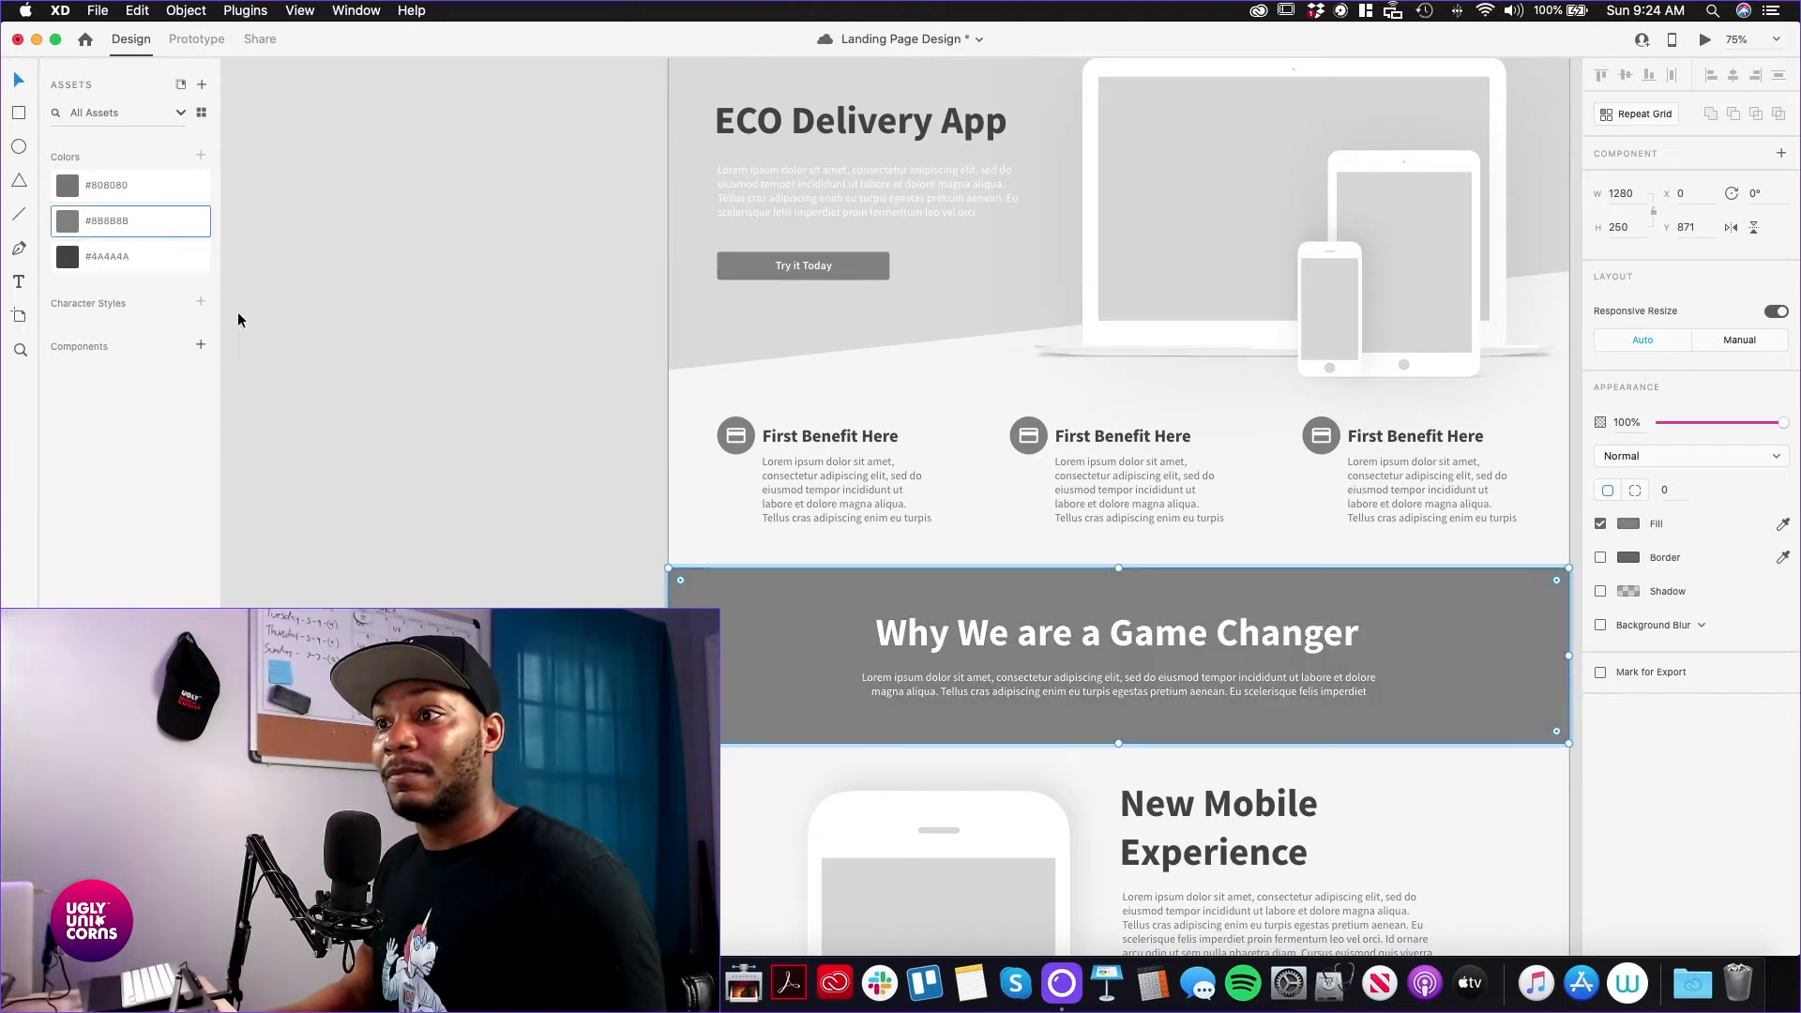
left_click(526, 474)
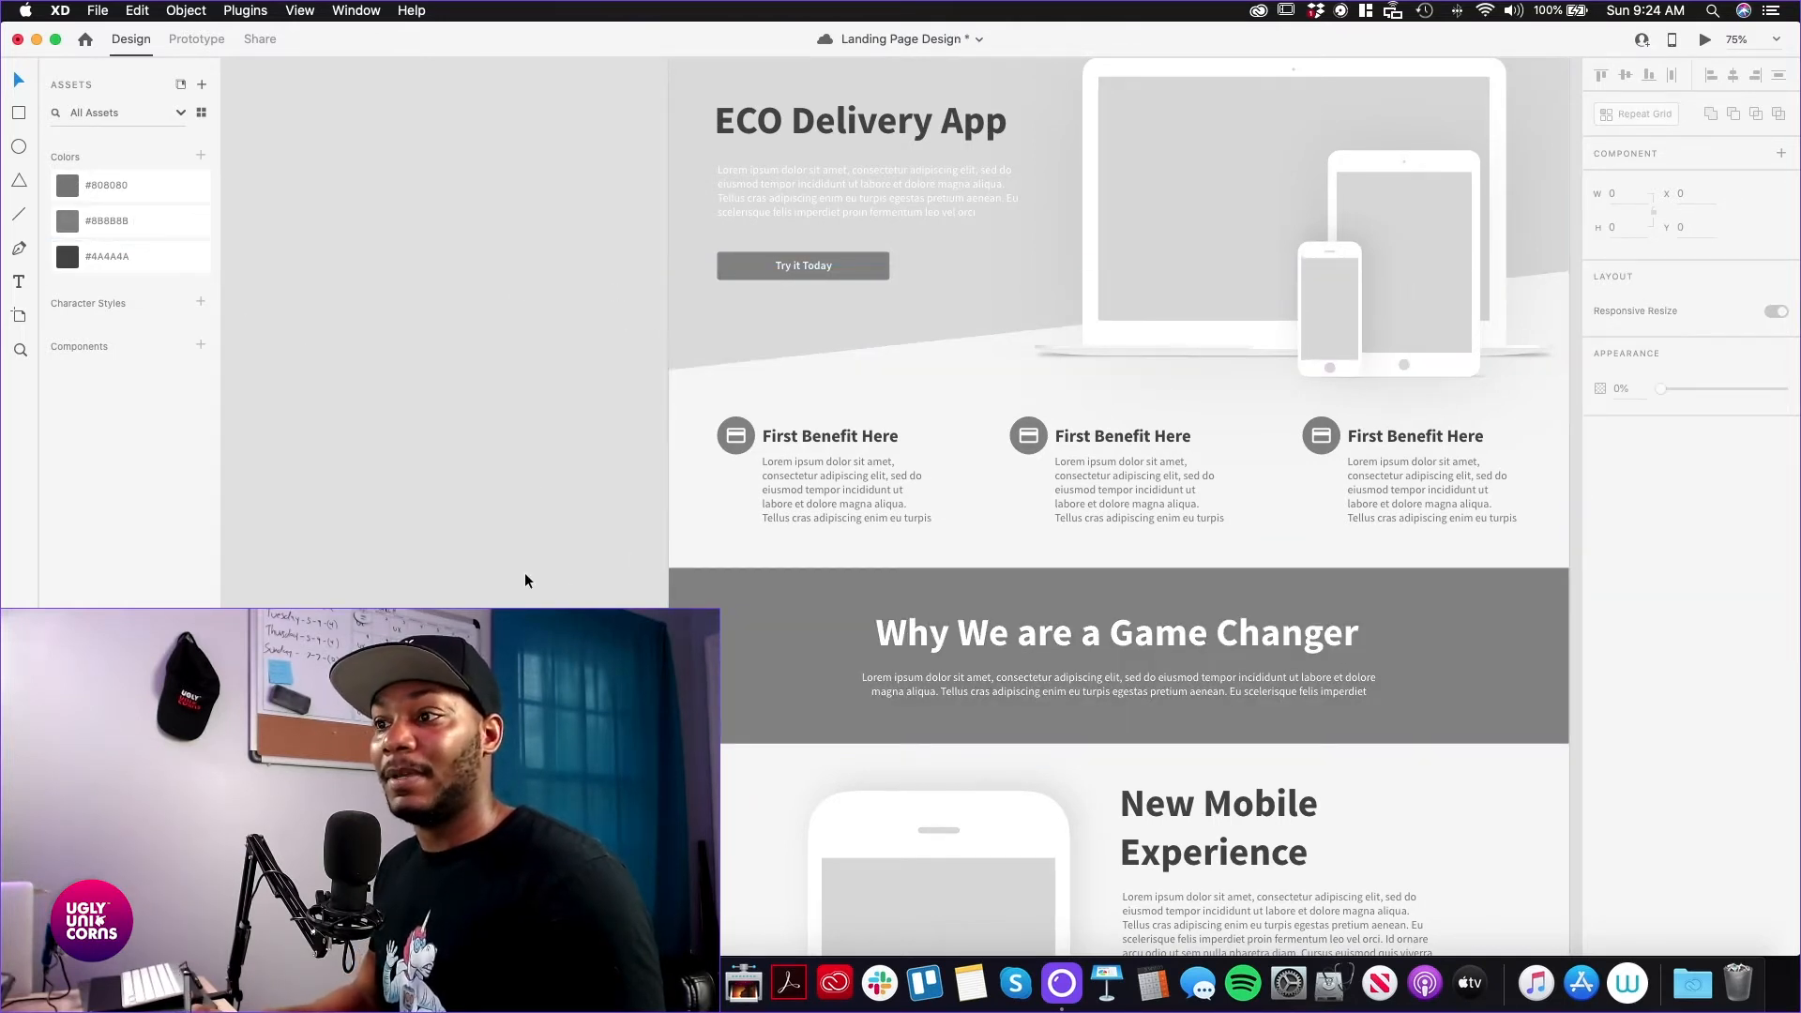
Apply the saved mid-grey #8B8B8B to the background of the Experience for Yourself! section
scroll(515, 571, "down", 7)
scroll(506, 562, "down", 15)
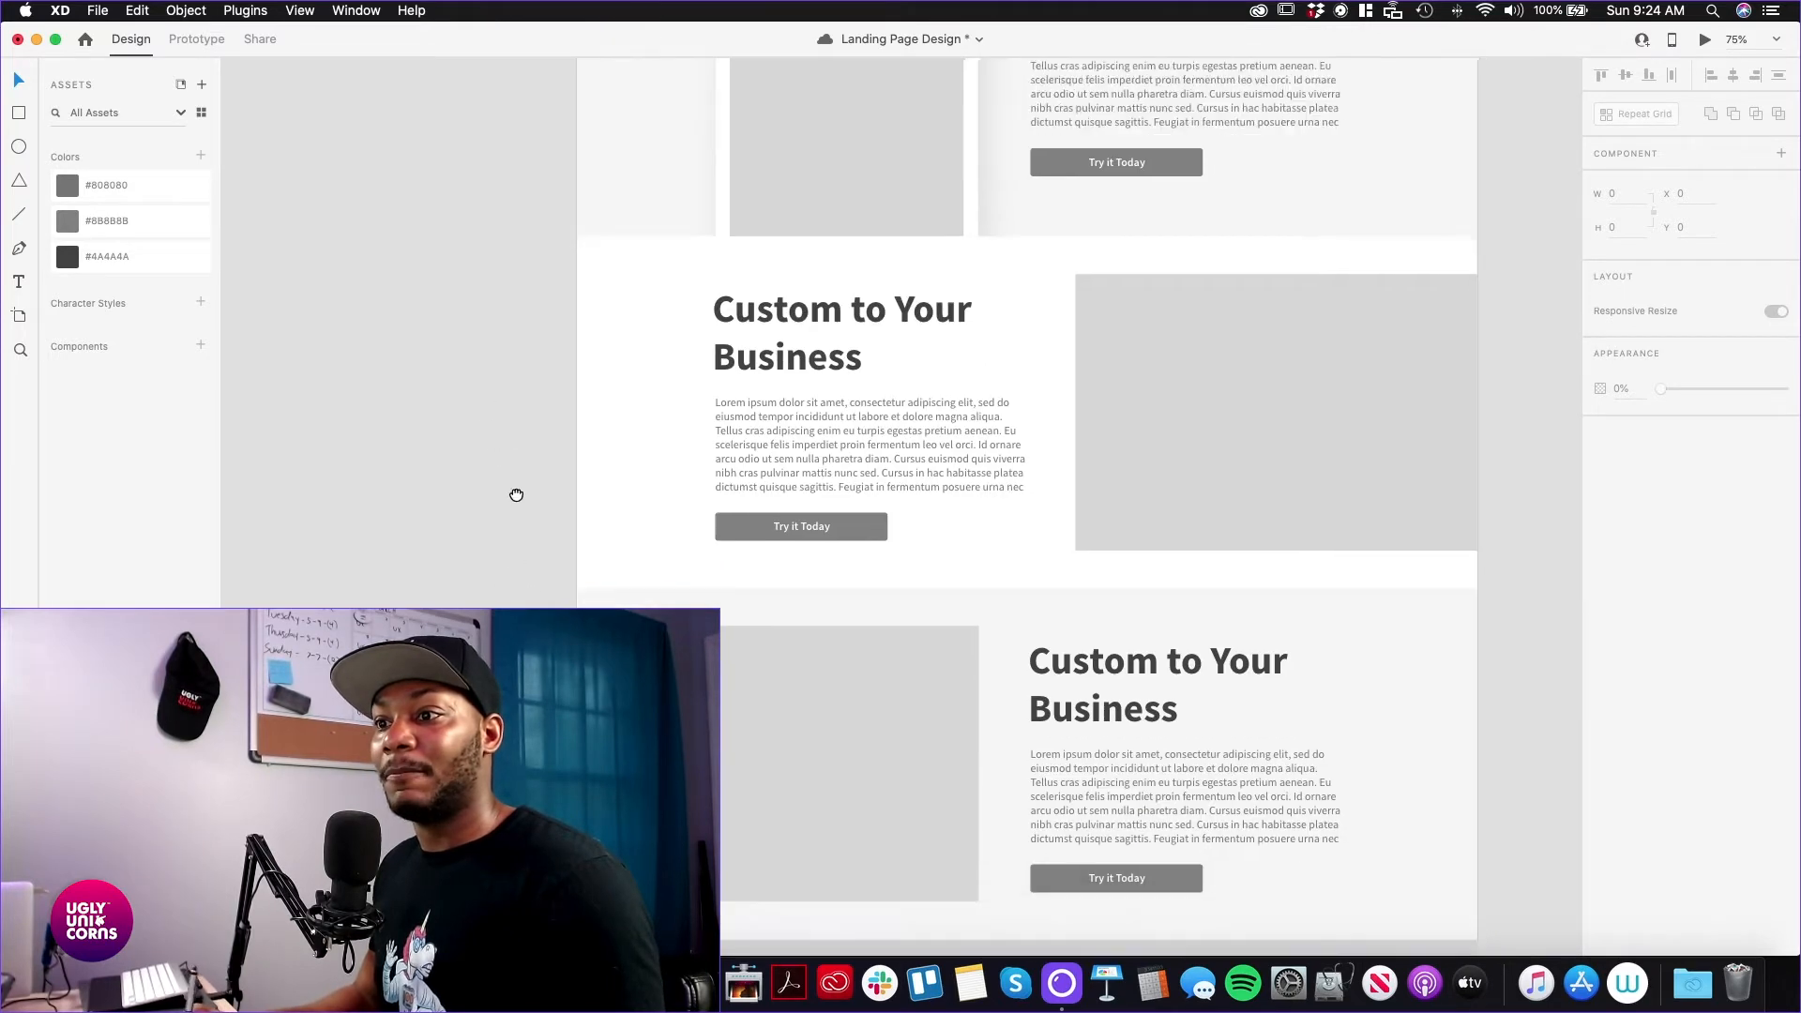
scroll(520, 541, "down", 3)
scroll(503, 462, "up", 5)
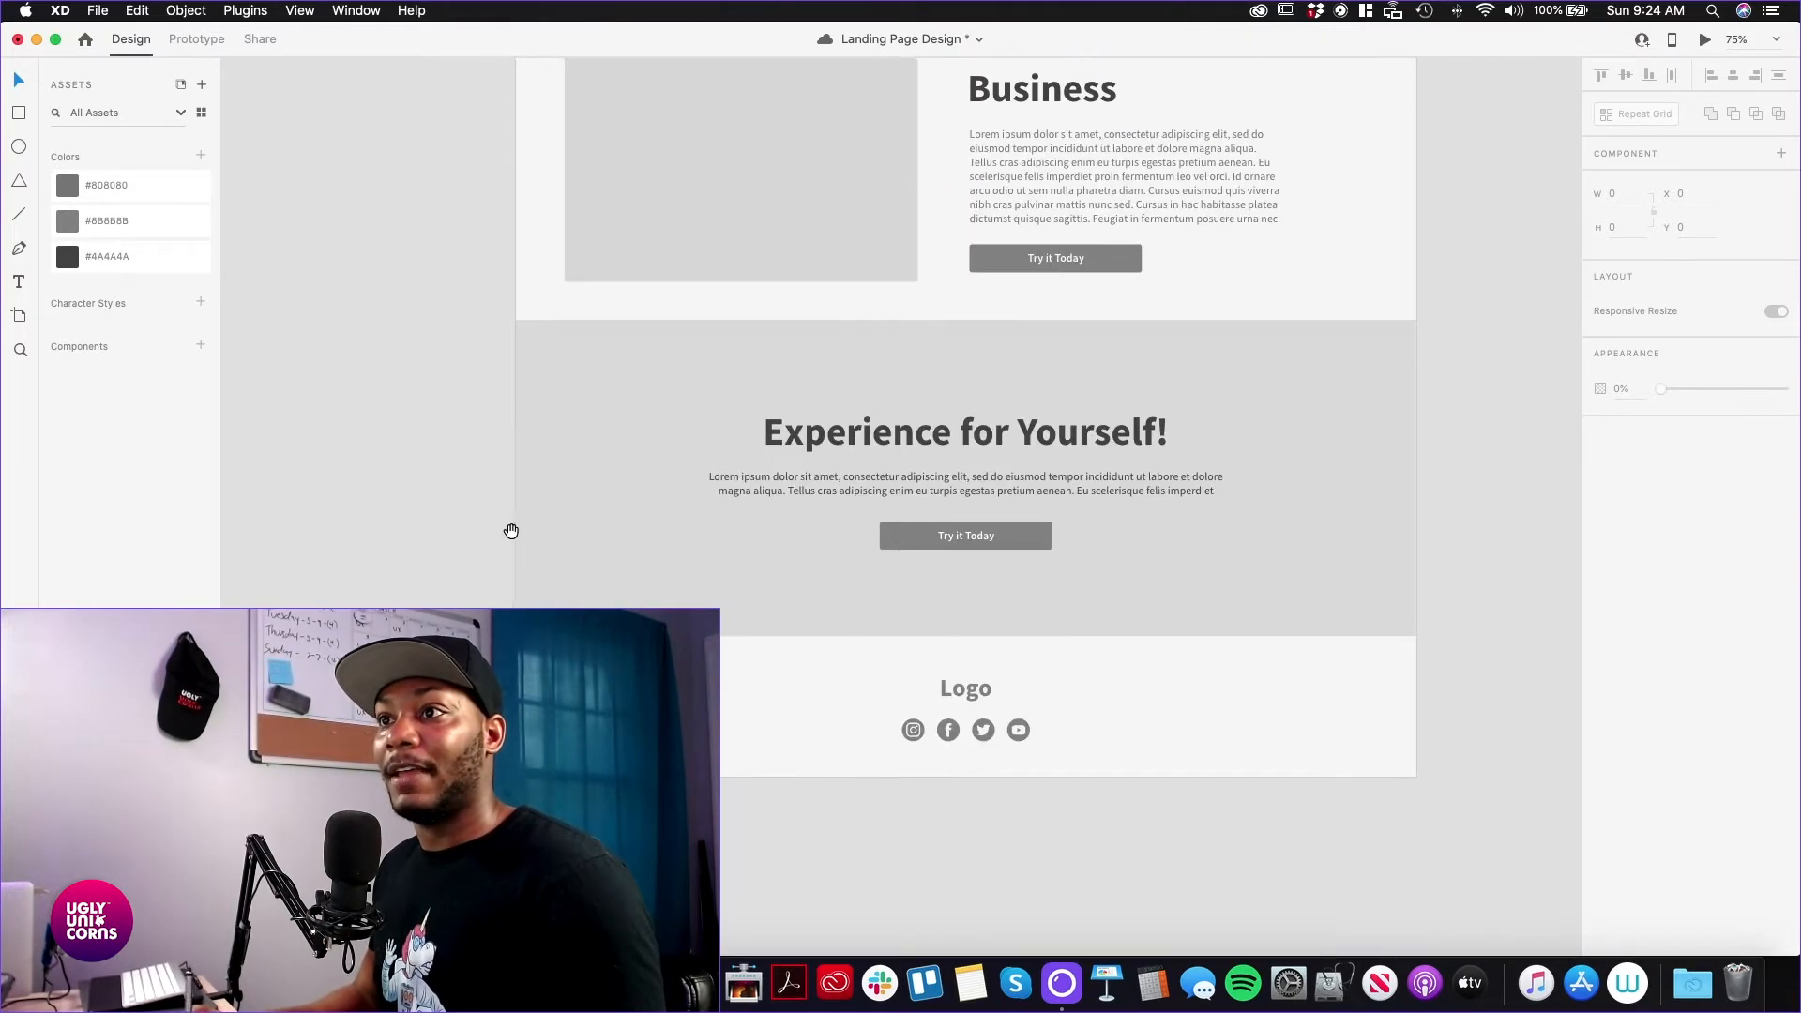
scroll(515, 547, "left", 2)
left_click(621, 465)
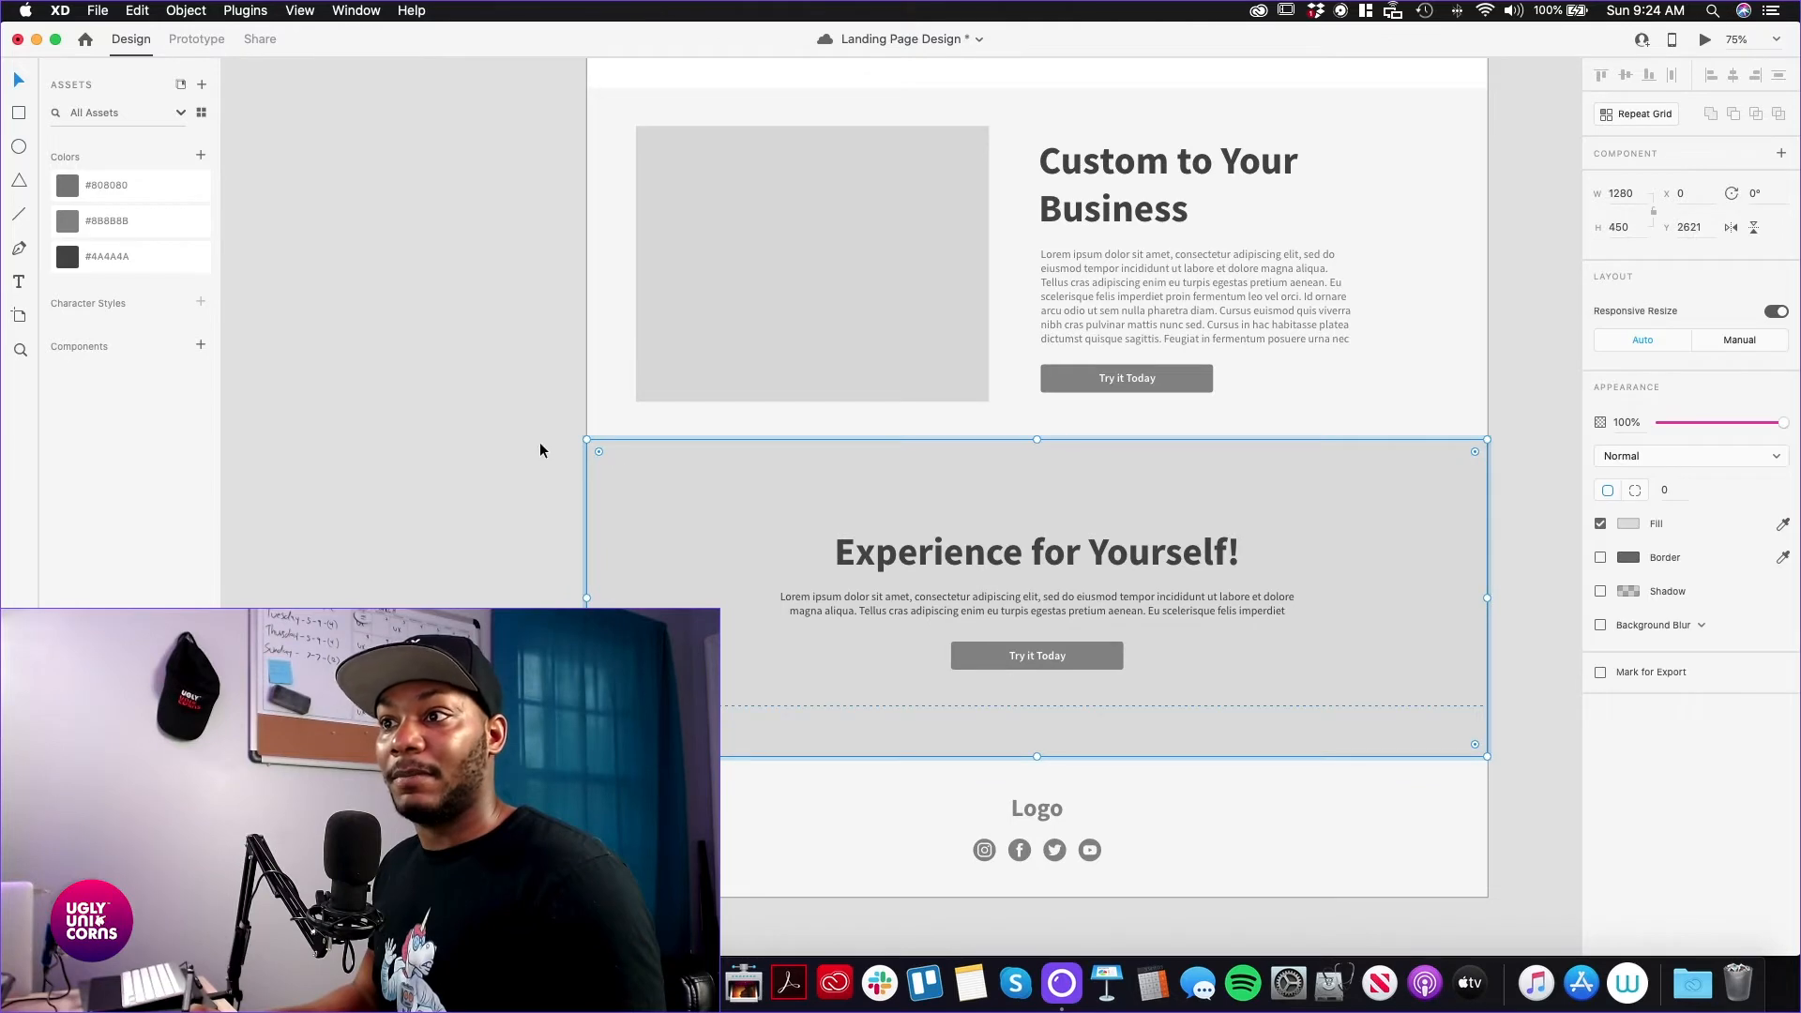
scroll(480, 416, "up", 3)
scroll(485, 441, "left", 1)
scroll(476, 397, "up", 10)
scroll(473, 394, "left", 2)
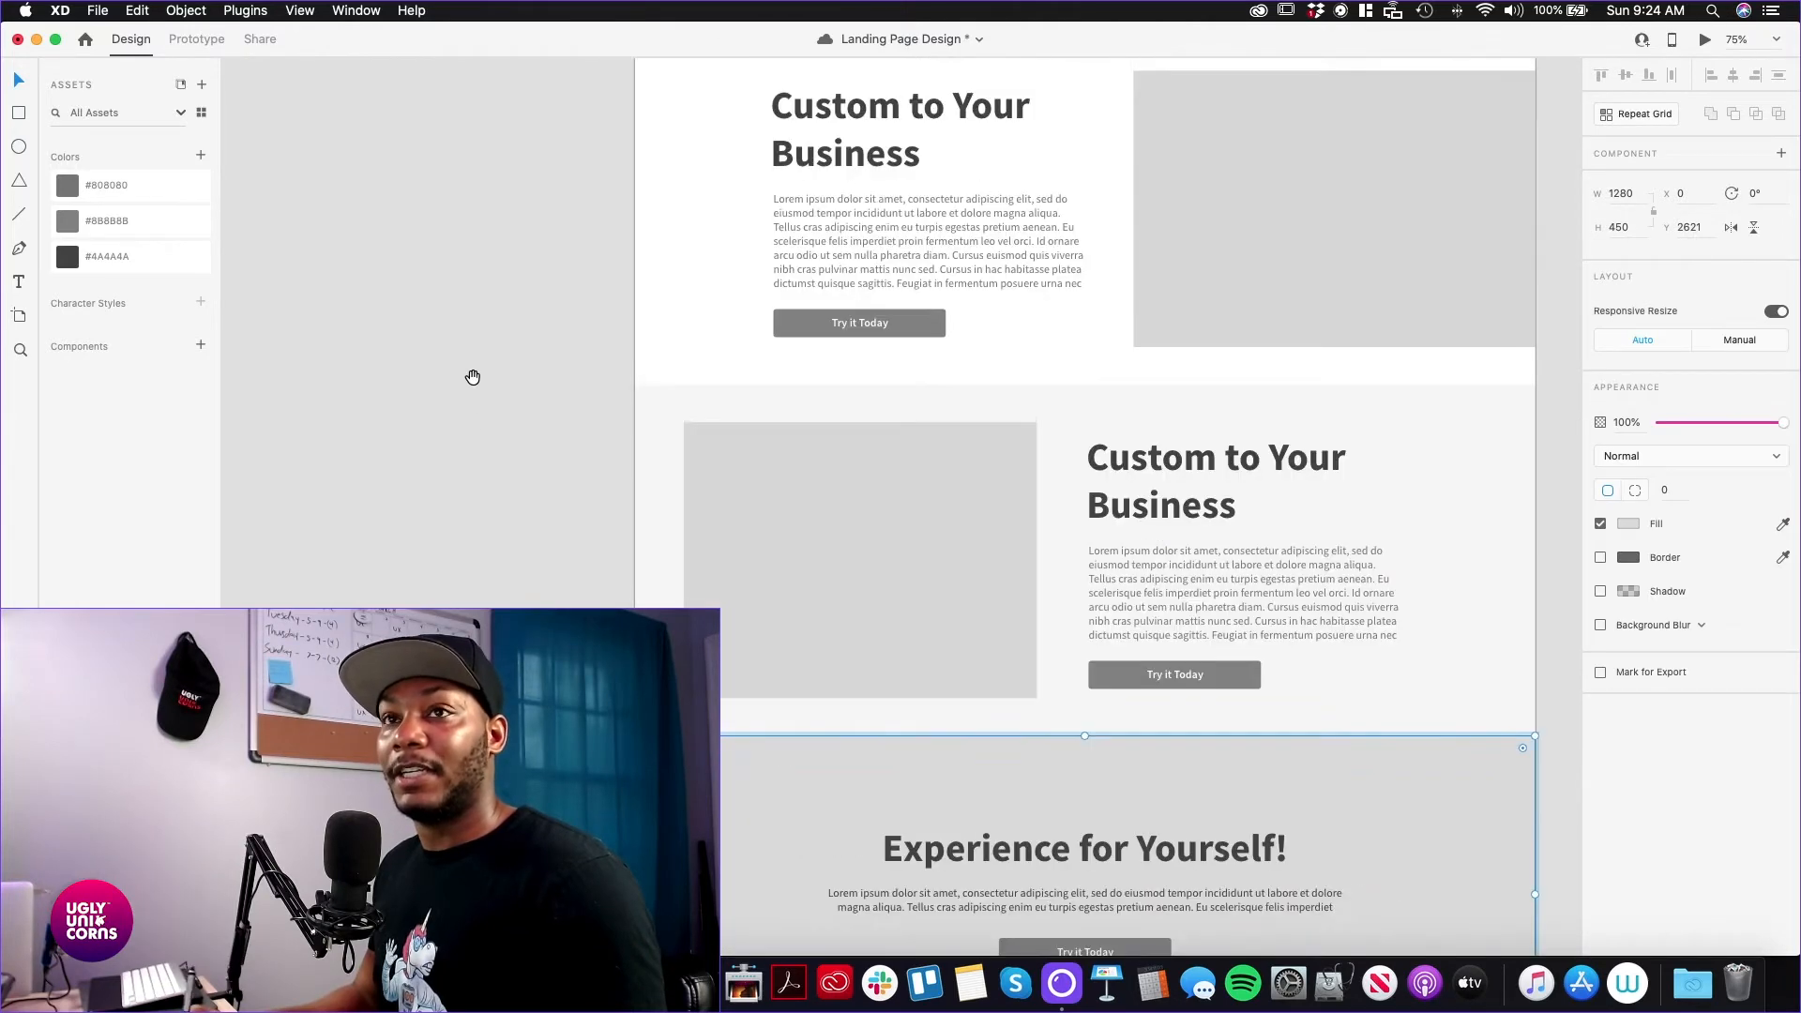
scroll(472, 388, "up", 12)
scroll(472, 388, "left", 1)
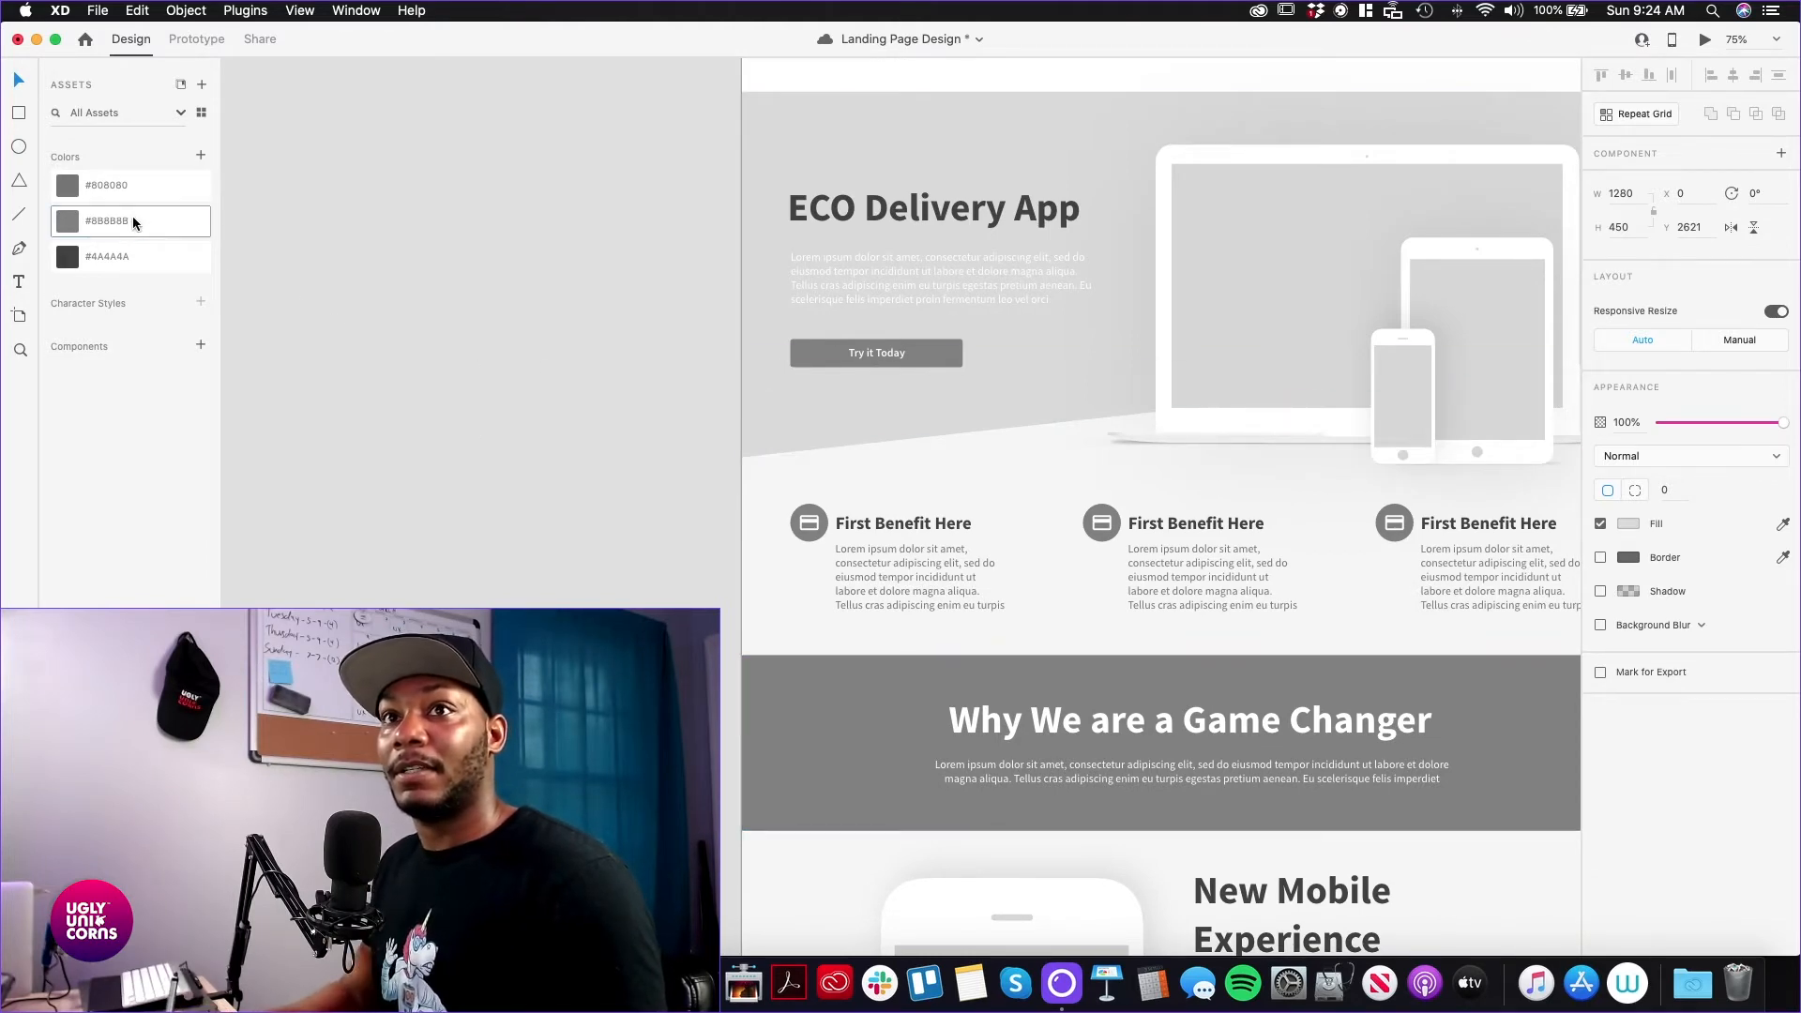
Set the heading, paragraph and button label of the Experience for Yourself! section to white together
scroll(482, 554, "down", 15)
scroll(482, 554, "right", 2)
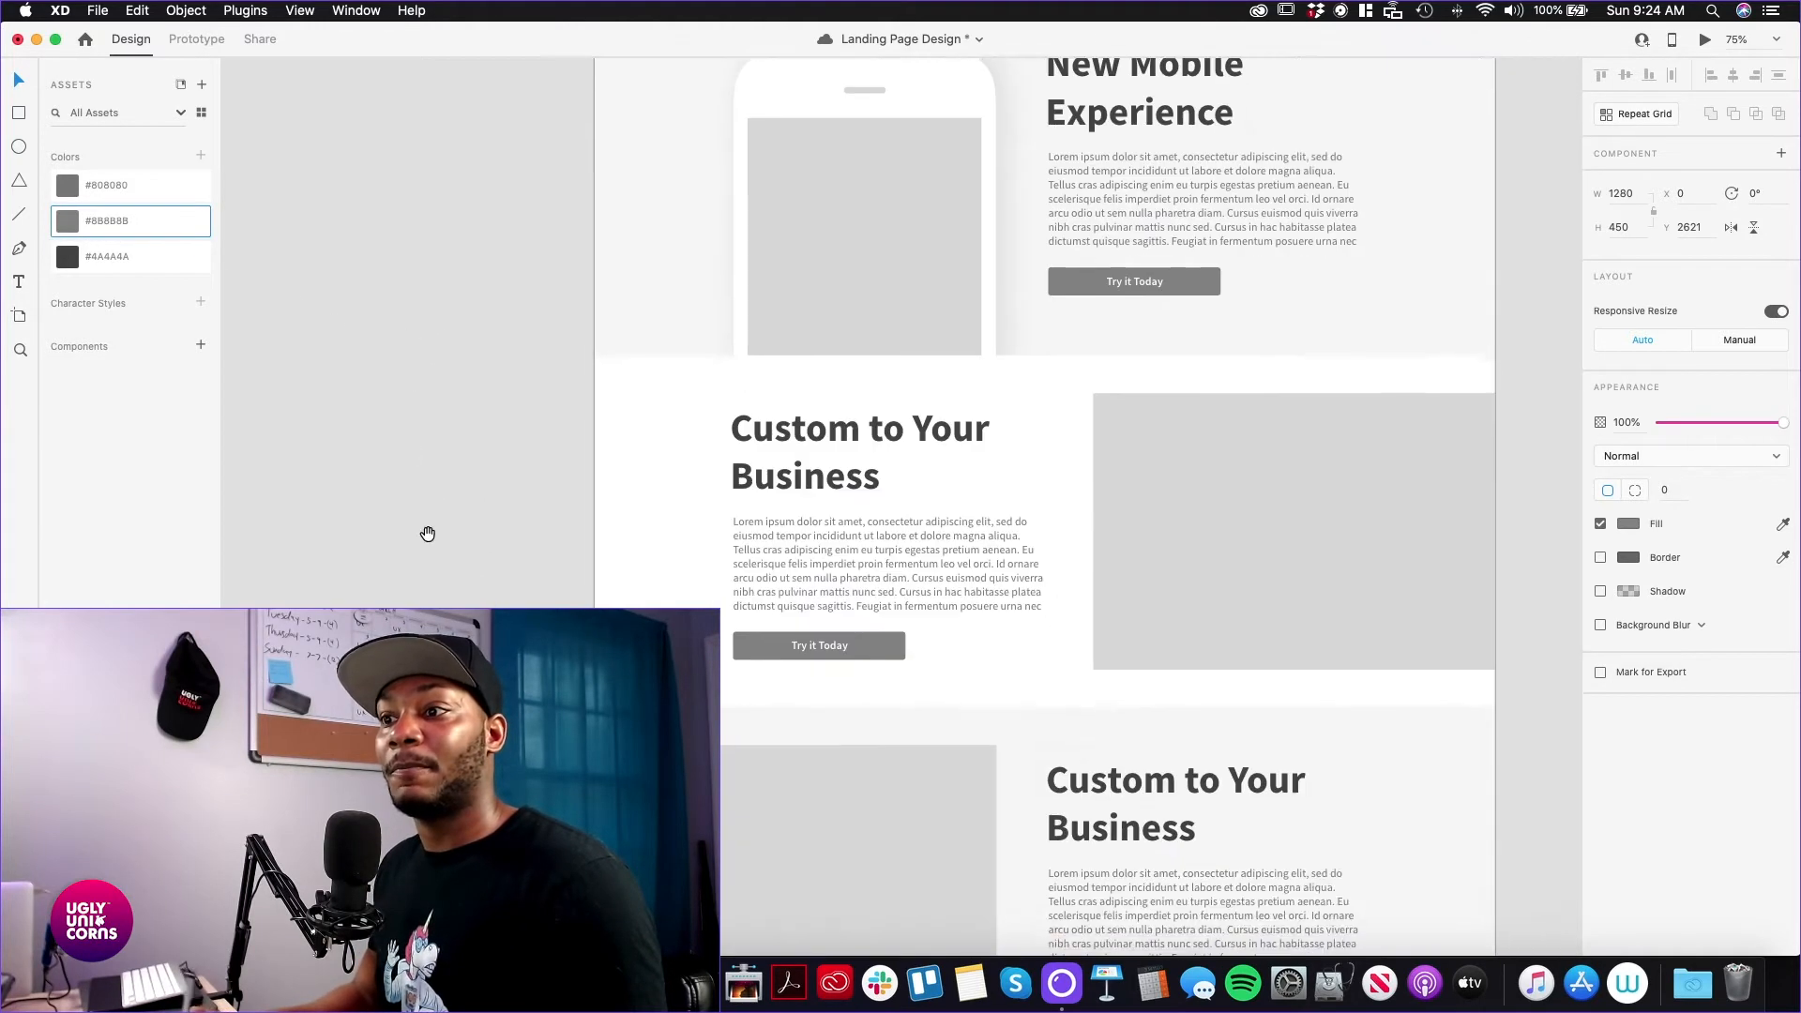
scroll(434, 419, "down", 2)
scroll(434, 419, "right", 1)
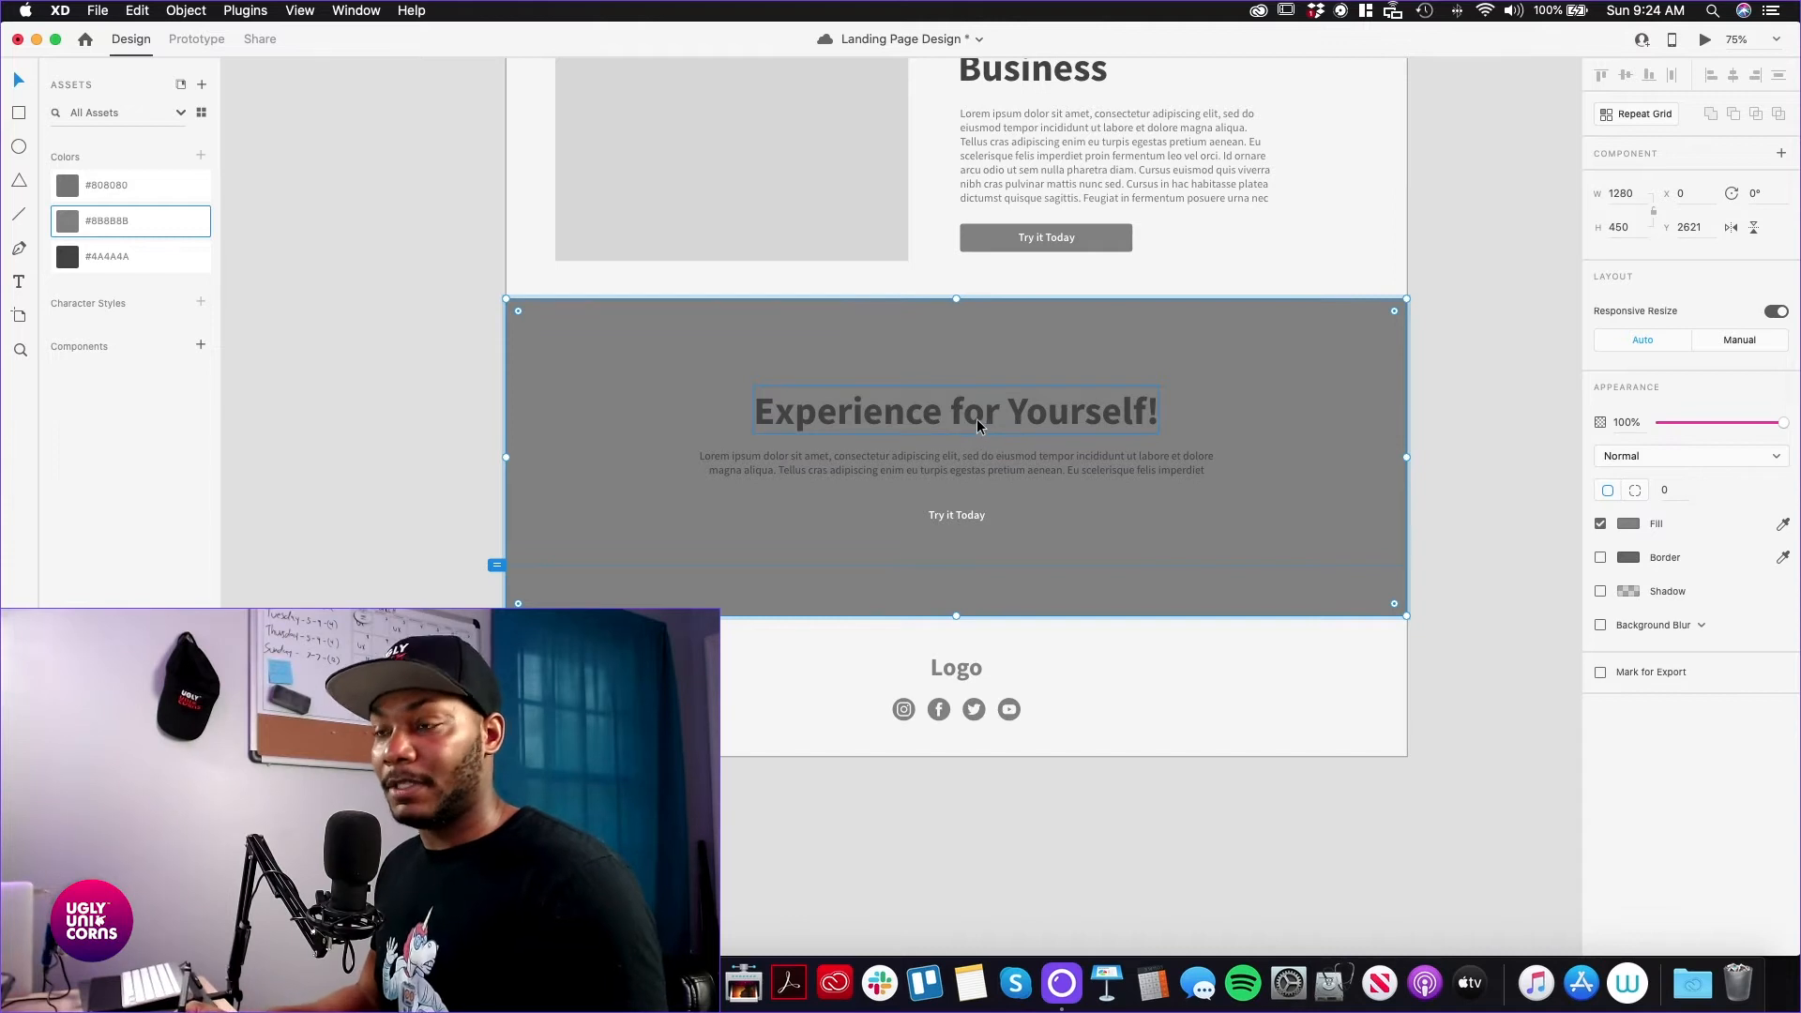
double_click(964, 453)
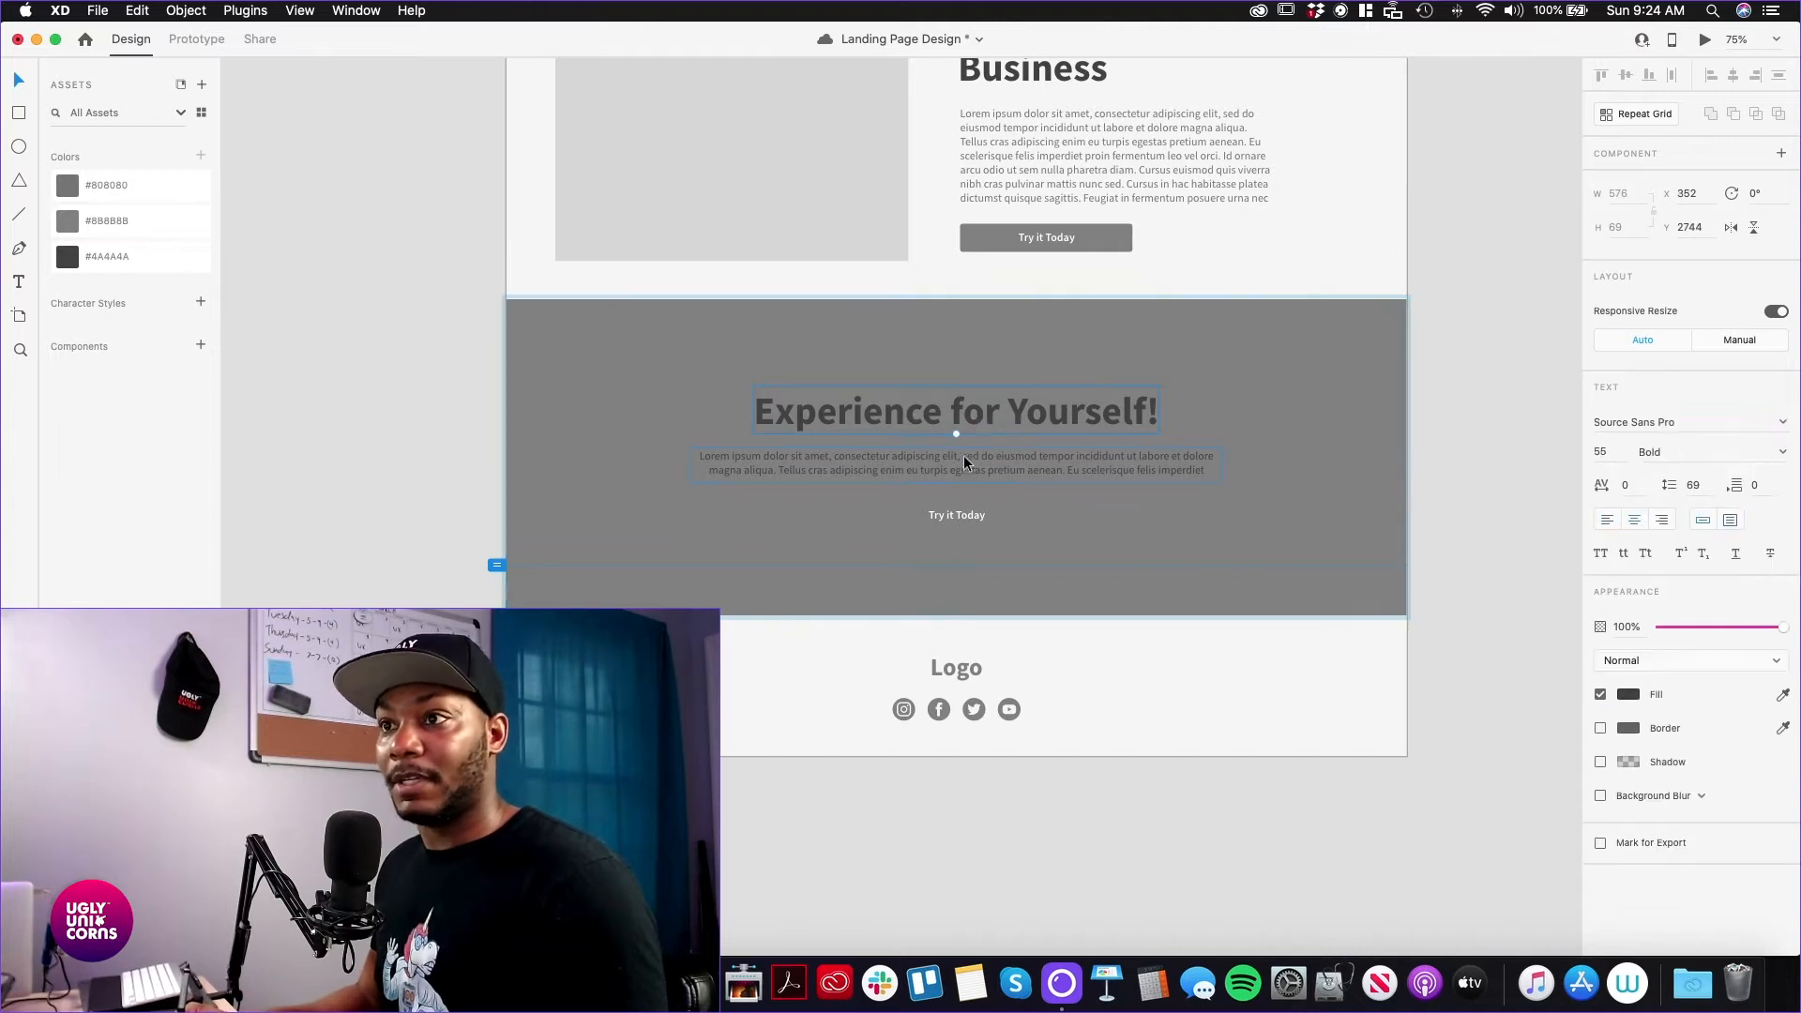
left_click(968, 517, "shift")
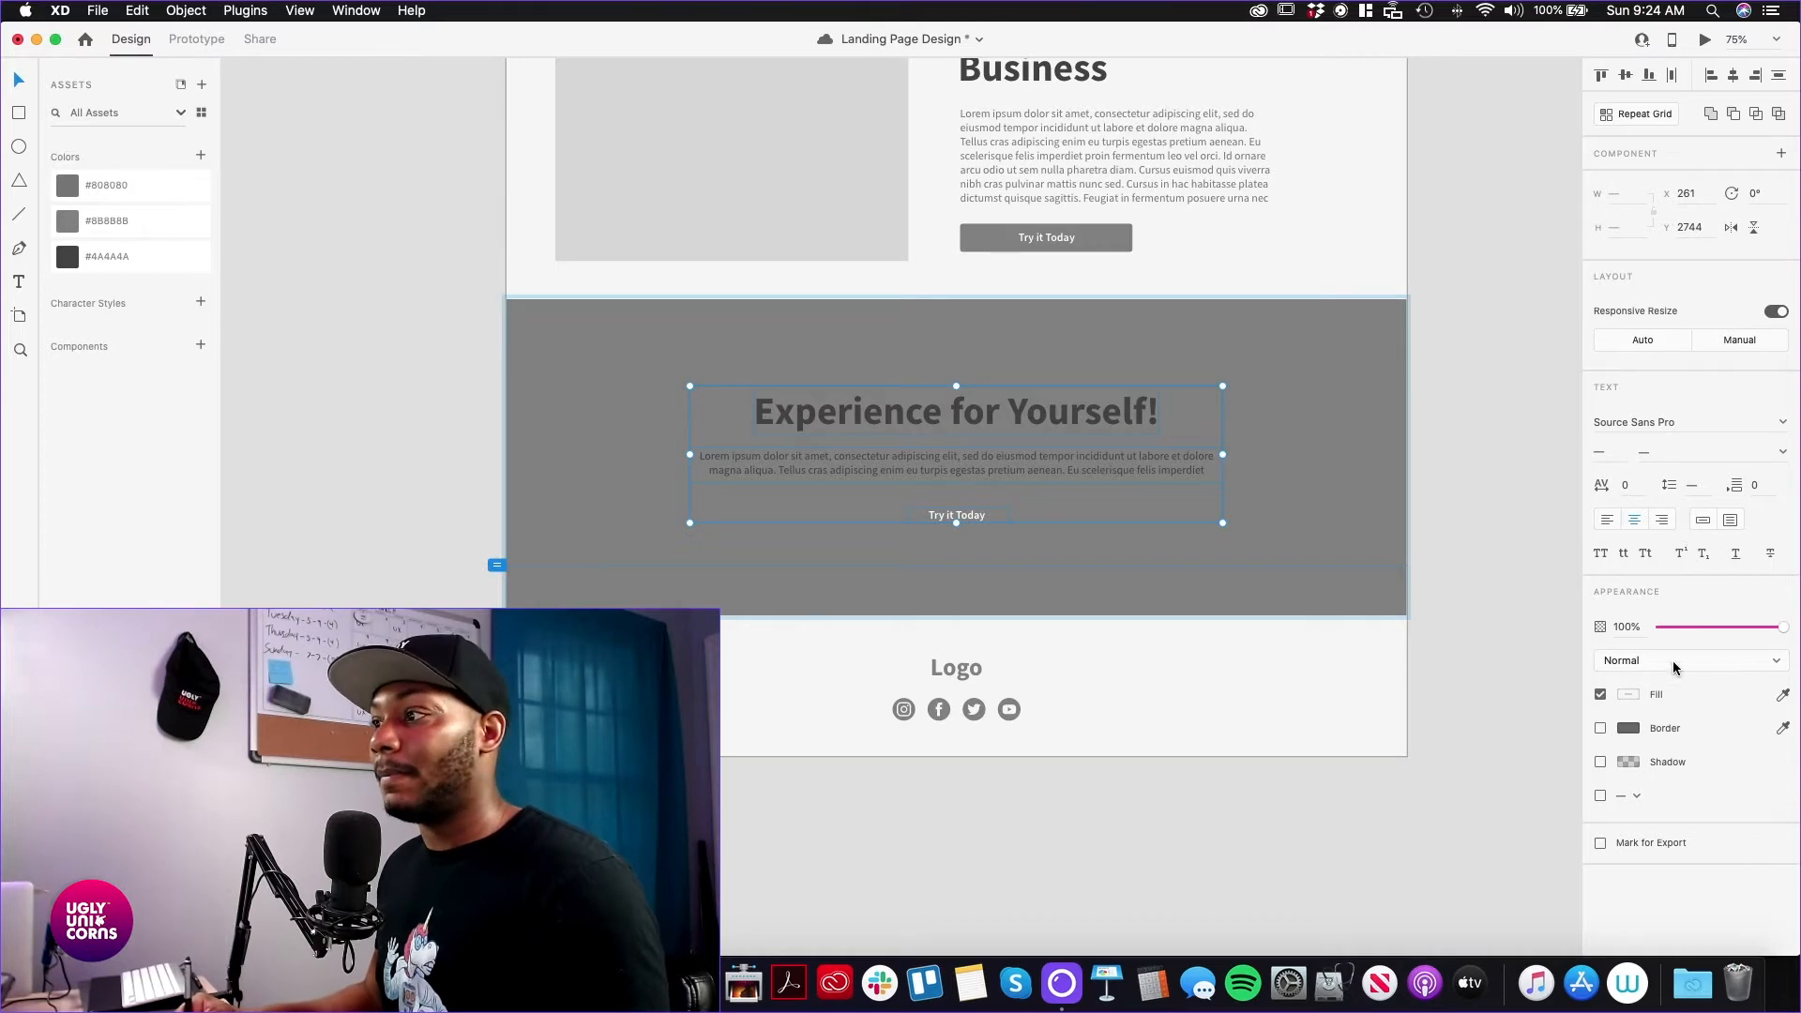
left_click(1628, 696)
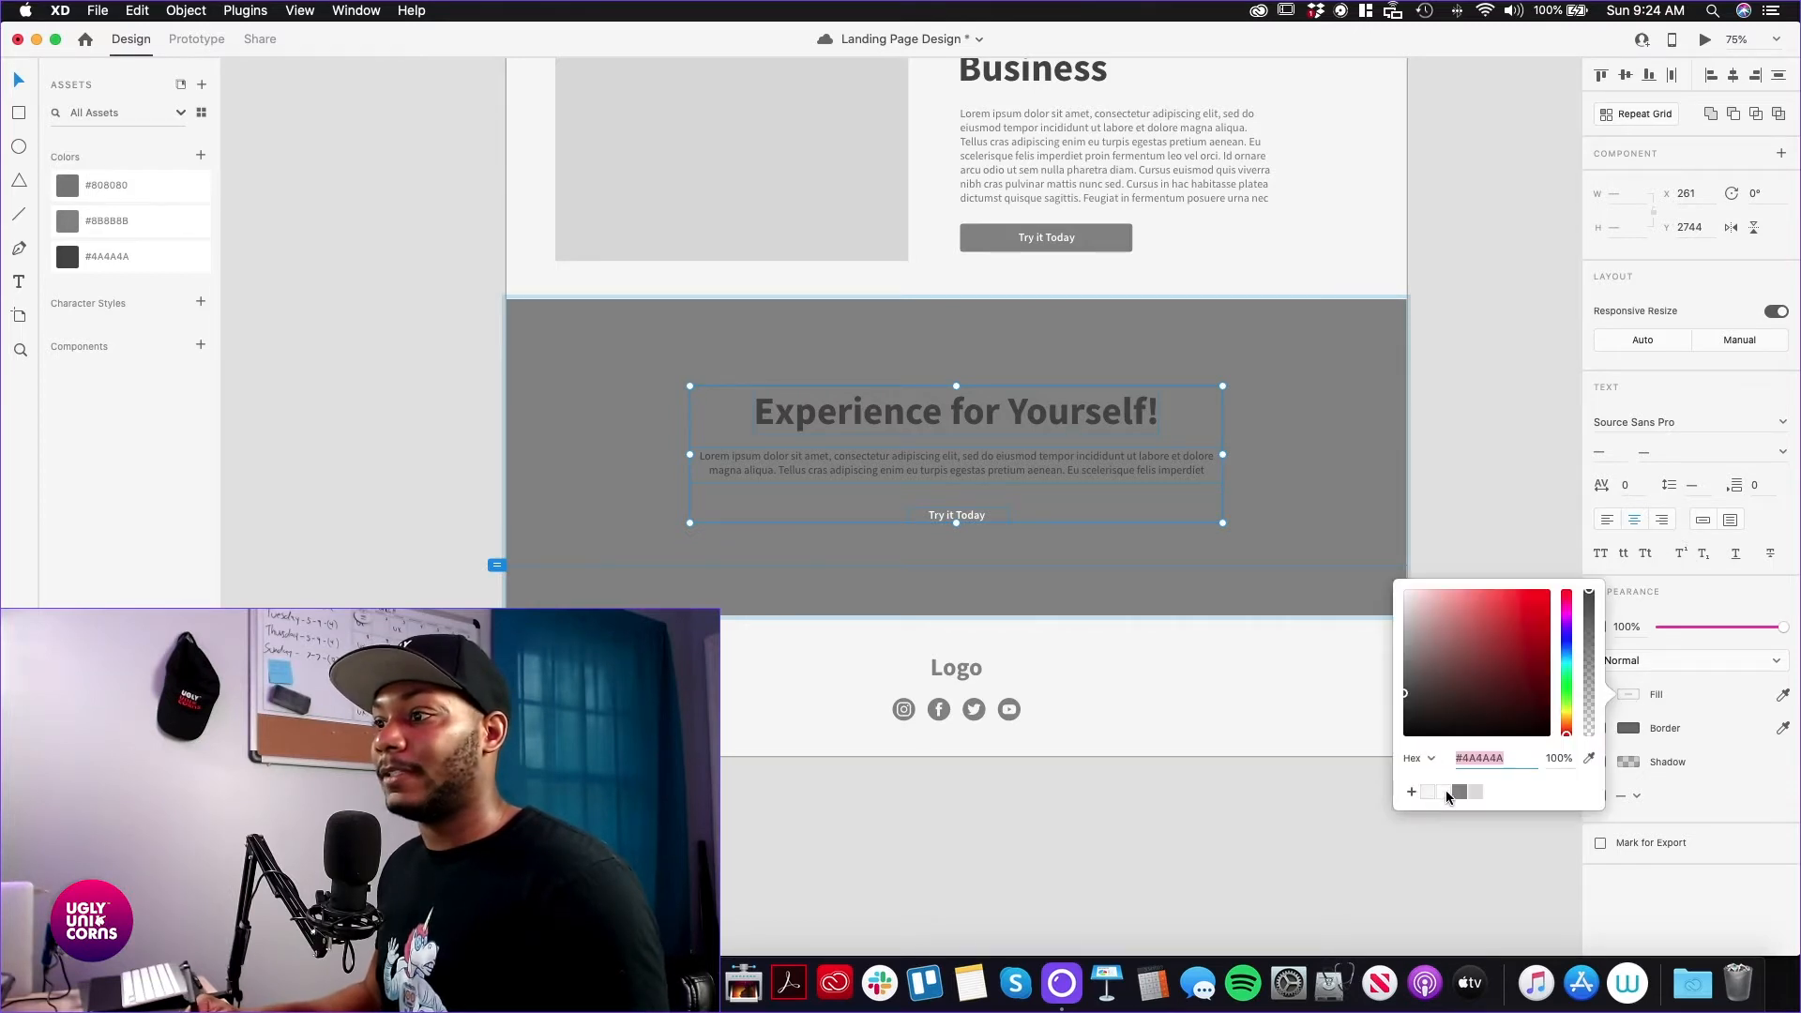
left_click(1445, 793)
left_click(414, 548)
Try the saved greys #4A4A4A and #8B8B8B on the Experience for Yourself! section background, and settle on the saved grey #808080
left_click(599, 467)
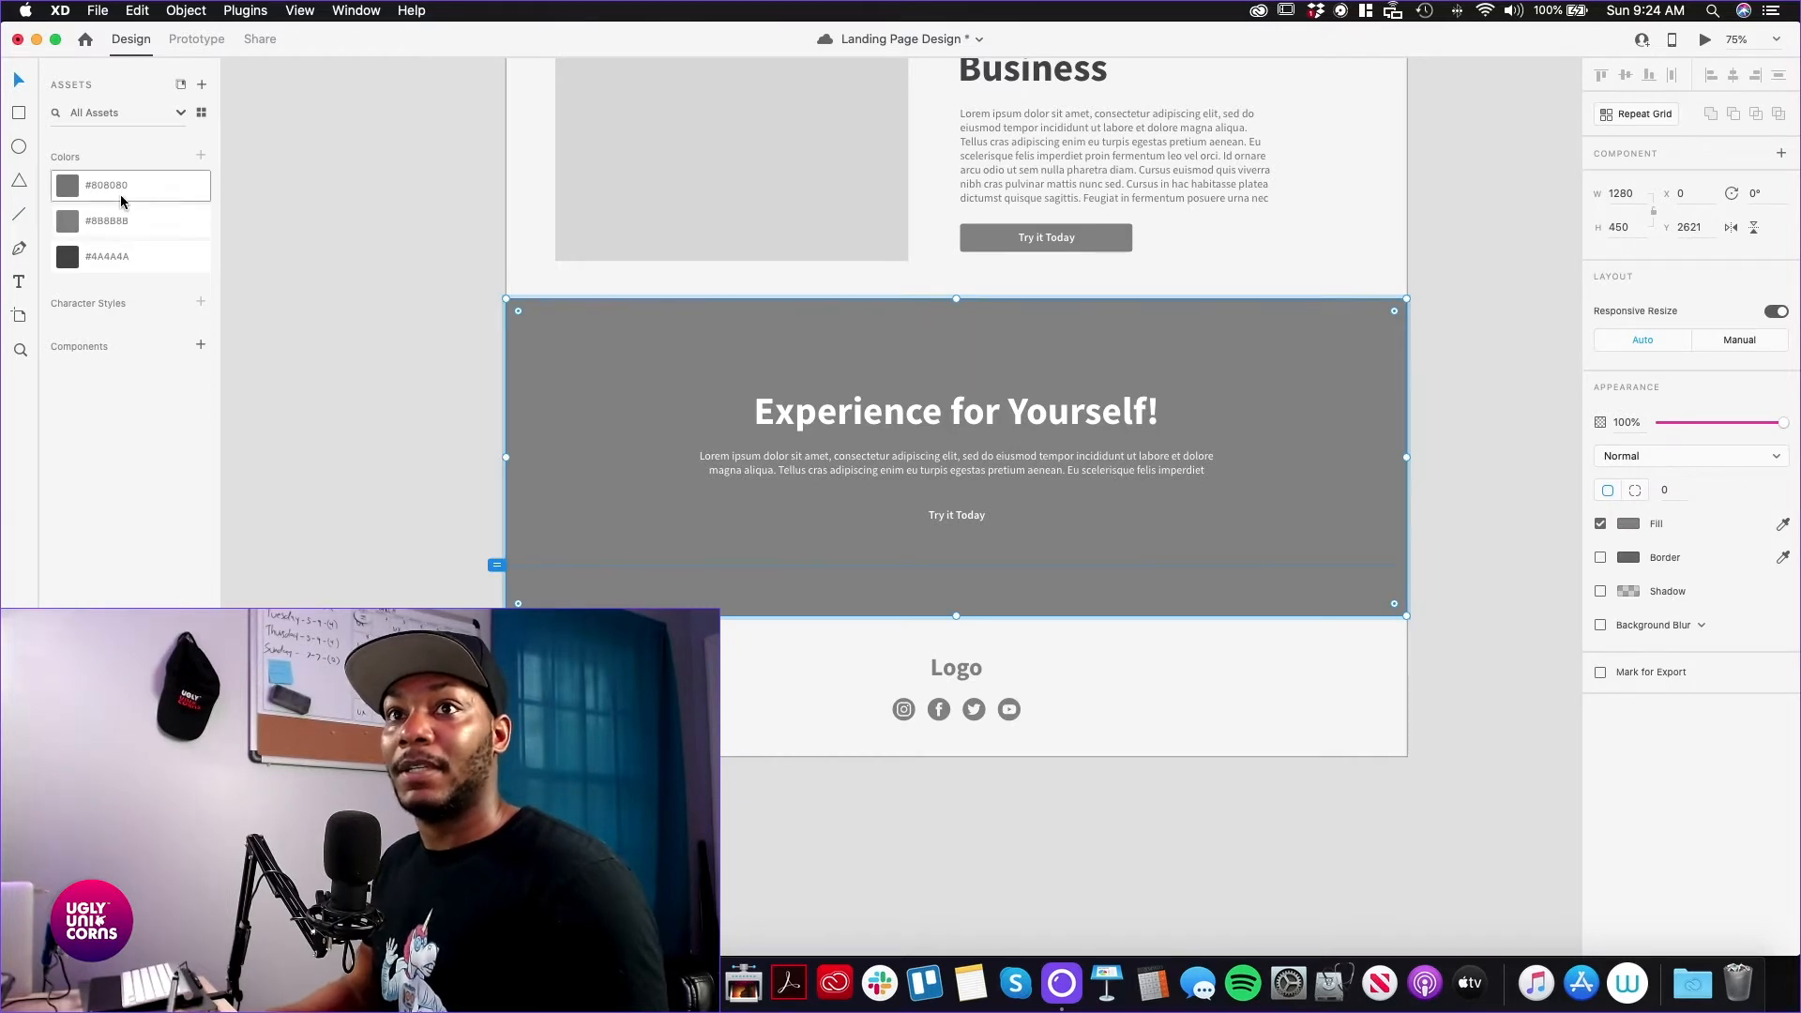
left_click(119, 250)
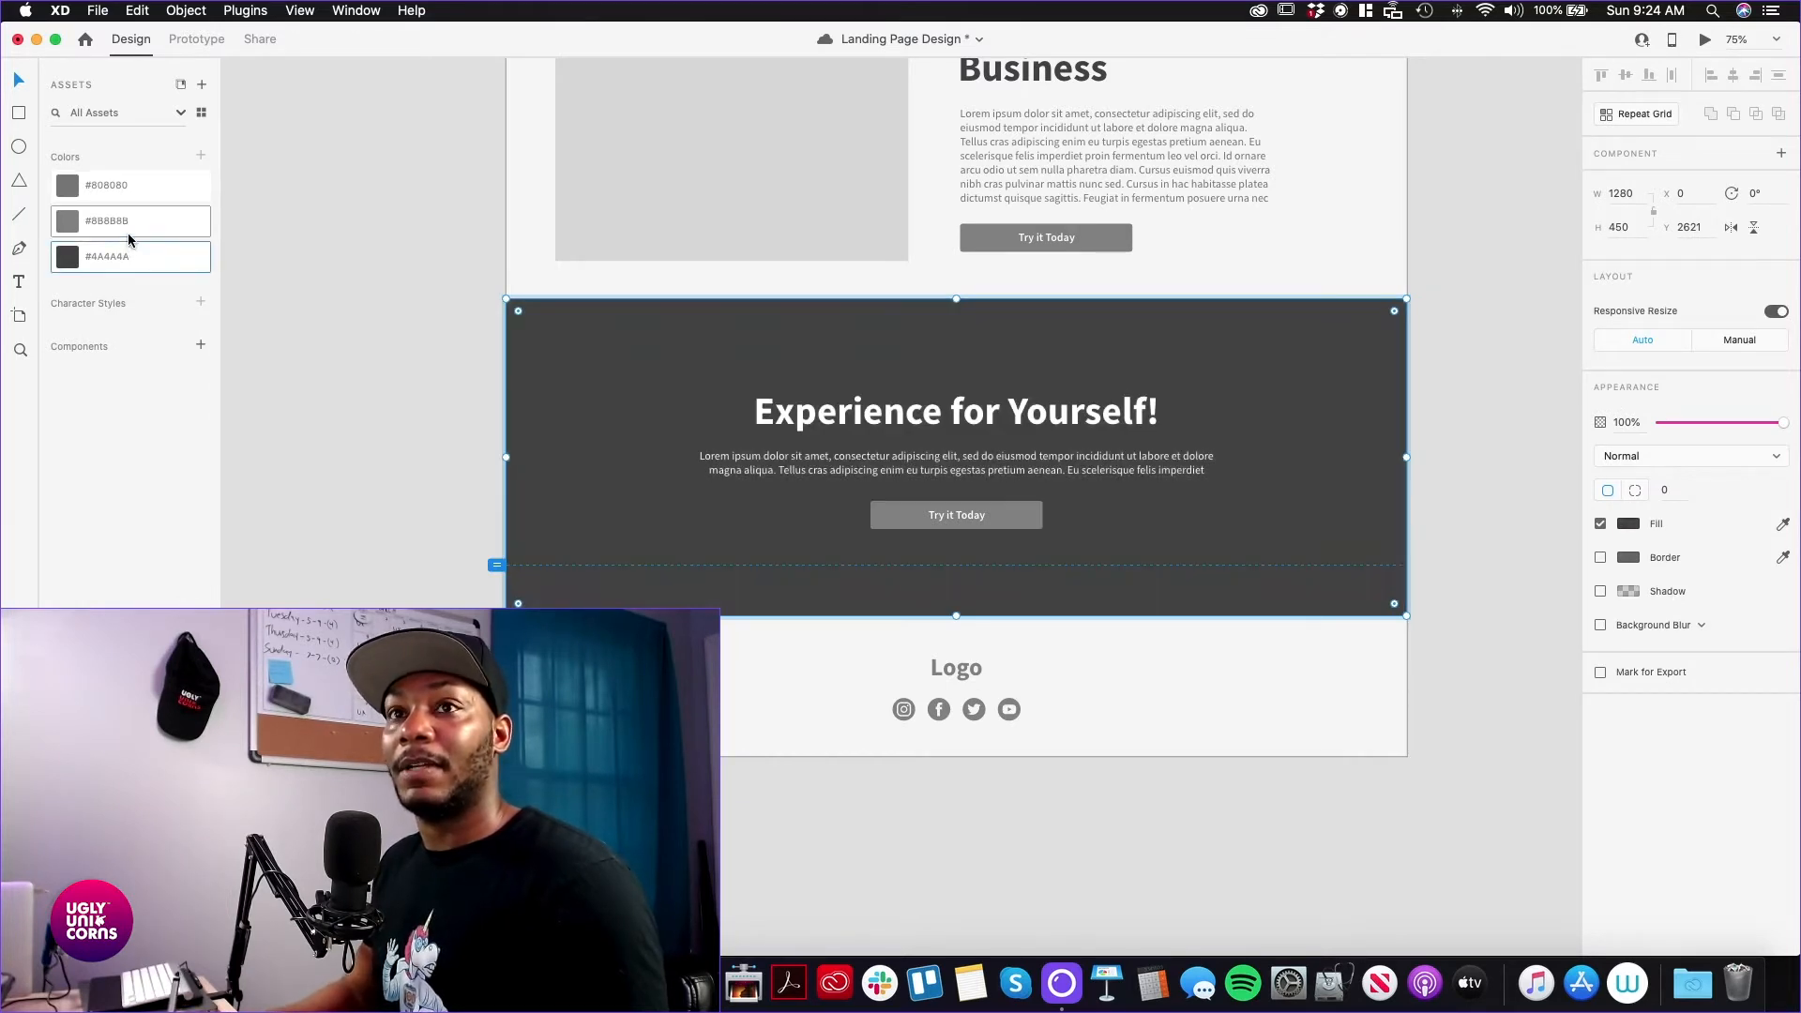
left_click(127, 224)
left_click(128, 188)
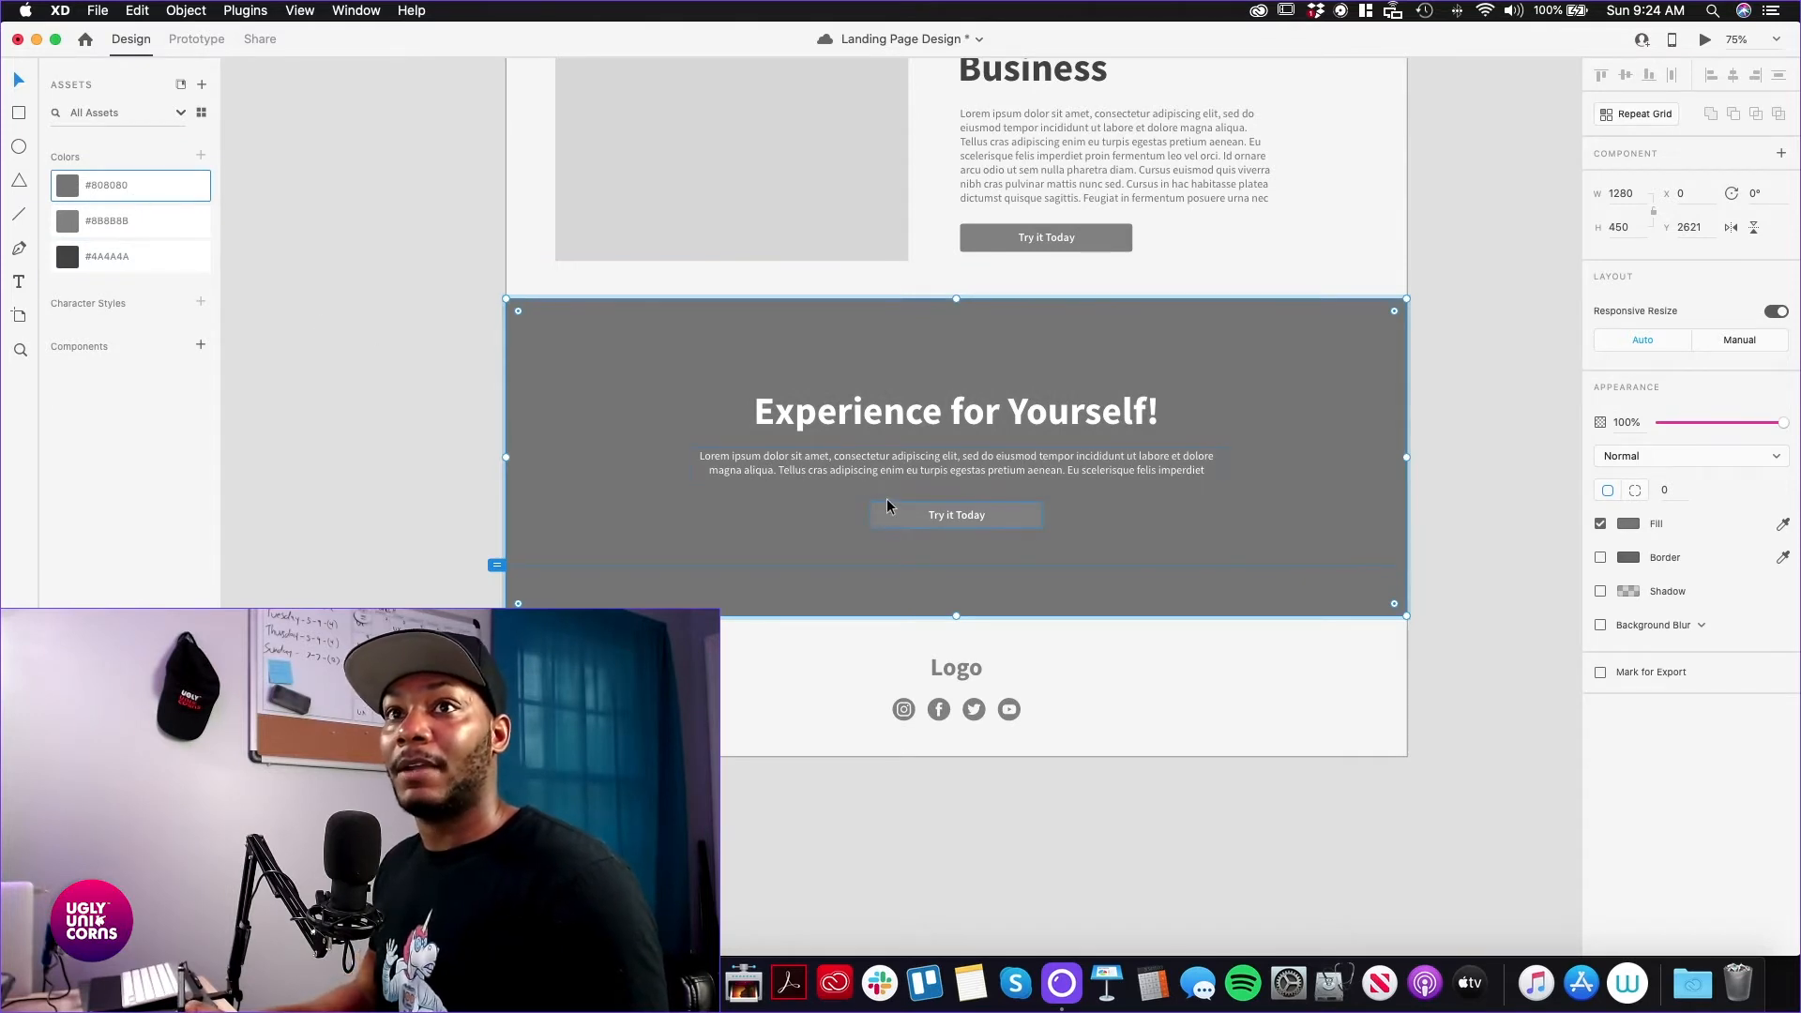
Fill the hero section's slanted background shape with the evergreen forest photo
left_click_drag(426, 342, 543, 463)
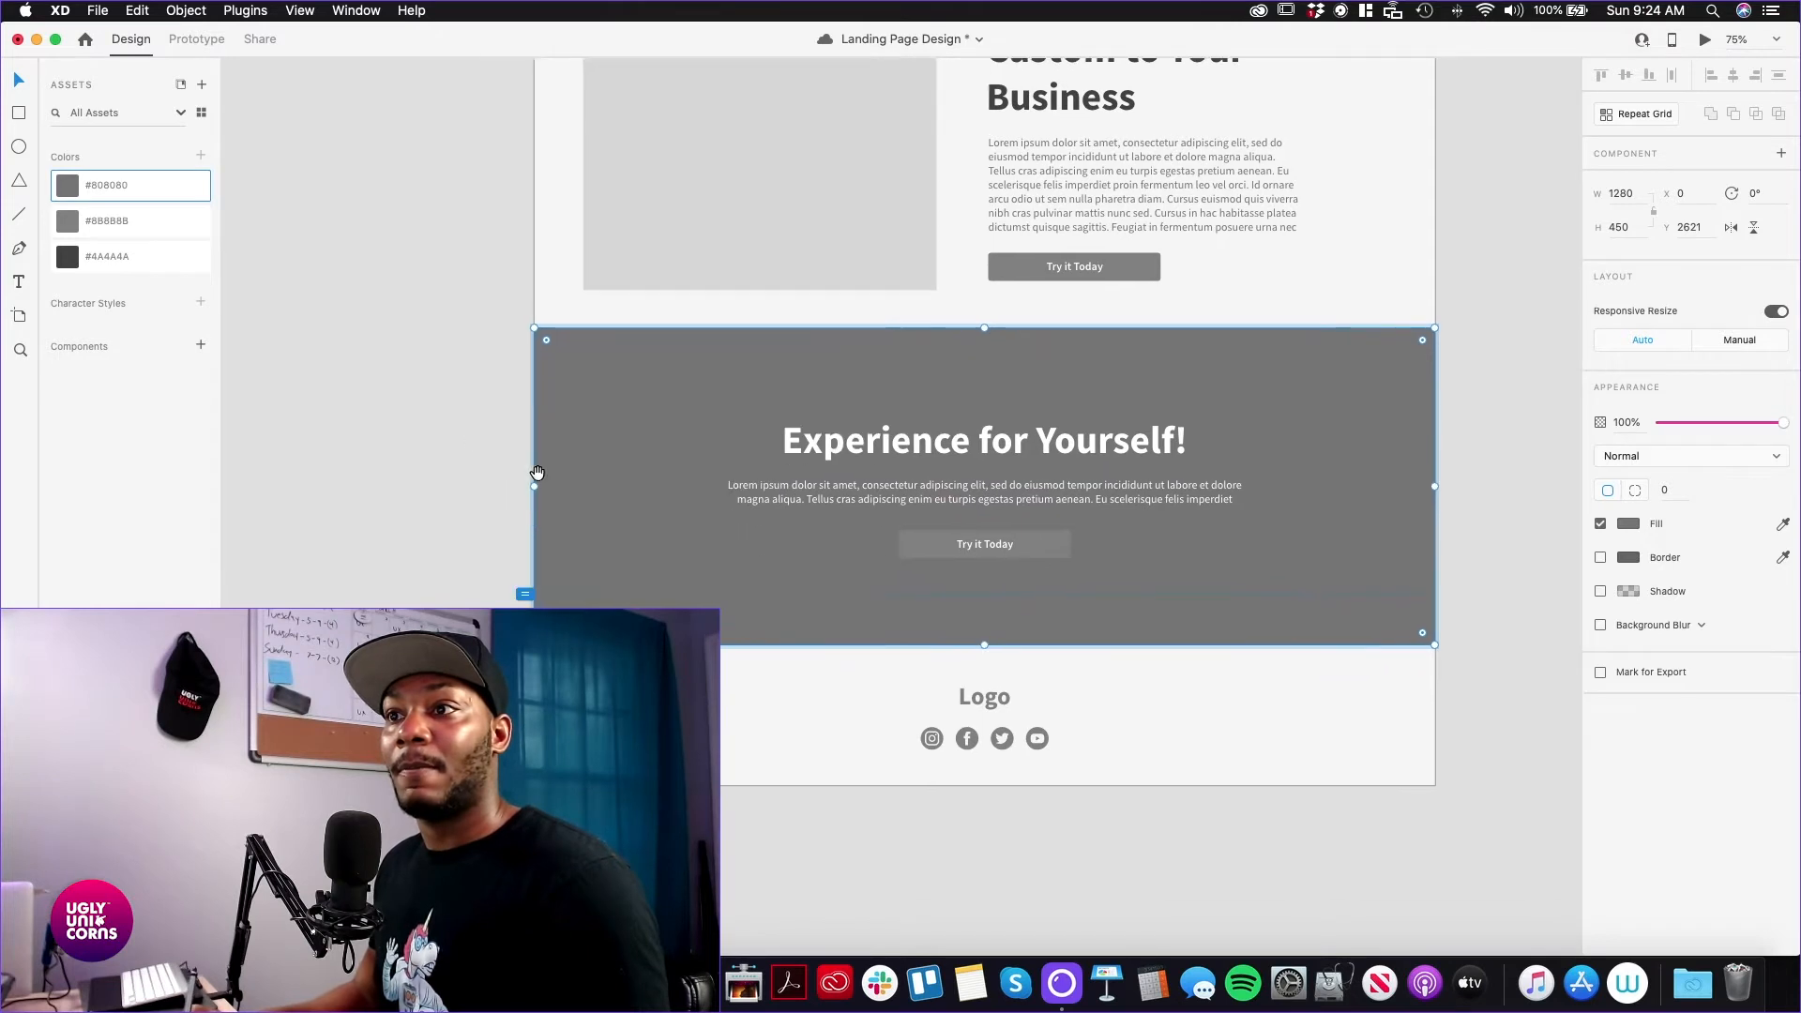
scroll(543, 464, "down", 3)
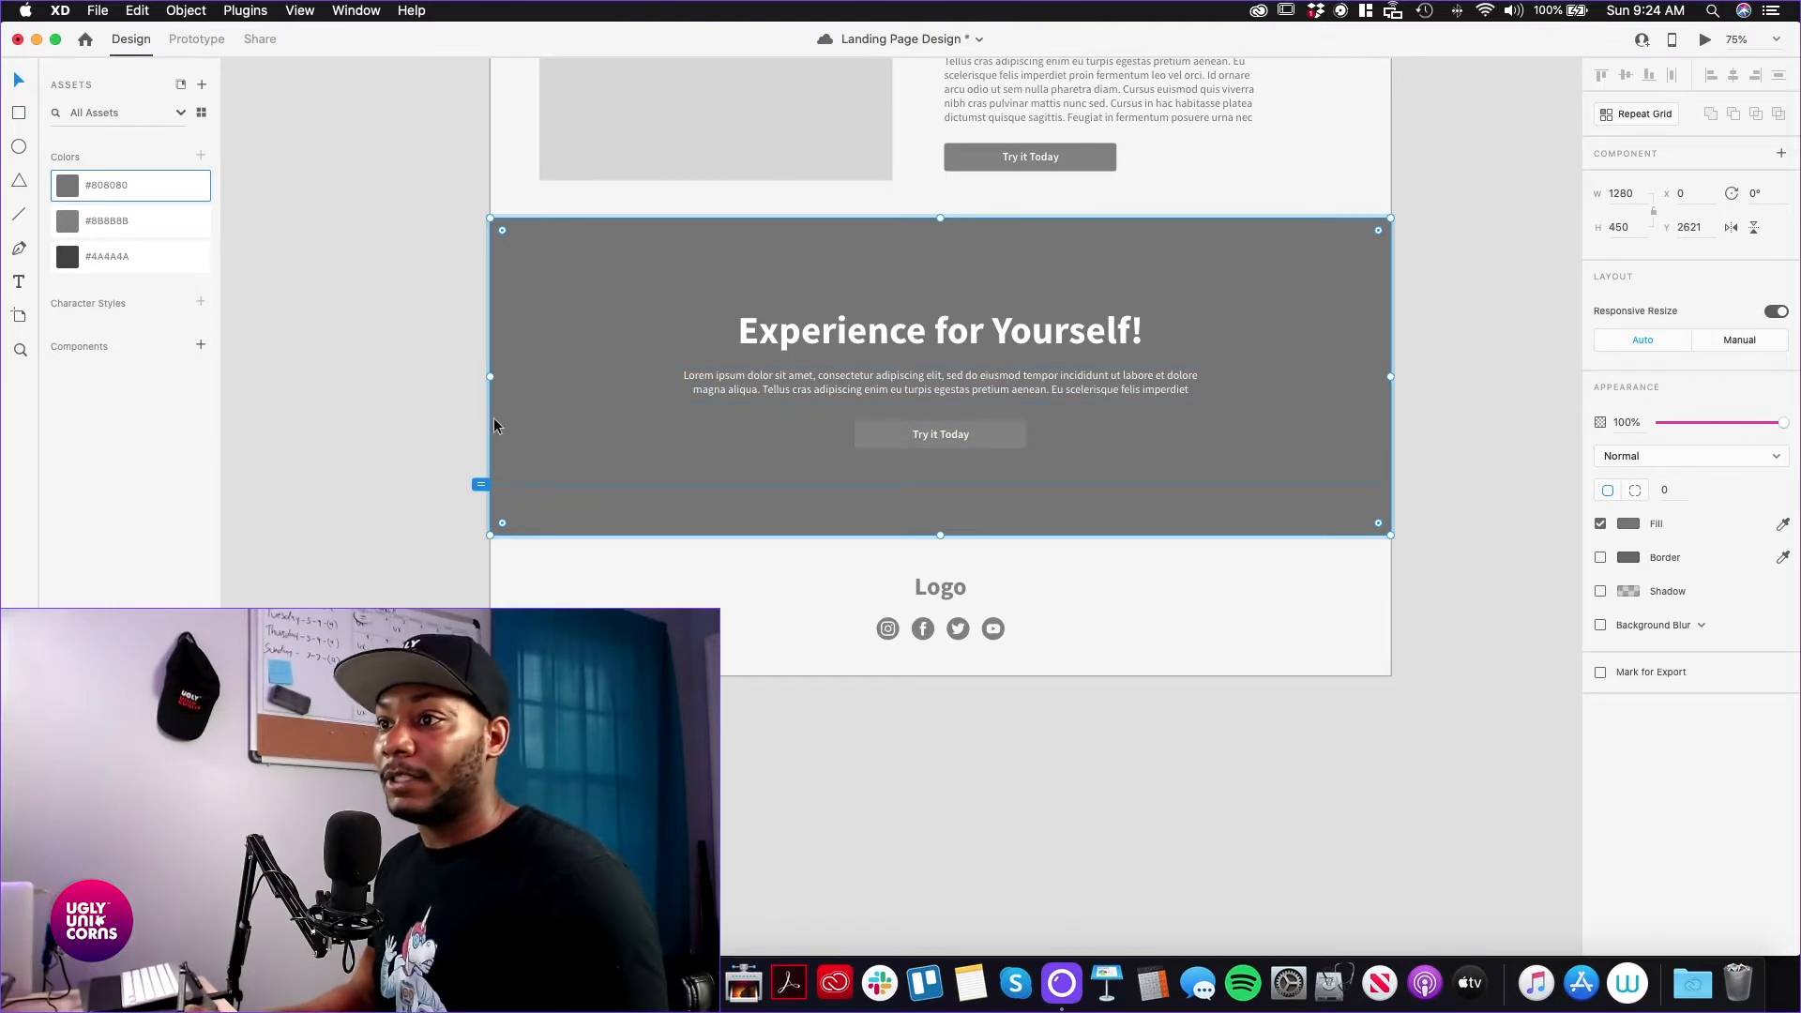
scroll(415, 293, "up", 20)
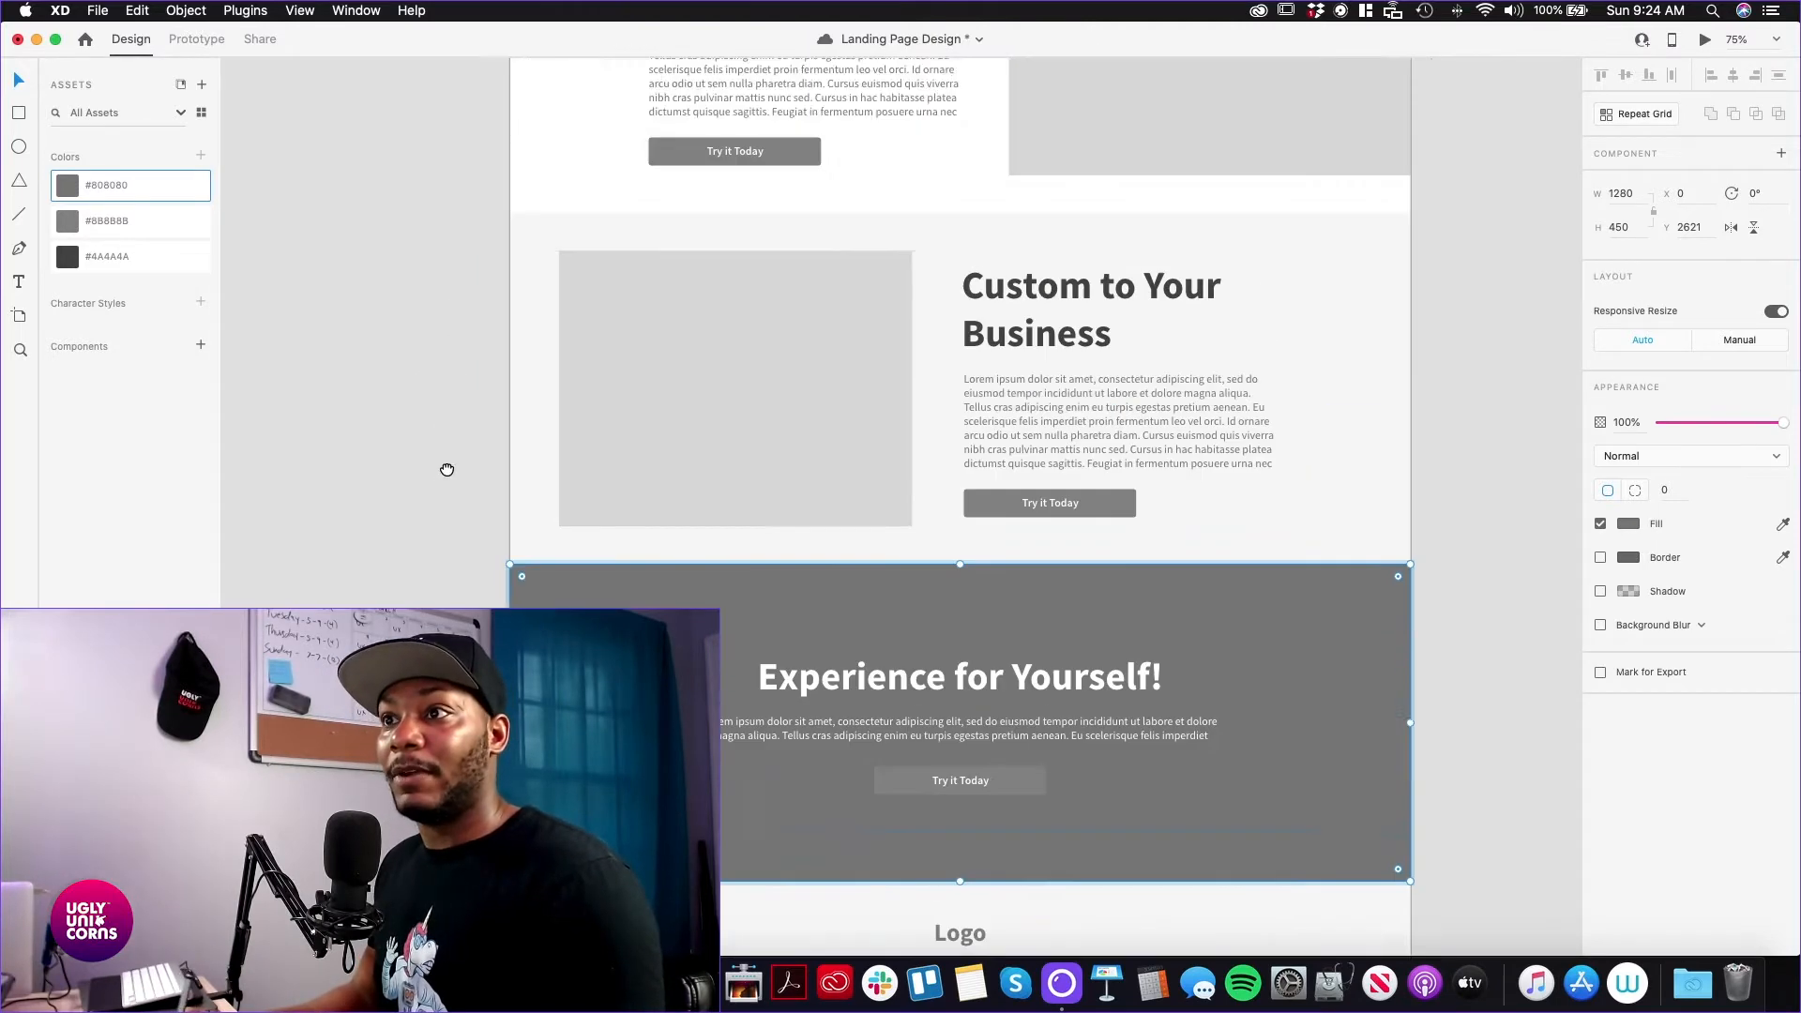
scroll(493, 319, "up", 10)
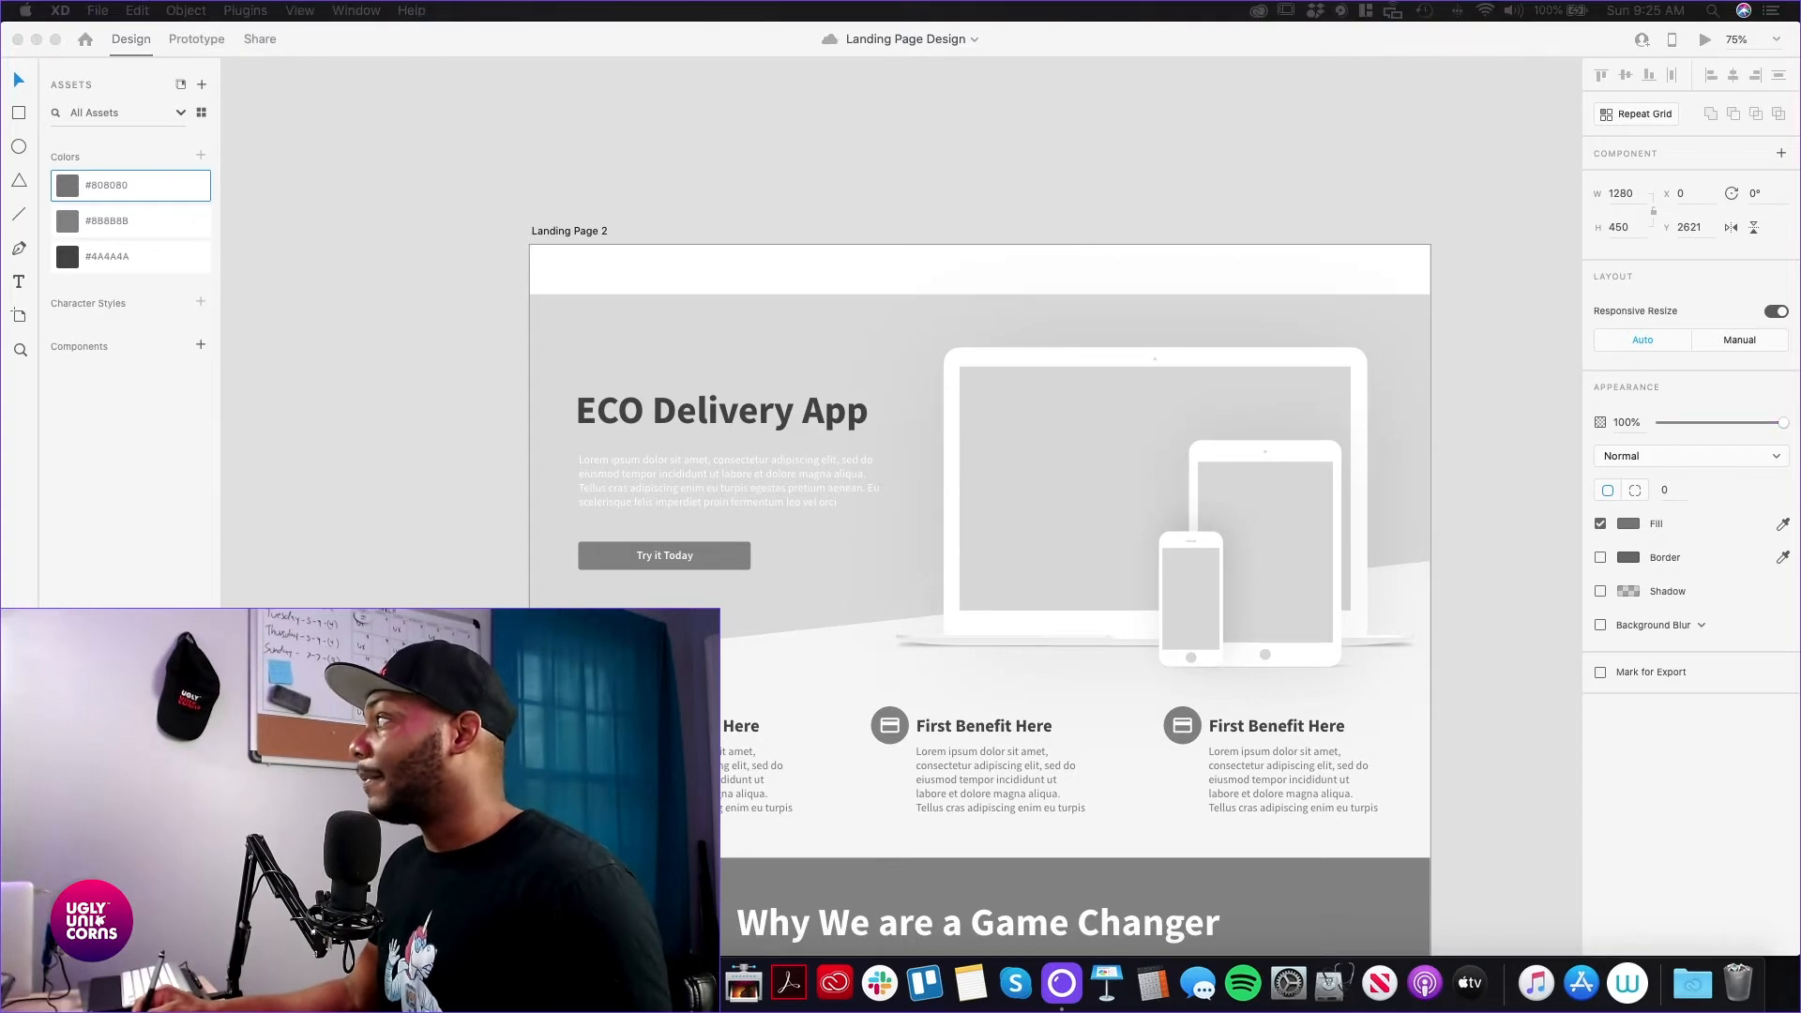
left_click(433, 392)
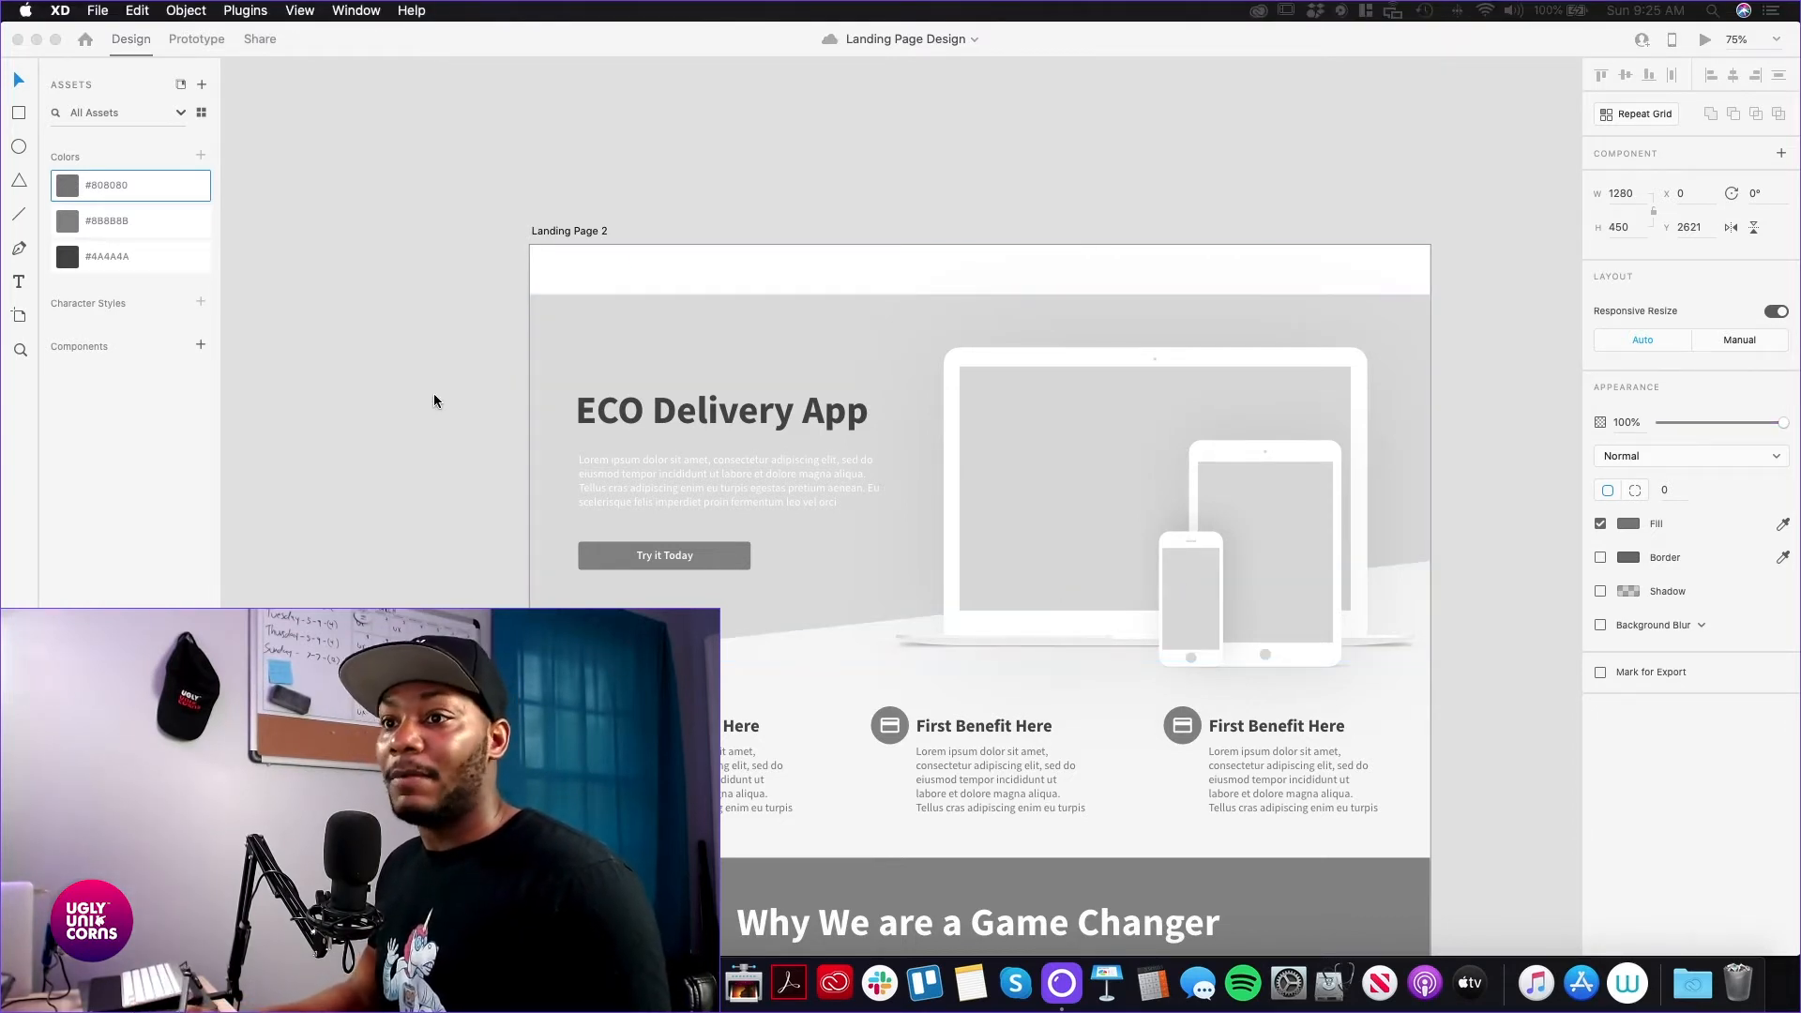
left_click(773, 327)
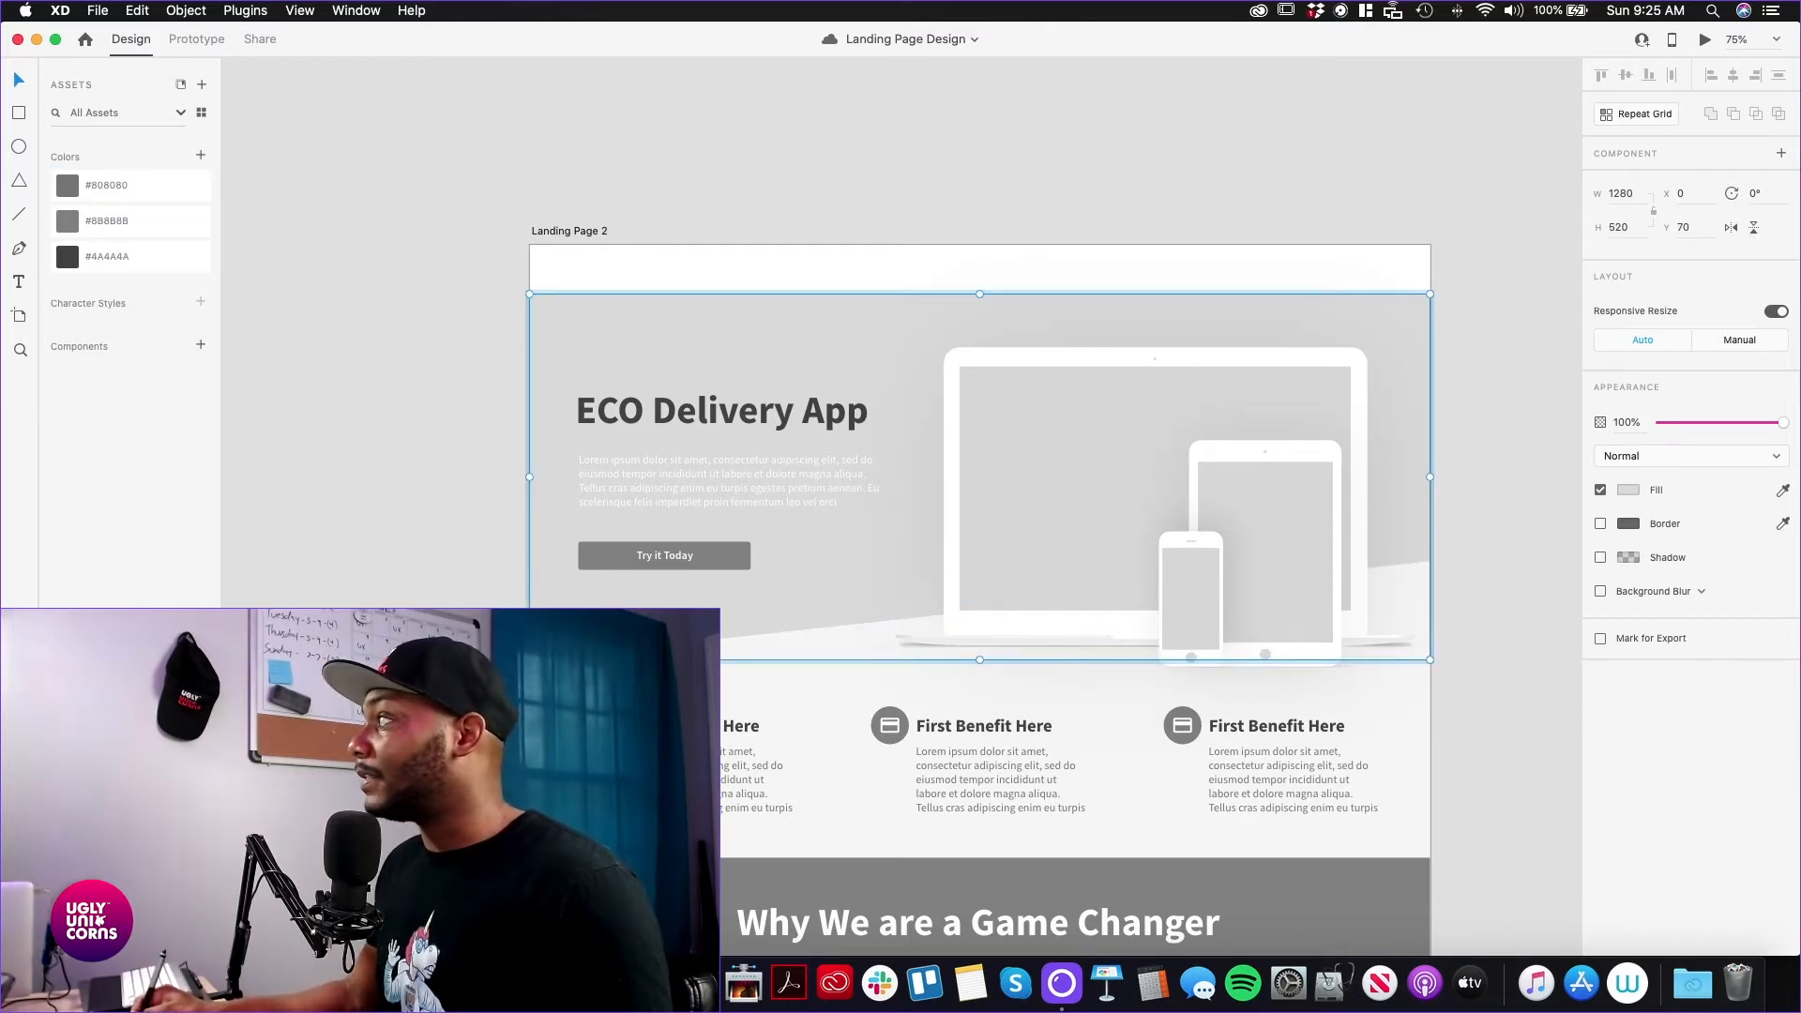
left_click_drag(601, 656, 816, 353)
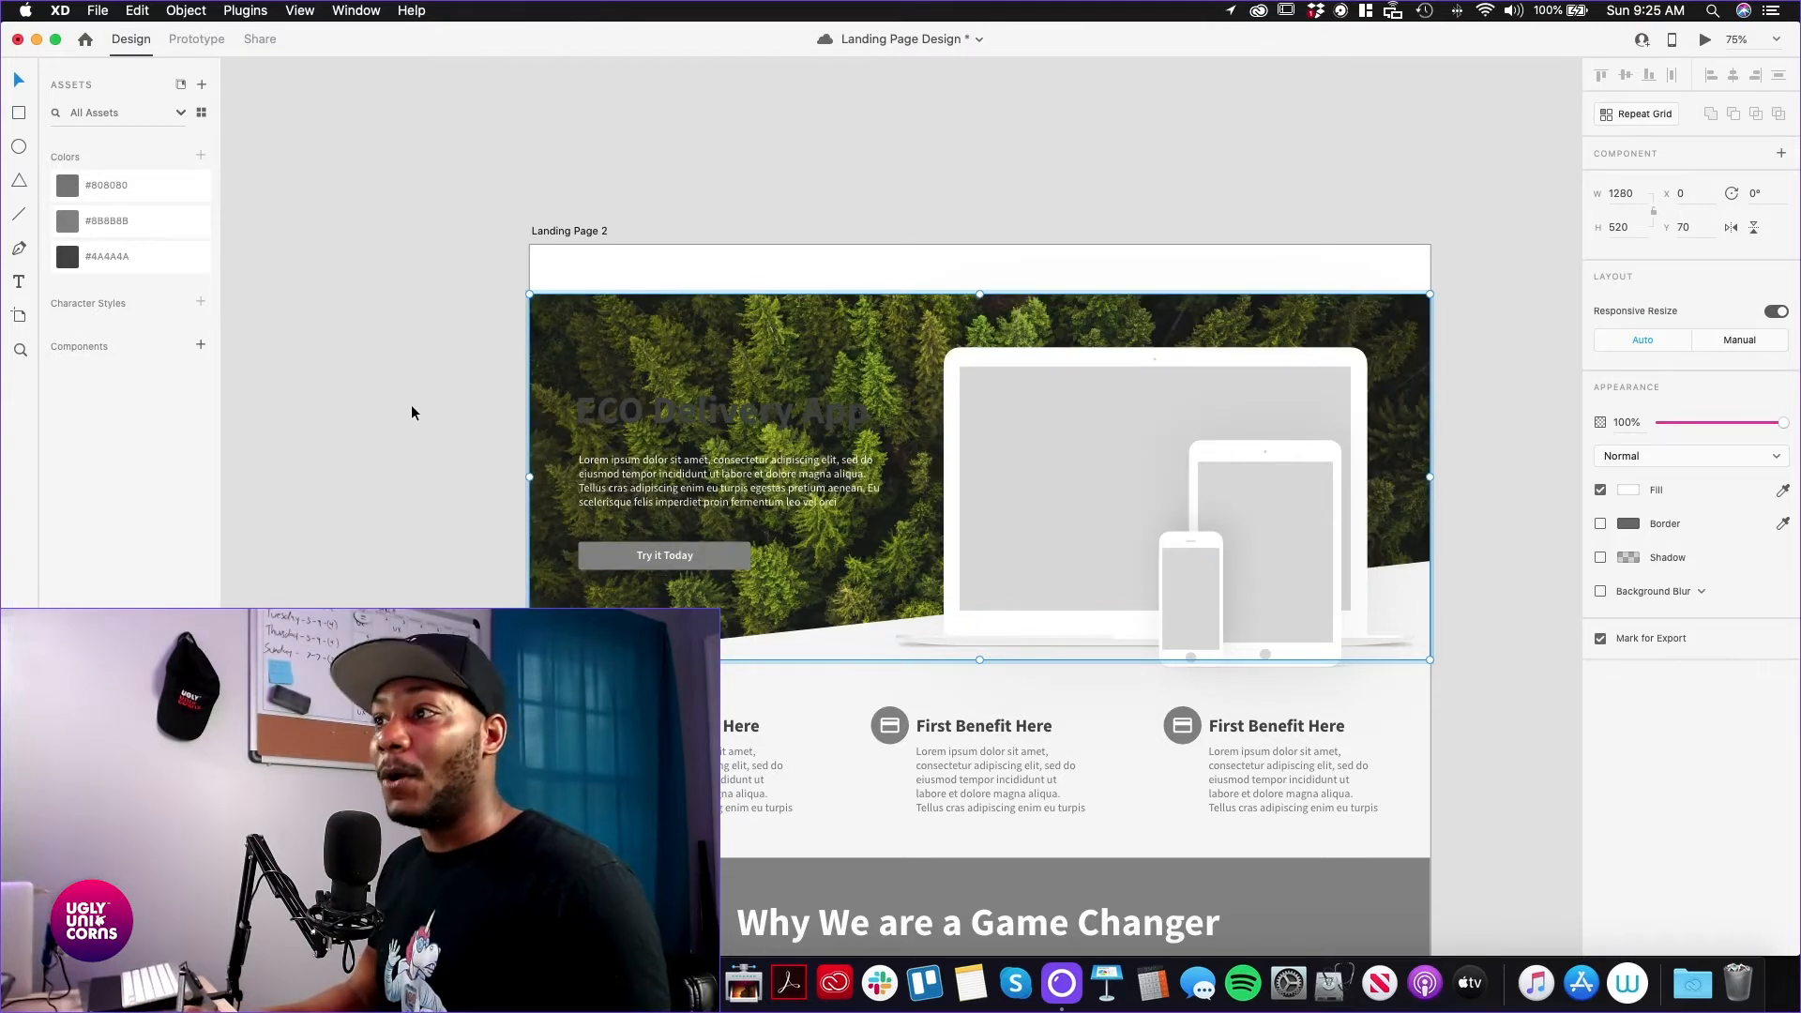
left_click(392, 398)
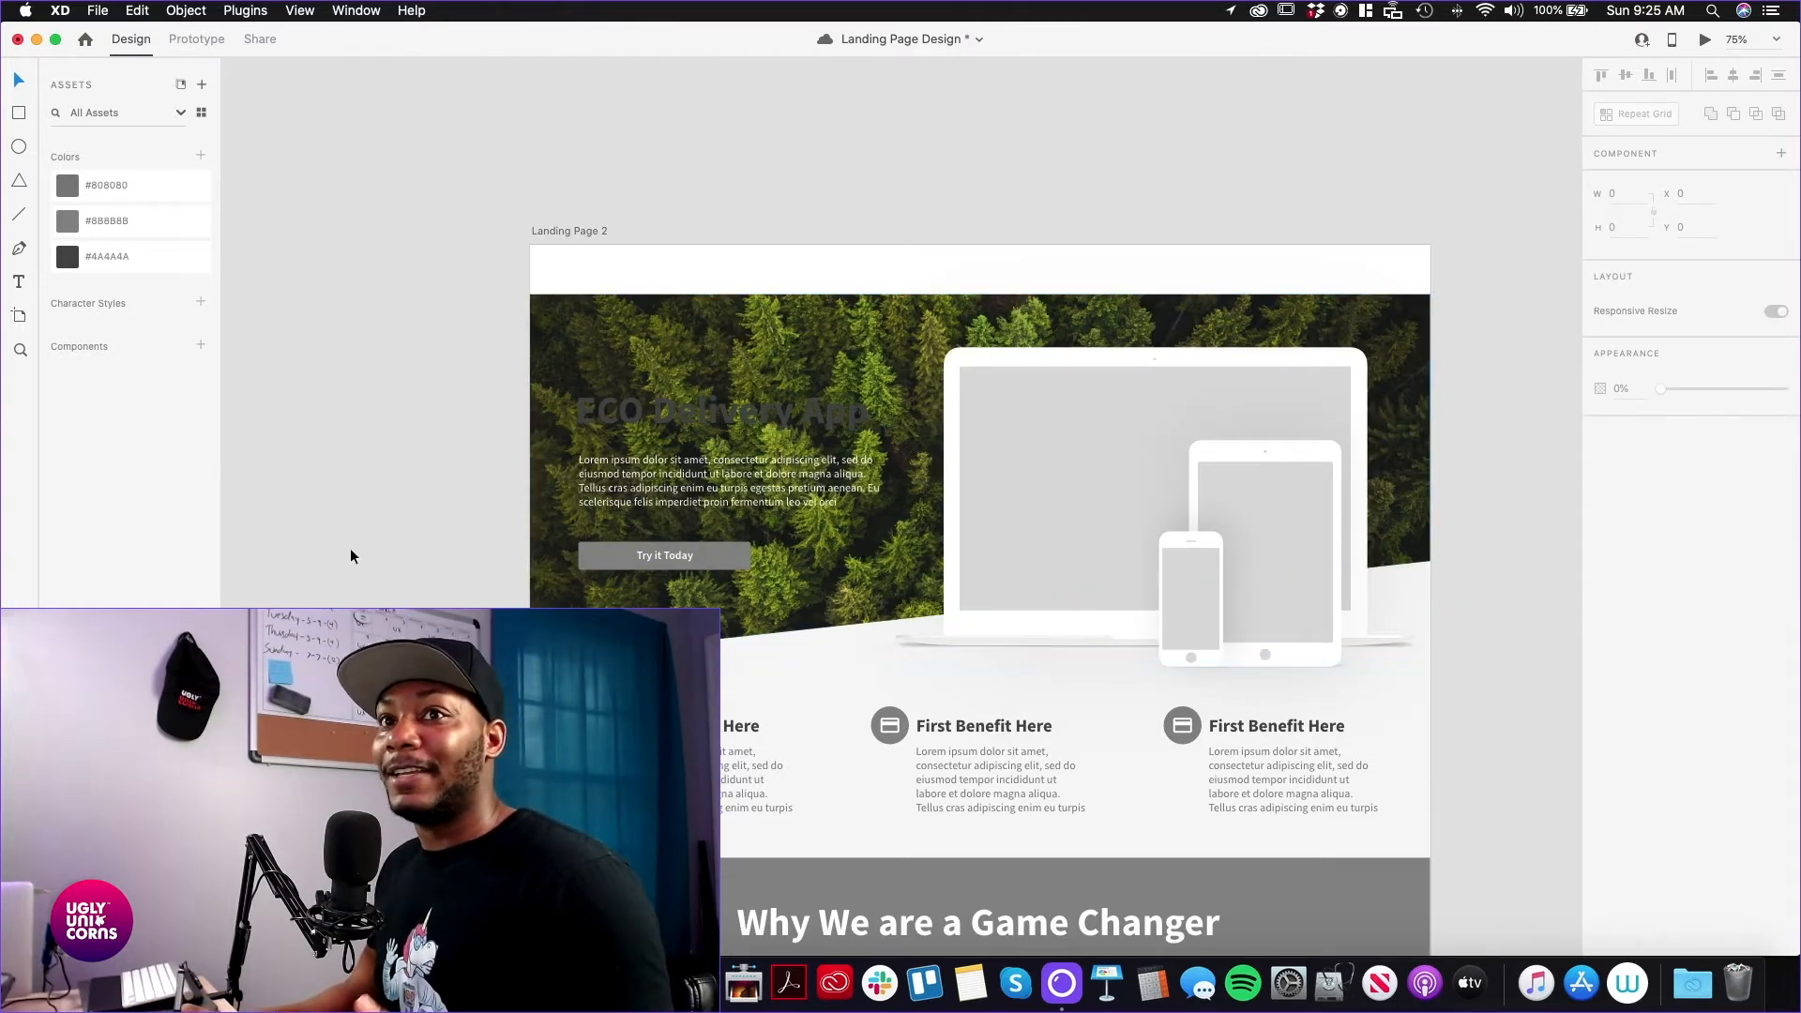
Show the layers of Landing Page 2 and examine the Hero group's background image layer
key("super+y")
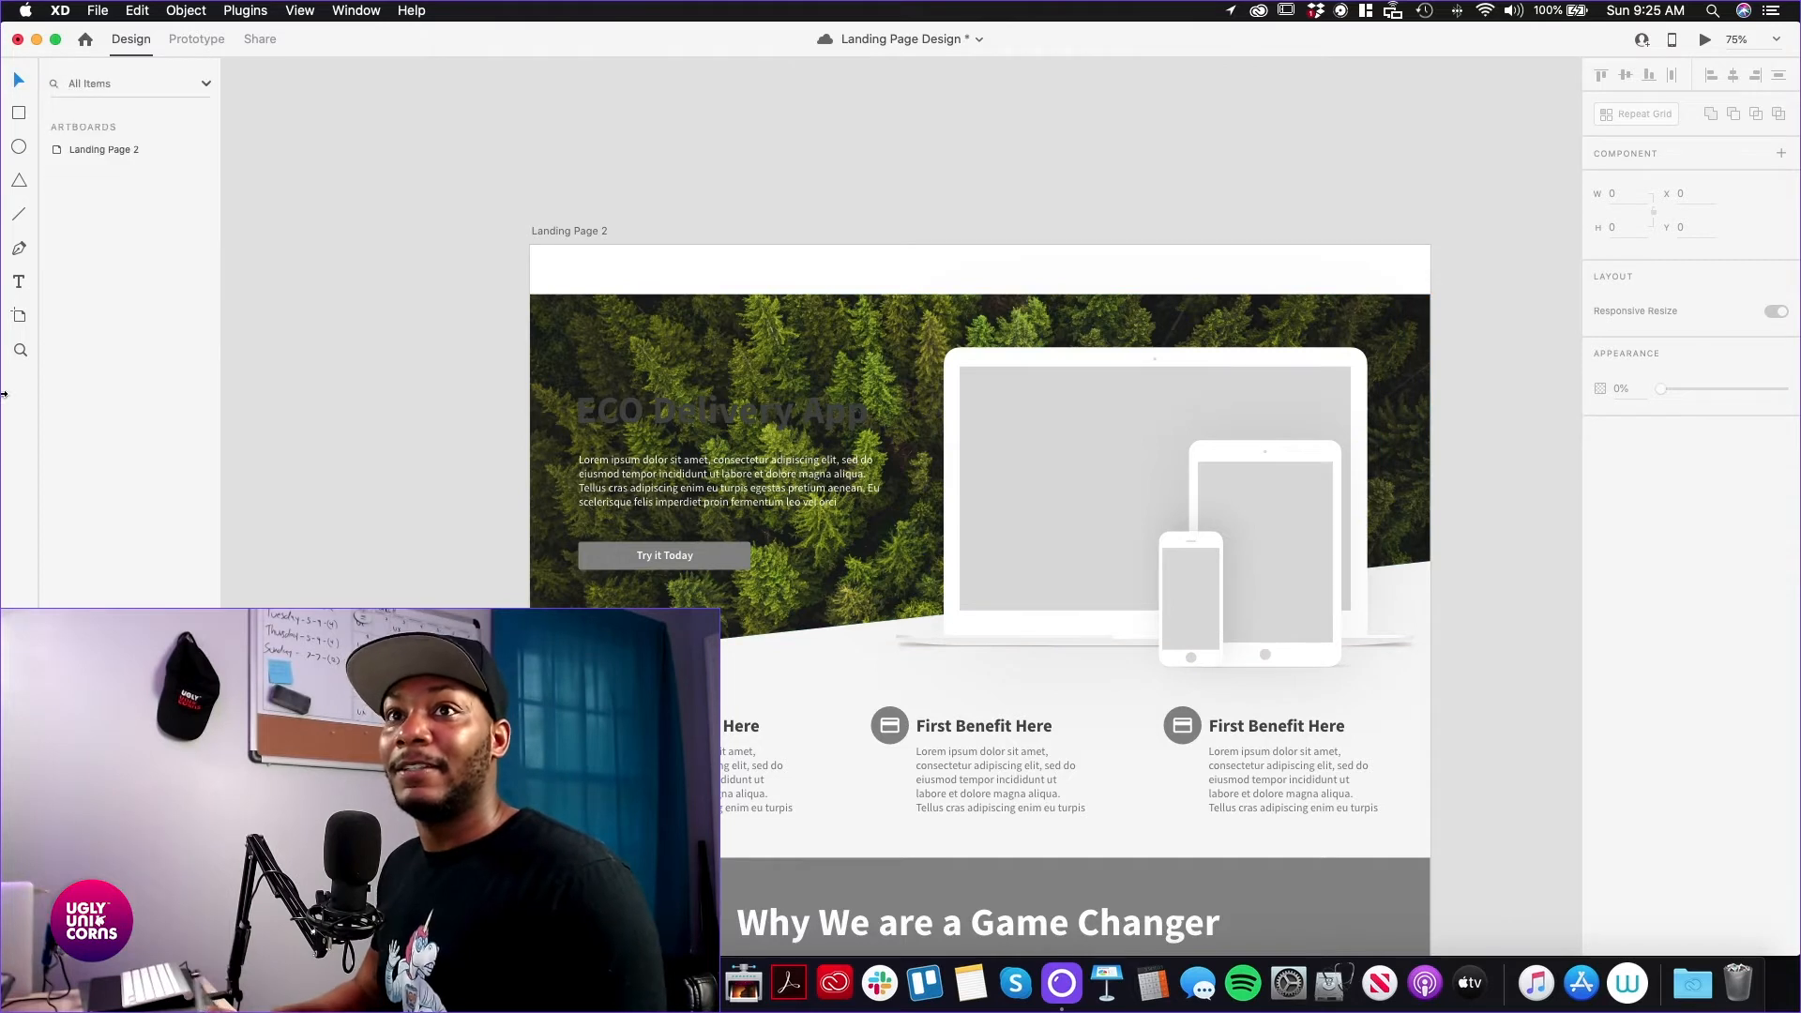
left_click(104, 150)
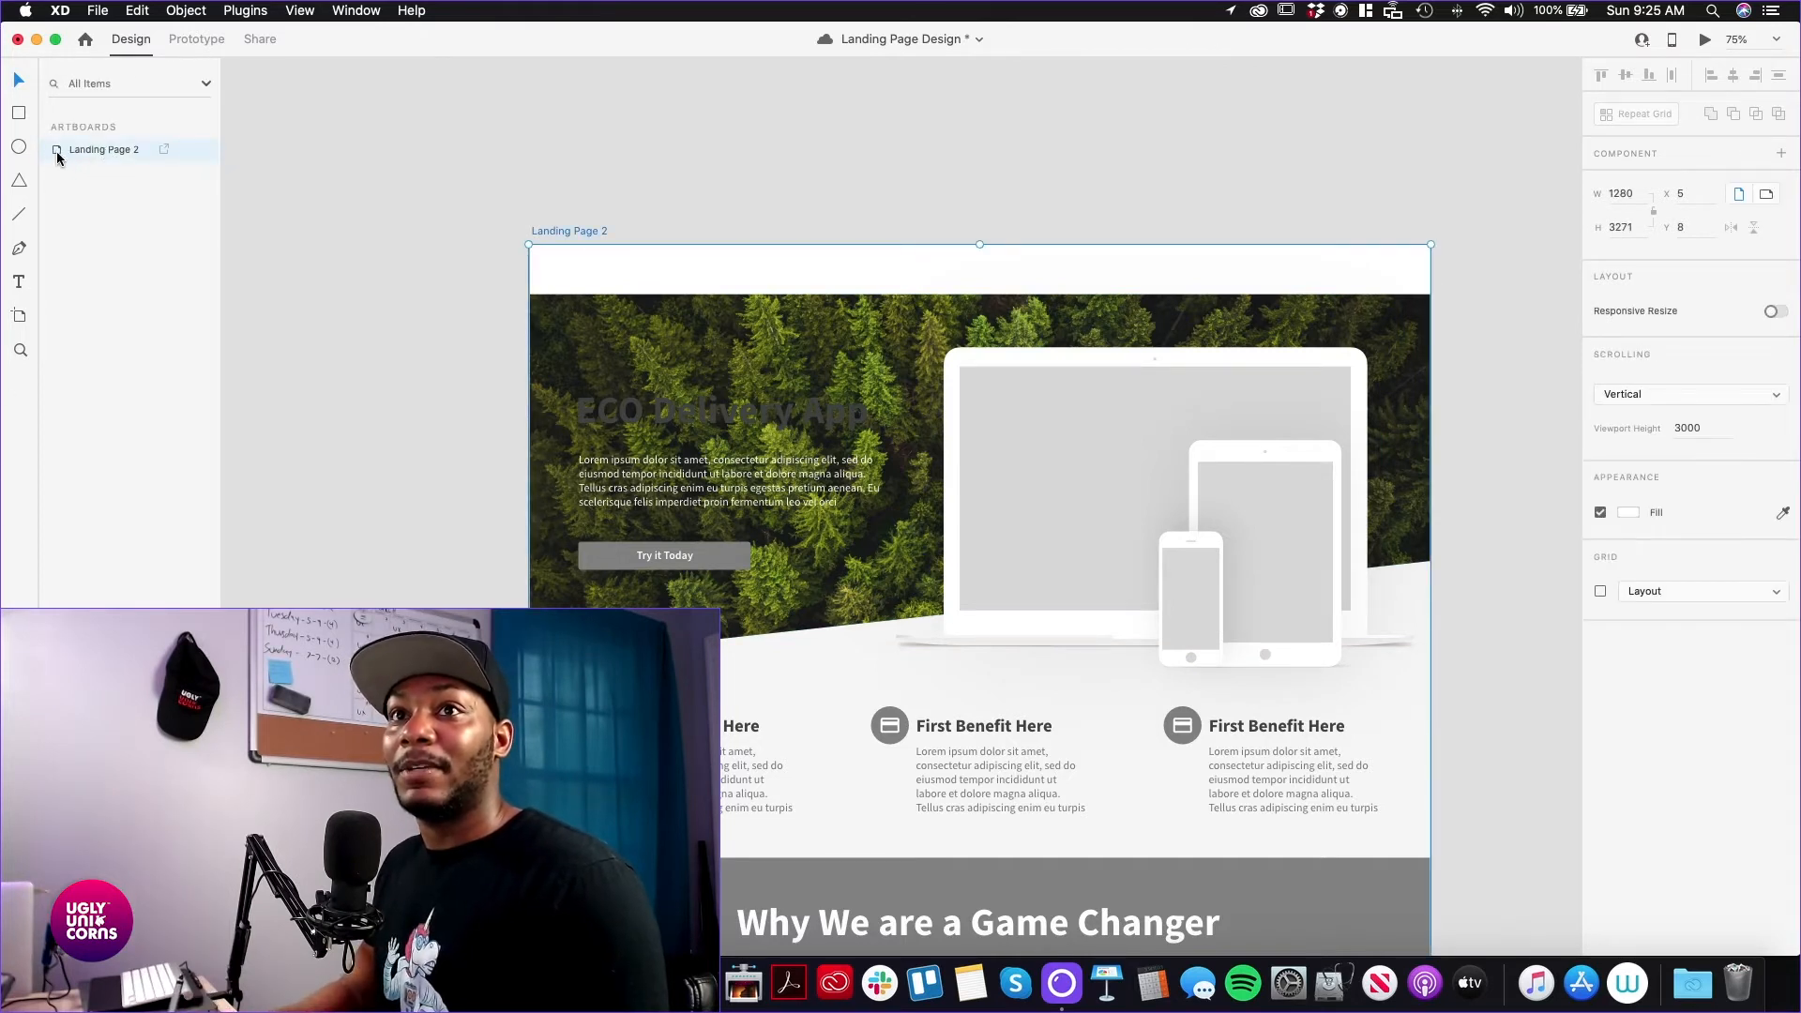
left_click(536, 268)
double_click(646, 327)
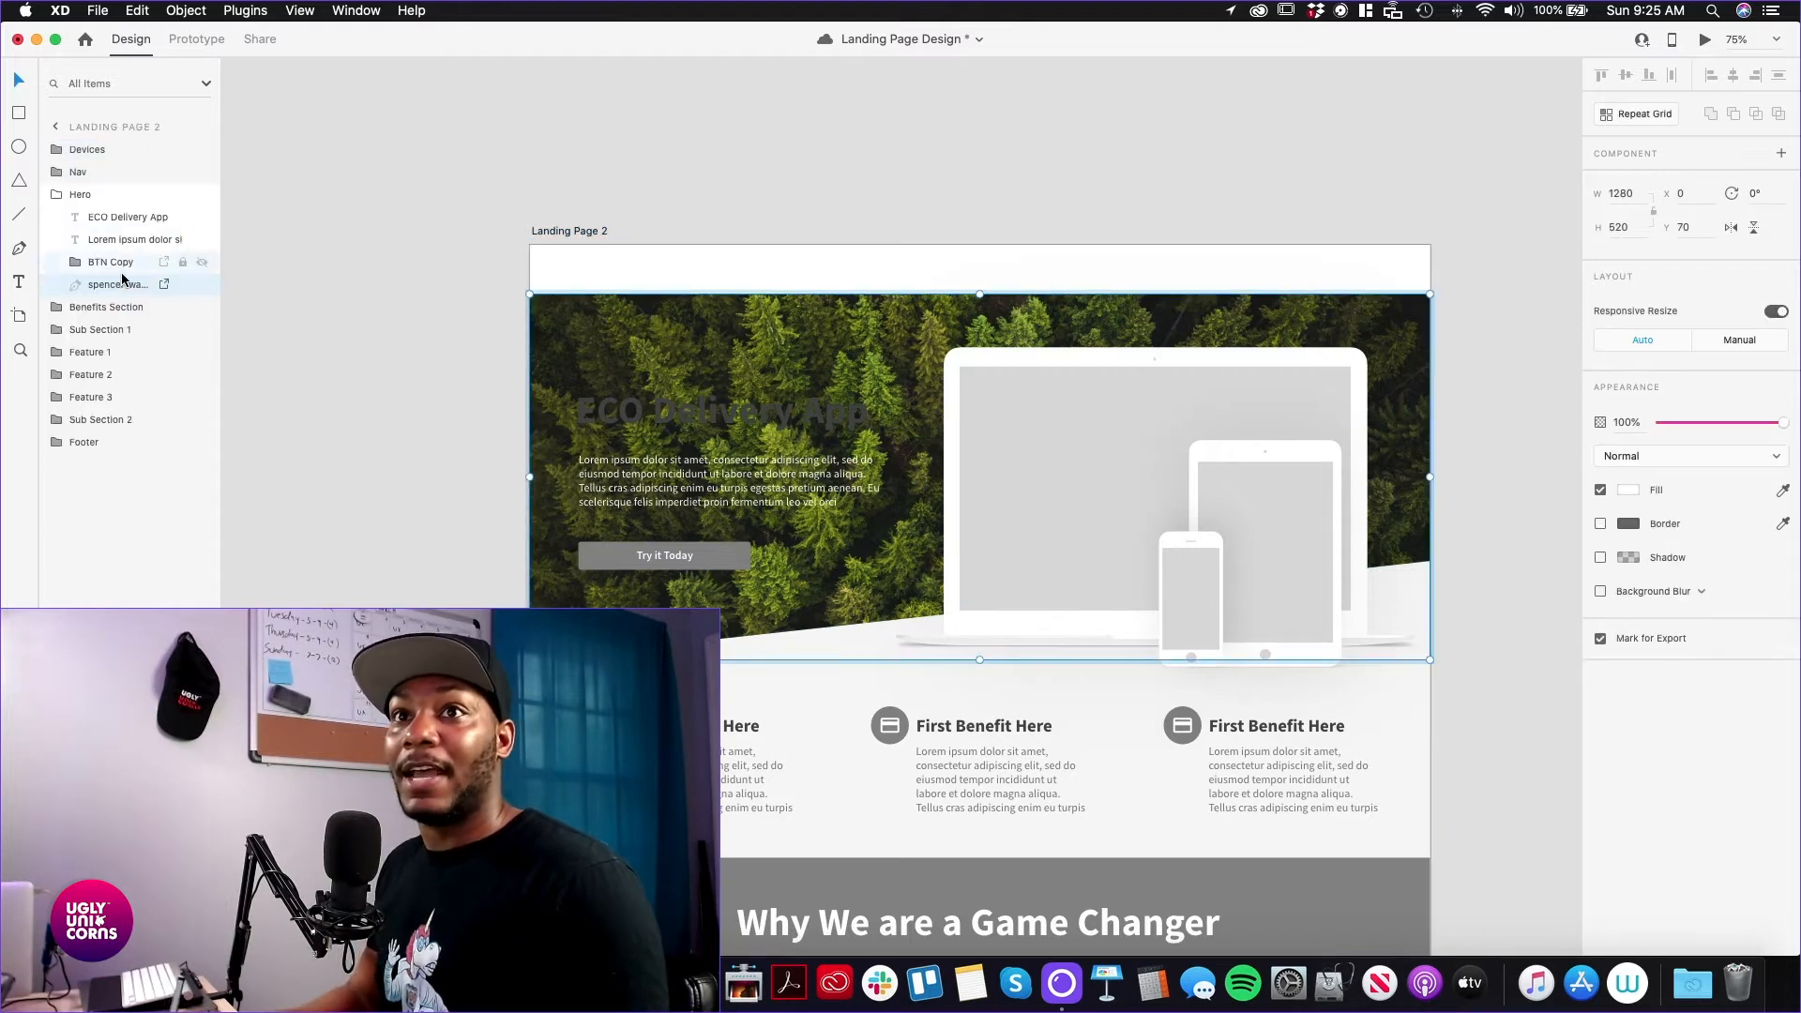
left_click(450, 491)
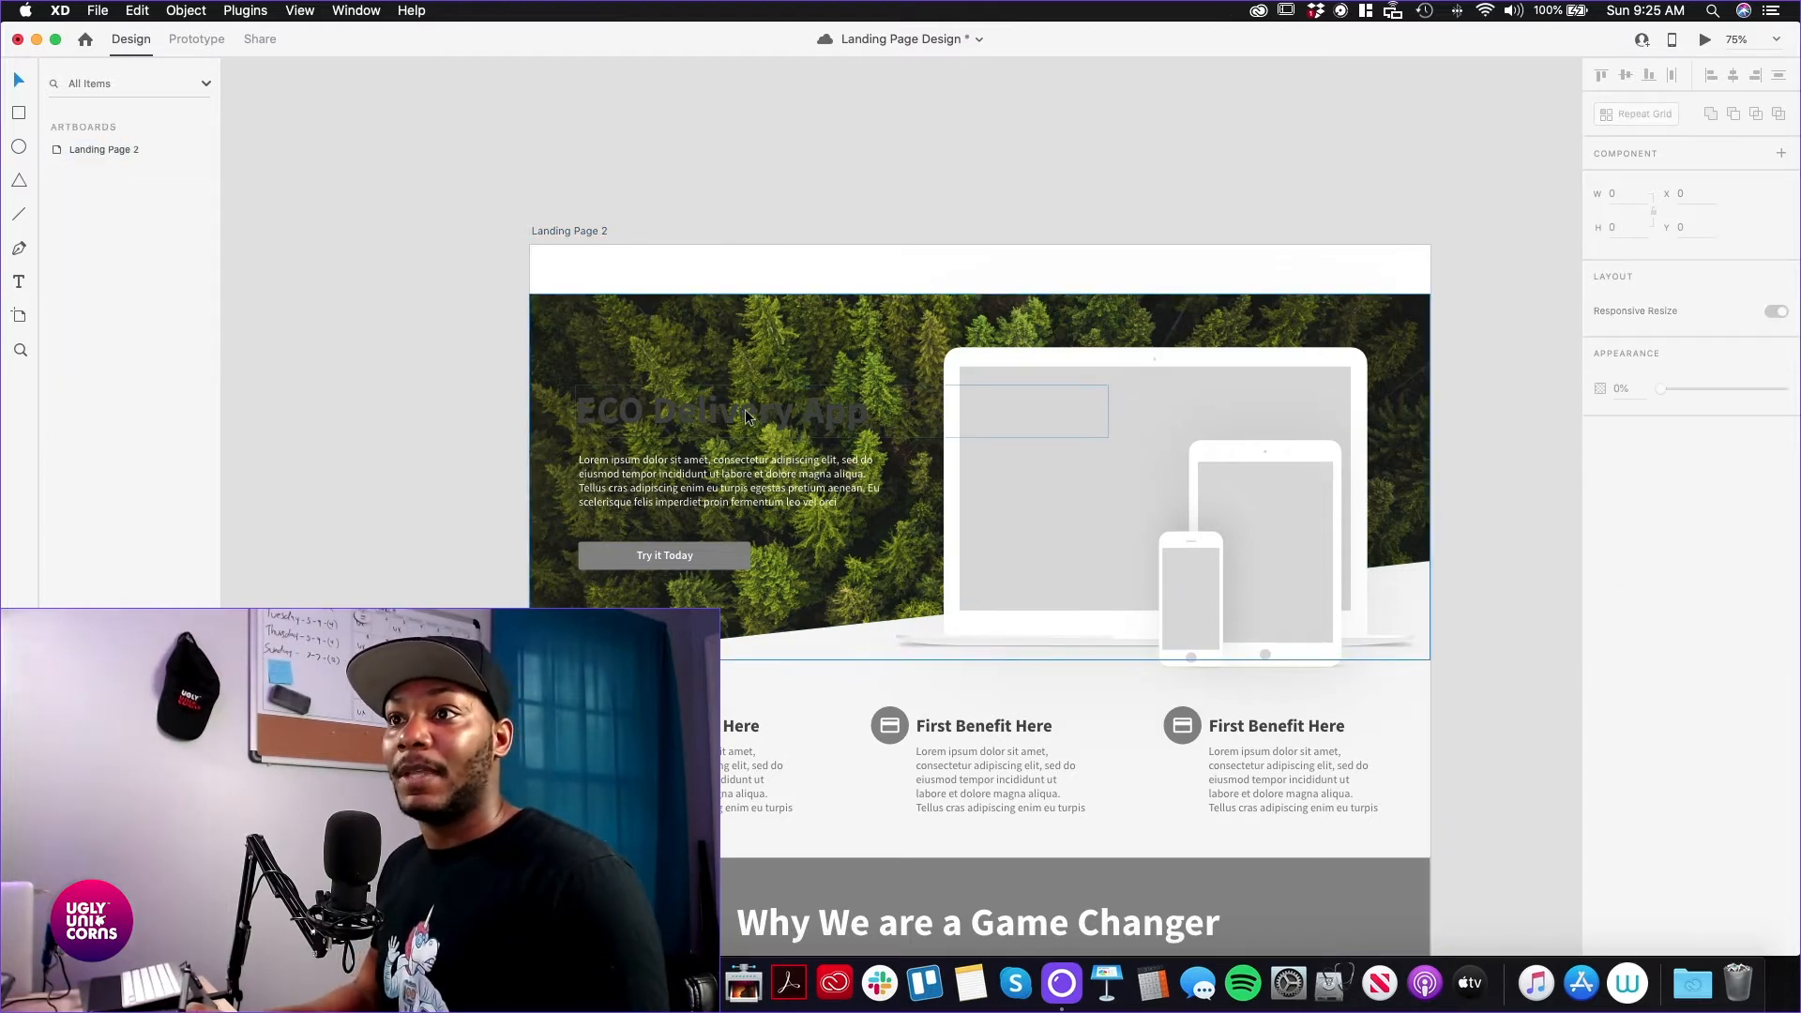
Change the fill of the ECO Delivery App heading in the hero section to white
double_click(790, 422)
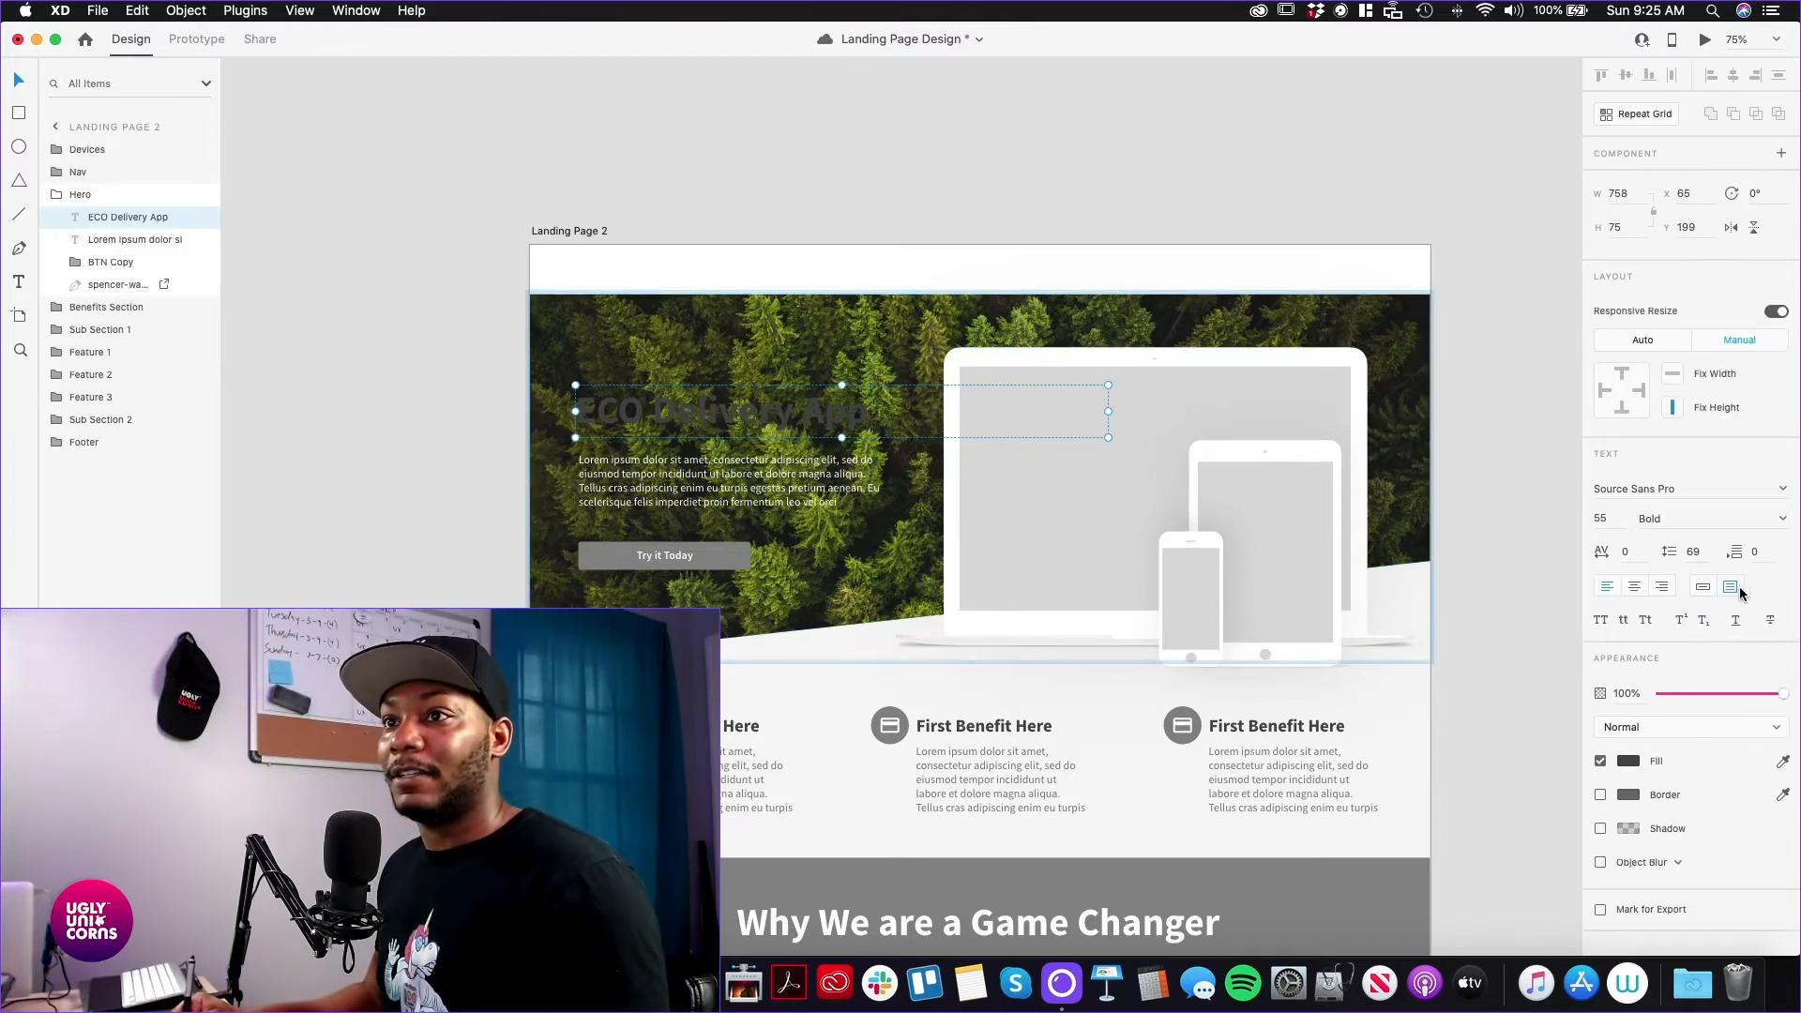
left_click(1635, 767)
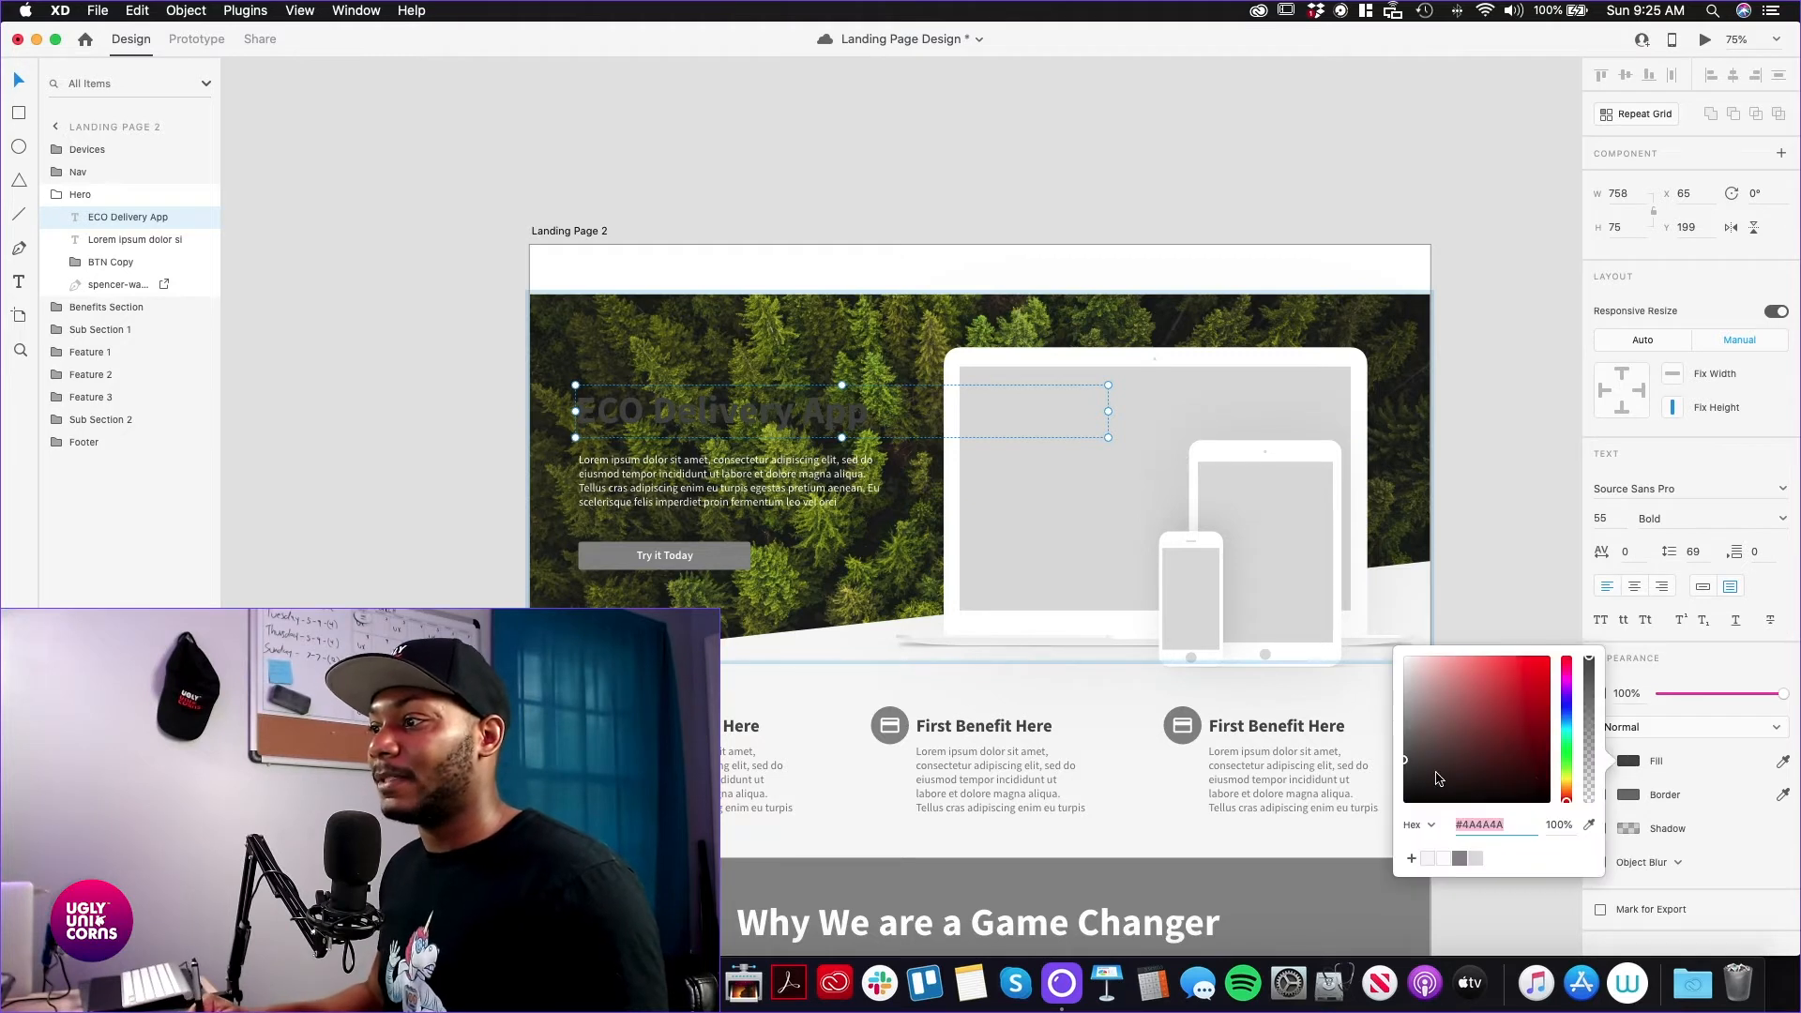
left_click(1427, 858)
left_click(419, 577)
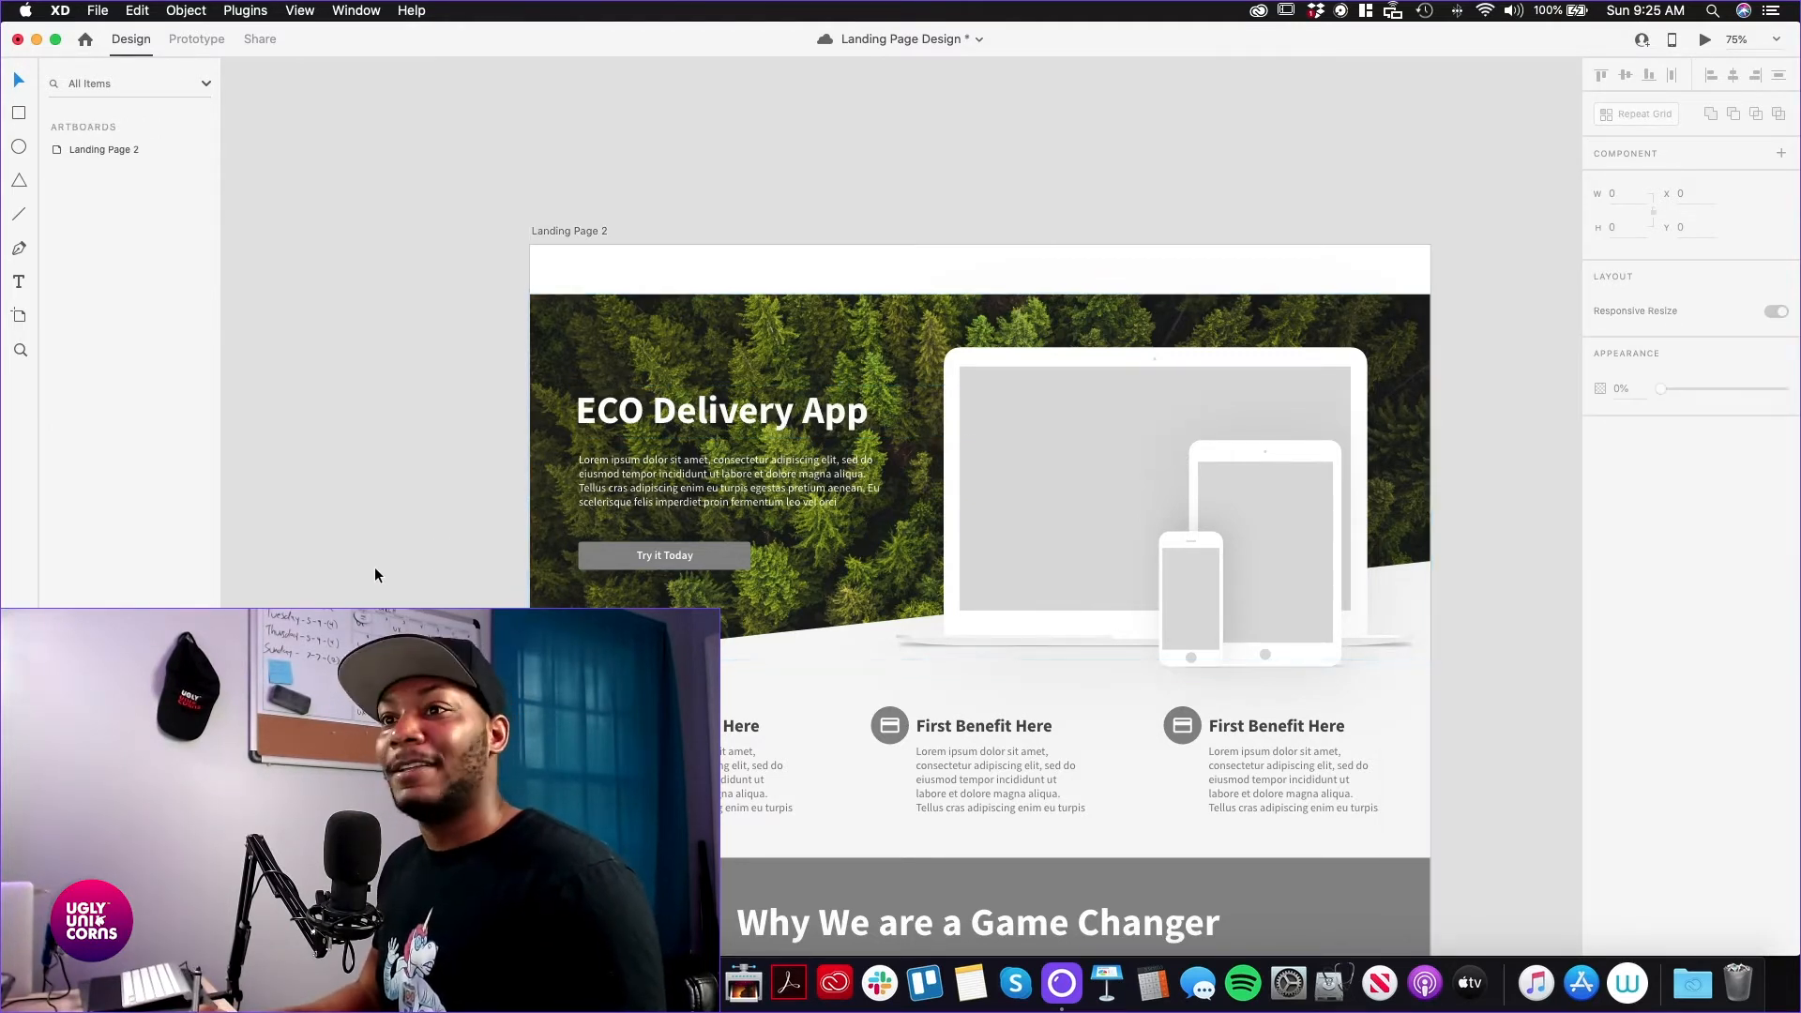
Look over the updated hero section and save the Landing Page Design document
scroll(374, 566, "down", 1)
scroll(846, 457, "down", 3)
scroll(846, 457, "right", 3)
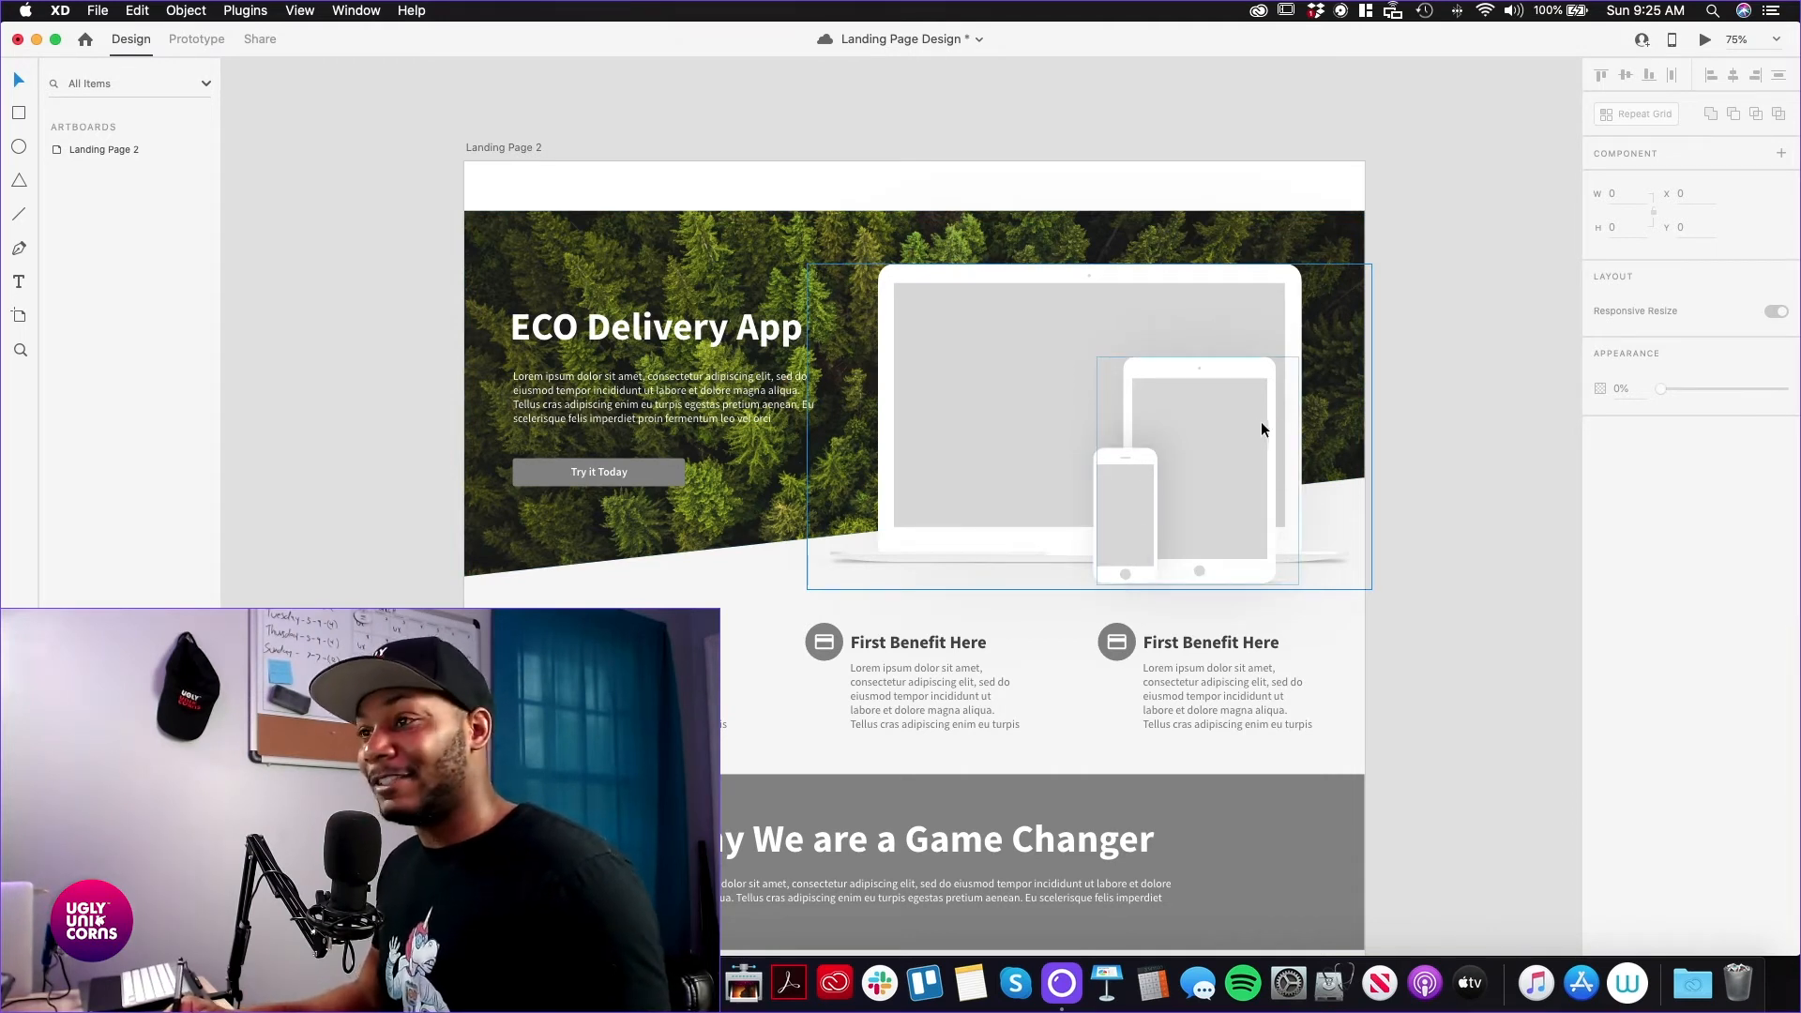
key("super+s")
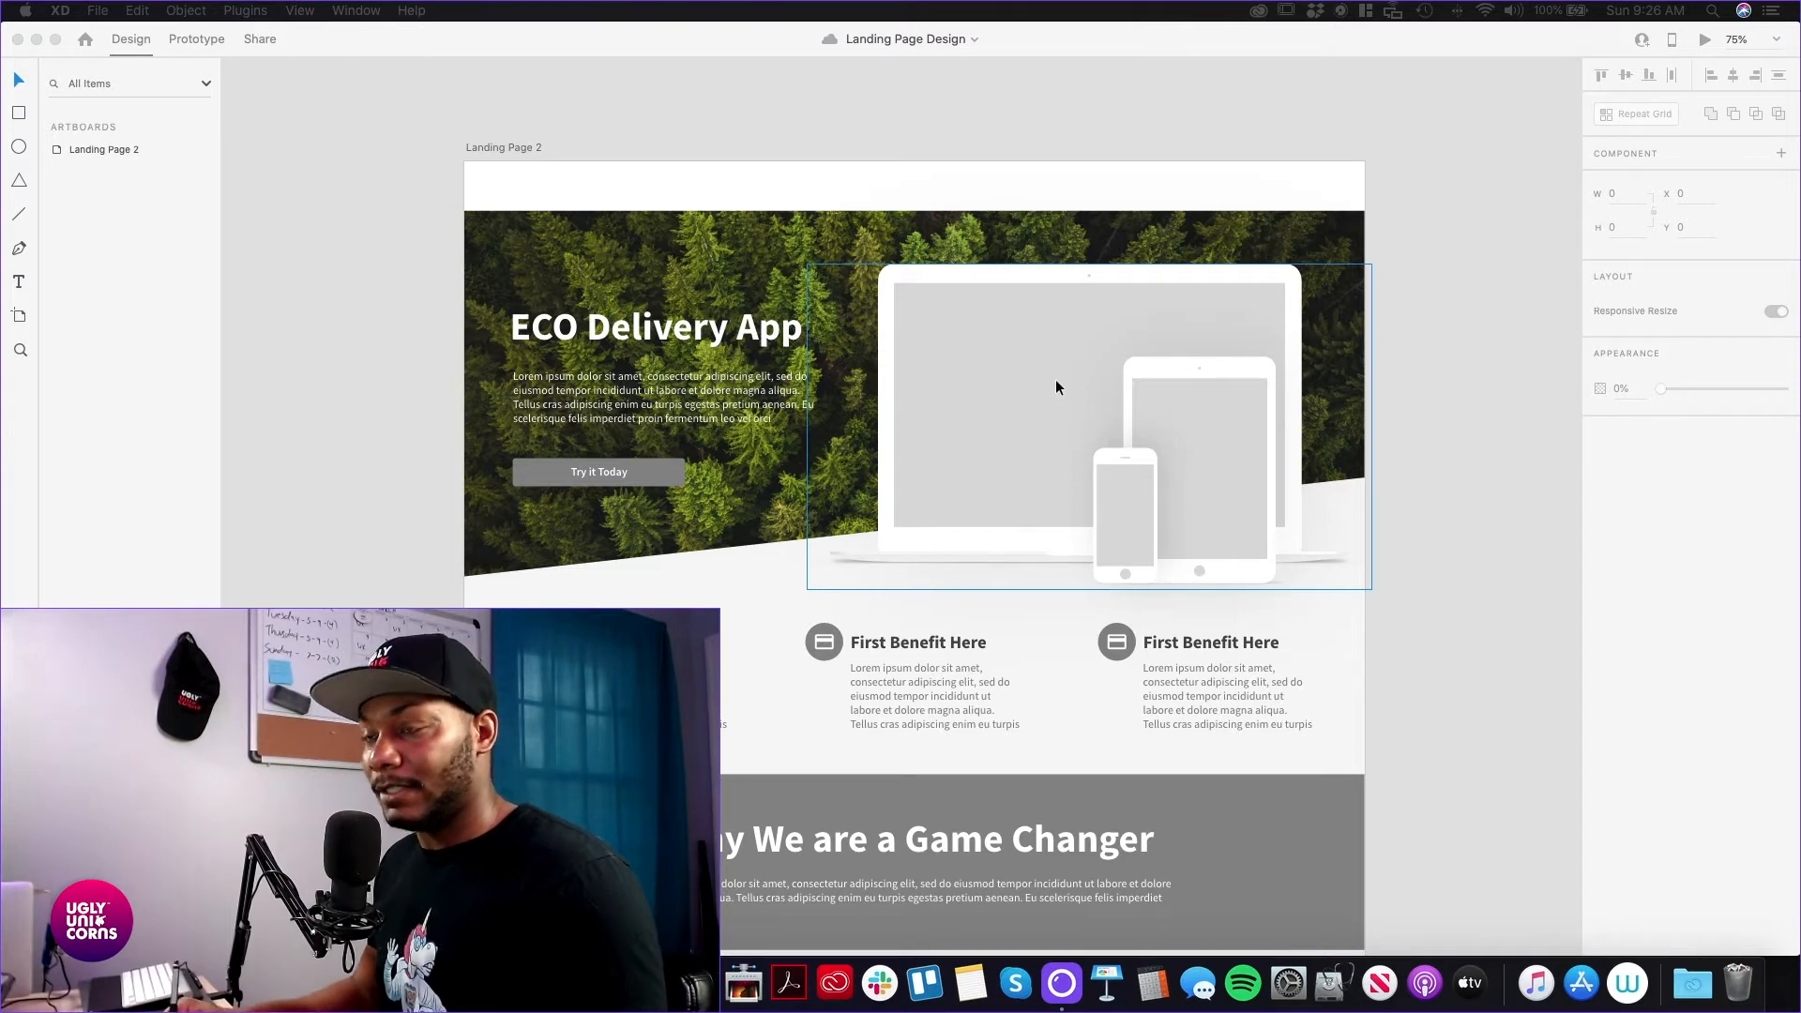
Fill the laptop, tablet and phone screens in the hero's device mockup with the photo of a cyclist in red boots
left_click(1023, 357)
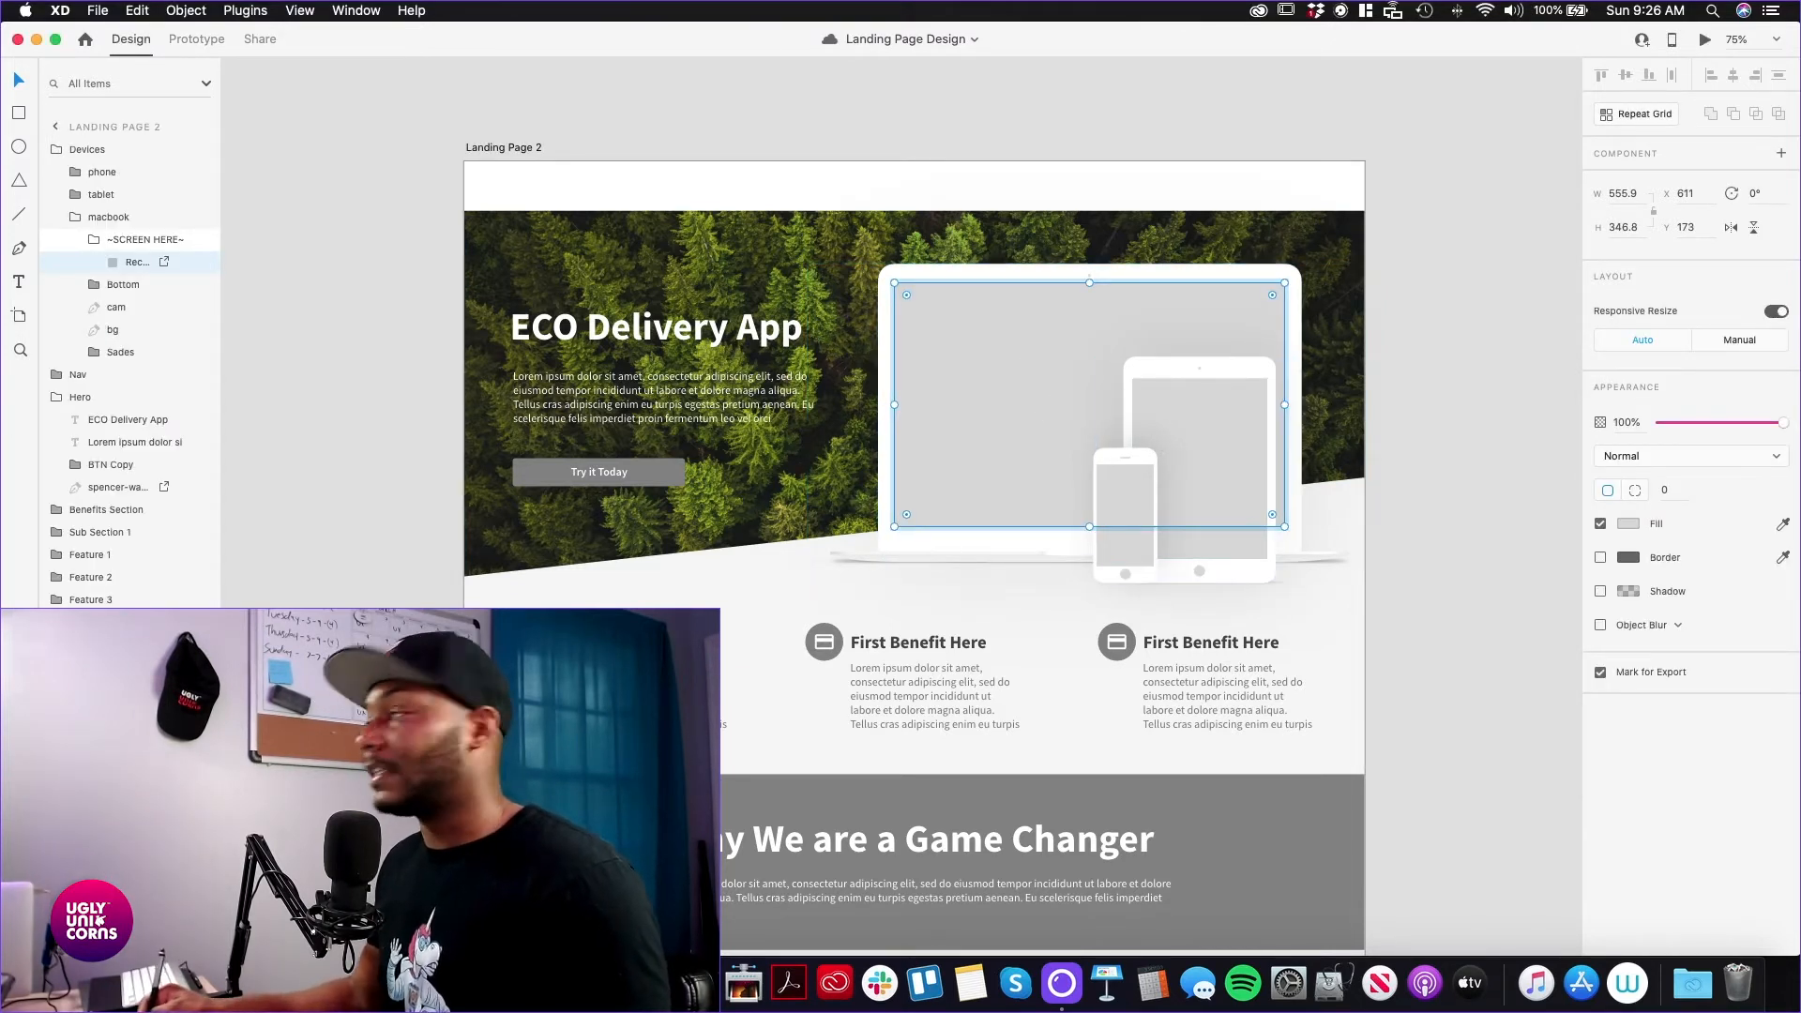
left_click_drag(600, 657, 1041, 356)
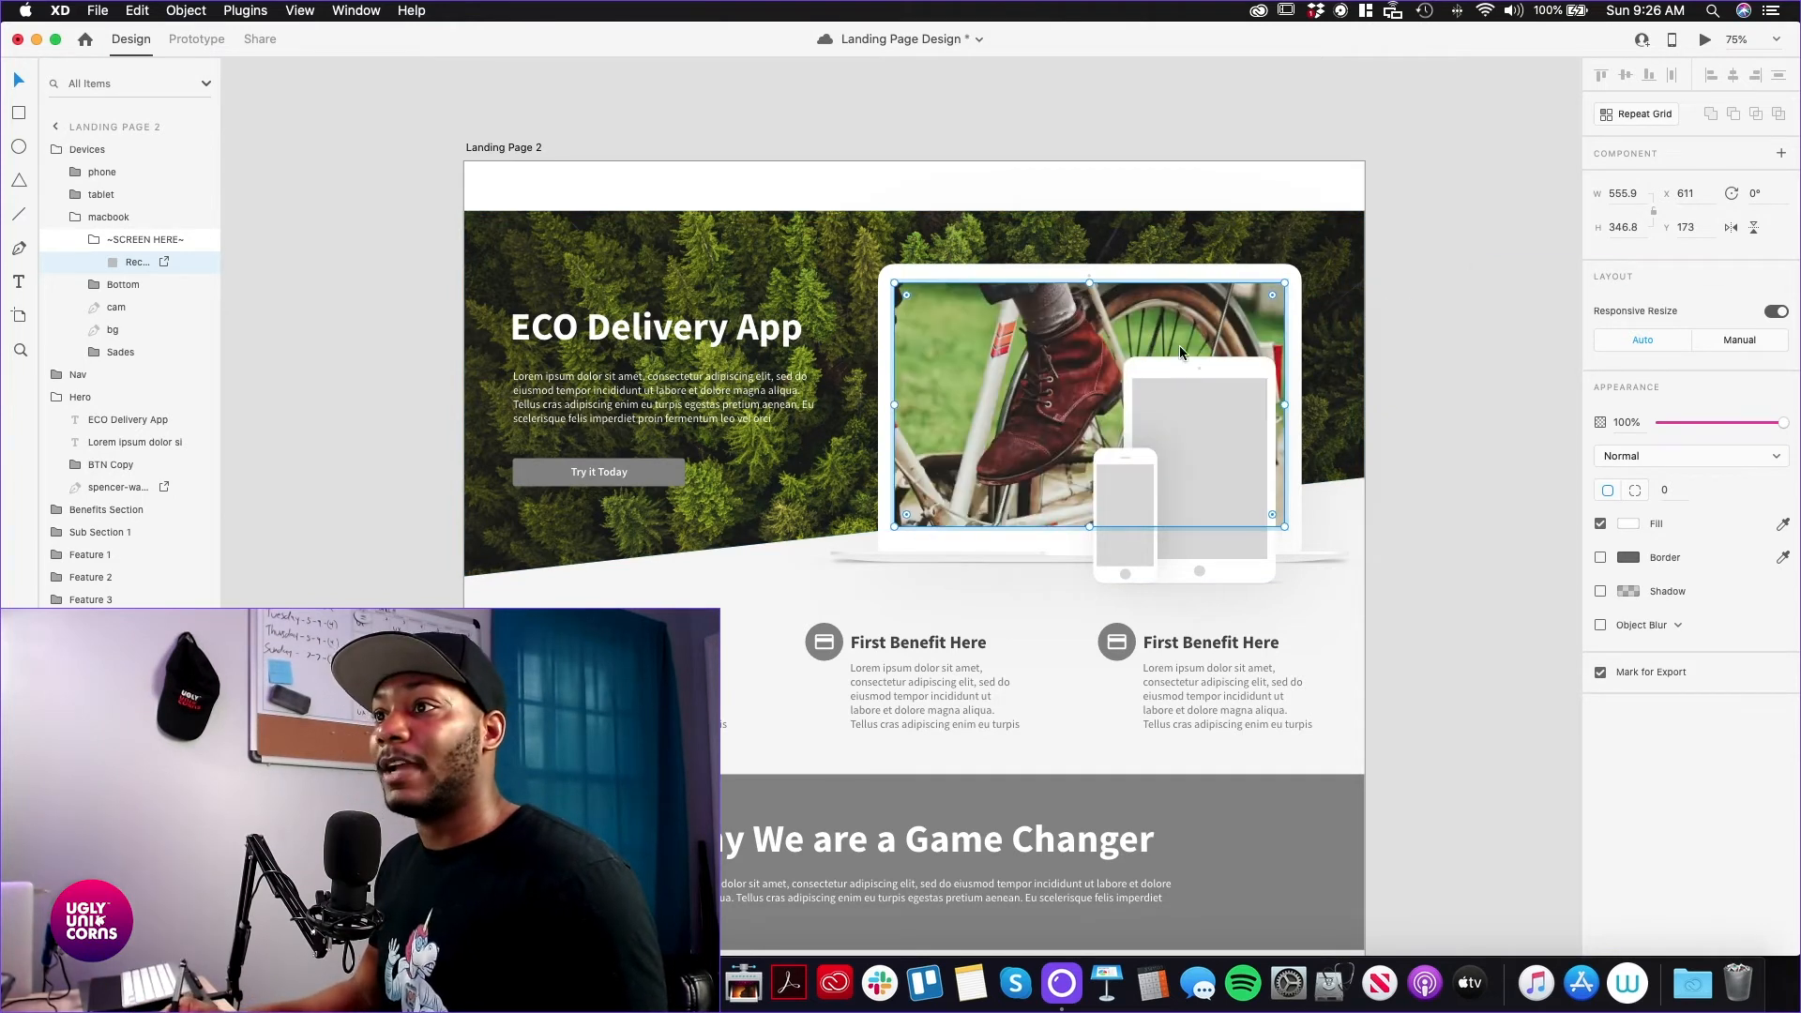
left_click(1195, 413)
double_click(1208, 517)
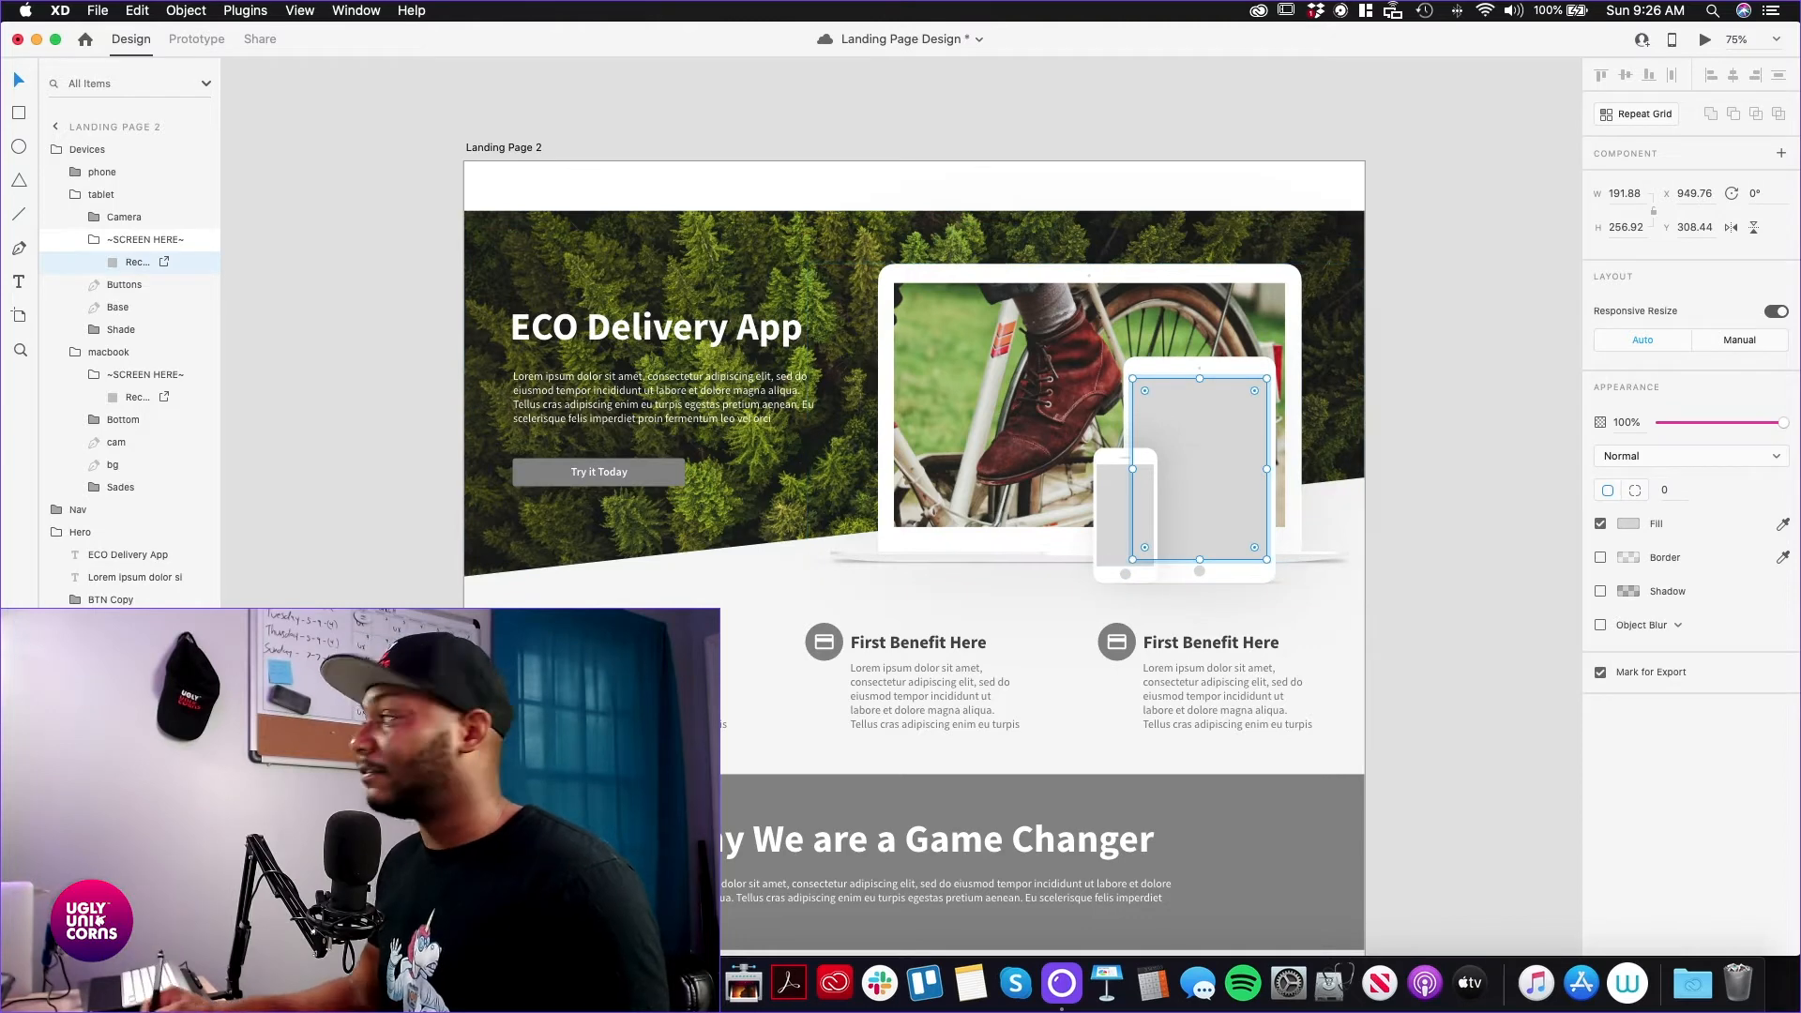
left_click_drag(1501, 339, 1156, 492)
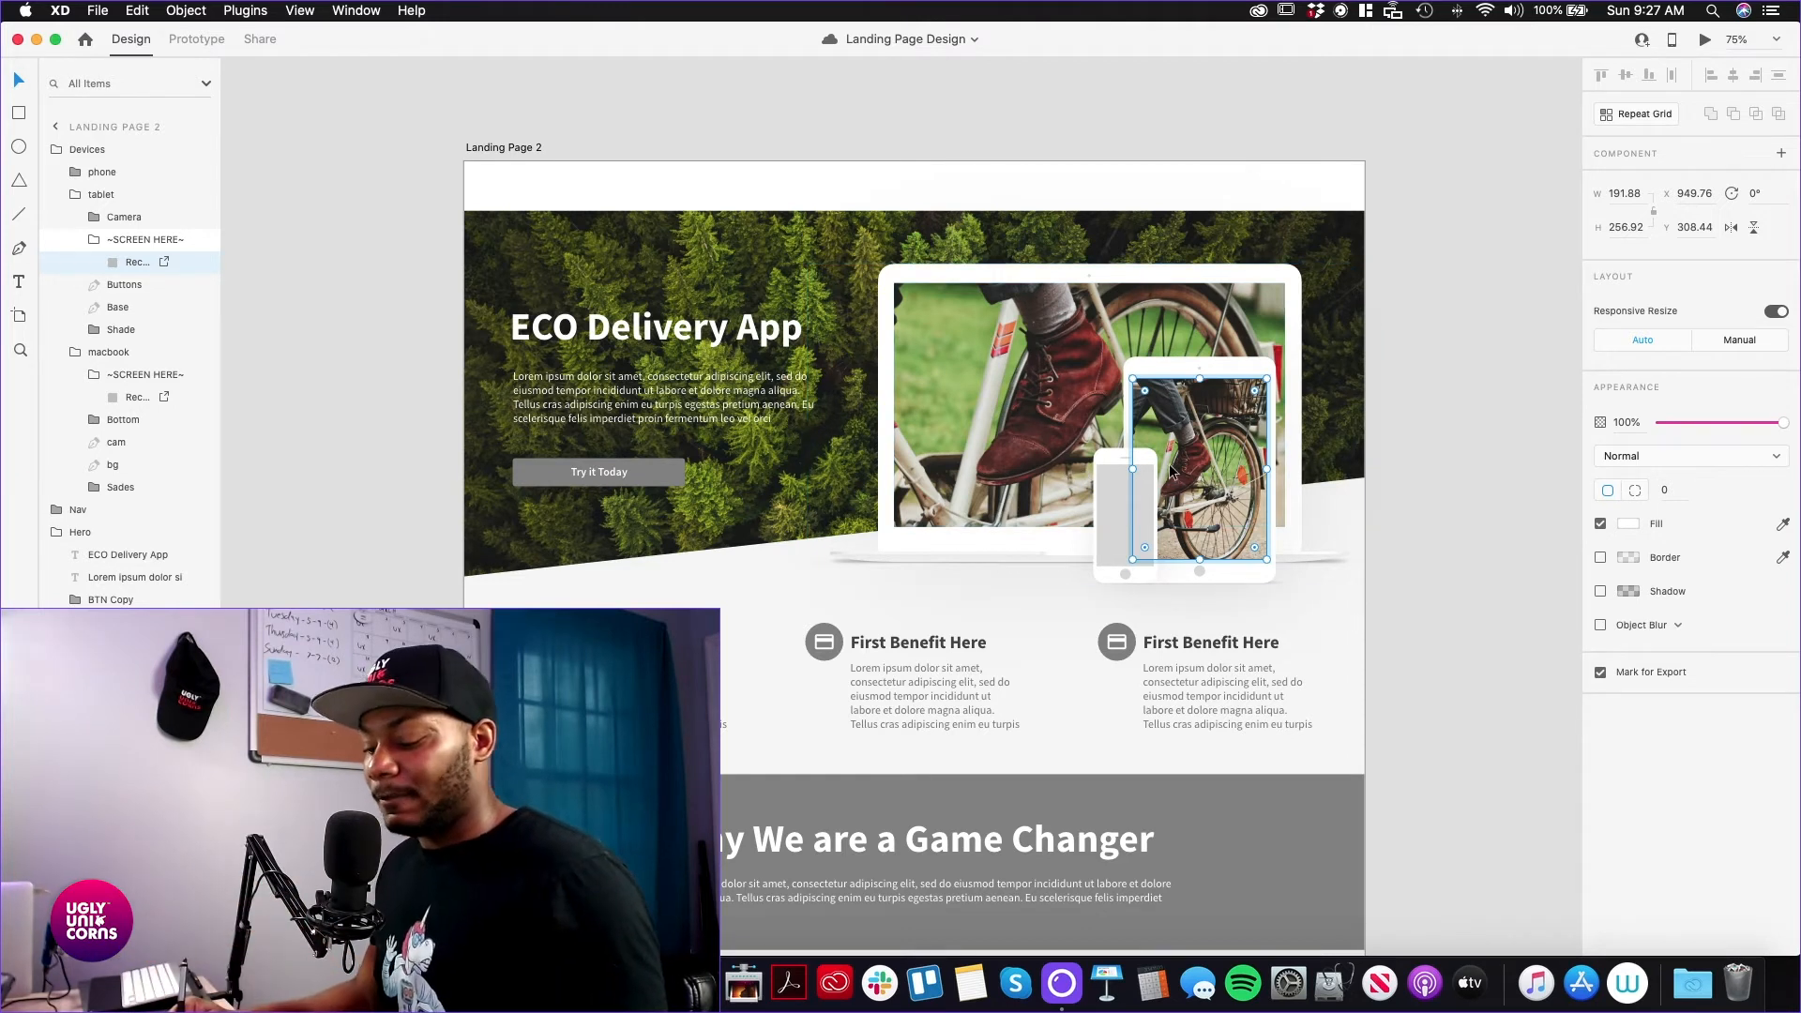
left_click(1108, 483, "super")
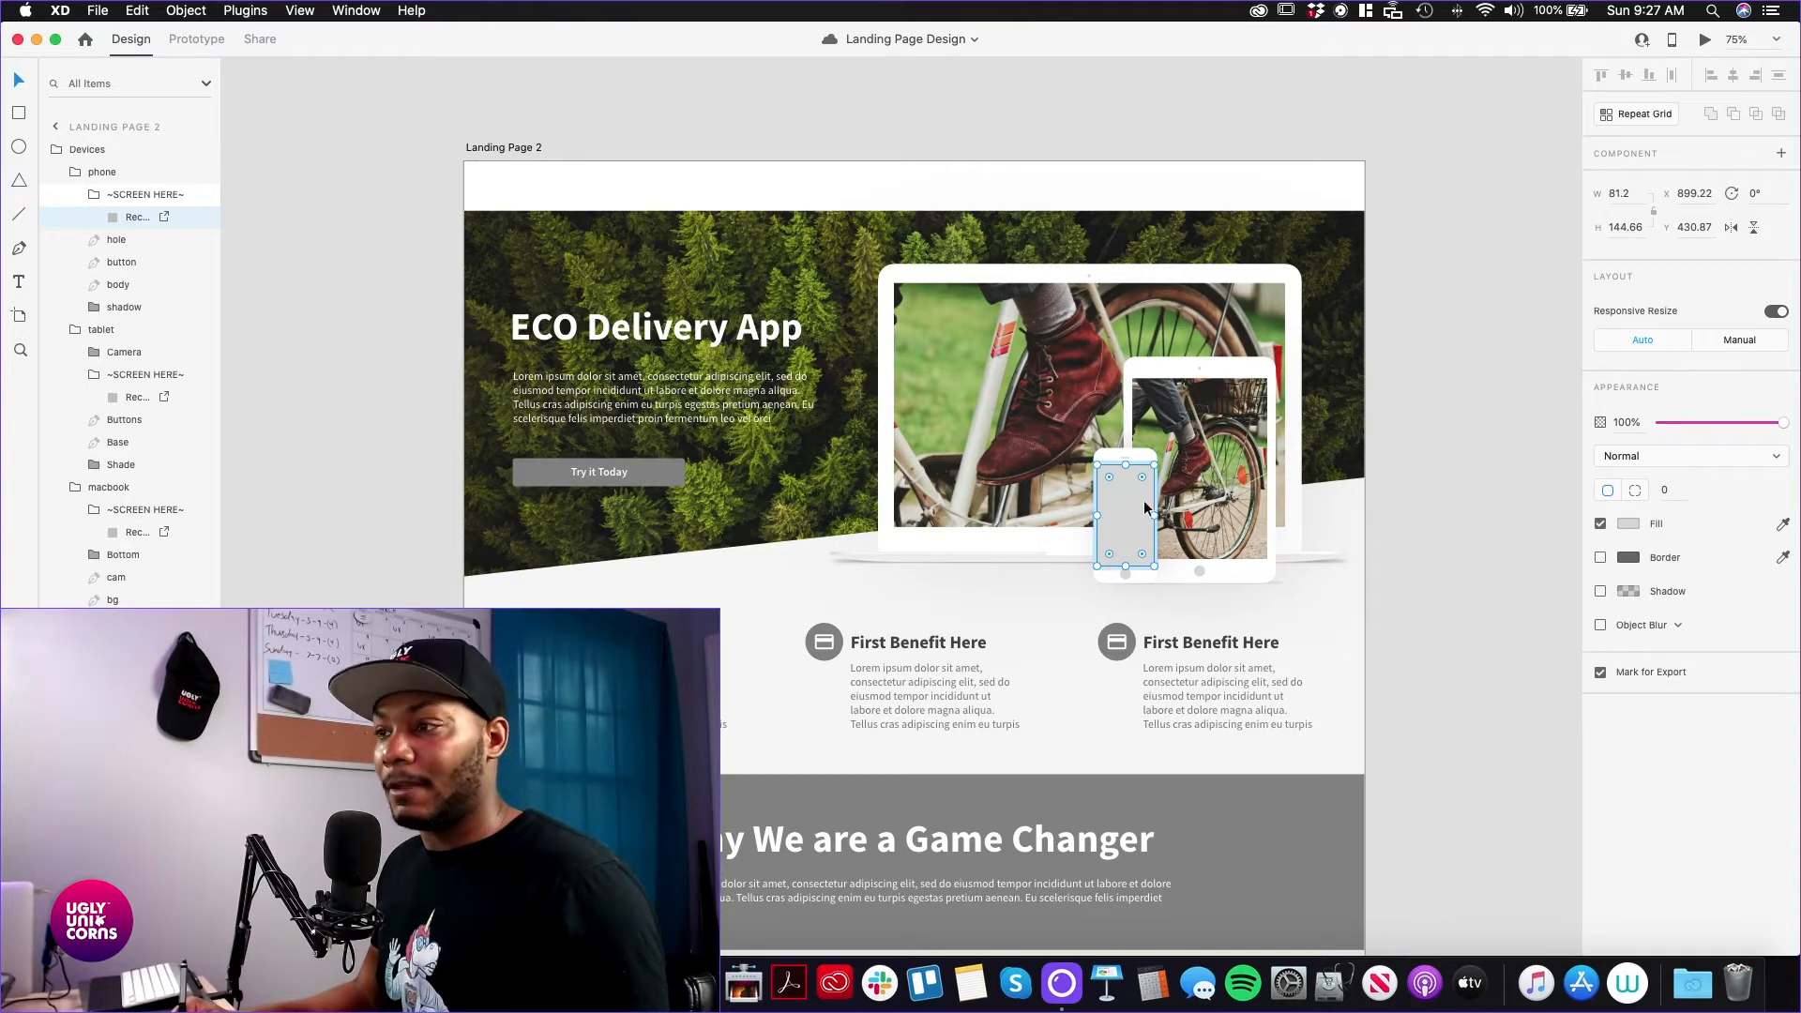
left_click_drag(1796, 431, 1125, 511)
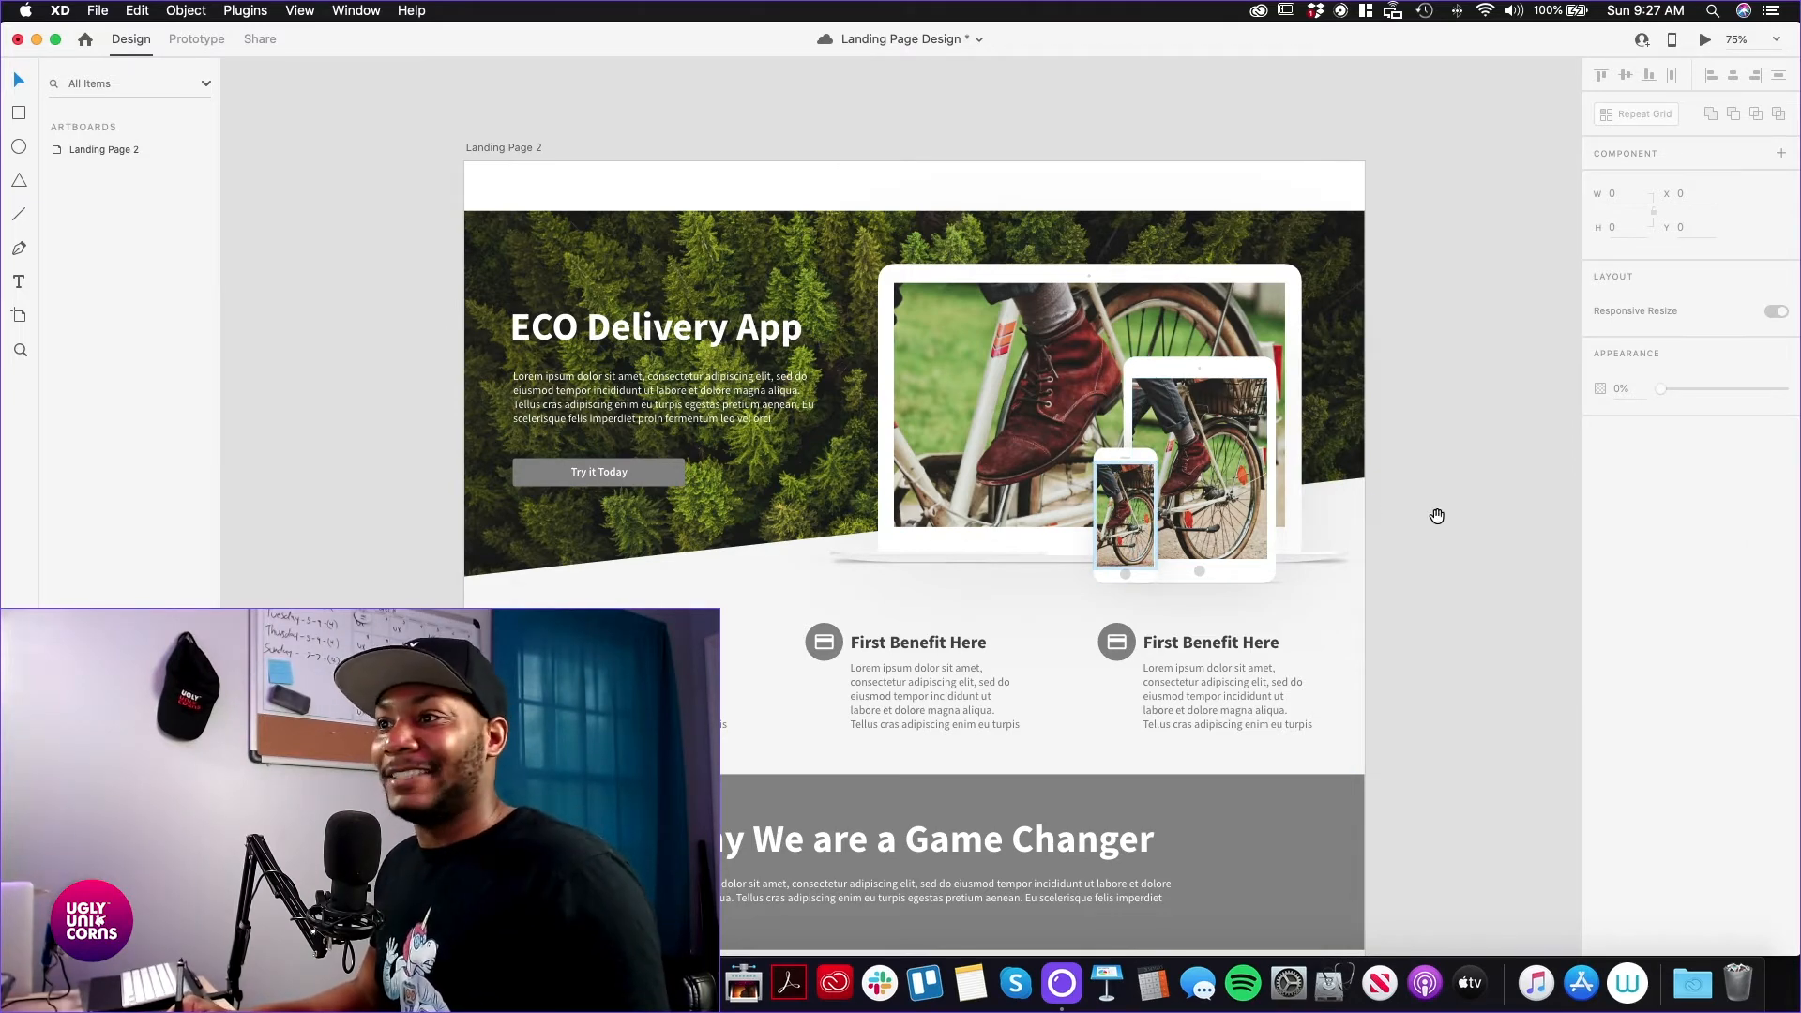
Fill the phone mockup's screen in the New Mobile Experience section with the red-boots cyclist photo
scroll(1437, 513, "down", 10)
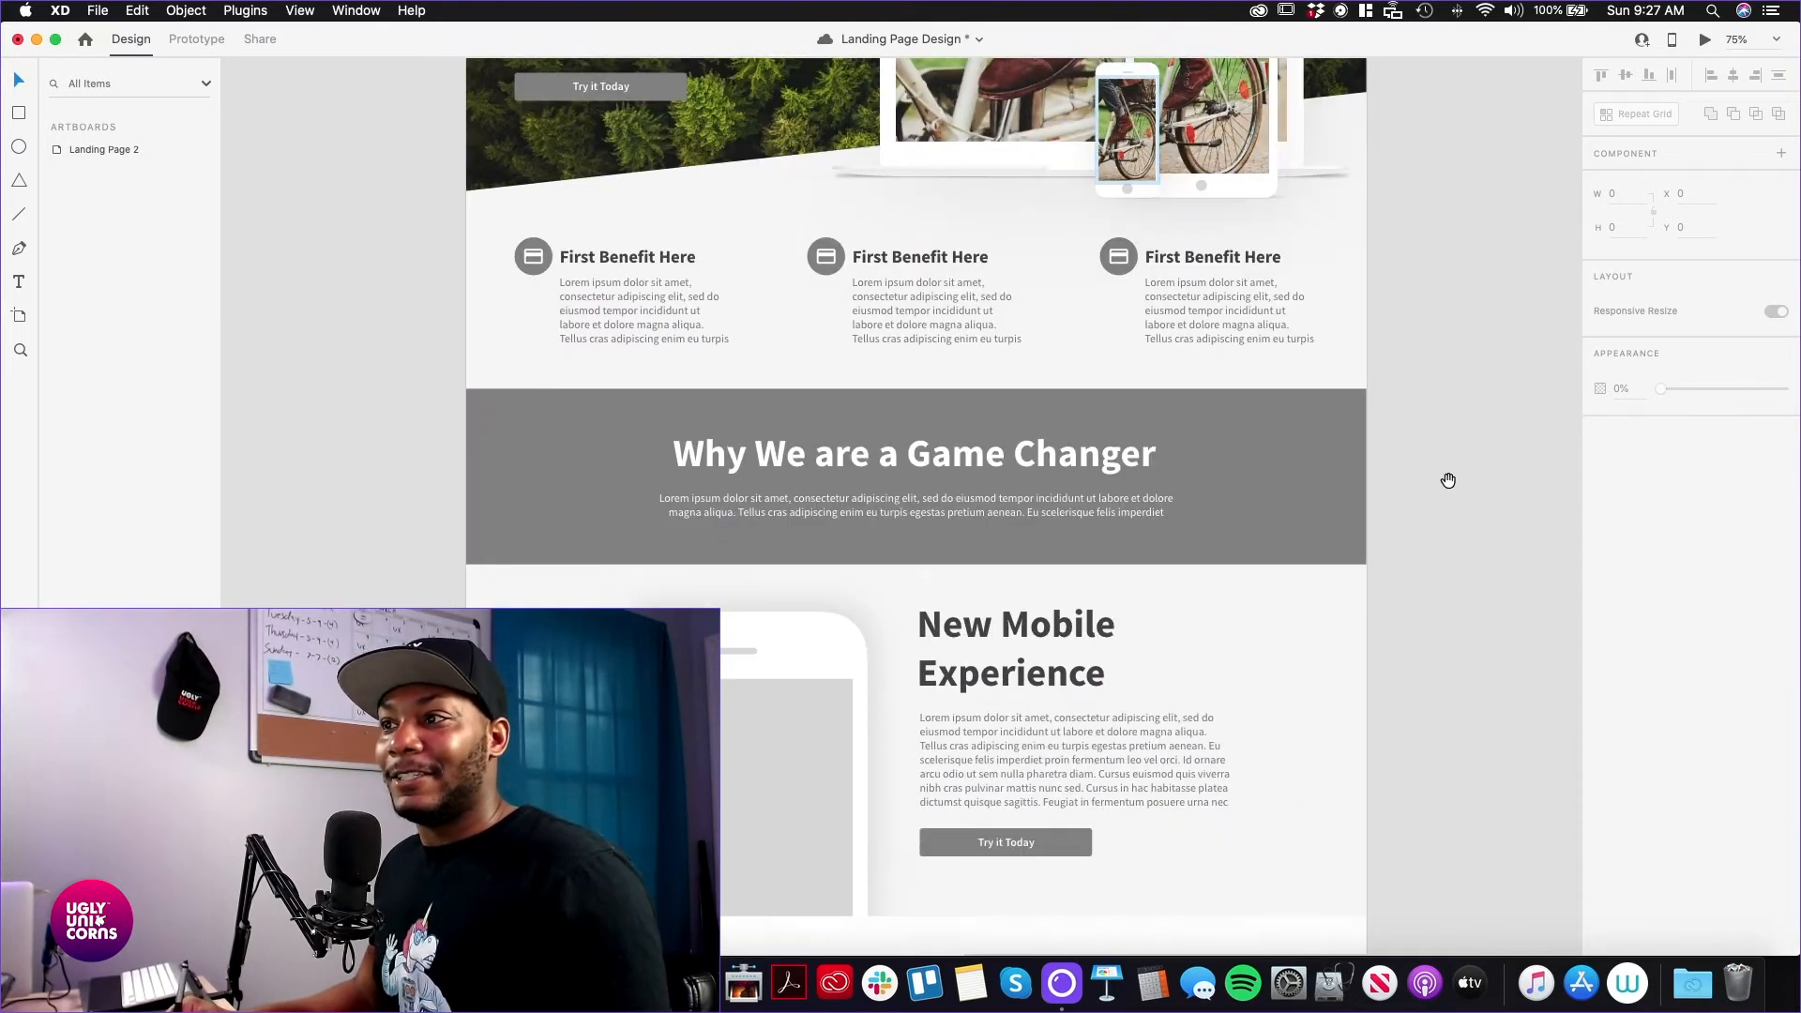
scroll(1448, 481, "down", 12)
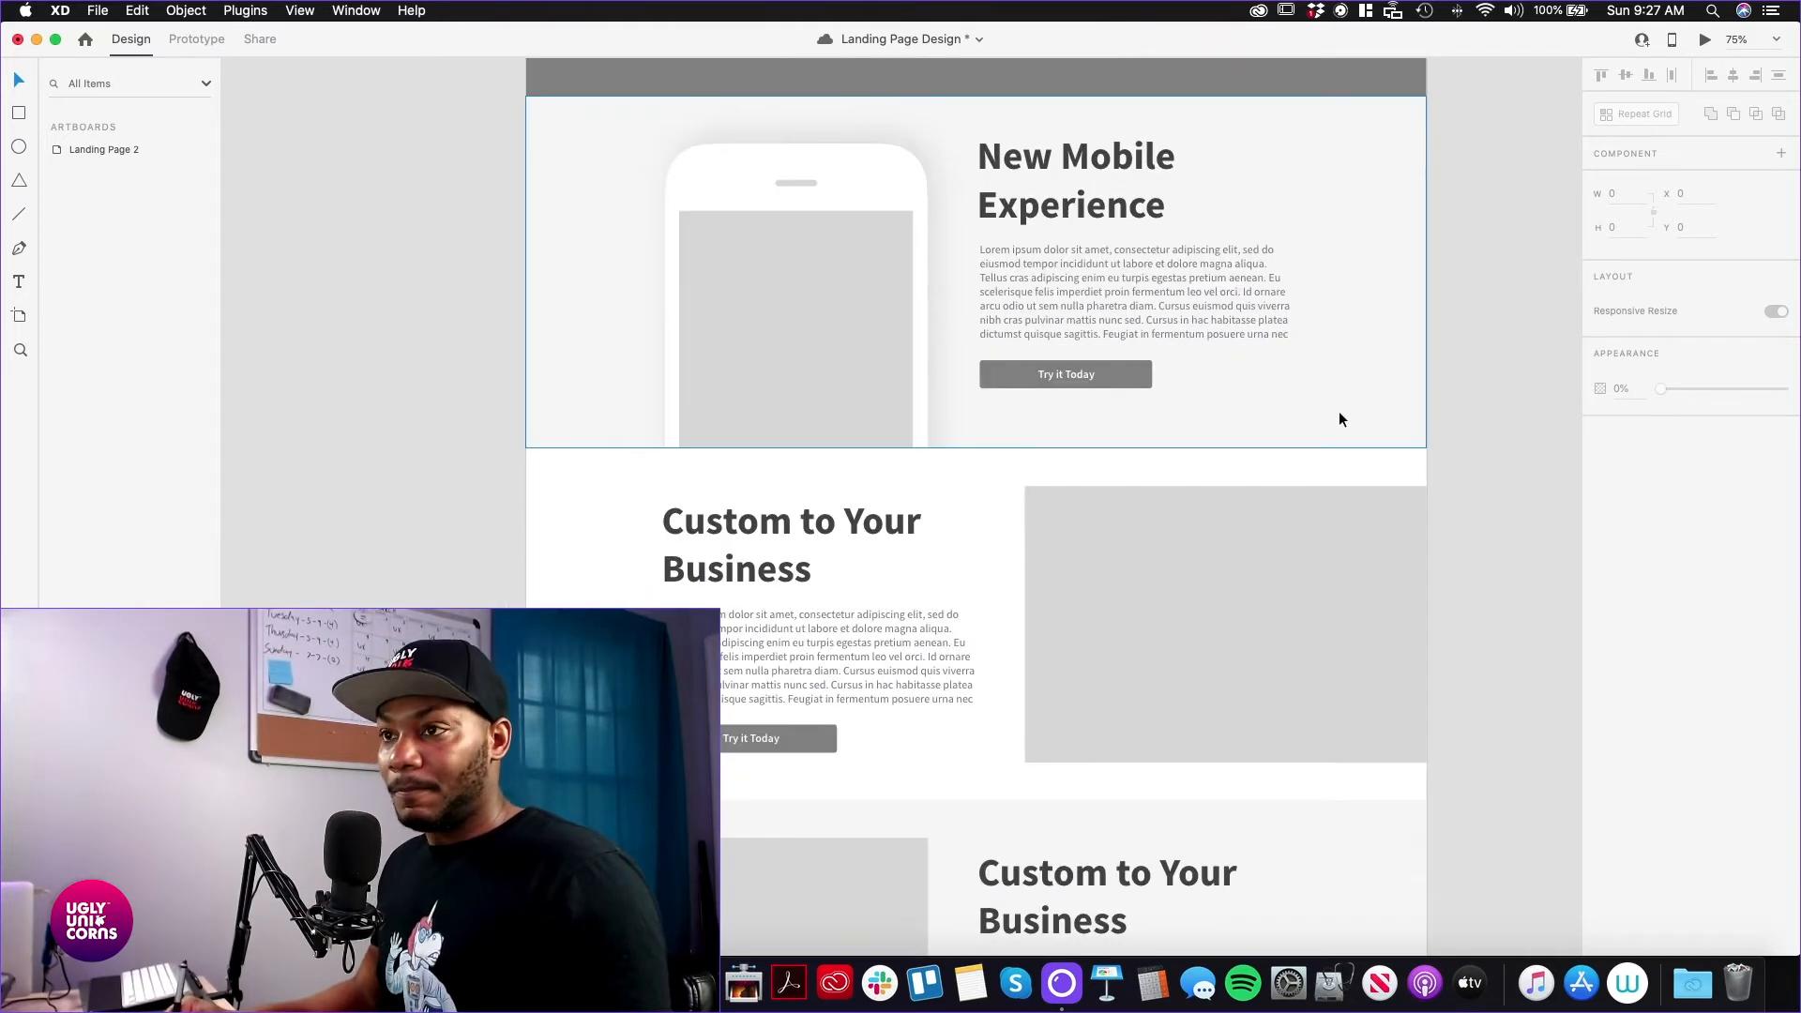
left_click(874, 347)
double_click(865, 348)
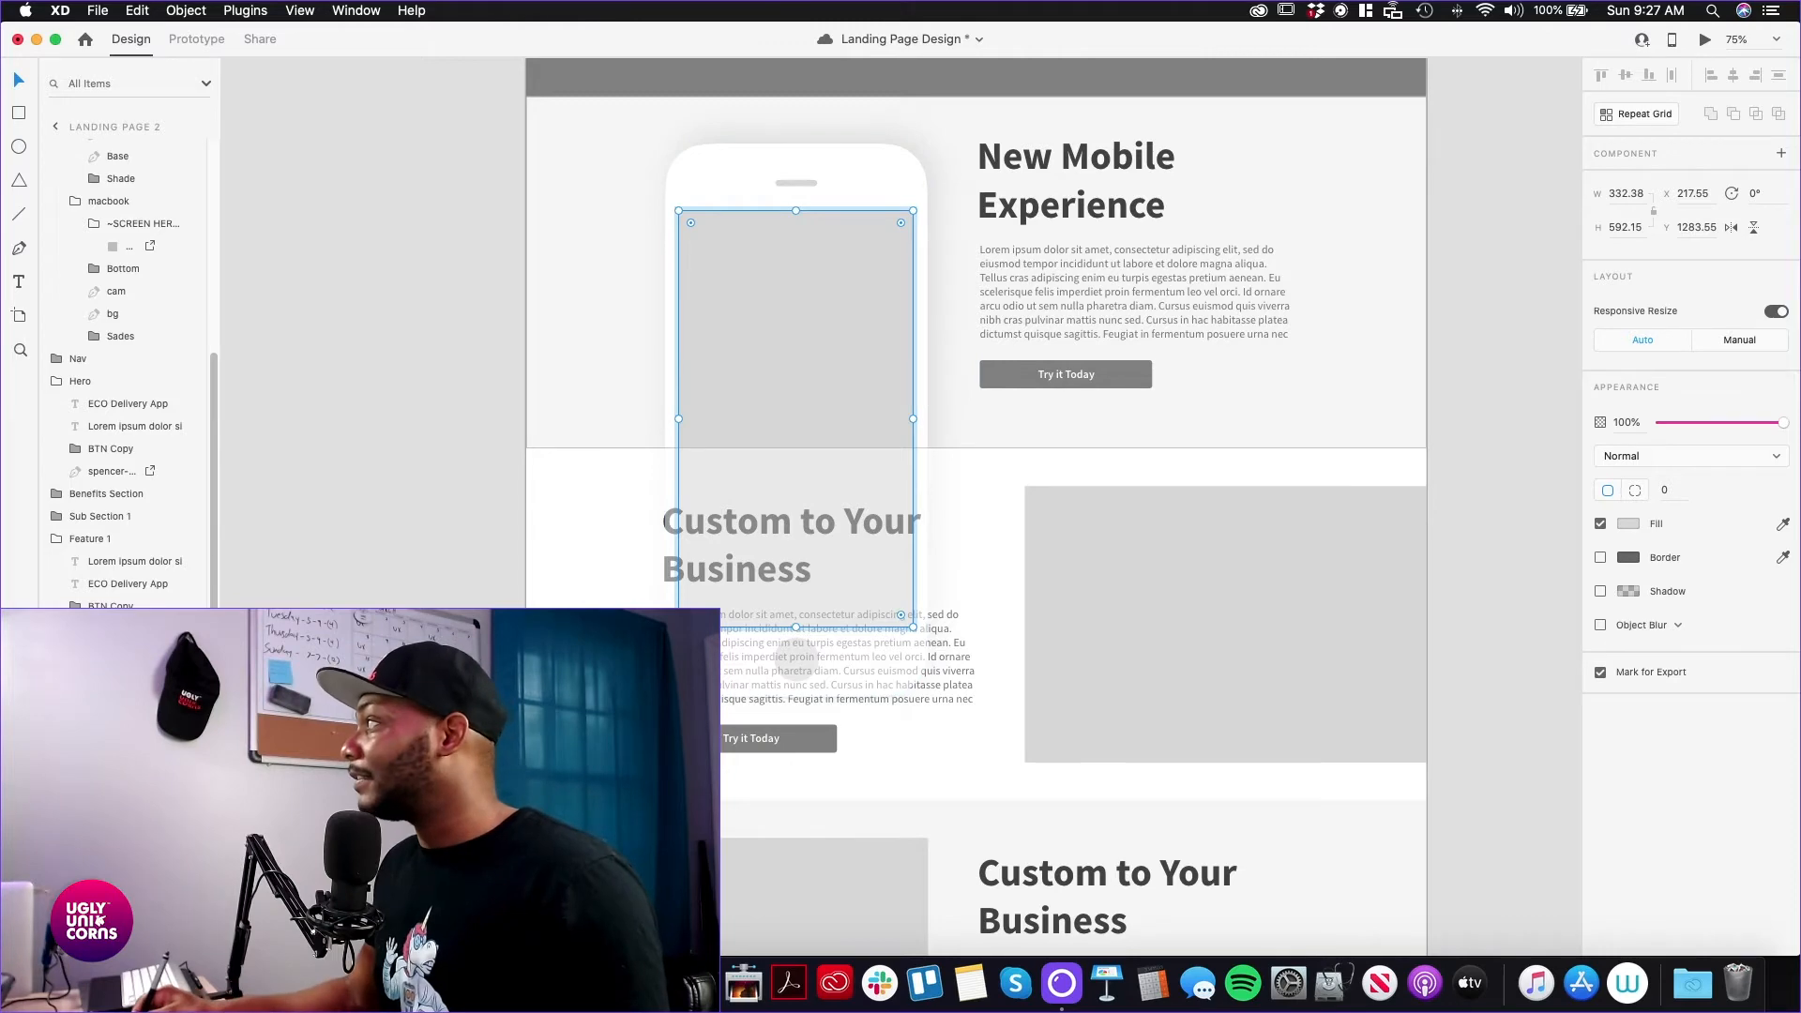
left_click_drag(1193, 350, 784, 354)
left_click(600, 491)
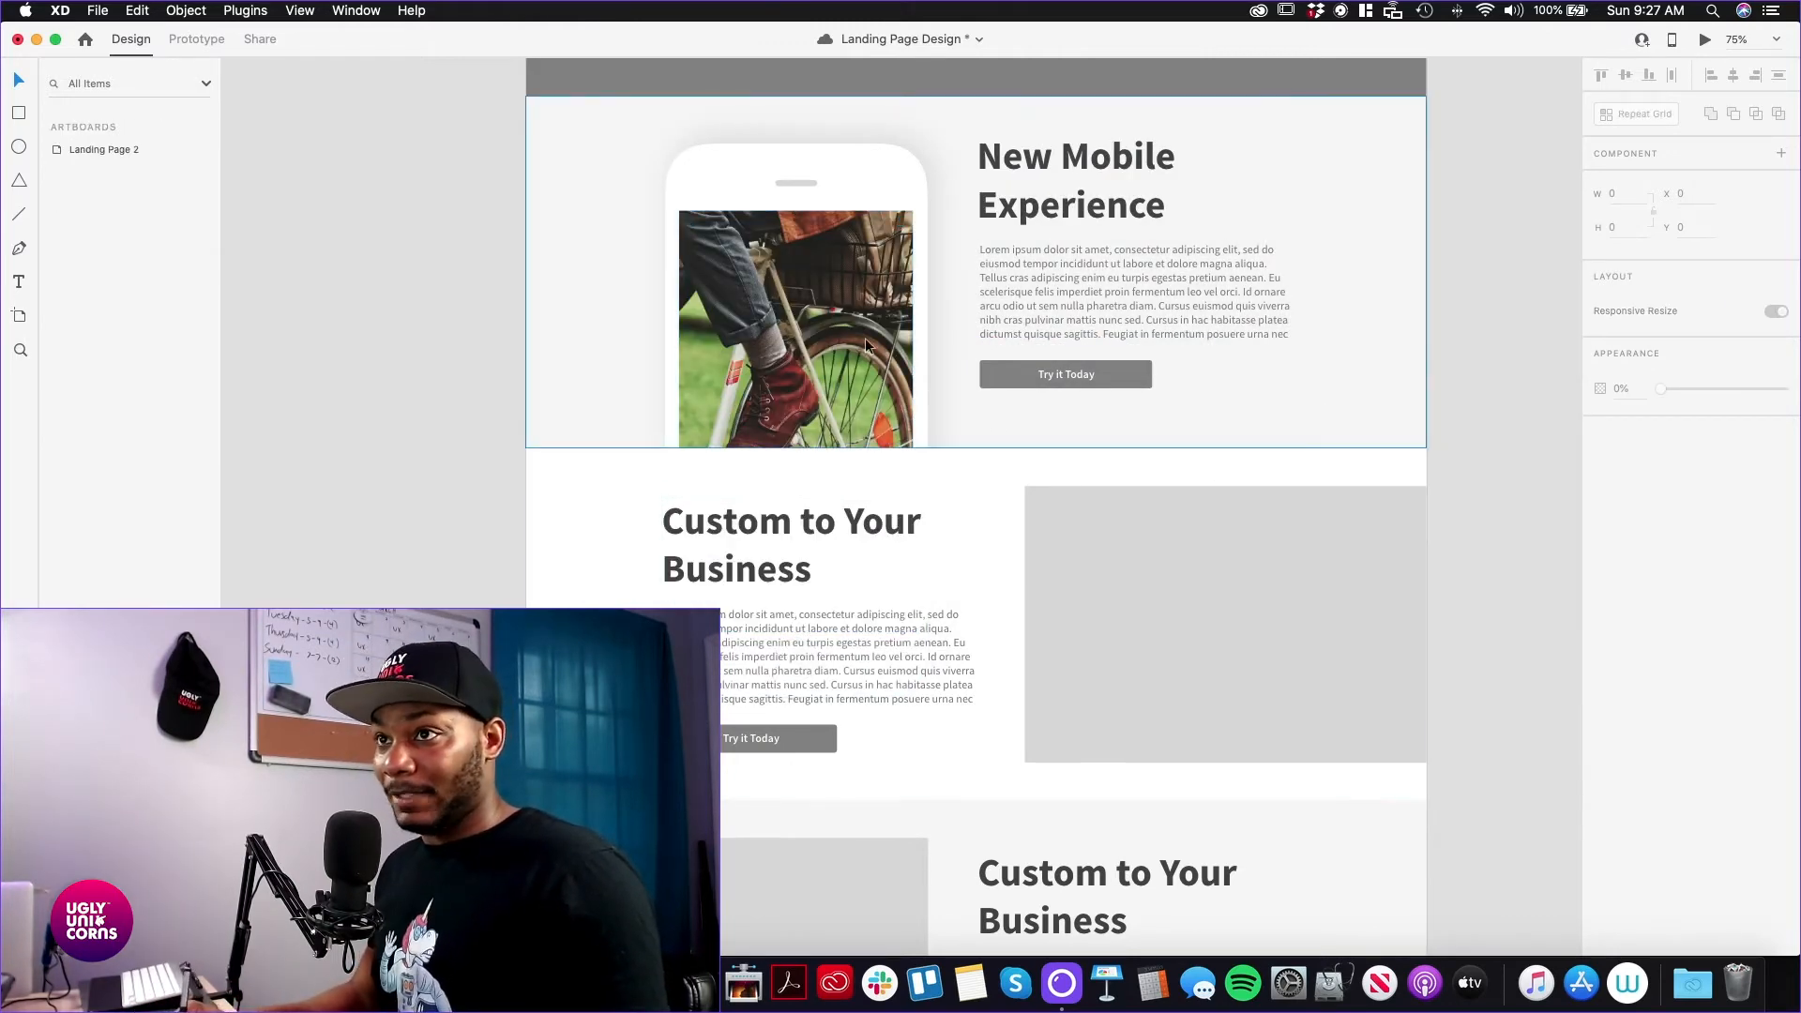
Fill the first Custom to Your Business image placeholder with the parcel-packing photo and the second with the city bike courier photo
scroll(1475, 390, "down", 5)
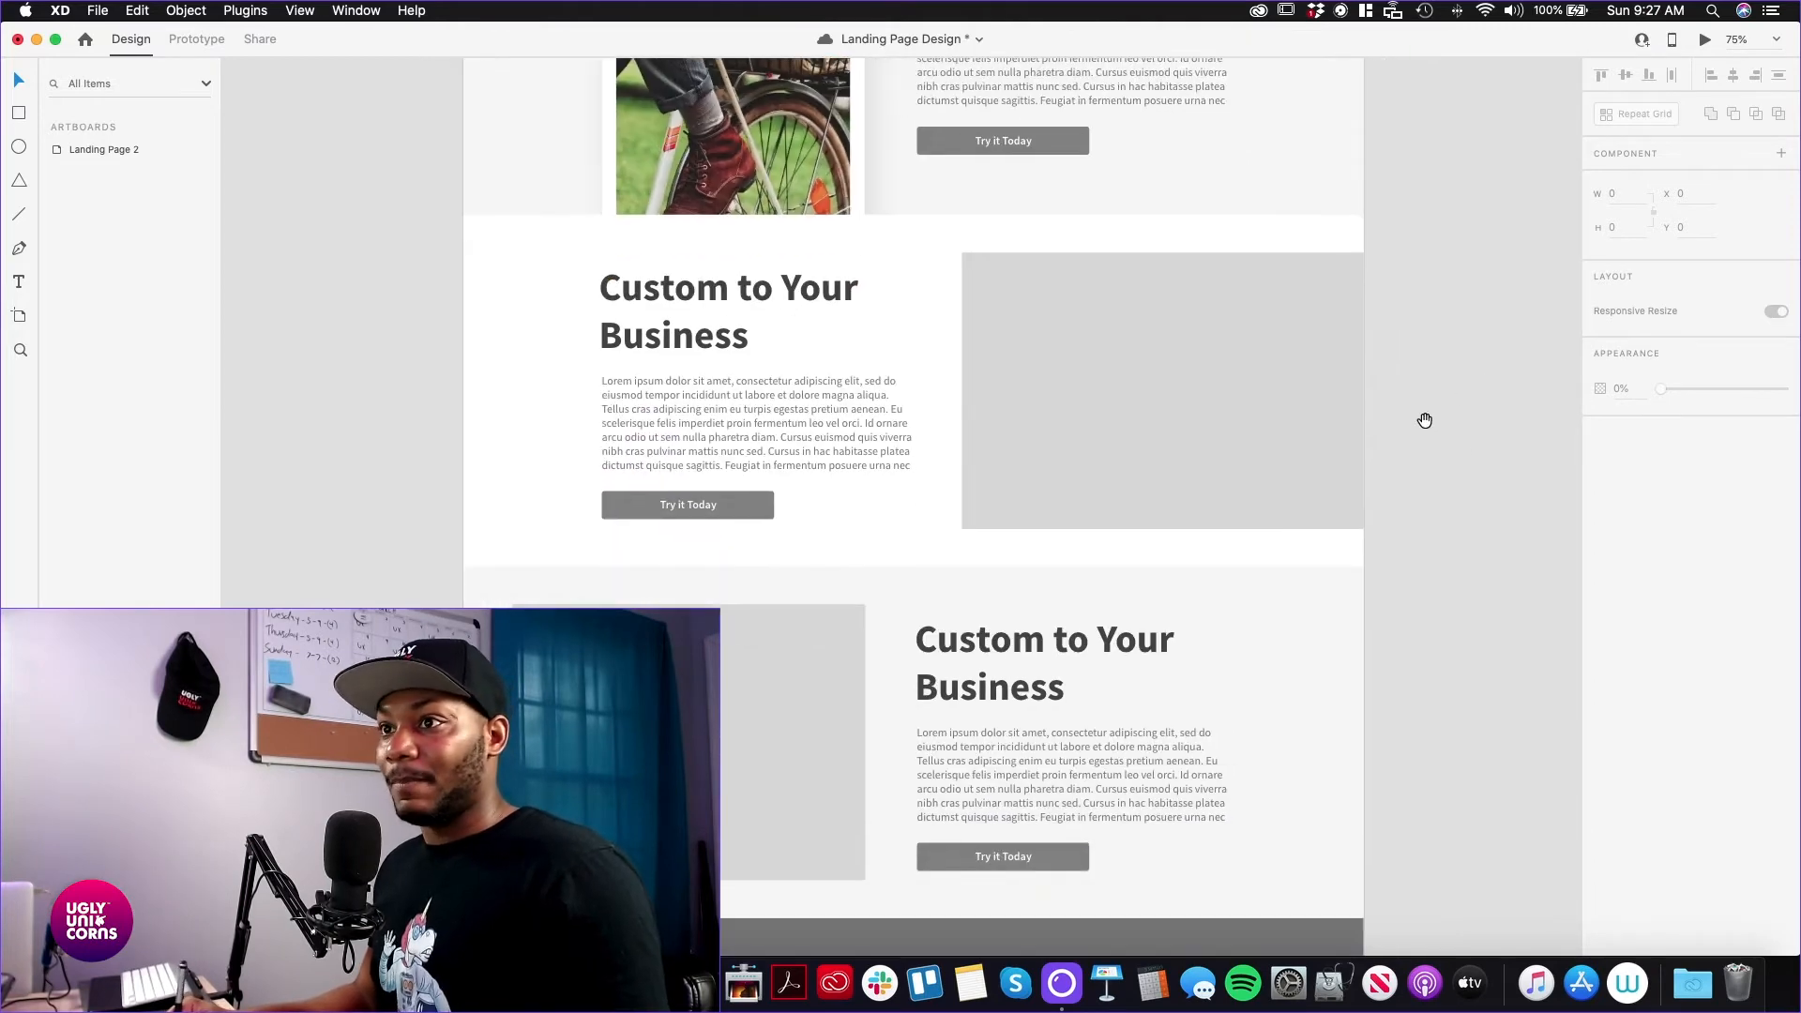
double_click(1229, 341)
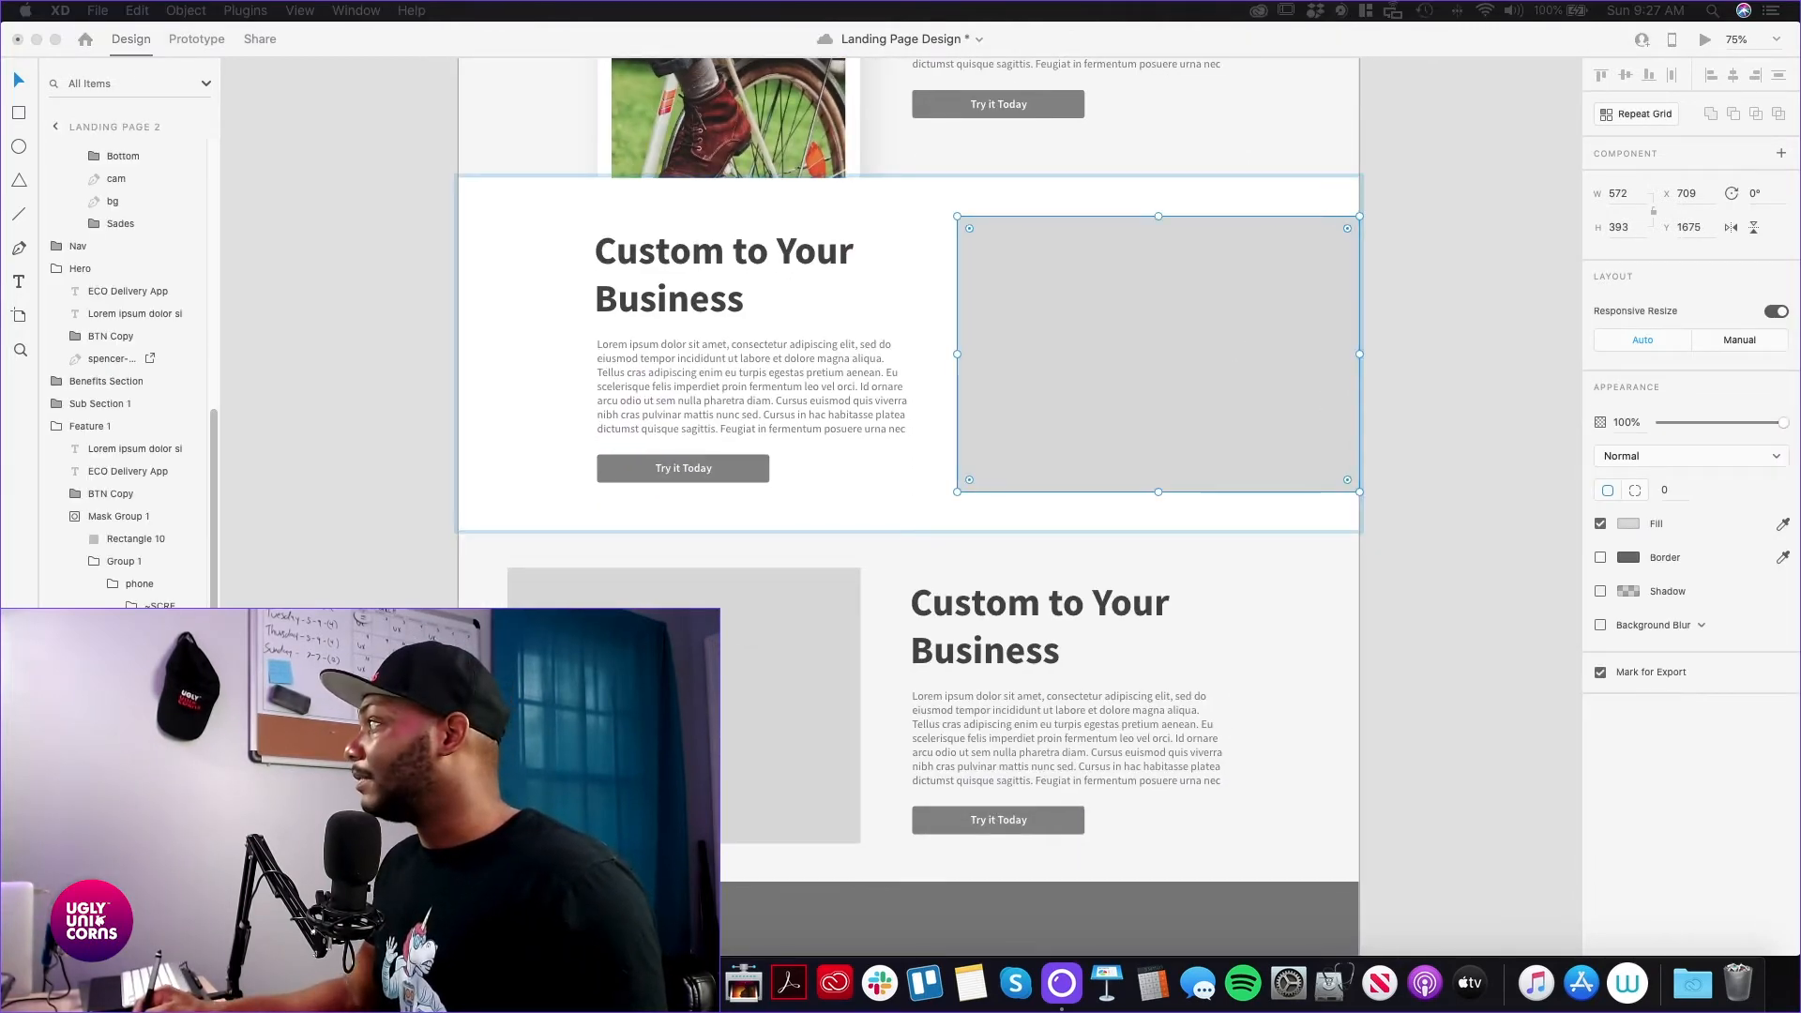
left_click_drag(1799, 414, 1197, 413)
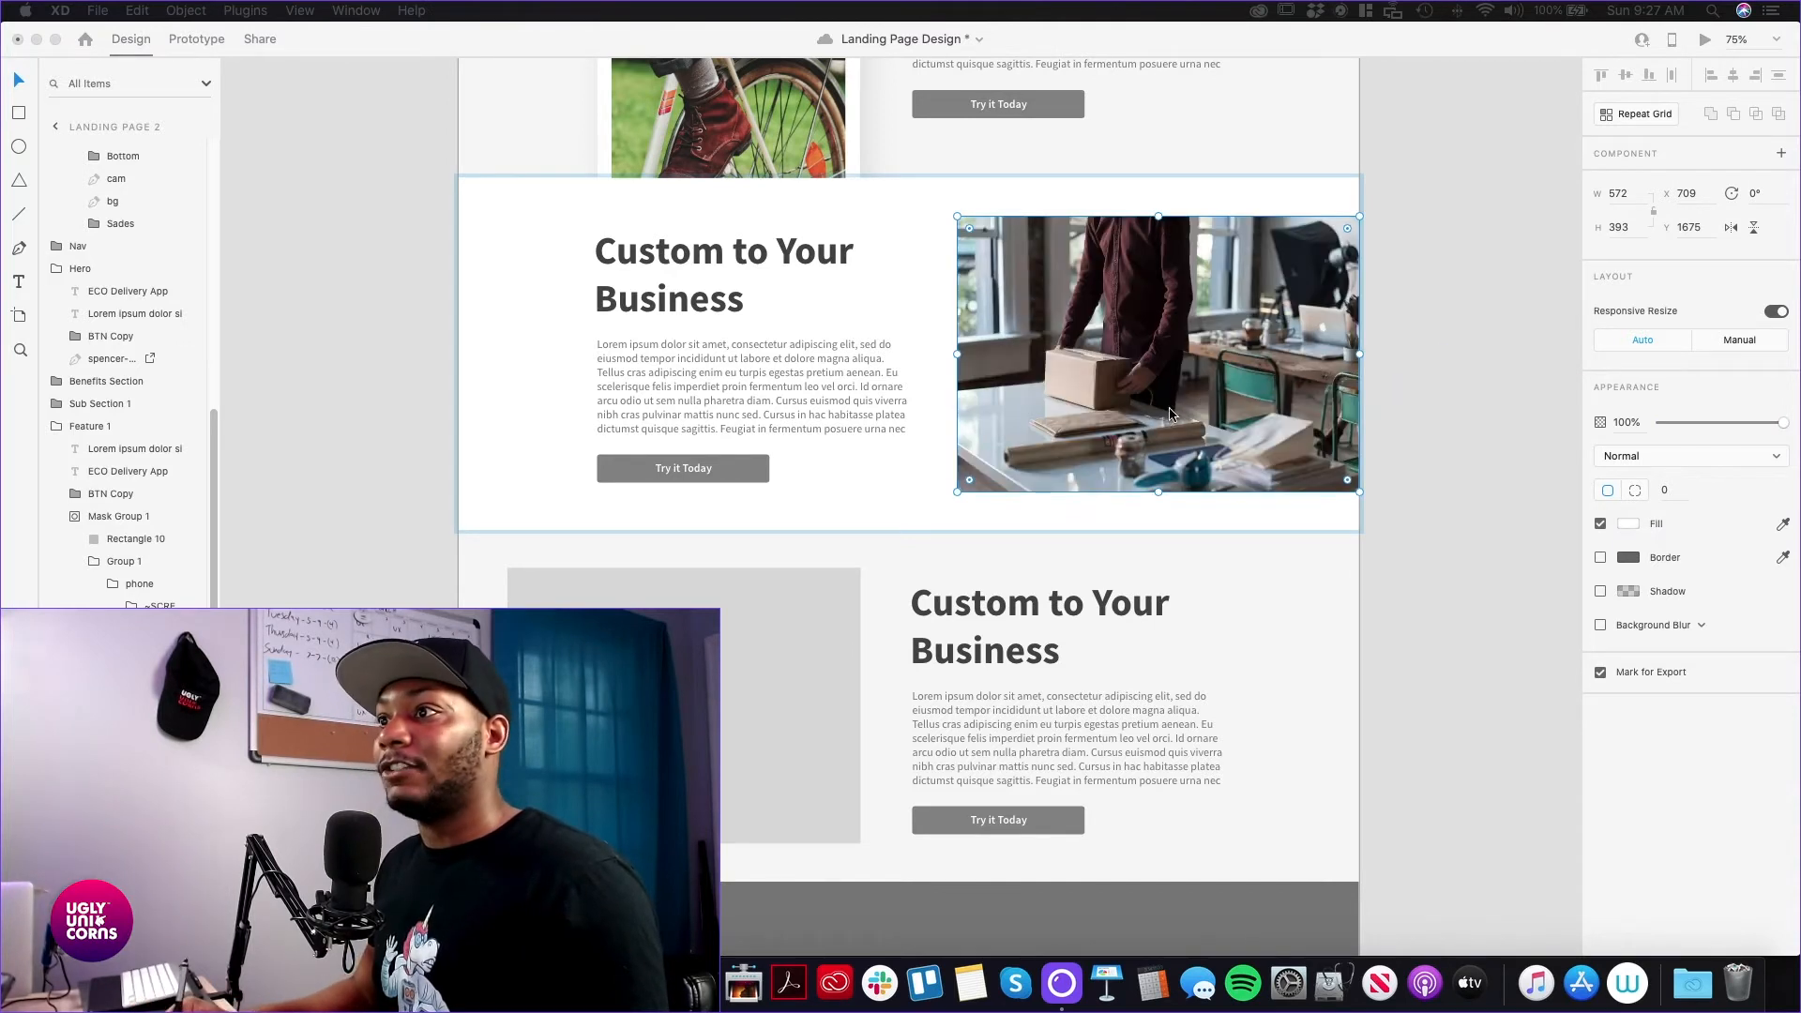
double_click(786, 640)
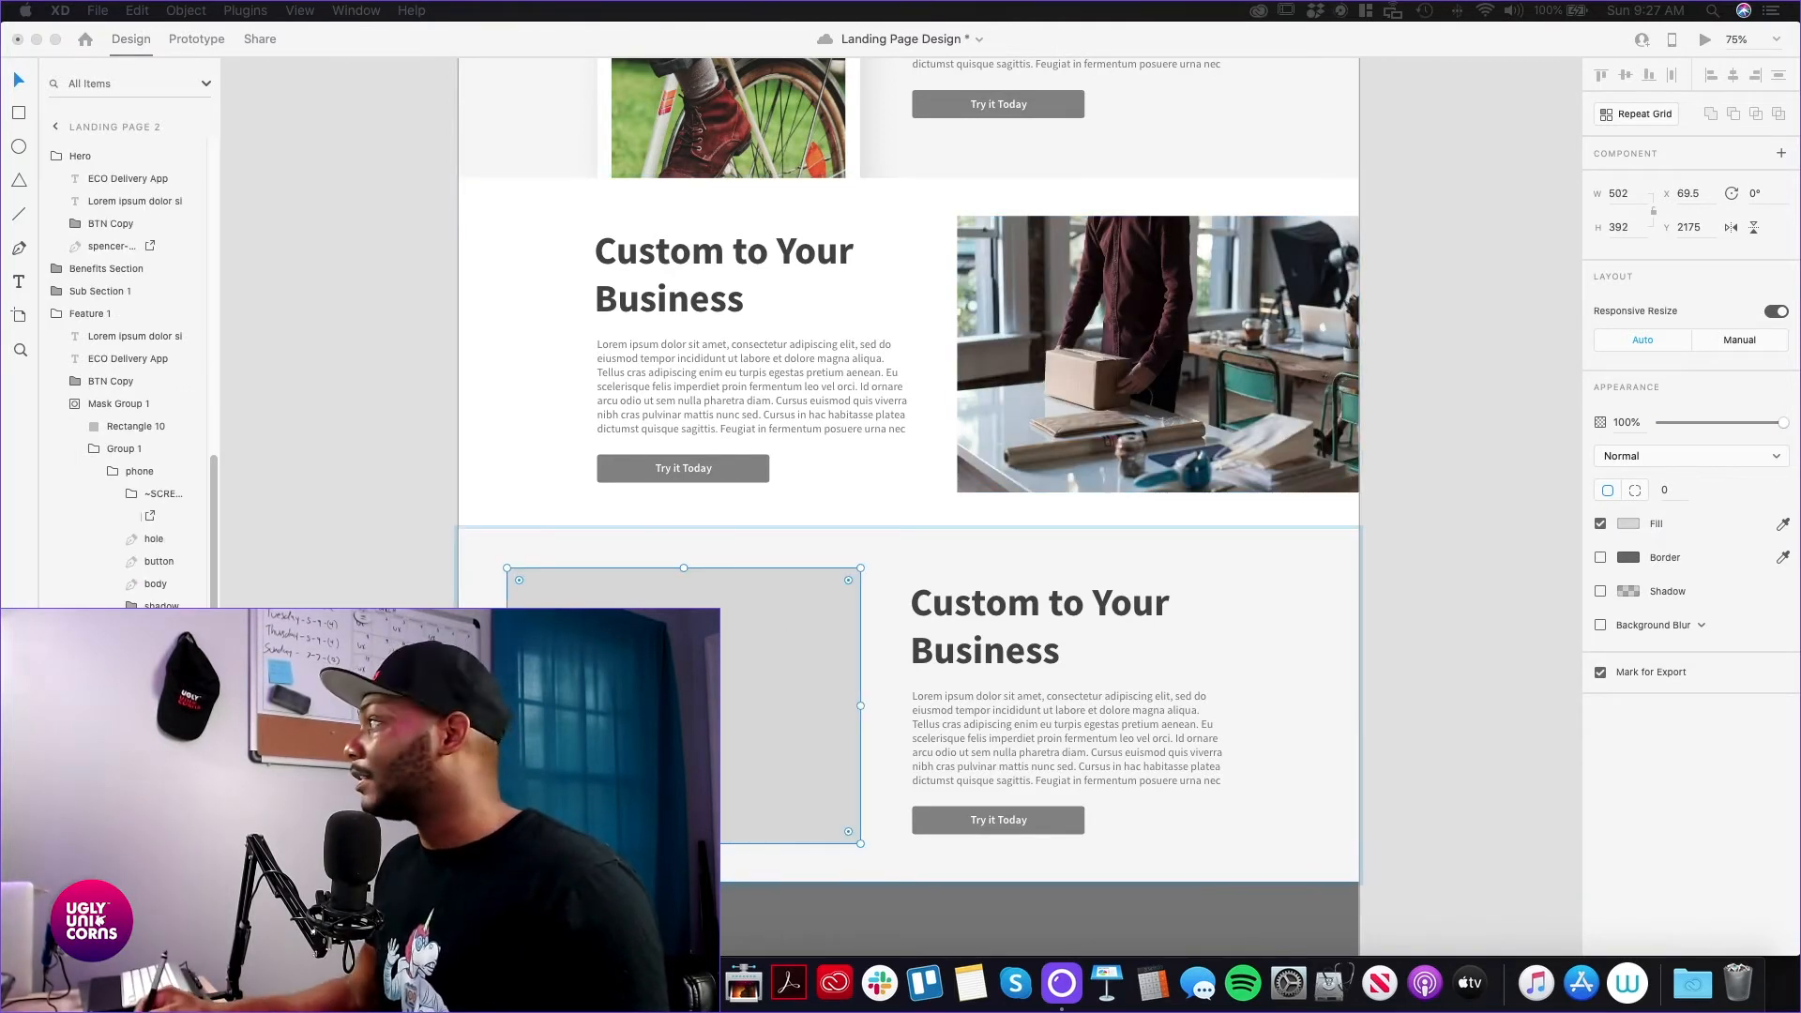
left_click_drag(1800, 414, 727, 656)
scroll(1464, 585, "down", 5)
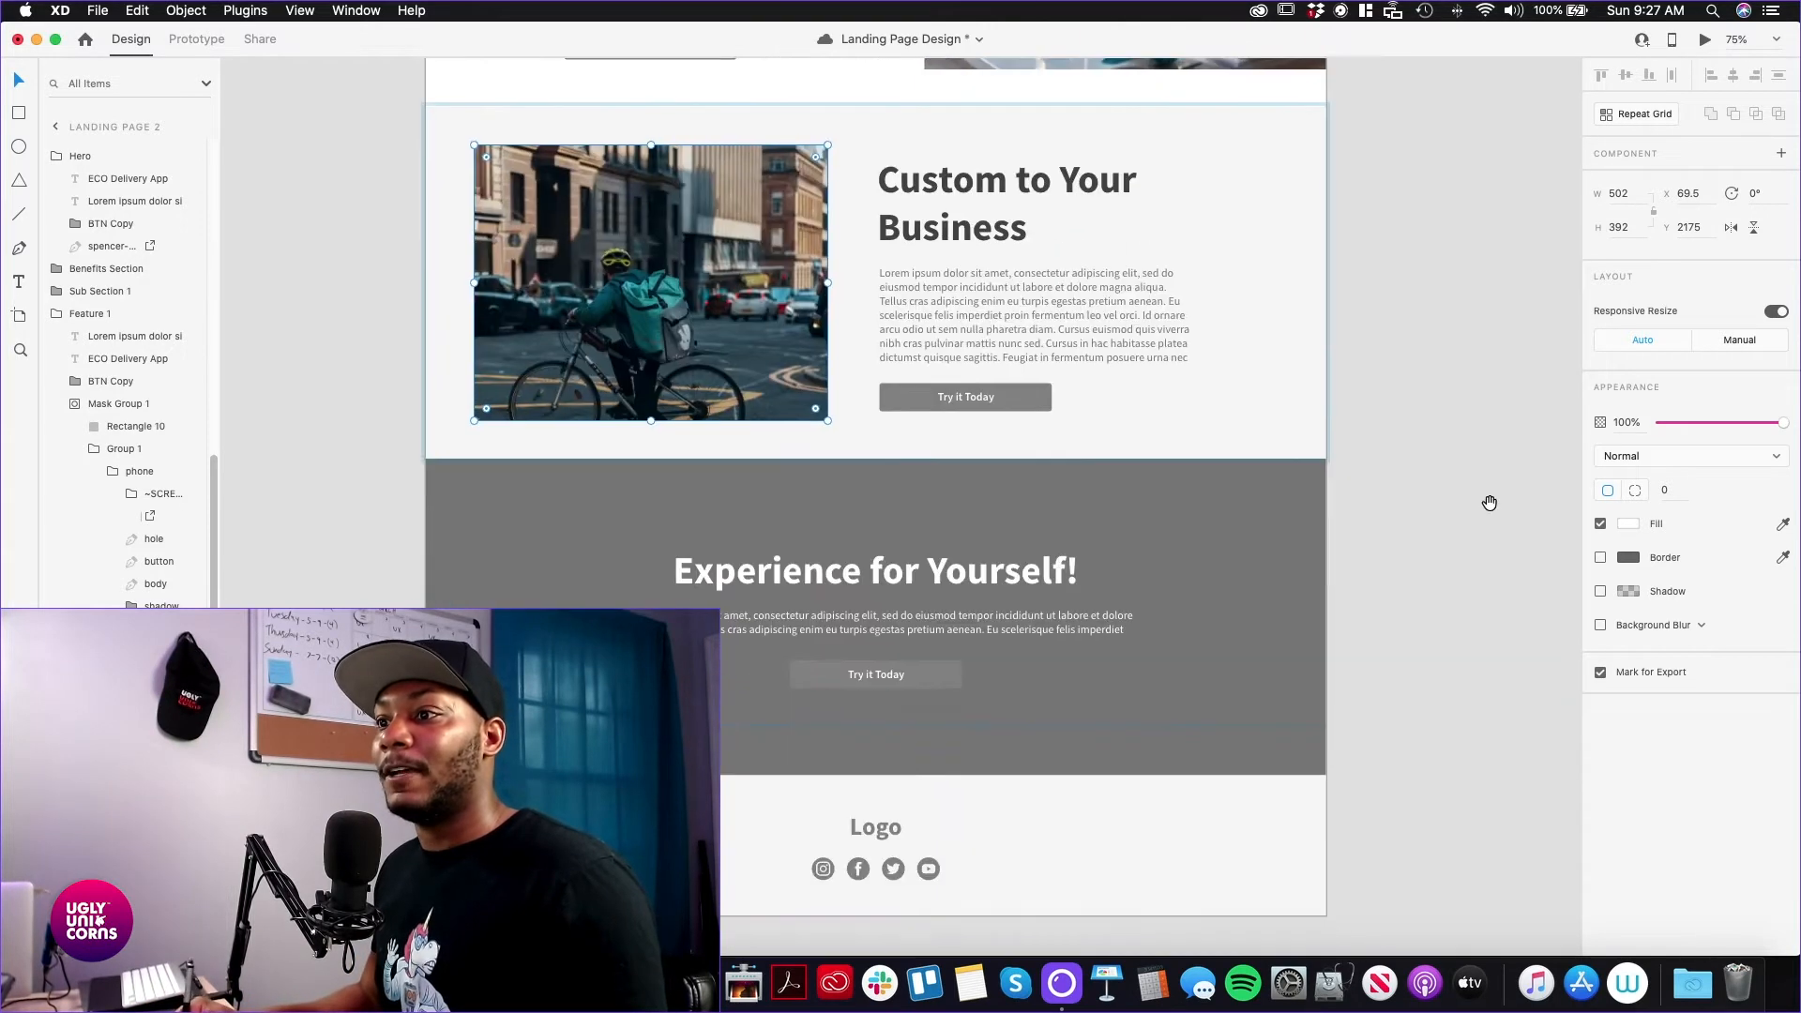
Duplicate the Experience for Yourself section's background rectangle and move the copy beneath the original in the Sub Section 2 layer group
left_click(1256, 451)
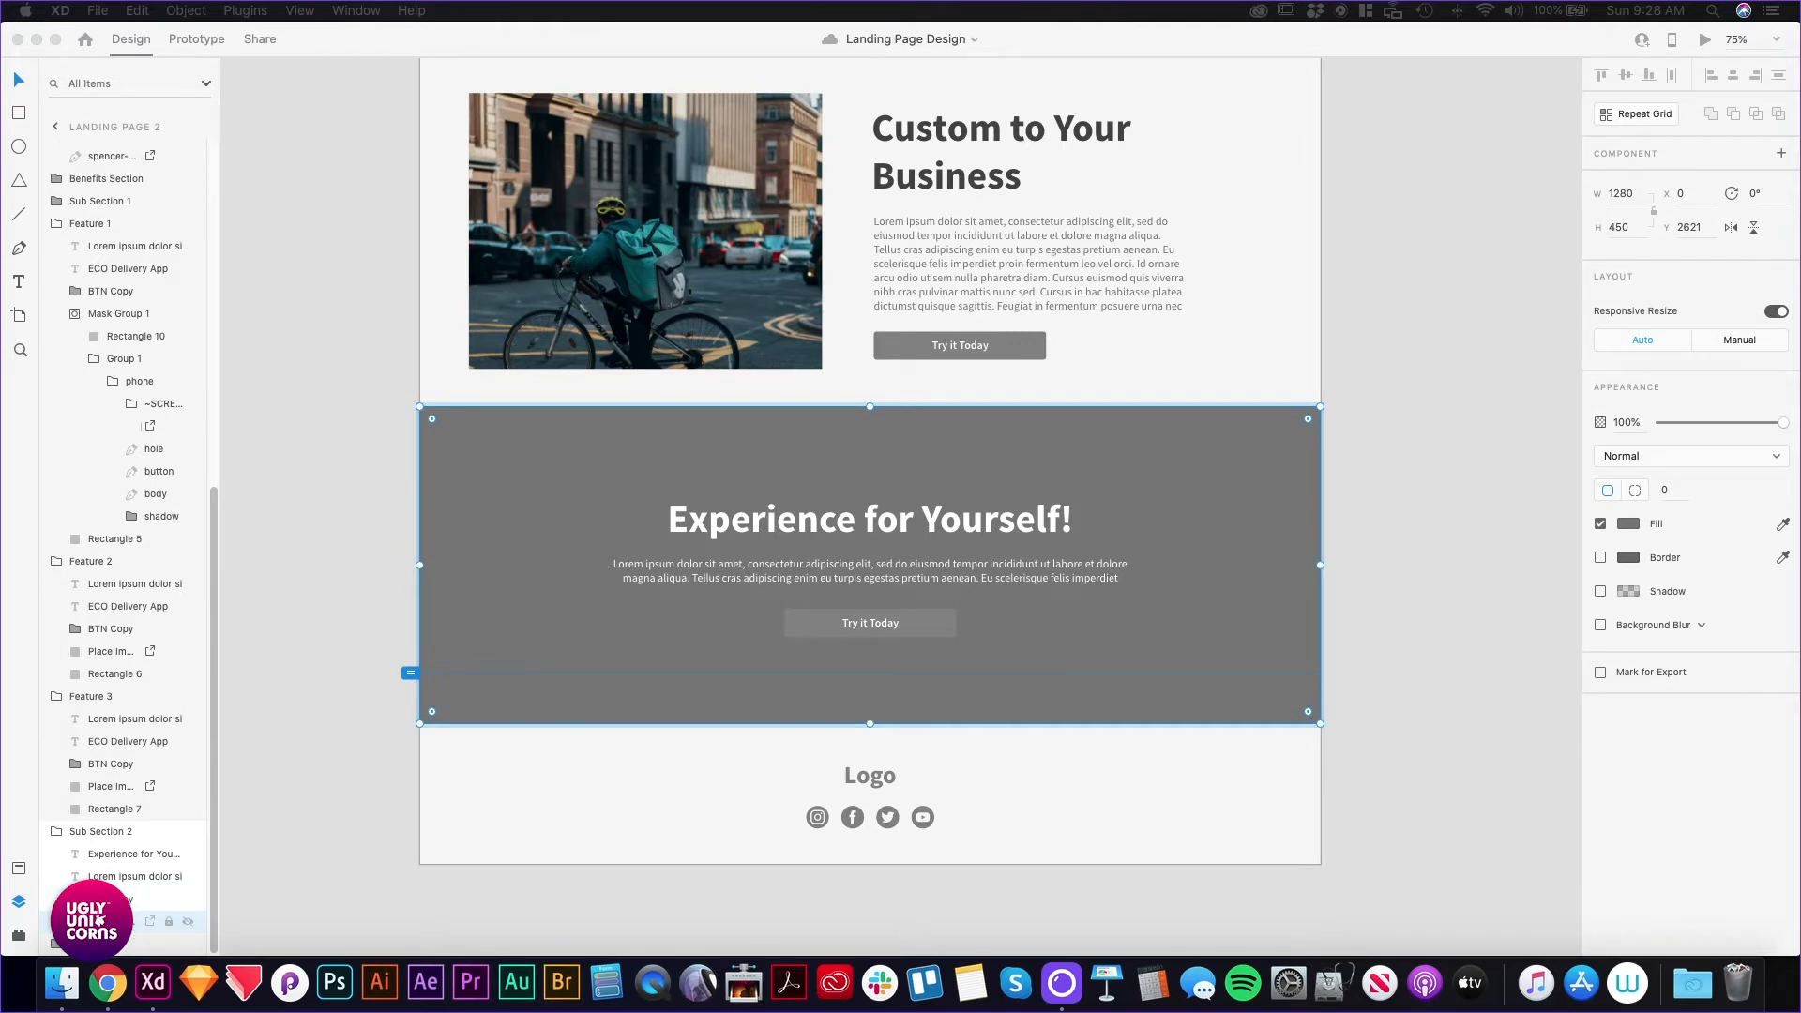
left_click(211, 852)
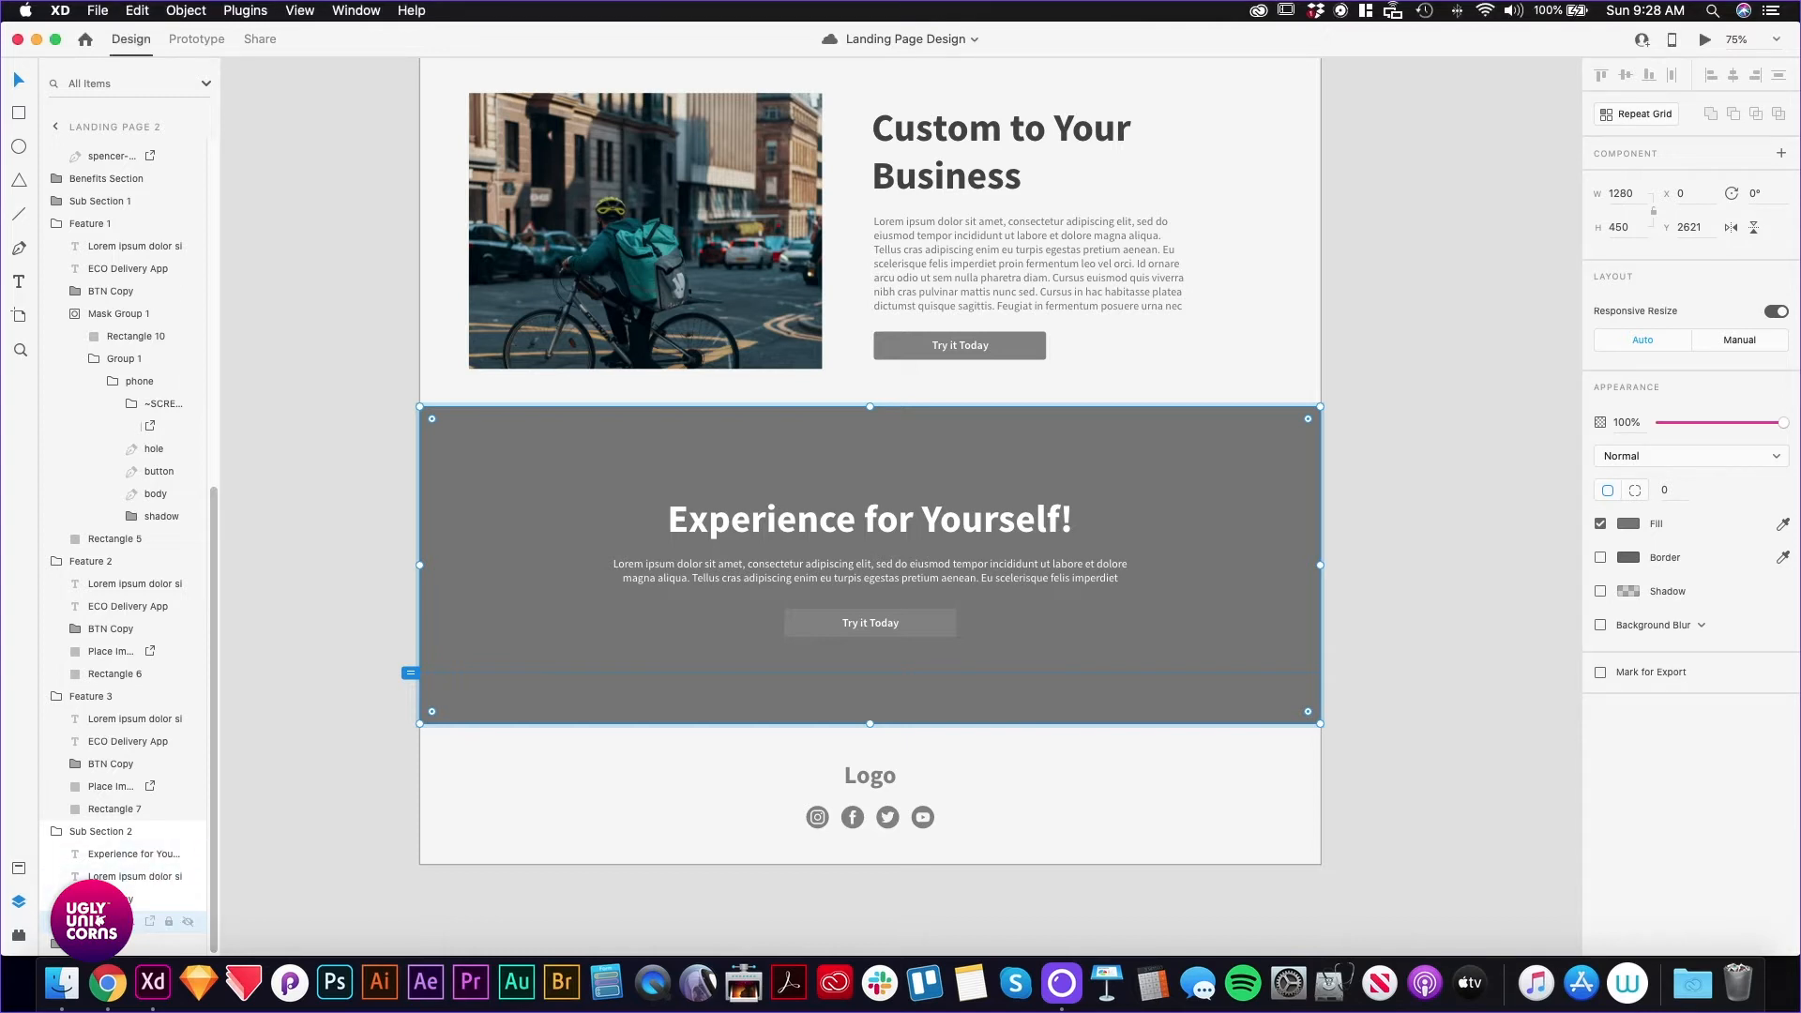
key("super+shift+bracketright")
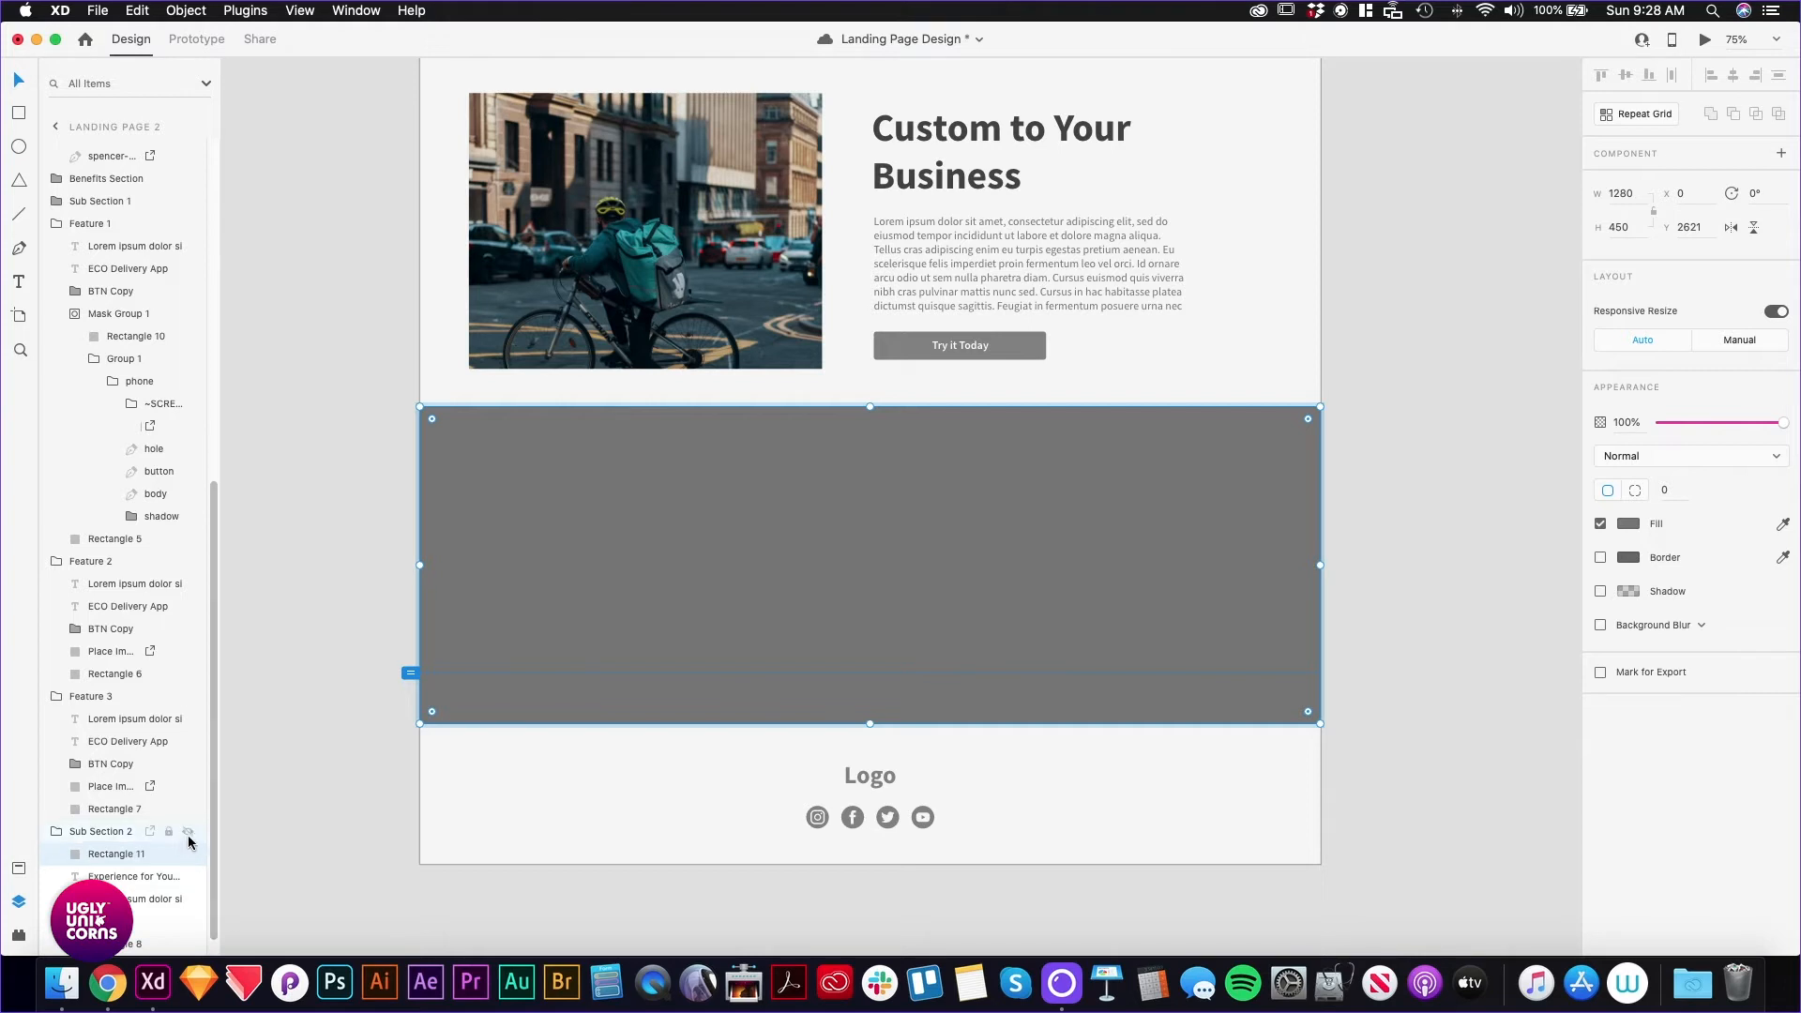
left_click_drag(122, 846, 120, 938)
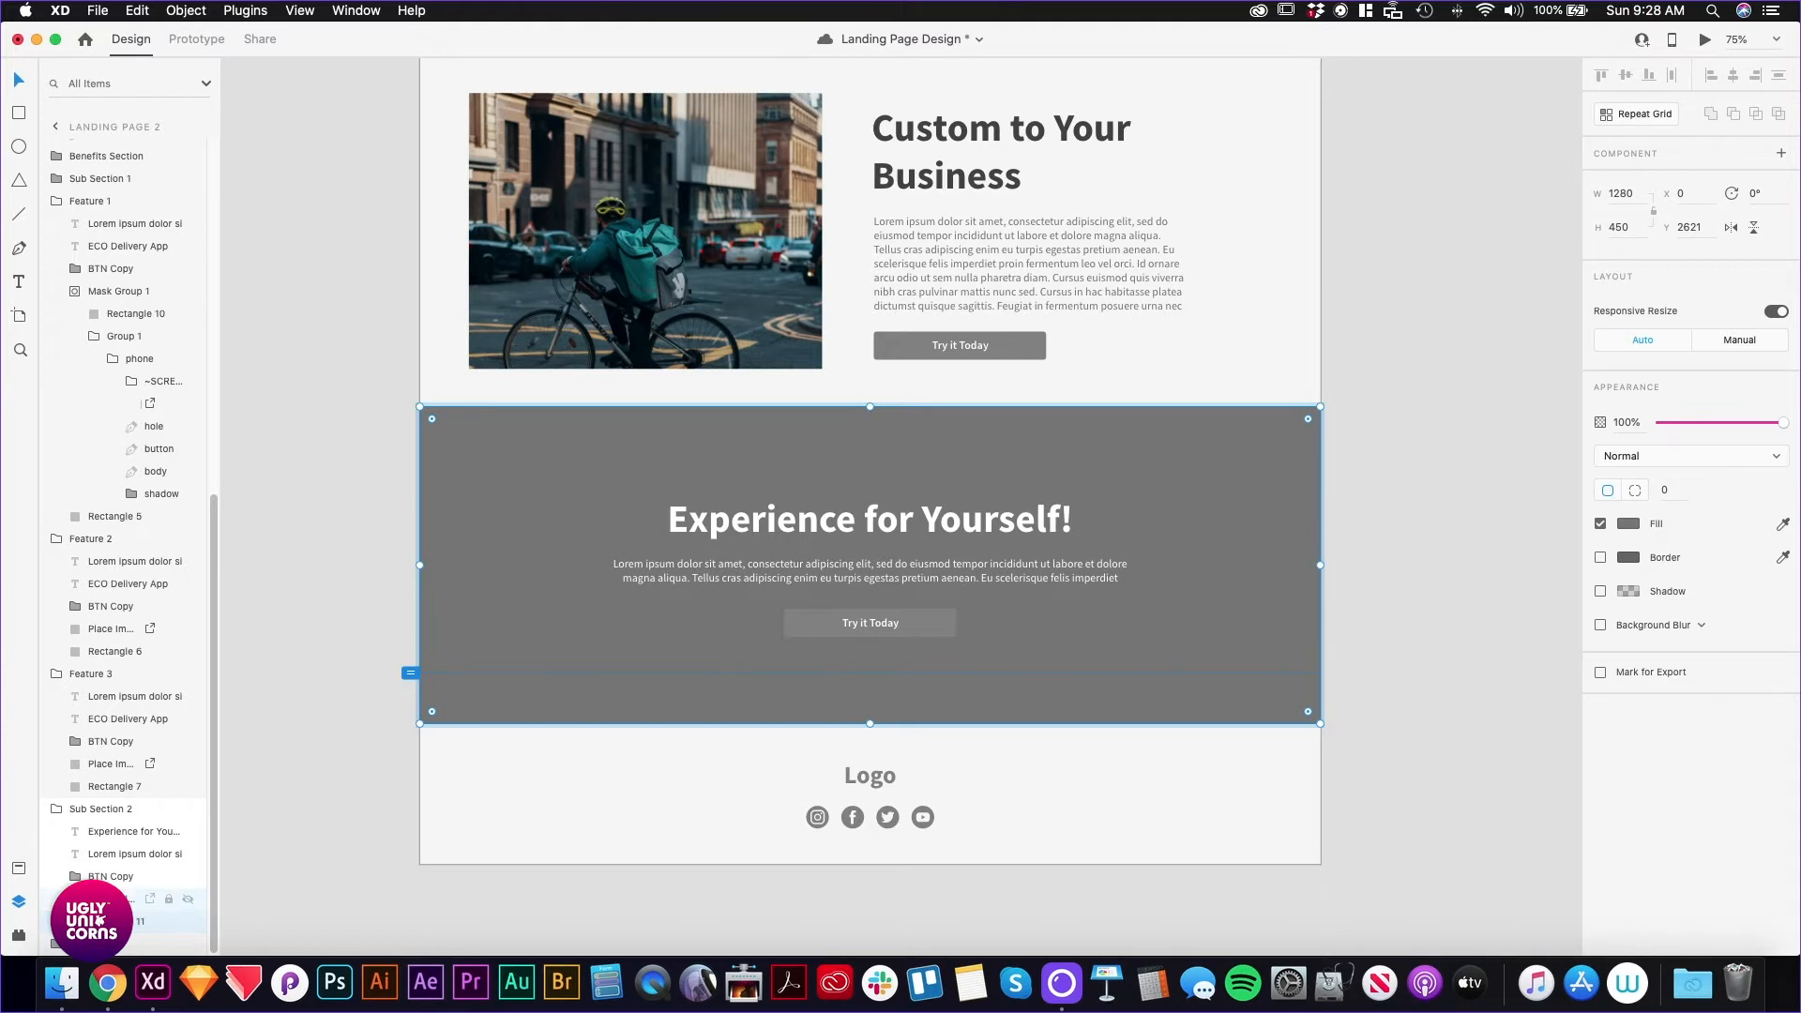
Fill the original background rectangle of the Experience for Yourself section with the black-and-white bicycle photo
double_click(113, 898)
key("Tab")
key("shift+Tab")
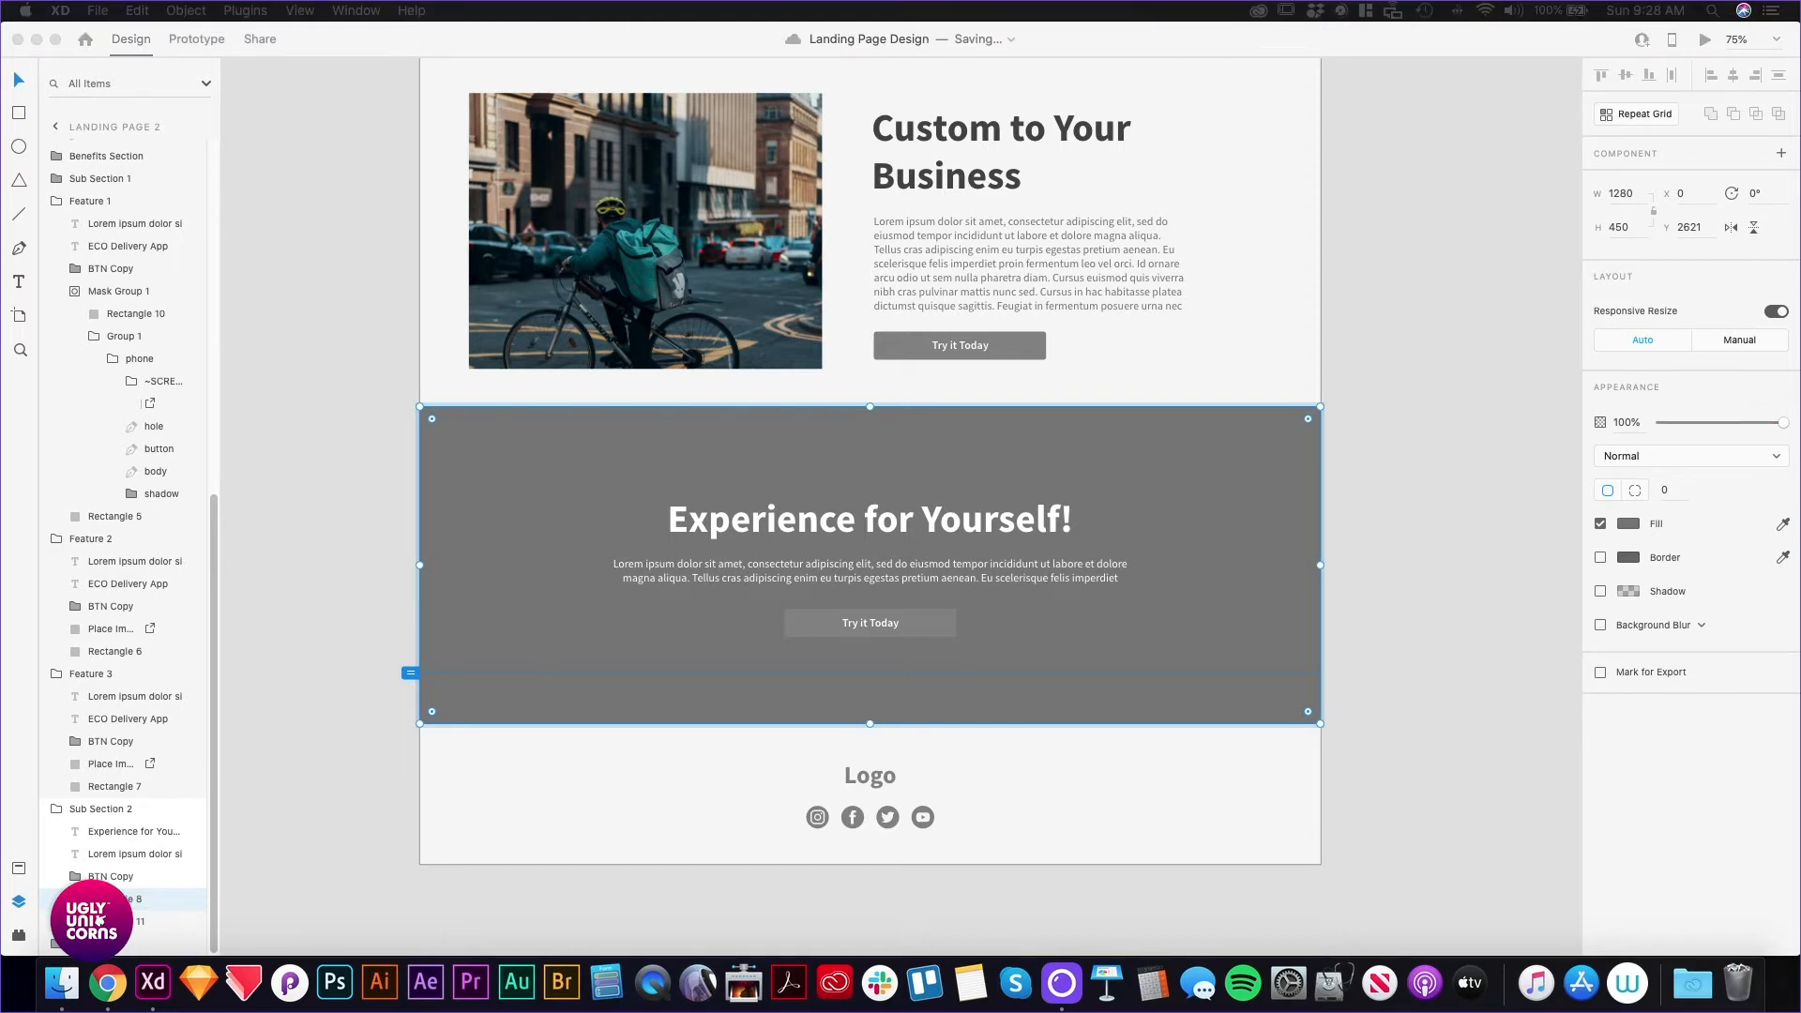
mouse_move(985, 469)
left_mouse_down()
mouse_move(816, 511)
mouse_move(996, 450)
left_mouse_up()
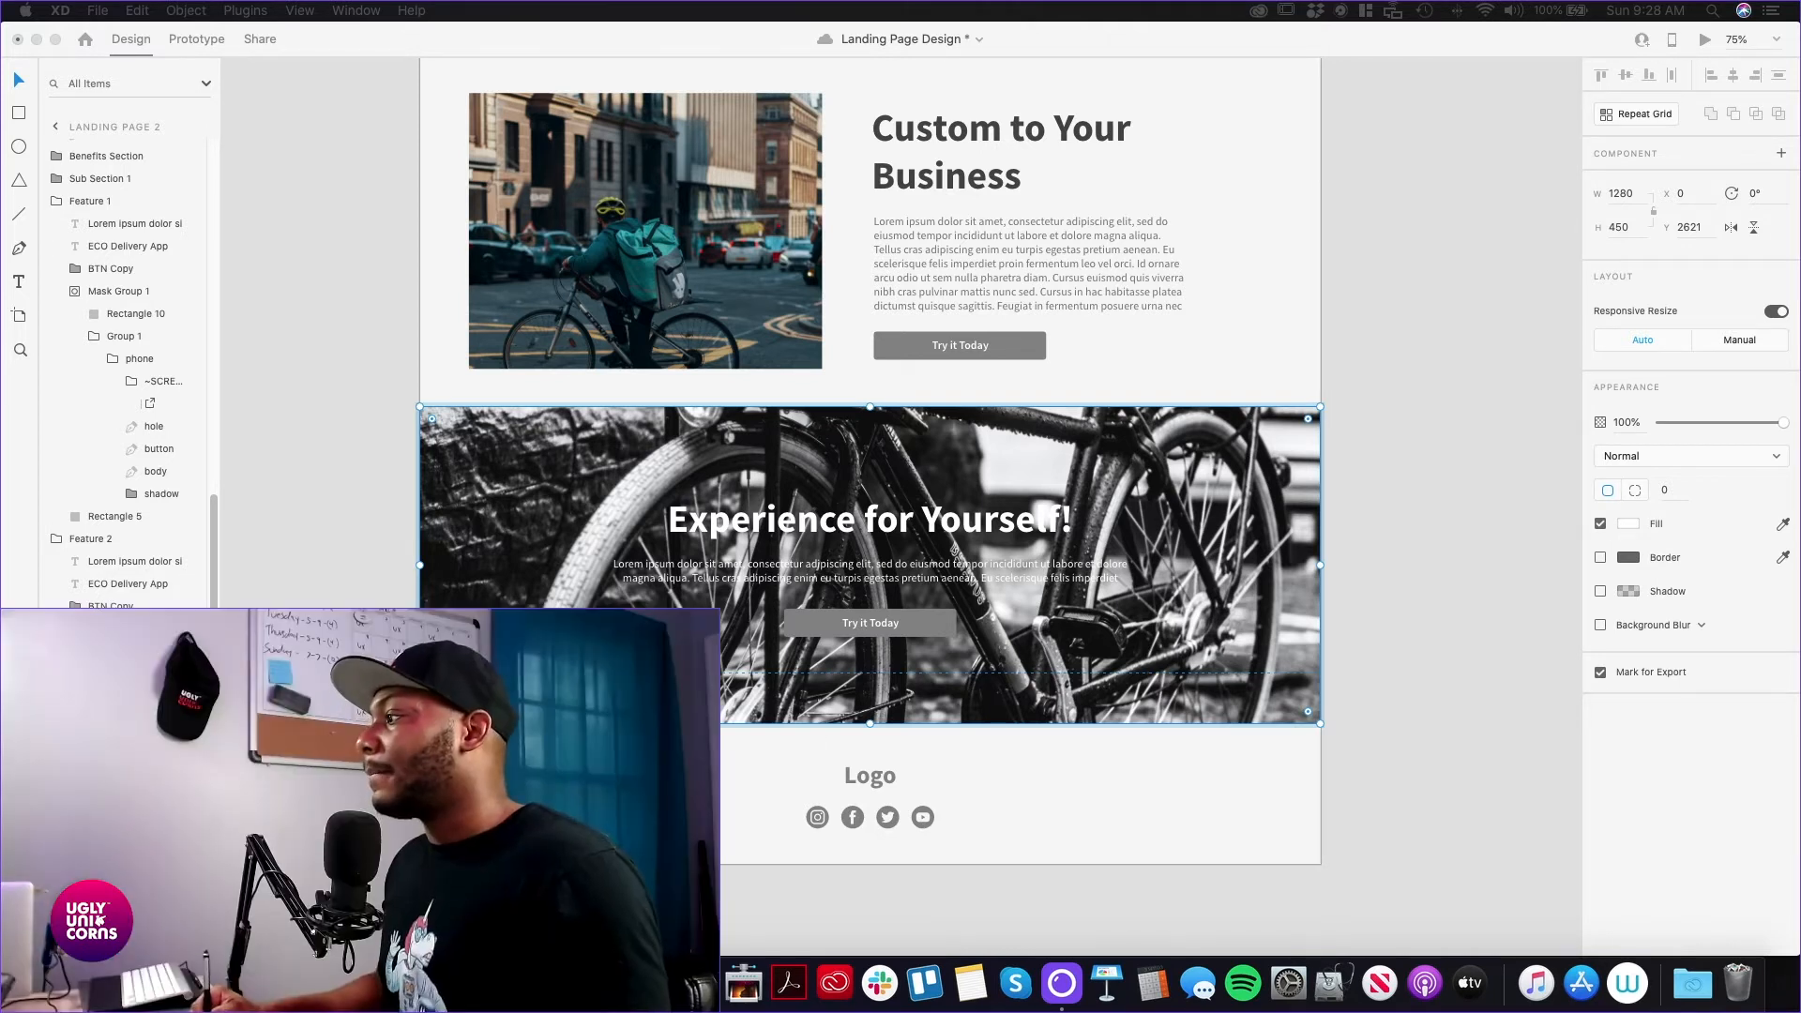
left_click(1396, 332)
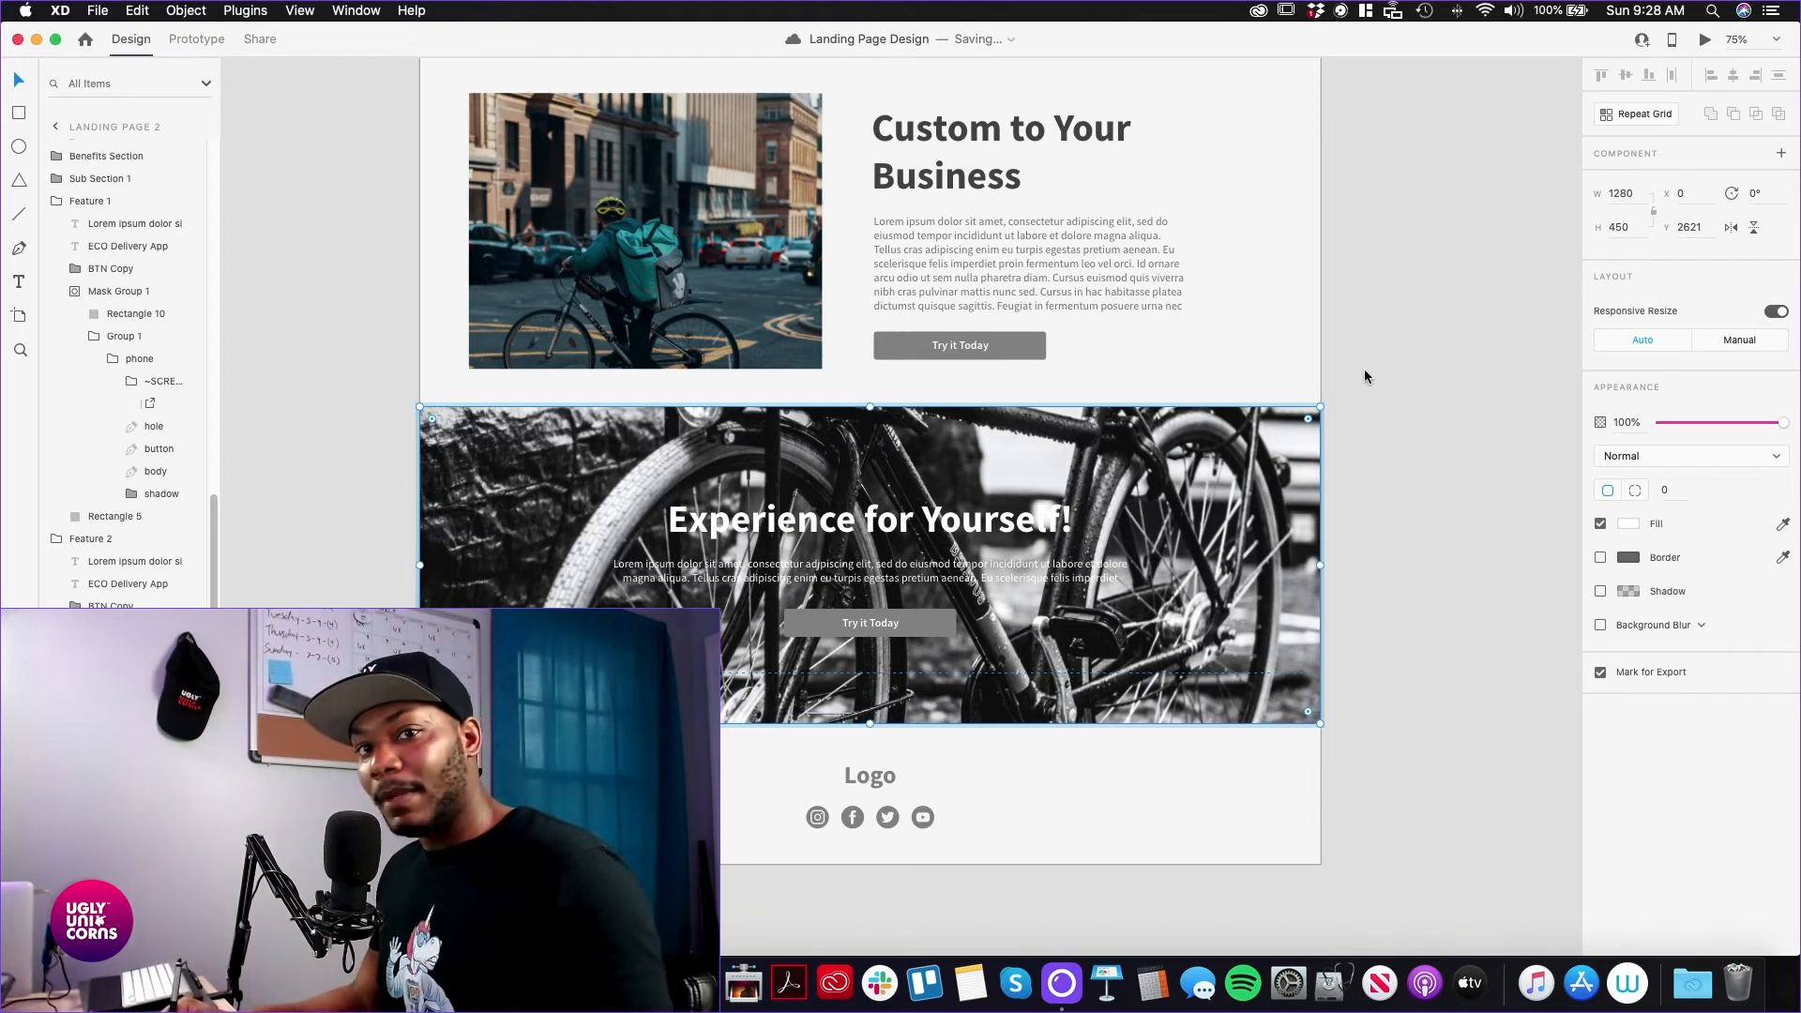
left_click(1454, 277)
Look over the landing page from the closing bicycle-photo section up to the hero and empty header bar
scroll(1448, 279, "up", 1)
scroll(1448, 278, "up", 15)
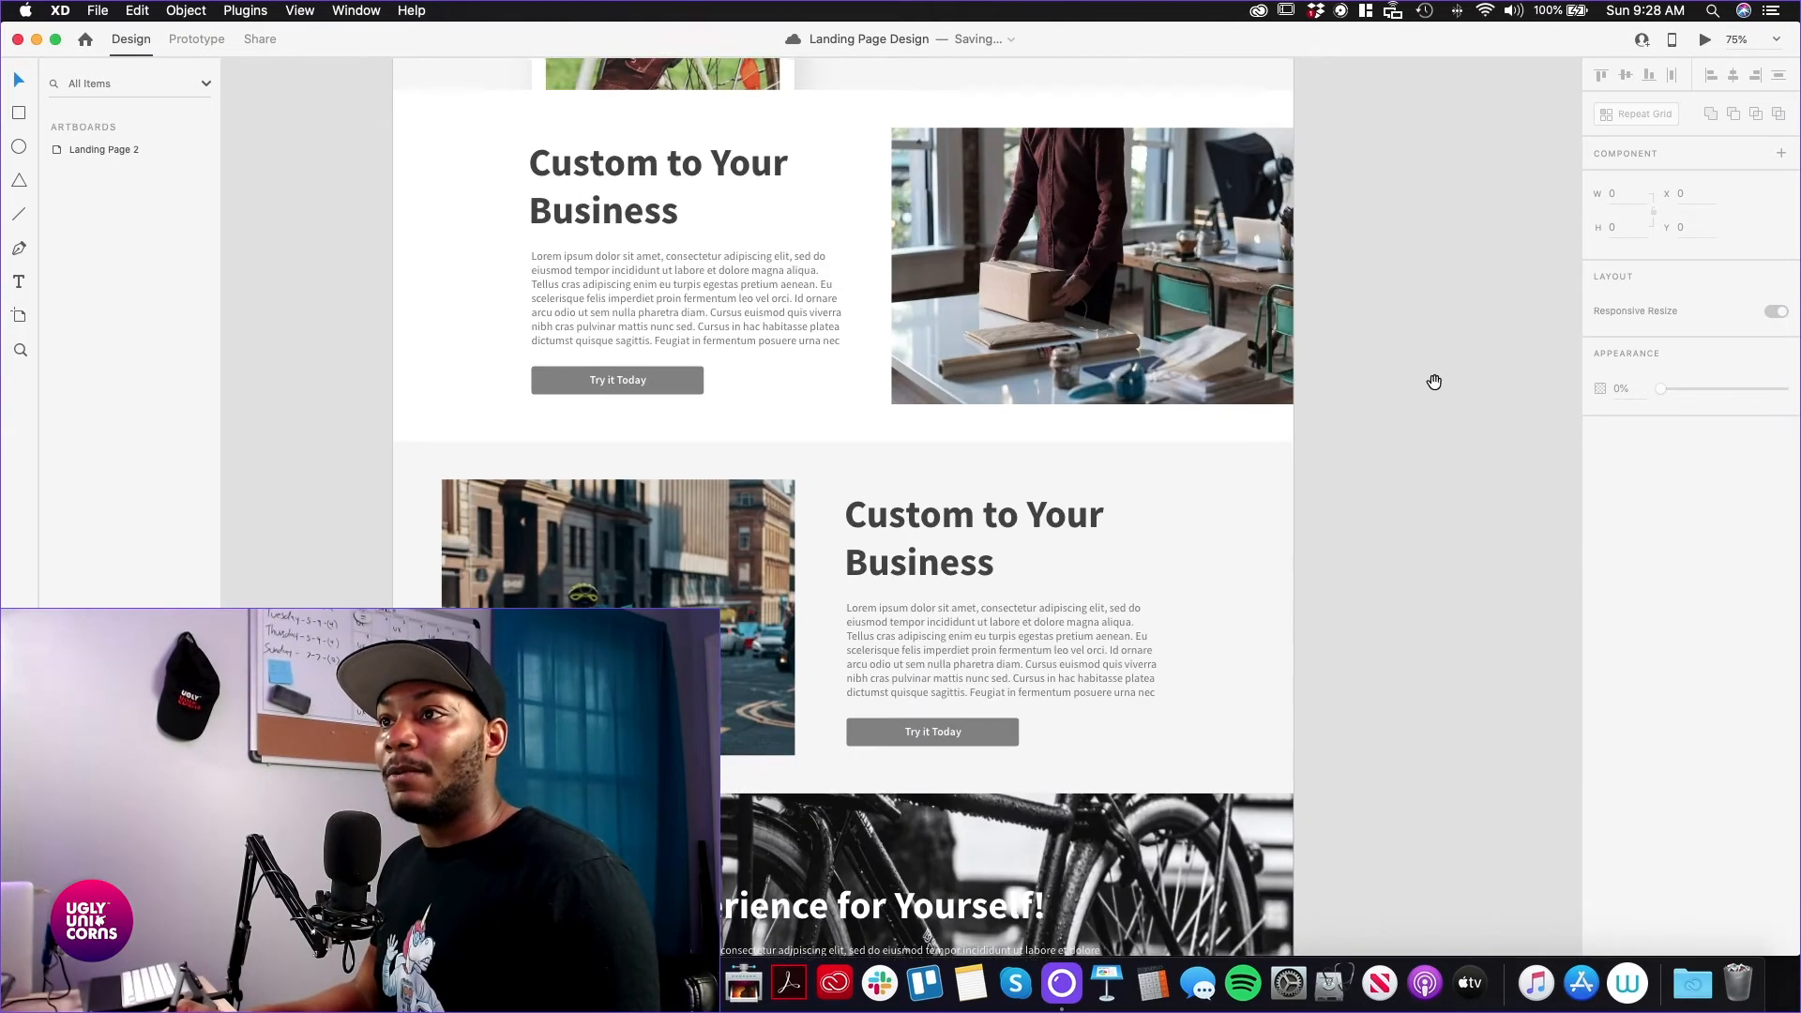
scroll(1471, 421, "up", 5)
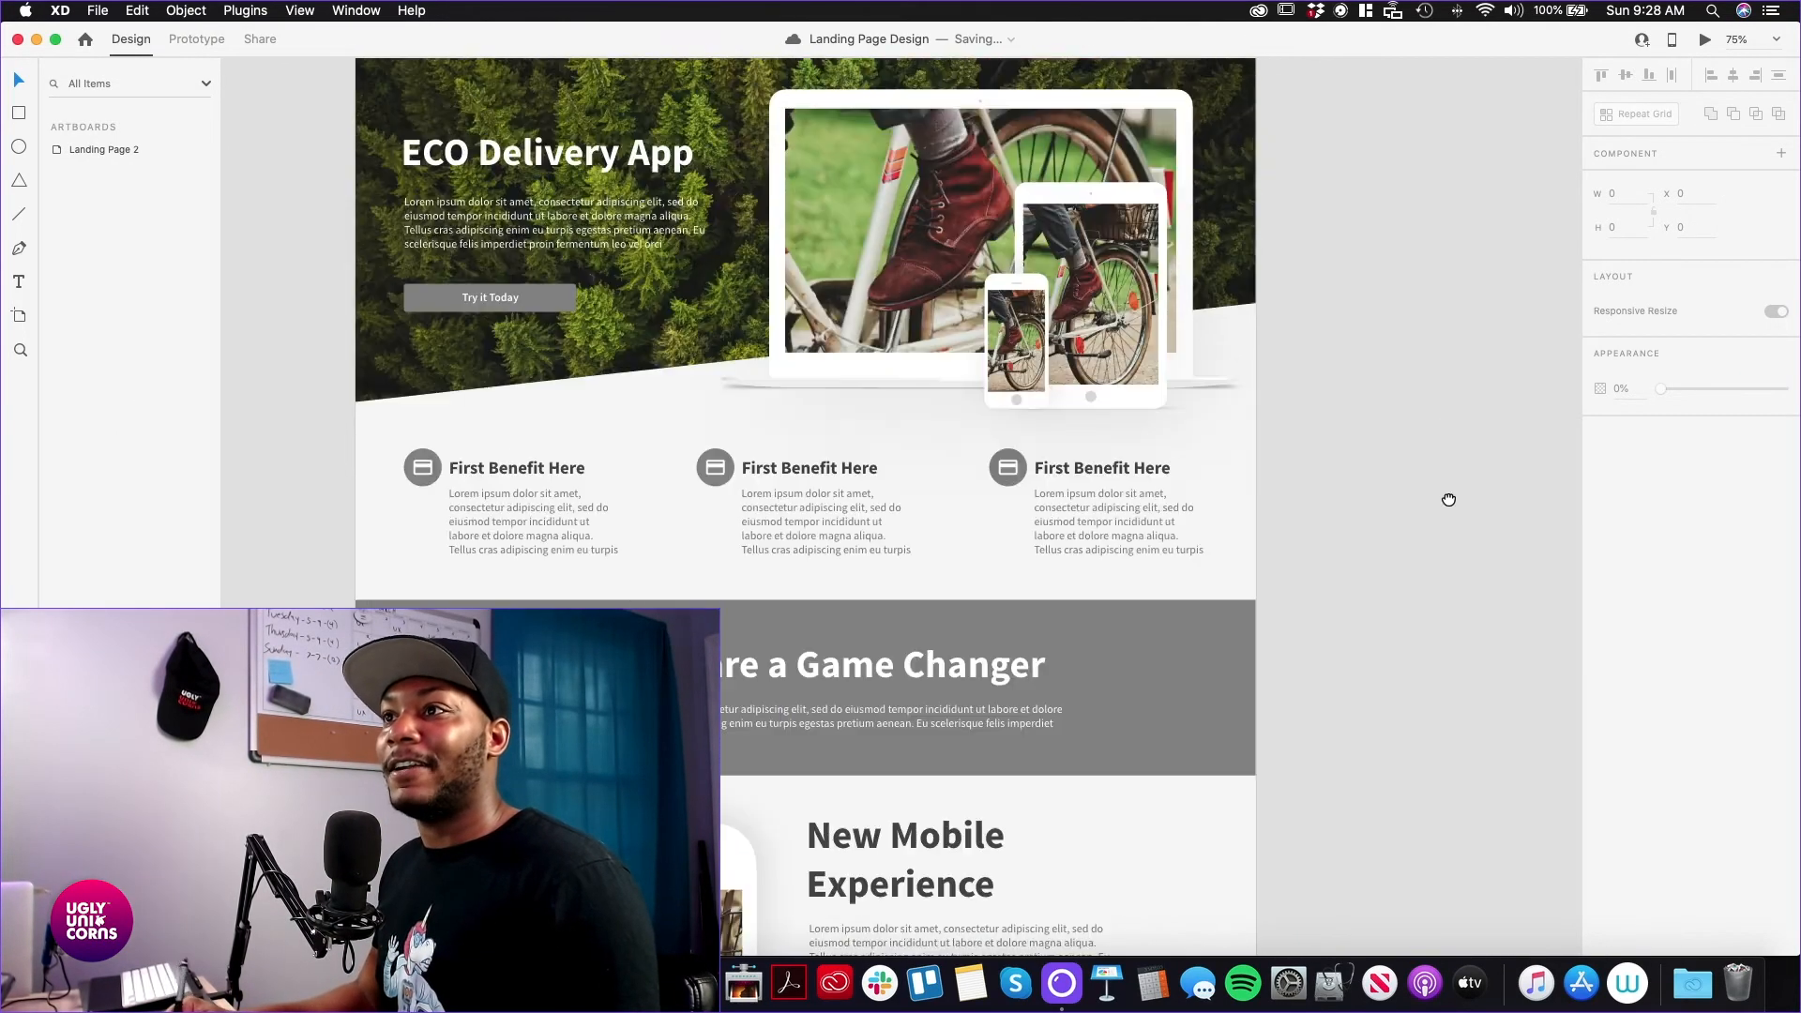
scroll(1491, 417, "left", 2)
scroll(1516, 441, "down", 2)
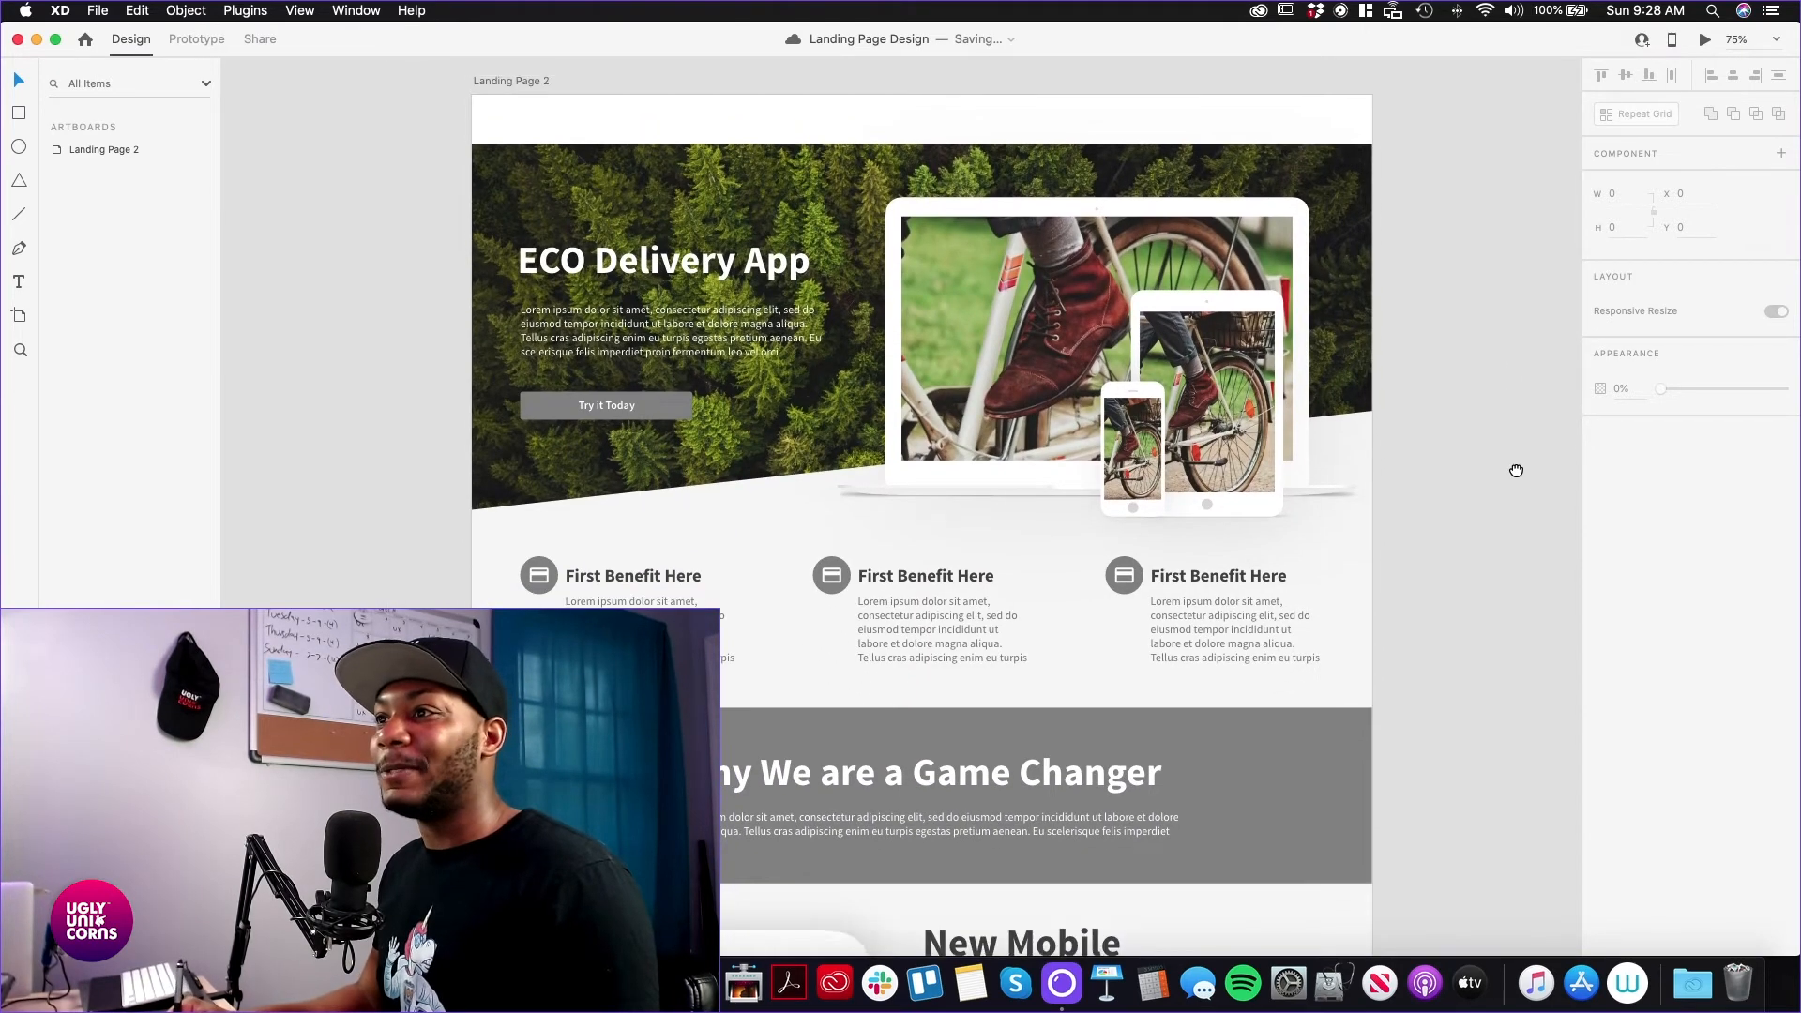
scroll(1510, 443, "up", 3)
scroll(1491, 439, "up", 3)
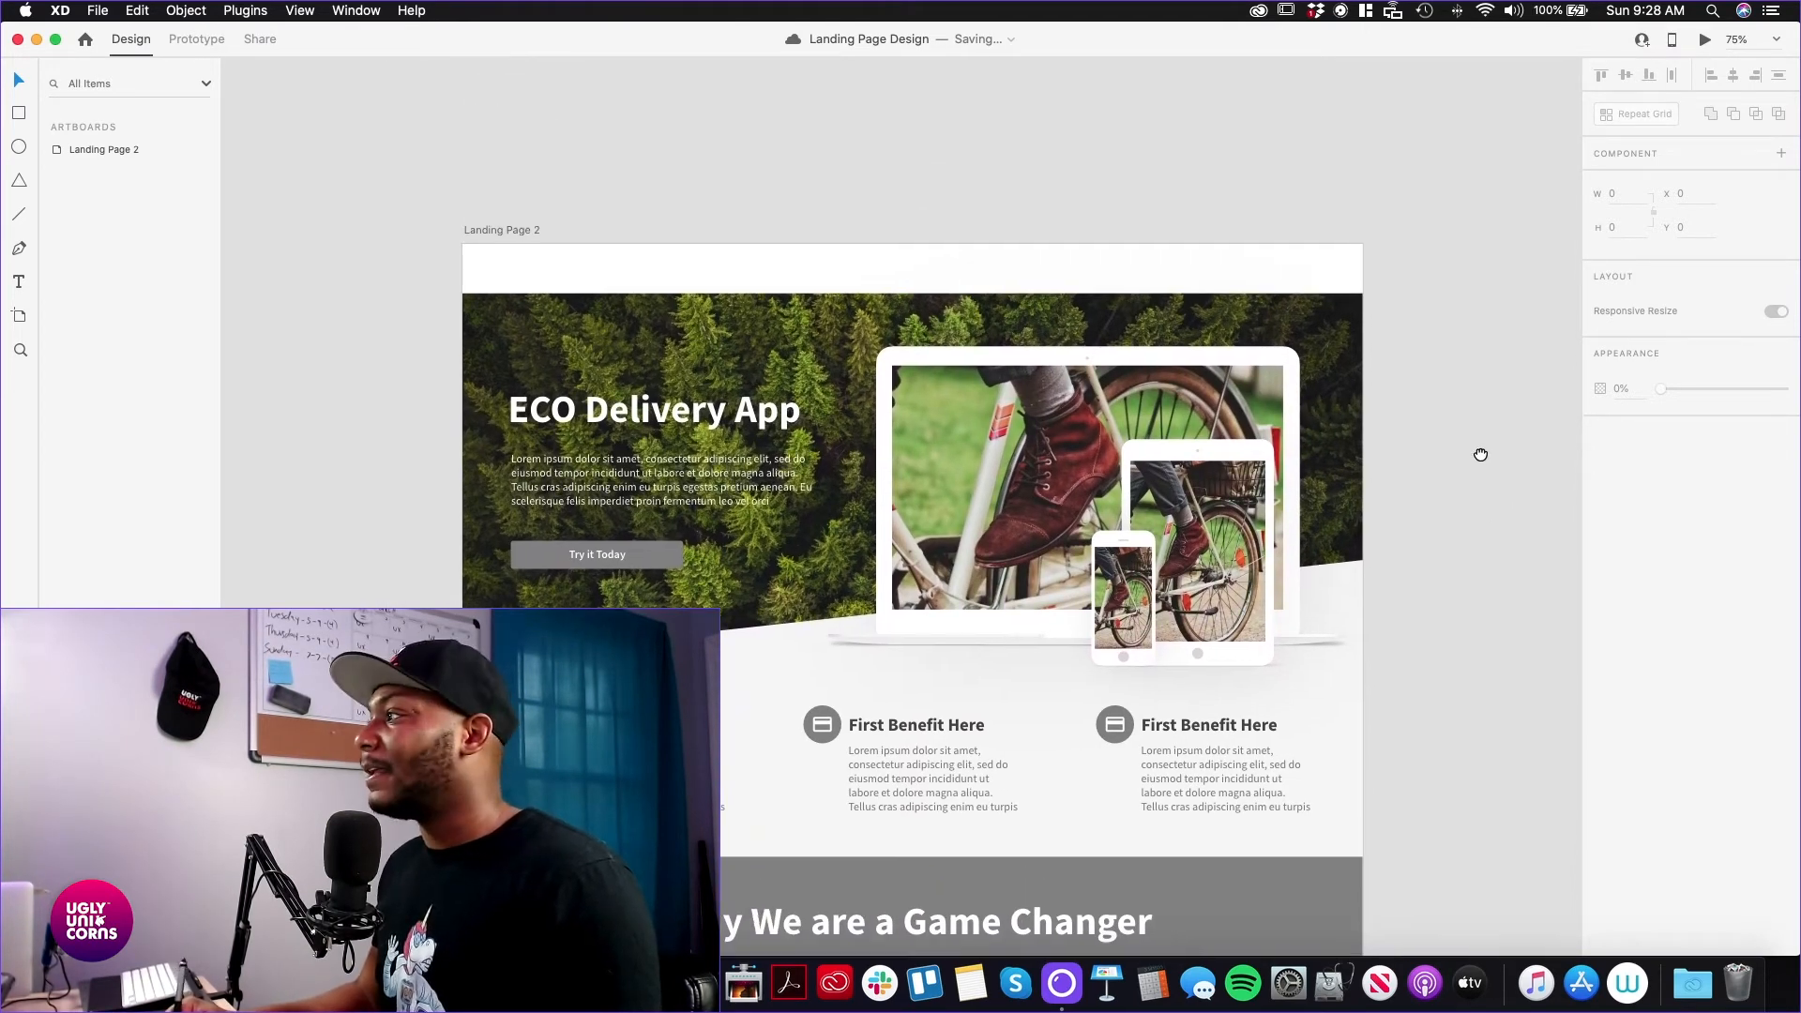
scroll(844, 234, "left", 2)
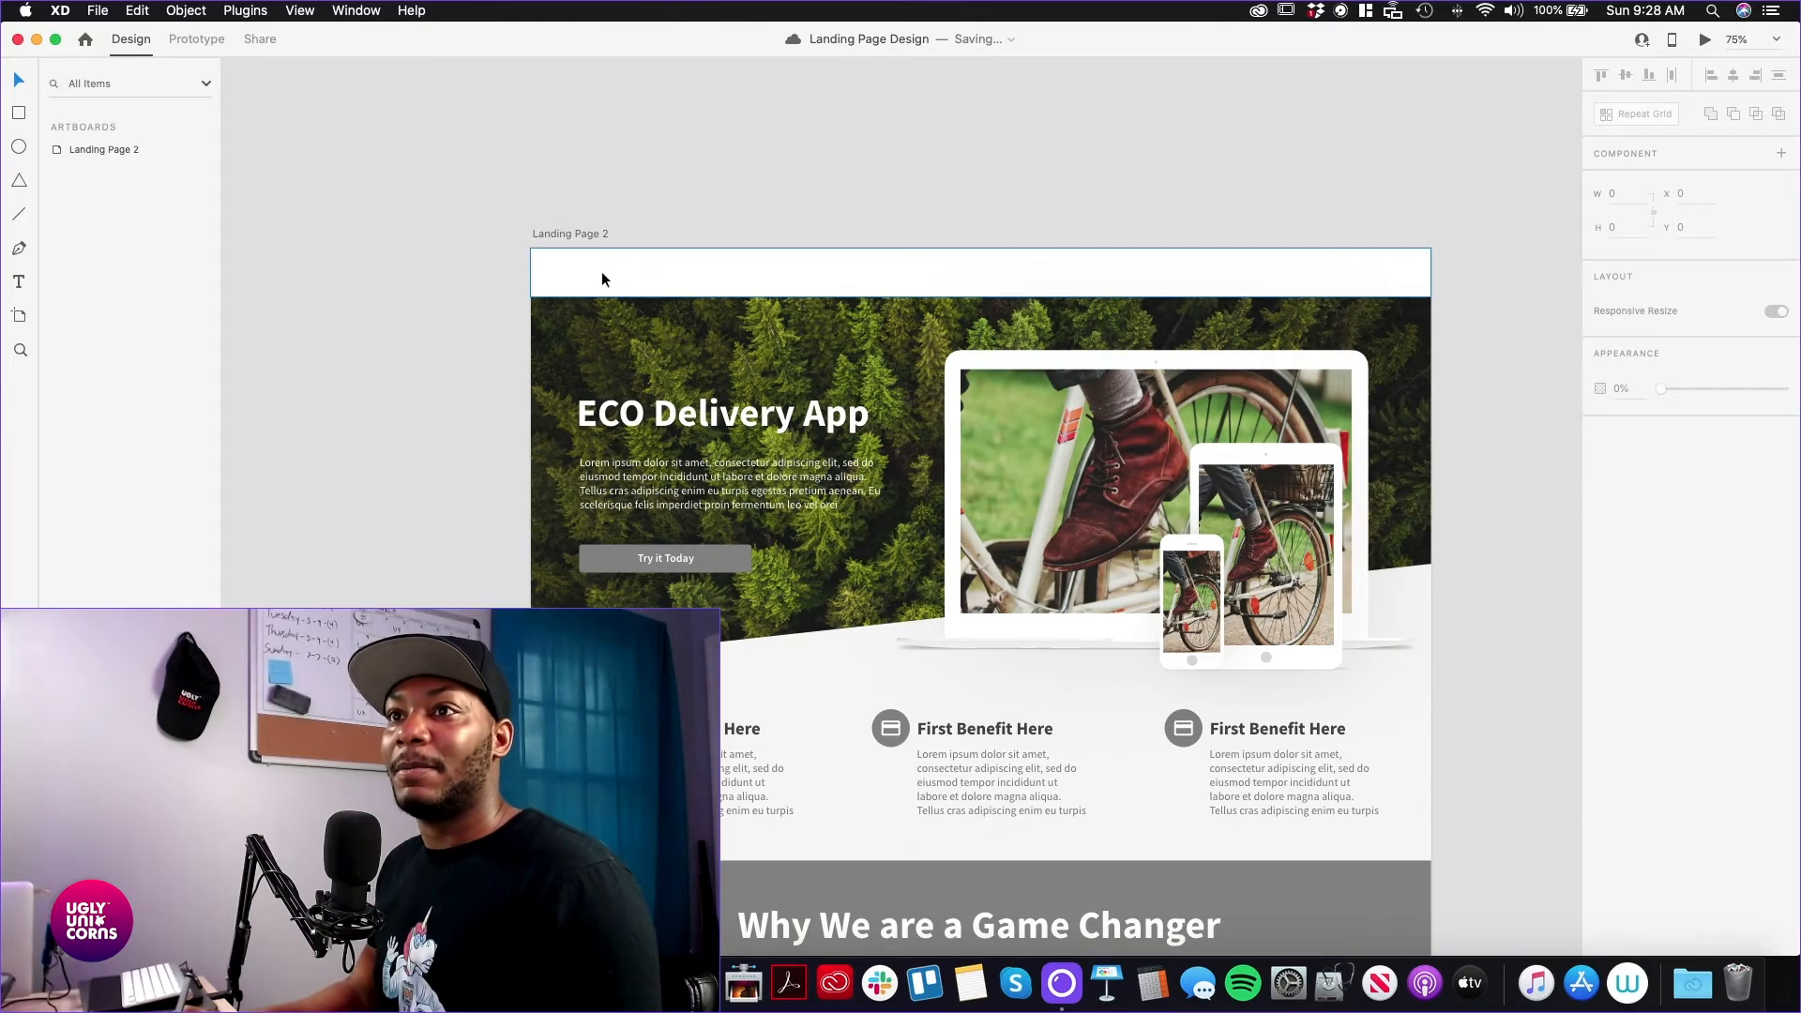
Copy the Logo text in the footer
scroll(1025, 193, "right", 2)
scroll(1025, 193, "down", 1)
scroll(1447, 394, "down", 10)
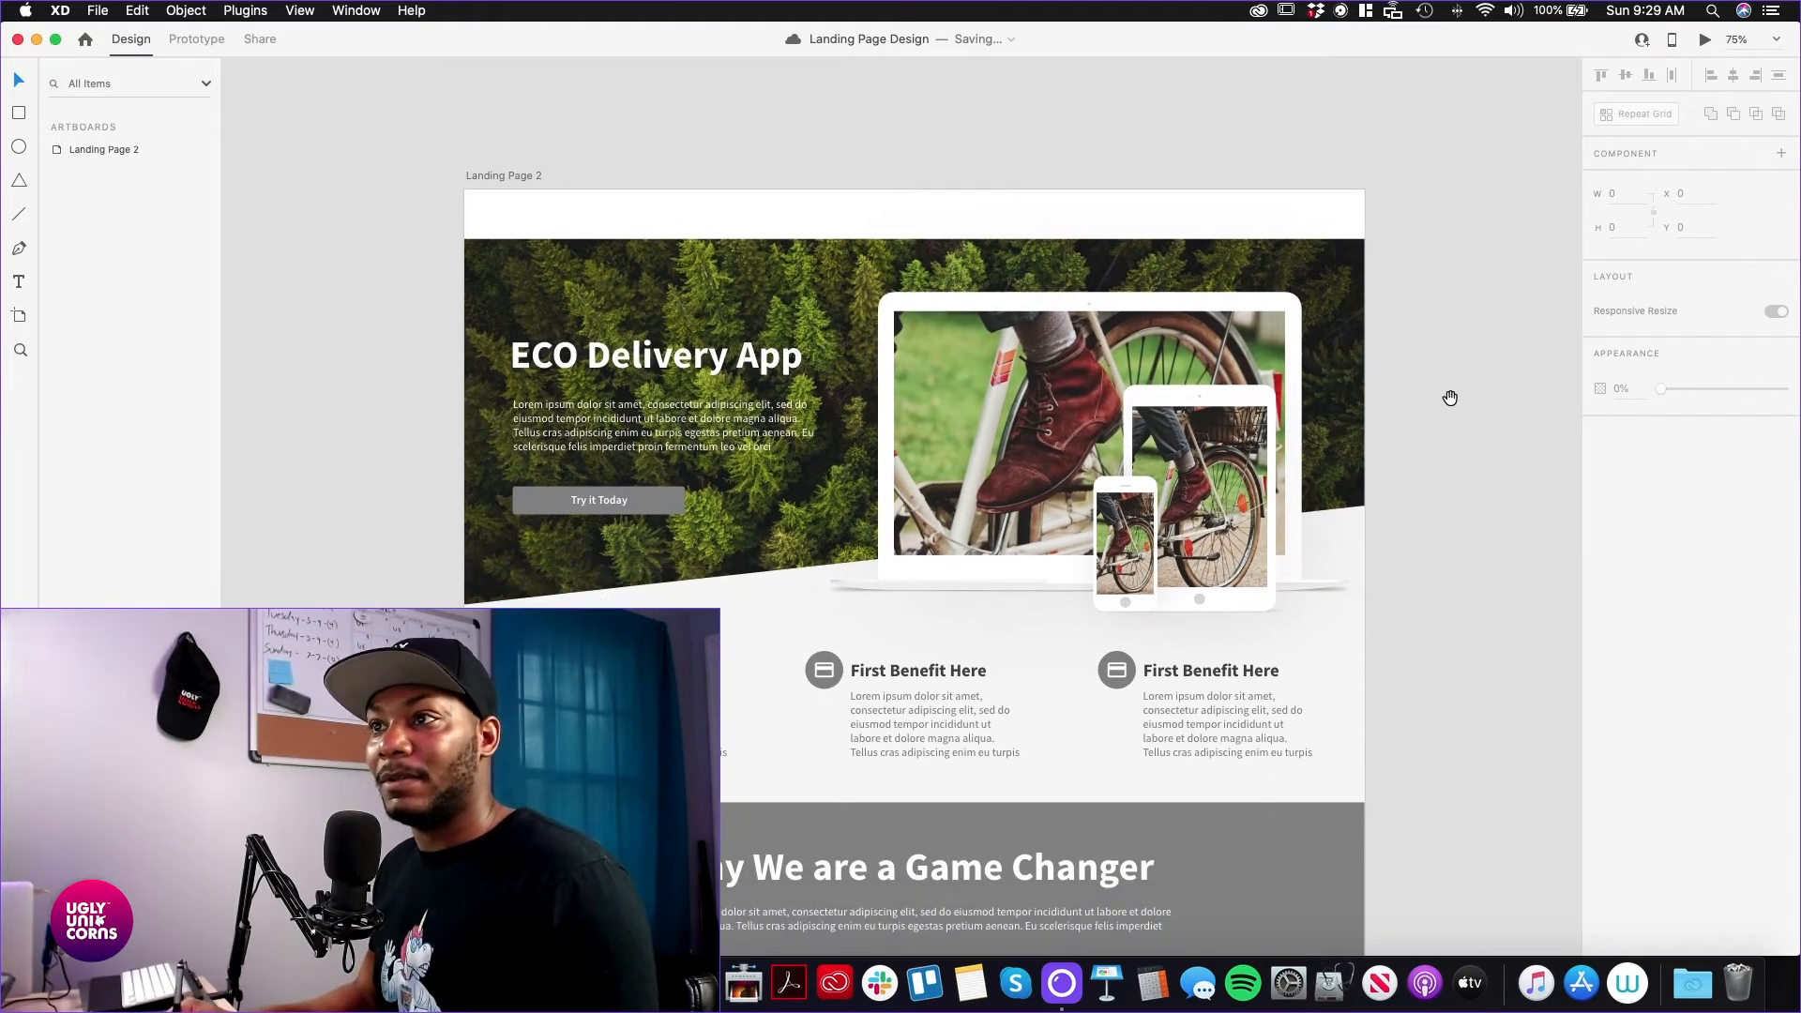
scroll(1434, 597, "down", 20)
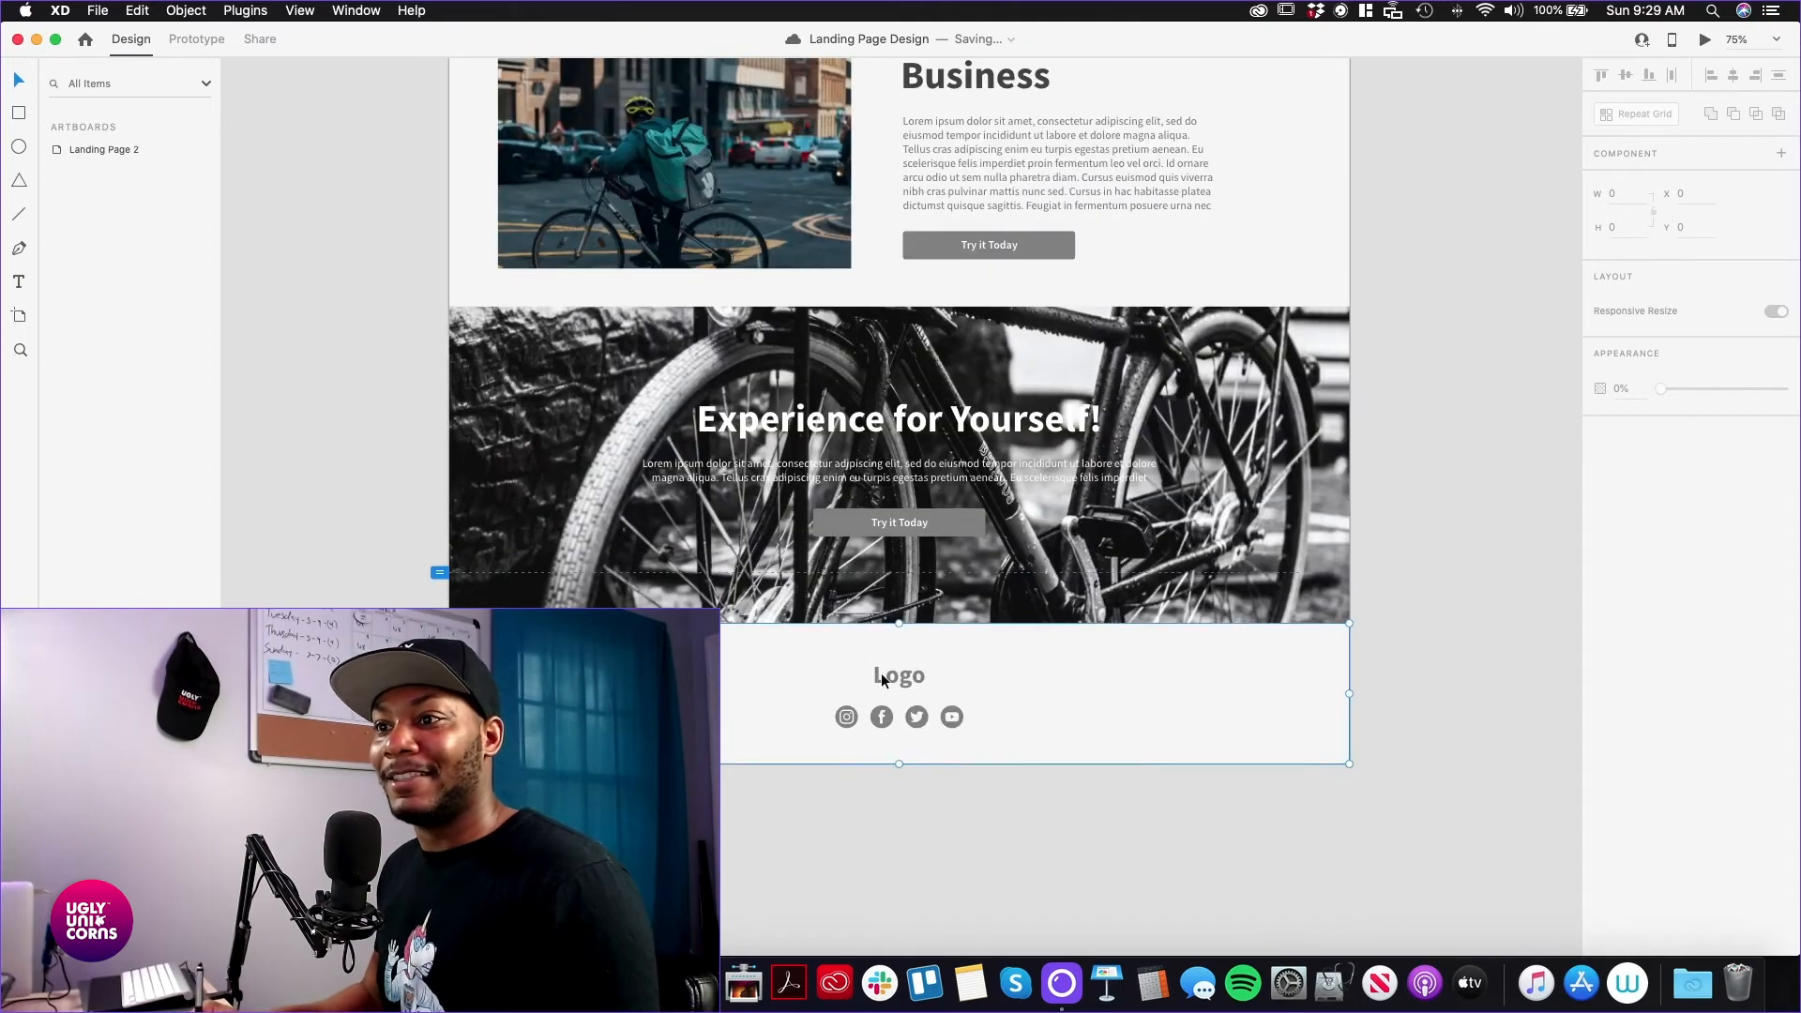
left_click(923, 673)
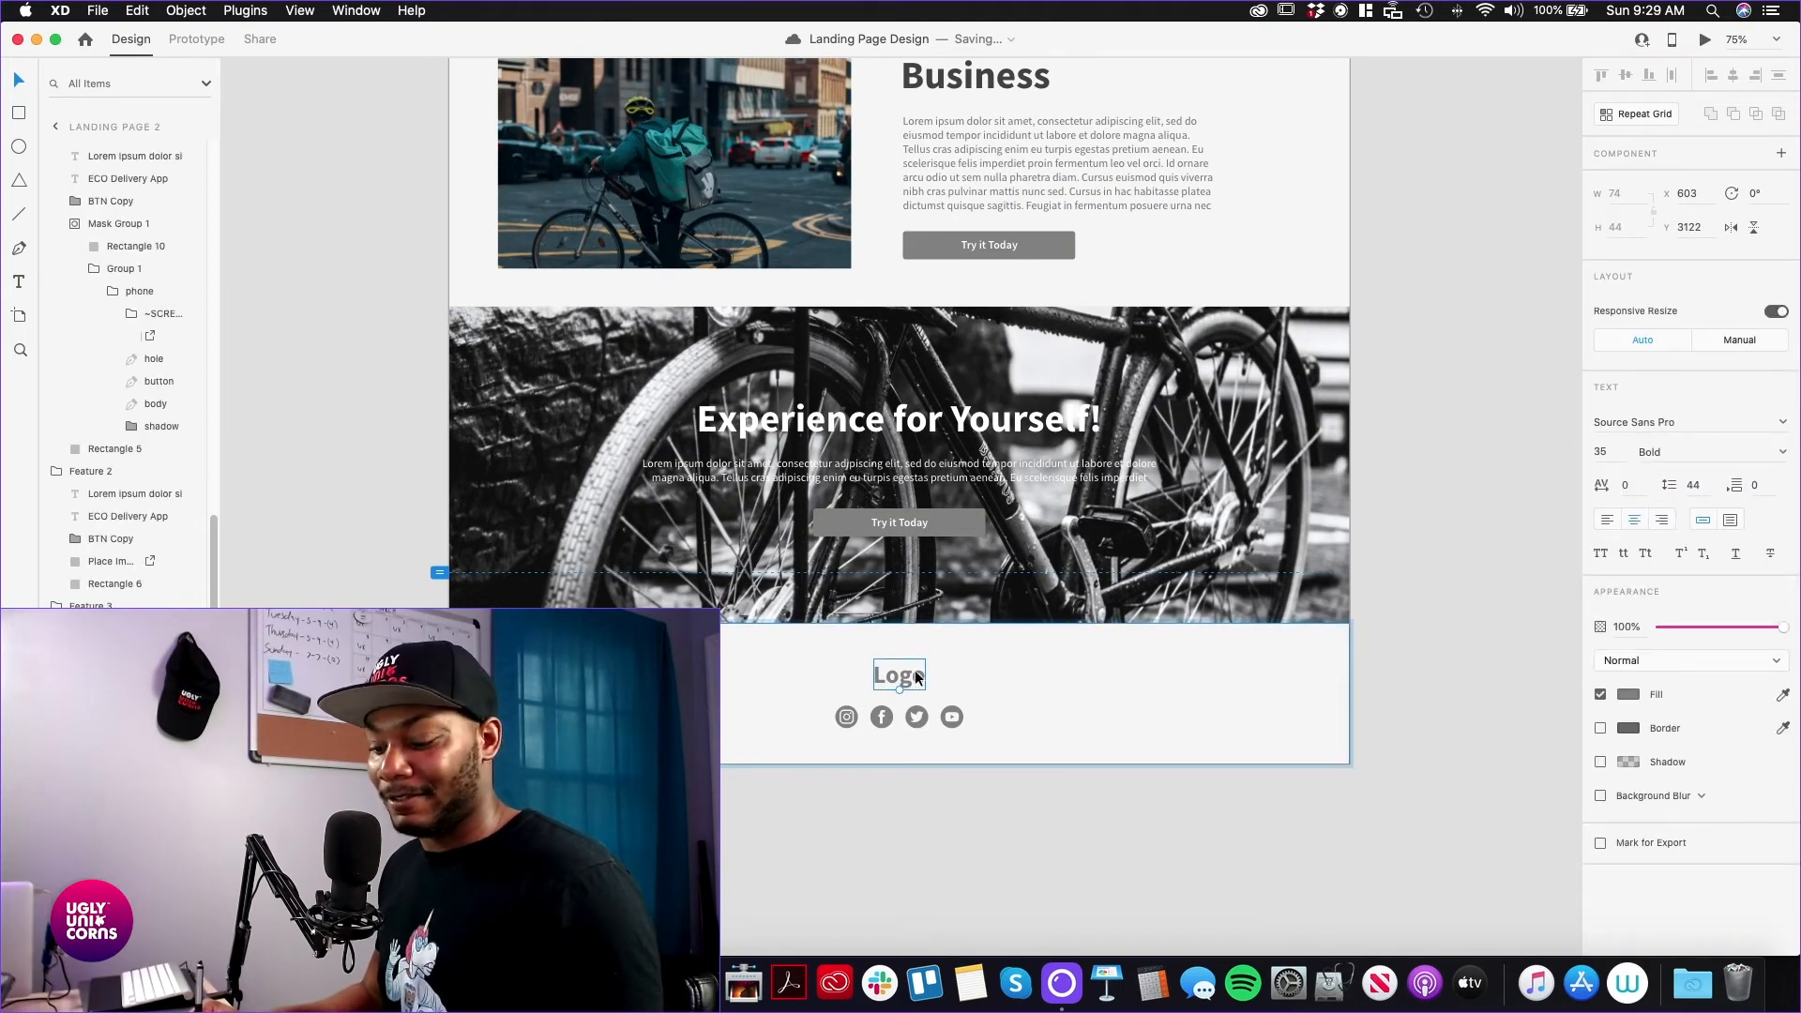
Try to place a pasted copy of the Logo text in the white header bar and remove that copy
scroll(1353, 480, "up", 10)
scroll(1345, 513, "up", 15)
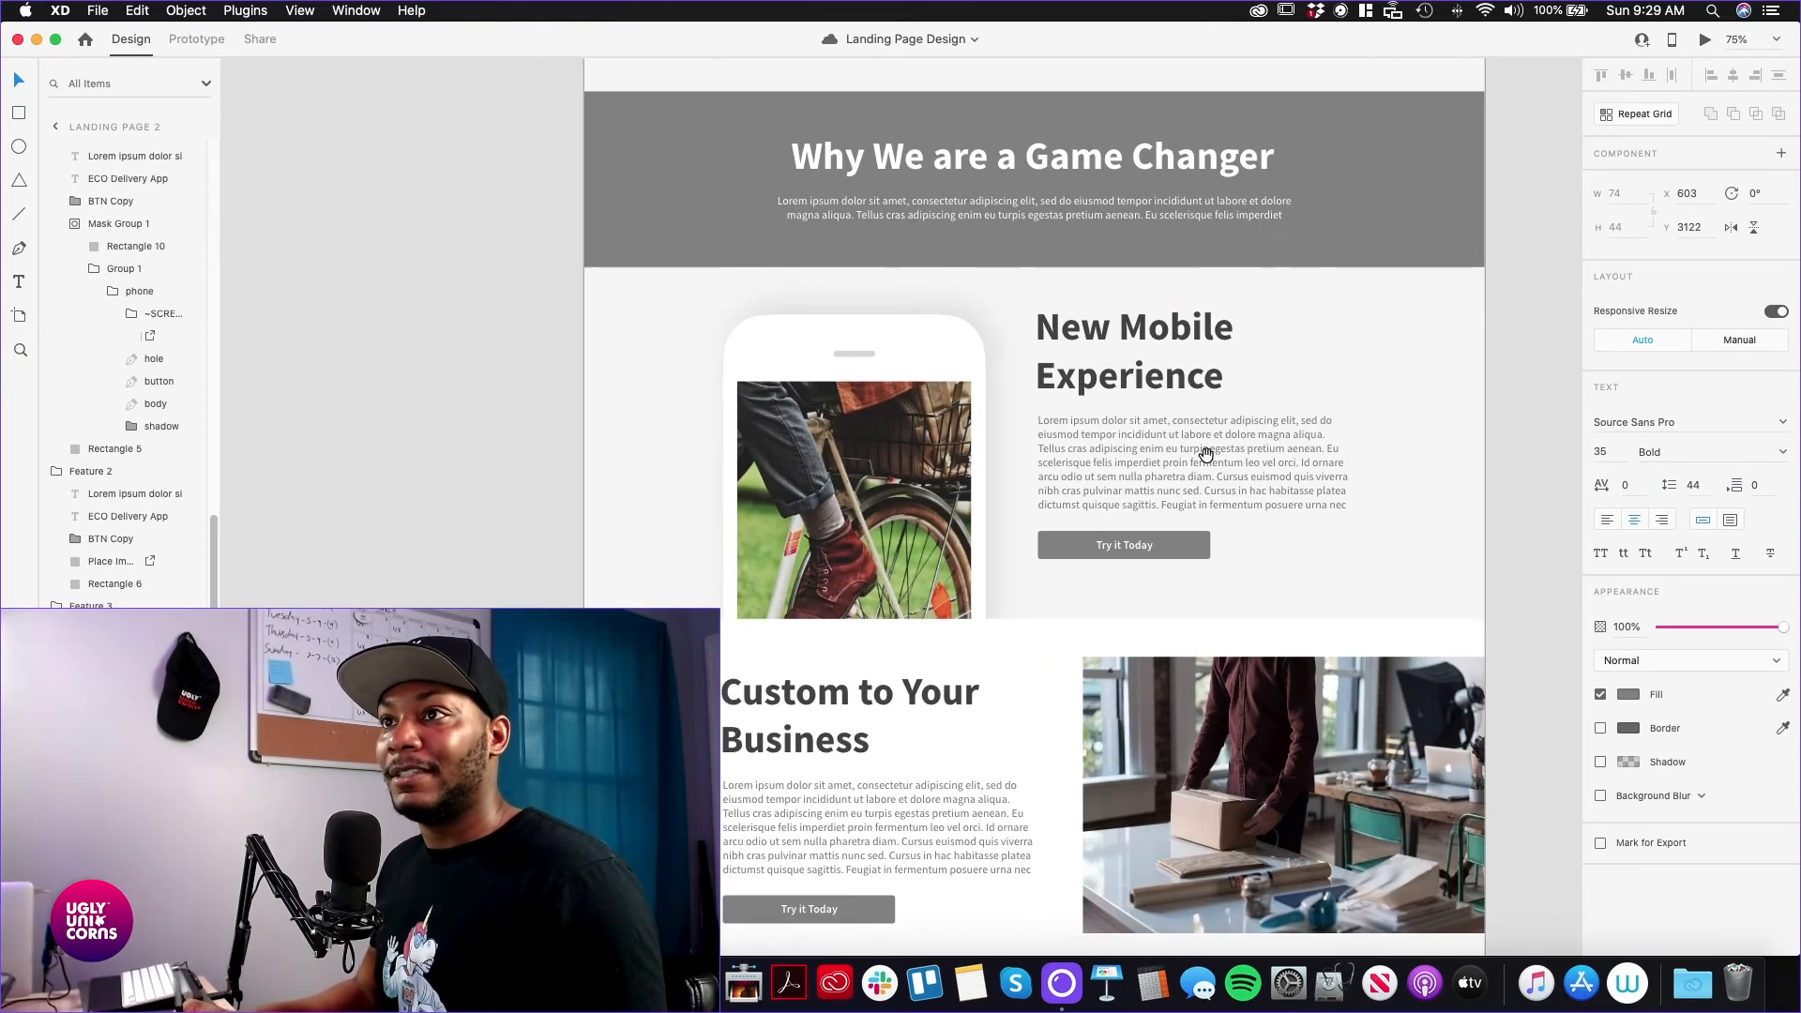
key("super+v")
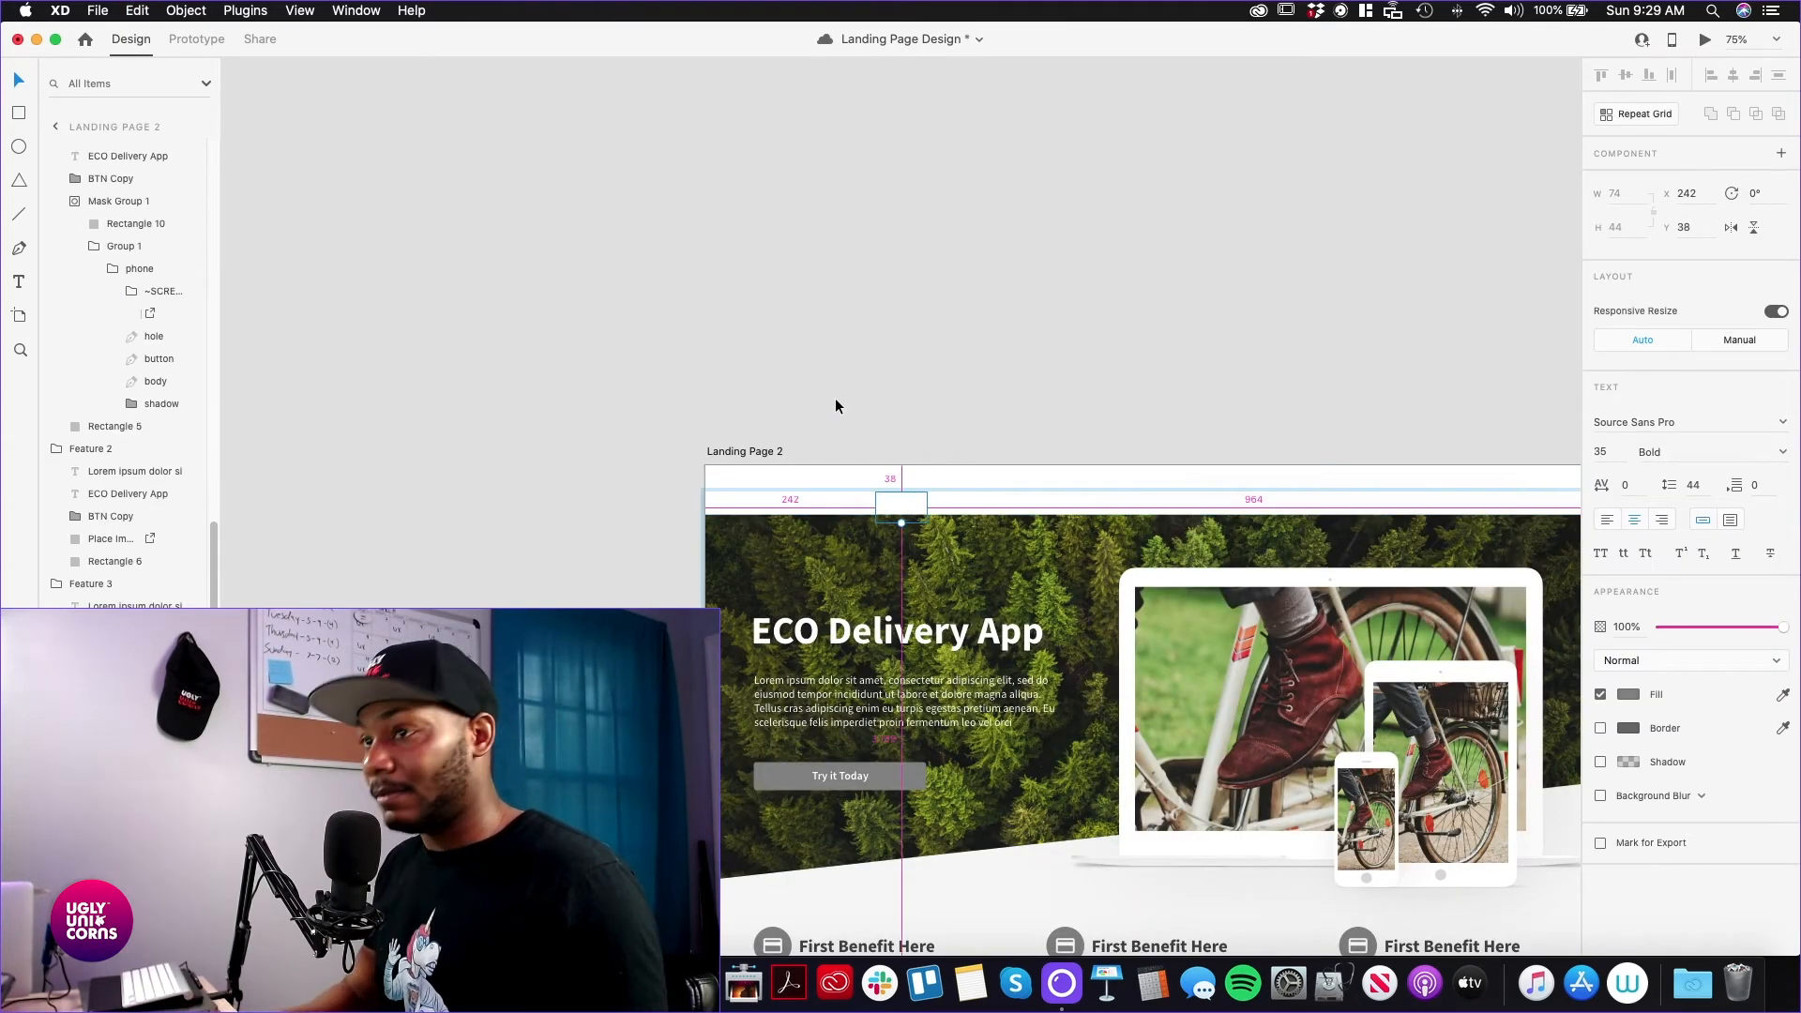
left_click_drag(900, 497, 921, 381)
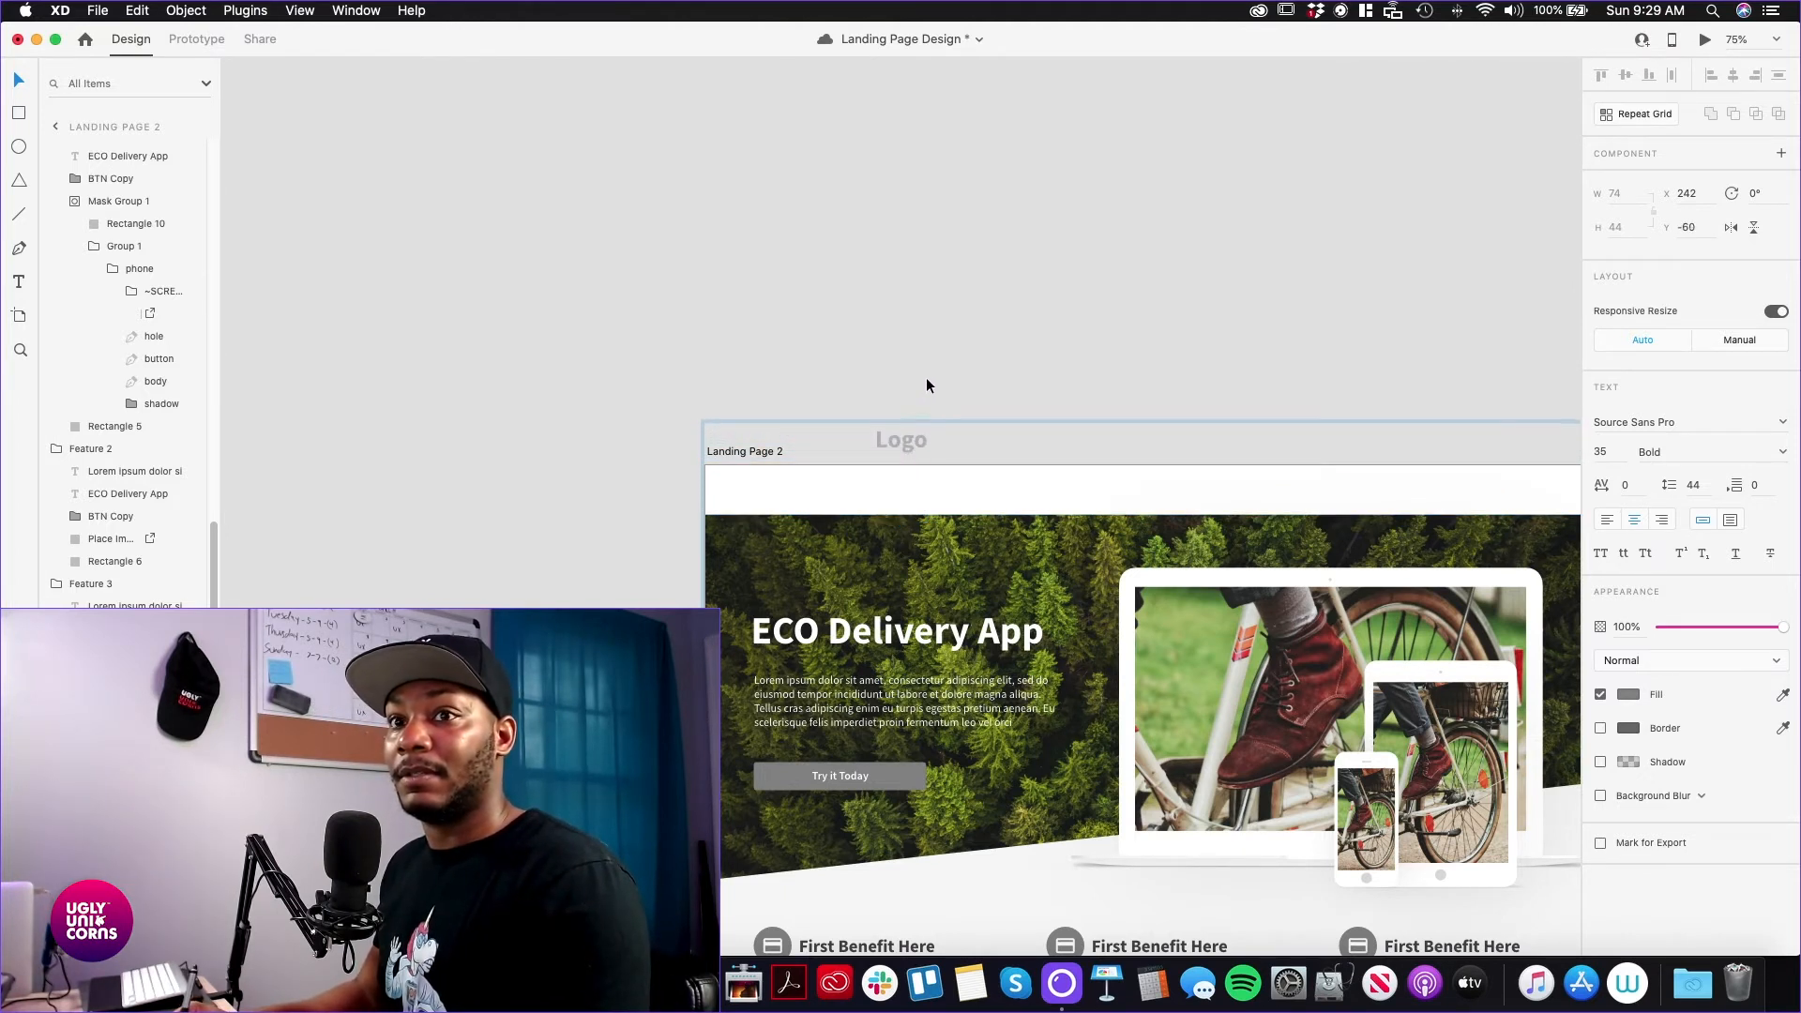
key("Delete")
left_click(894, 476)
left_click(889, 460)
left_click(897, 465)
left_click(905, 442)
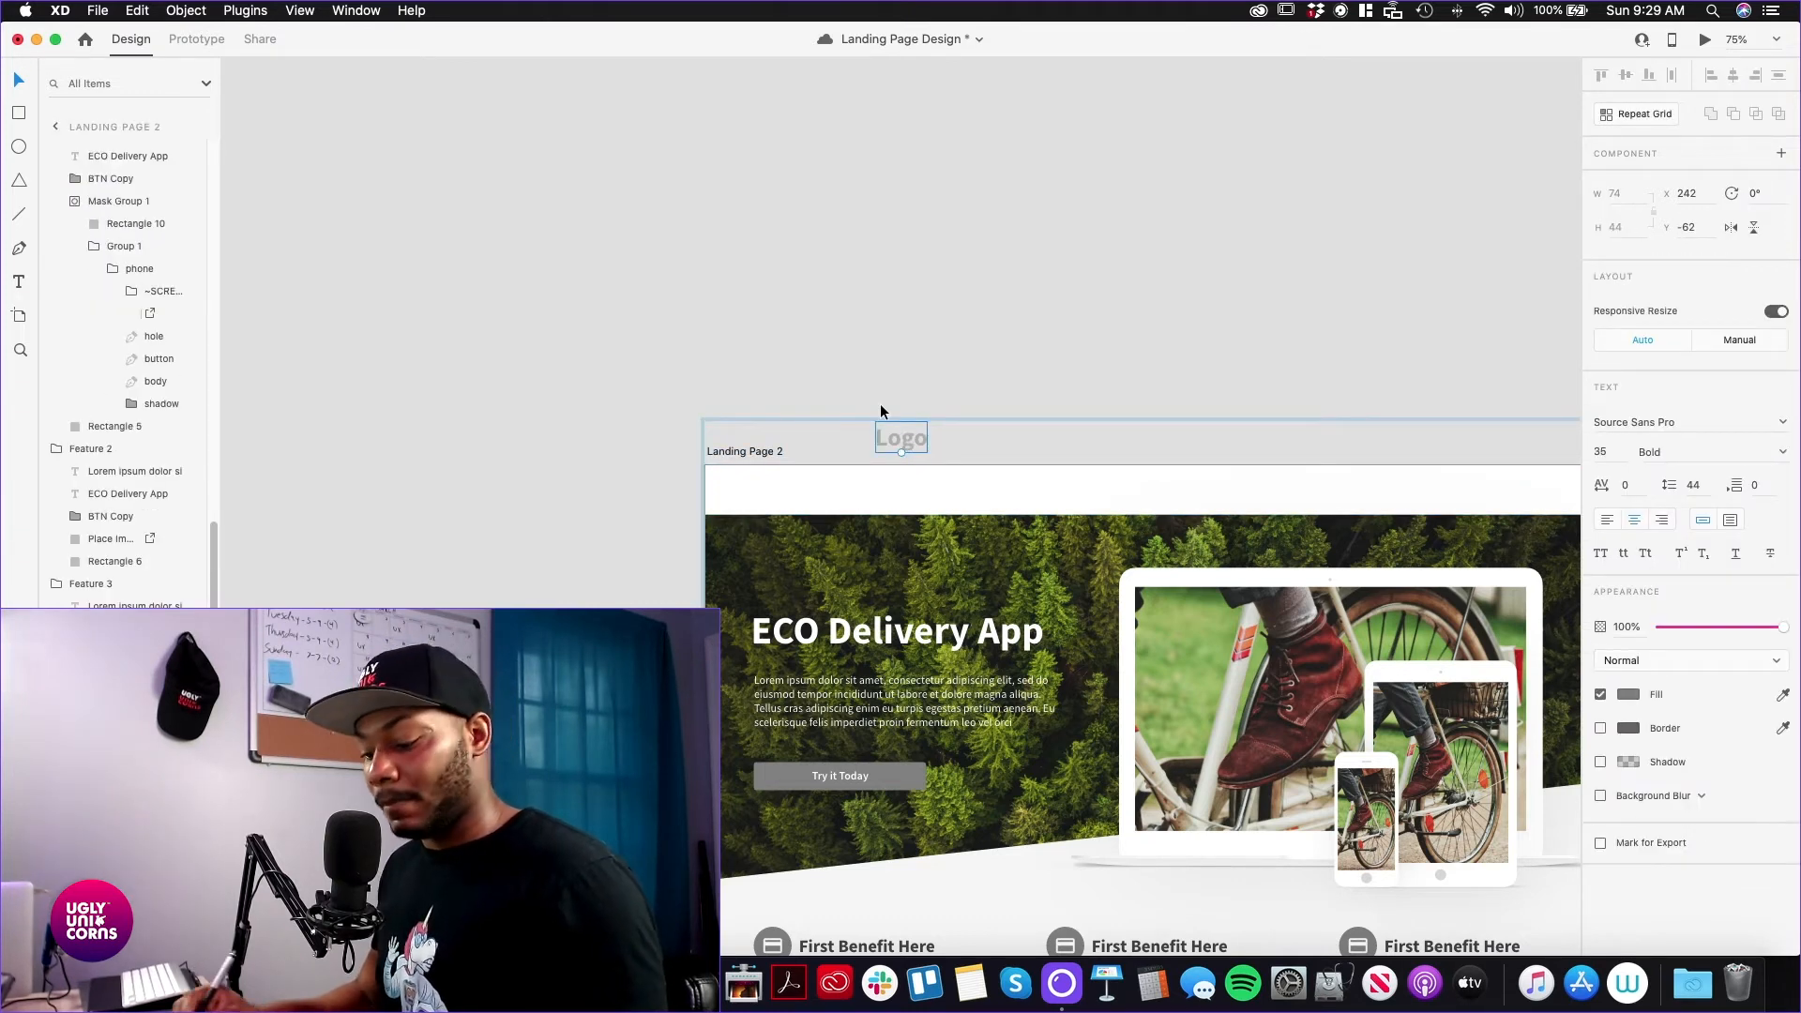
key("Delete")
Paste the Logo text at the top level of the artboard and position it in the header bar at X 30, Y 13
left_click(831, 486)
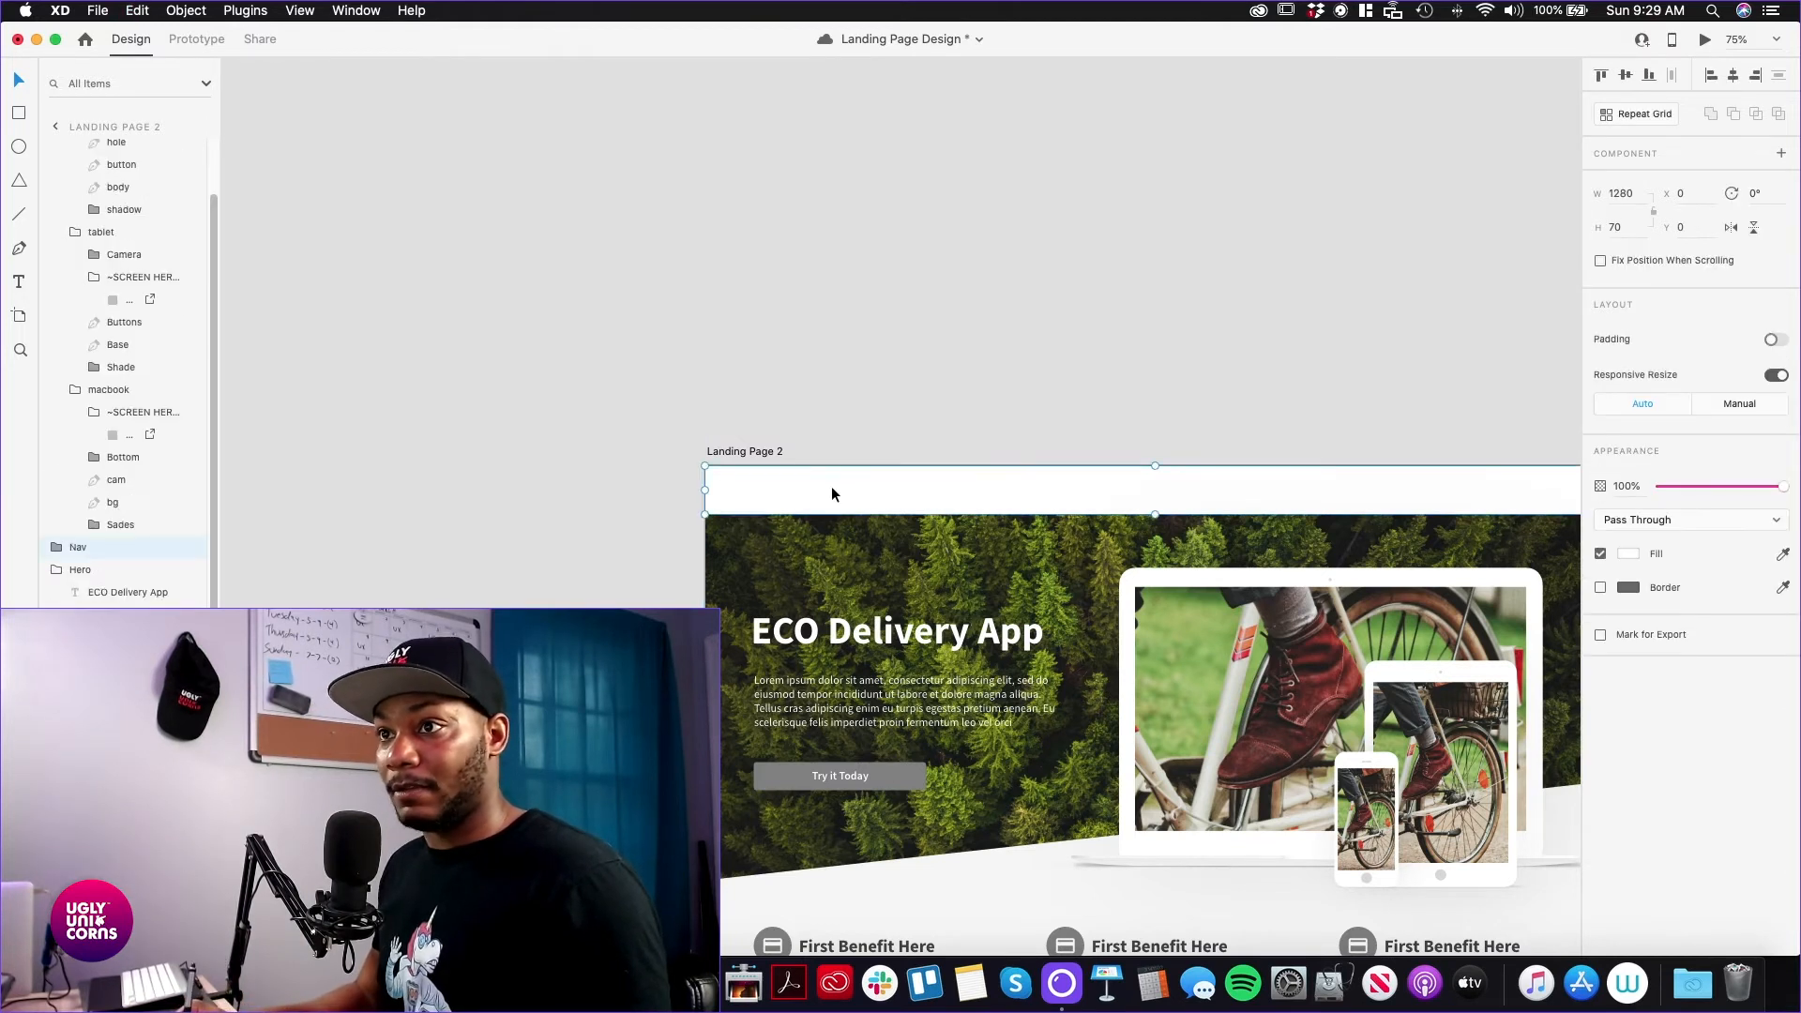
key("super+v")
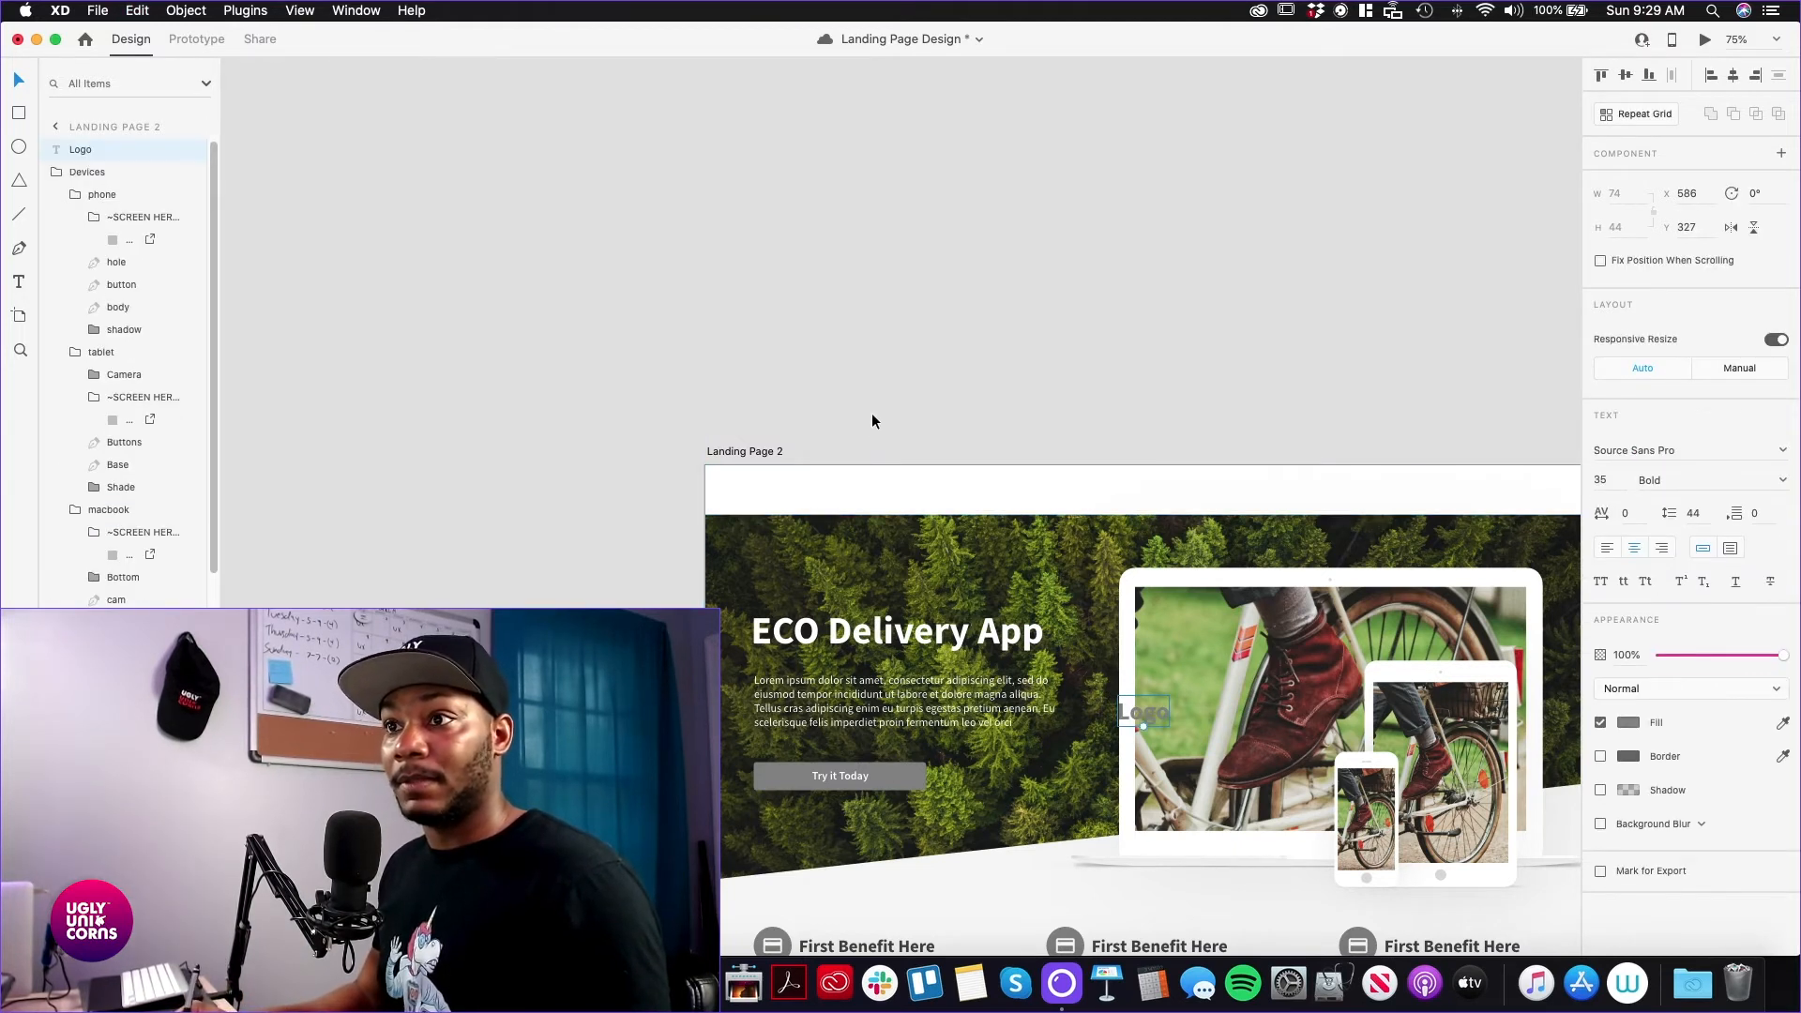
left_click(891, 420)
left_click_drag(1137, 725, 735, 453)
left_click(836, 466)
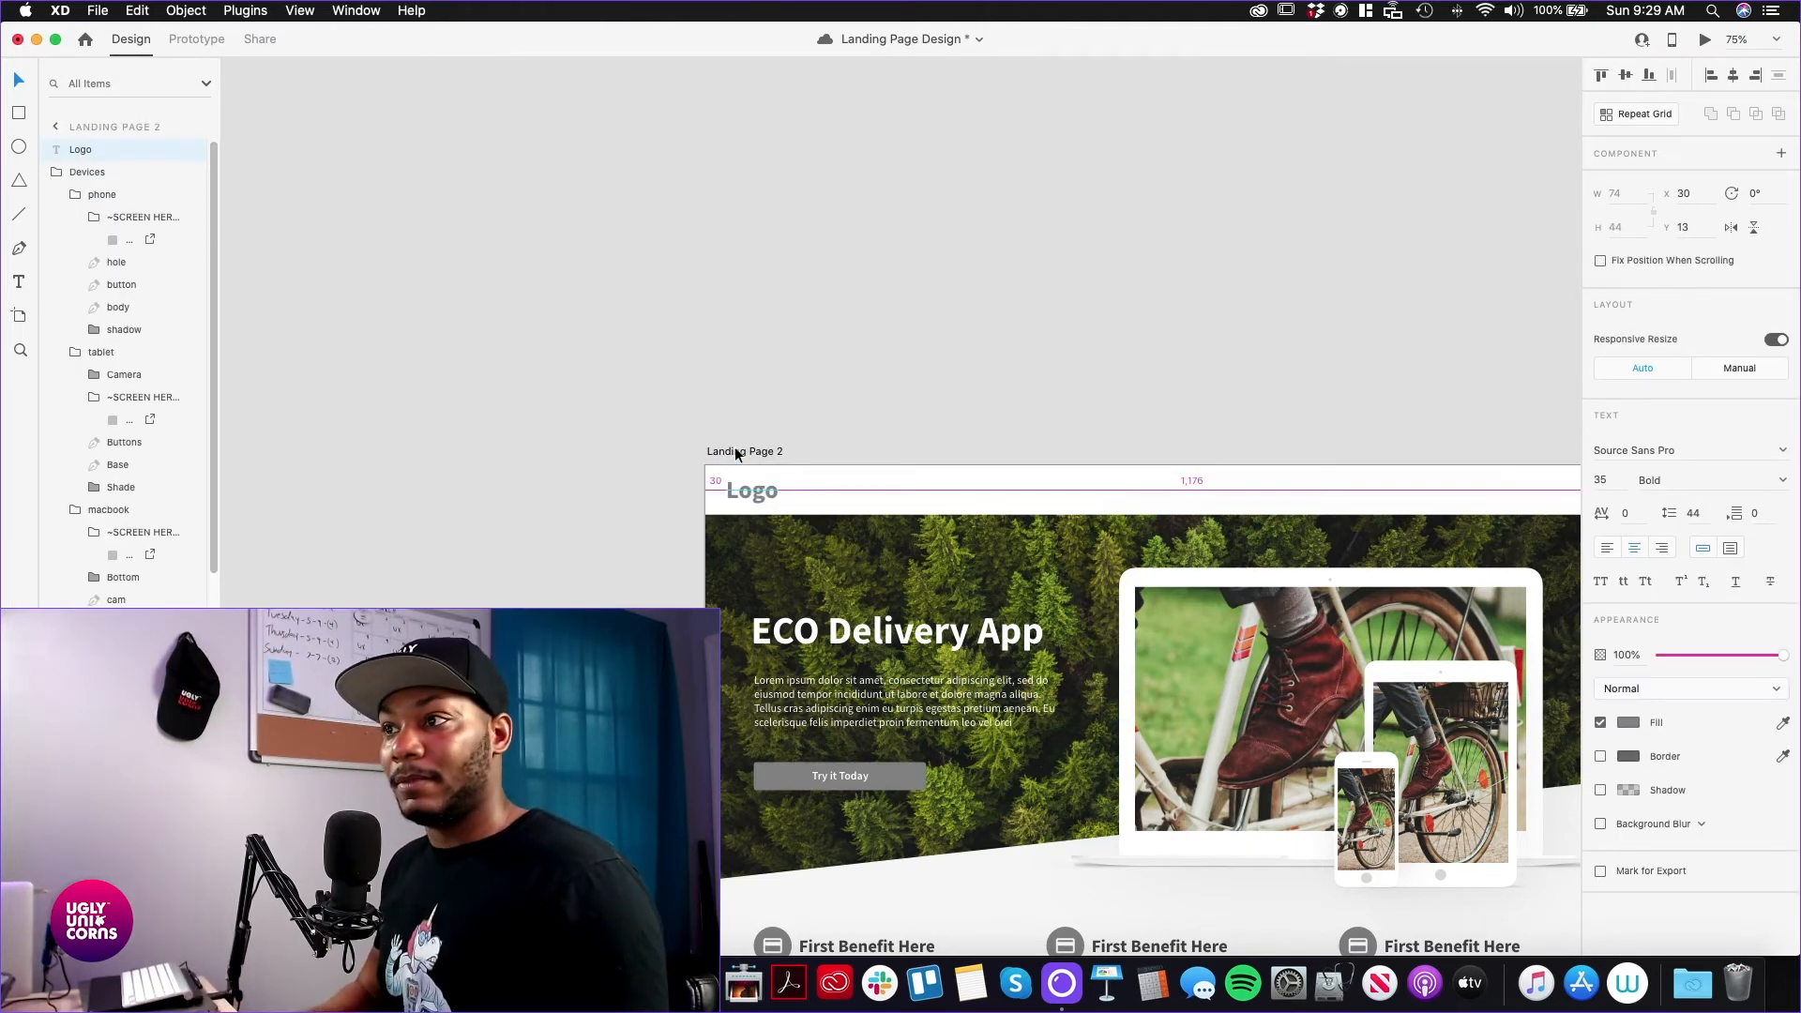
left_click(843, 449)
Examine the page from the header through the benefits to the New Mobile Experience section for remaining grey elements
scroll(1010, 302, "down", 3)
scroll(1010, 302, "right", 4)
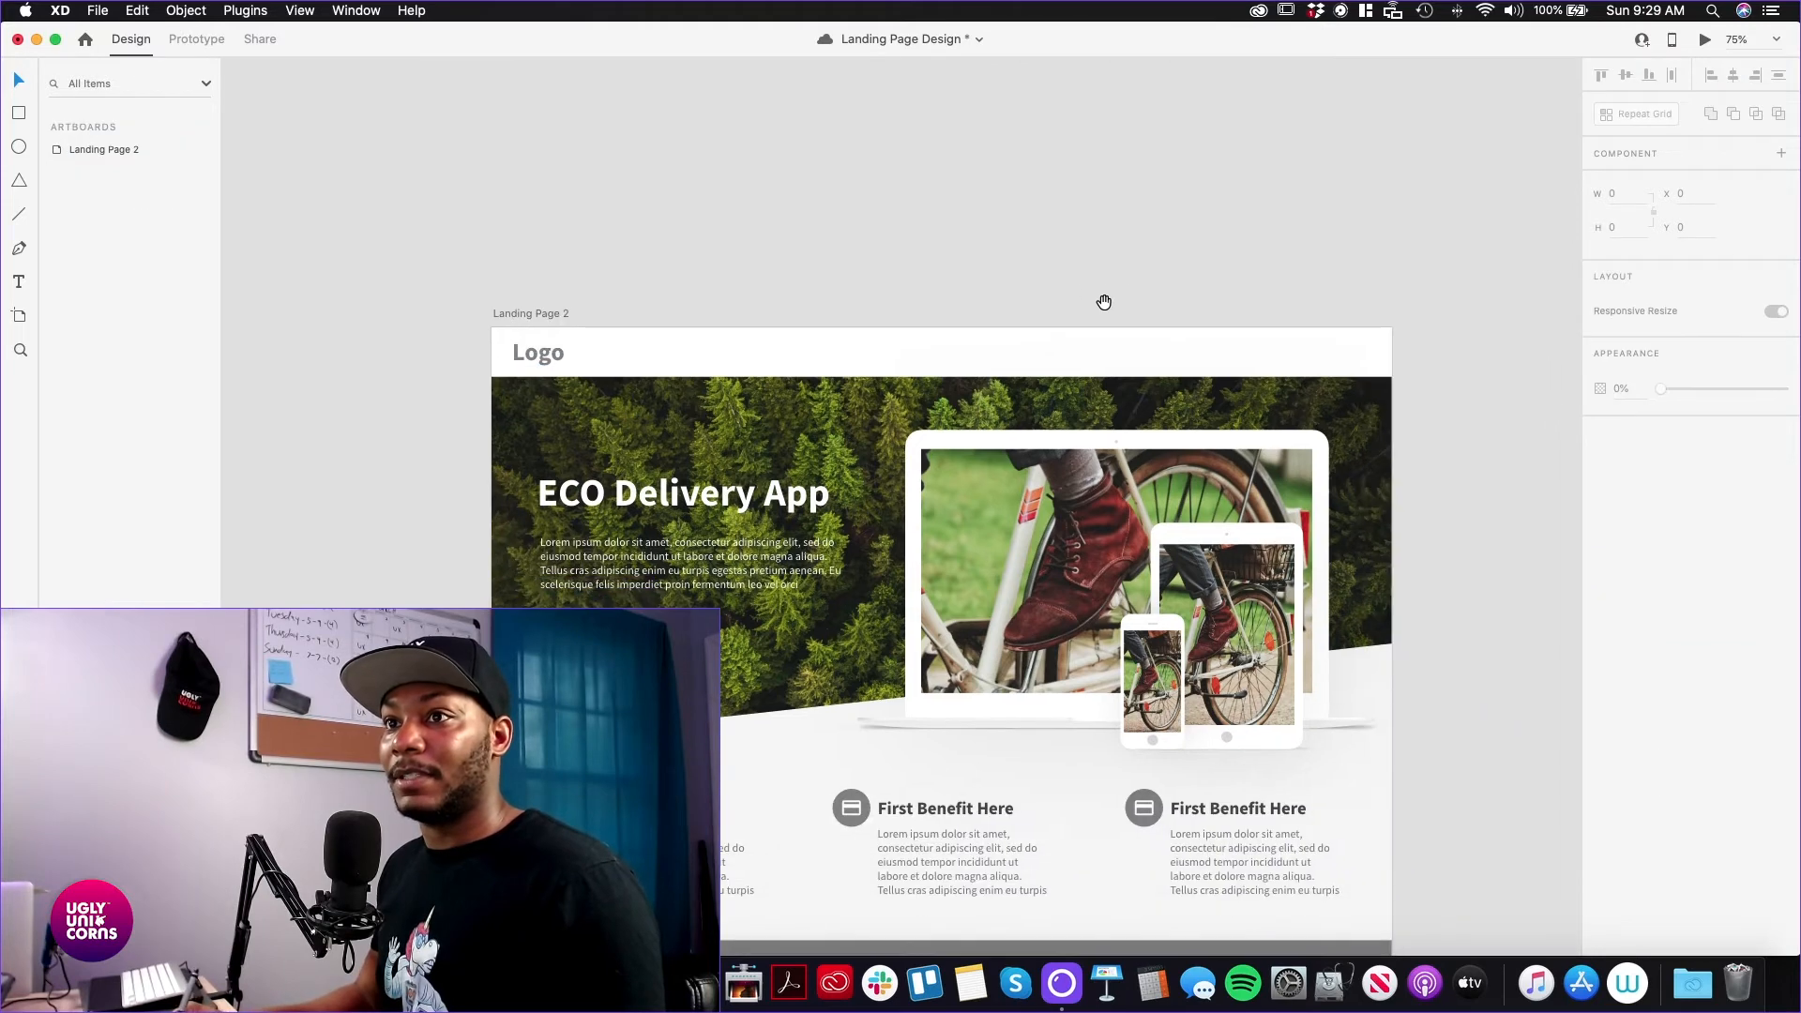
scroll(1090, 302, "down", 2)
scroll(1090, 302, "right", 1)
scroll(1116, 253, "down", 5)
scroll(1117, 254, "left", 2)
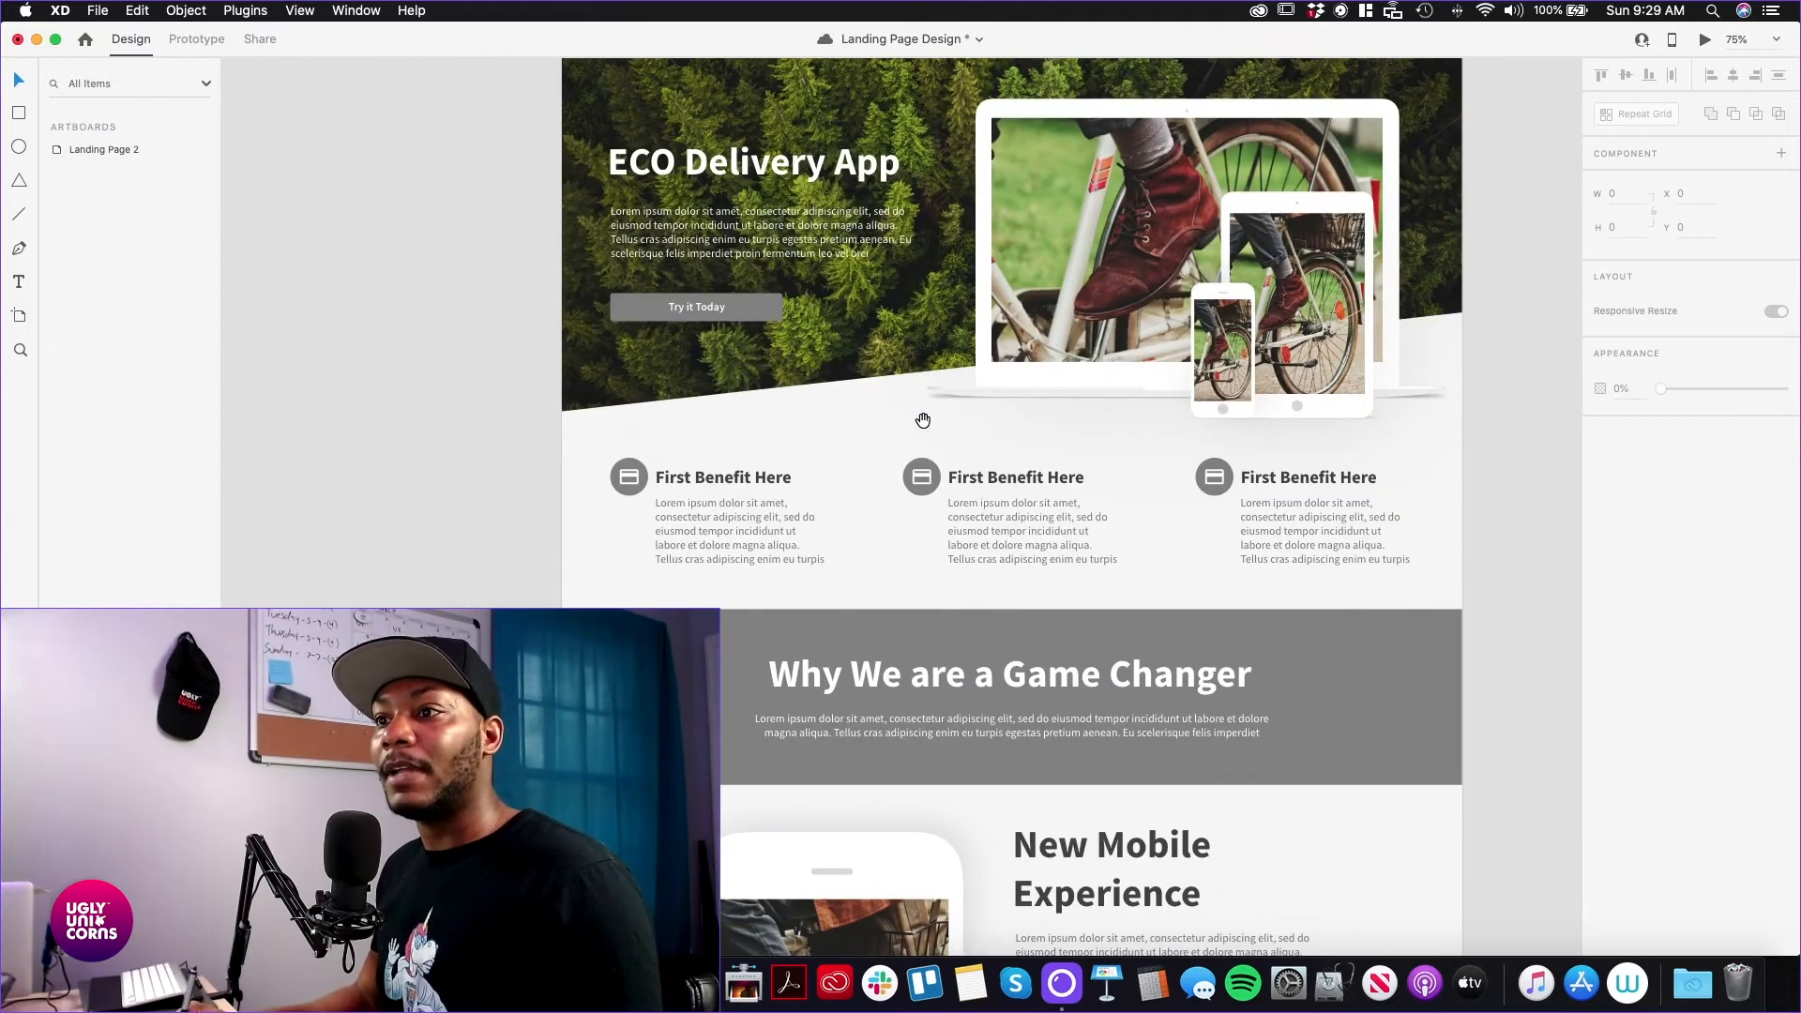
scroll(914, 405, "down", 5)
scroll(914, 405, "left", 2)
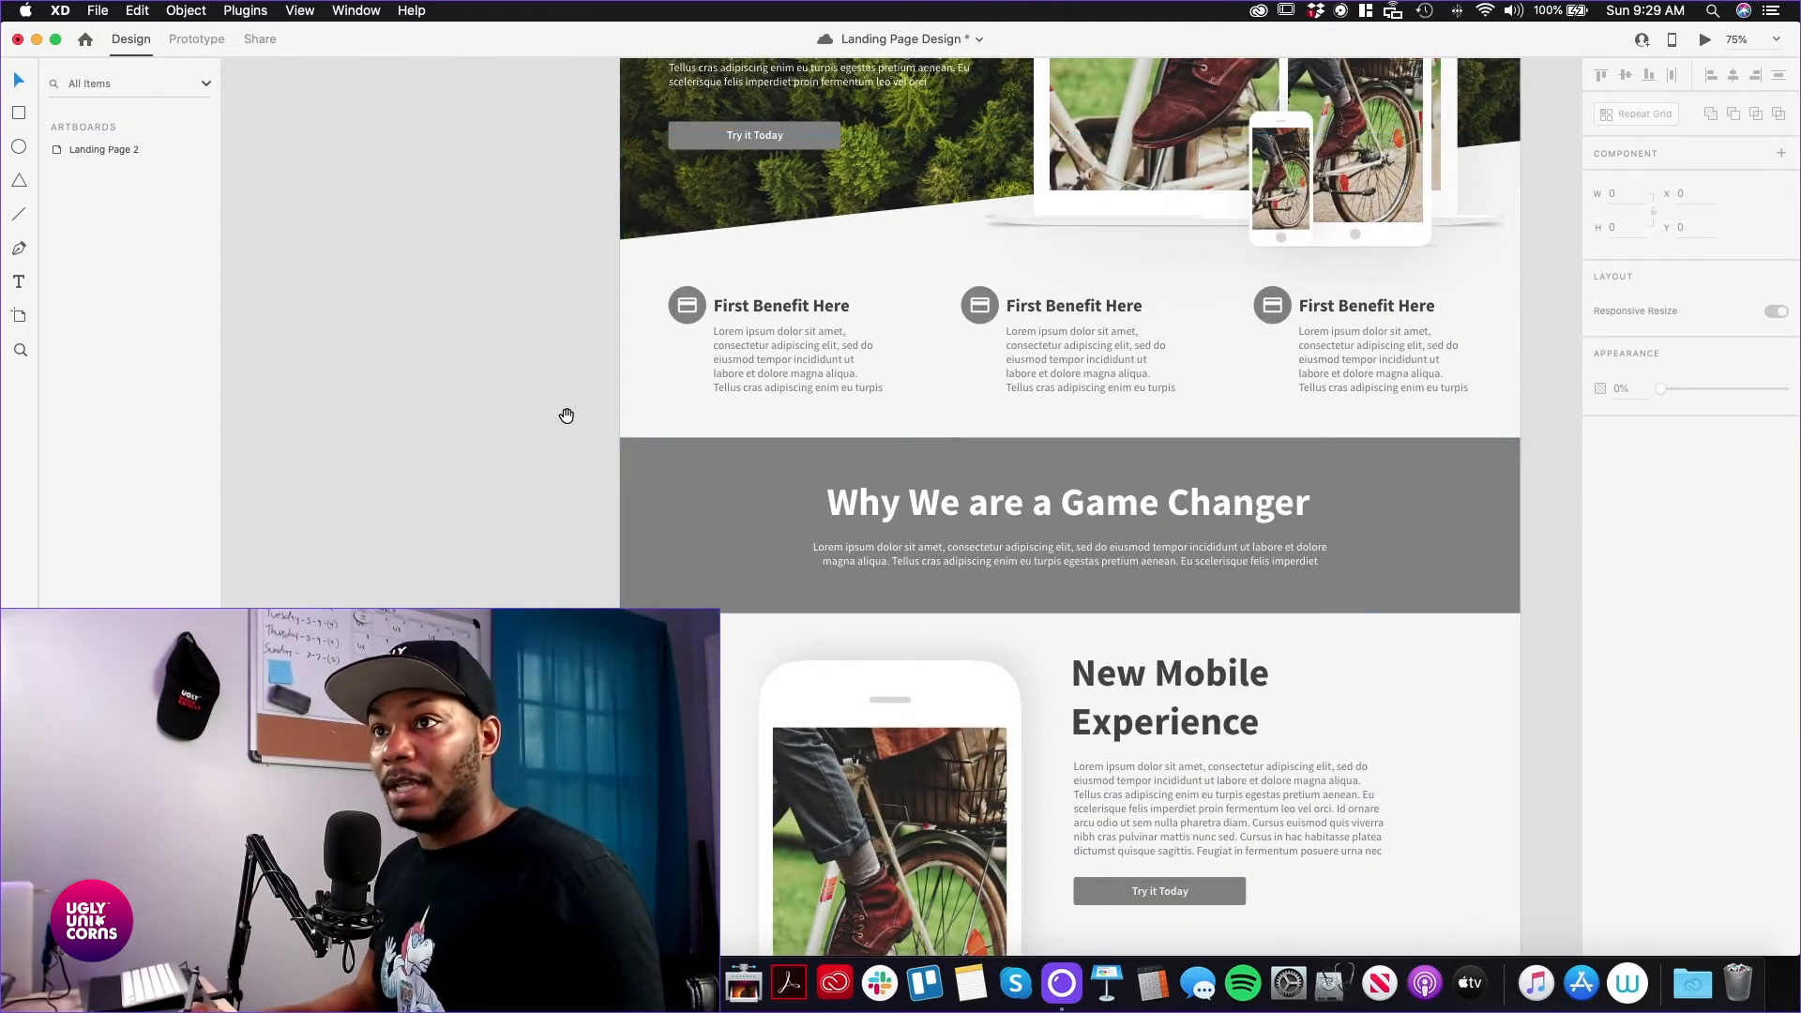
scroll(594, 422, "up", 3)
scroll(595, 422, "left", 2)
Show the document's saved colours and check which one fills the first benefit's icon circle
key("super+shift+y")
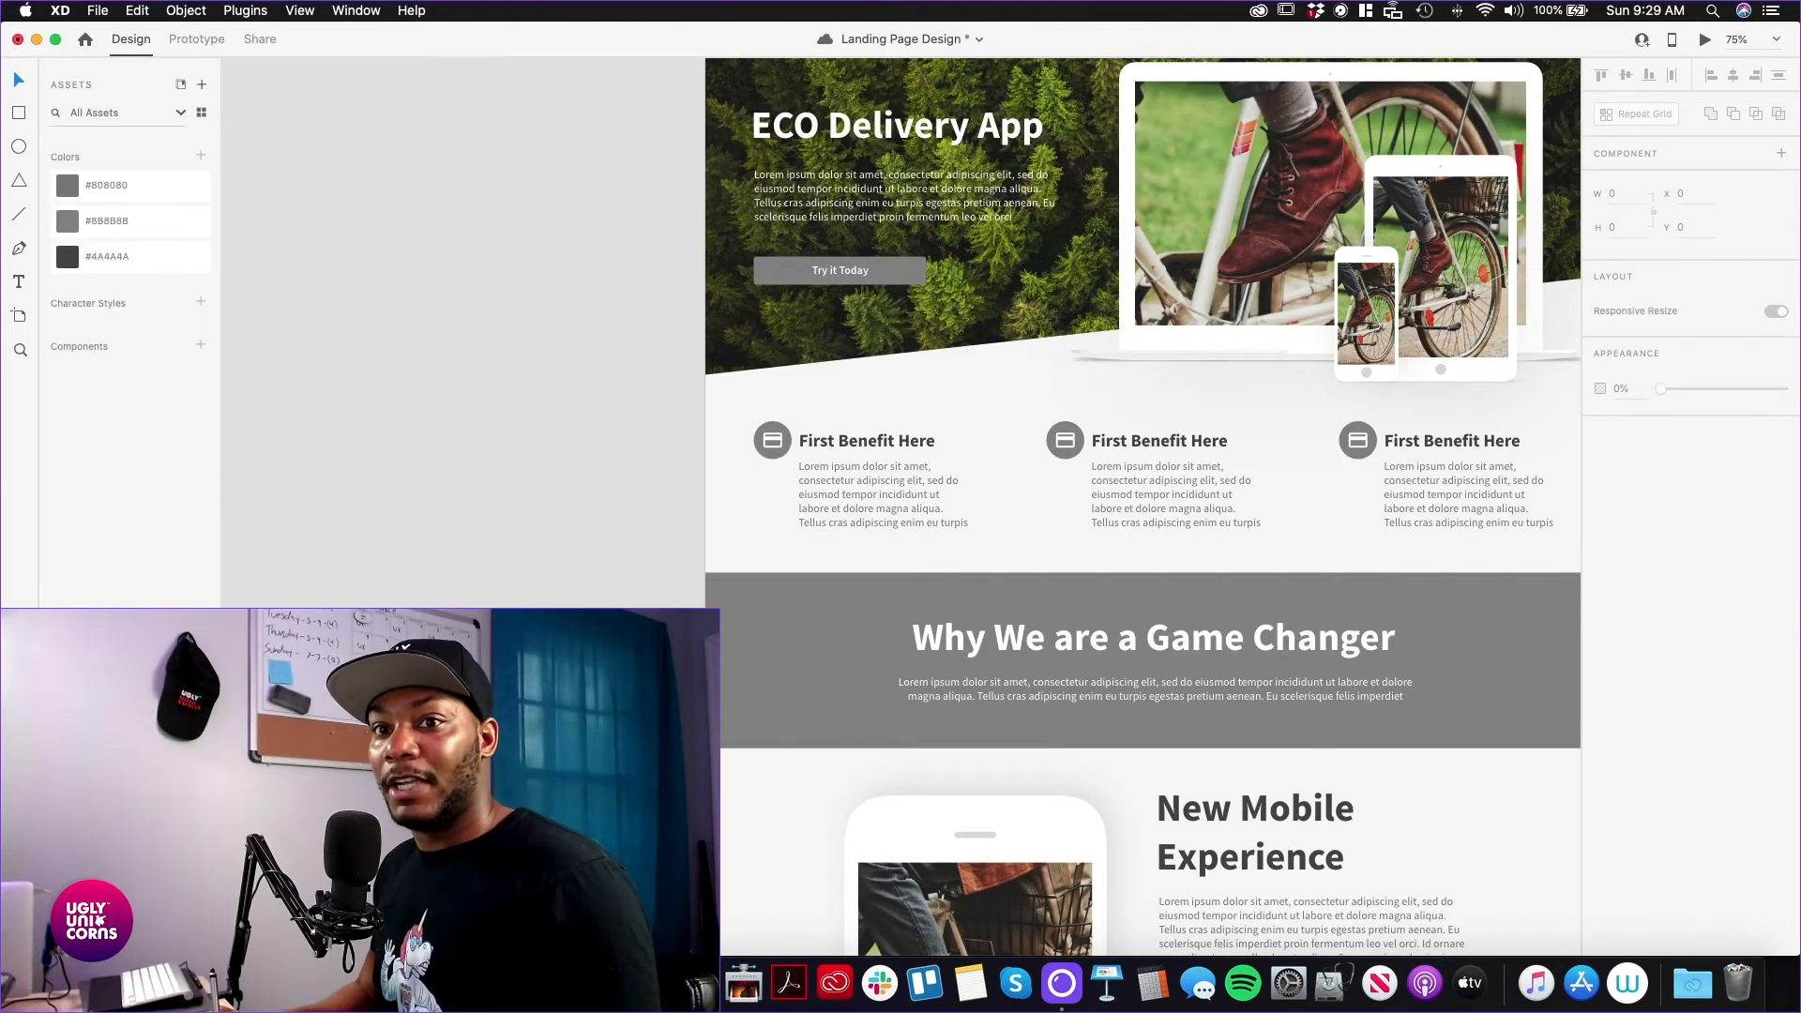
scroll(584, 459, "up", 4)
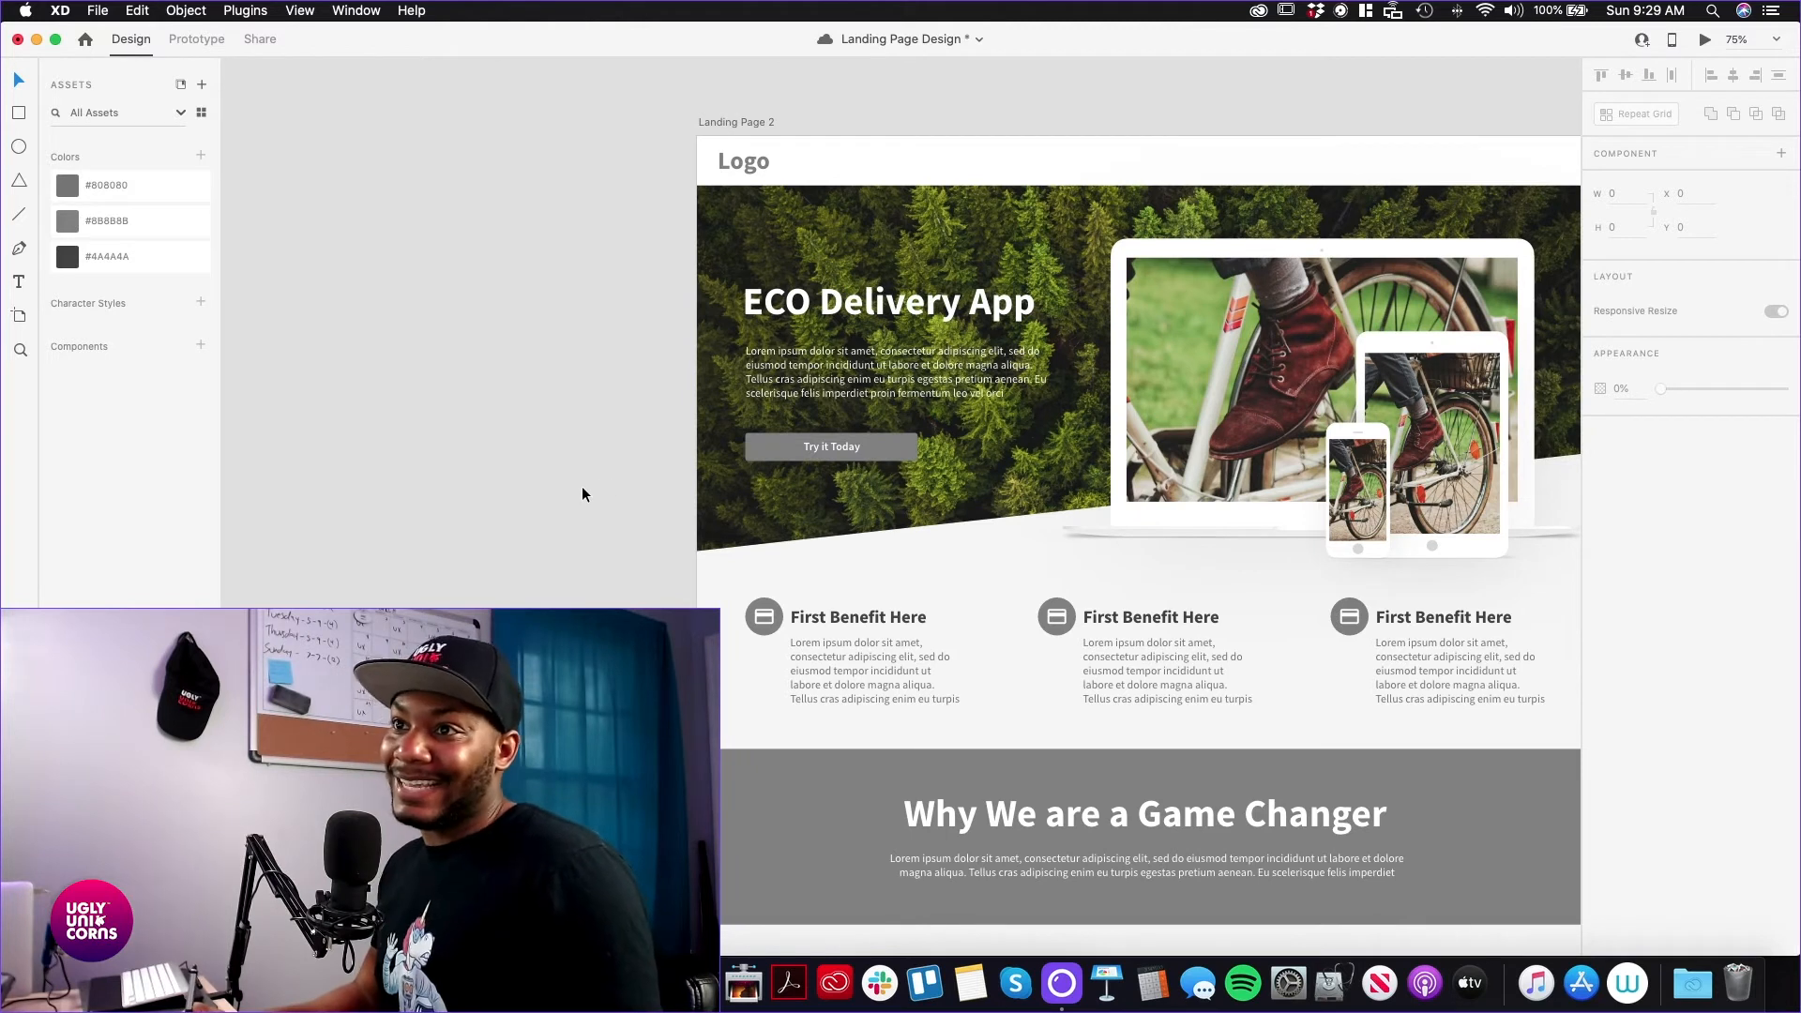
scroll(756, 553, "down", 2)
scroll(756, 553, "right", 3)
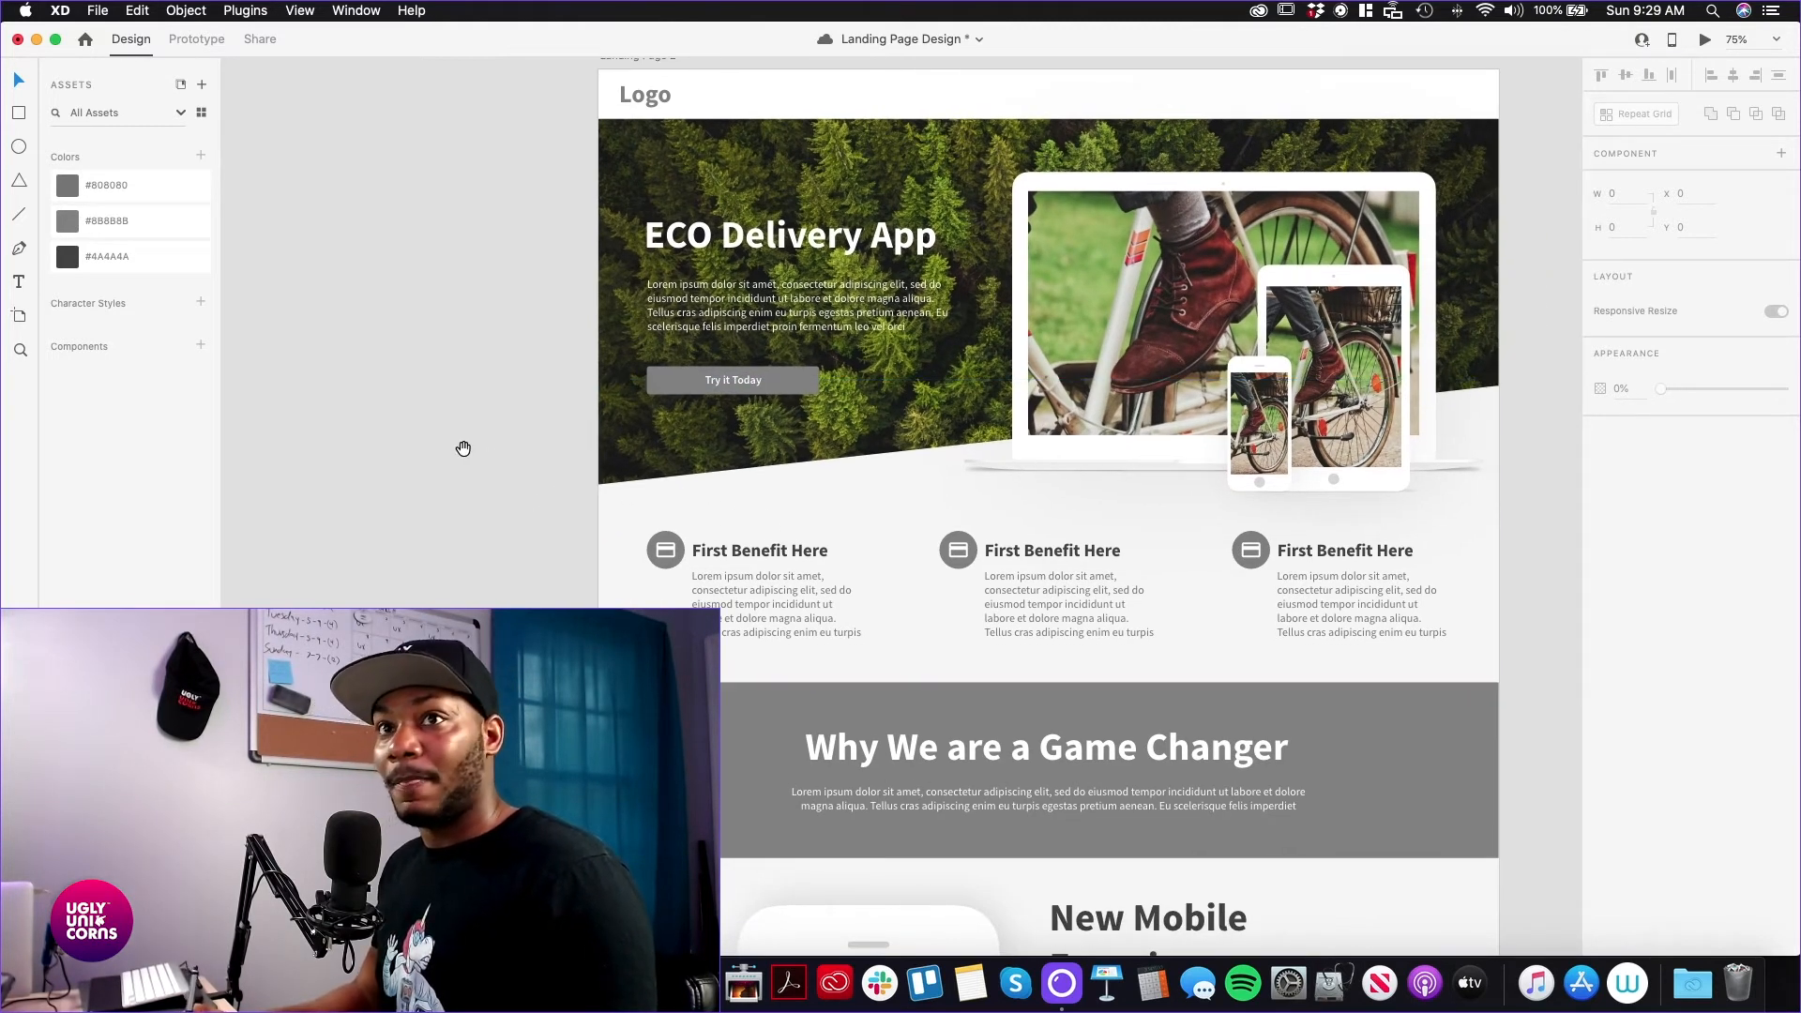
scroll(478, 448, "up", 1)
scroll(479, 448, "left", 1)
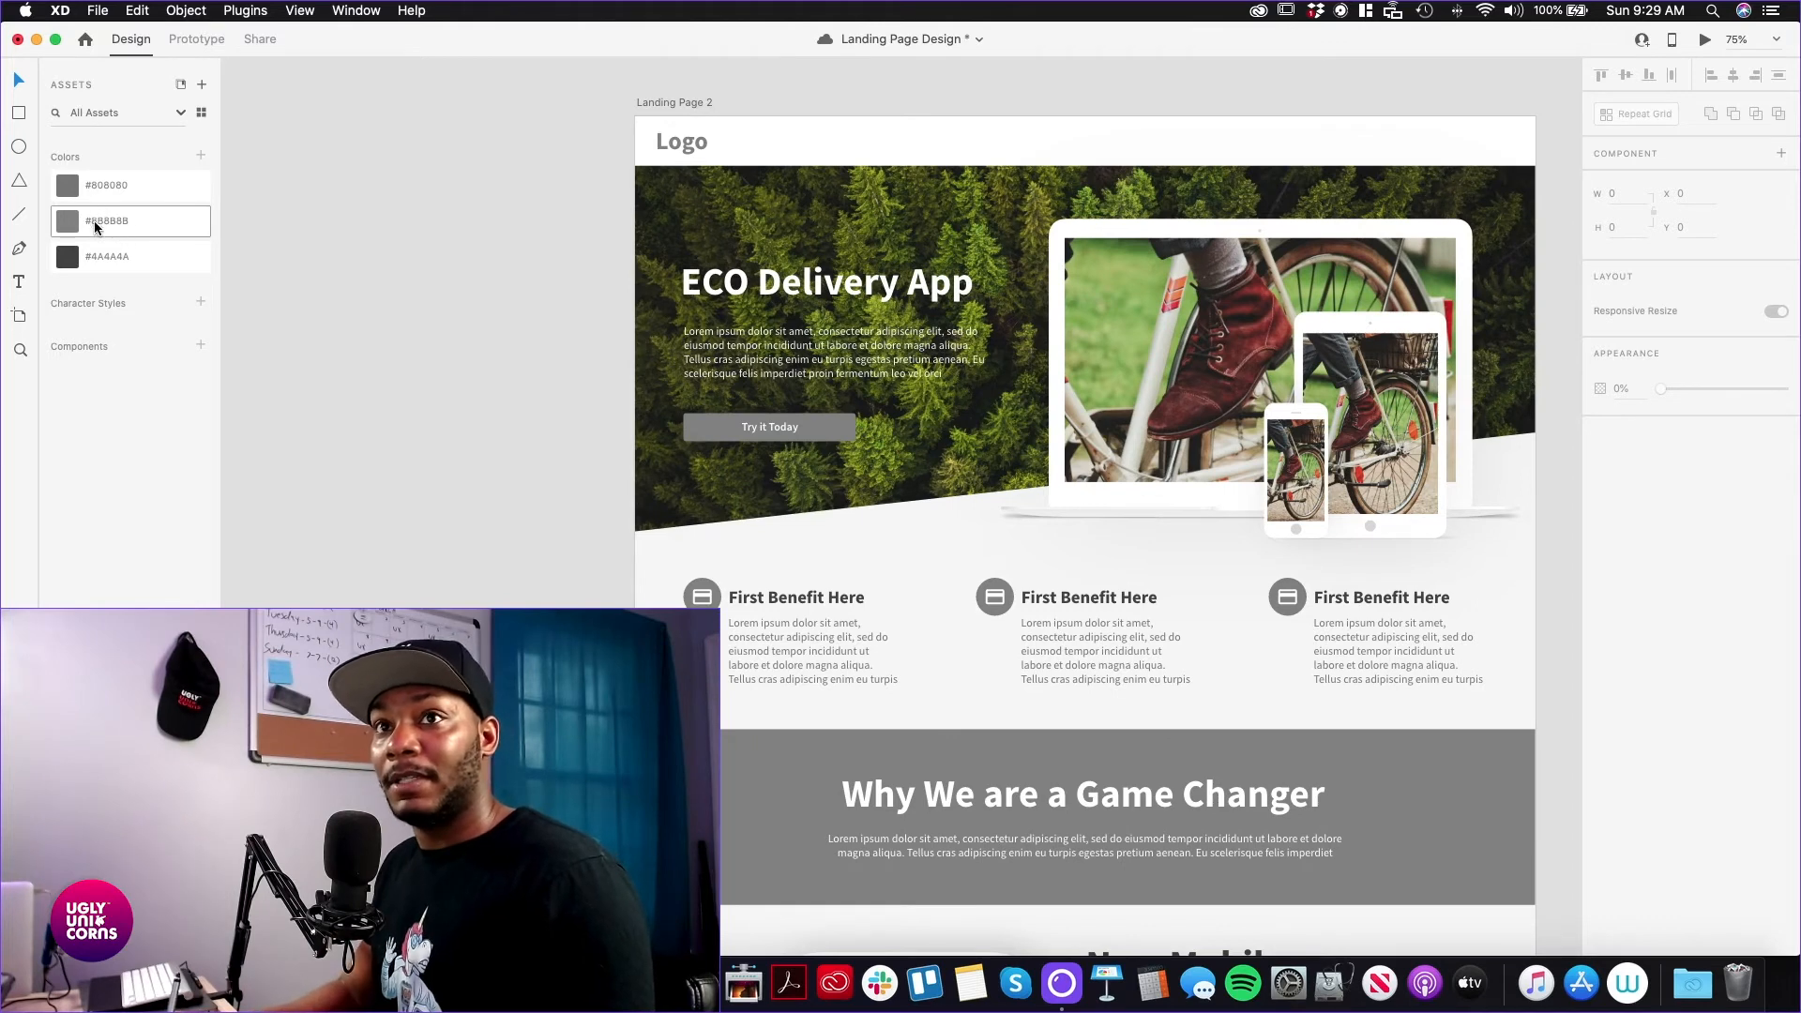
double_click(702, 598)
left_click(1629, 491)
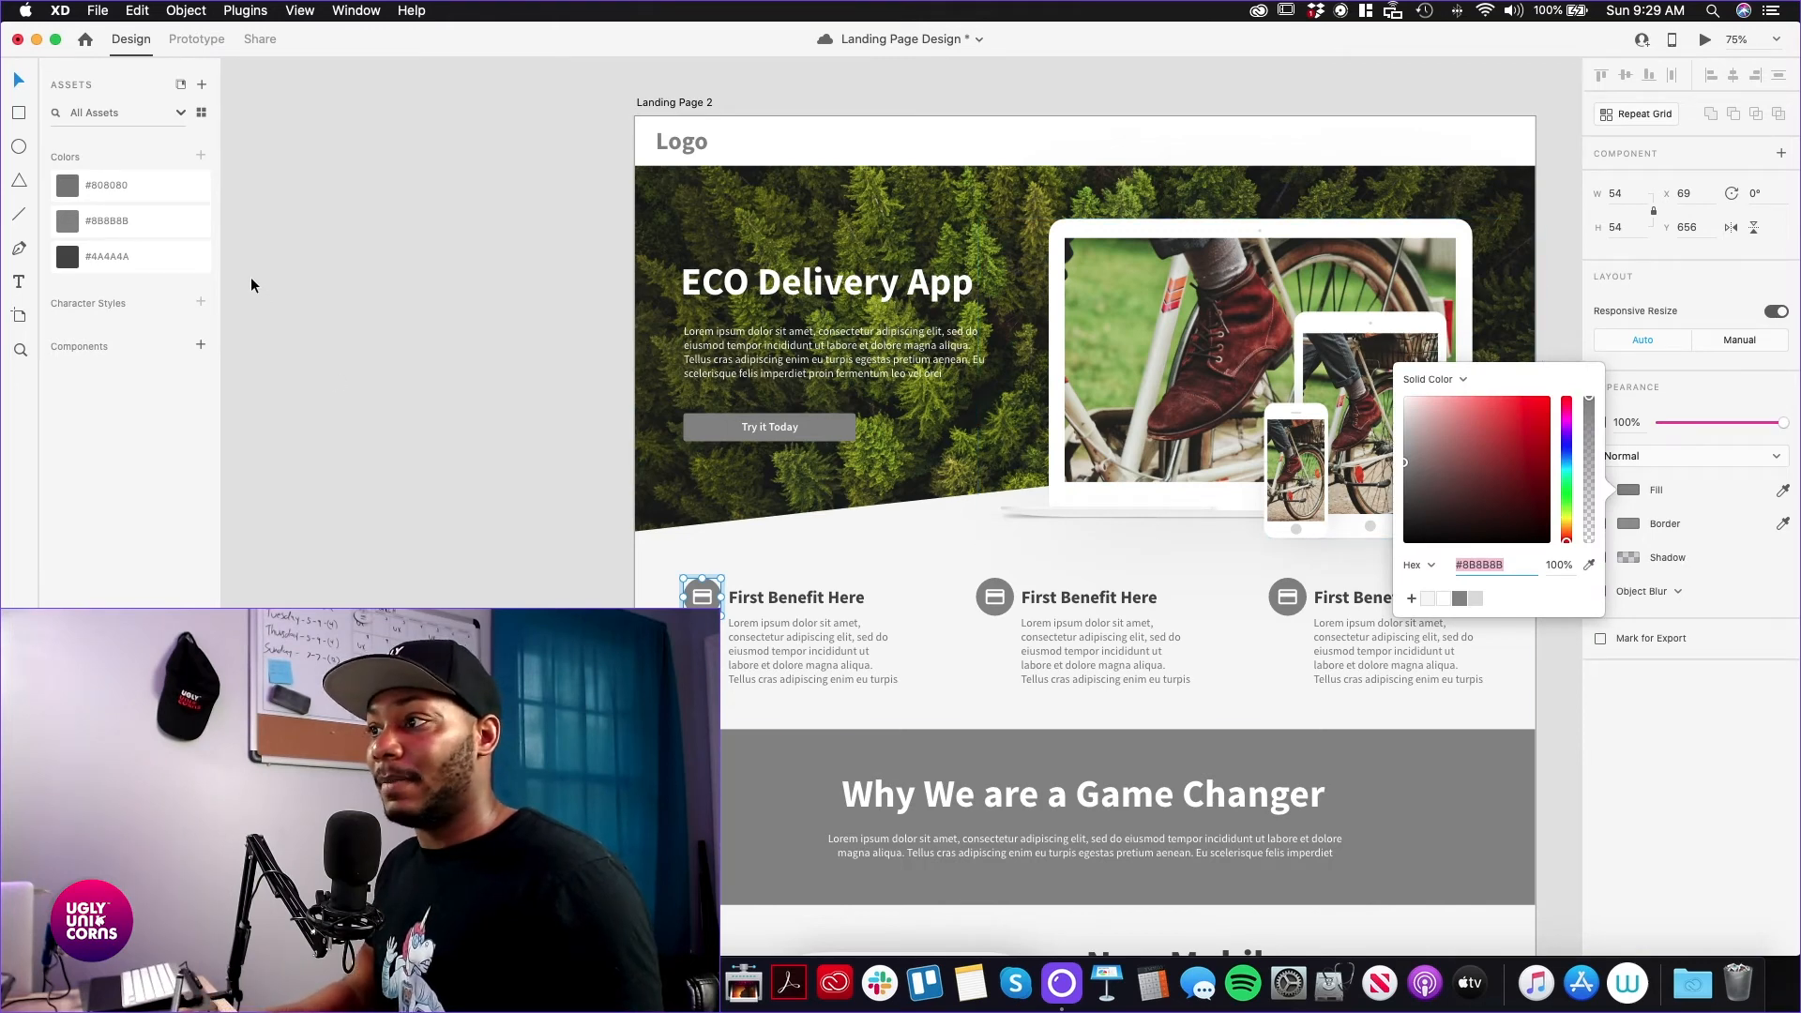
left_click(128, 230)
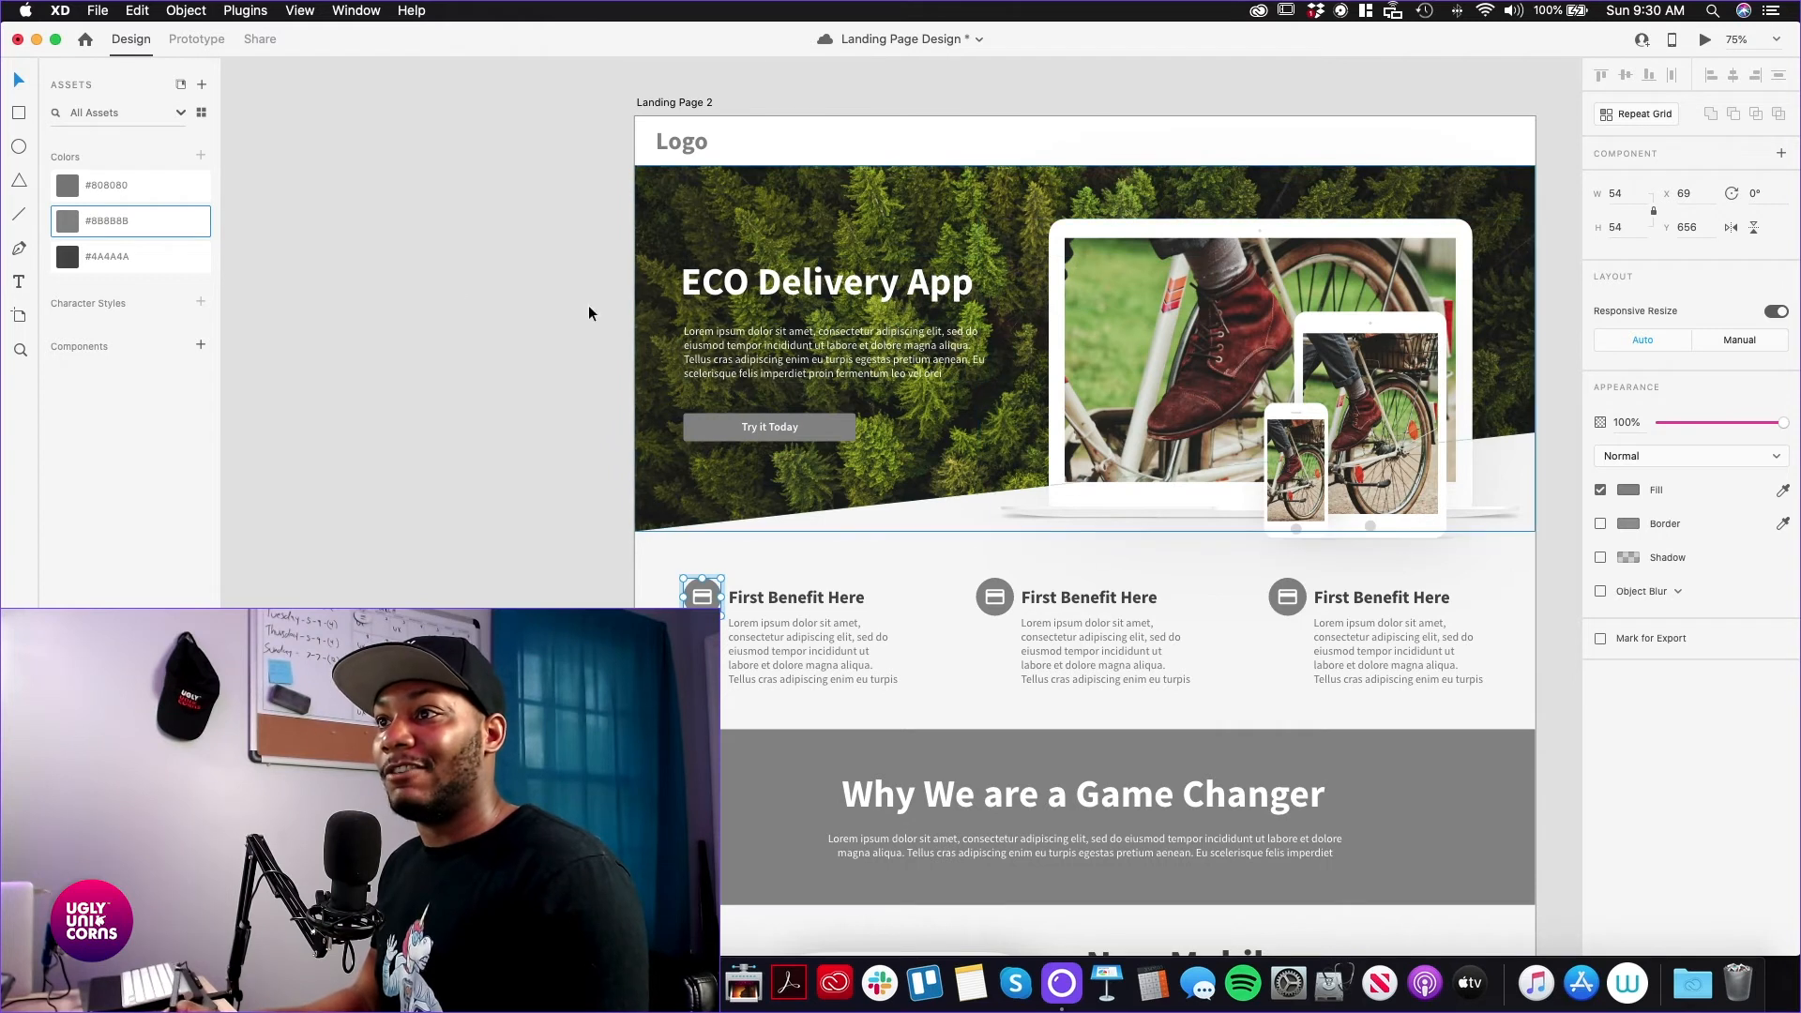
Change the saved colour #8B8B8B to an olive green sampled from the hero's forest photo
right_click(151, 222)
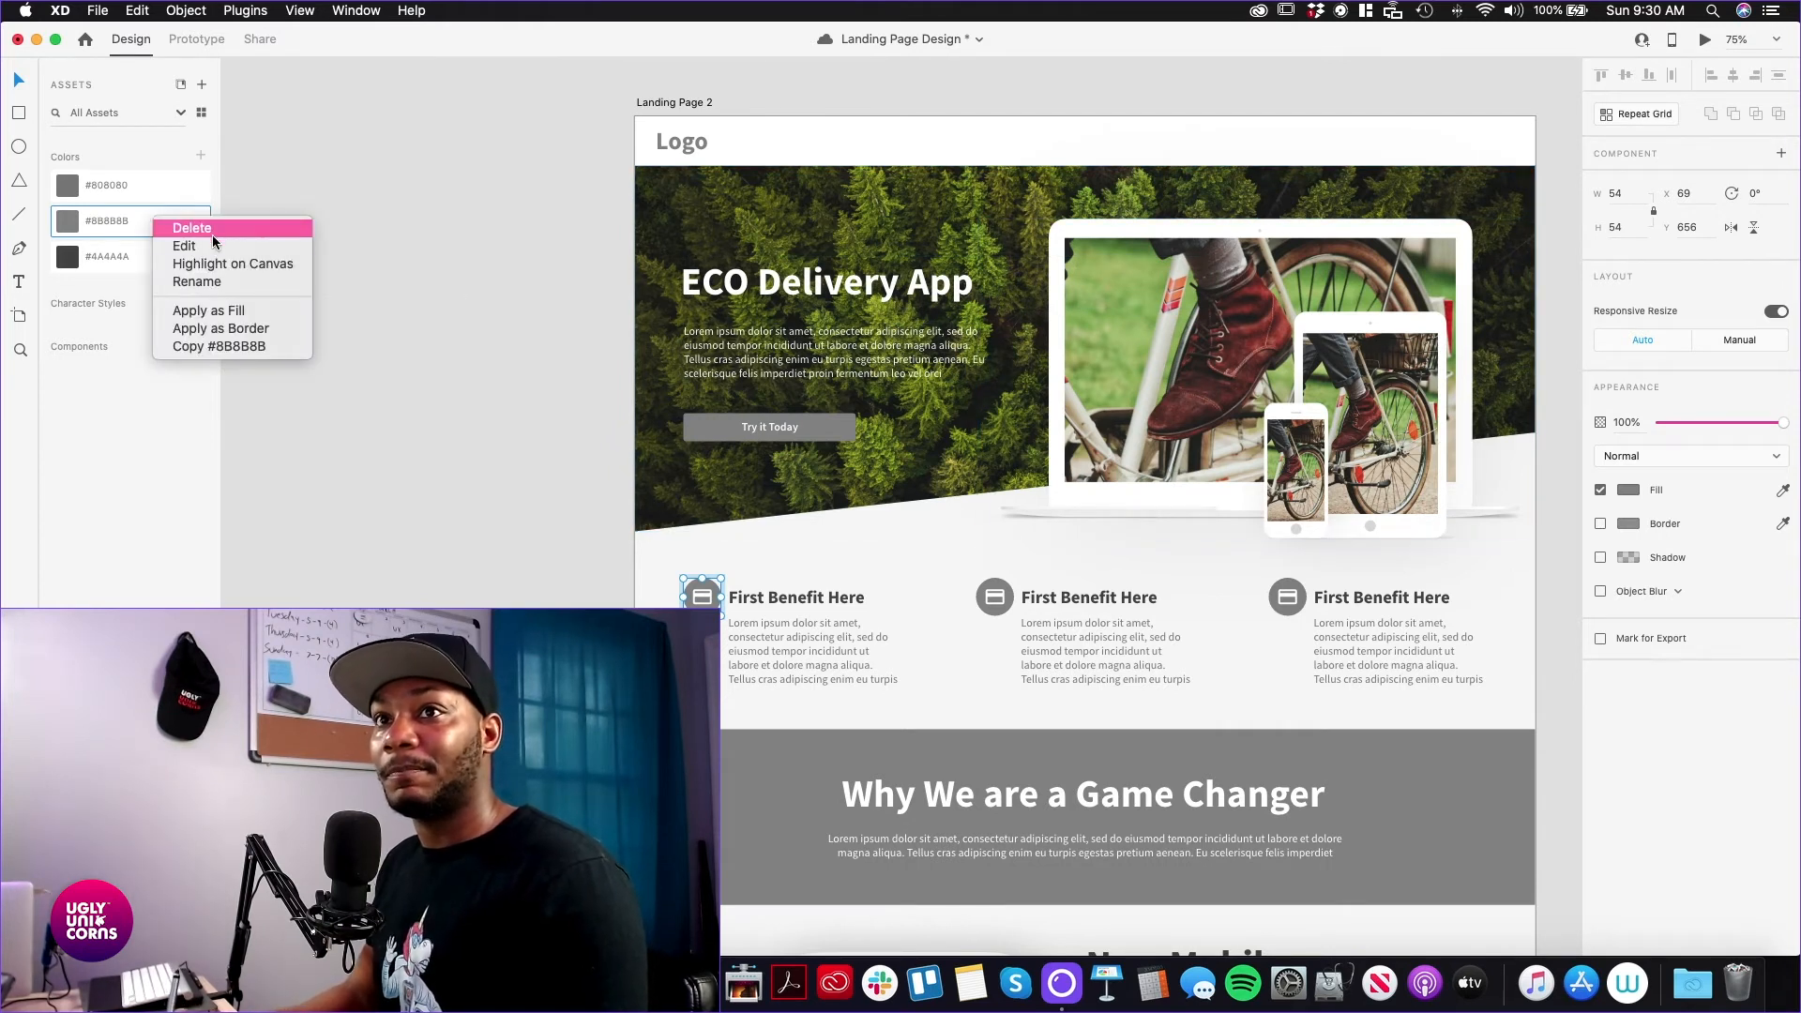
left_click(185, 245)
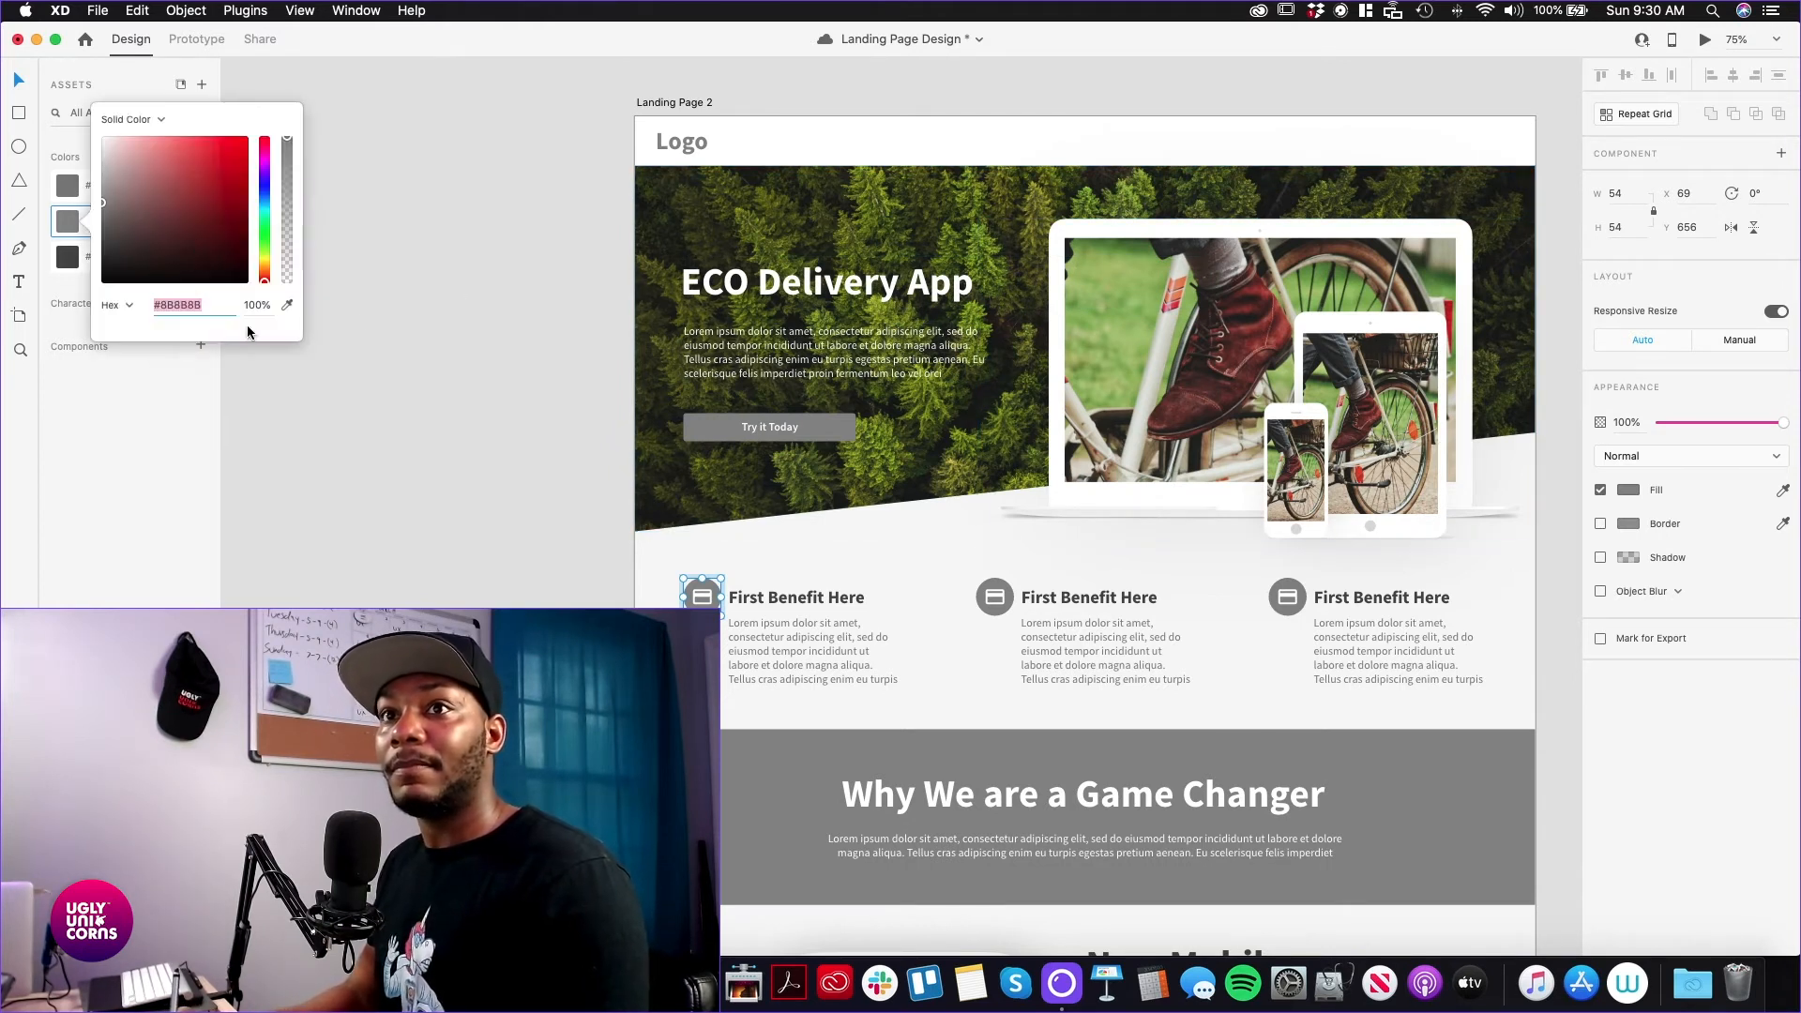
left_click(287, 306)
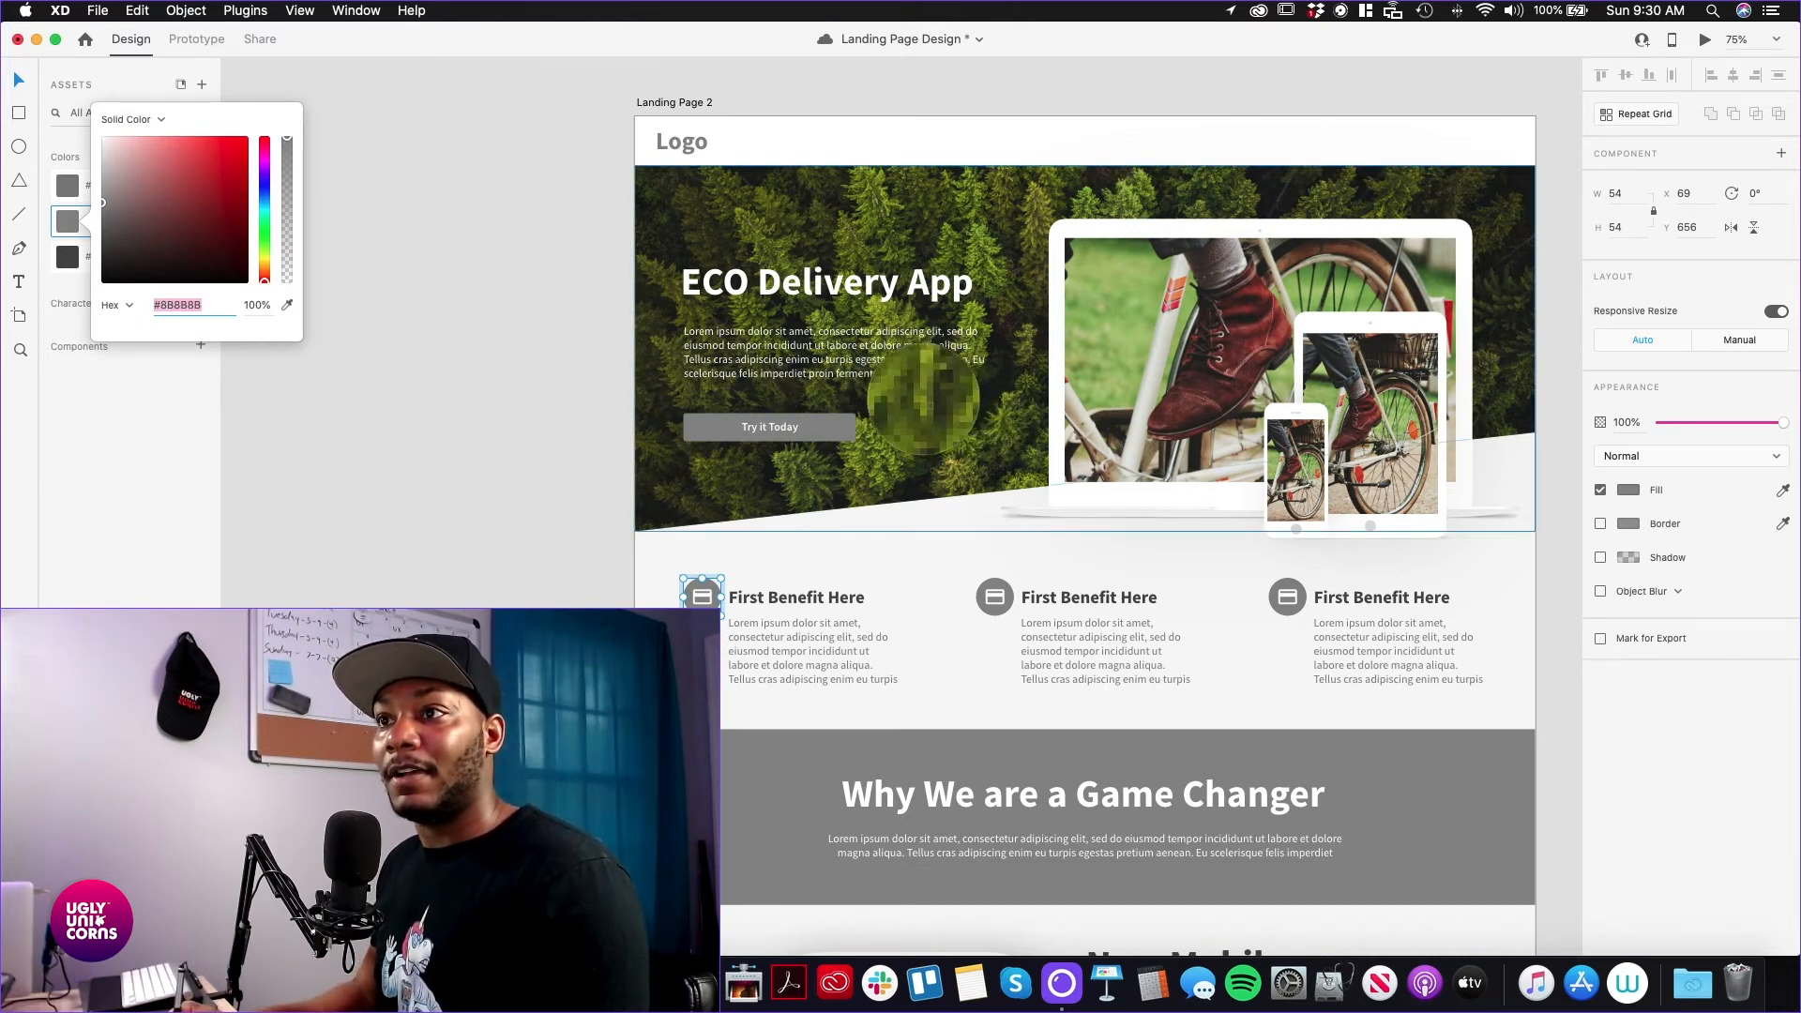
left_click(922, 404)
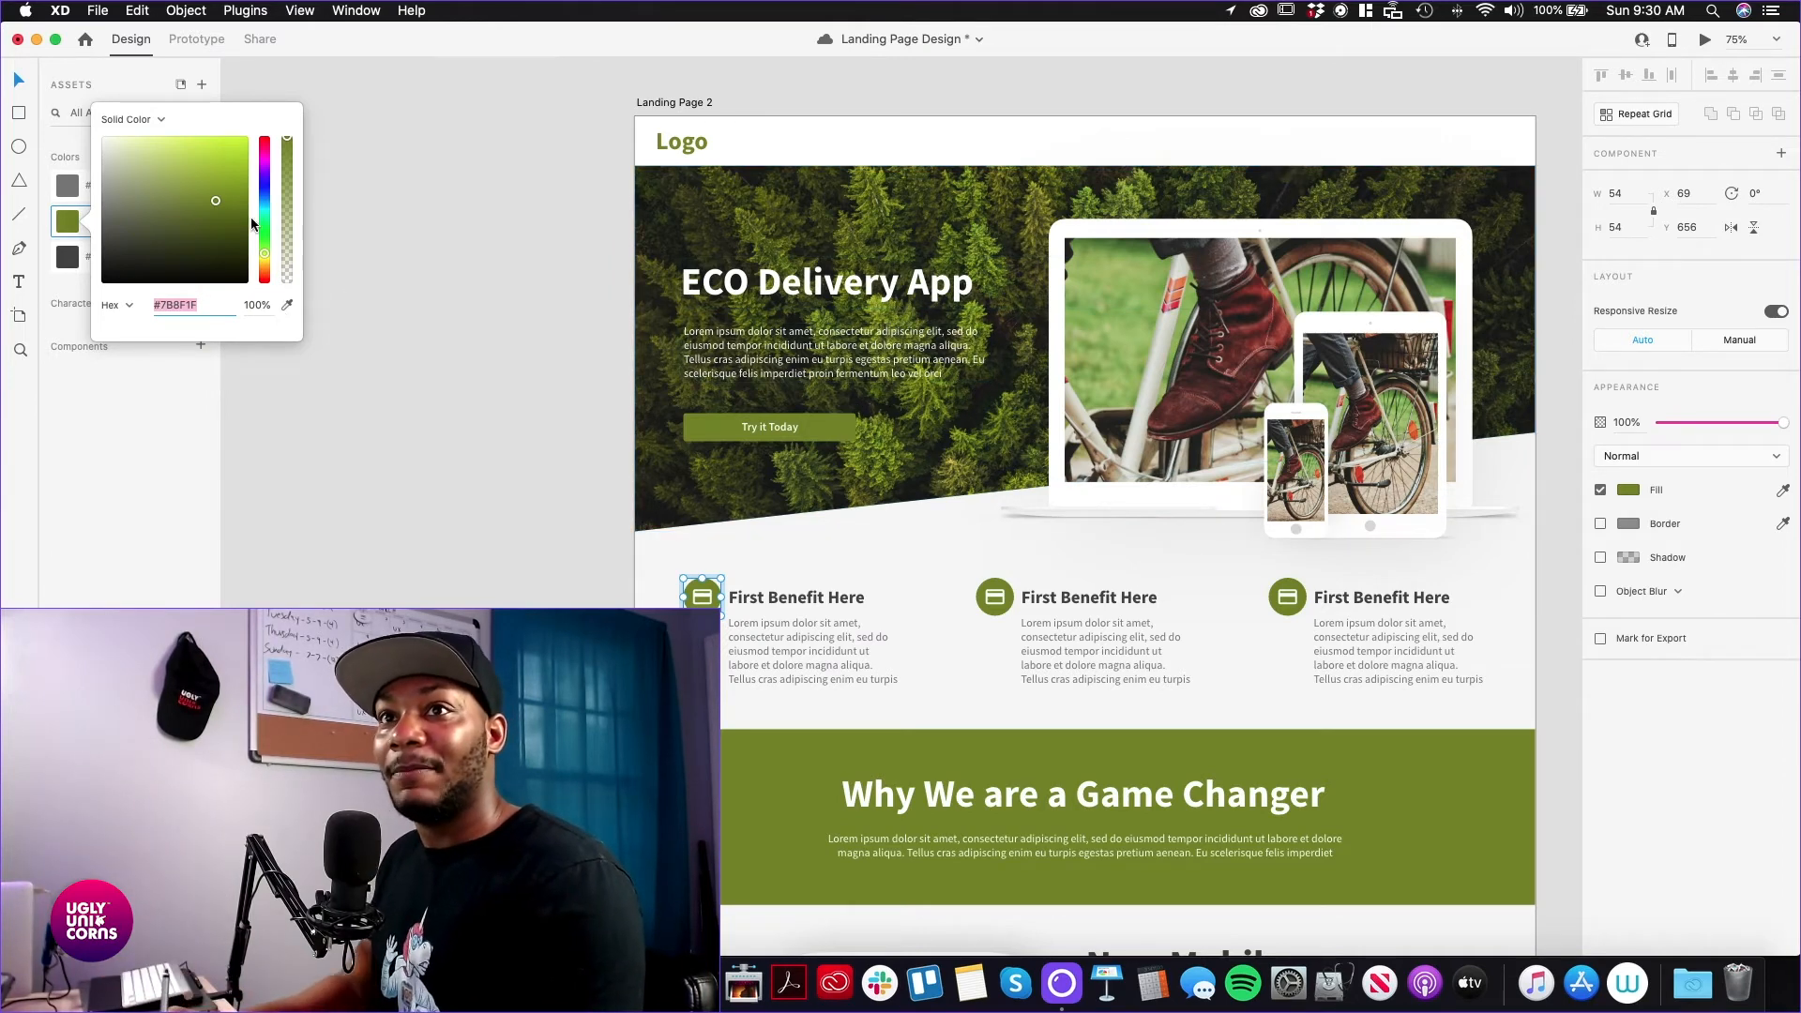
Resample the saved olive green from the hero's forest photo and adjust its shade to #82A20A
left_click(283, 303)
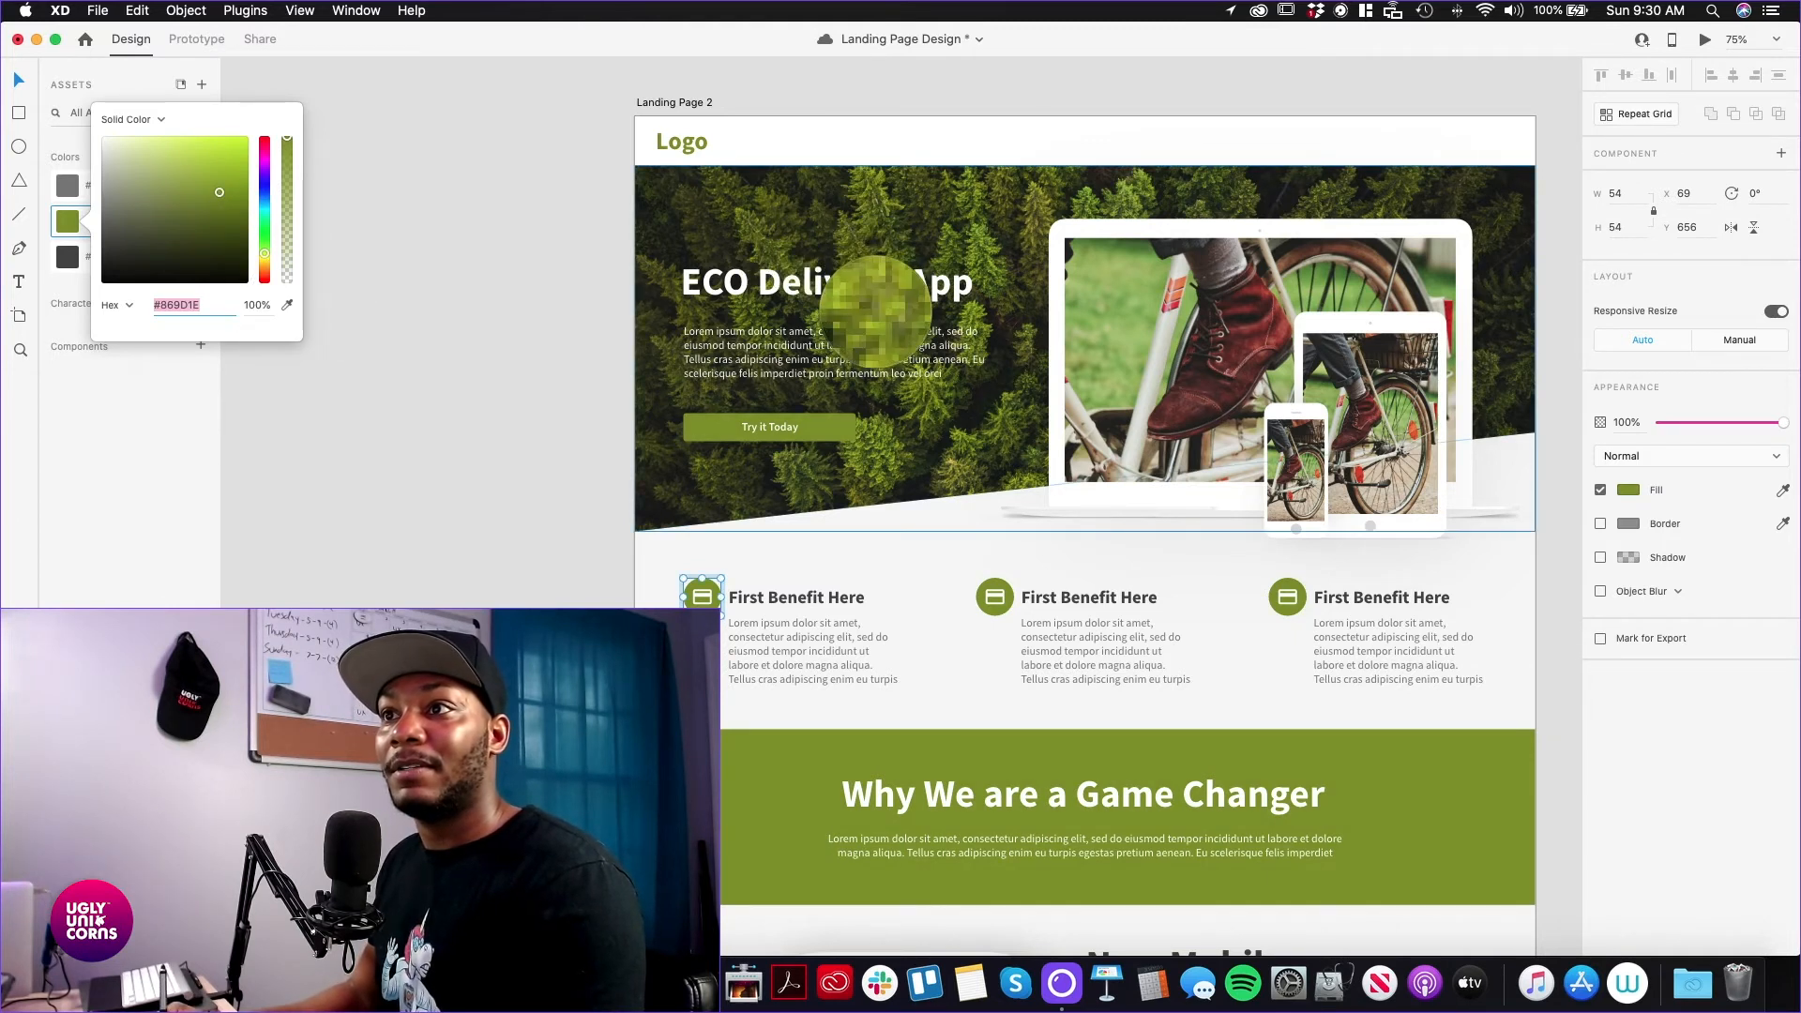
left_click(874, 314)
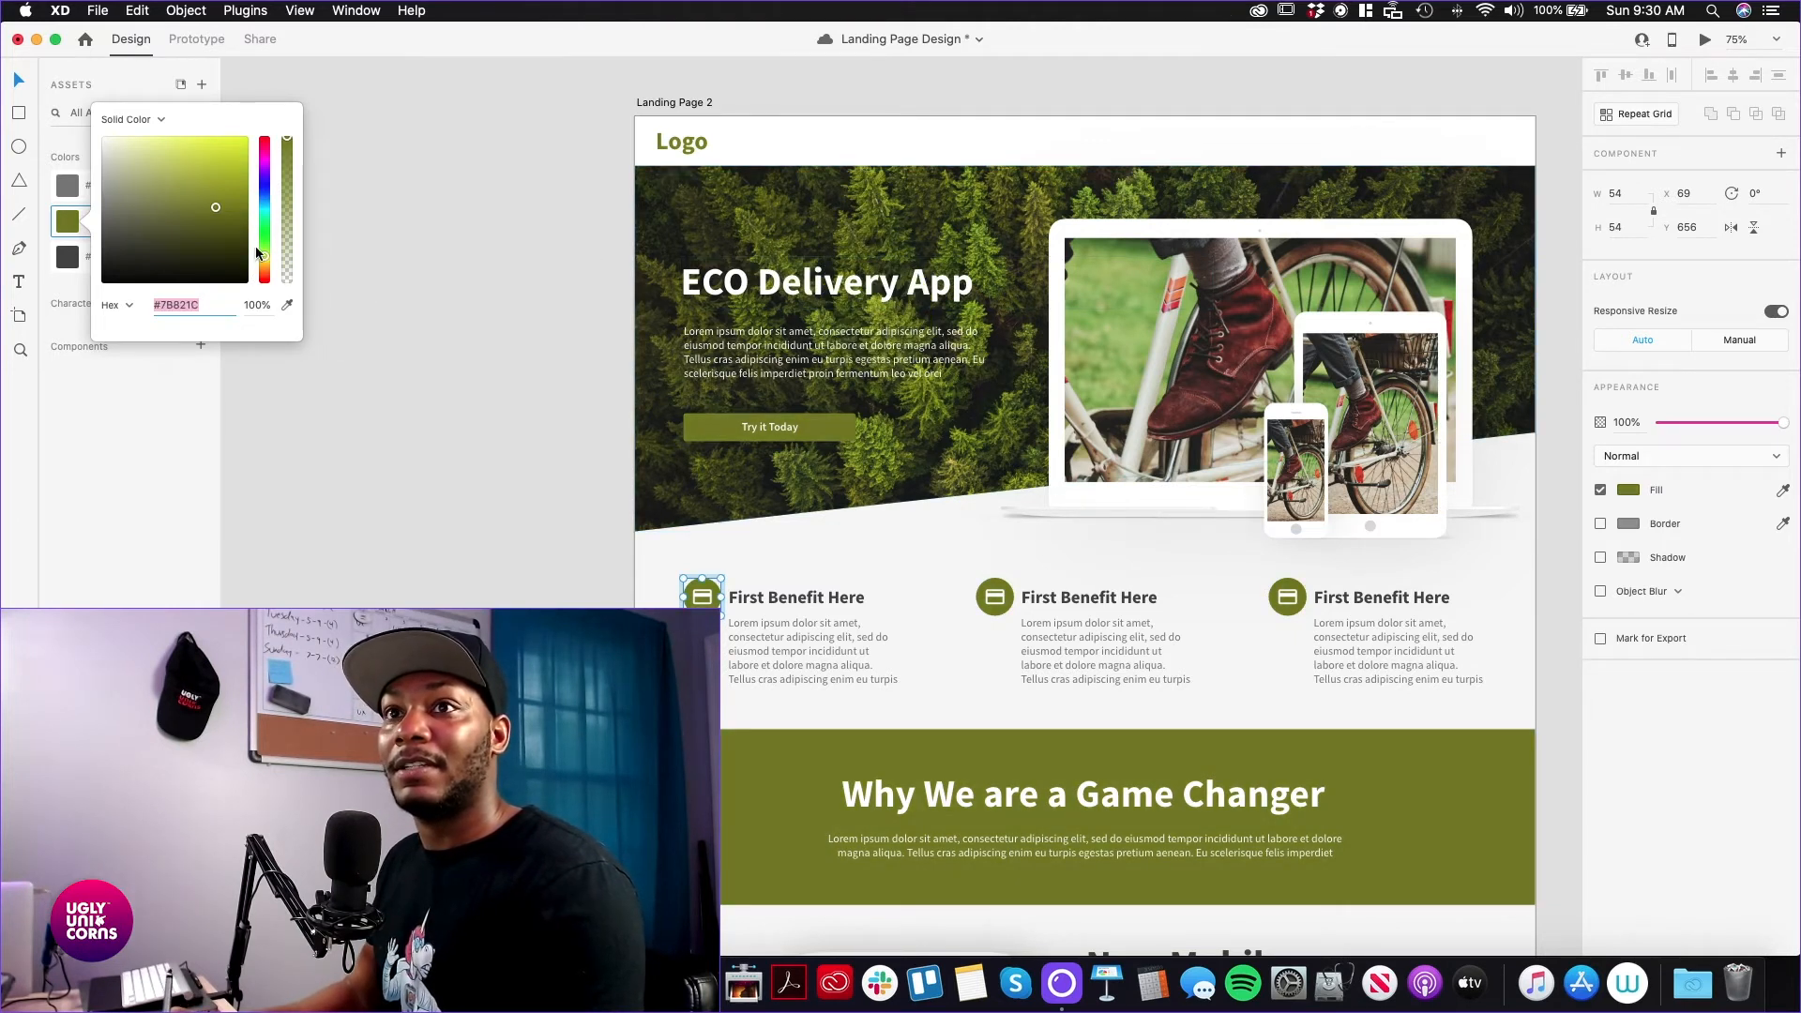
left_click_drag(212, 209, 229, 170)
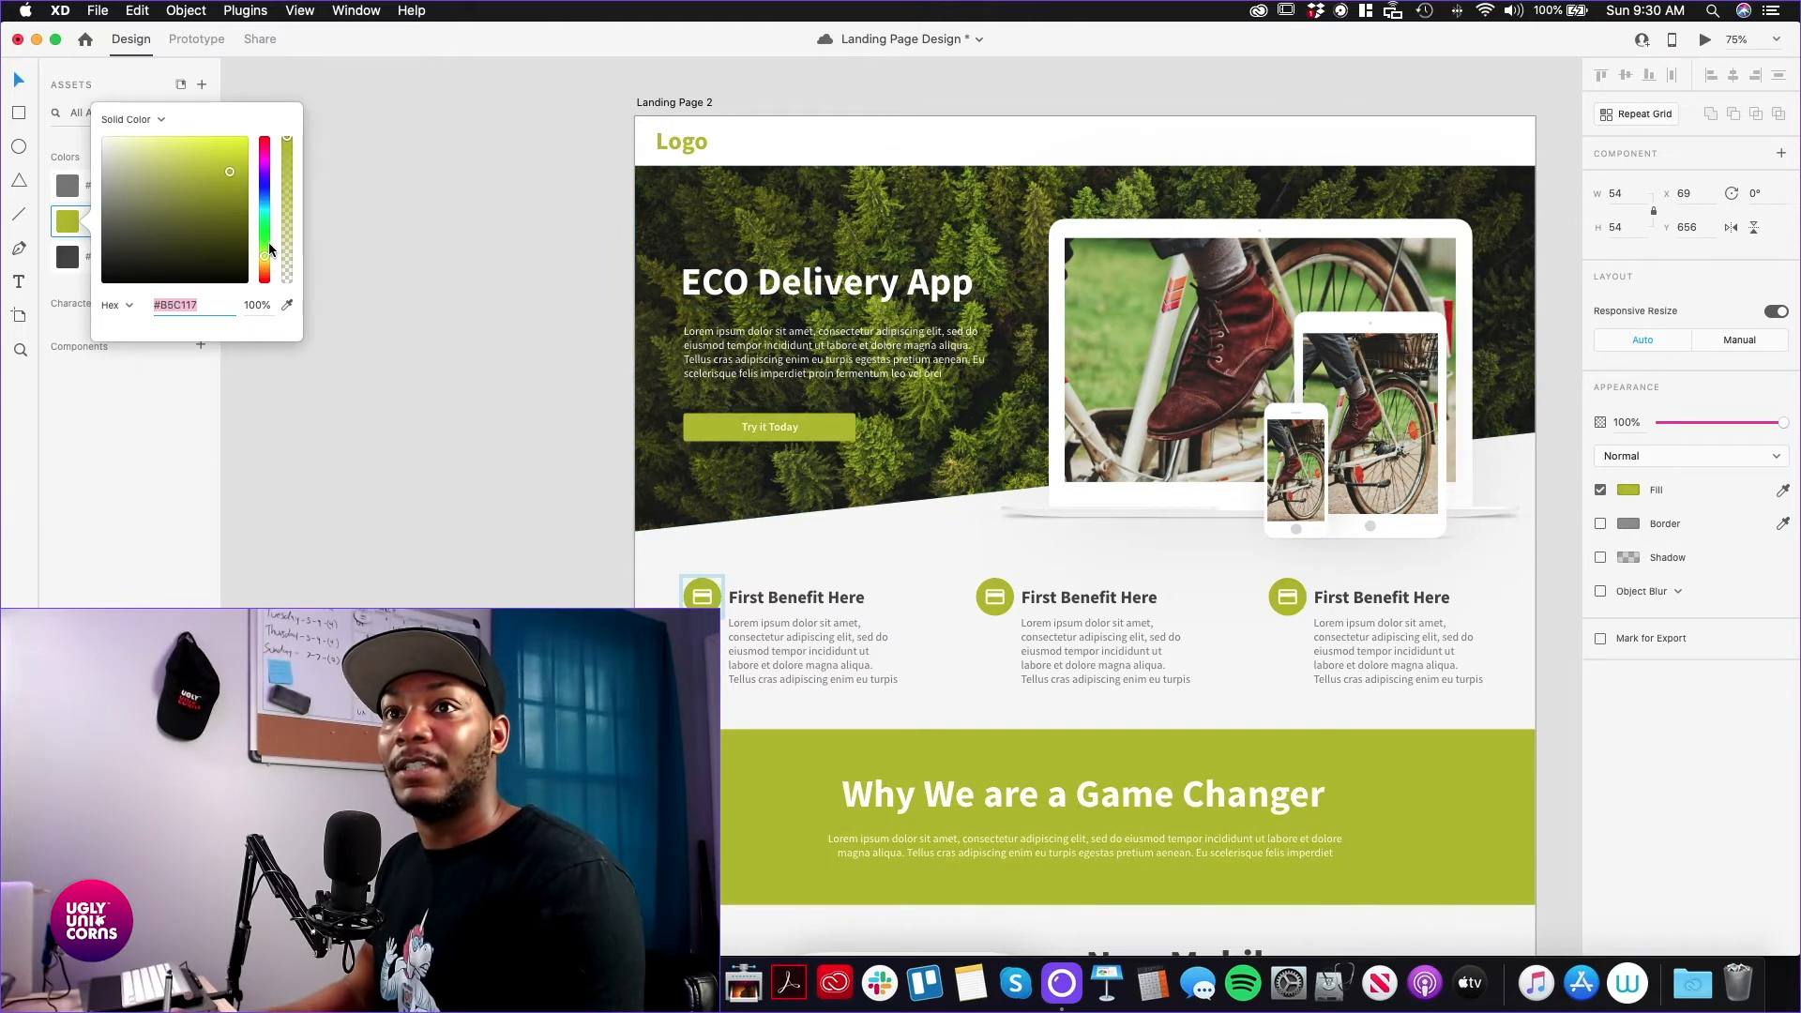
left_click(287, 304)
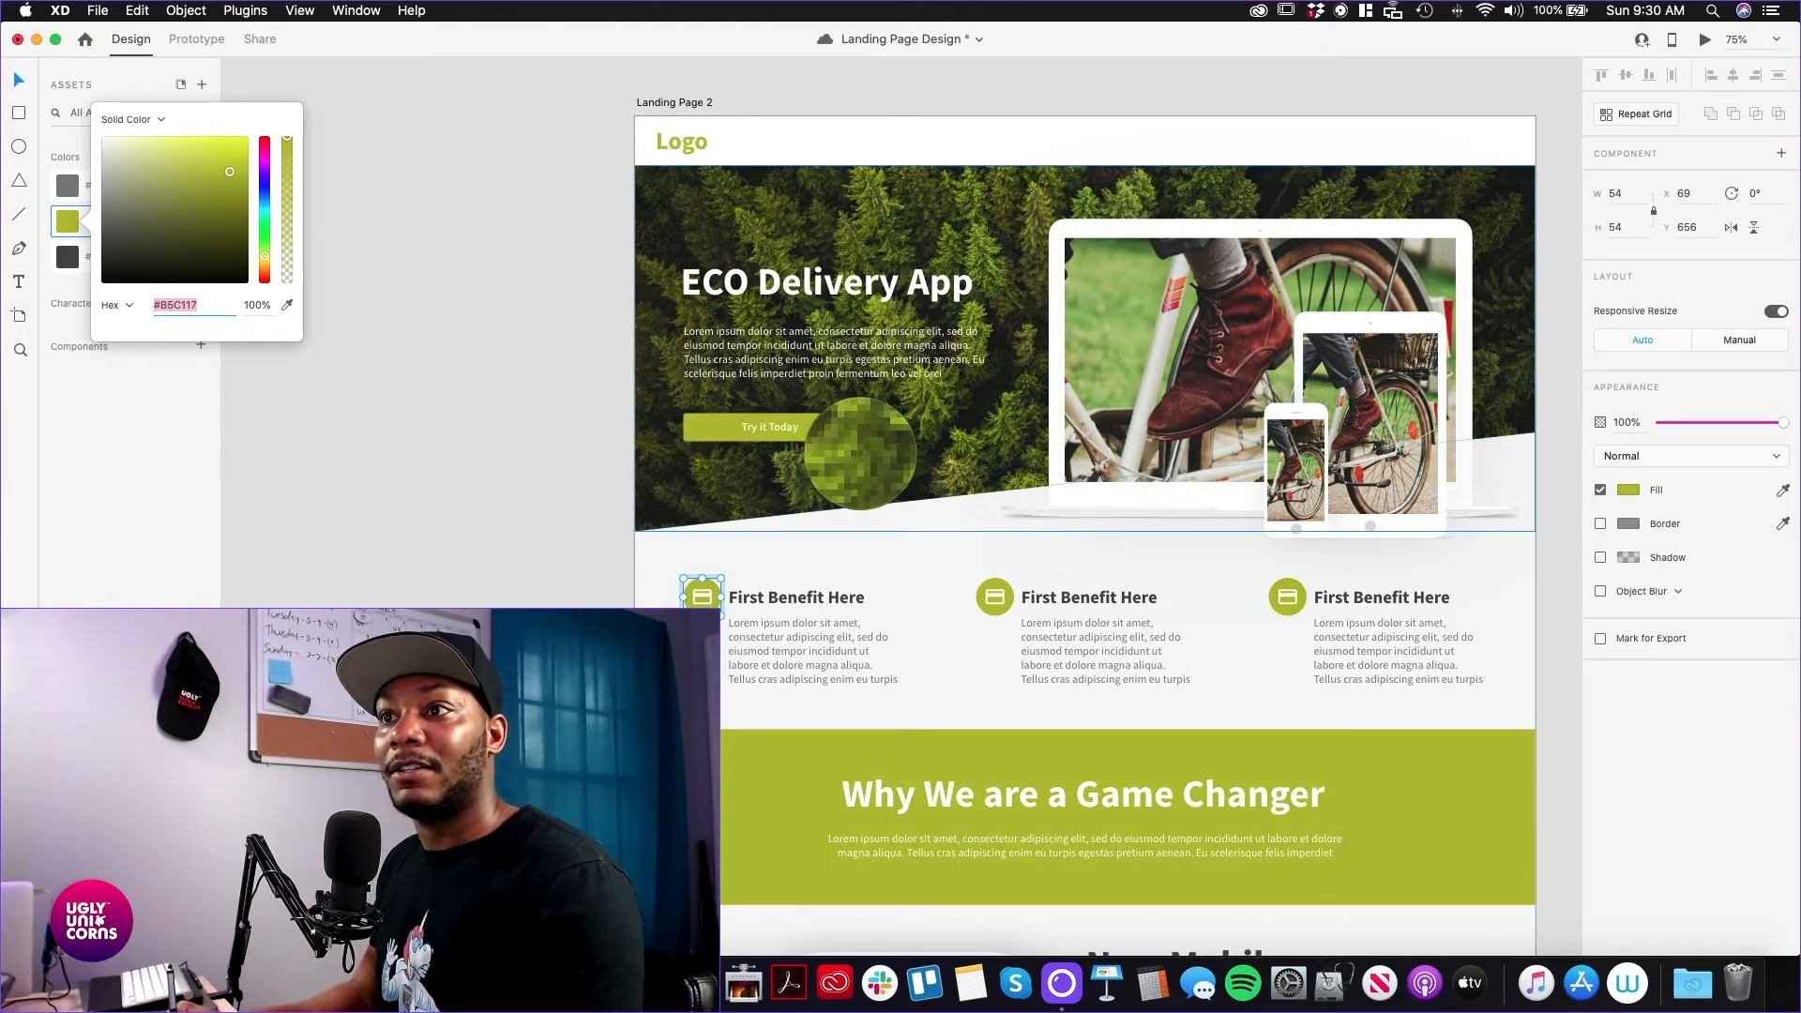
left_click(854, 459)
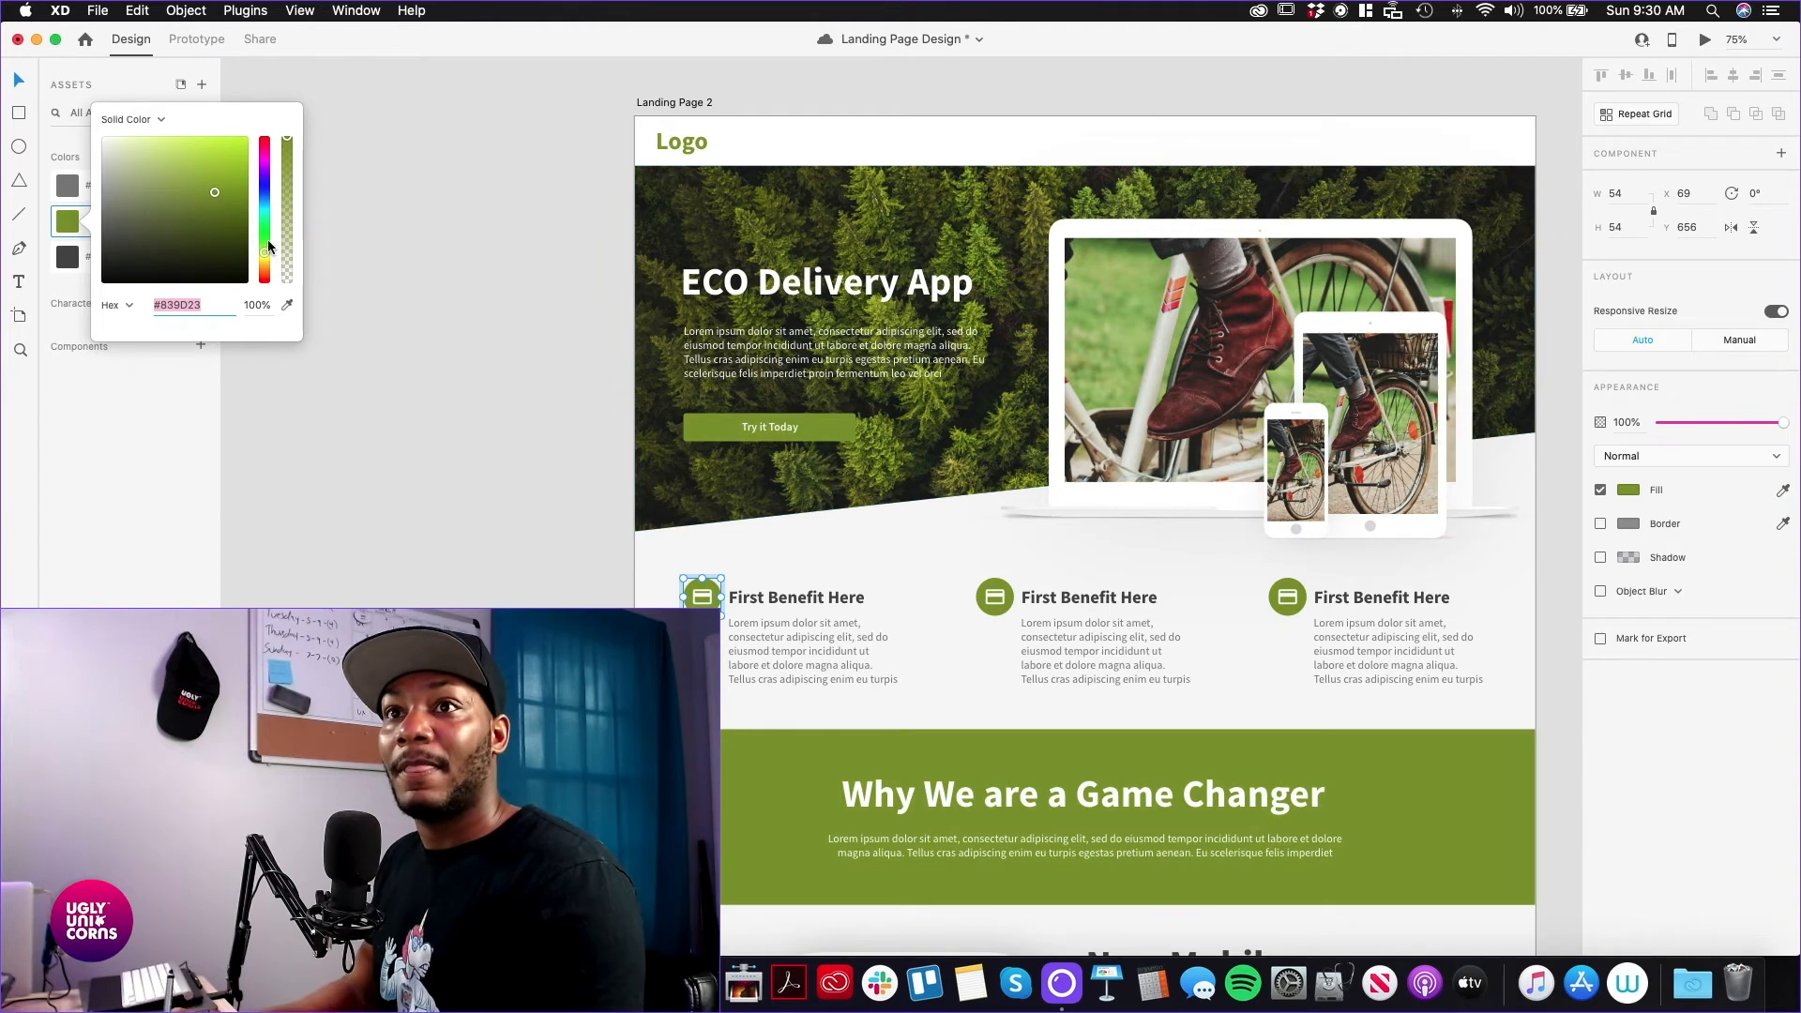
mouse_move(214, 194)
left_mouse_down()
mouse_move(224, 172)
mouse_move(203, 161)
mouse_move(235, 187)
left_mouse_up()
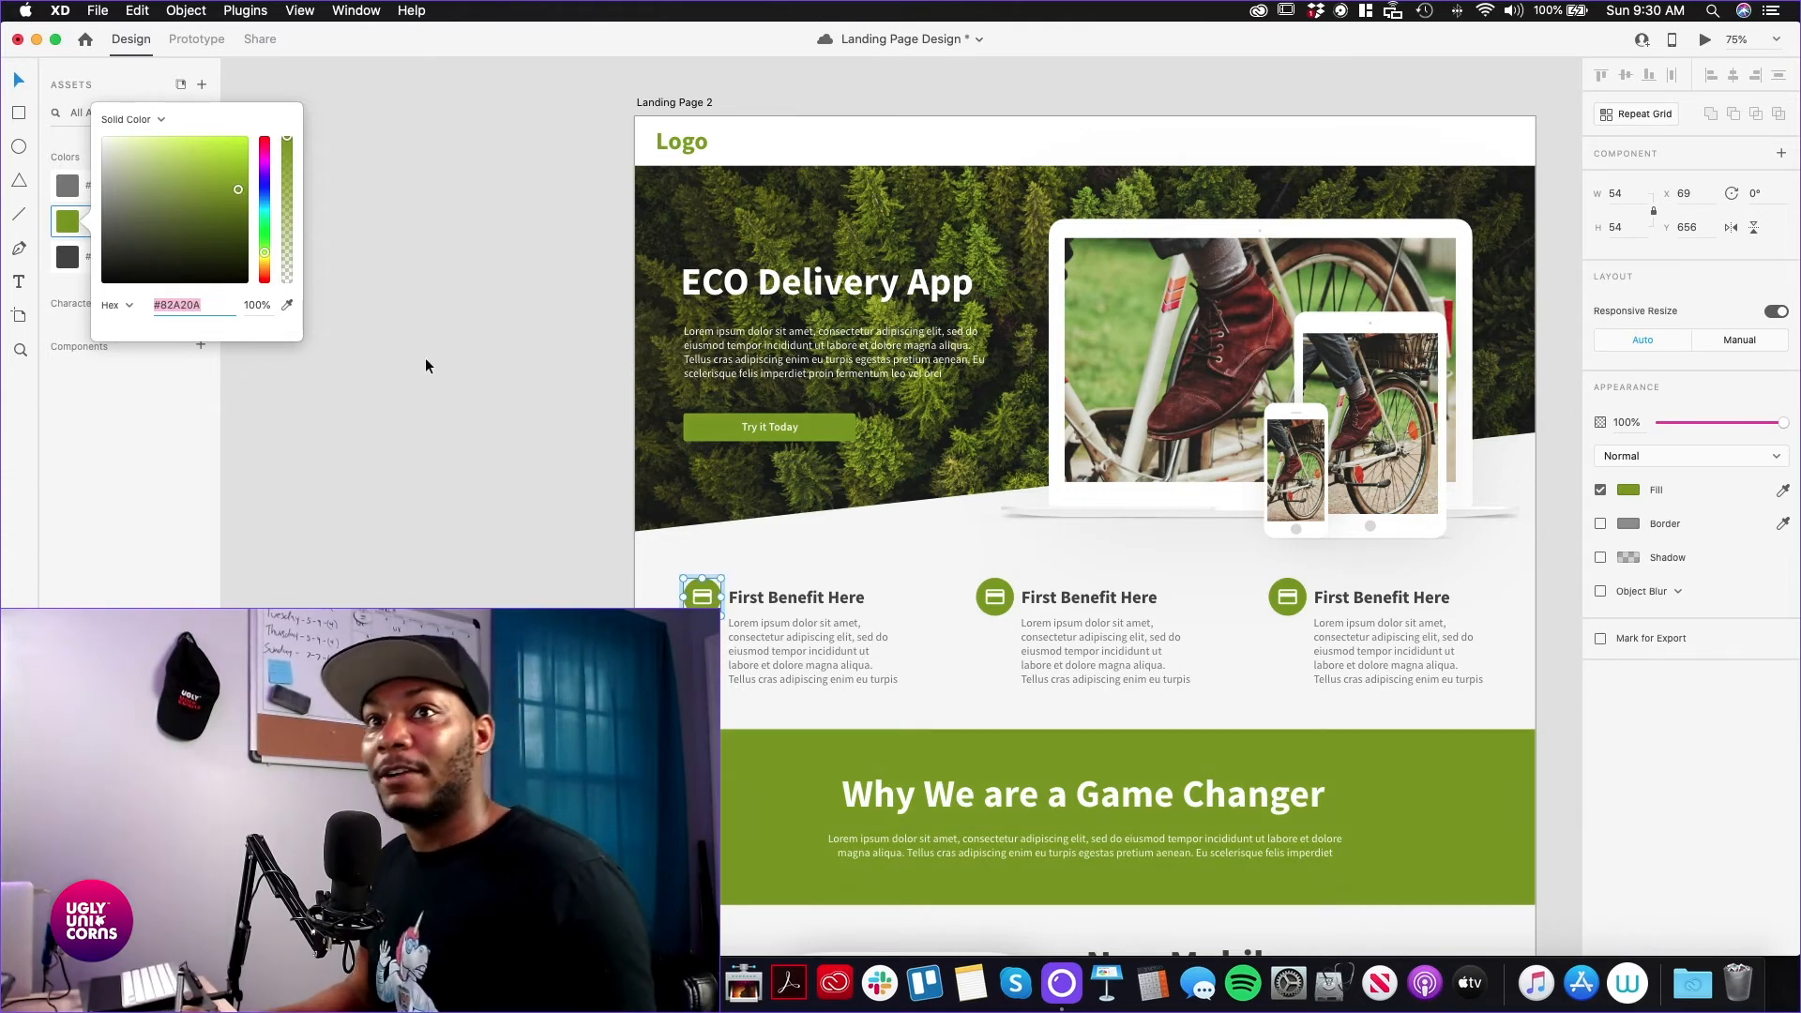
left_click(405, 413)
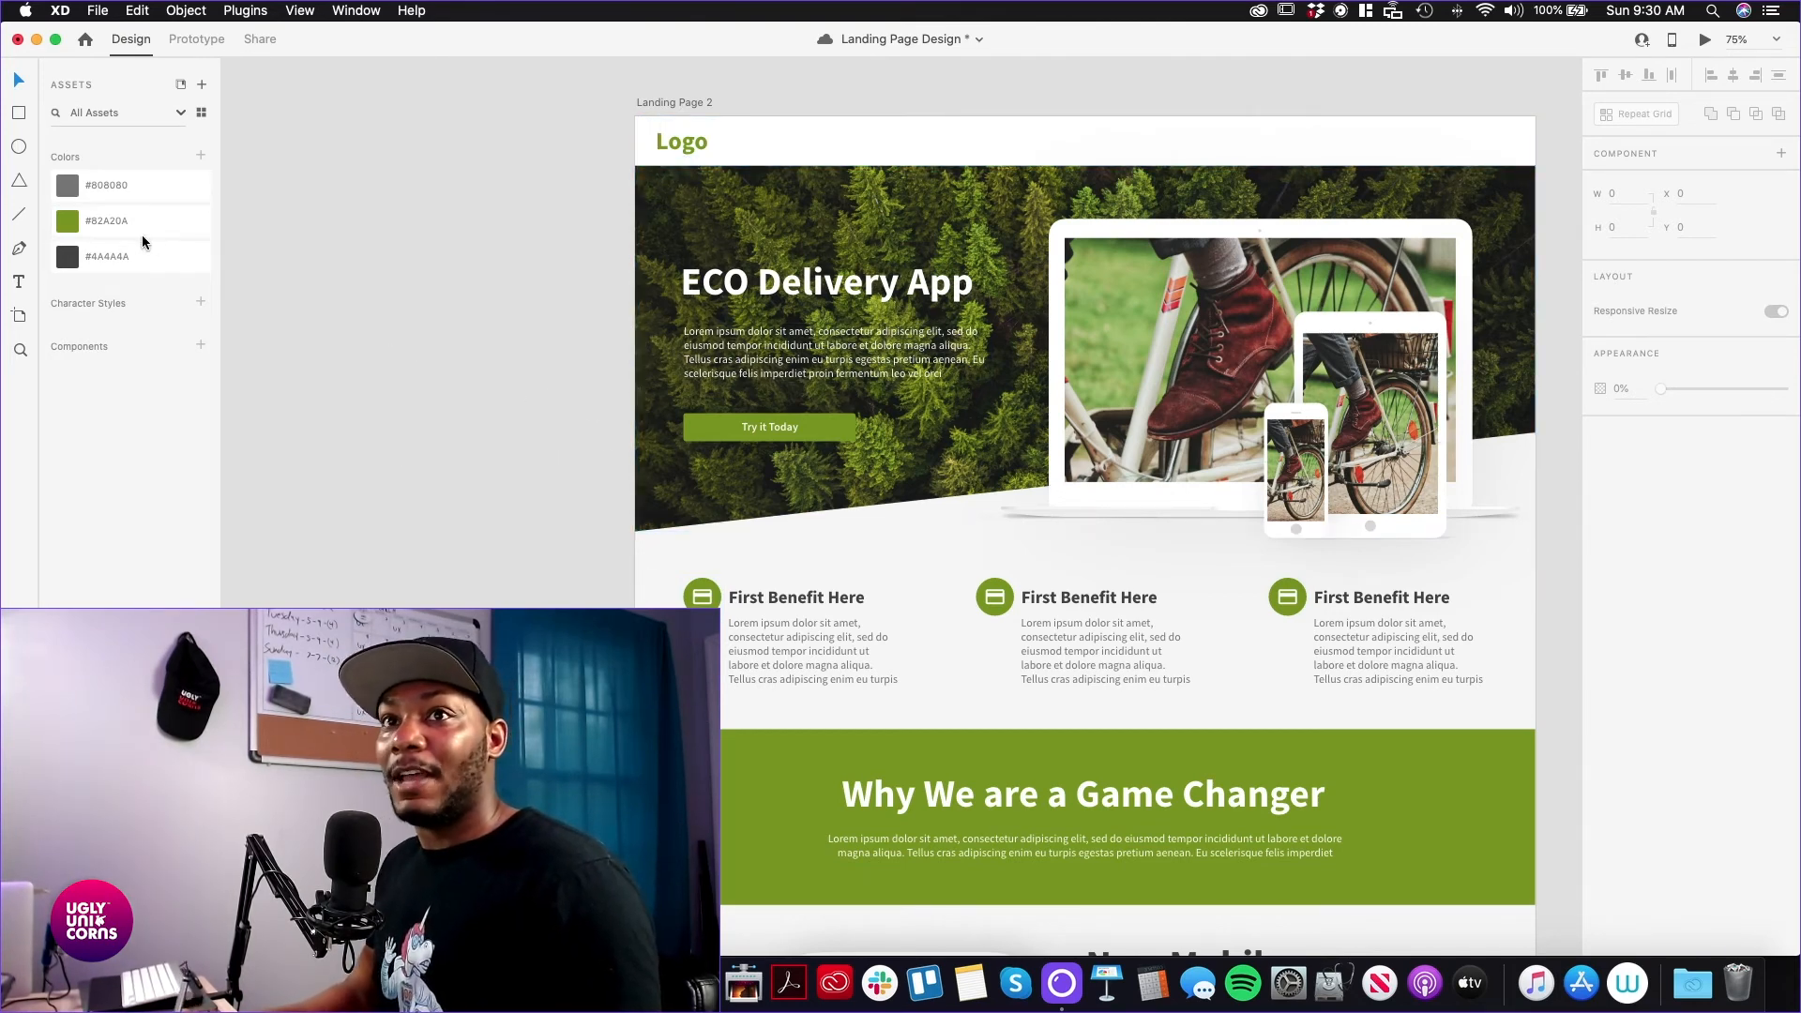
Examine the whole page down to the footer and back for how the new green looks on buttons, icons and banners
scroll(475, 481, "down", 10)
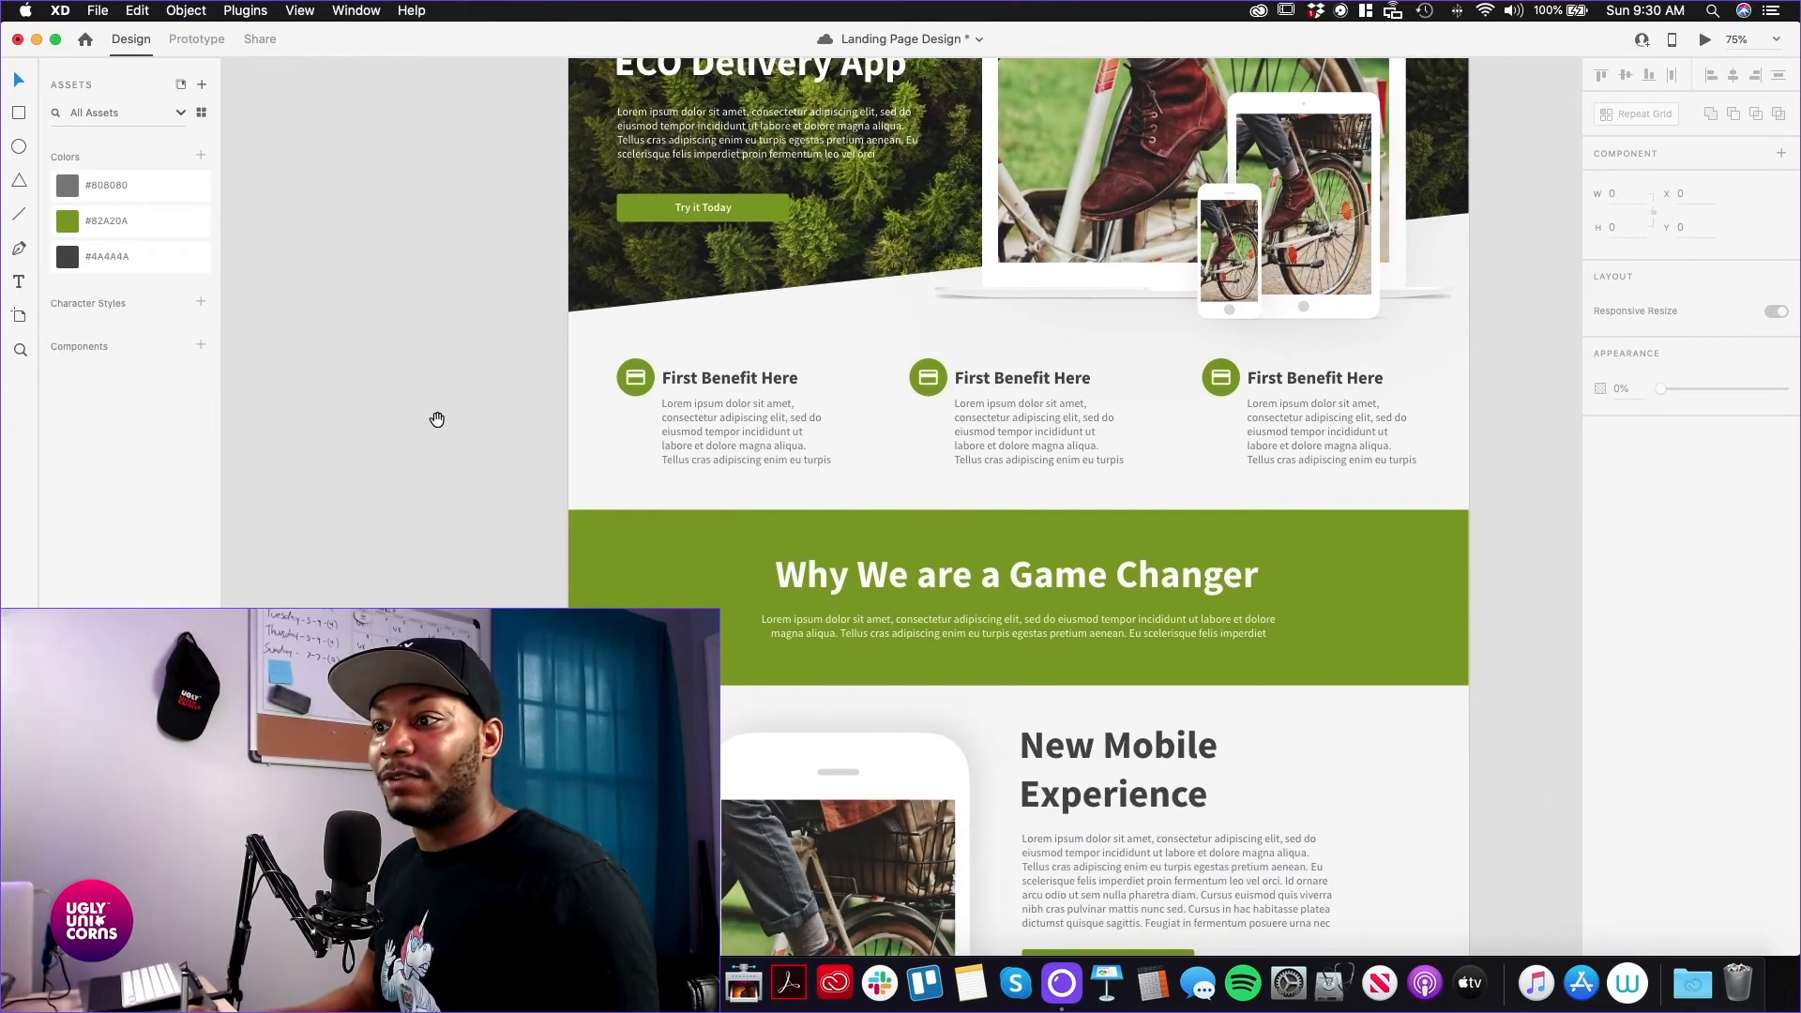
scroll(467, 487, "down", 13)
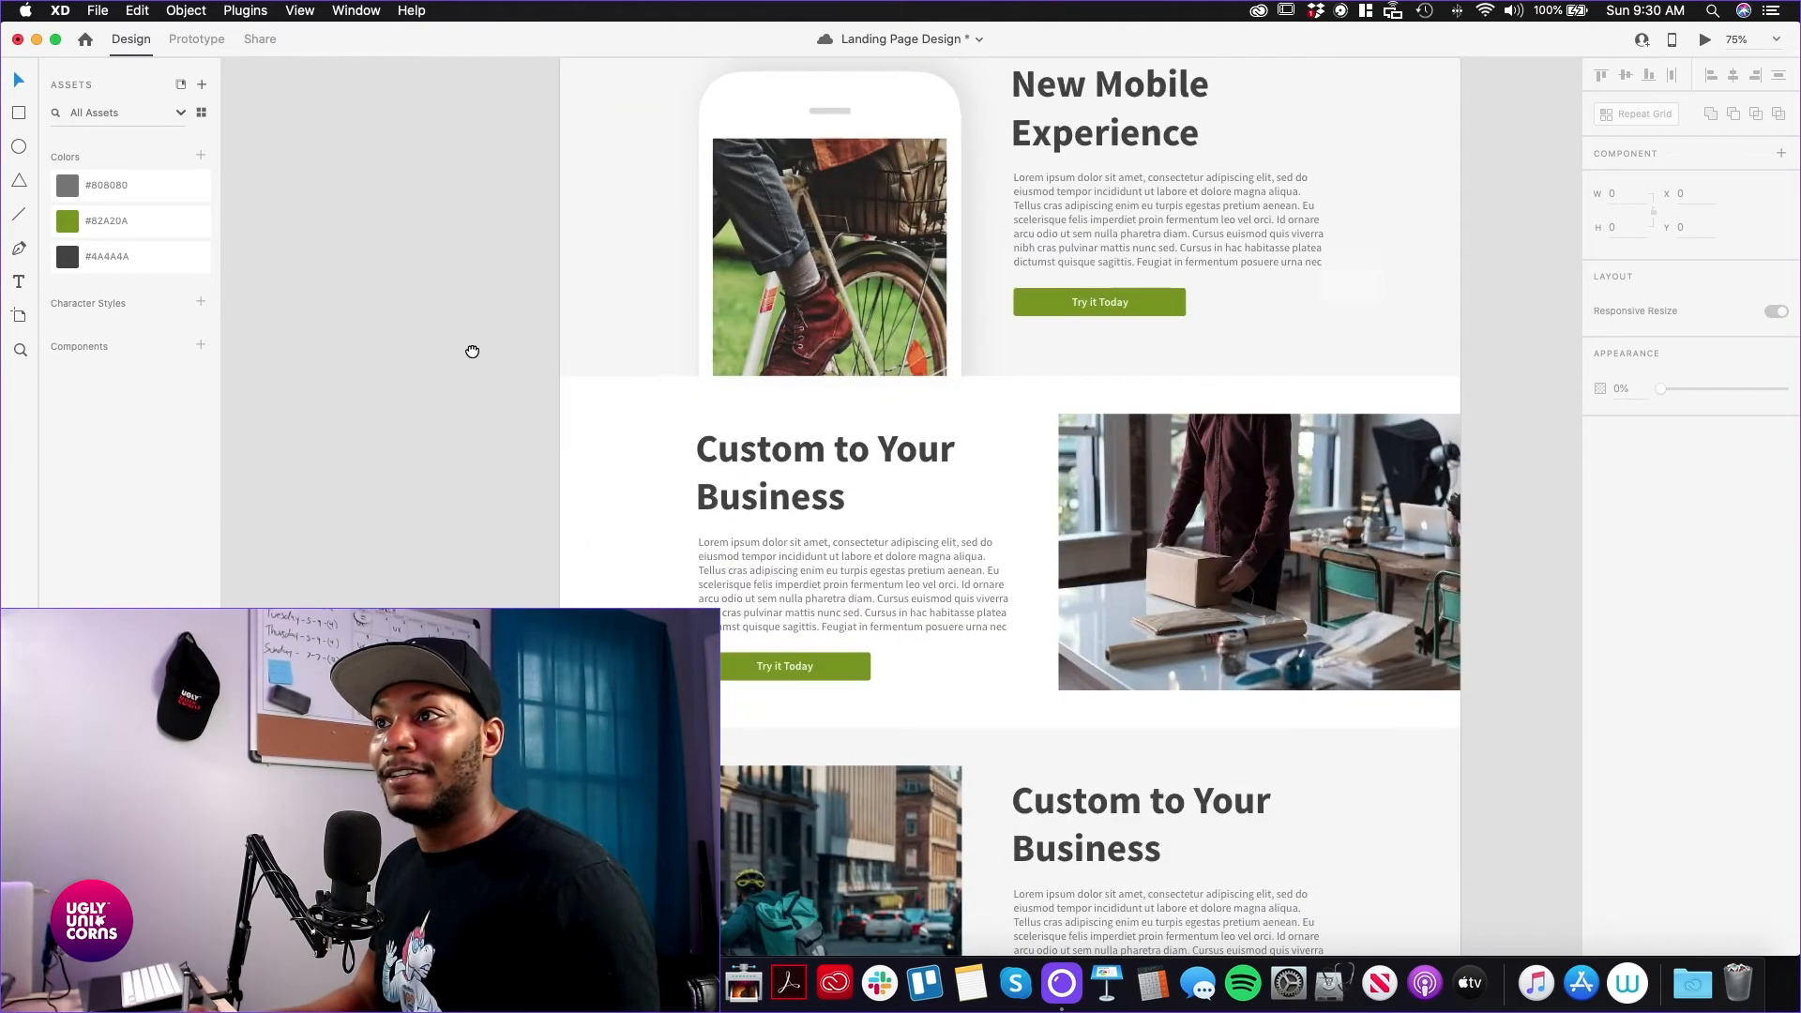
scroll(471, 442, "down", 12)
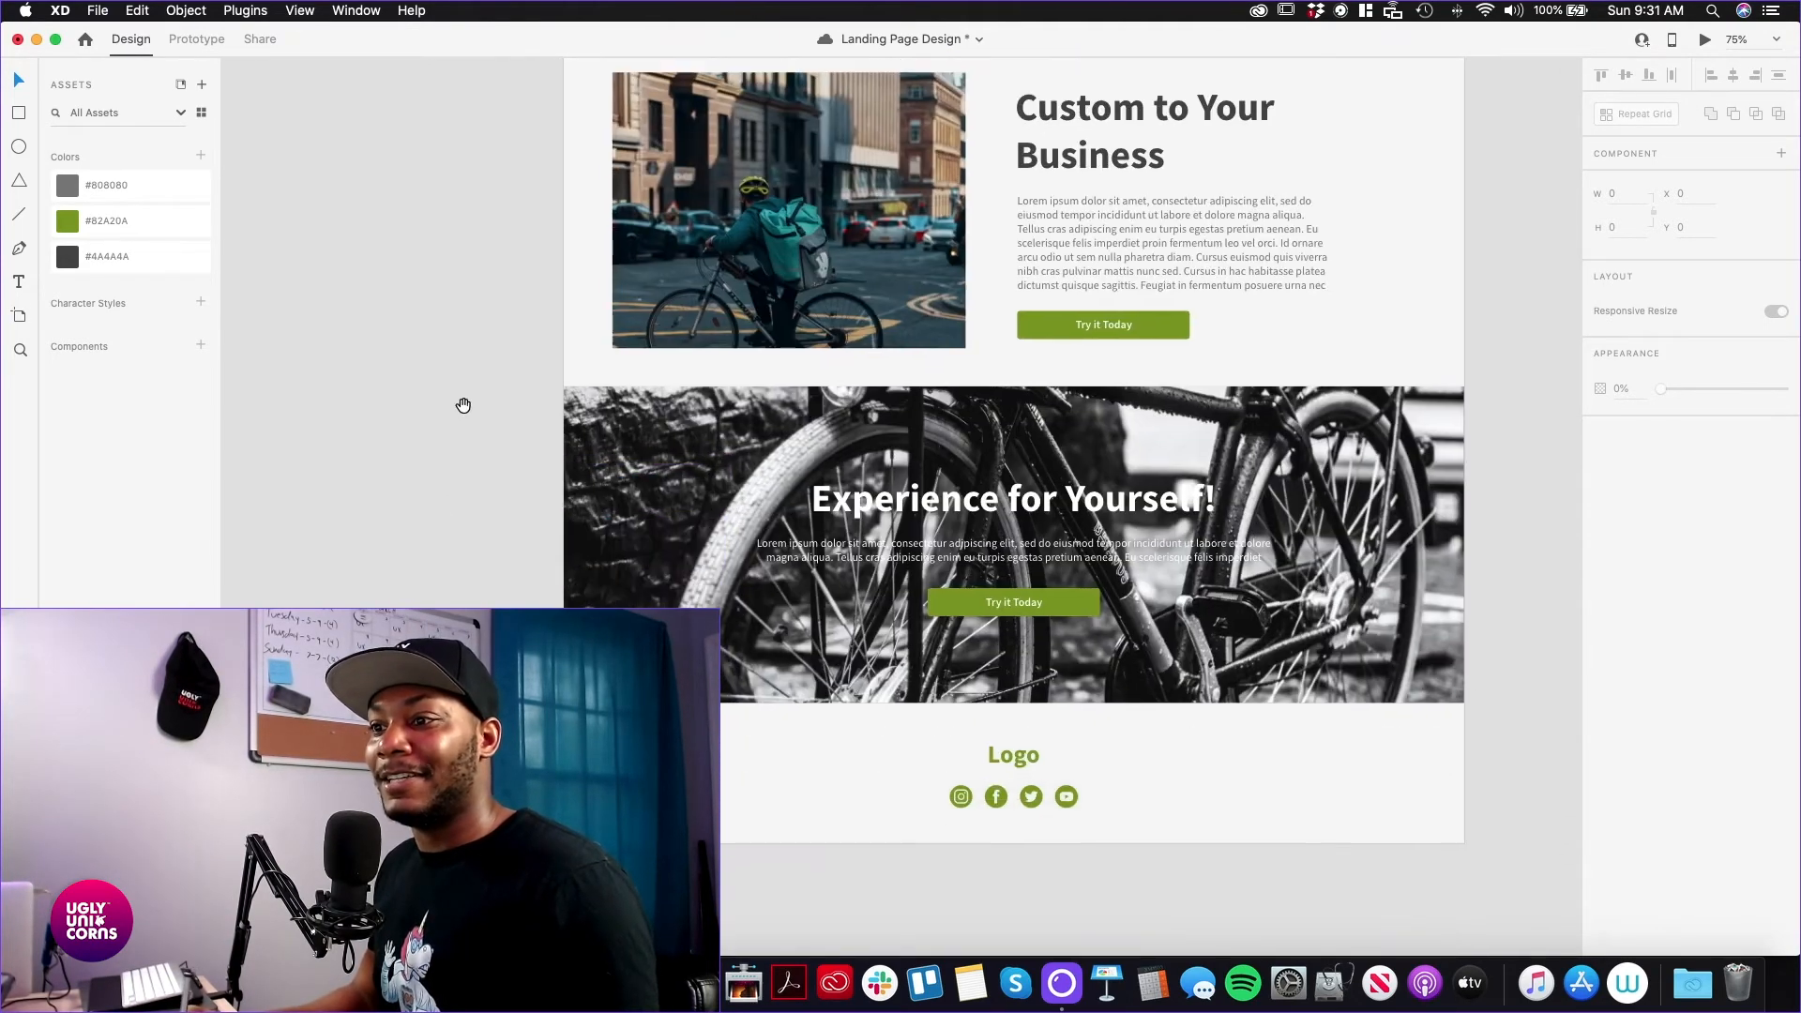
scroll(469, 422, "up", 9)
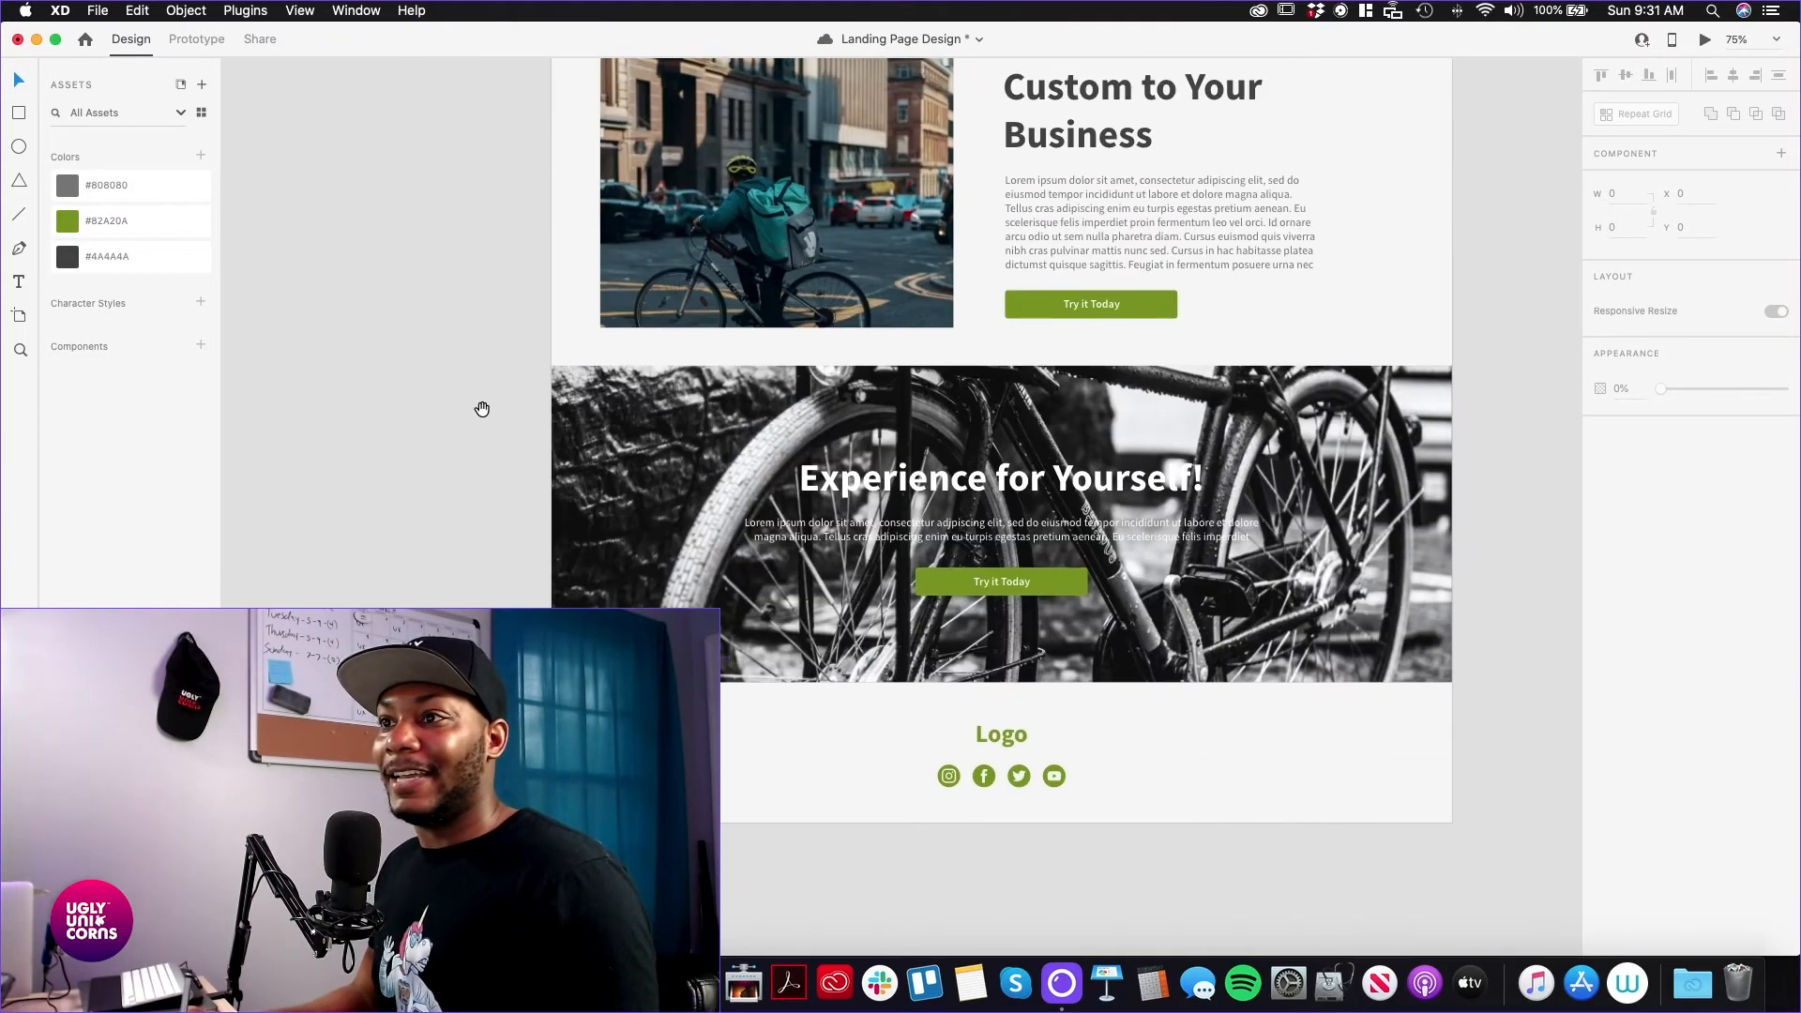
scroll(470, 359, "up", 16)
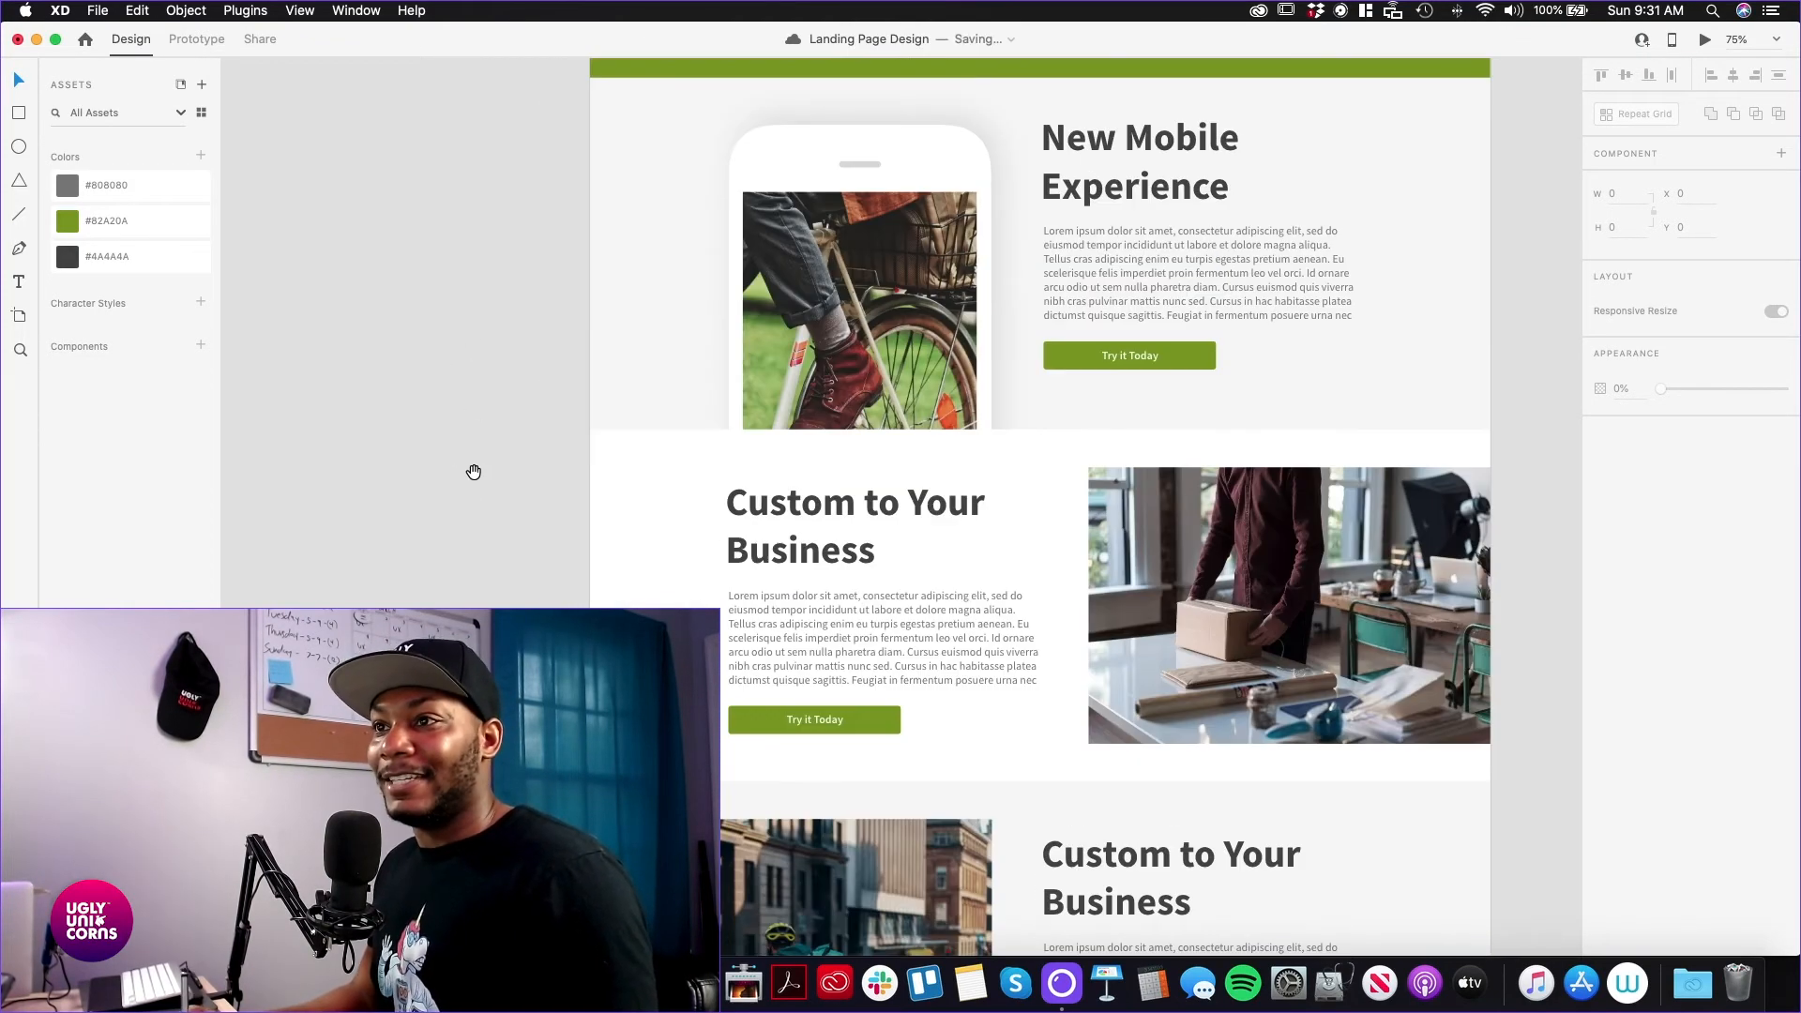
scroll(478, 455, "up", 12)
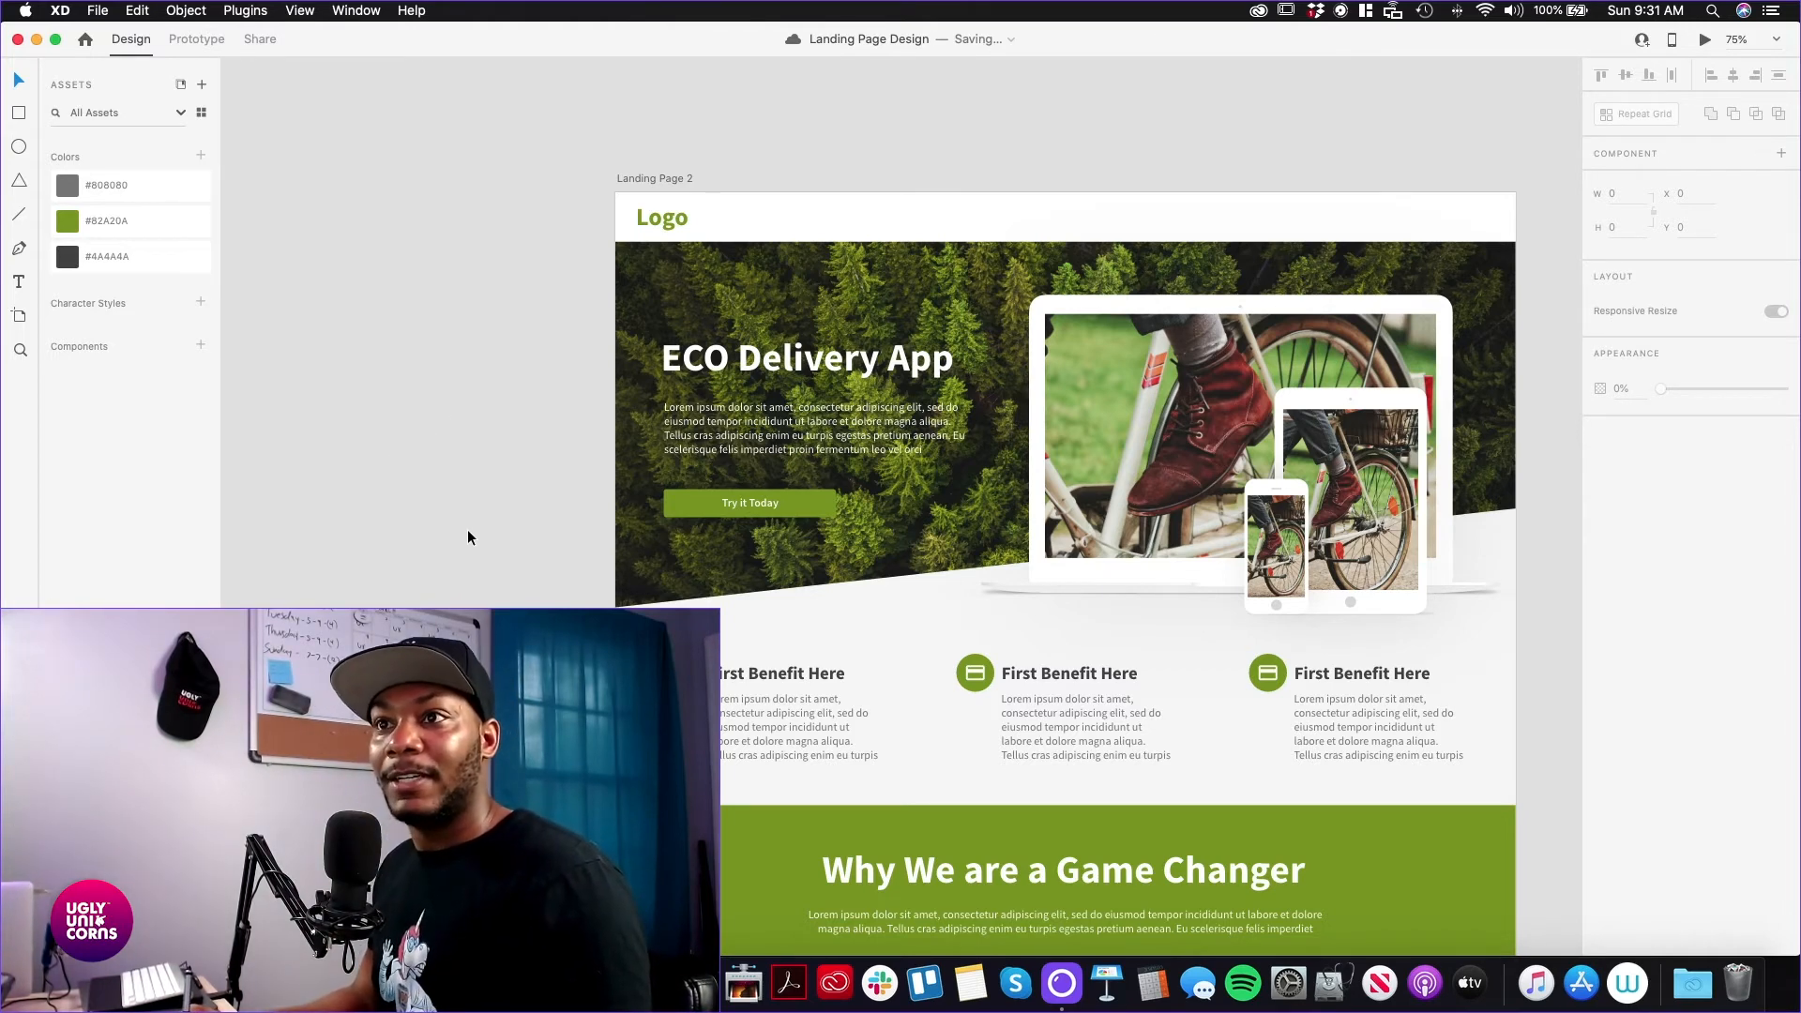
scroll(467, 531, "down", 3)
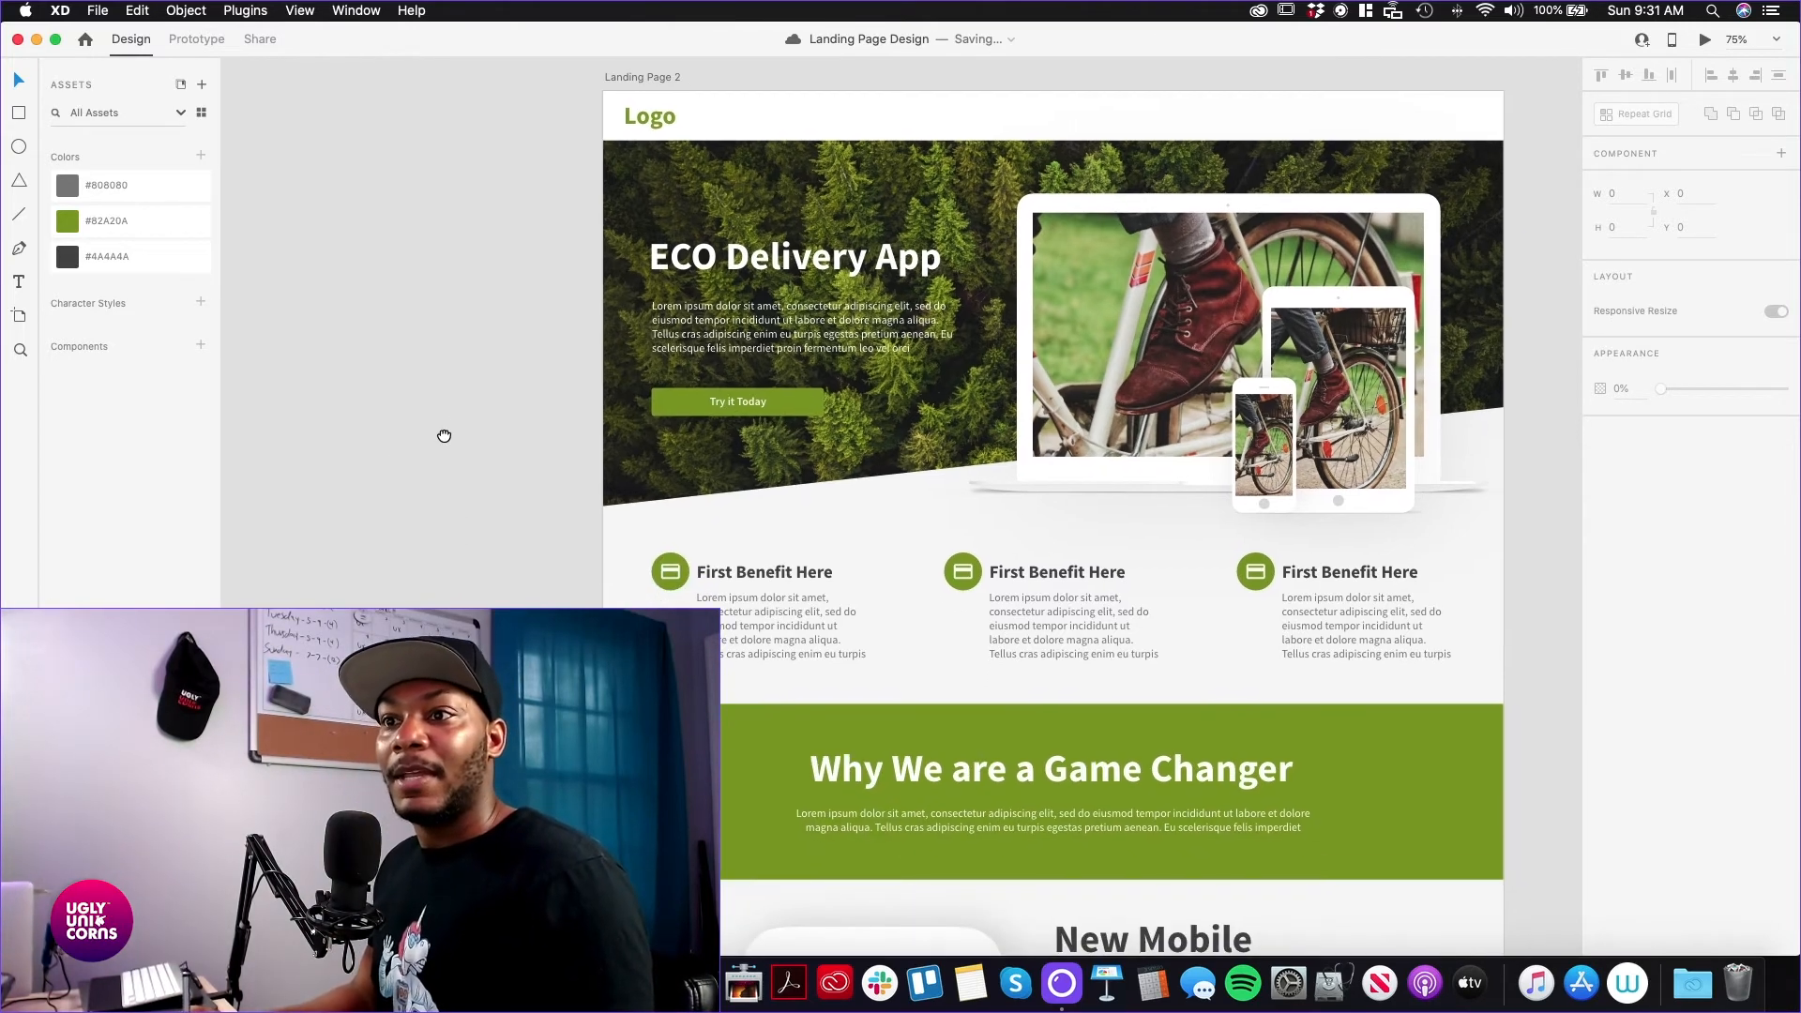
left_click(741, 570)
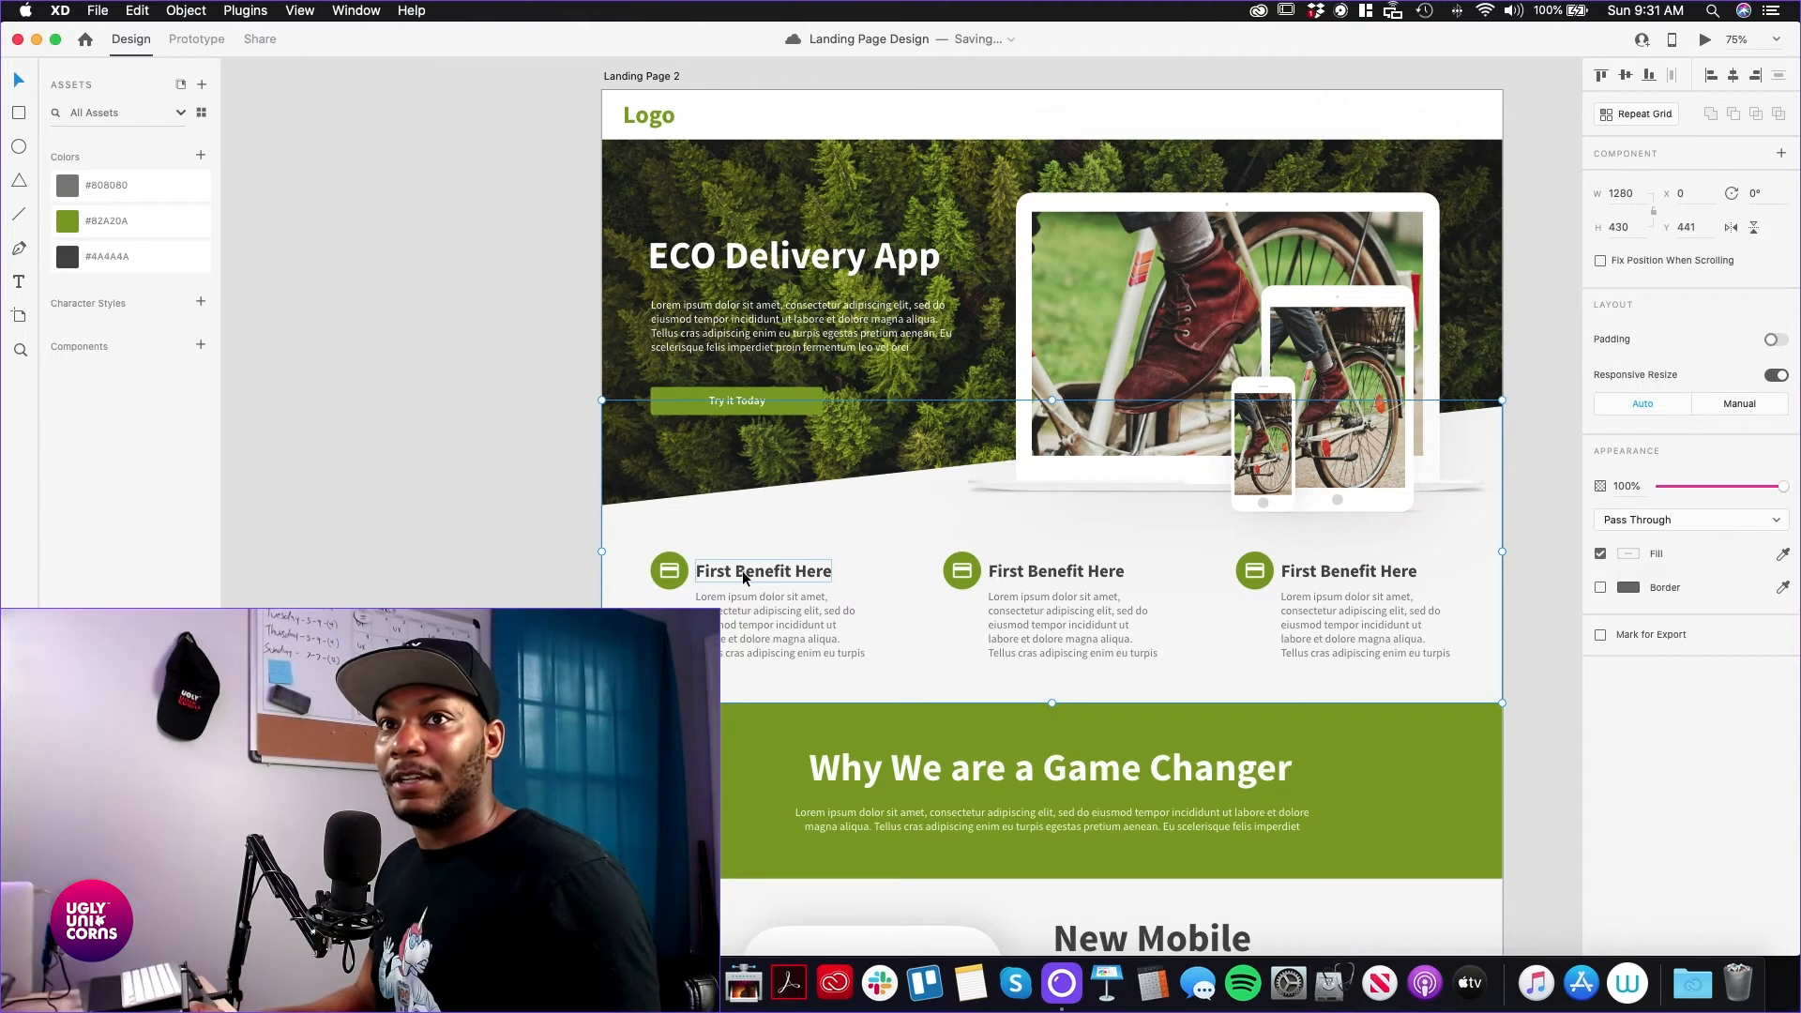
left_click(75, 261)
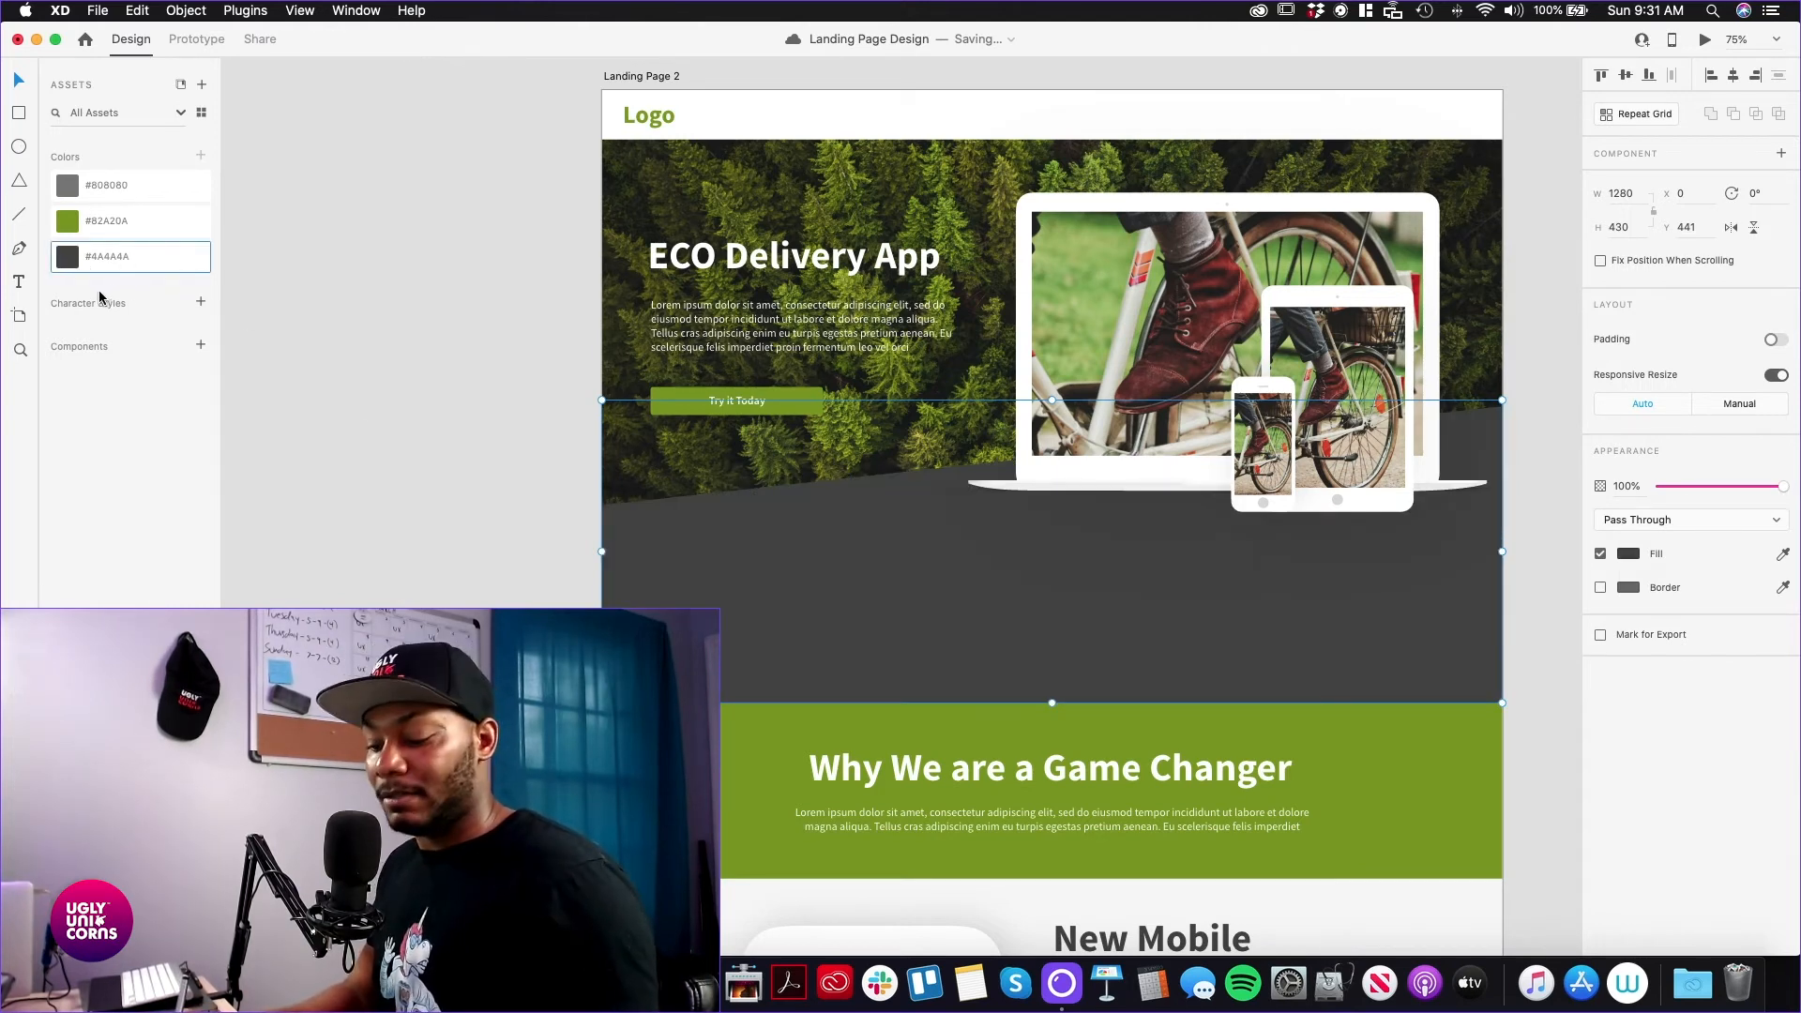
key("super+z")
left_click(415, 434)
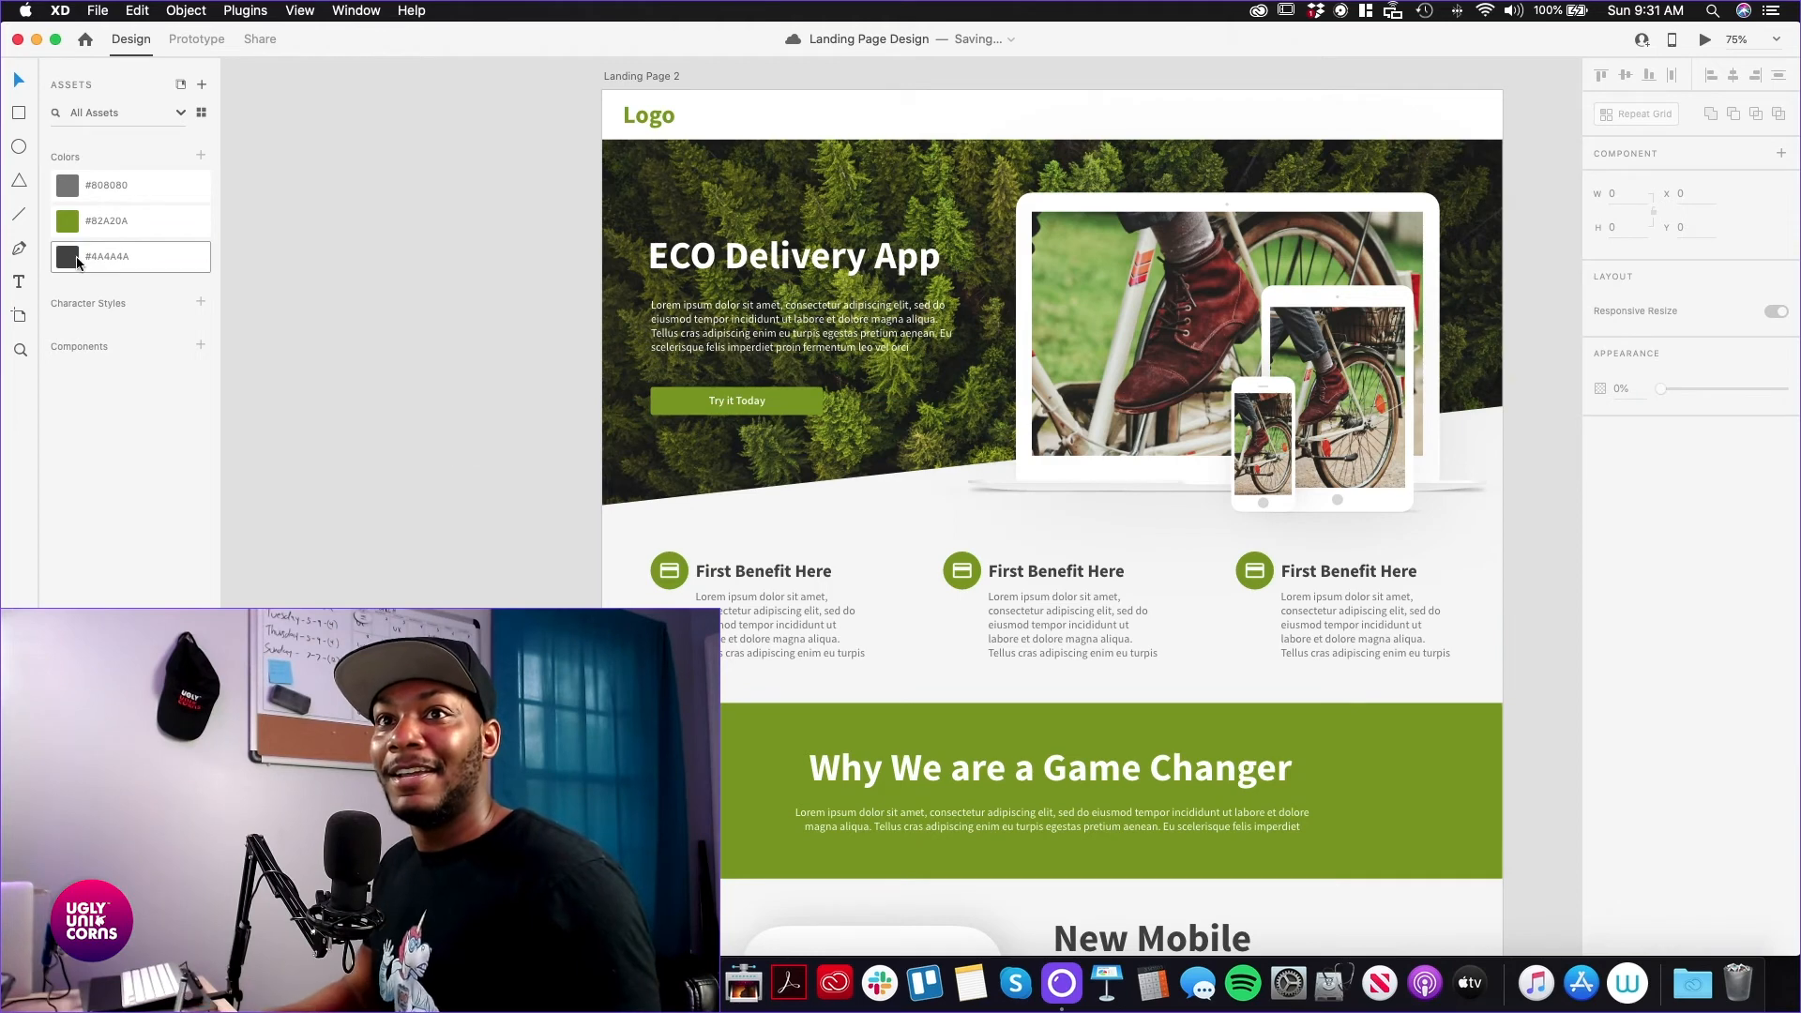
Change the saved colour #4A4A4A to the dark green #3C5006 sampled from the hero's forest photo, and save the document
right_click(170, 263)
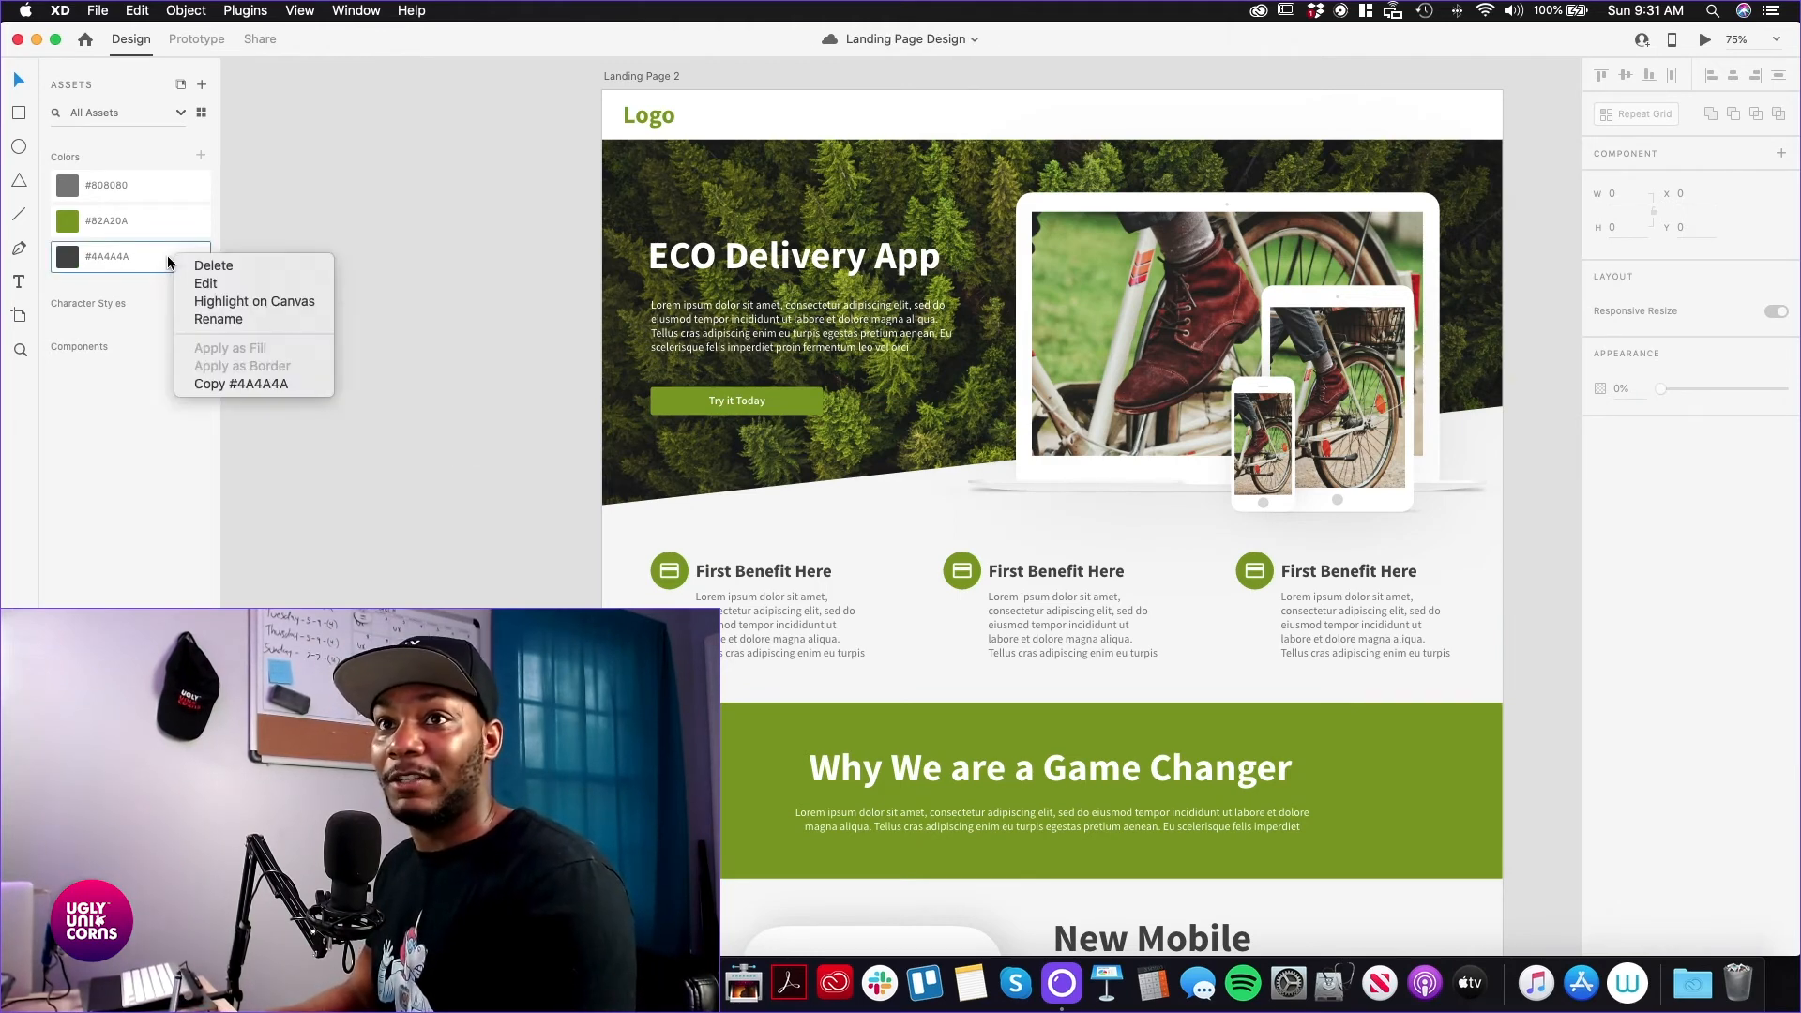
left_click(216, 283)
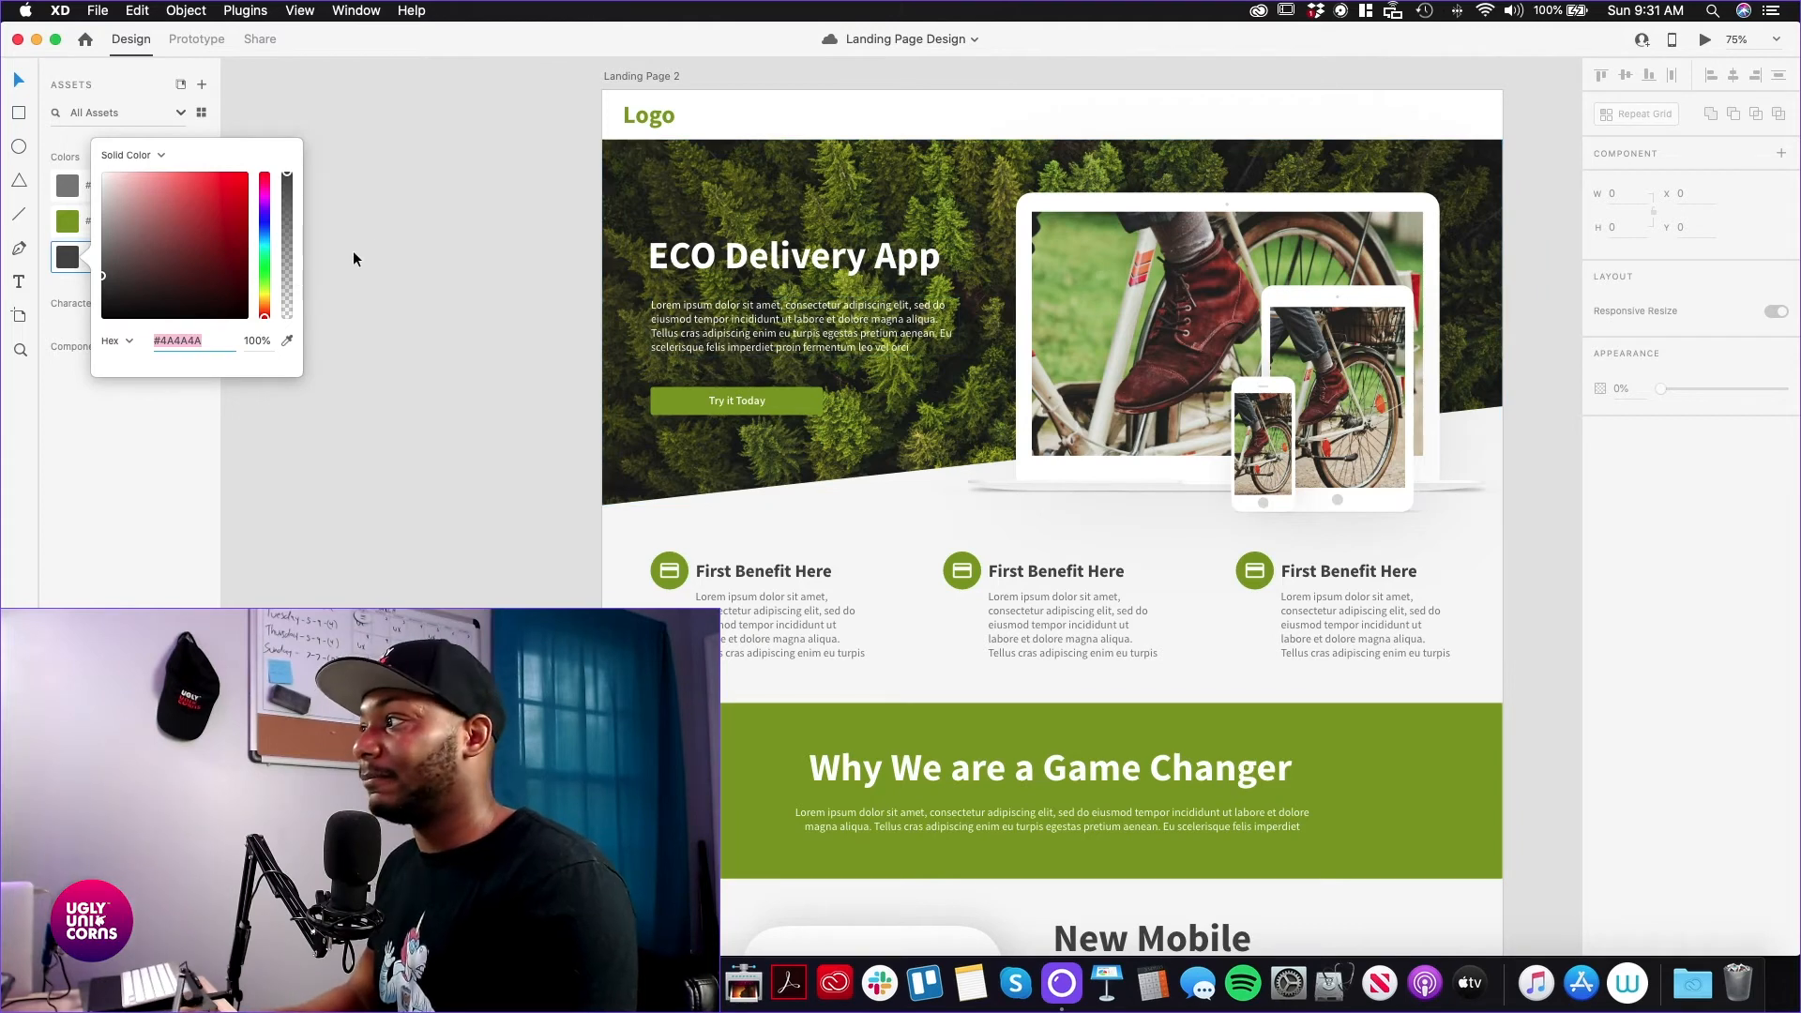
left_click(288, 342)
left_click(751, 195)
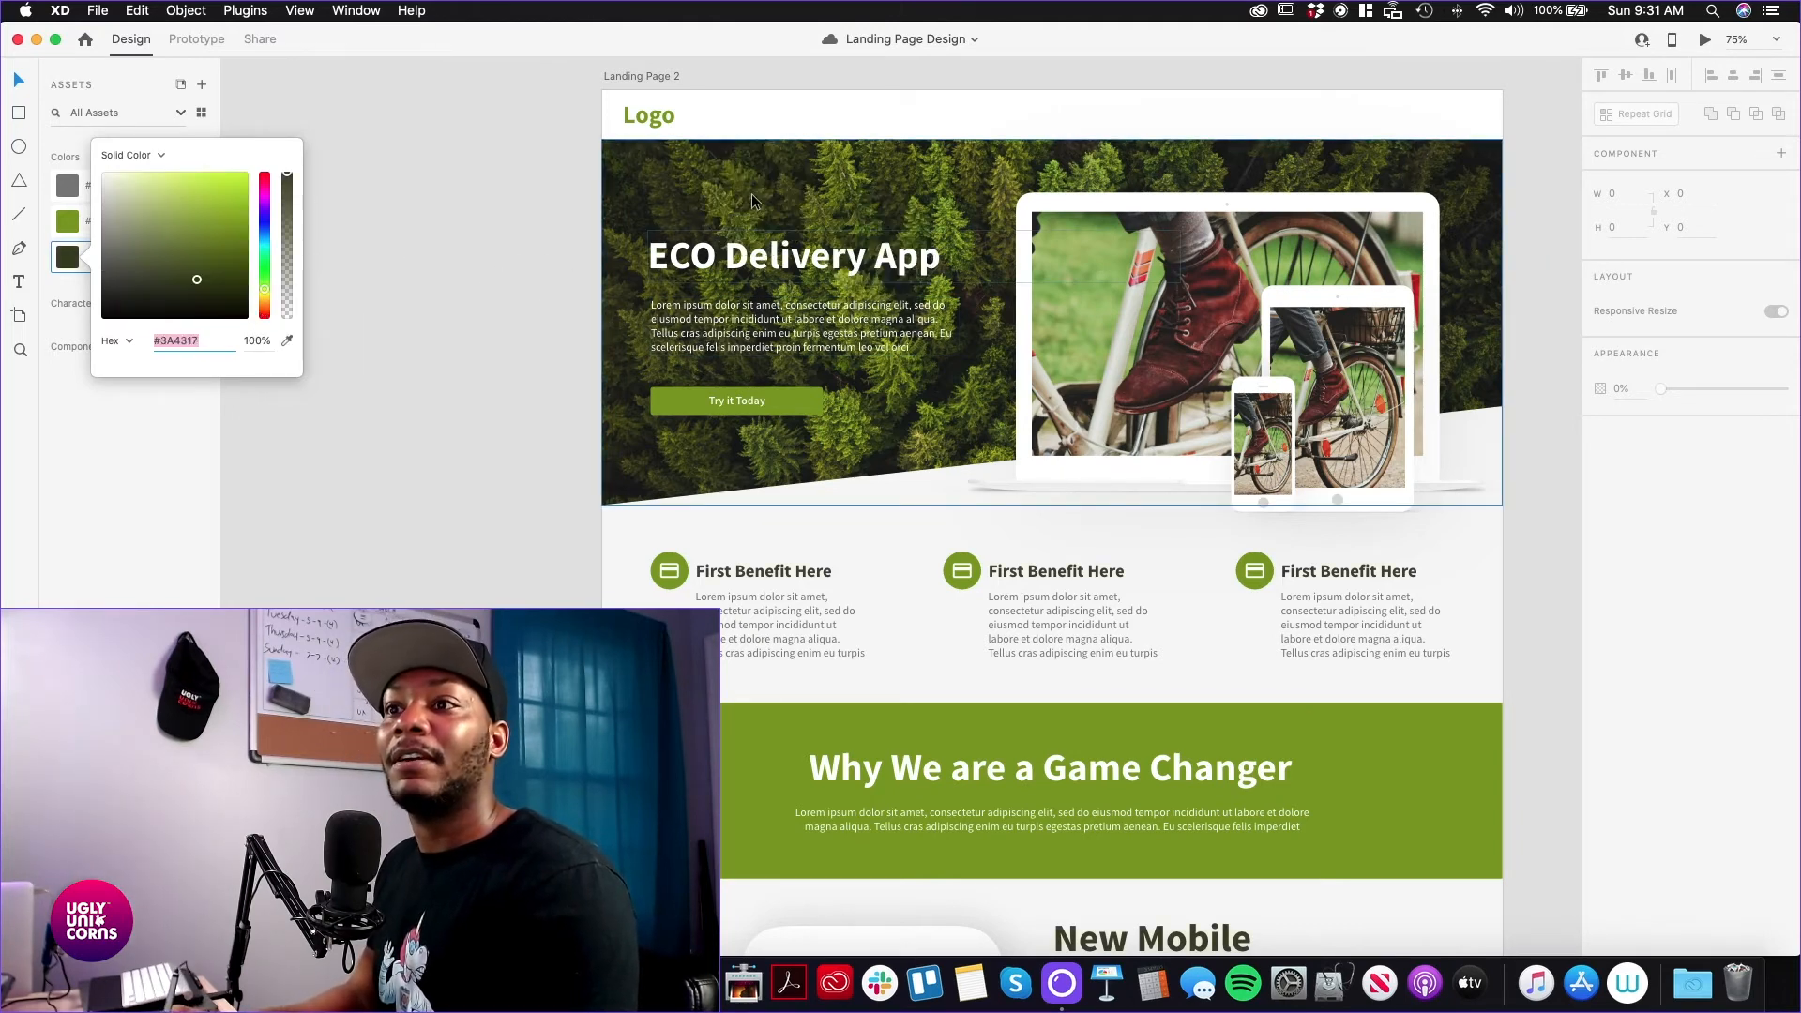
left_click(288, 343)
left_click(929, 206)
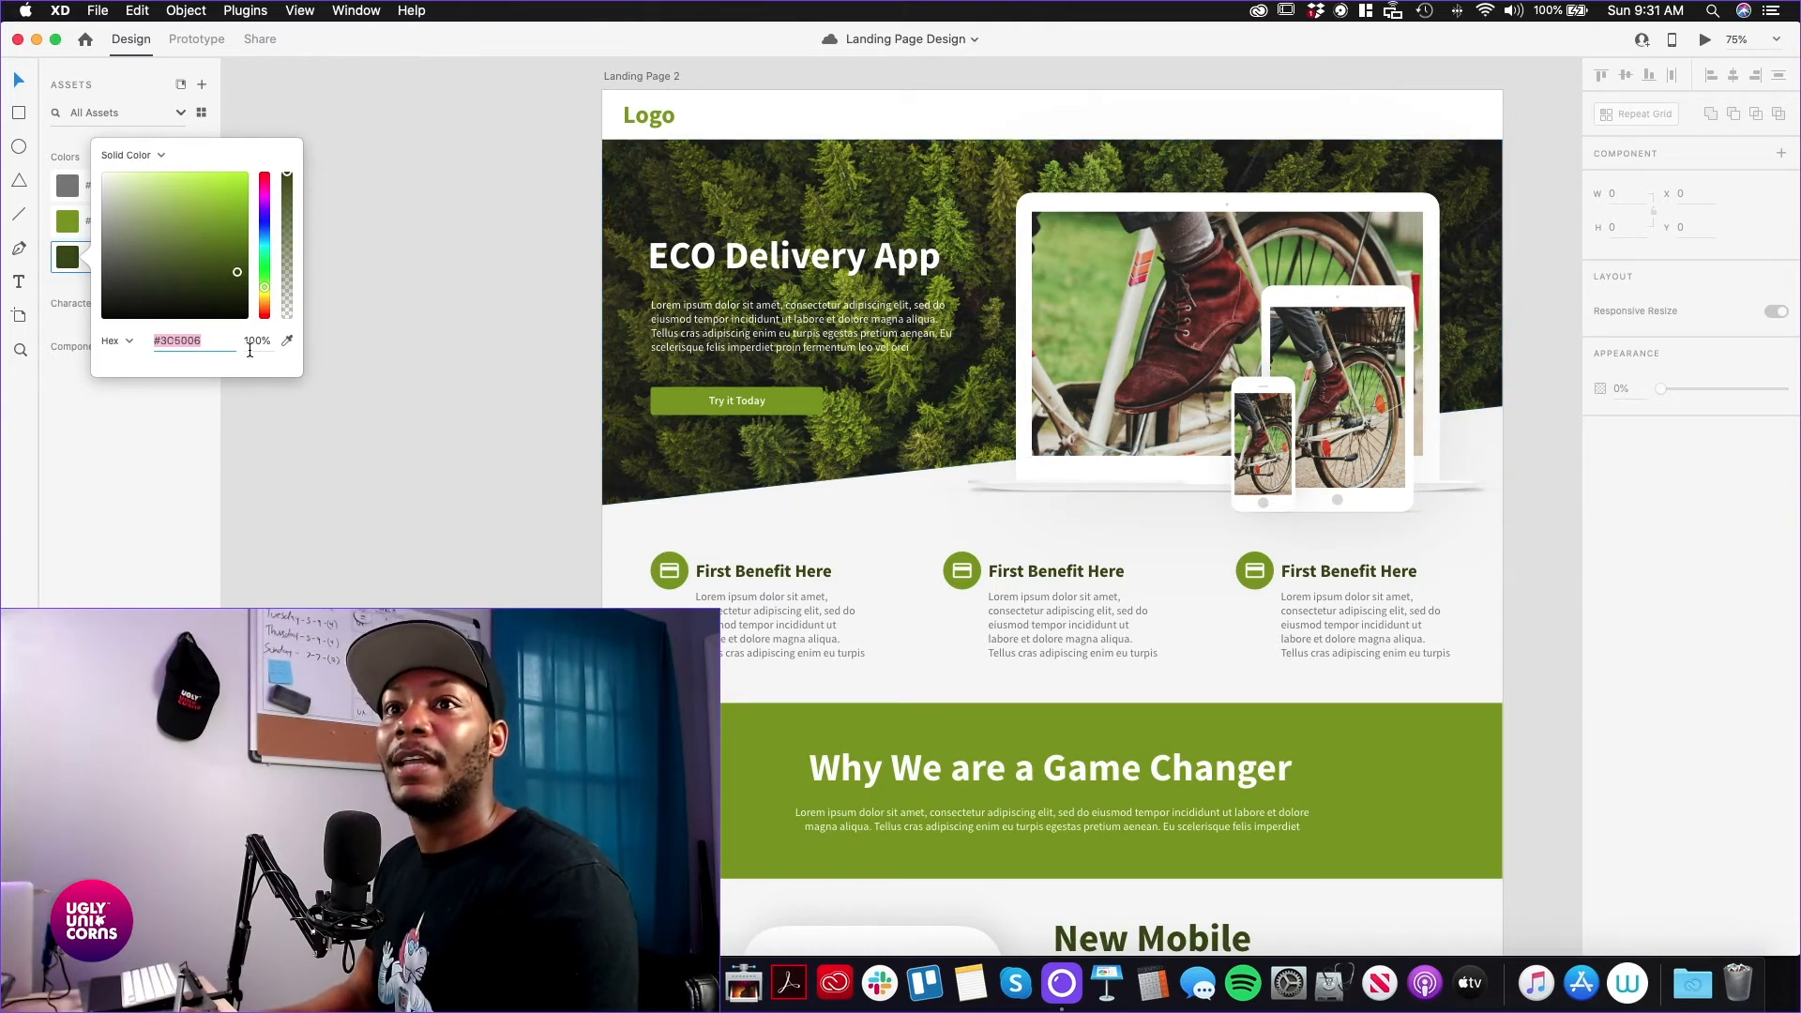
left_click(408, 281)
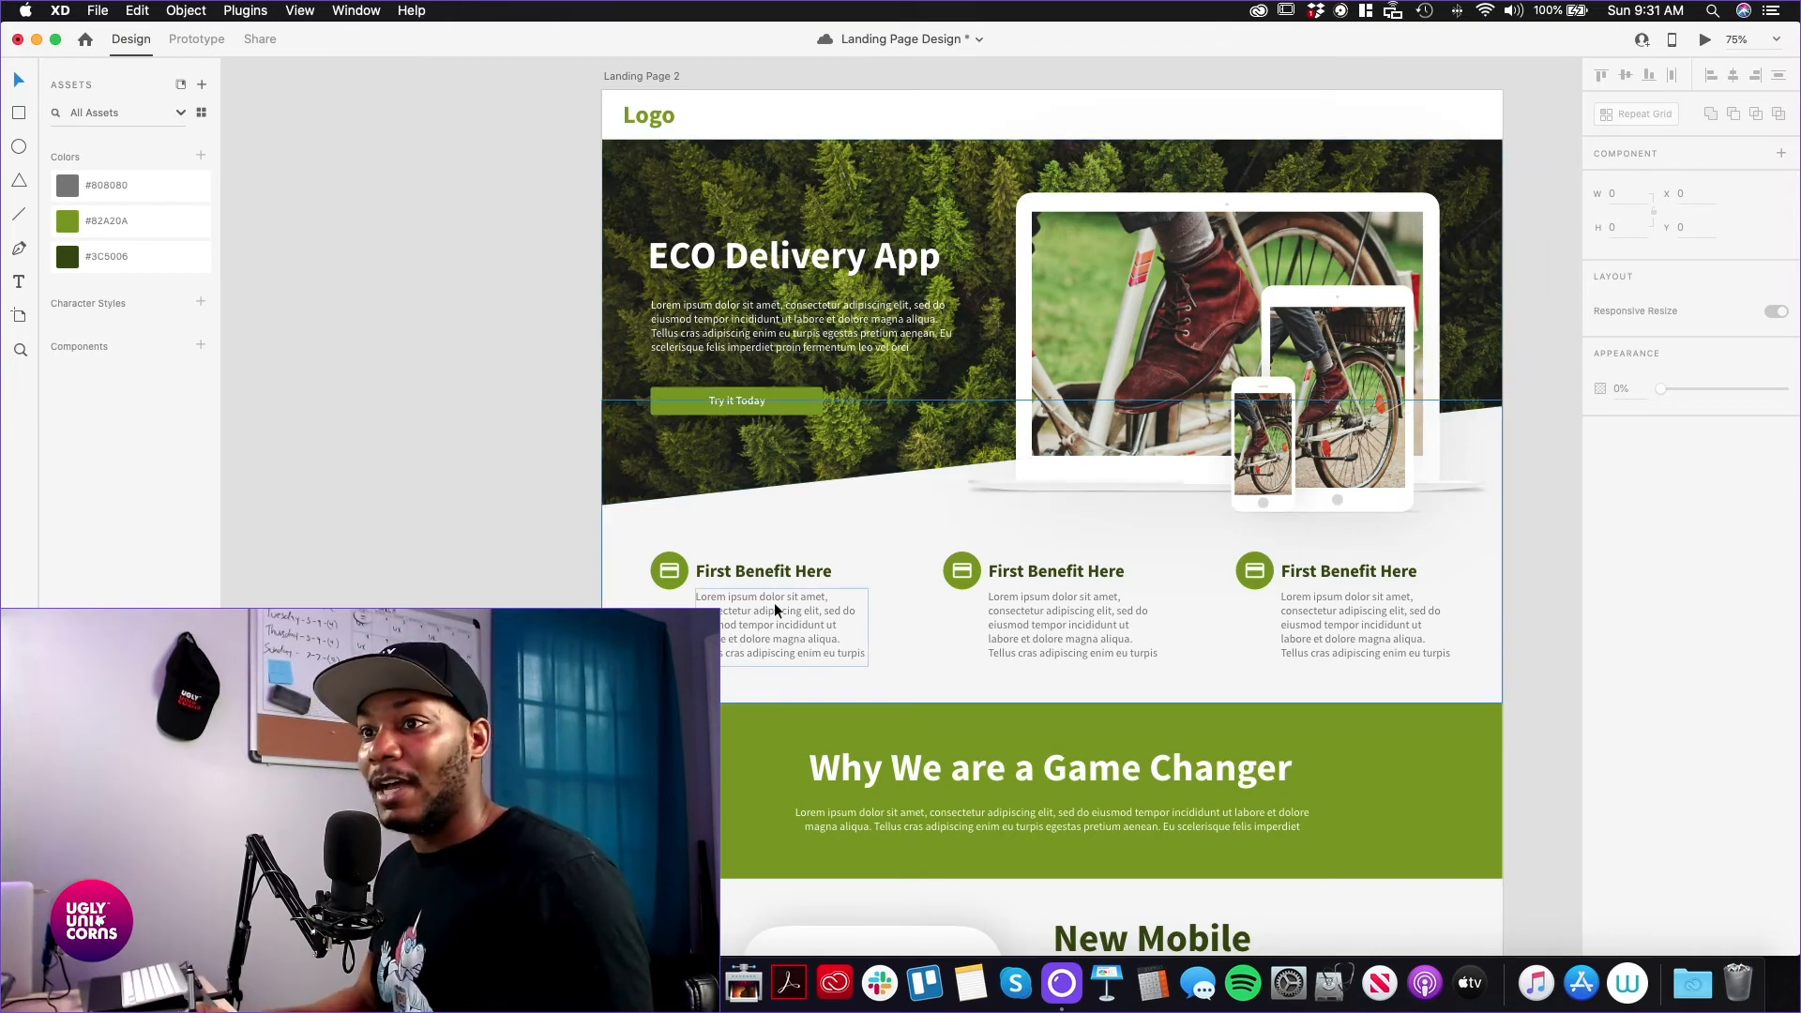
key("super+s")
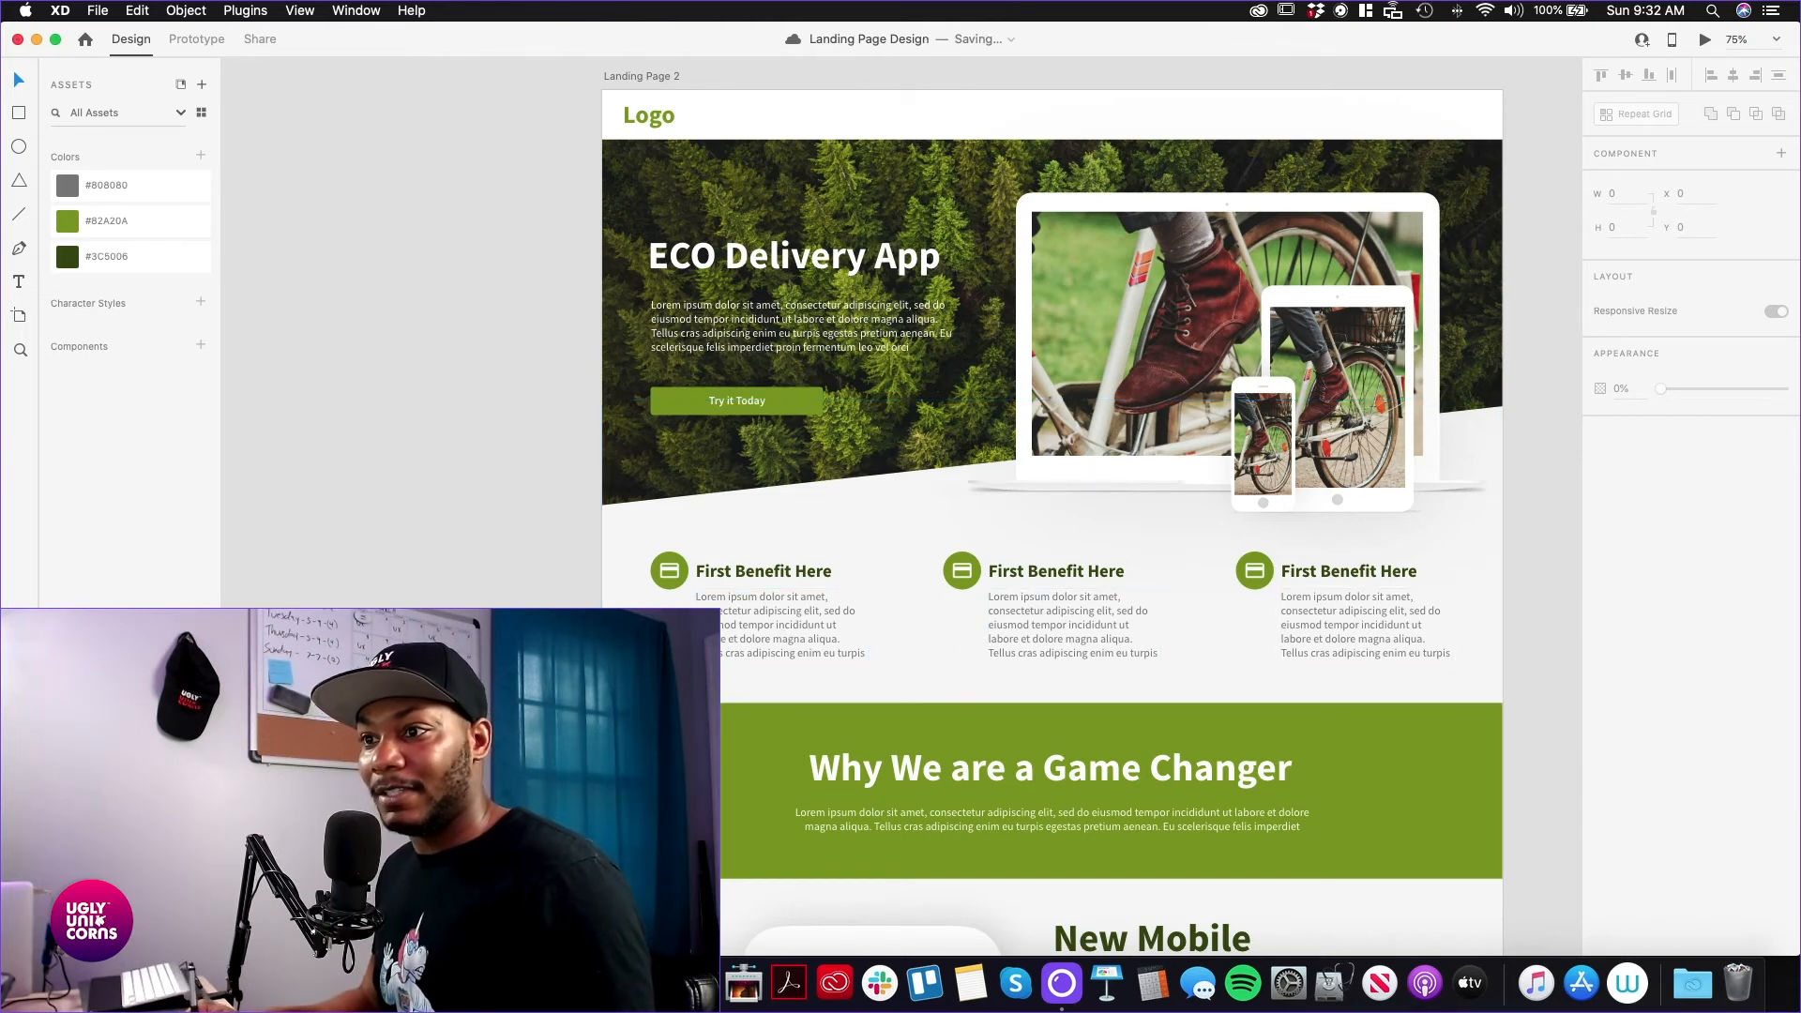
Examine the dark green headings from the benefits through the feature sections down to the footer
scroll(470, 507, "down", 8)
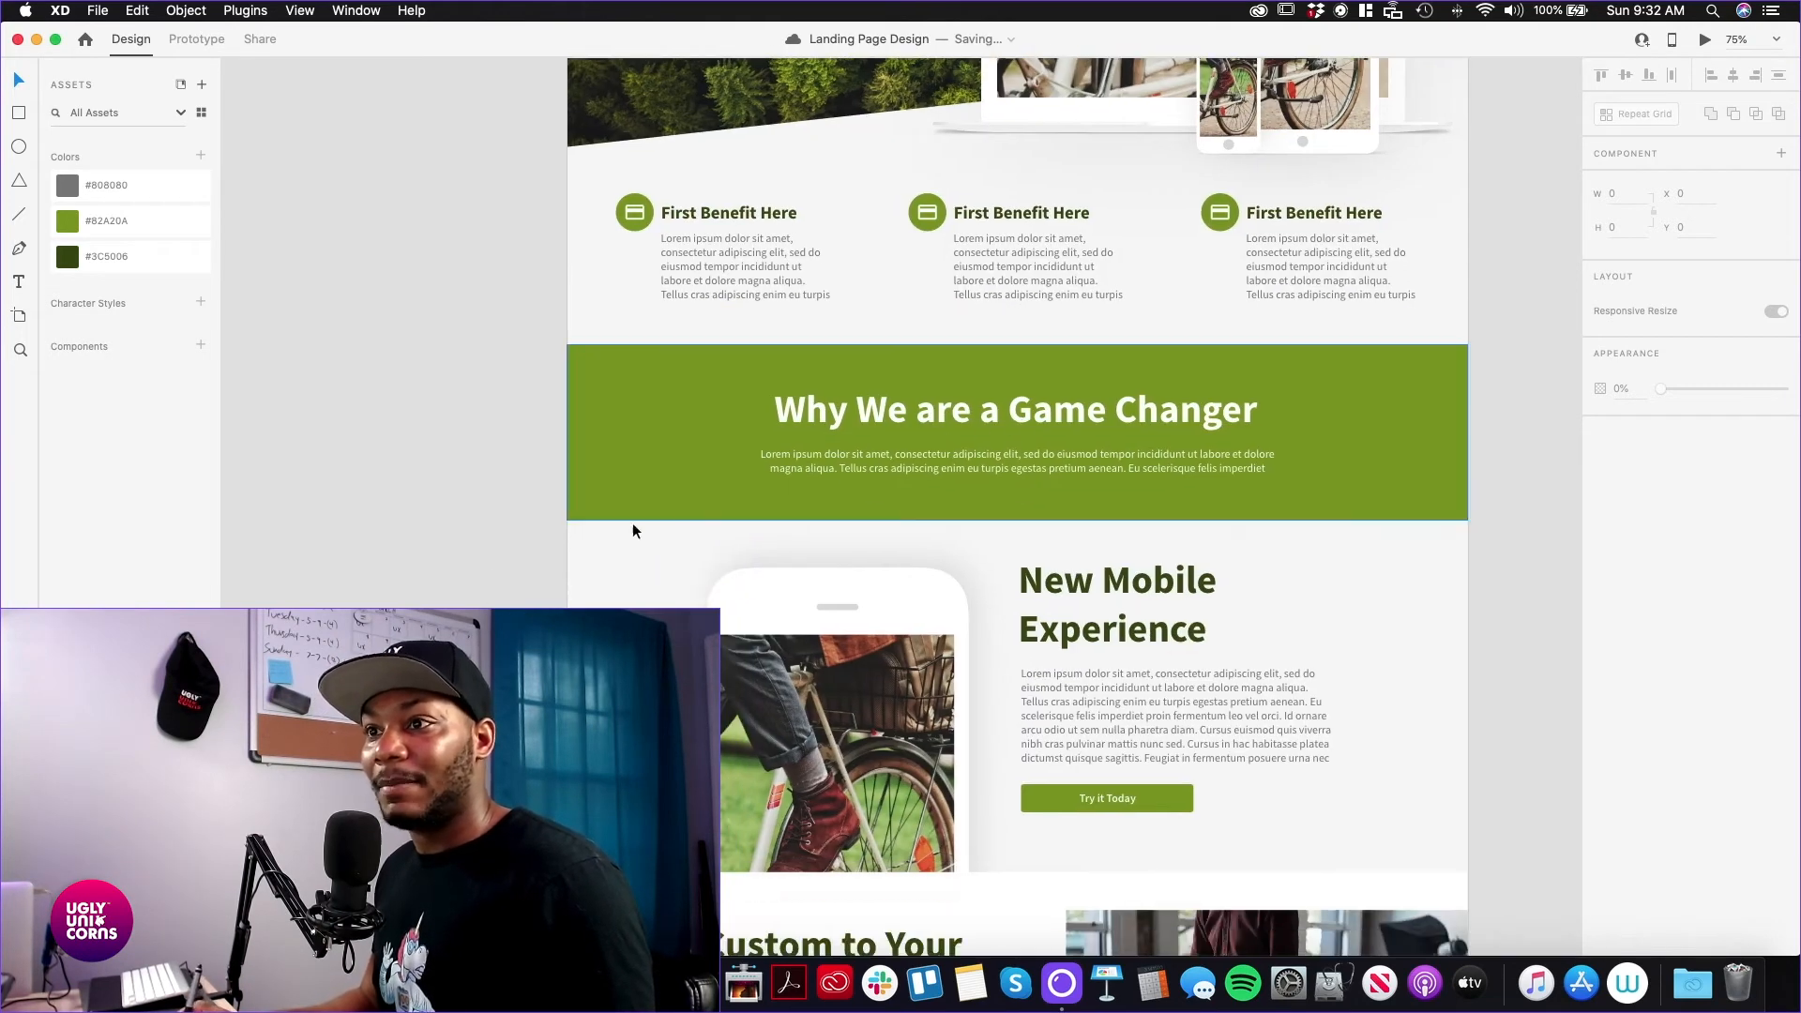
scroll(544, 559, "down", 7)
scroll(551, 559, "down", 8)
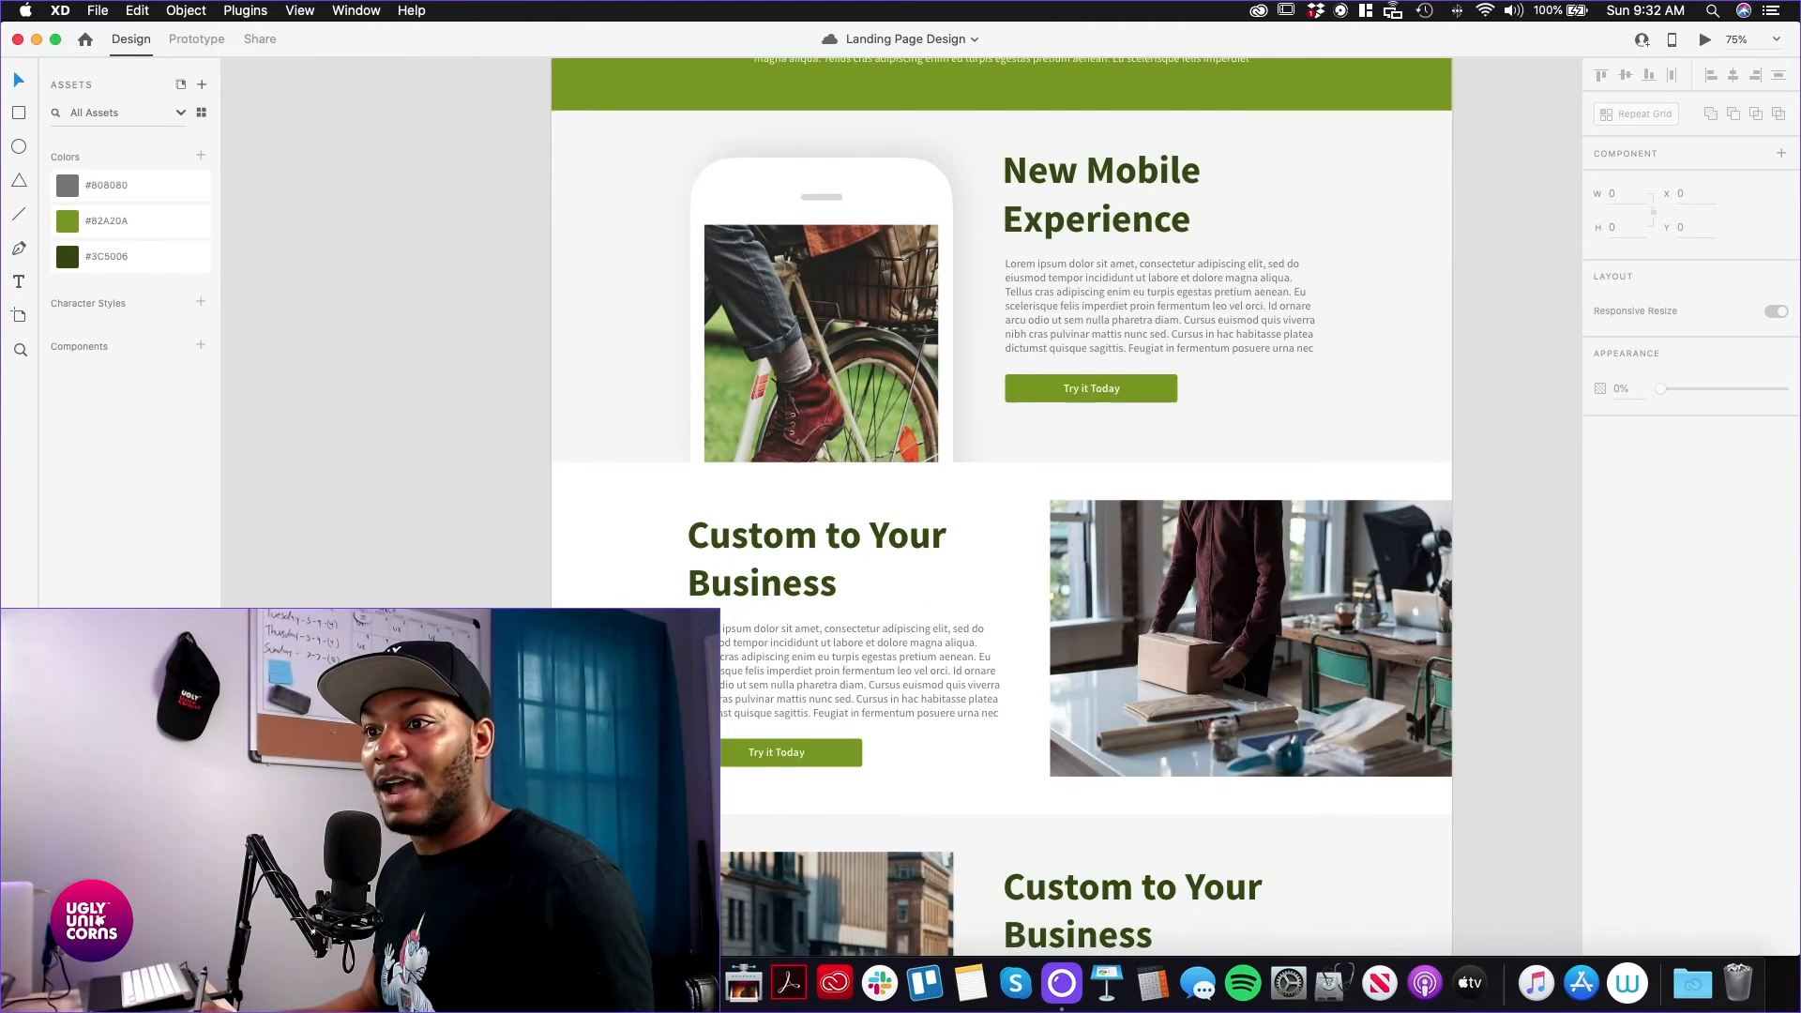
scroll(526, 515, "down", 13)
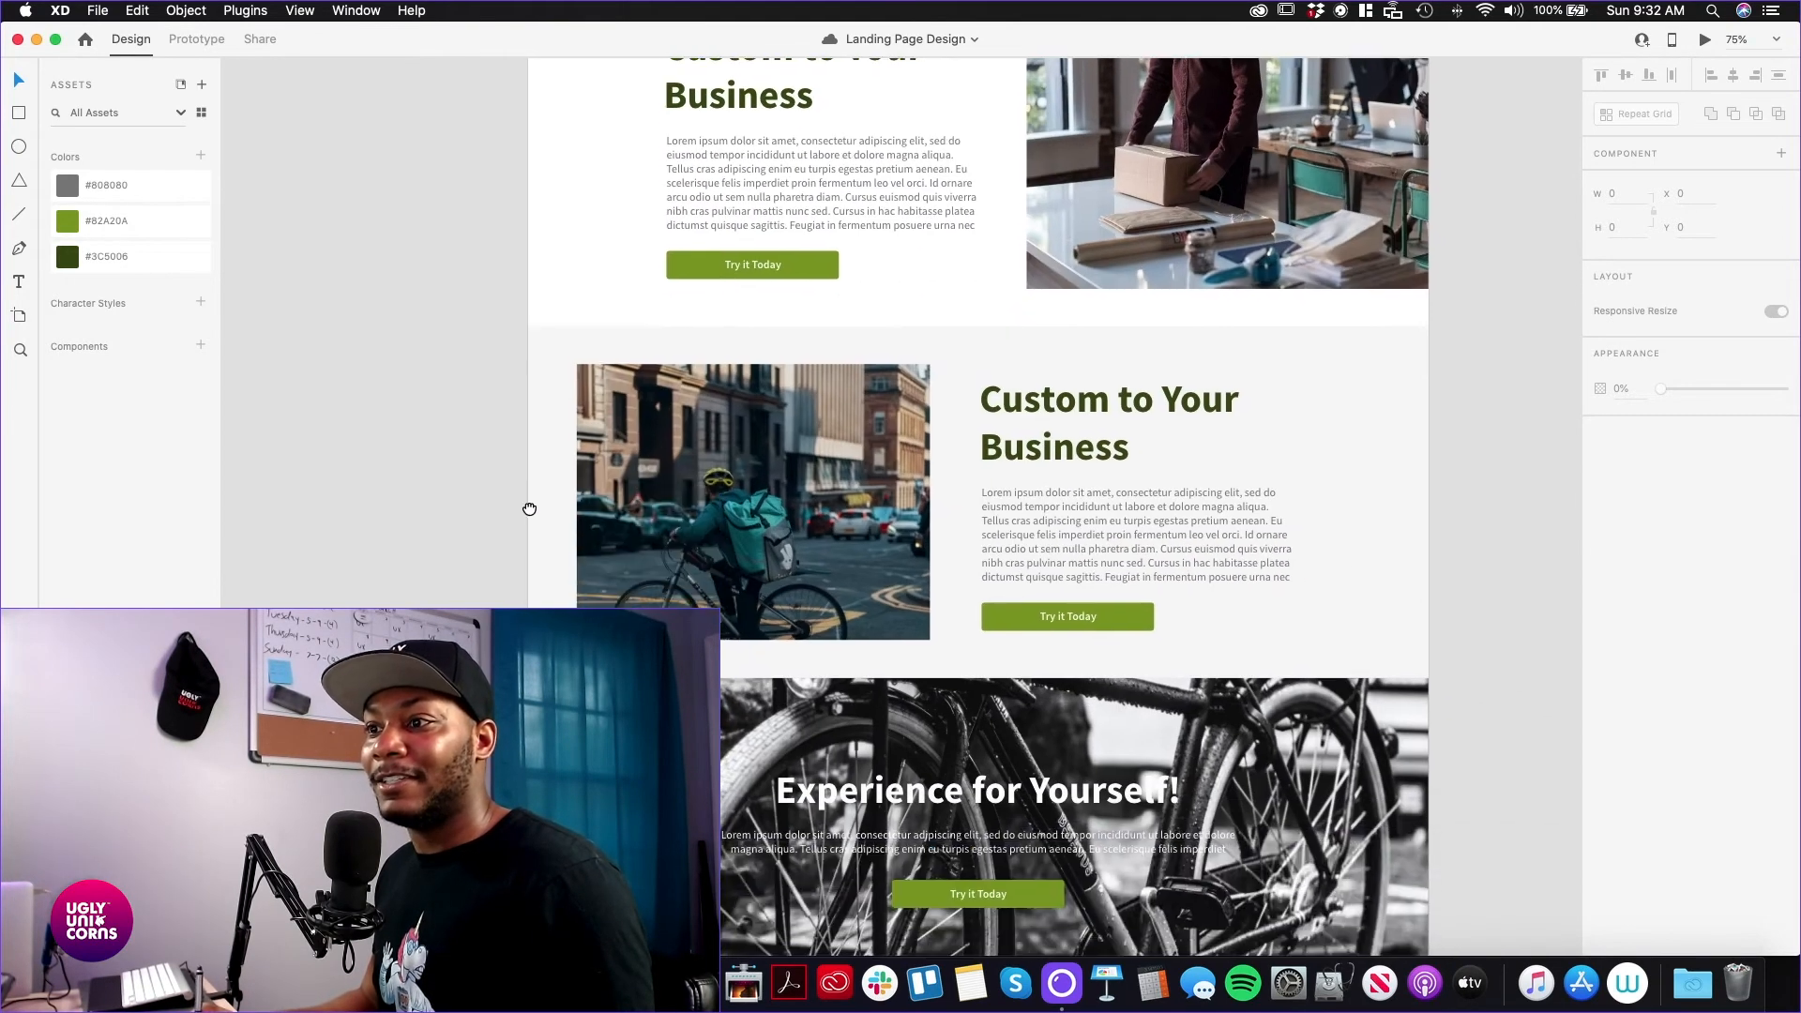
scroll(515, 531, "up", 4)
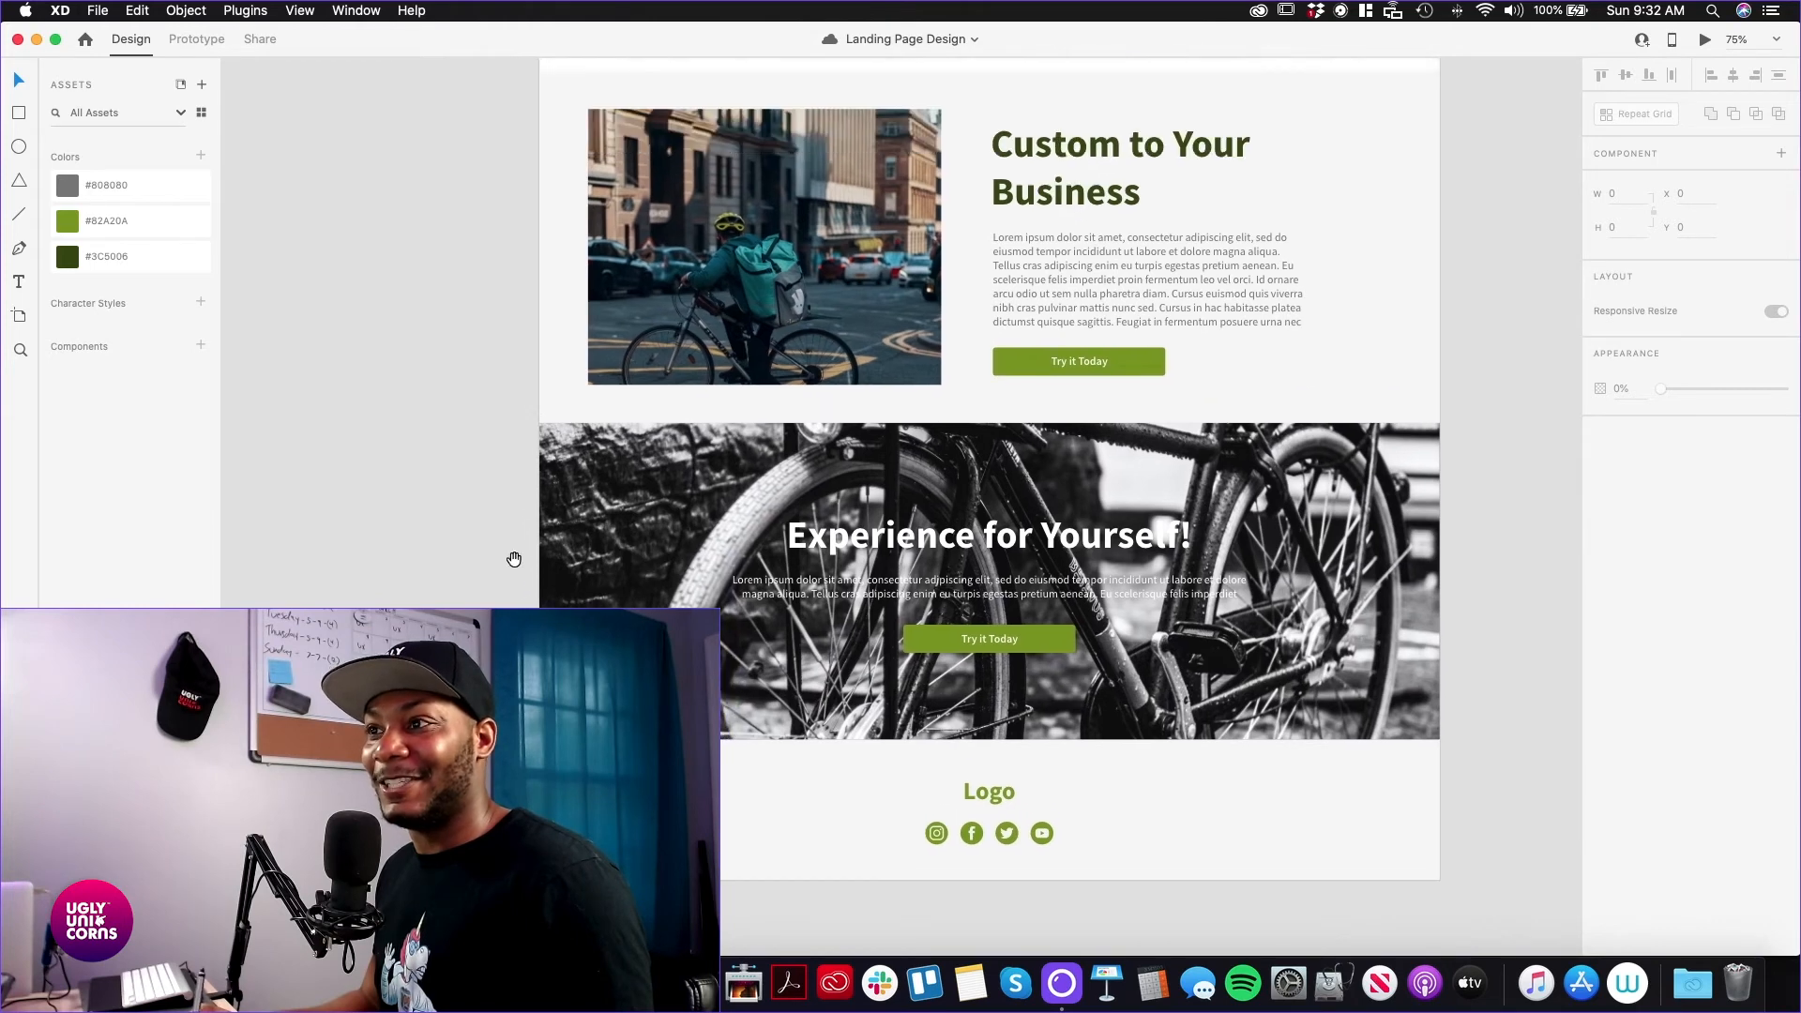
scroll(503, 545, "down", 1)
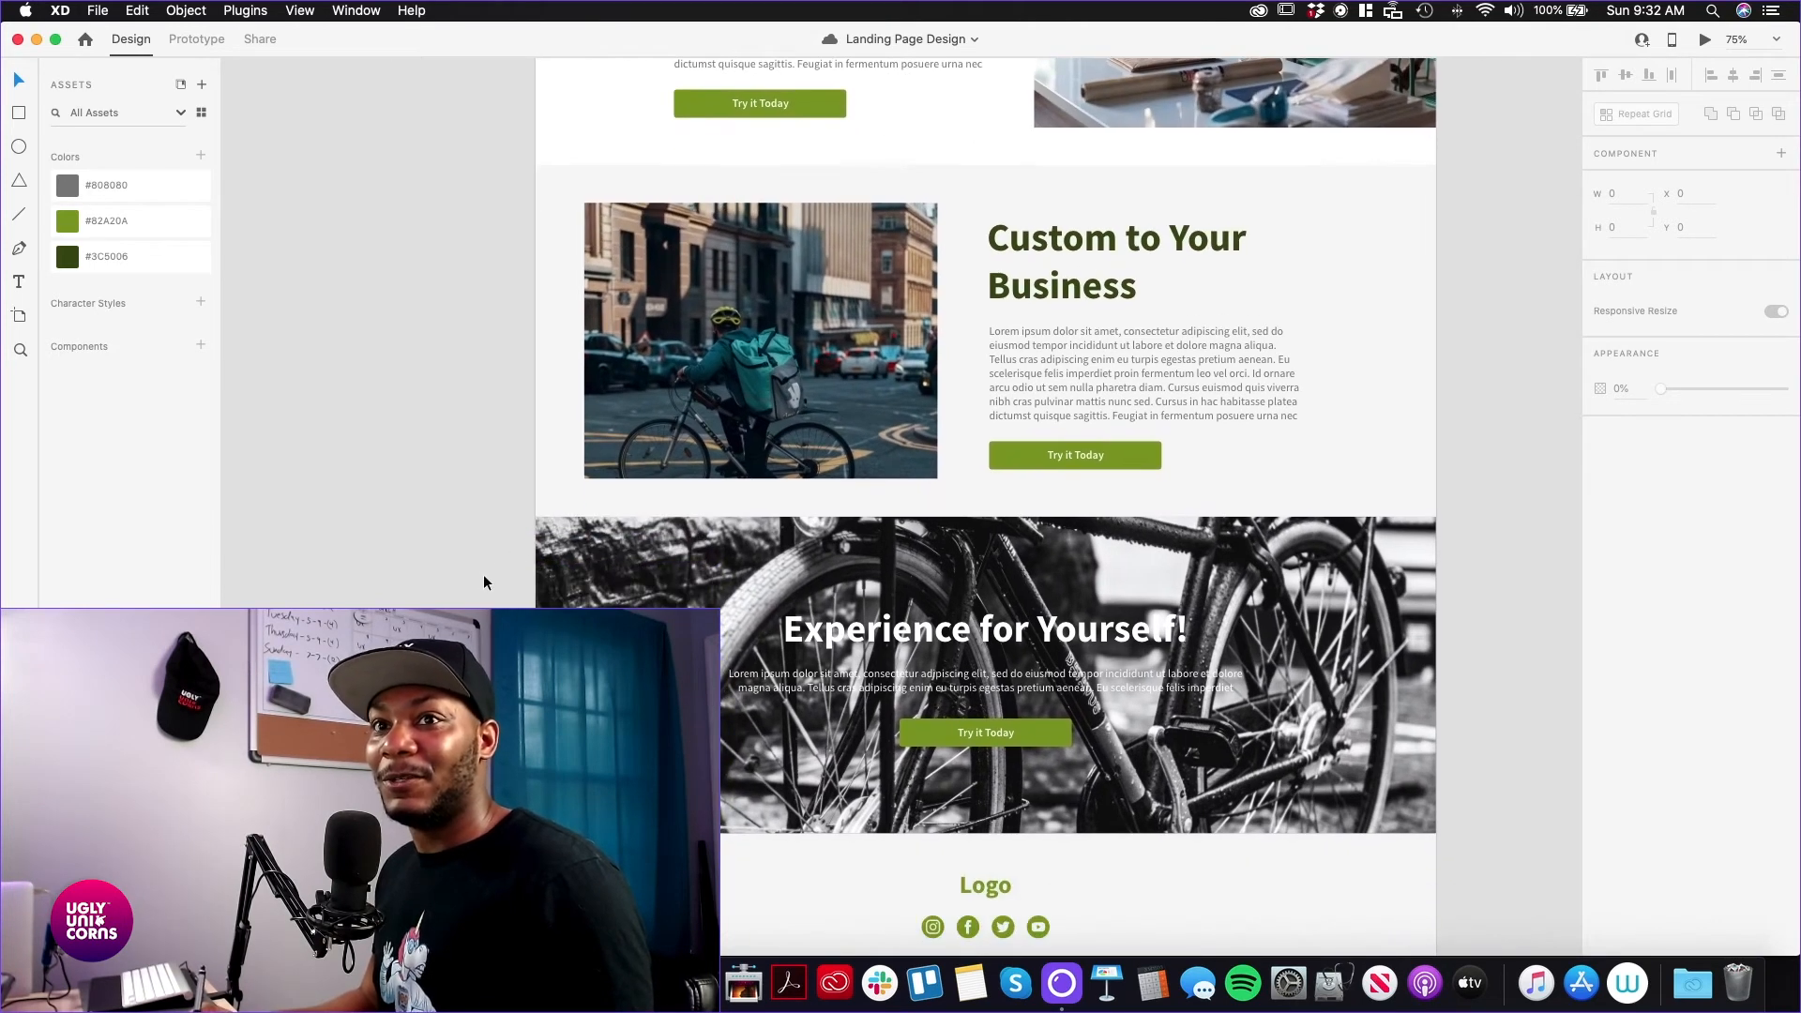
Fill the rectangle behind the bicycle photo in the Experience for Yourself! section with the saved dark green #3C5006
left_click(642, 592)
key("super+y")
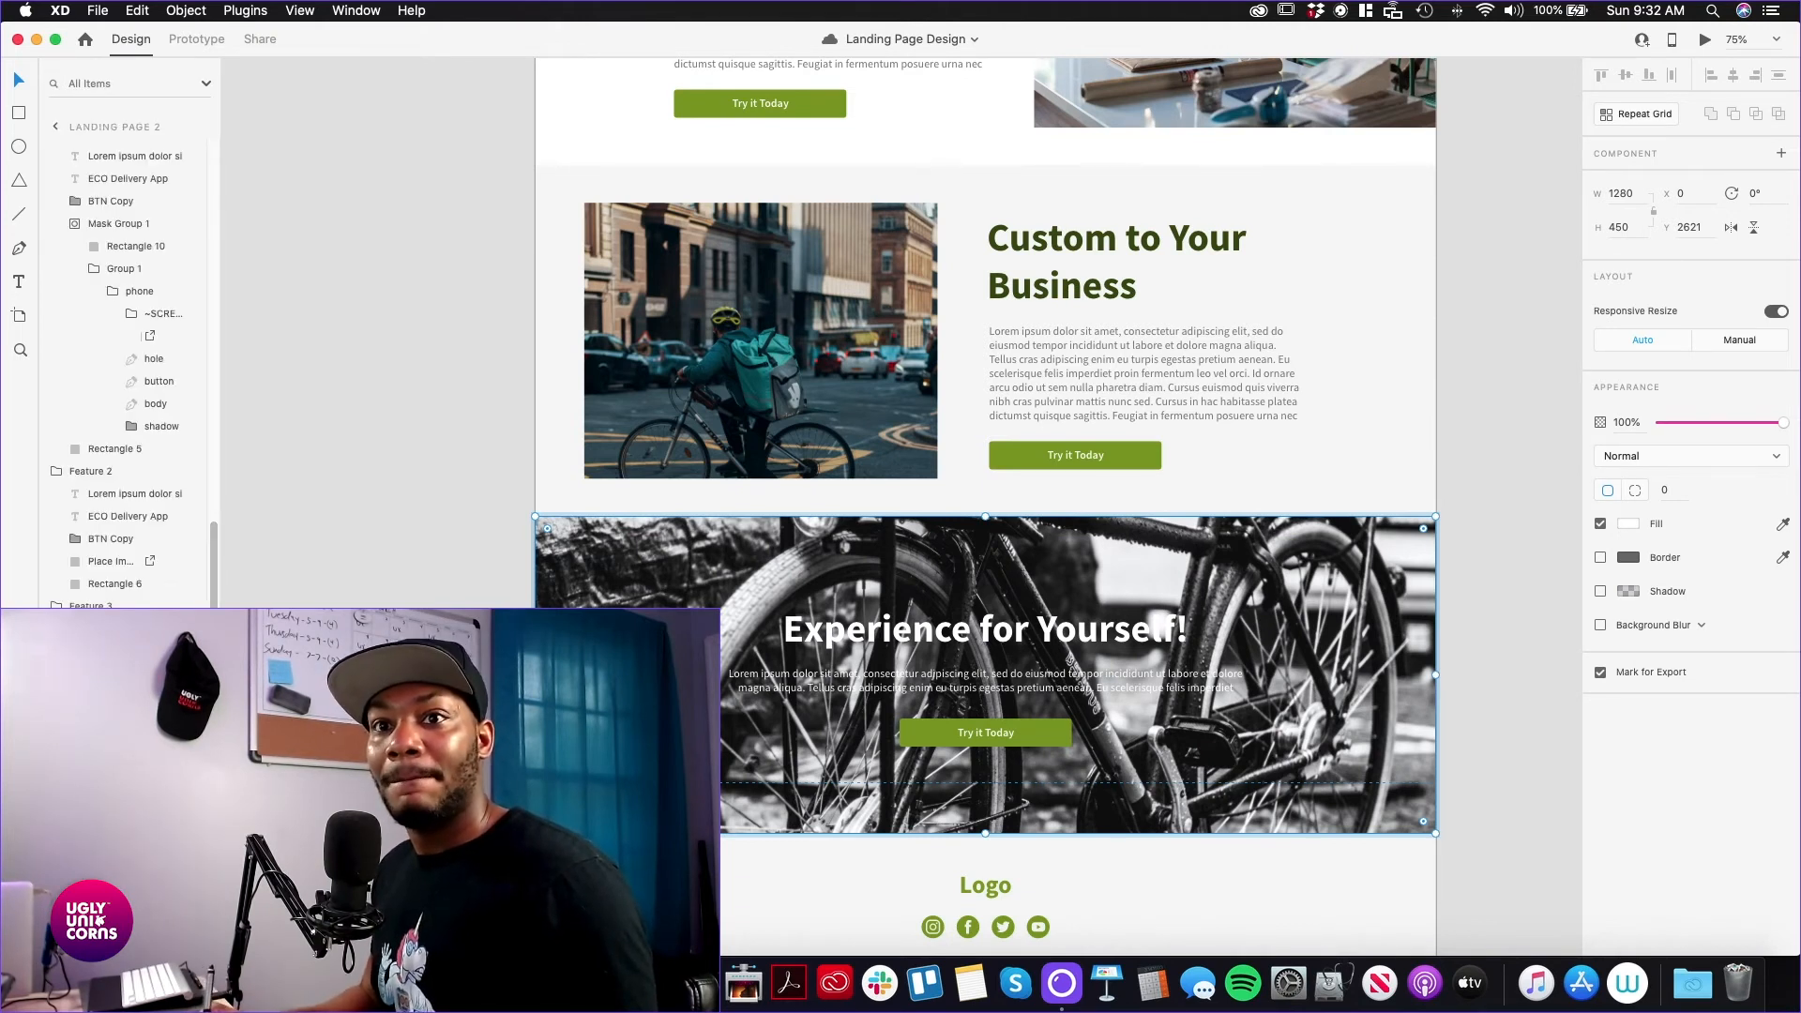
left_click(1506, 623)
left_click(1313, 637)
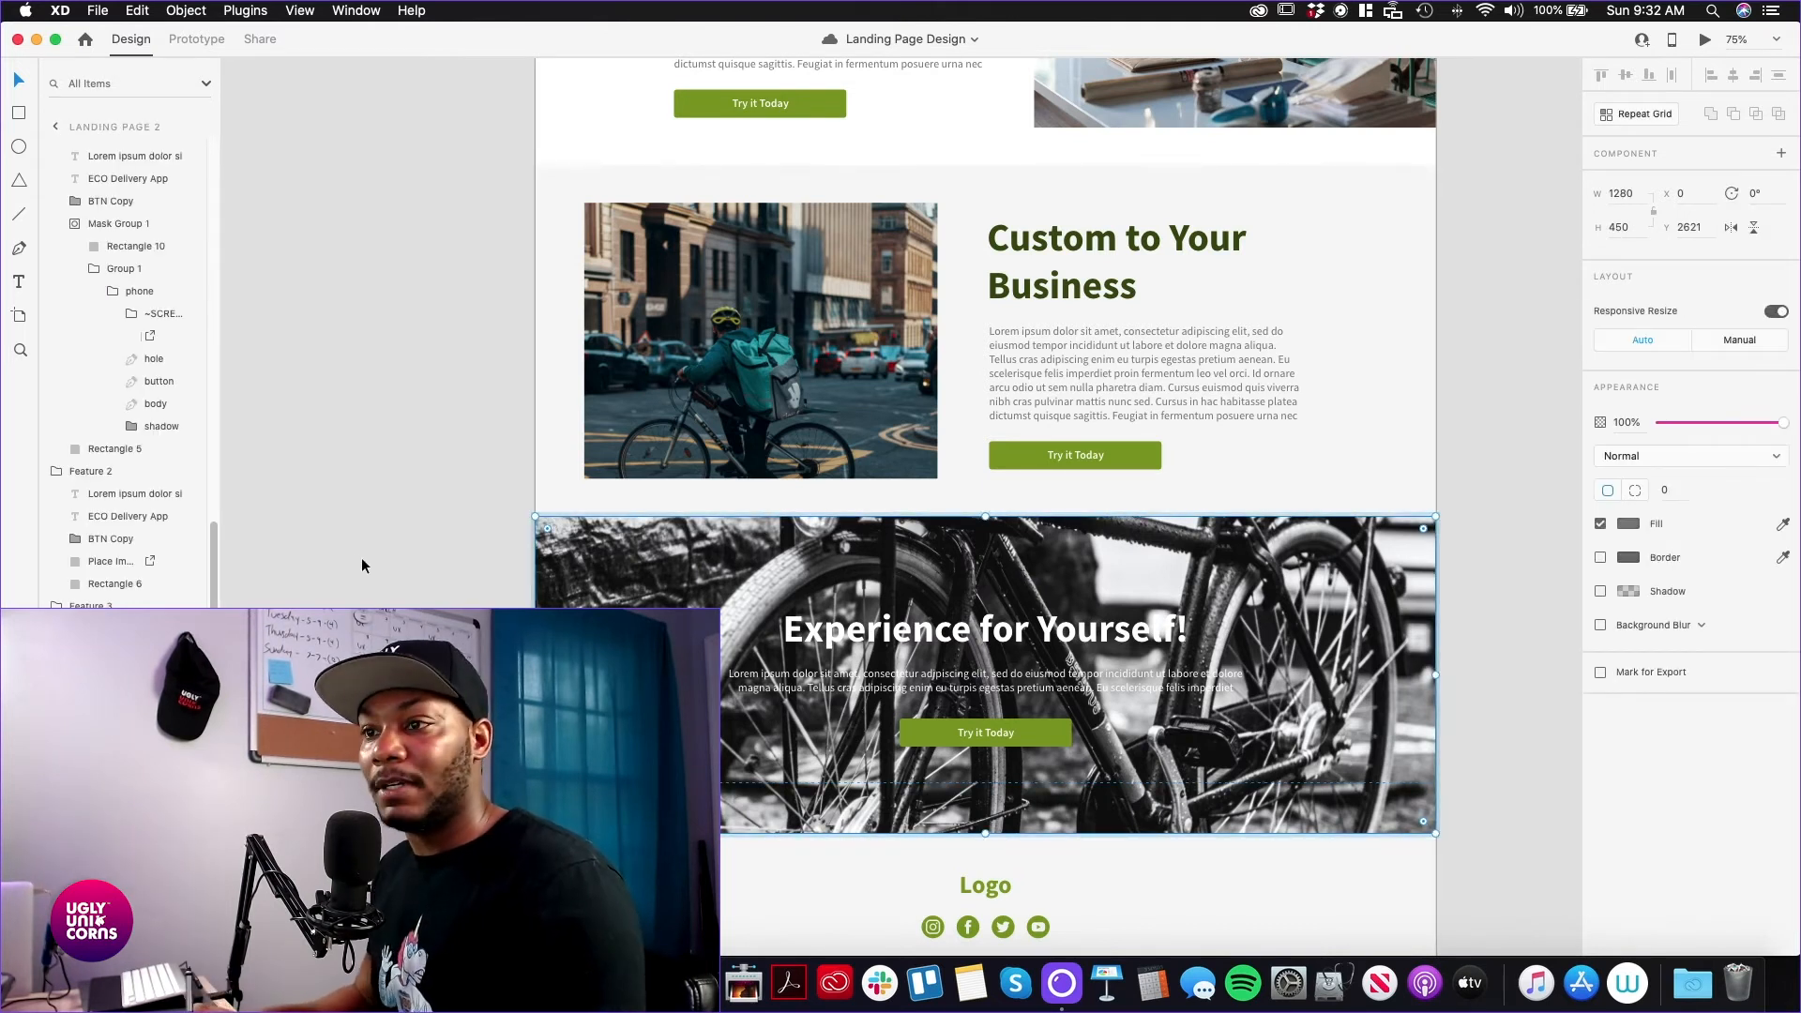
left_click_drag(211, 565, 226, 217)
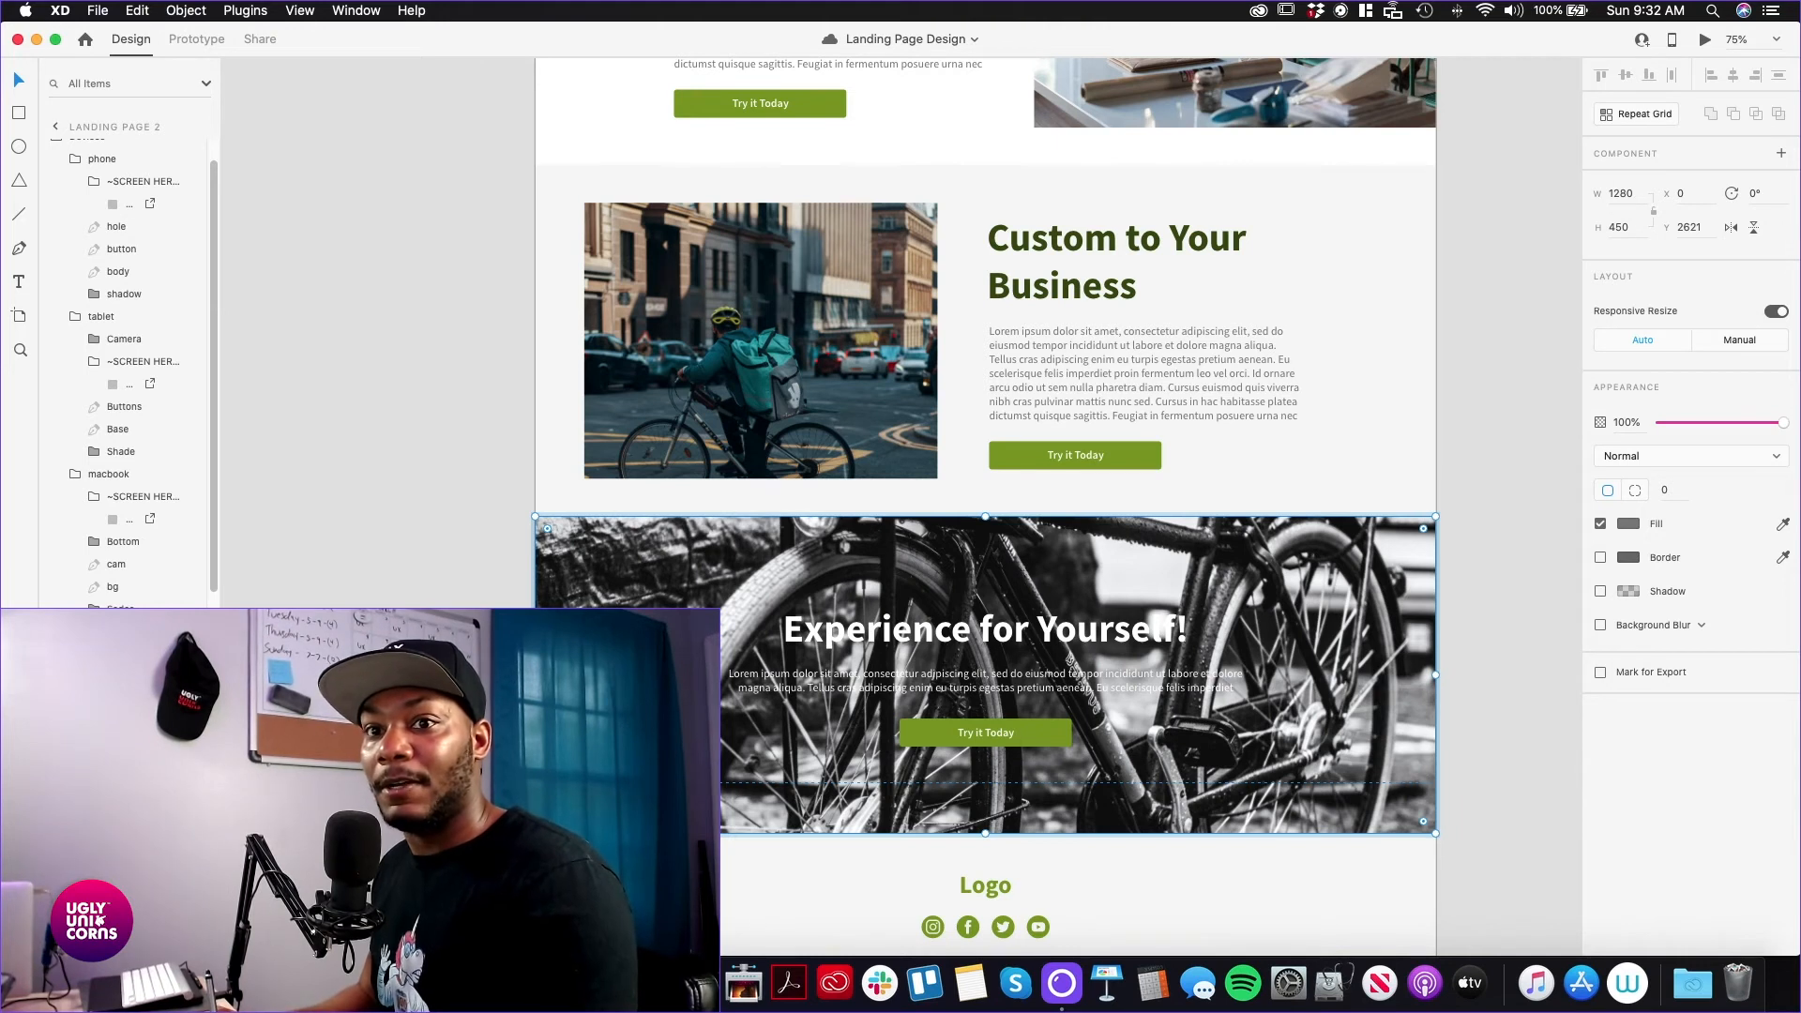
key("shift+super+y")
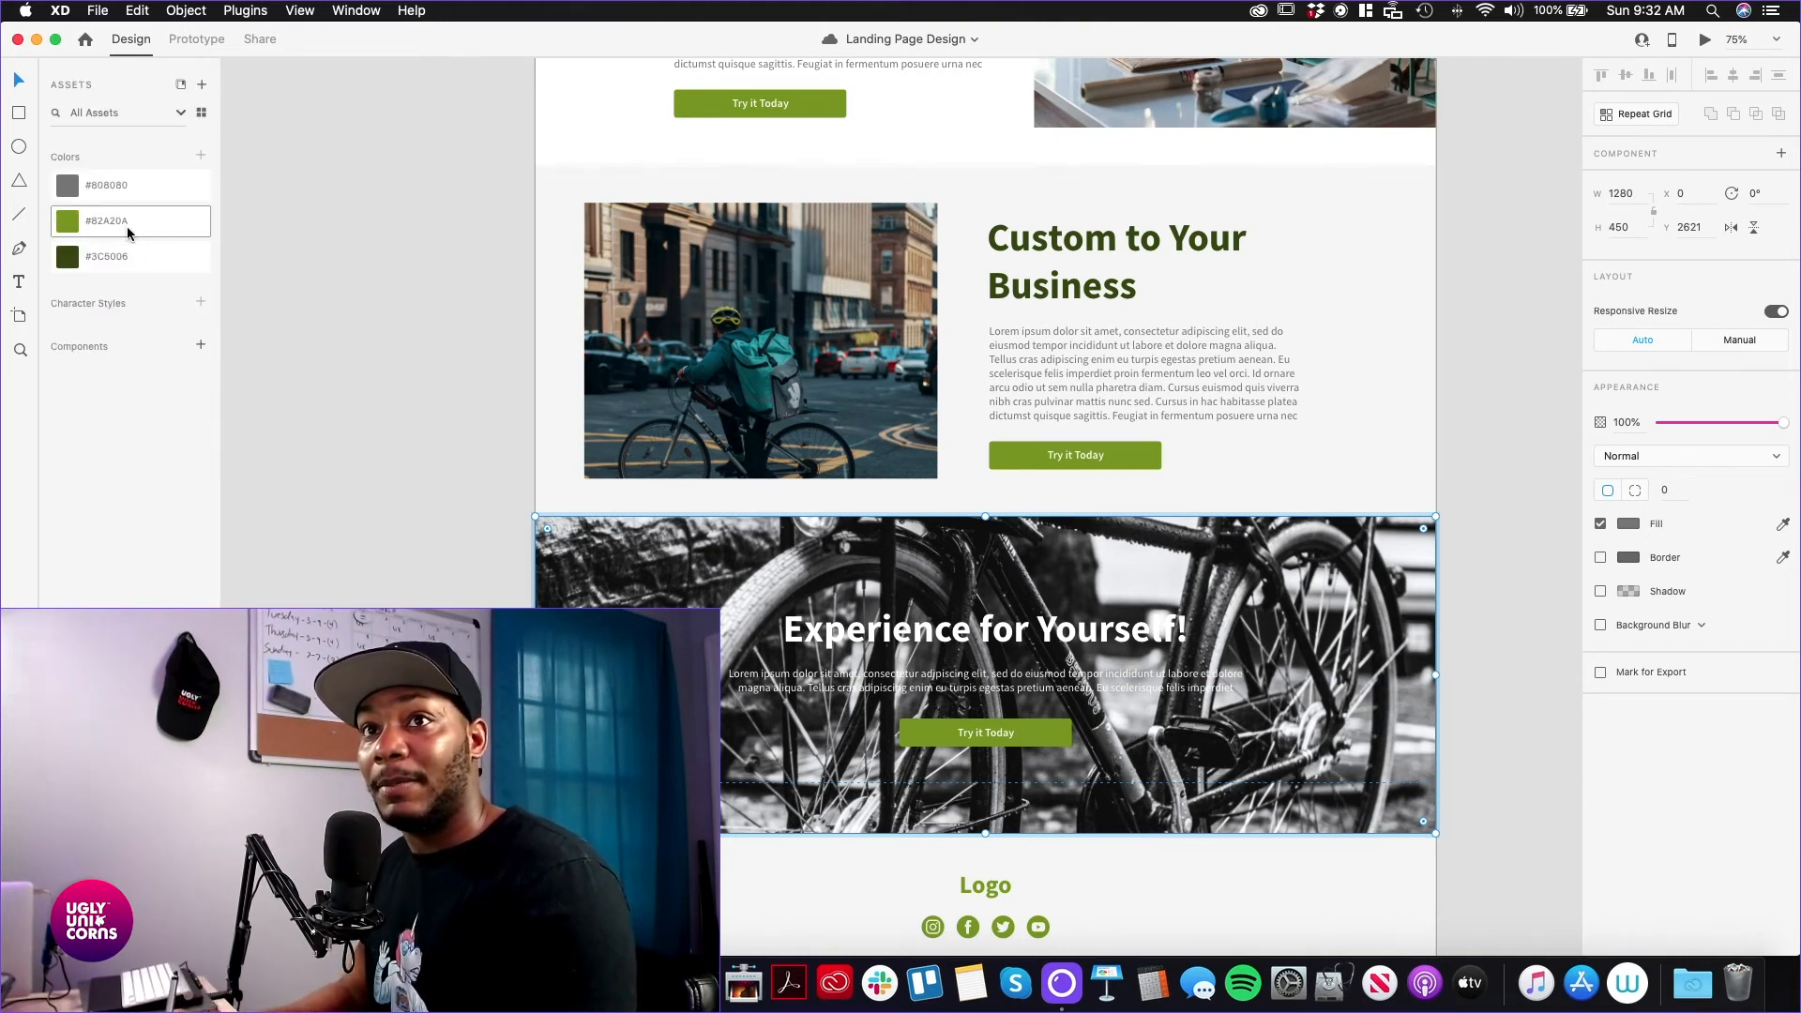
left_click(105, 266)
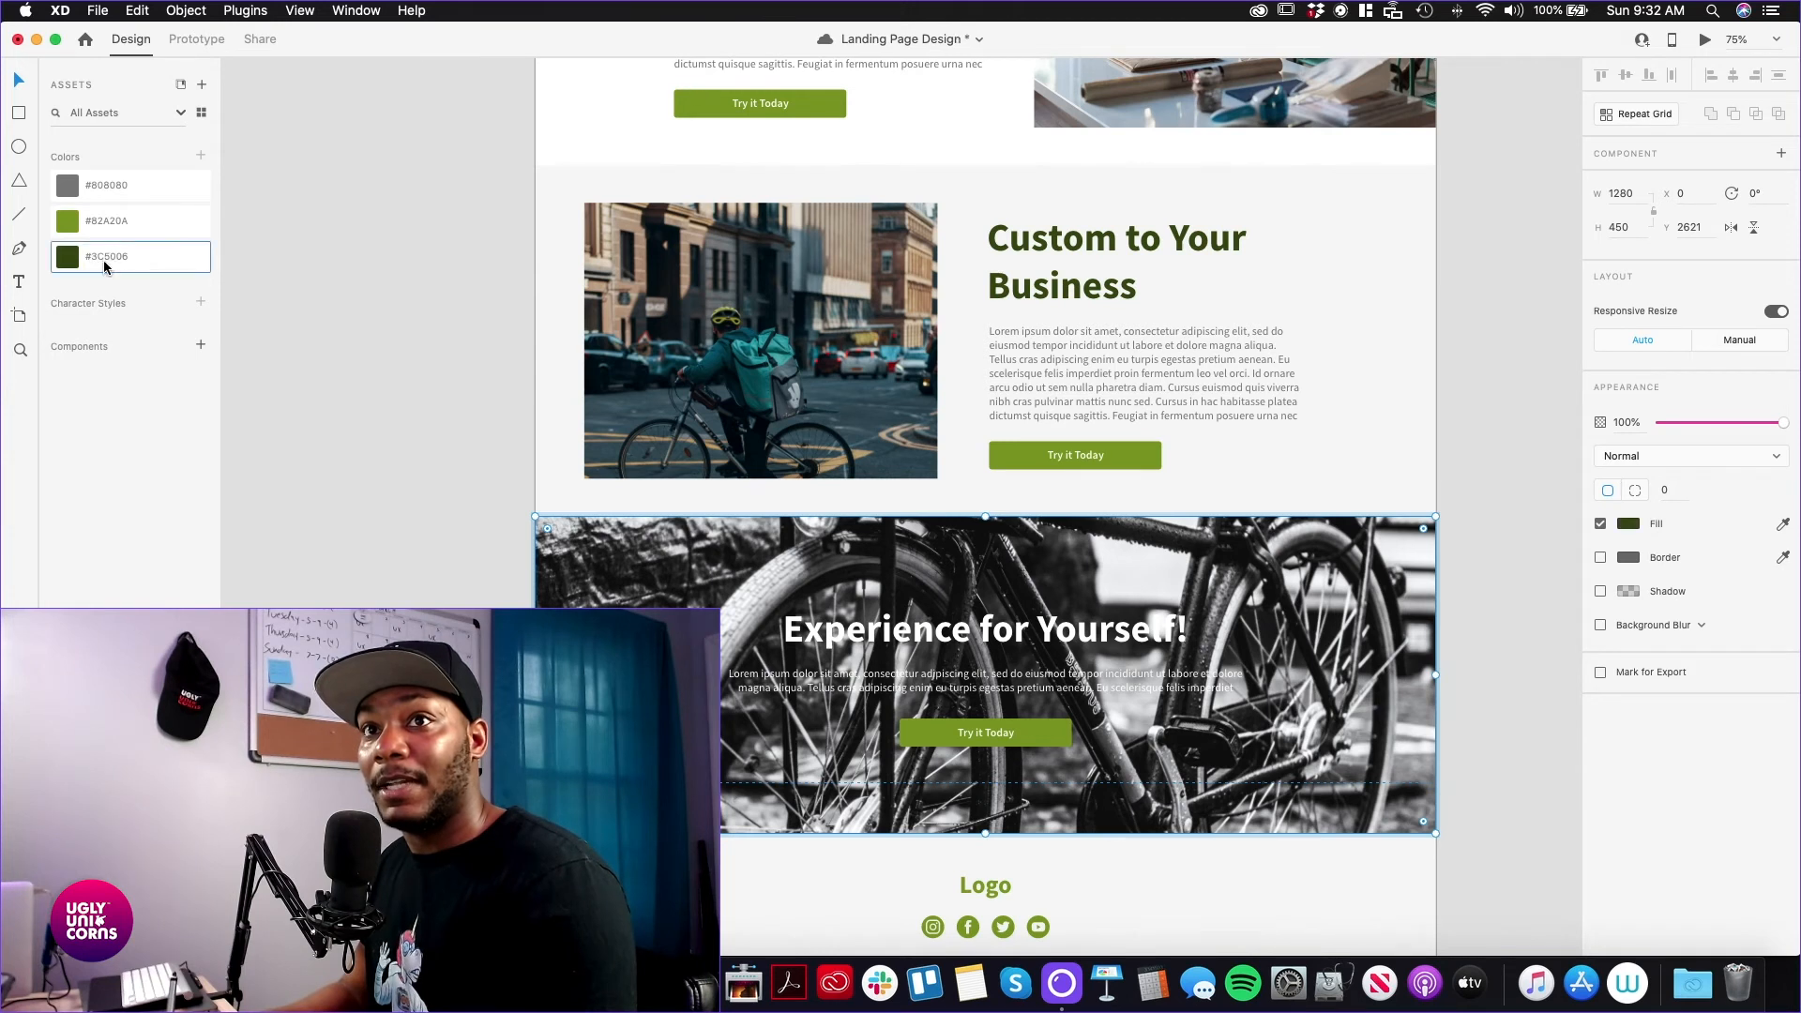
Lower the opacity of the Experience for Yourself! section's bicycle photo to 12%
left_click(322, 553)
left_click(901, 551)
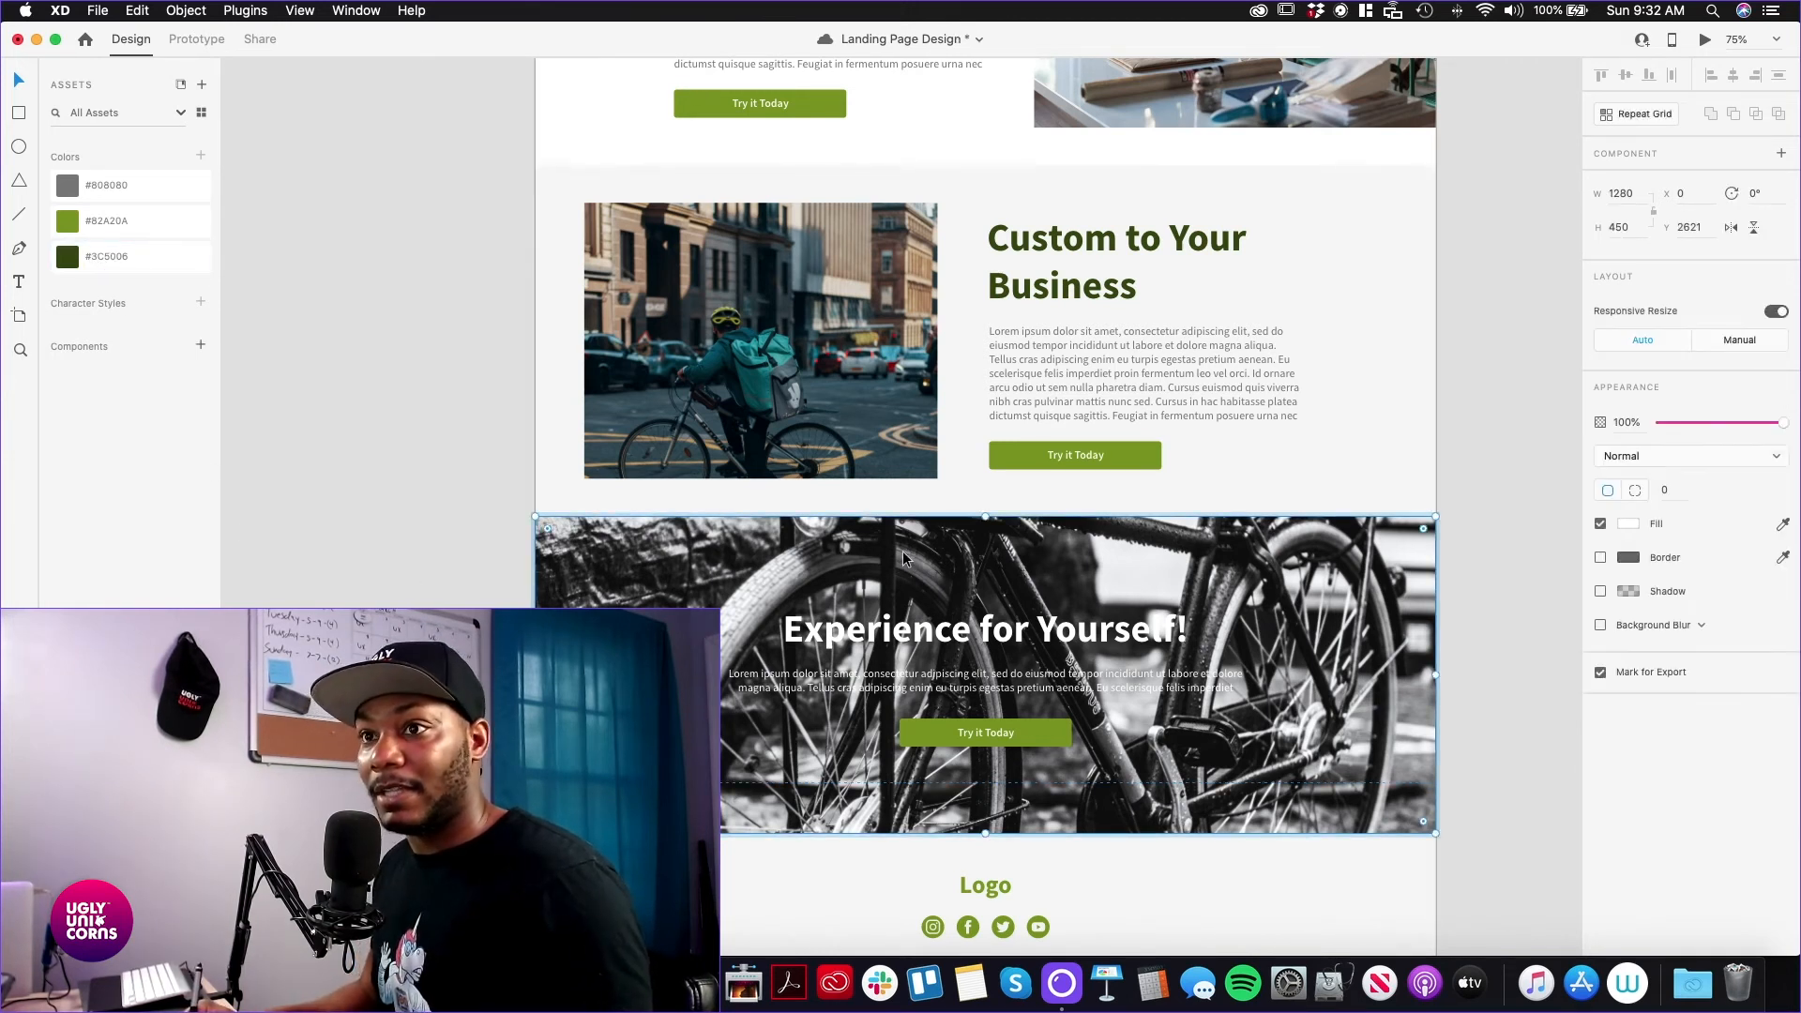
left_click_drag(1781, 422, 1672, 422)
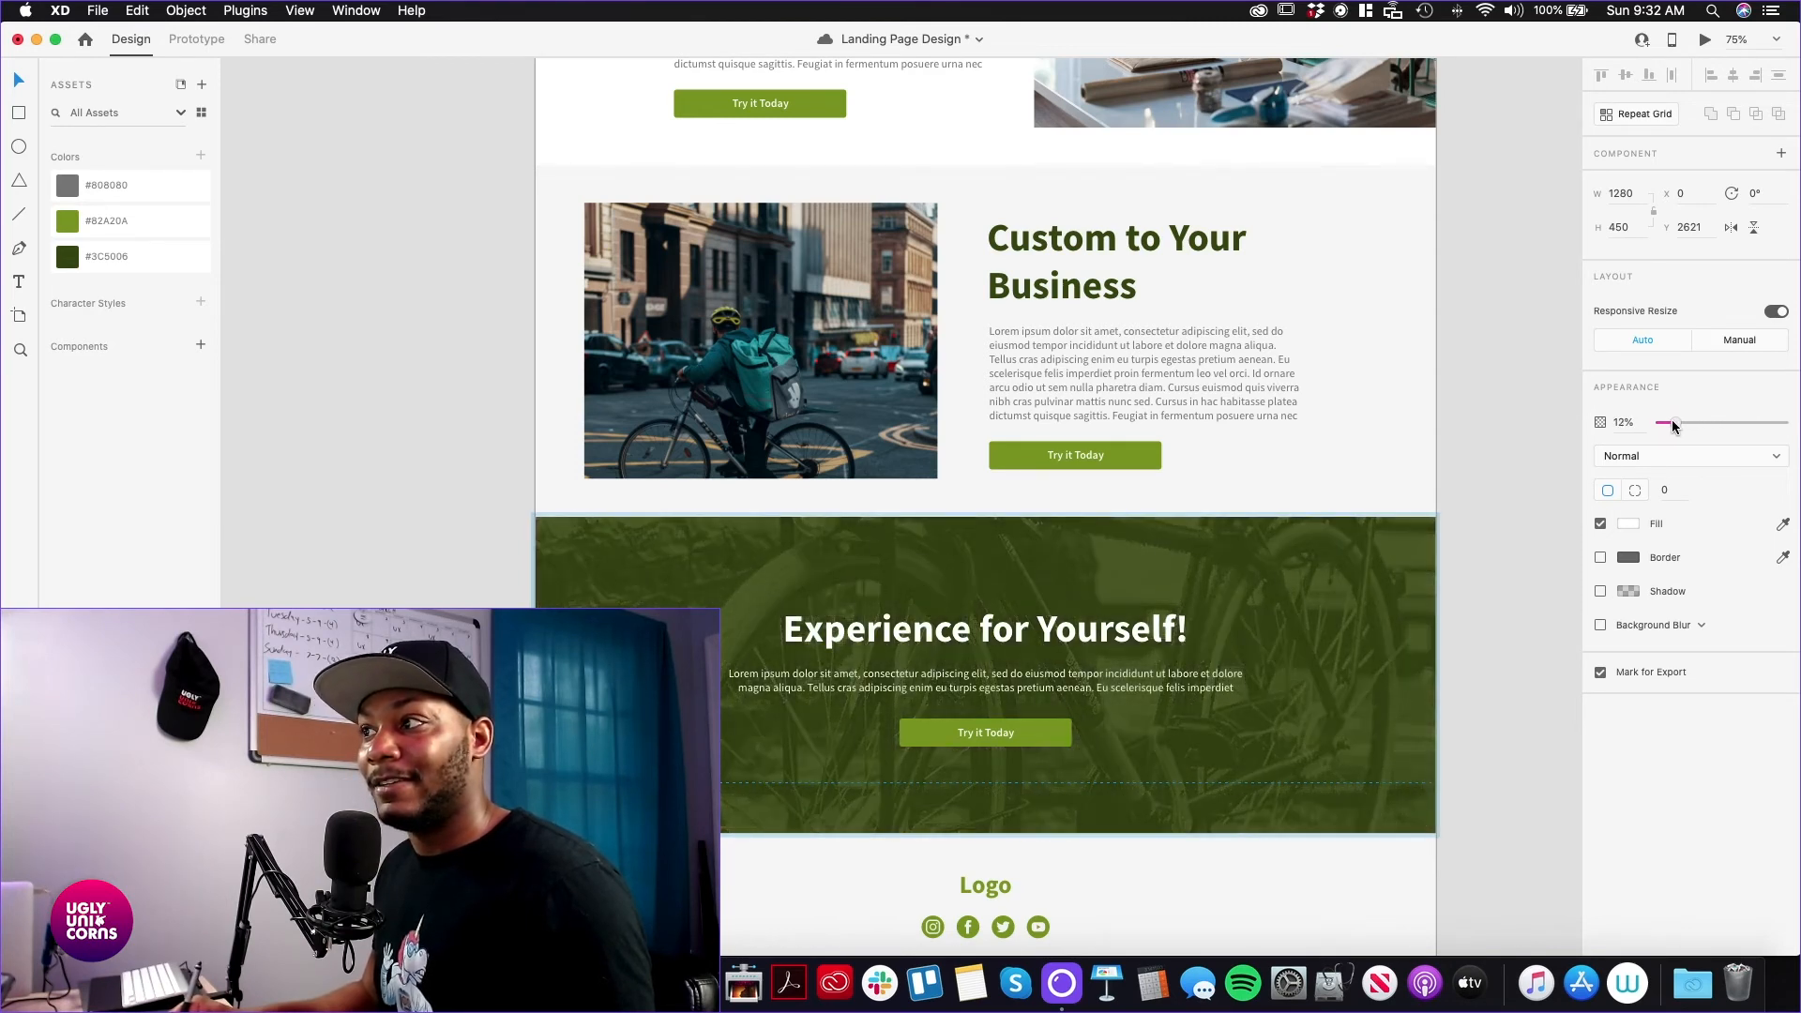
Set the opacity of the bicycle photo in the Experience for Yourself! section to 15%
left_click(1623, 422)
type("15")
key("Return")
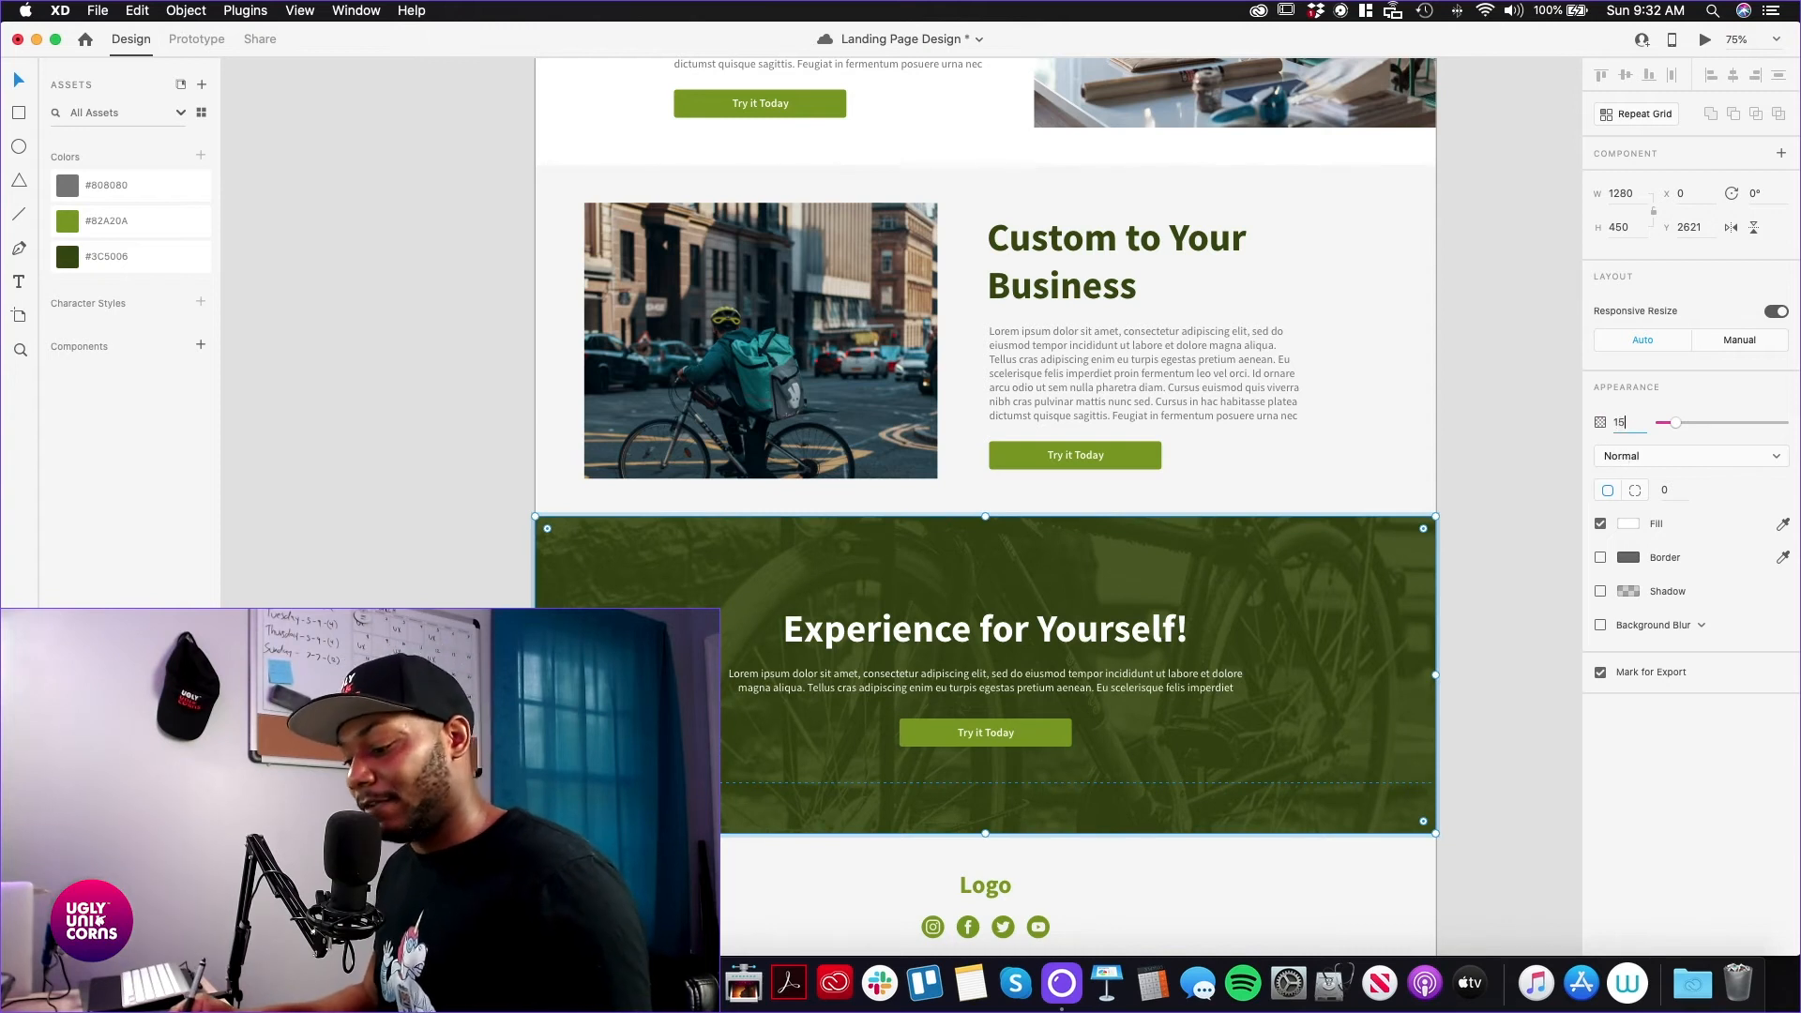
left_click(446, 578)
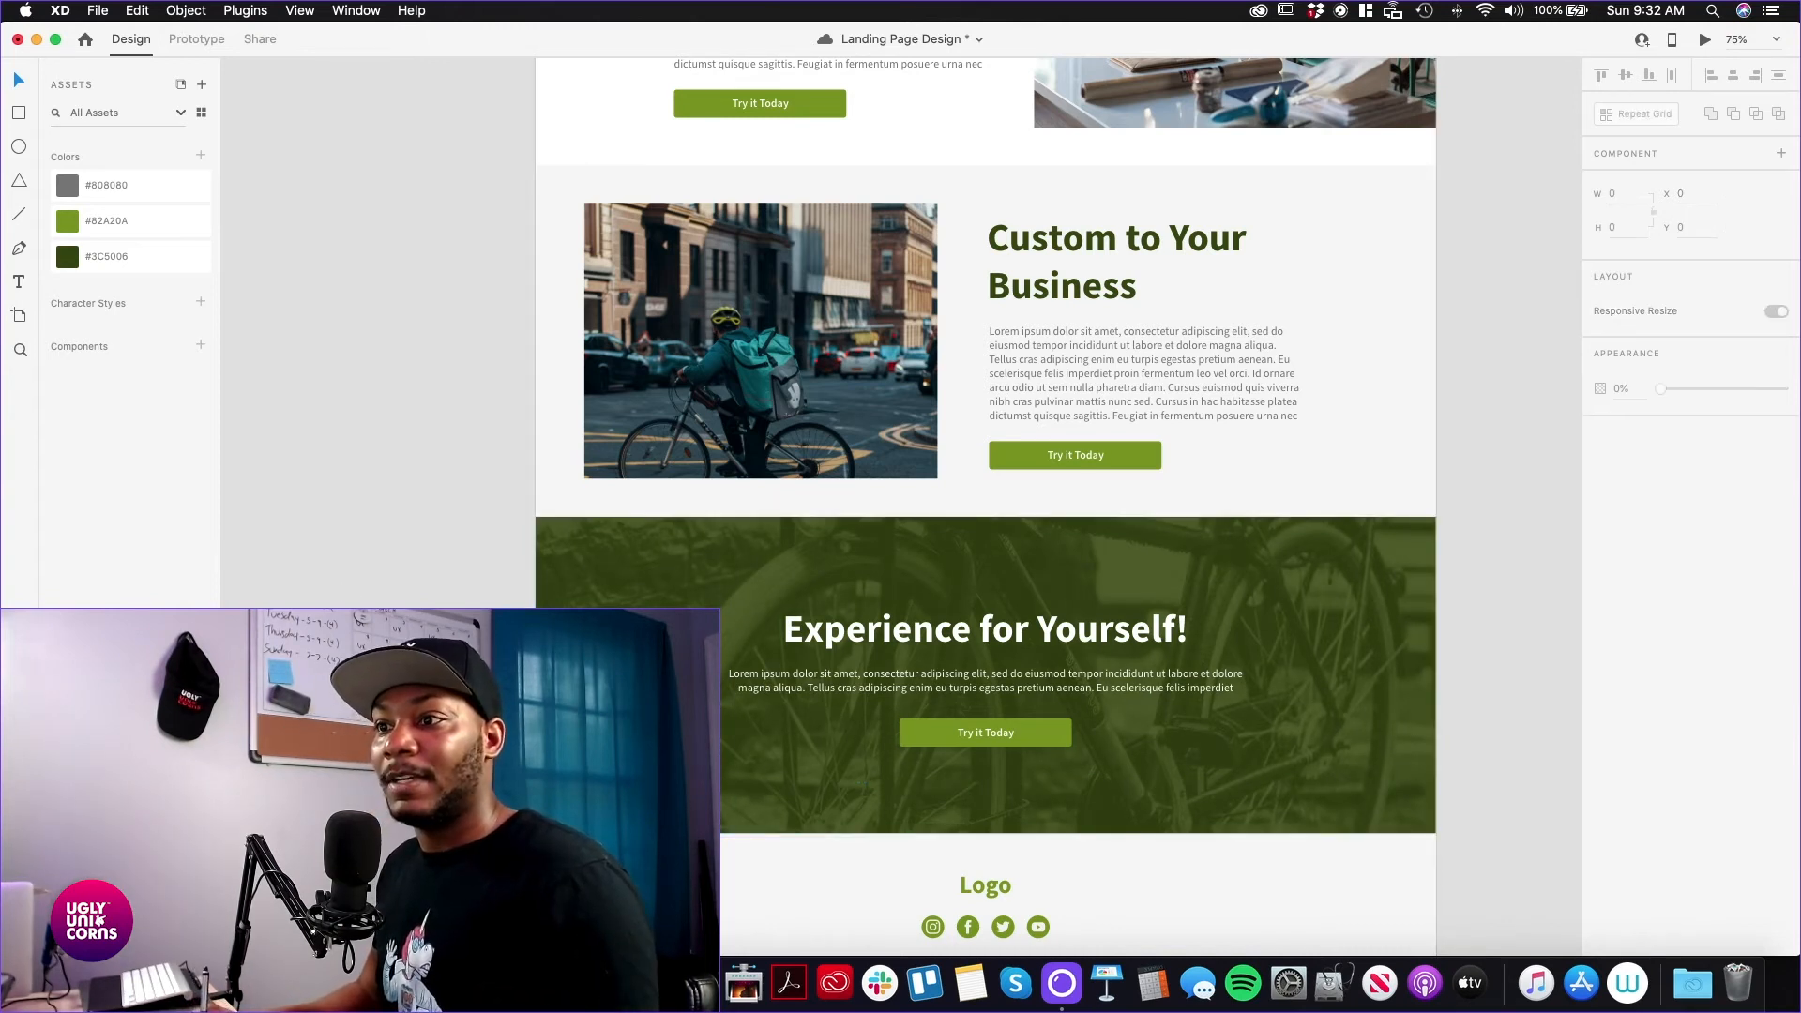
Check the green-tinted closing banner within the whole page and save the Landing Page Design document
scroll(446, 577, "down", 1)
scroll(447, 578, "up", 1)
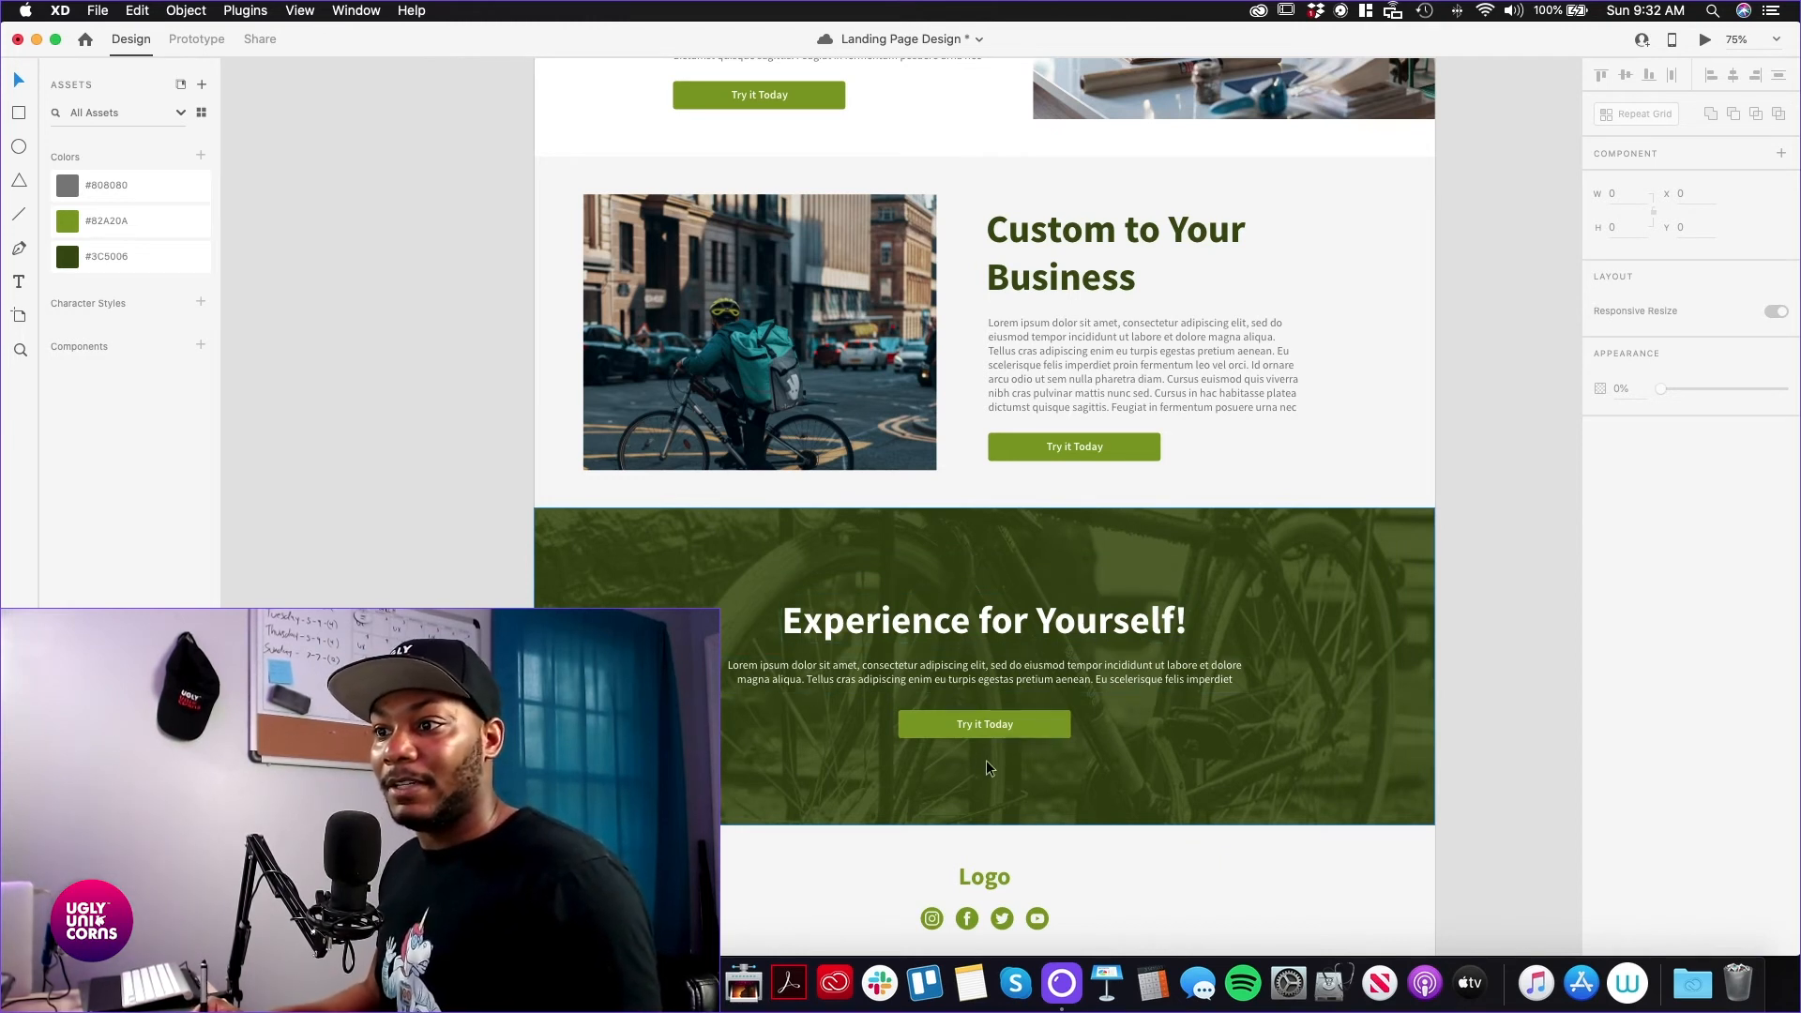
key("super+minus")
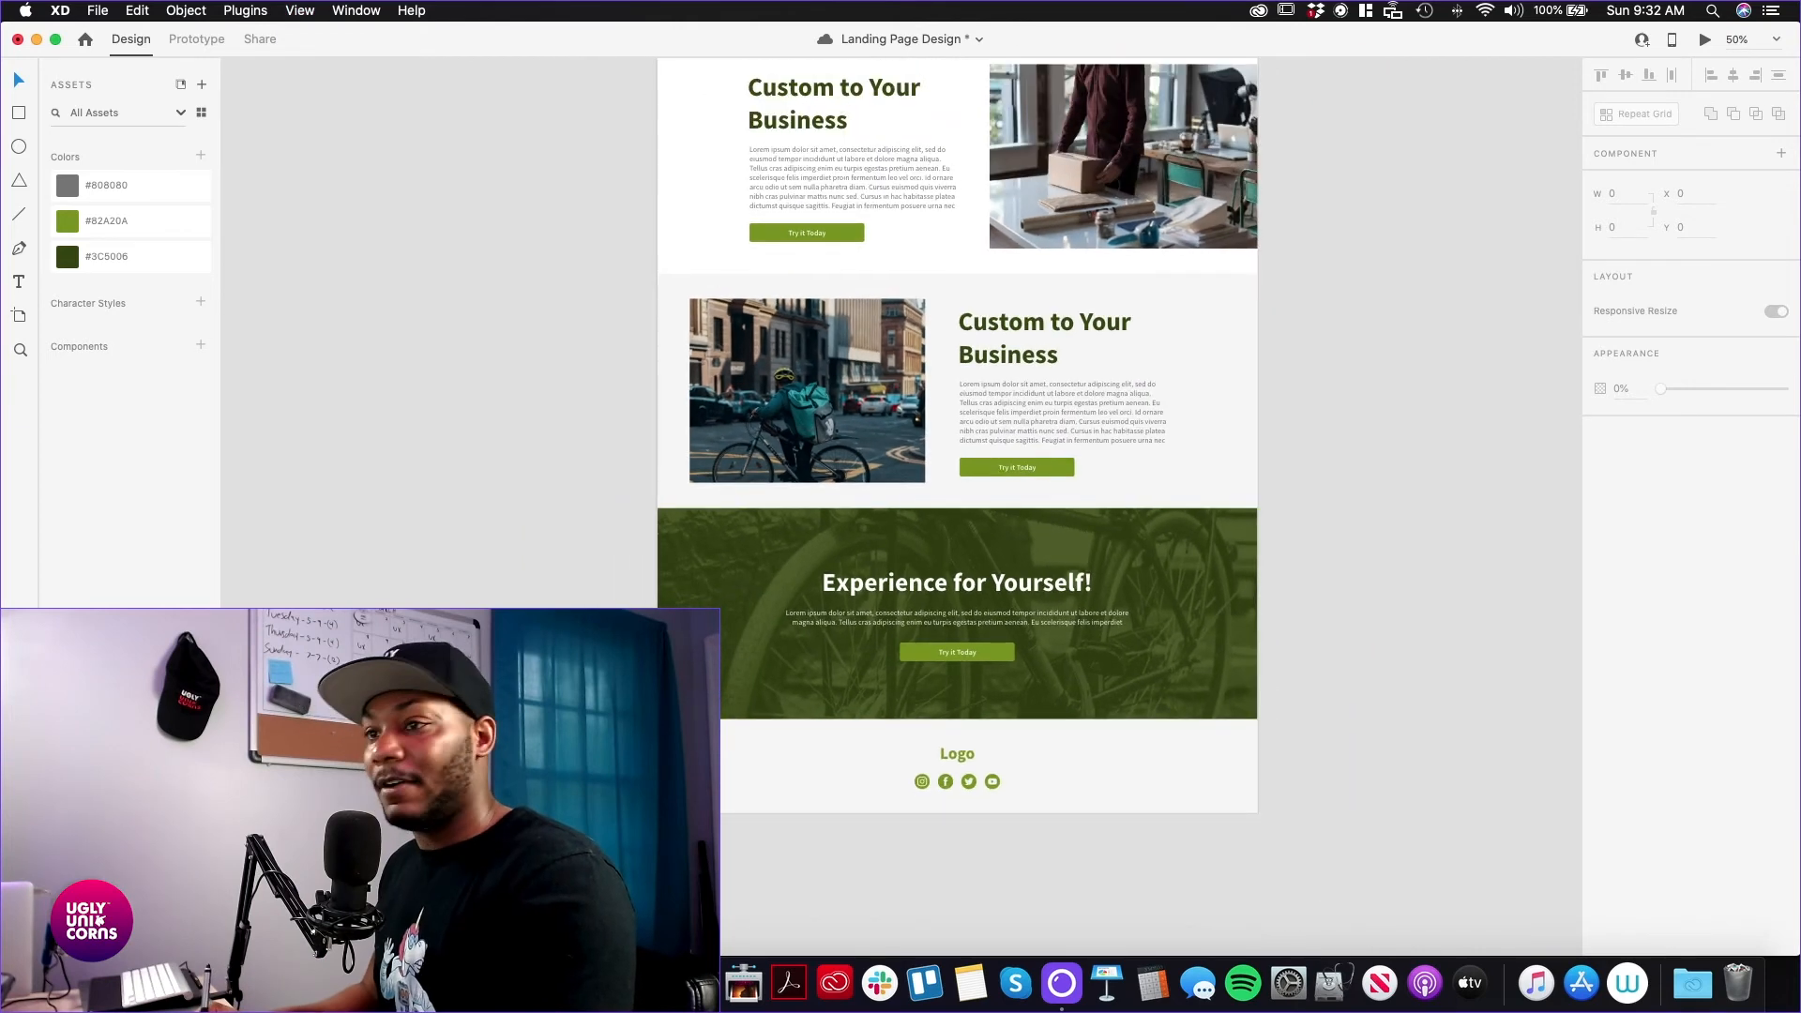
key("super+0")
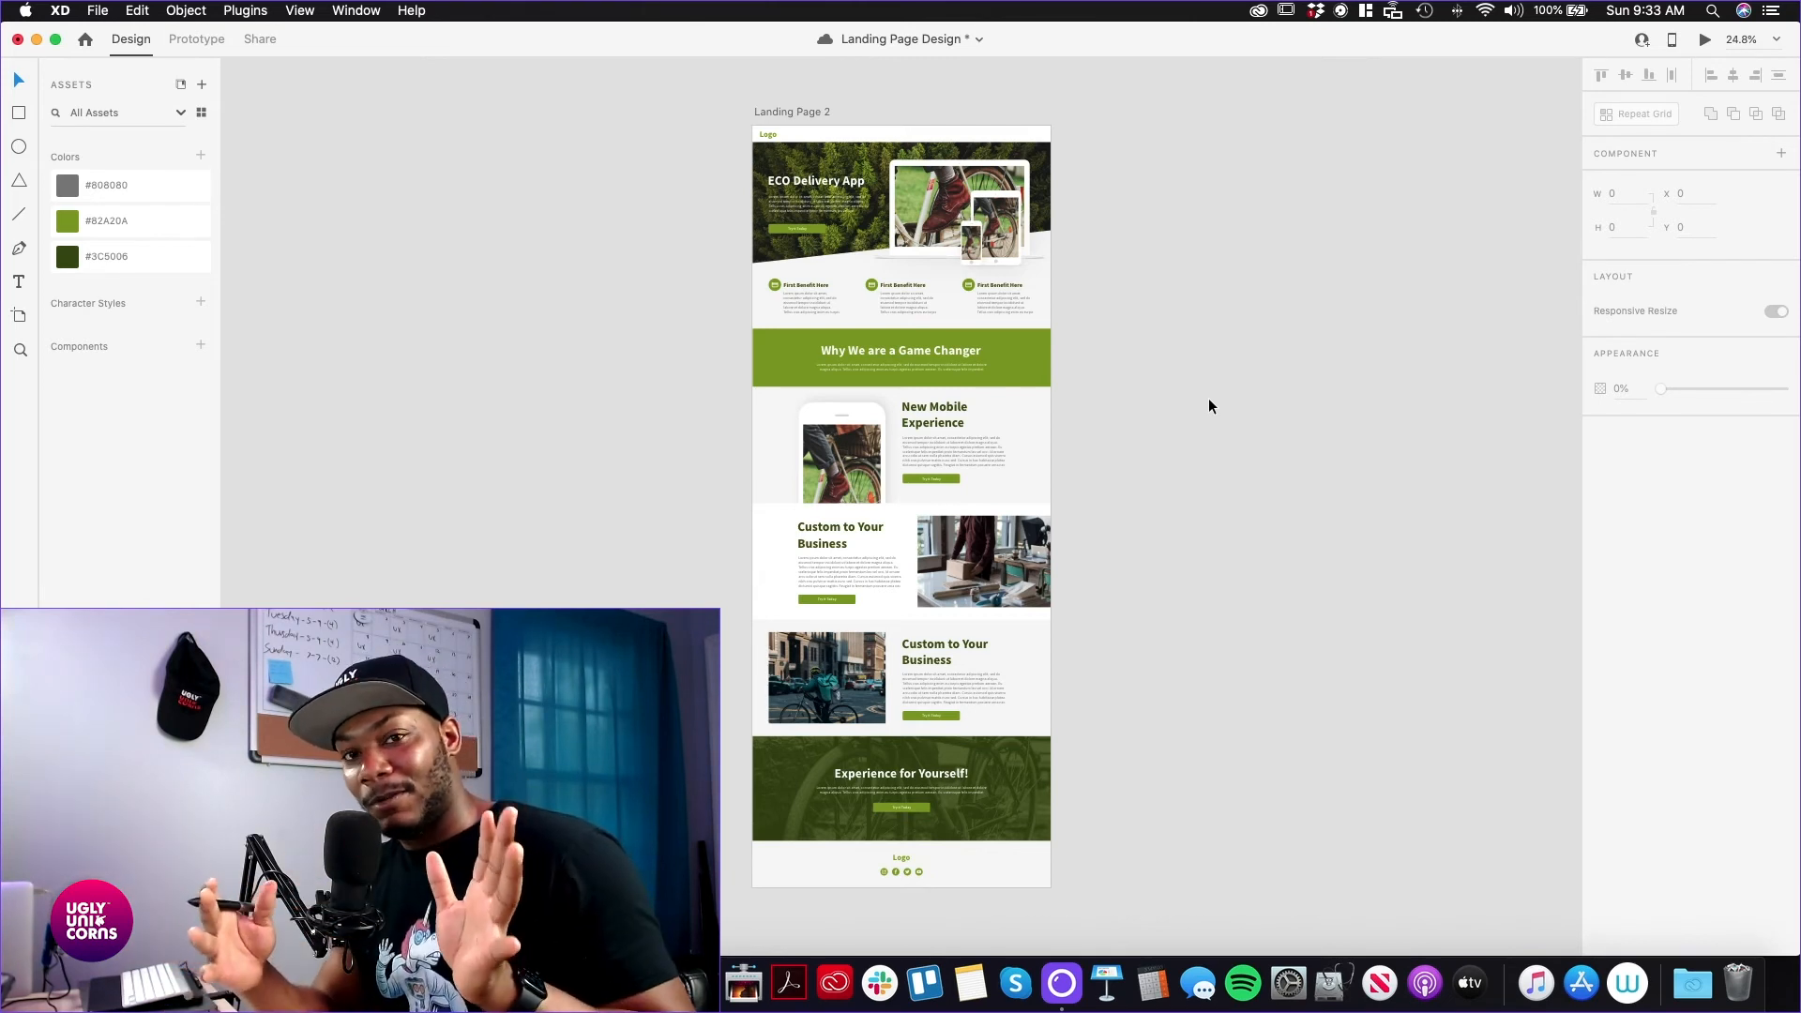
key("super+s")
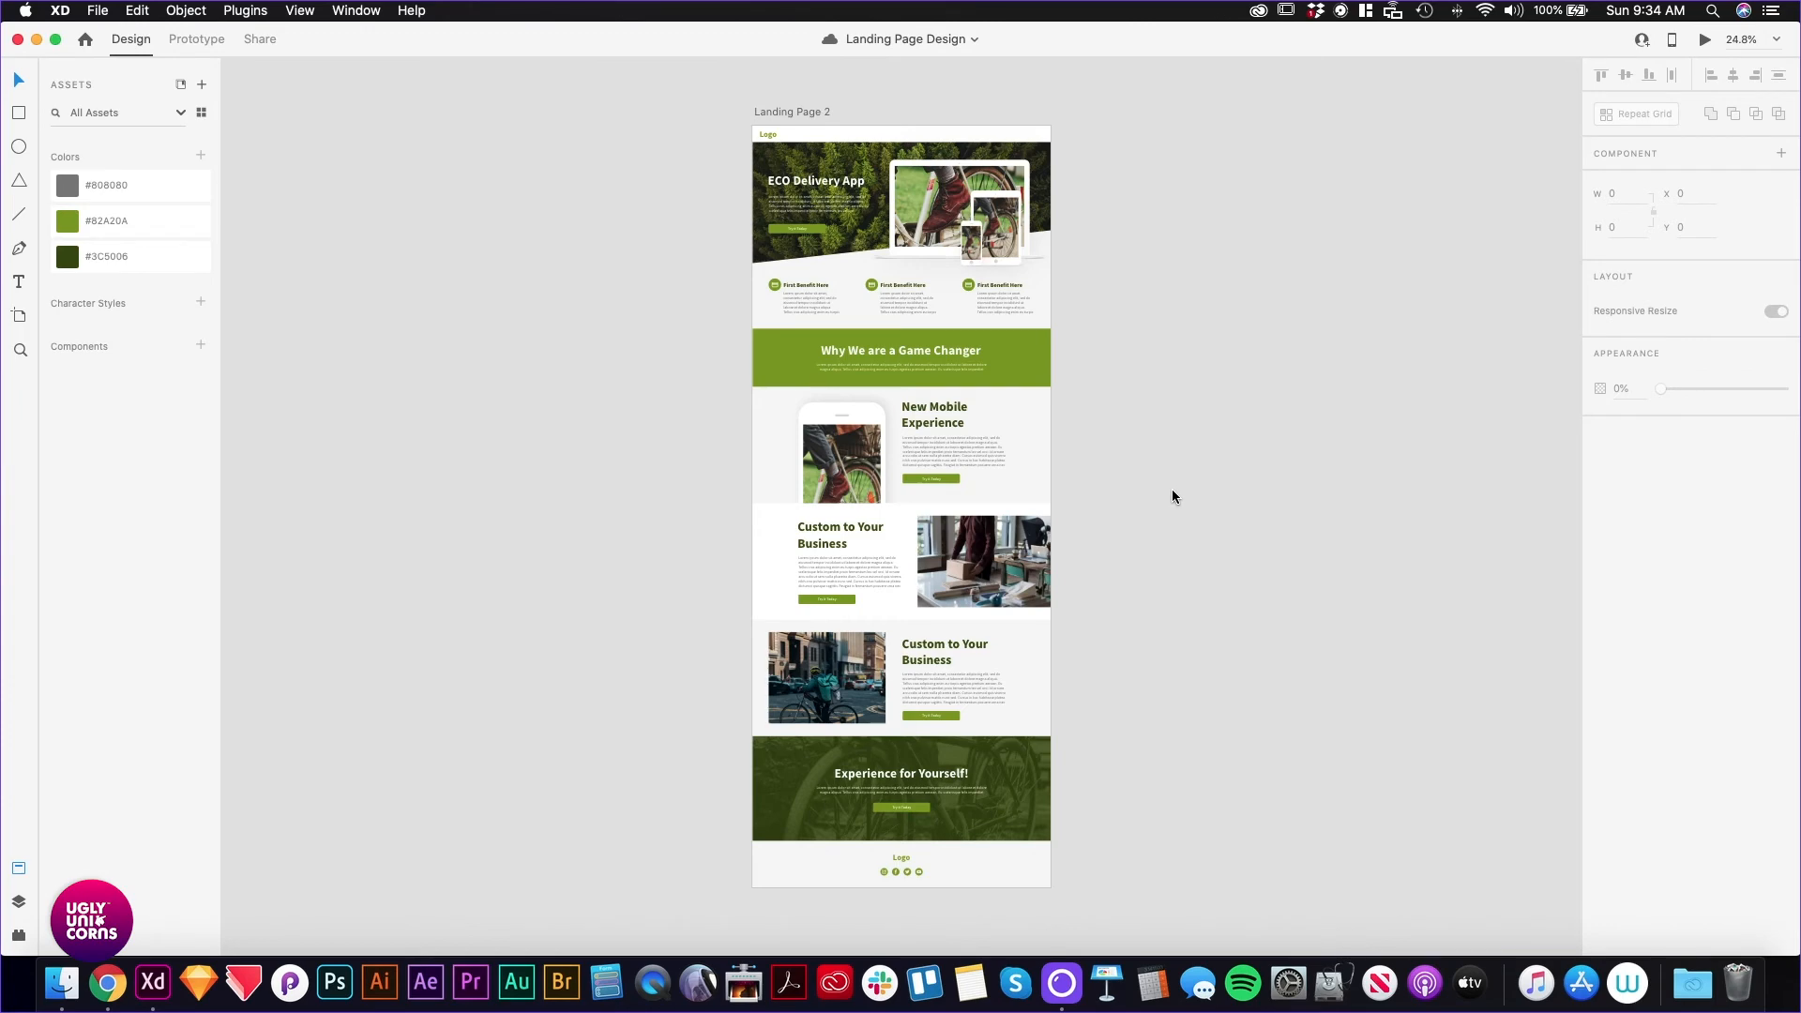
Examine the page at 75% zoom from the ECO Delivery App hero through the feature sections to the footer
key("super+1")
key("super+minus")
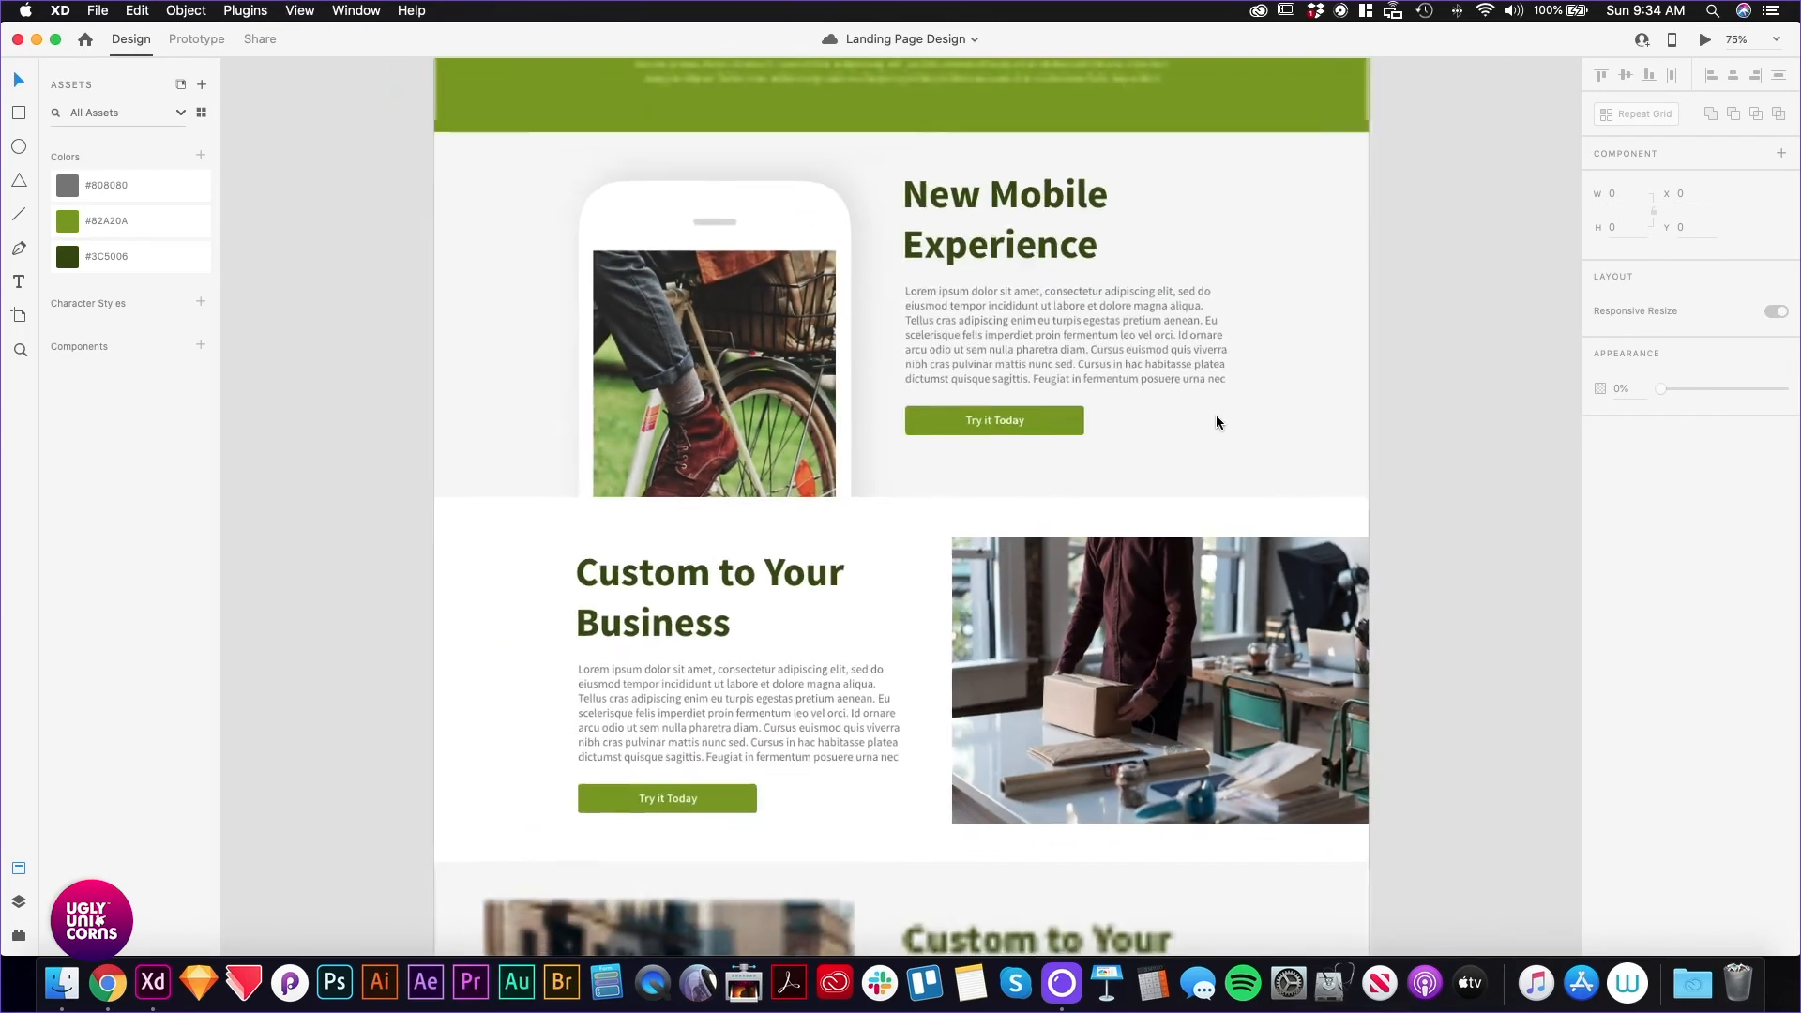
scroll(1443, 294, "up", 10)
scroll(1419, 512, "up", 8)
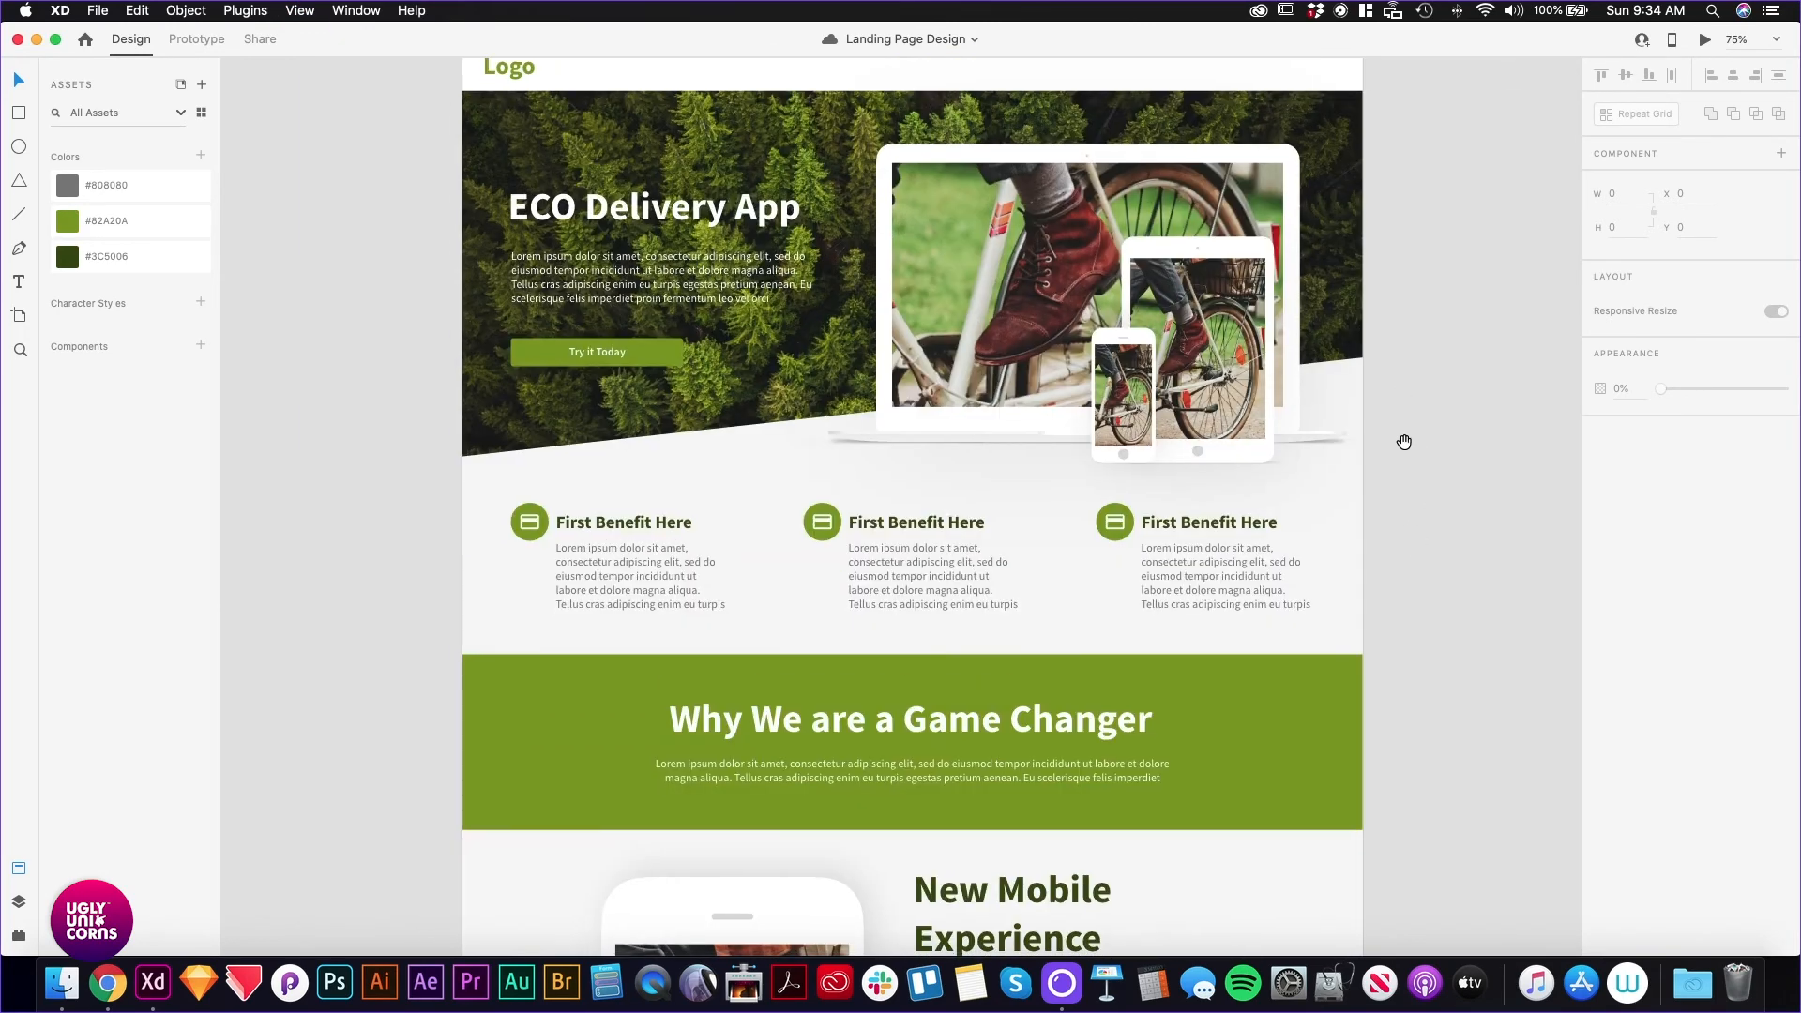
scroll(1498, 549, "down", 3)
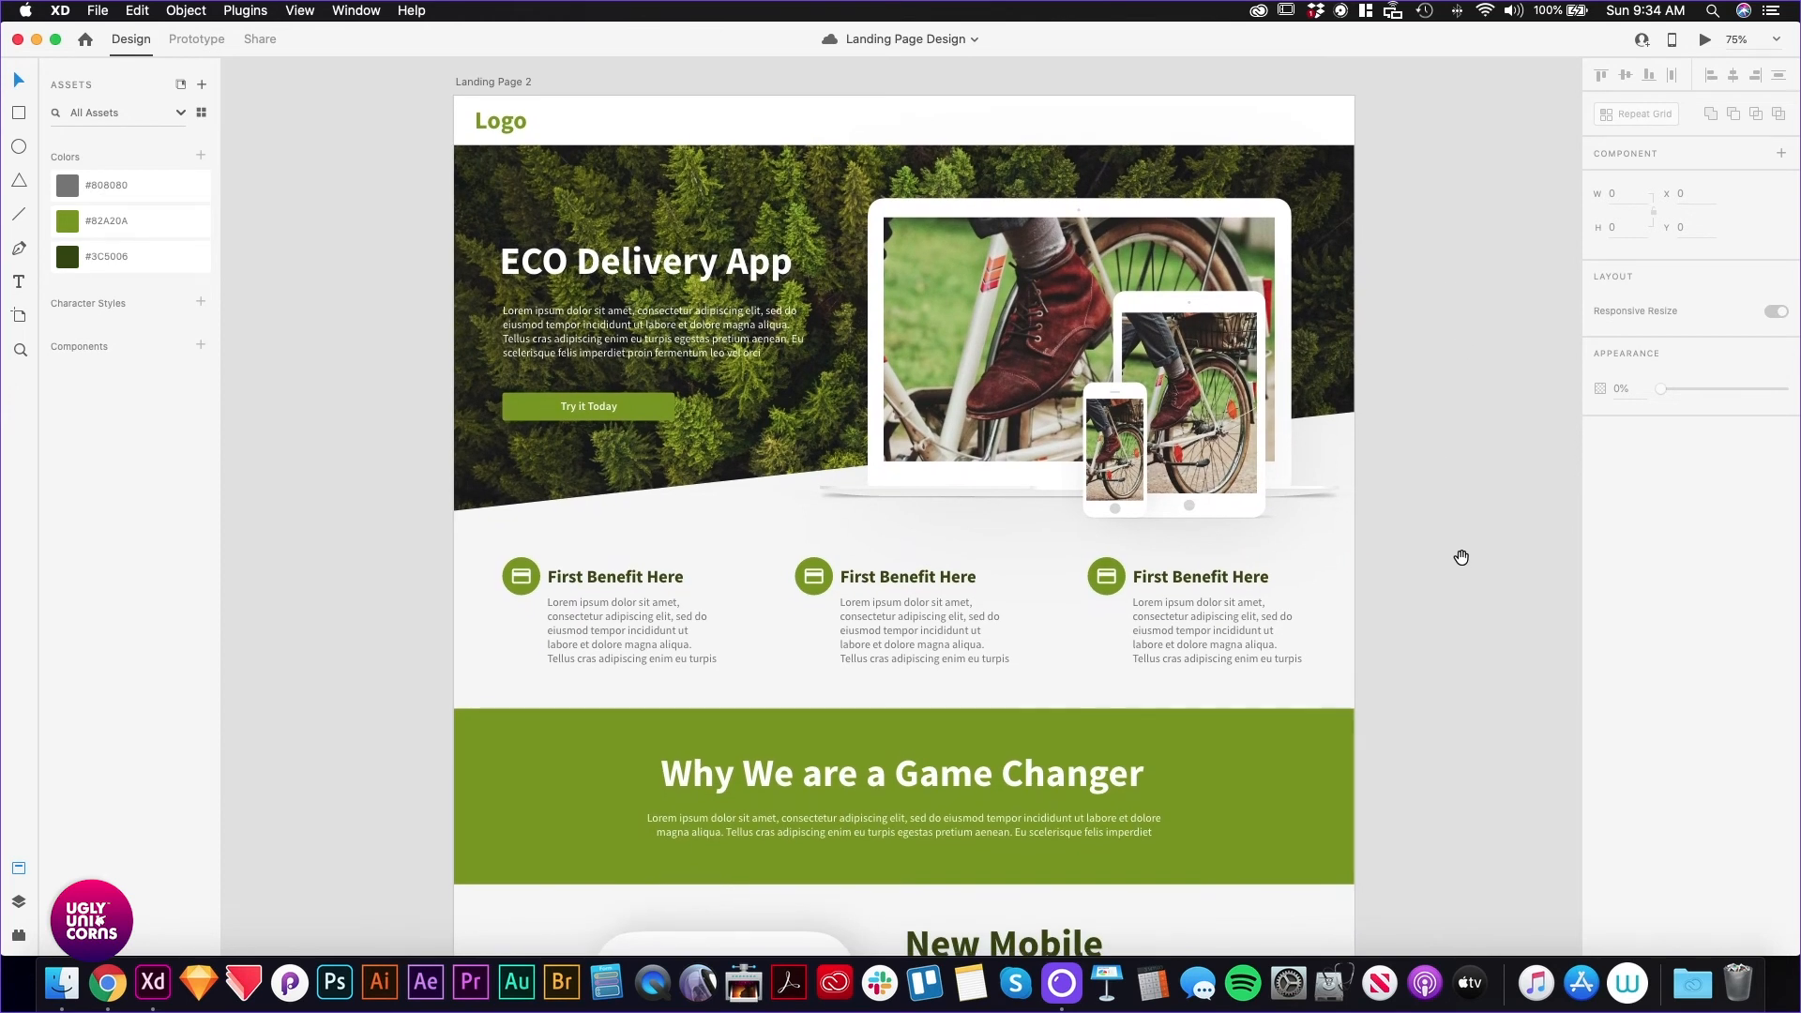
scroll(1459, 555, "down", 5)
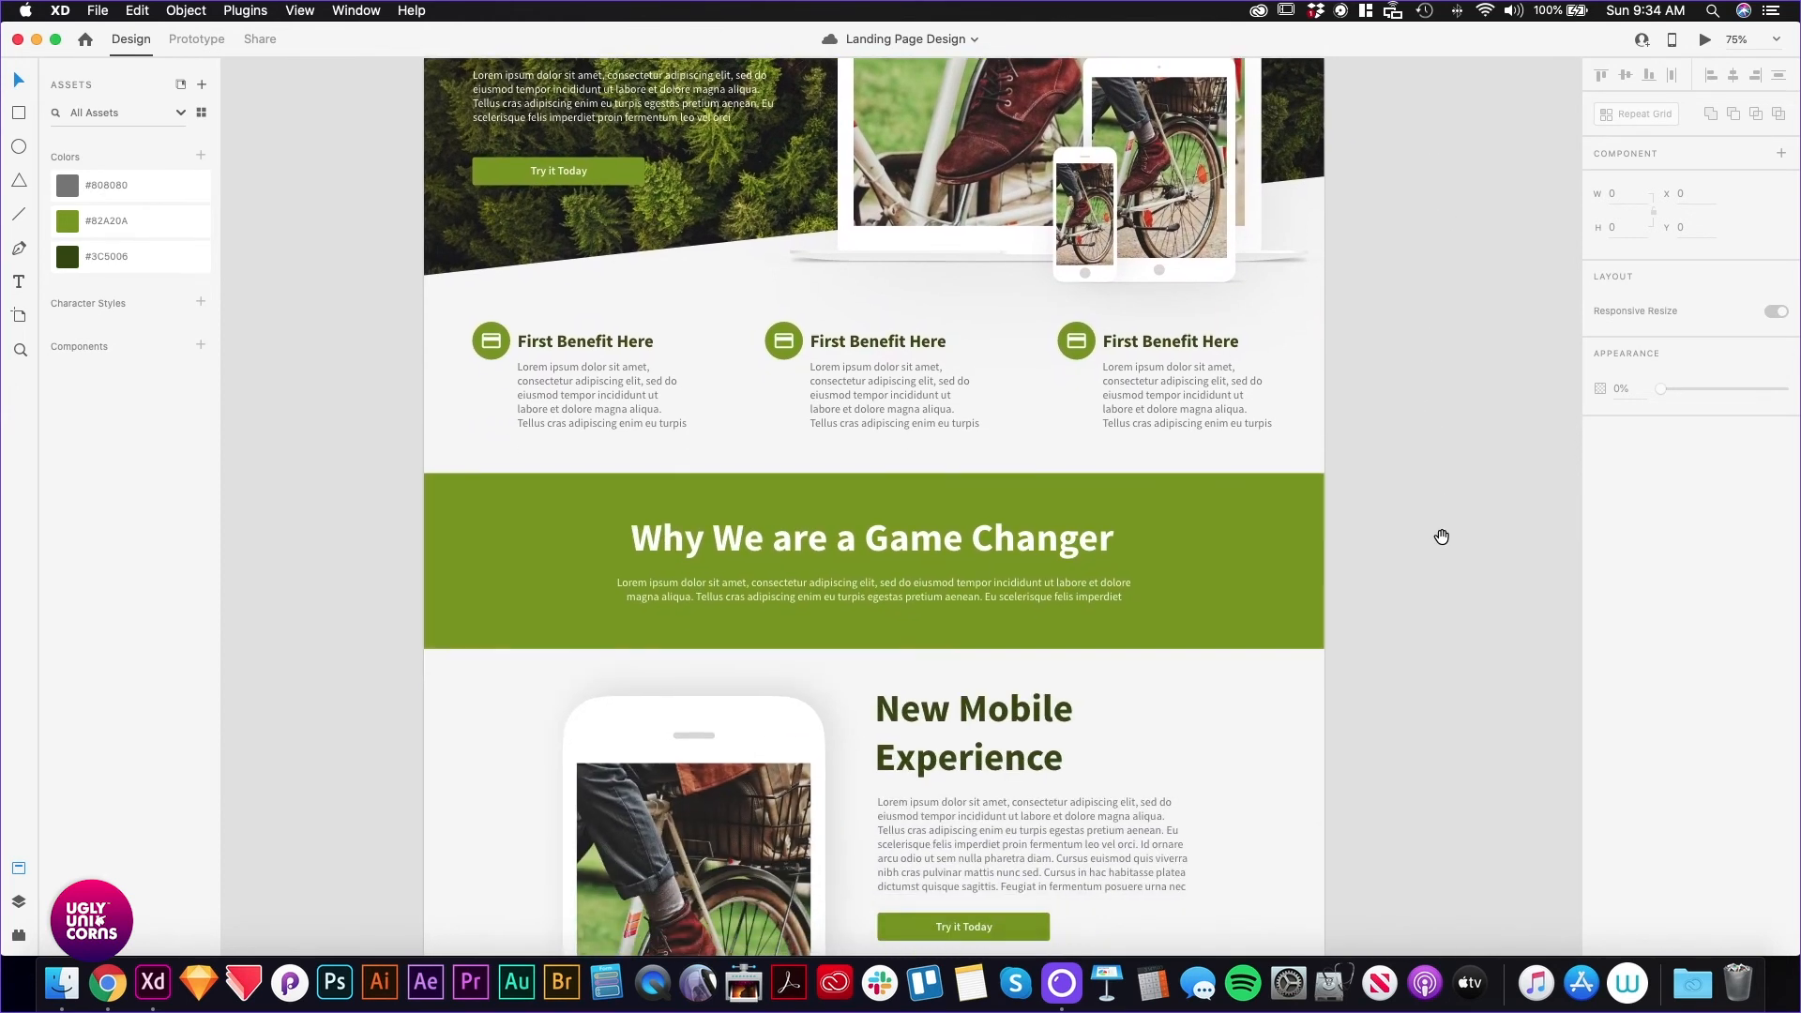
scroll(1441, 529, "down", 1)
scroll(1447, 570, "down", 8)
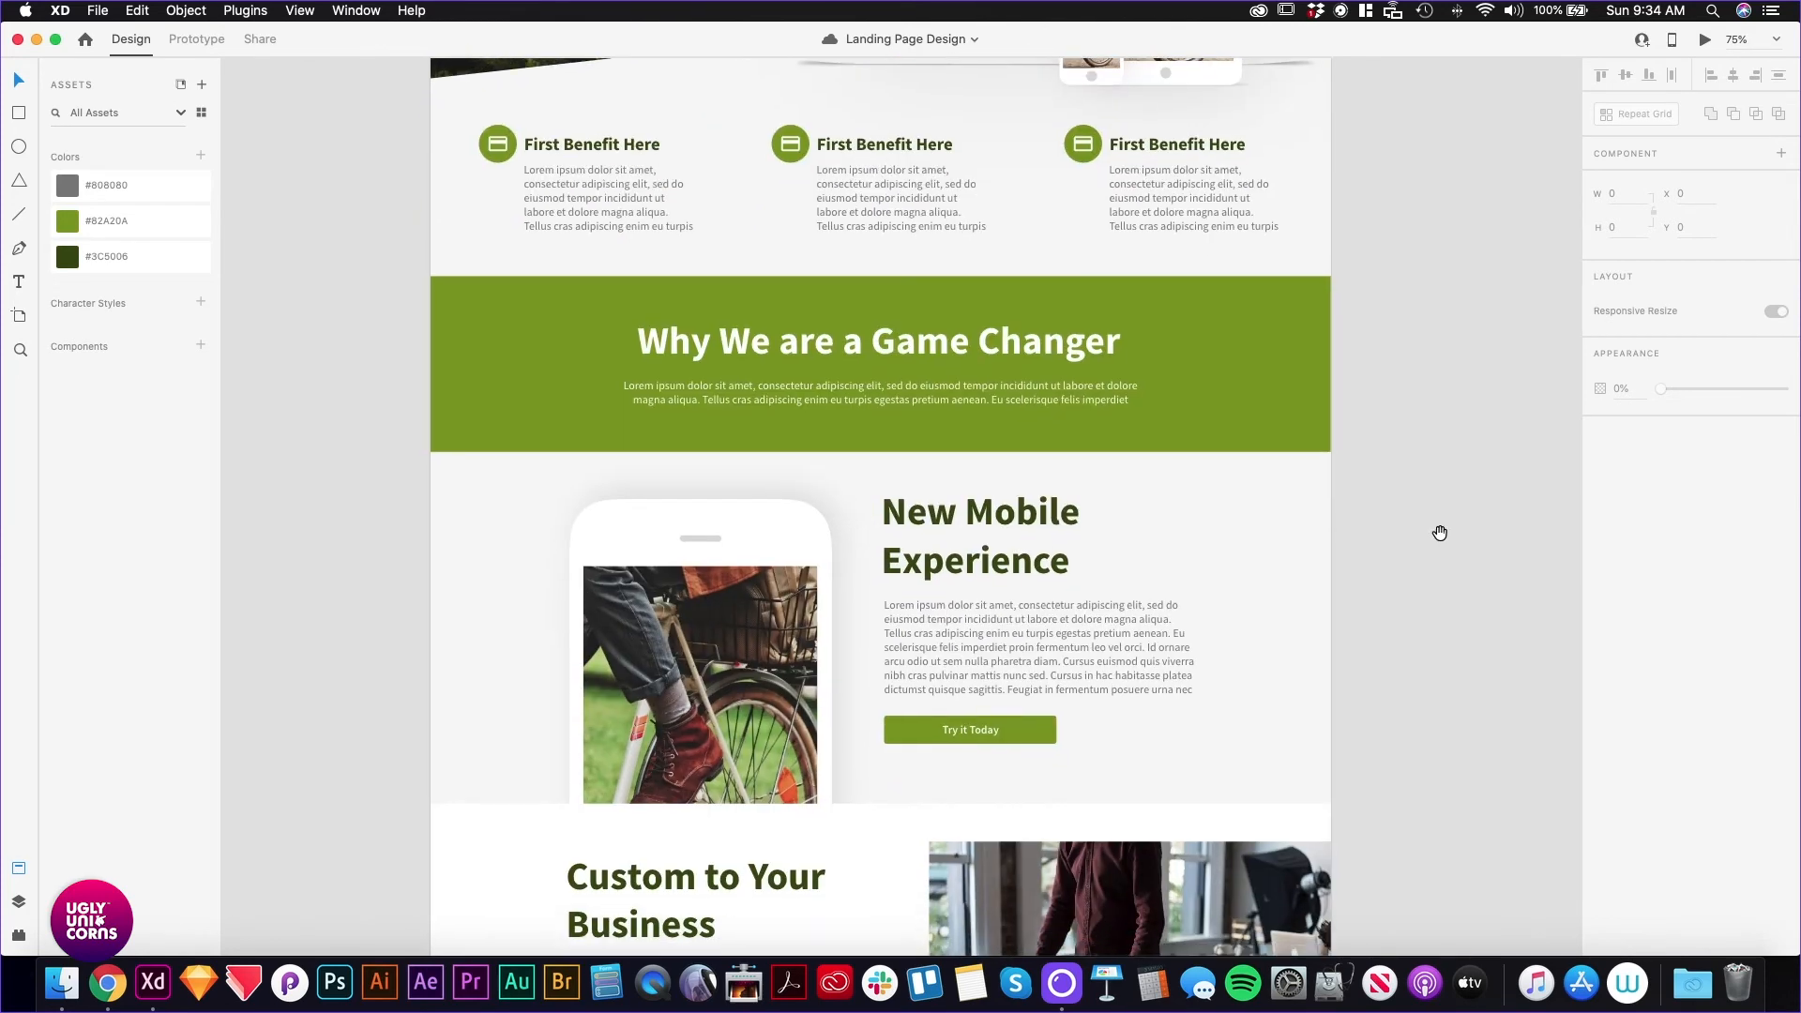
scroll(1442, 453, "down", 8)
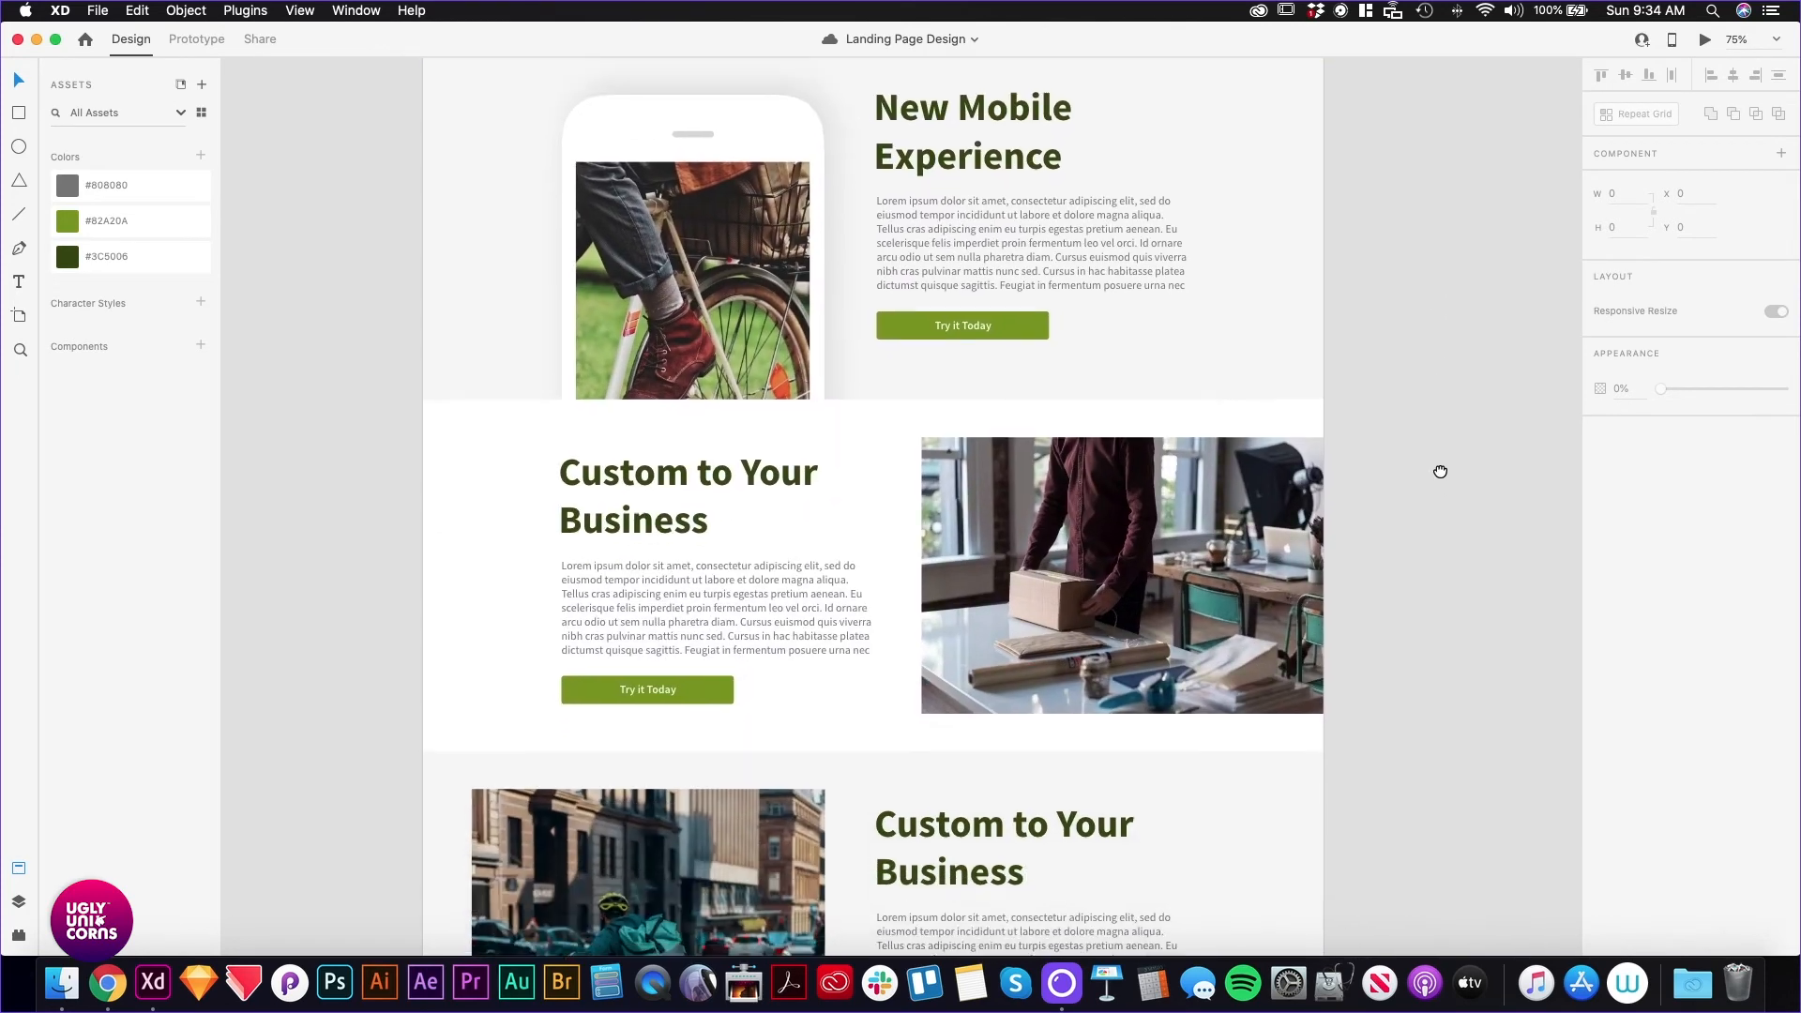
scroll(1443, 458, "down", 9)
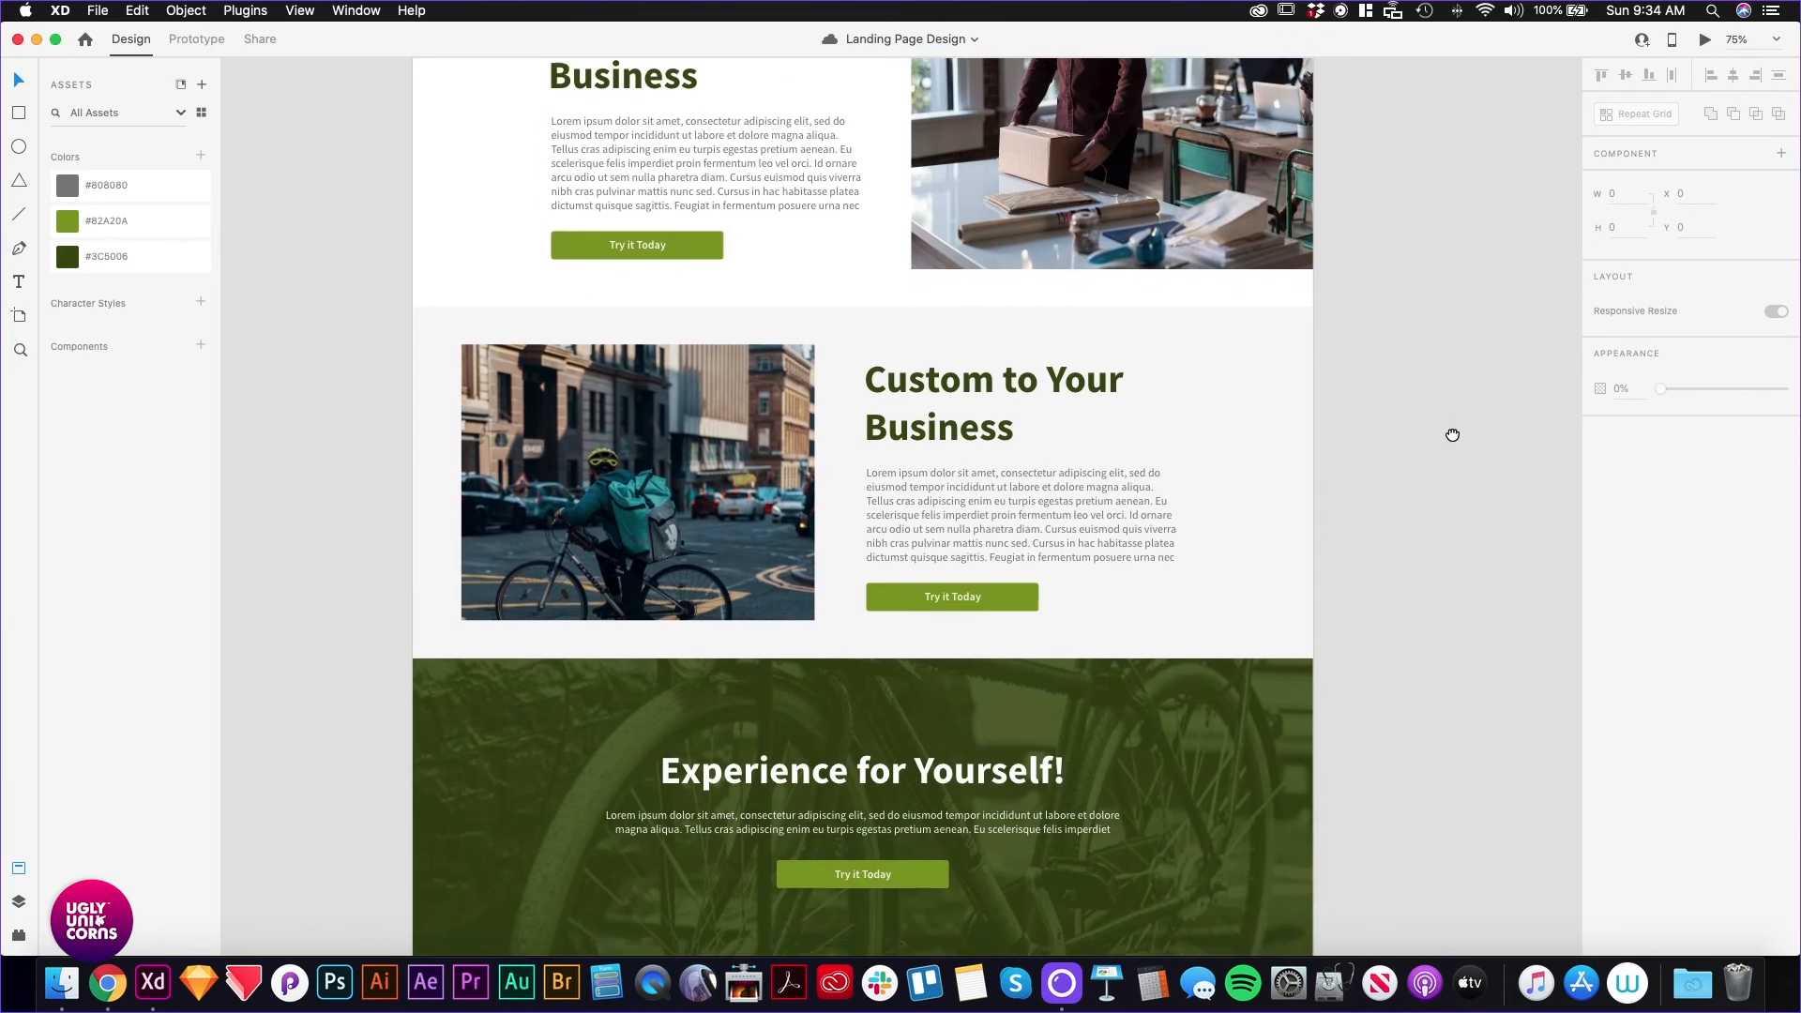
scroll(1446, 452, "down", 3)
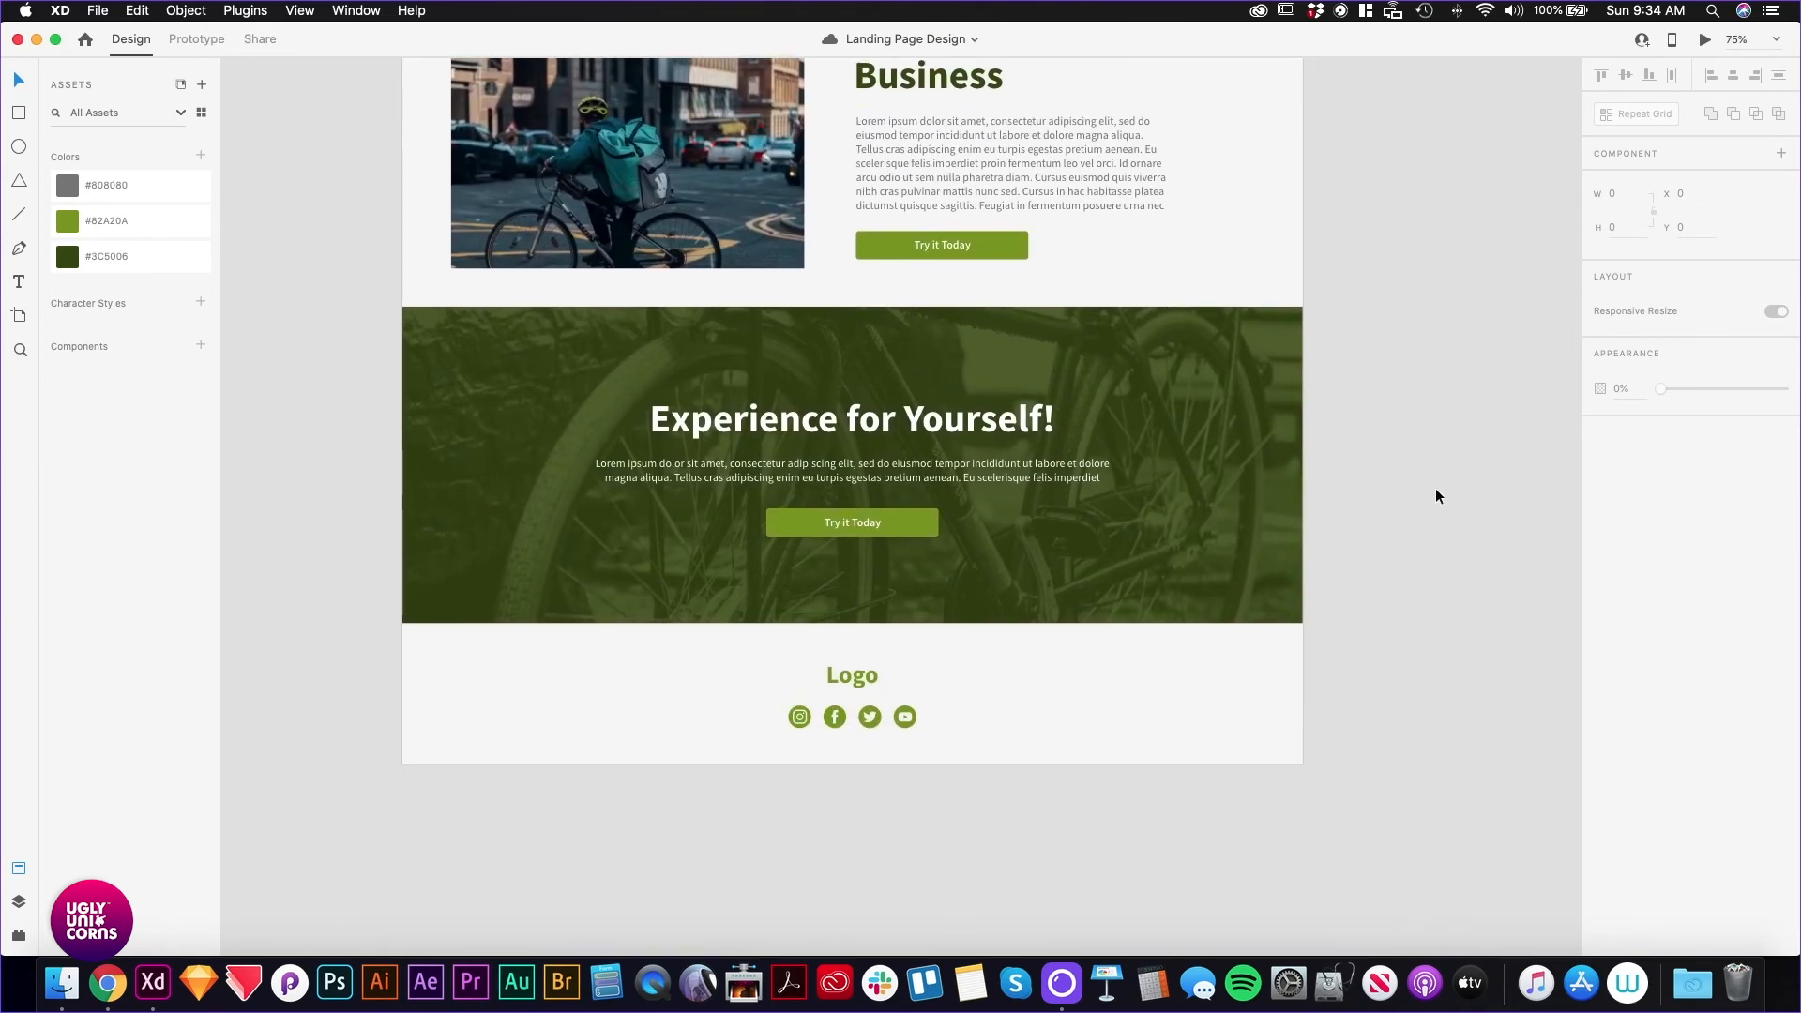
scroll(1413, 422, "up", 7)
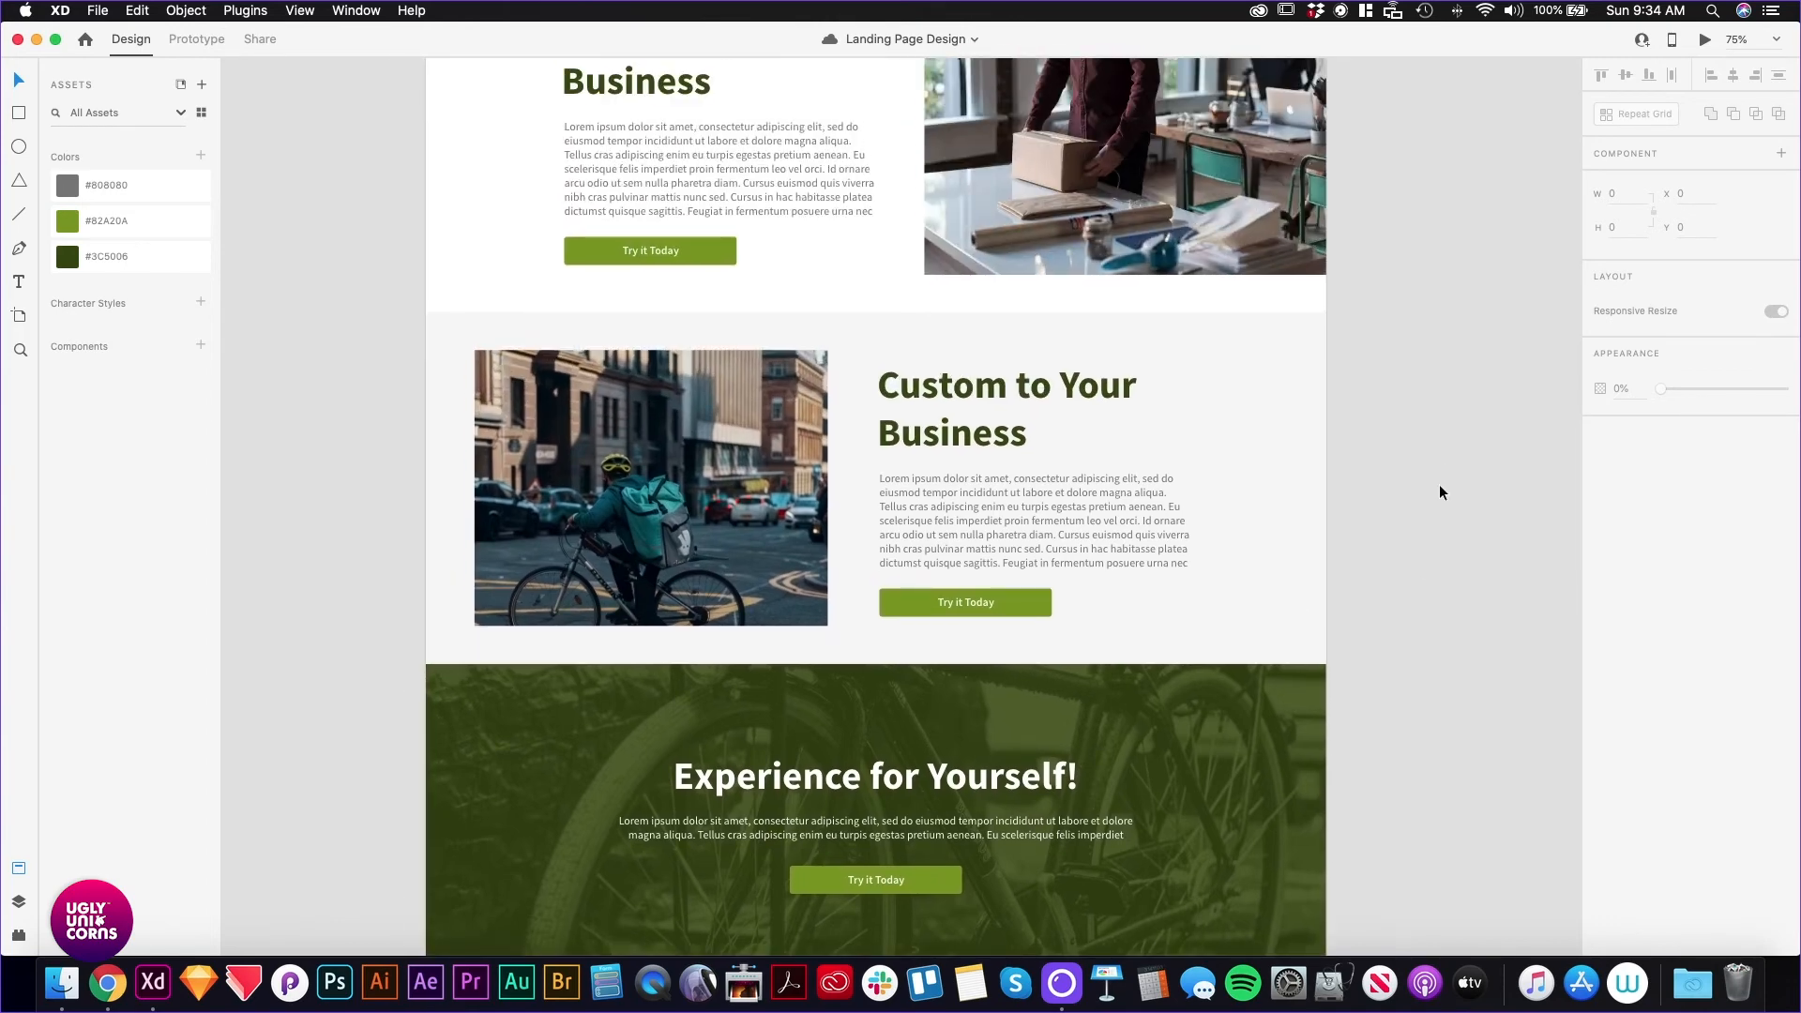
scroll(1439, 539, "down", 9)
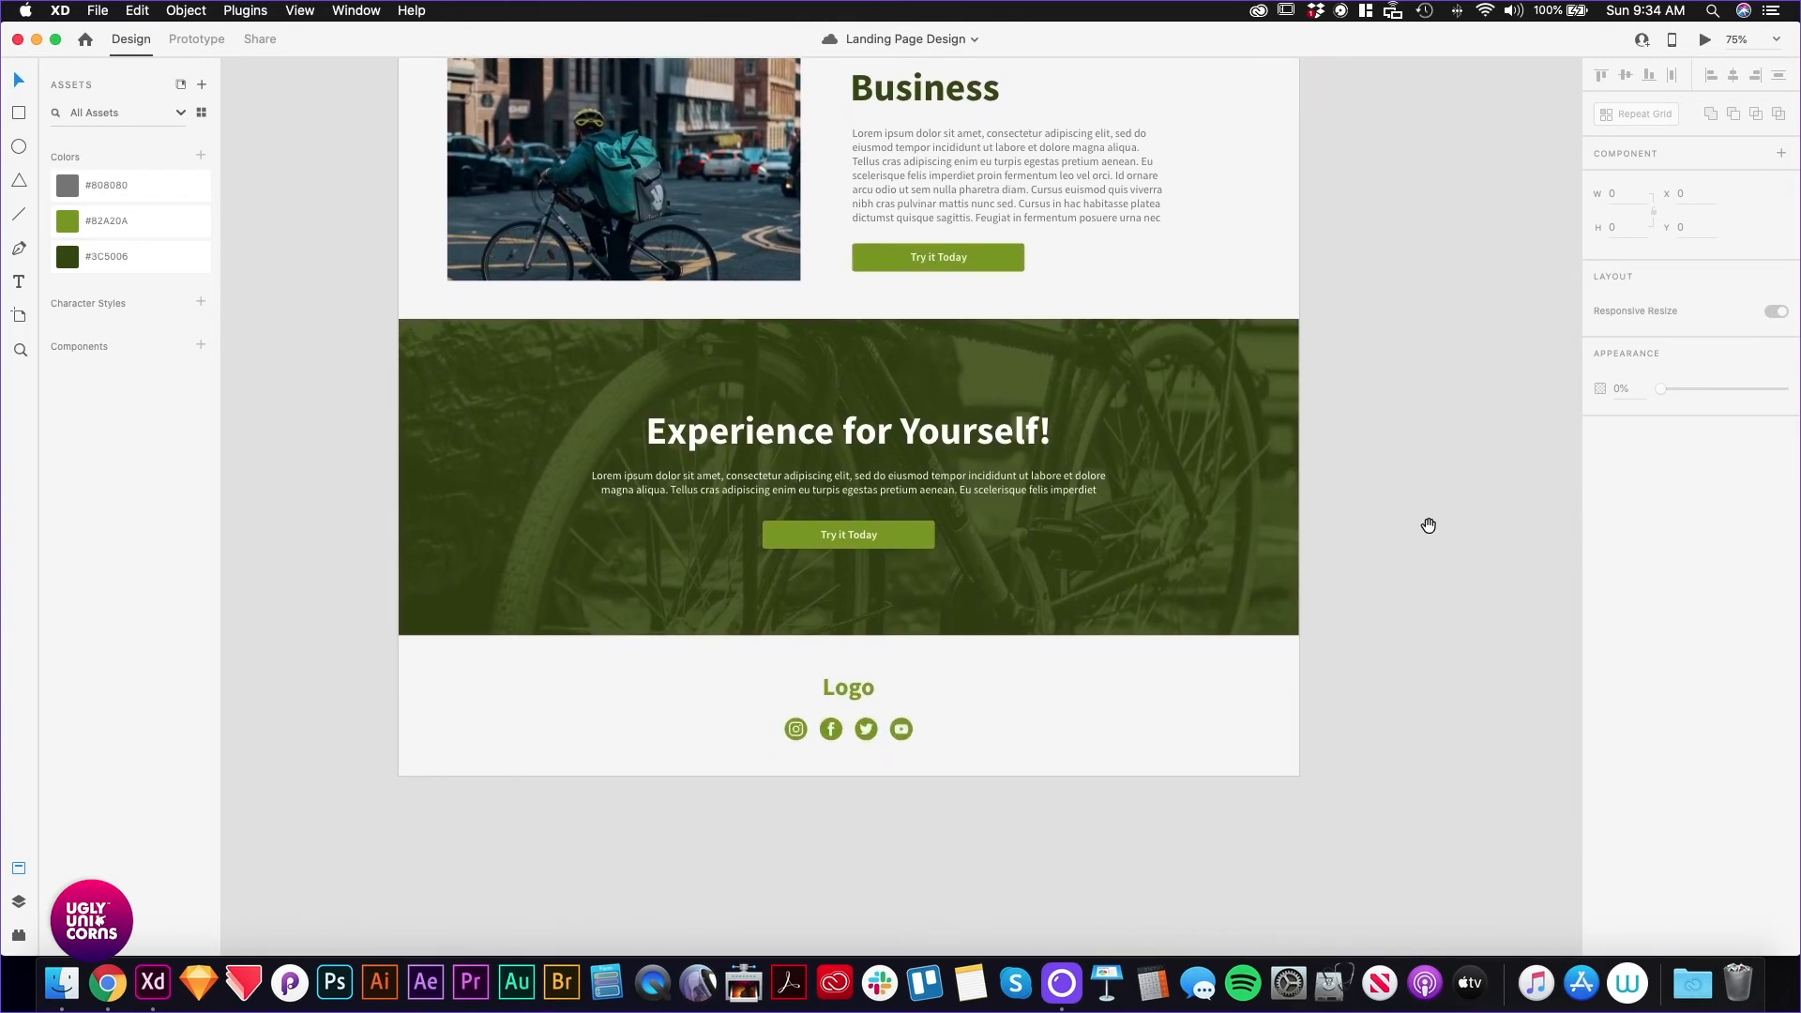
scroll(1415, 539, "down", 2)
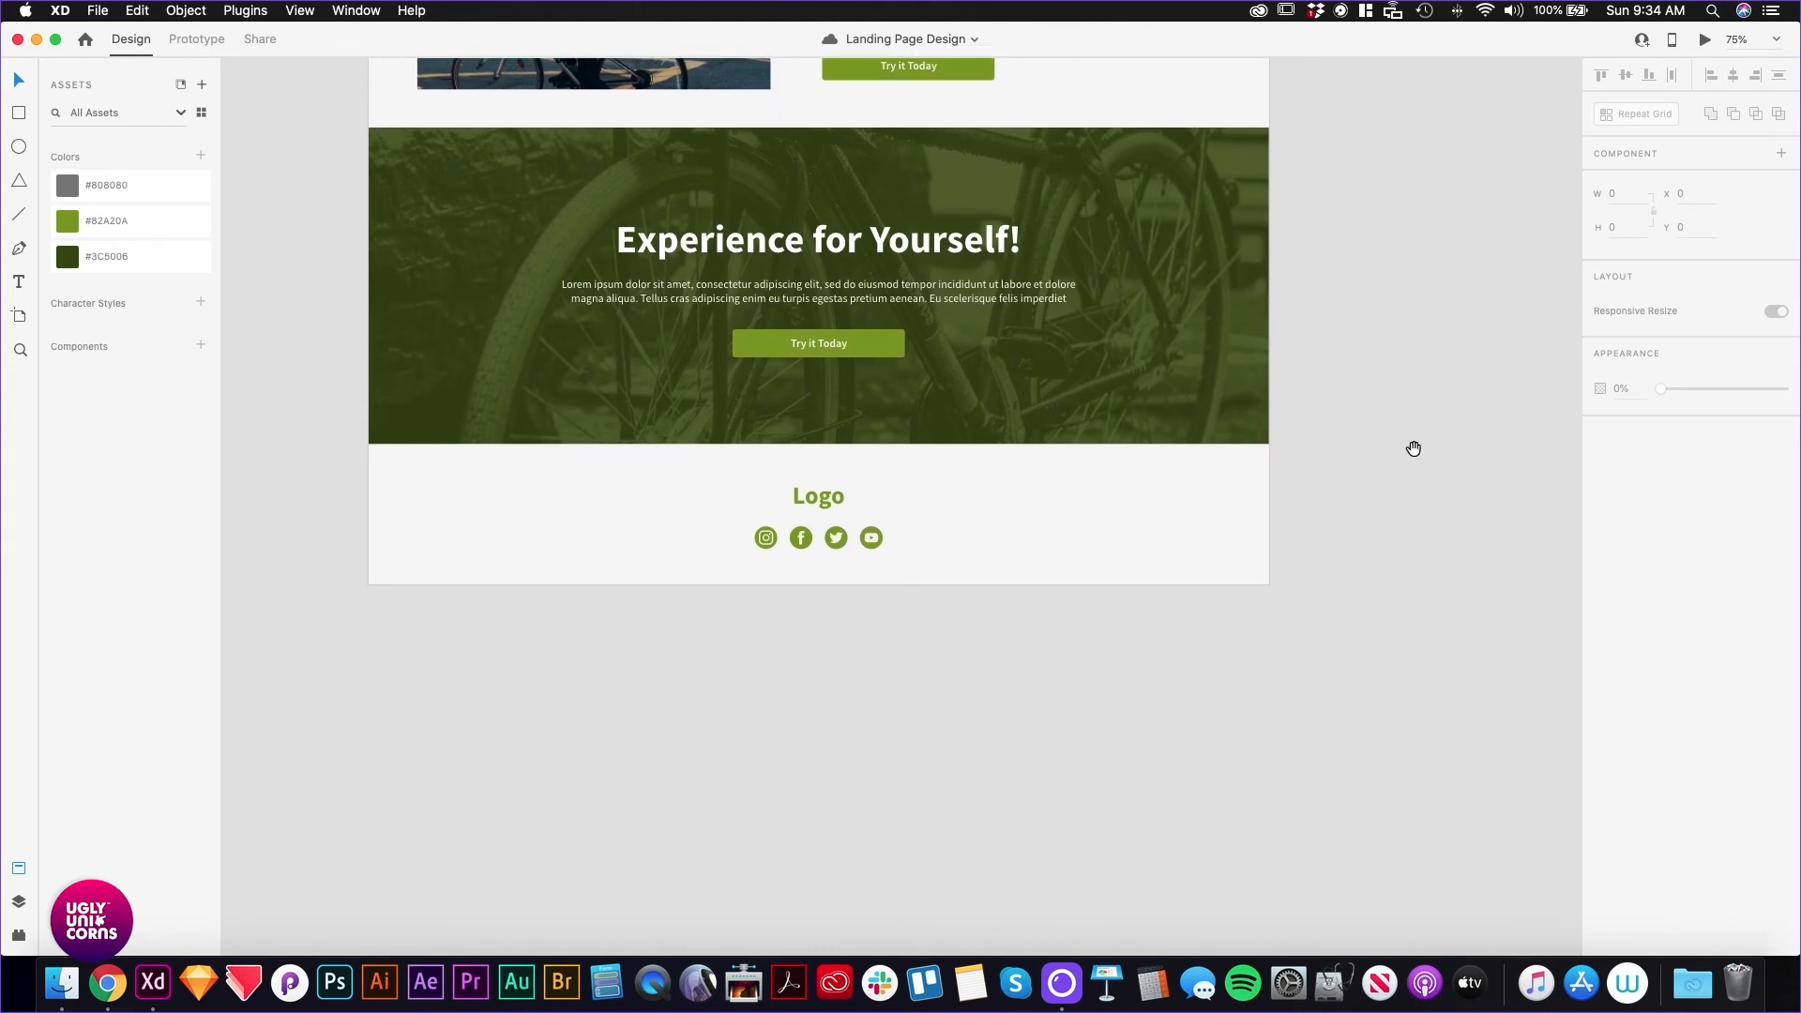
scroll(1414, 451, "up", 6)
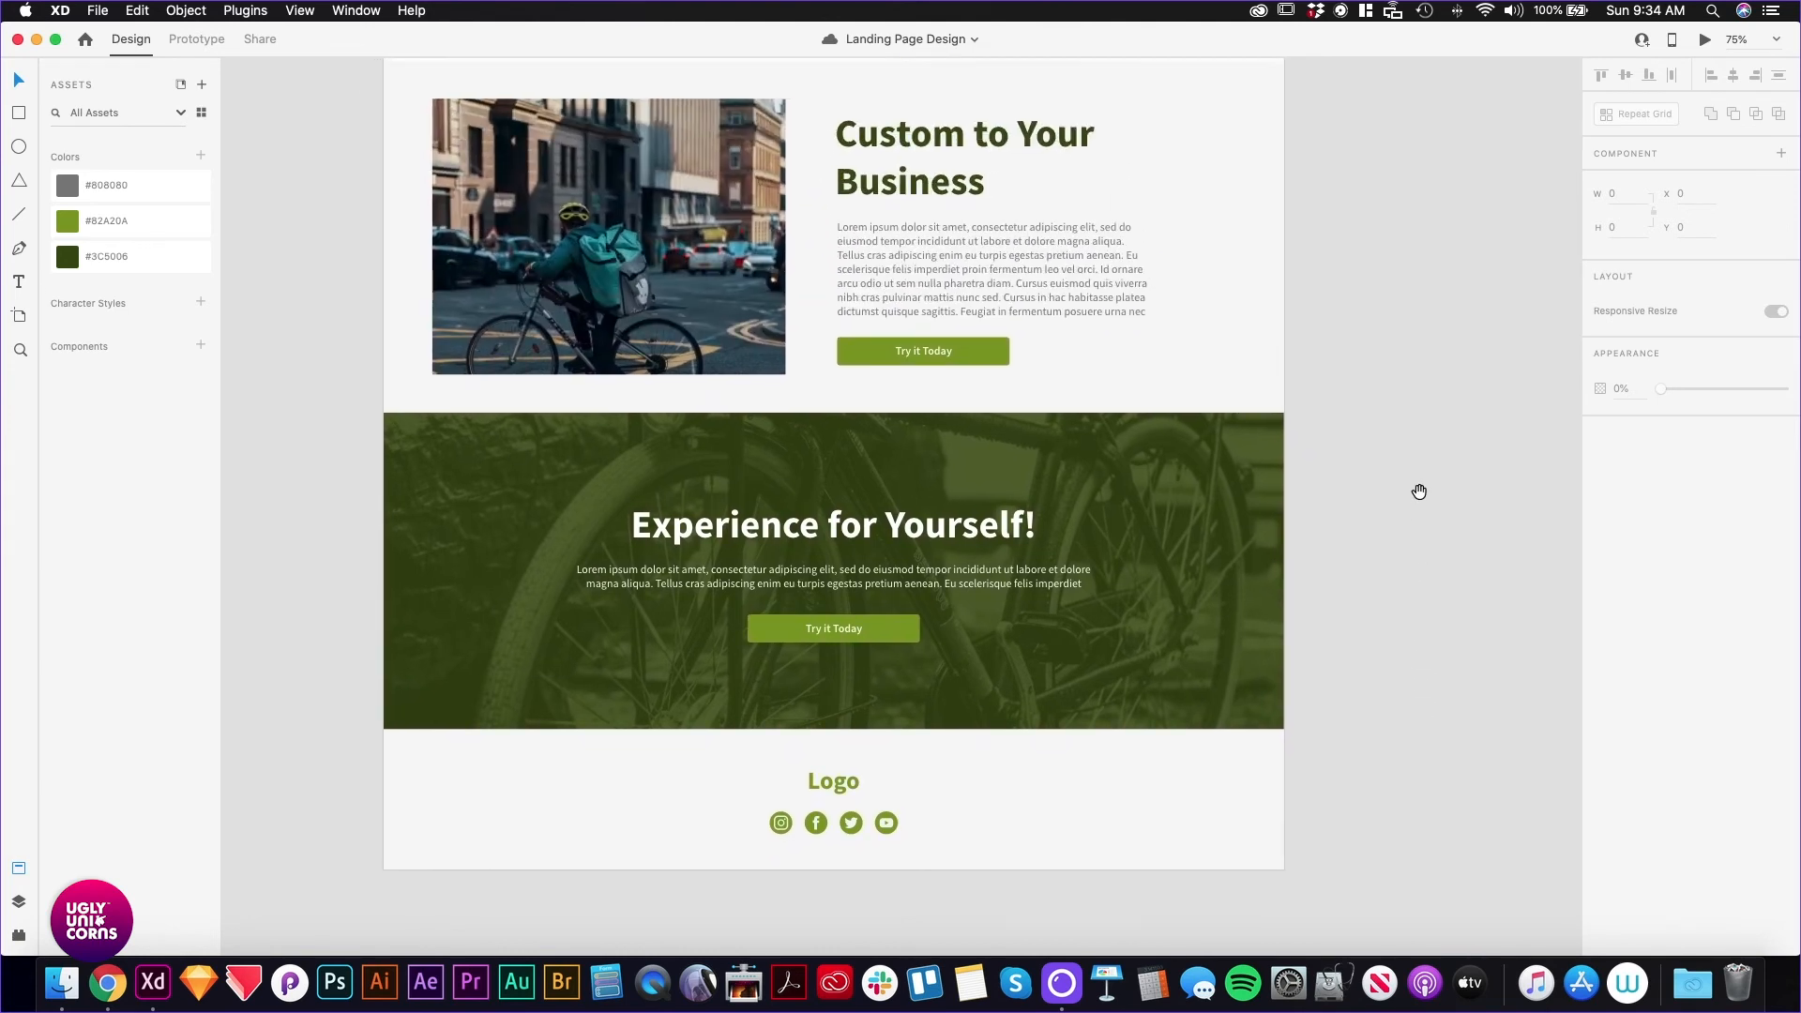
scroll(1415, 450, "up", 6)
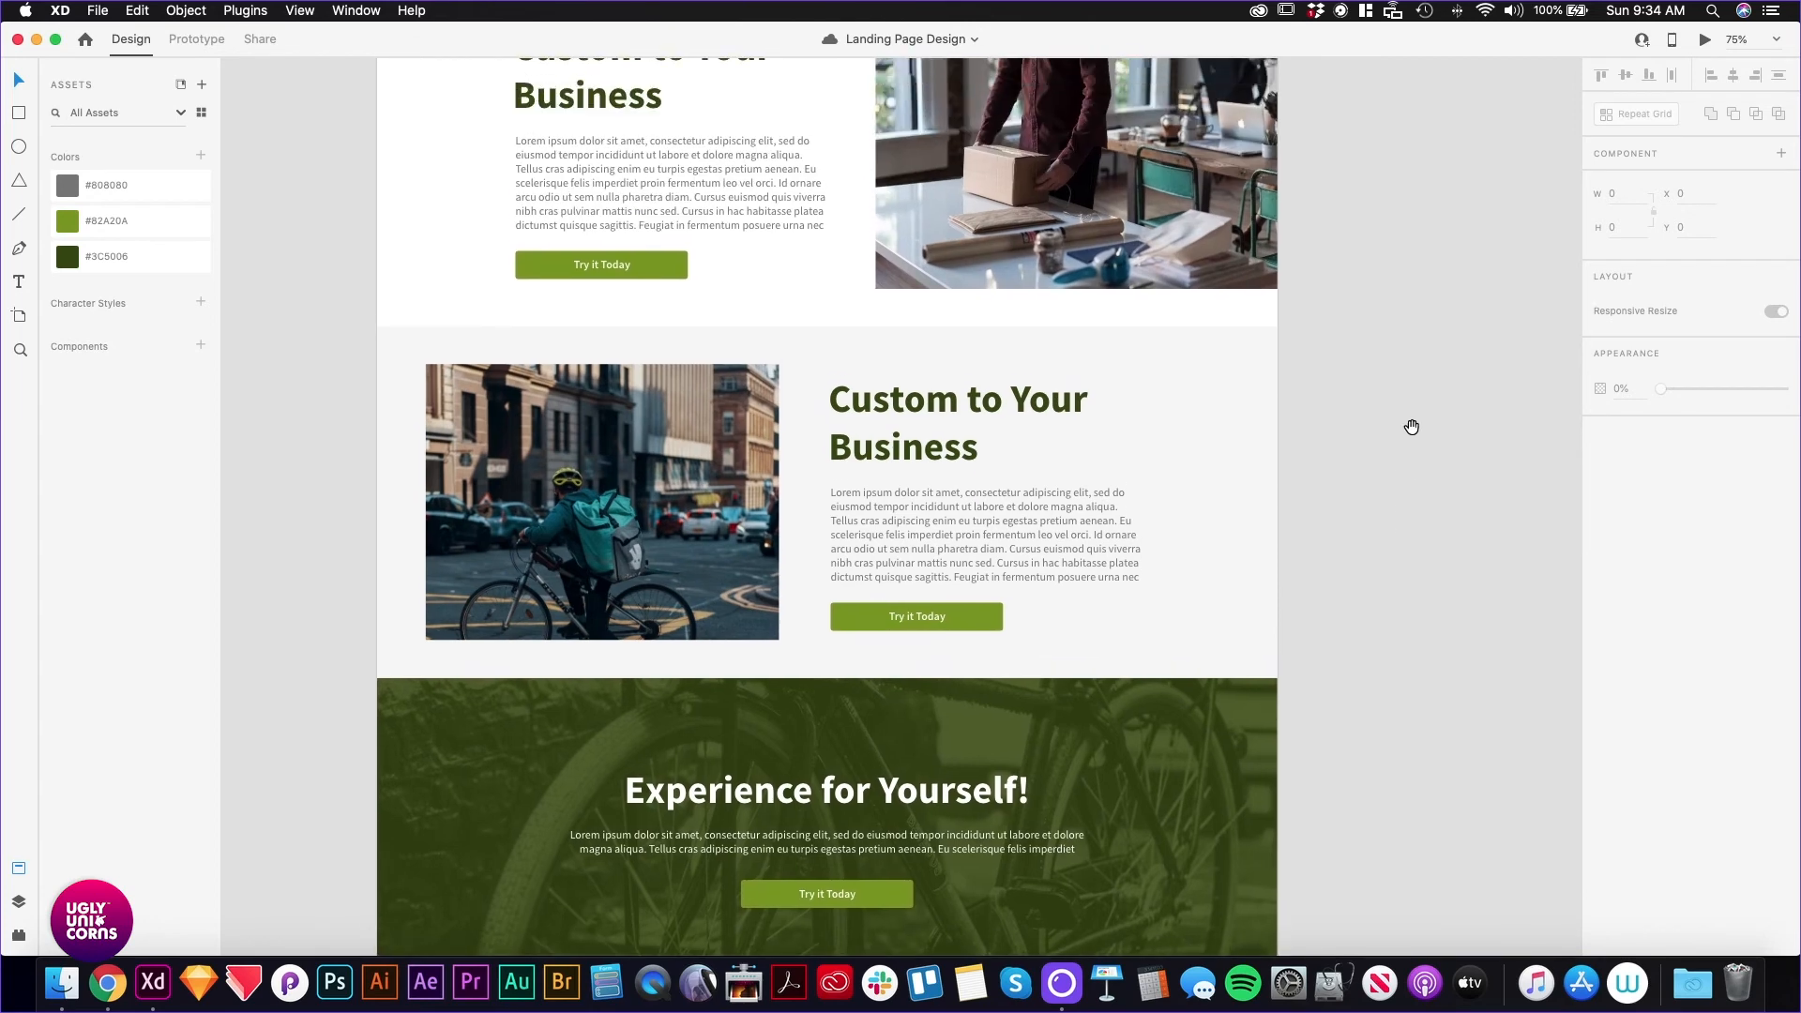
scroll(1413, 431, "up", 5)
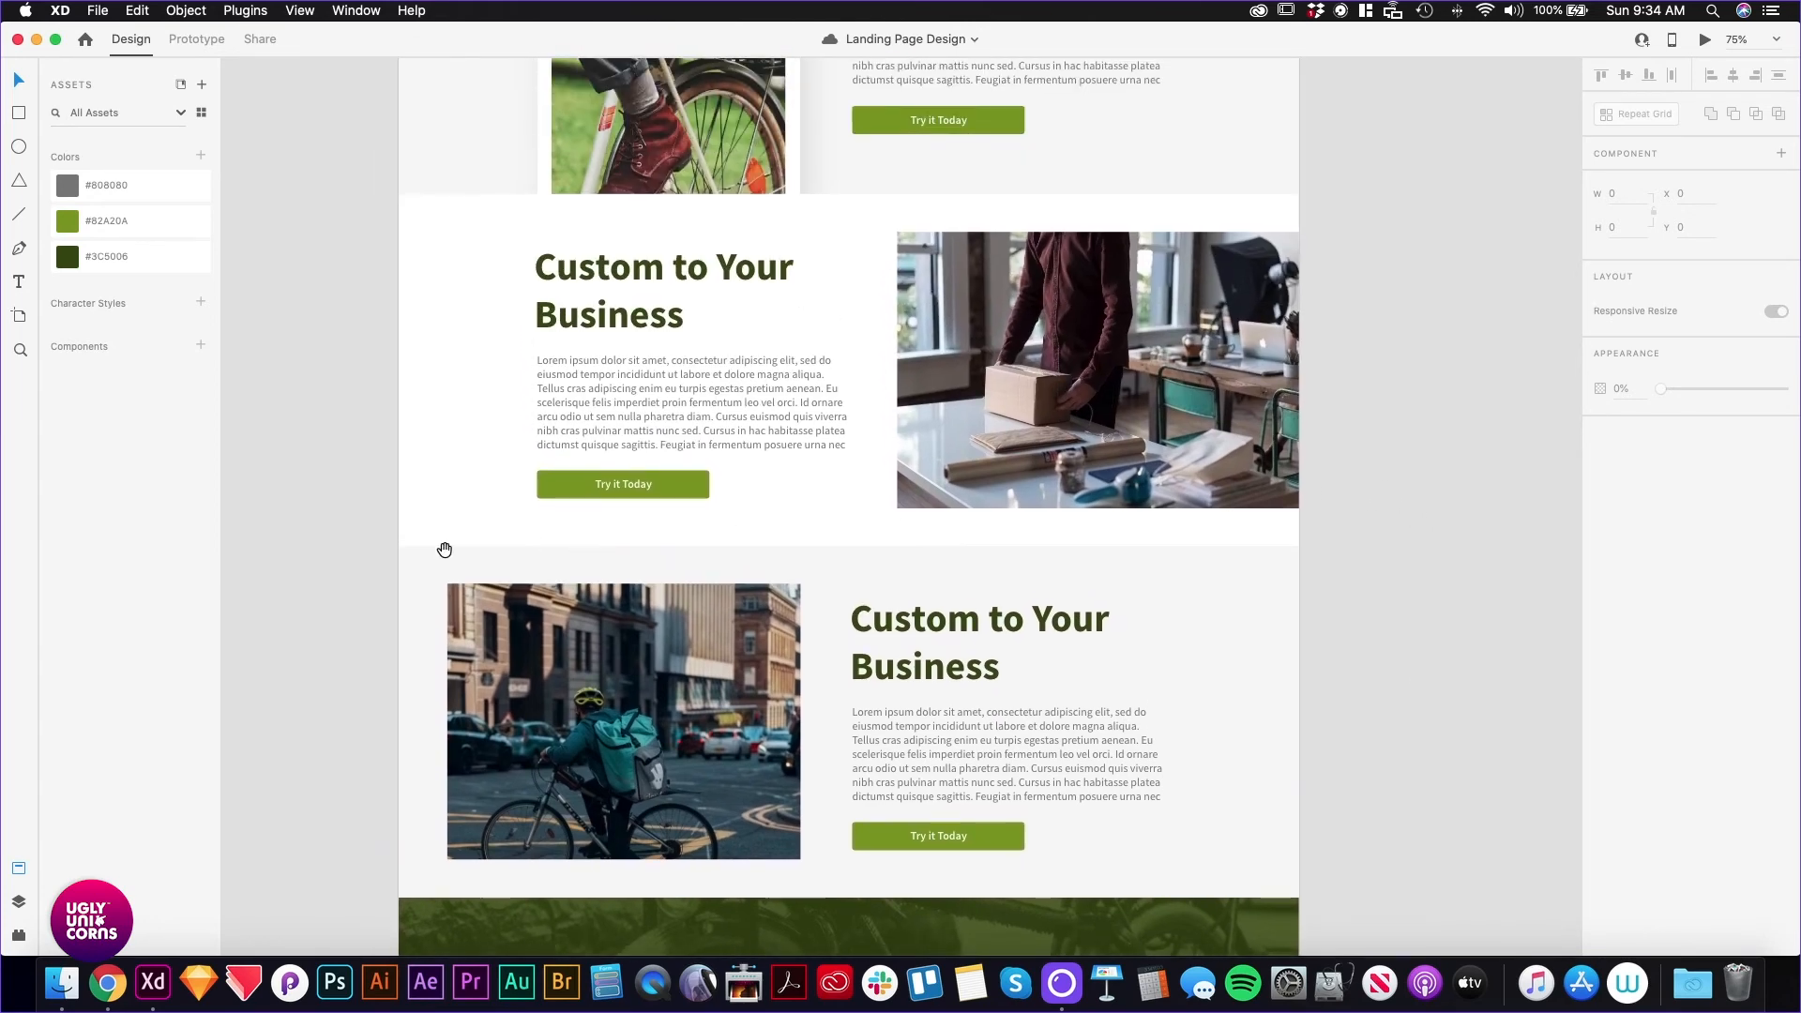
Turn the Try it Today button in the white Custom to Your Business section into a component
left_click_drag(444, 549, 728, 567)
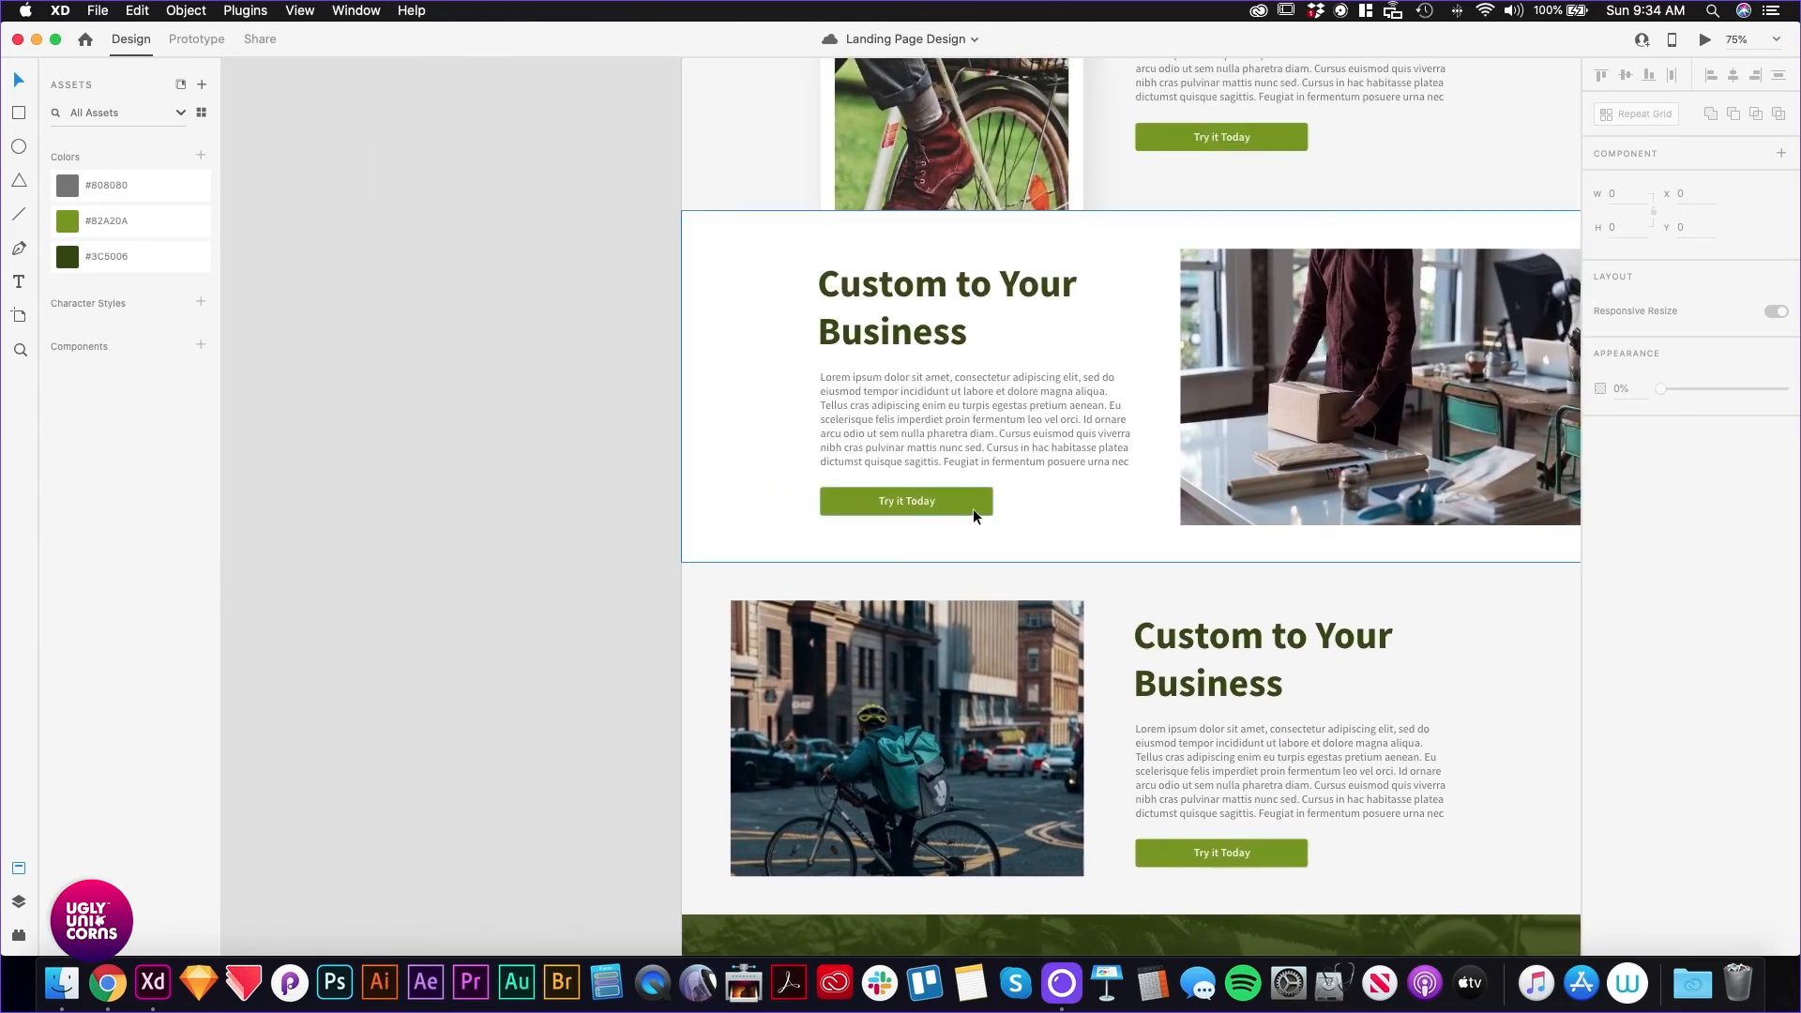
left_click(1064, 505)
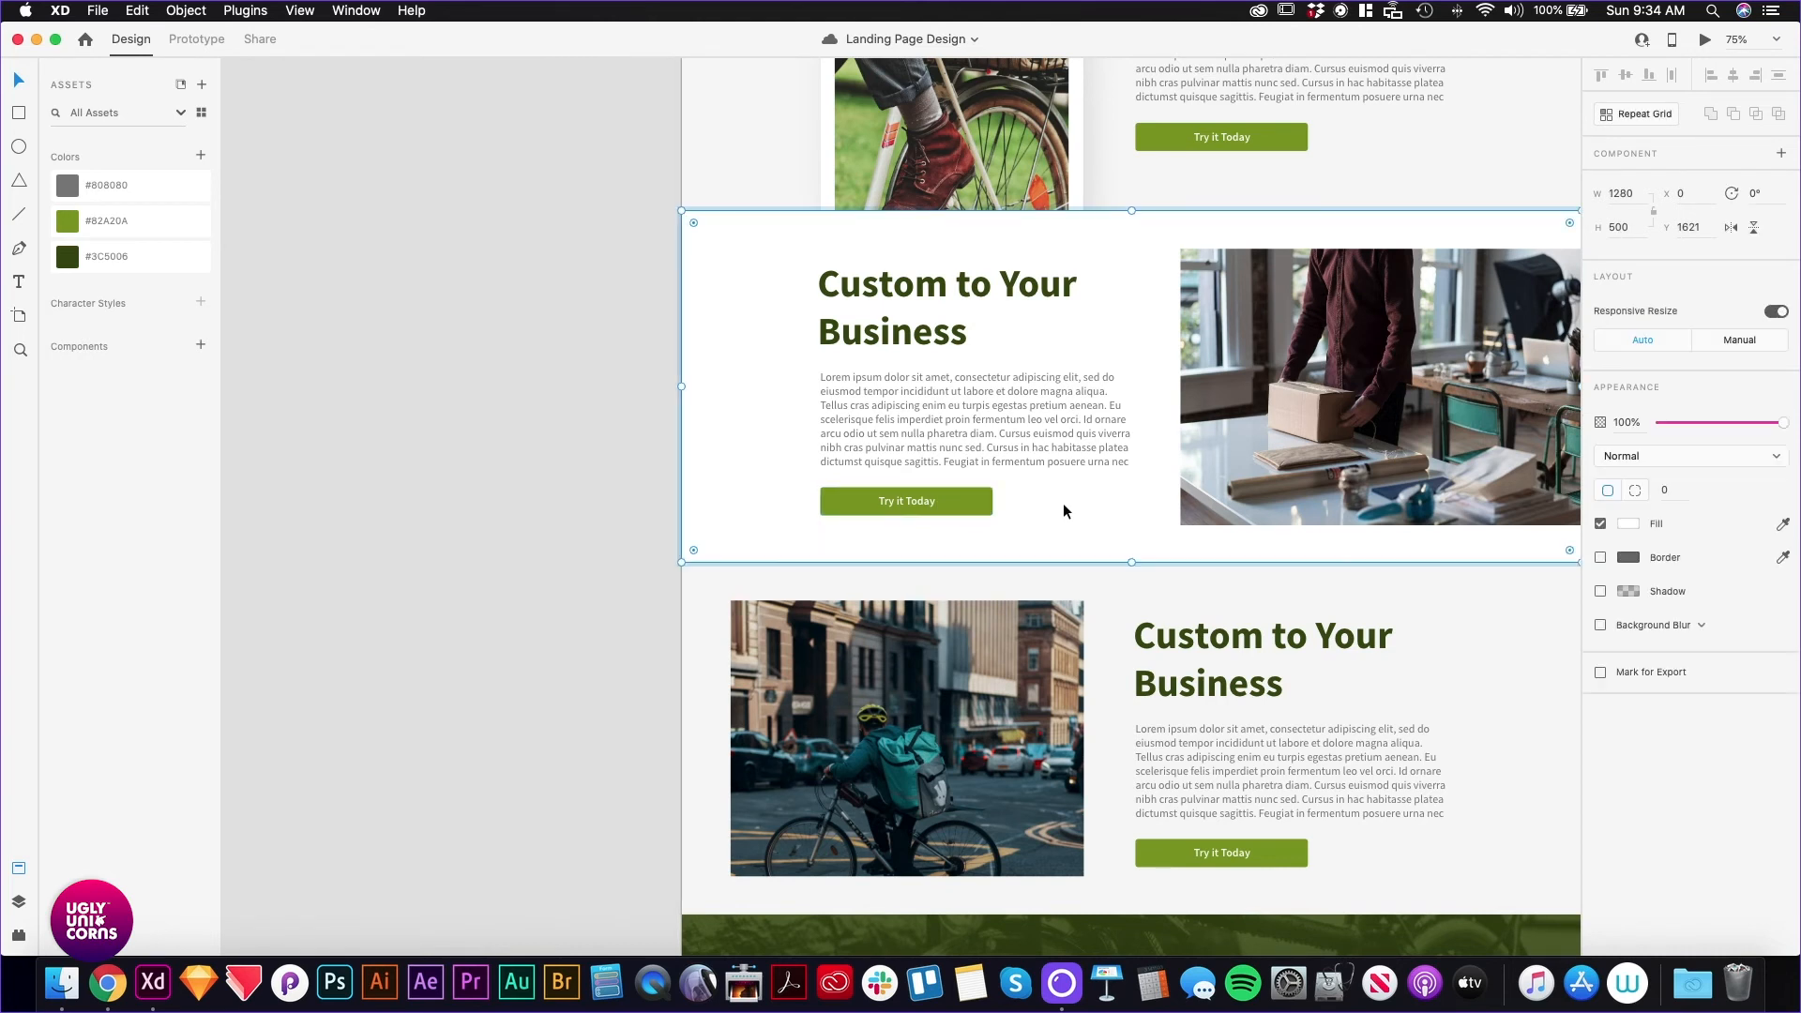
double_click(974, 500)
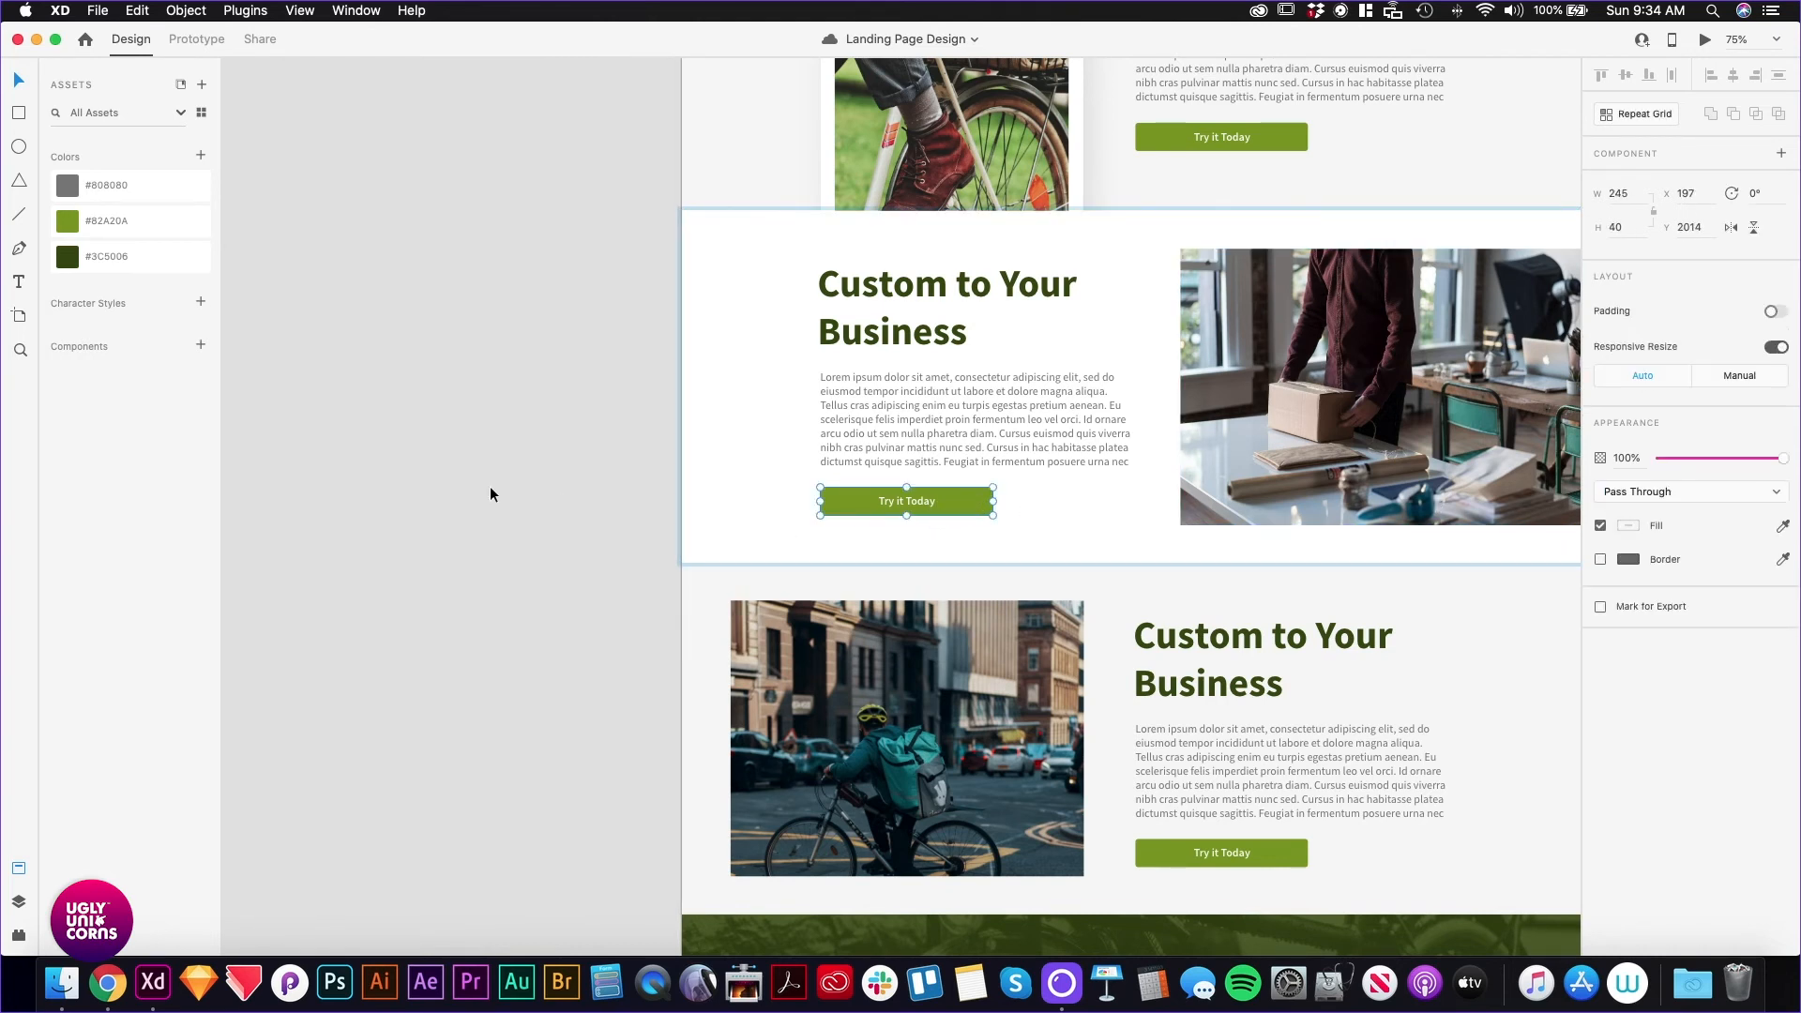
left_click(200, 345)
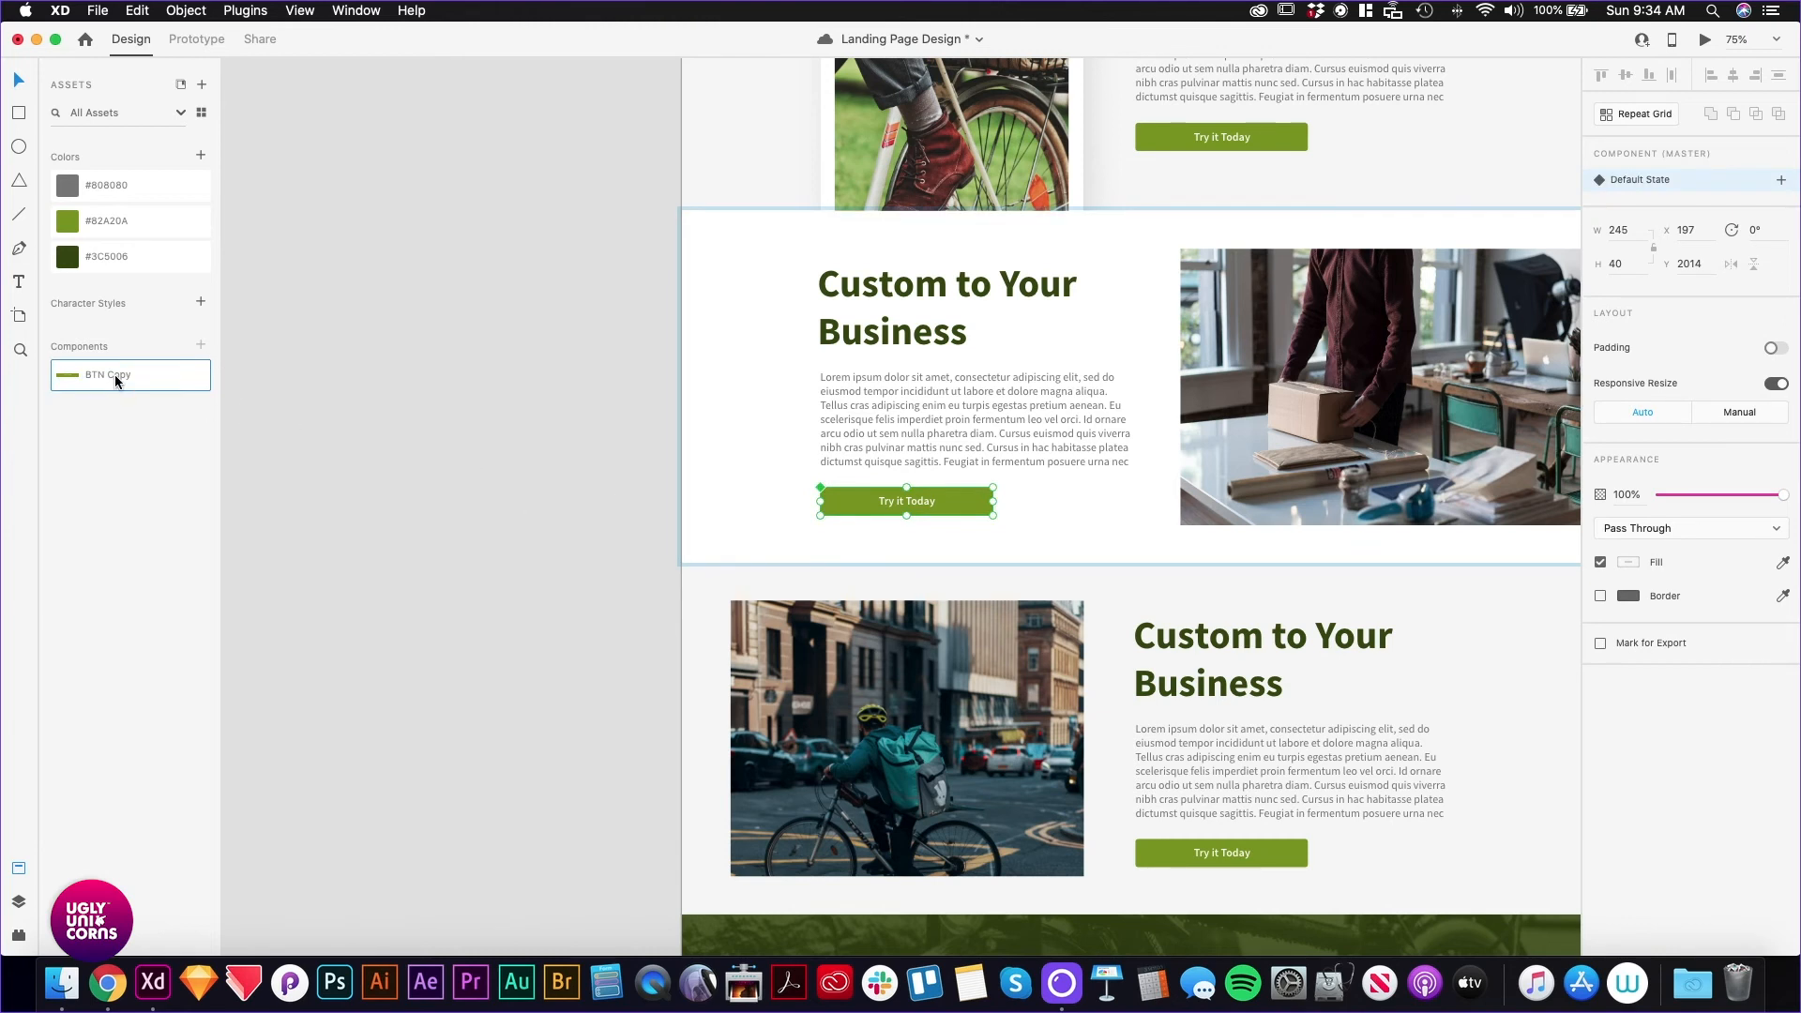
left_click(334, 482)
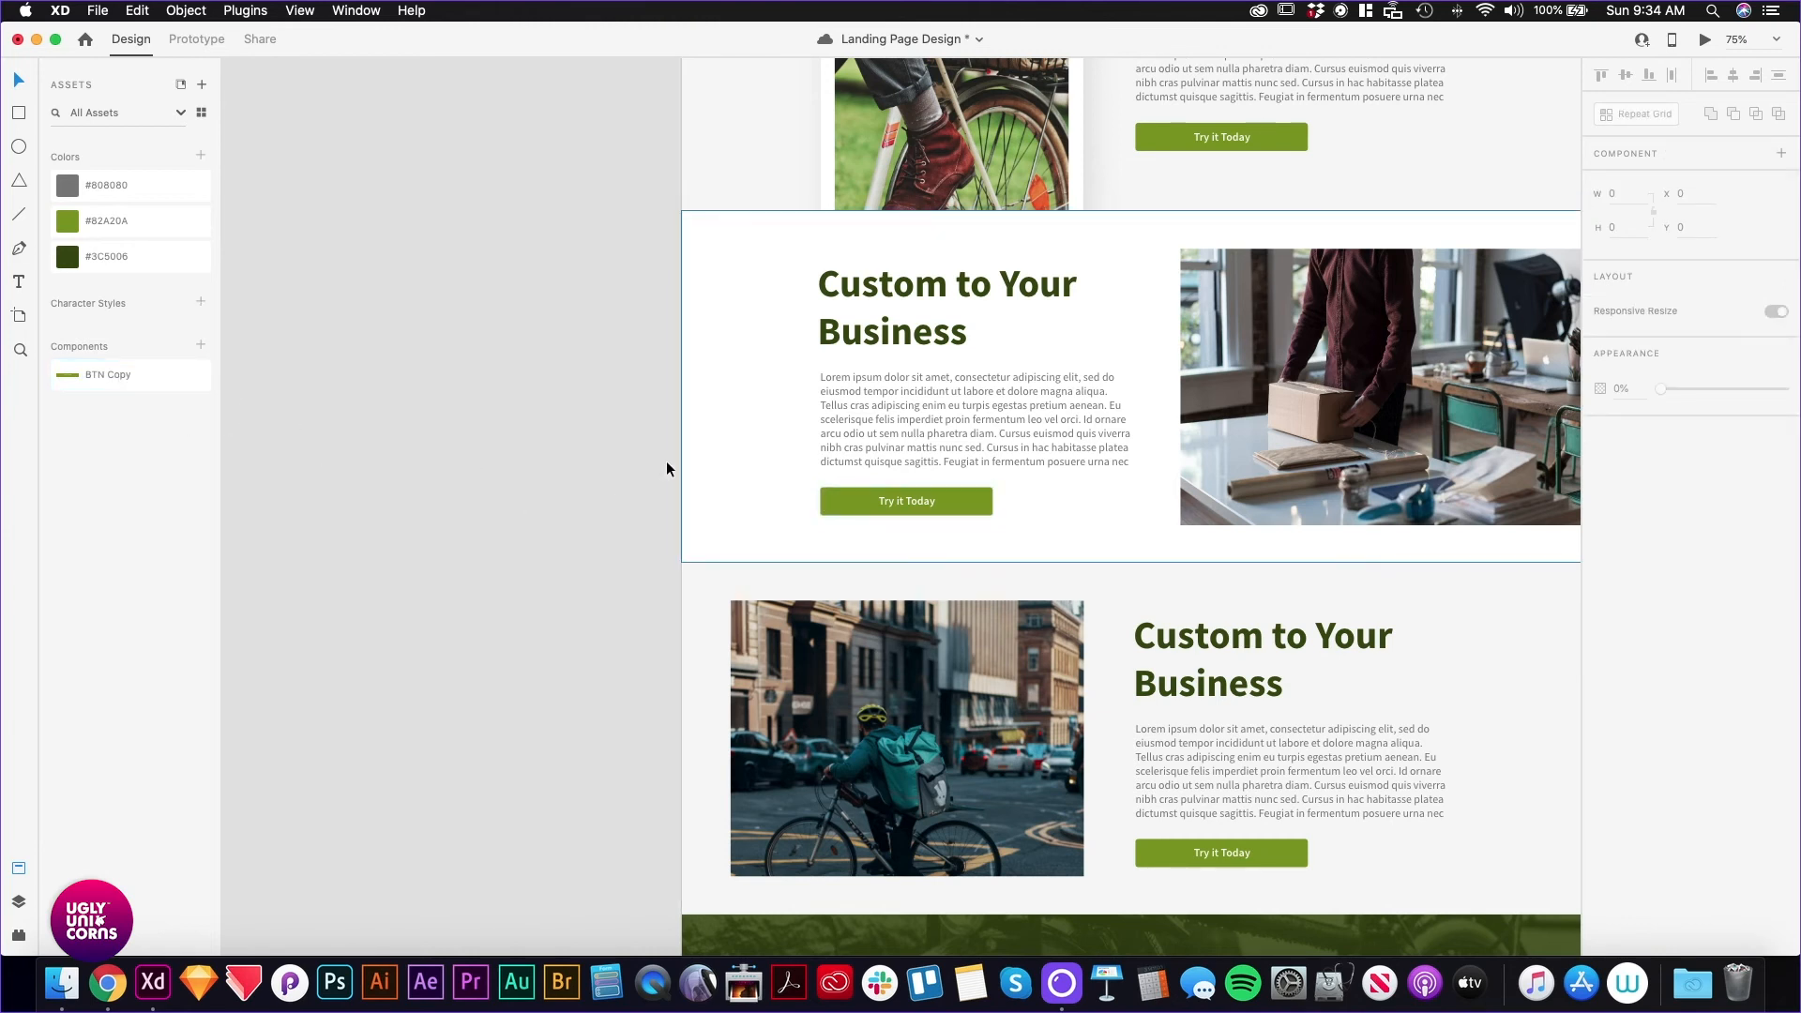
Inspect the text properties of the Try it Today label inside the button component
double_click(846, 501)
left_click_drag(884, 494, 876, 487)
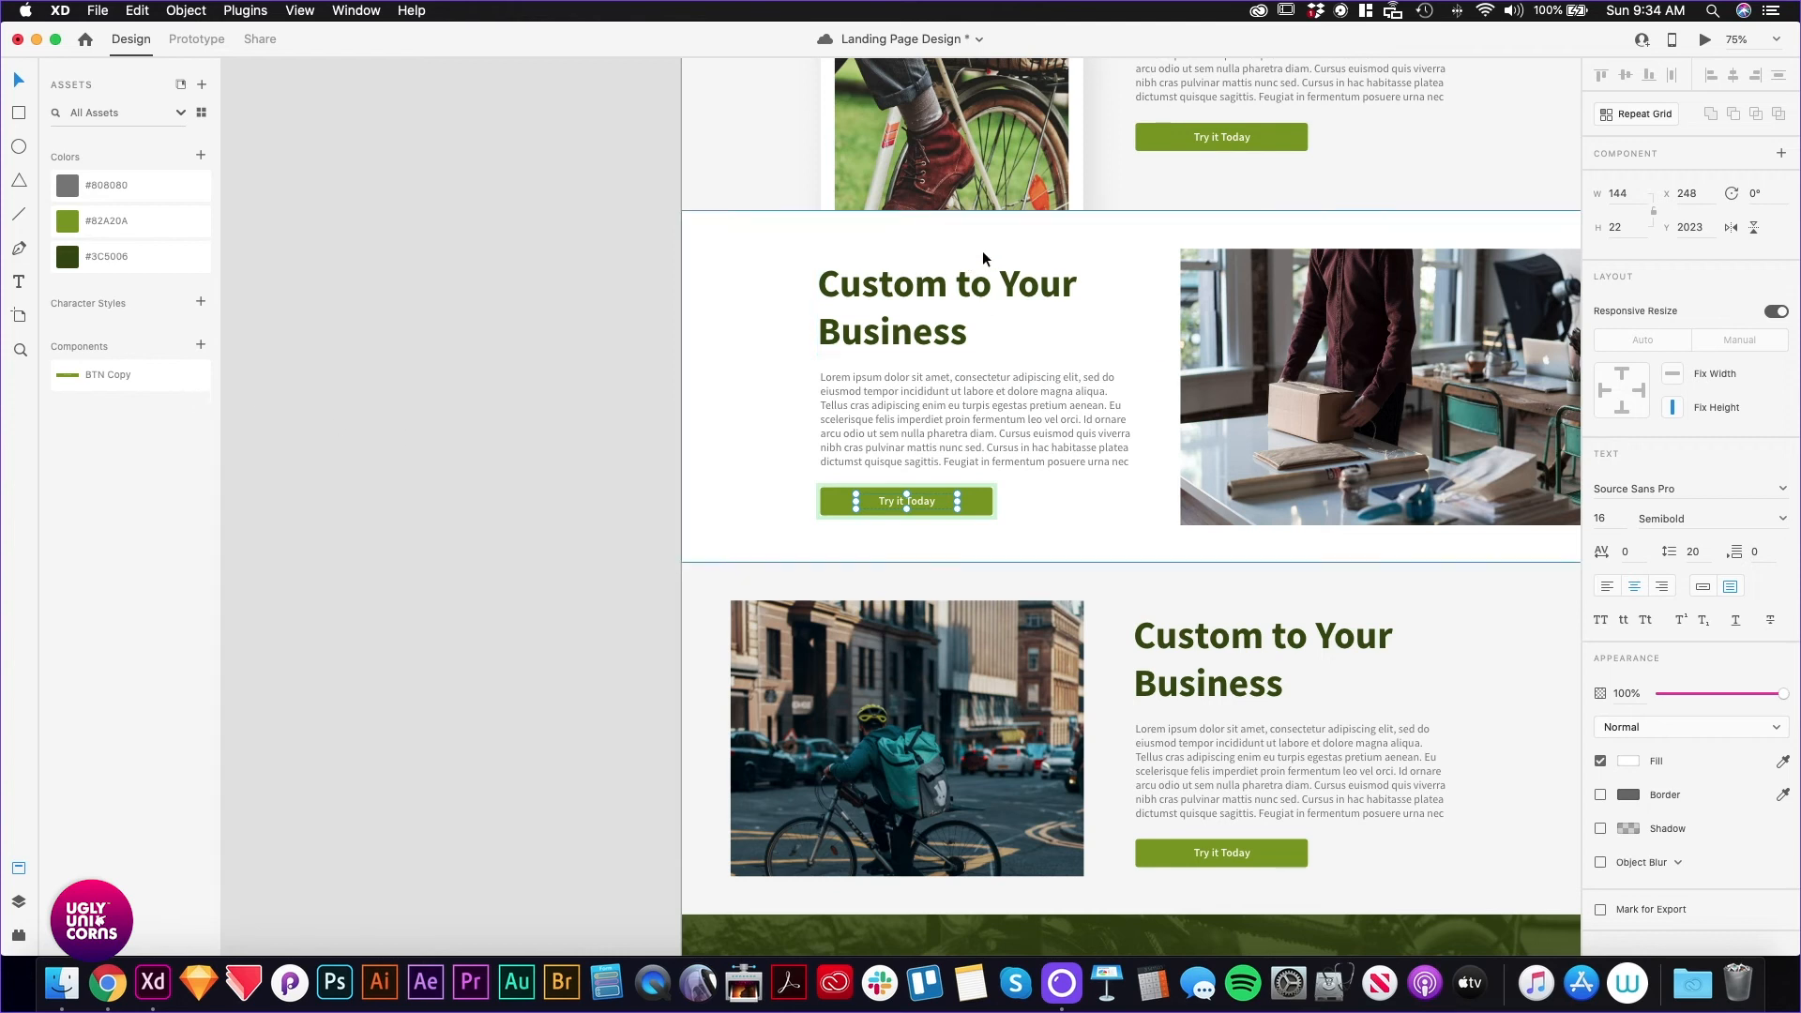
left_click(414, 508)
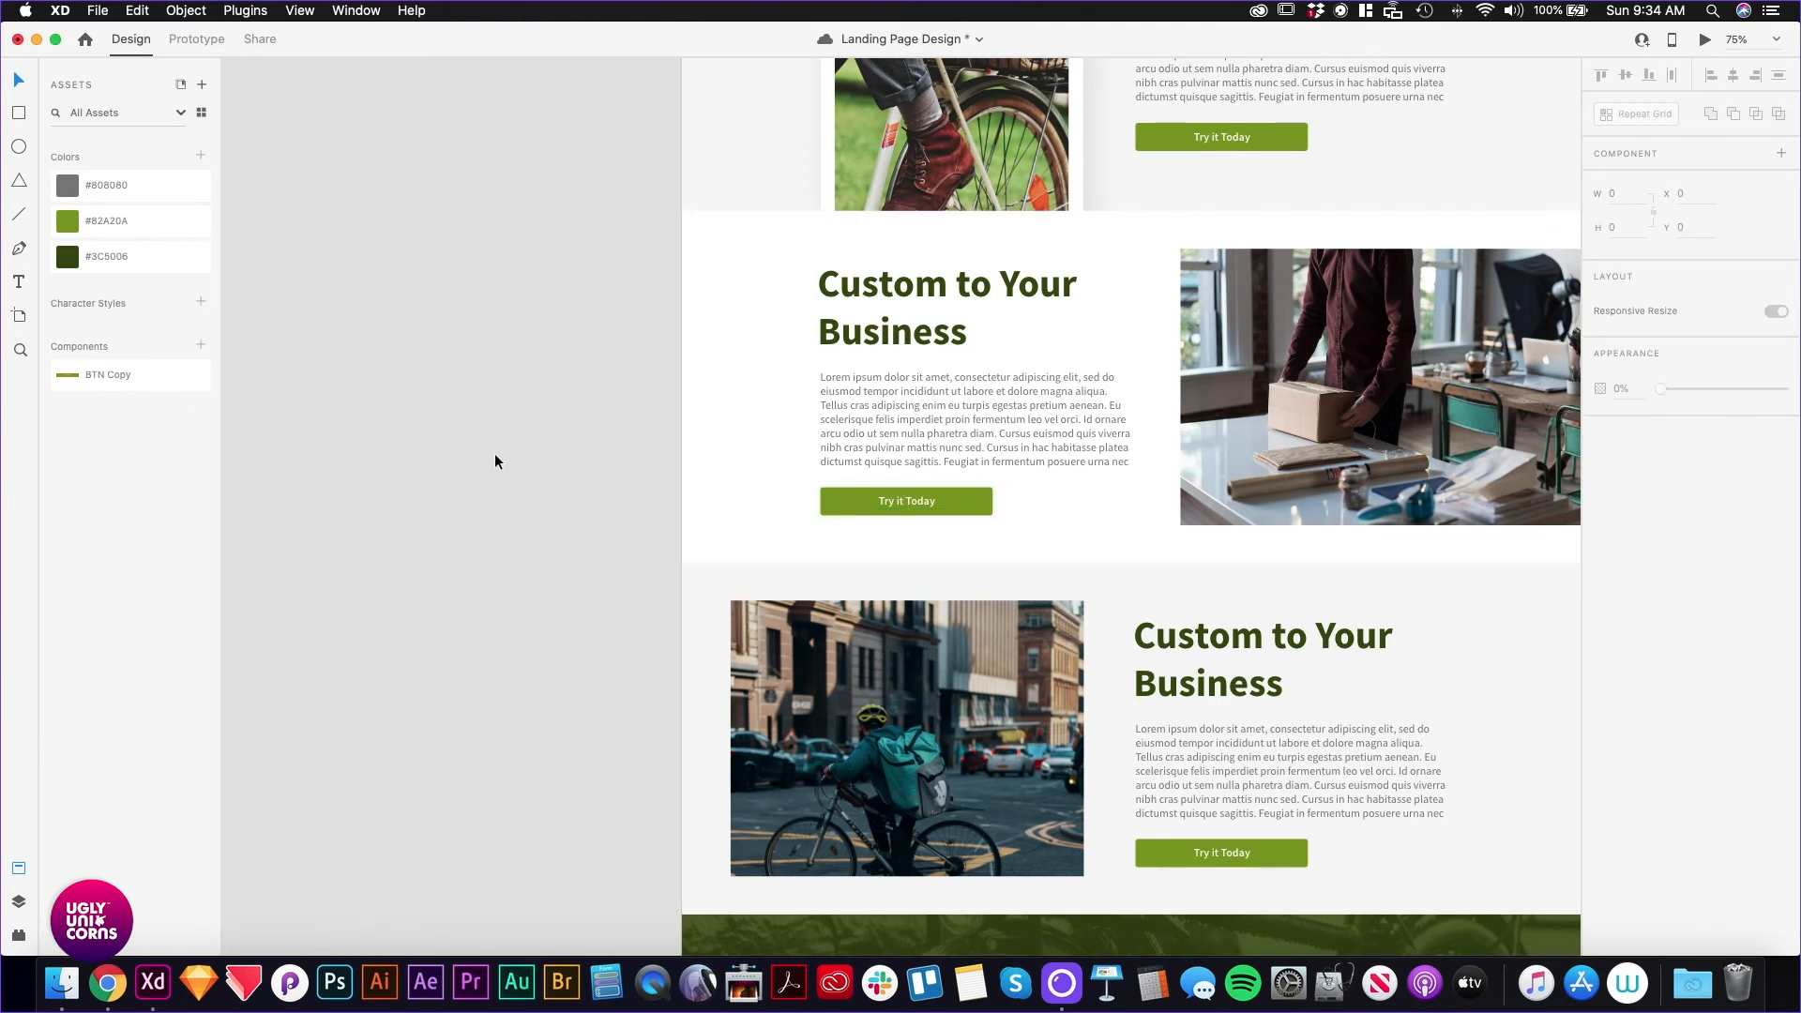
Review the overall layout and colours of the complete landing page at 33% zoom, from header to footer
scroll(582, 445, "right", 3)
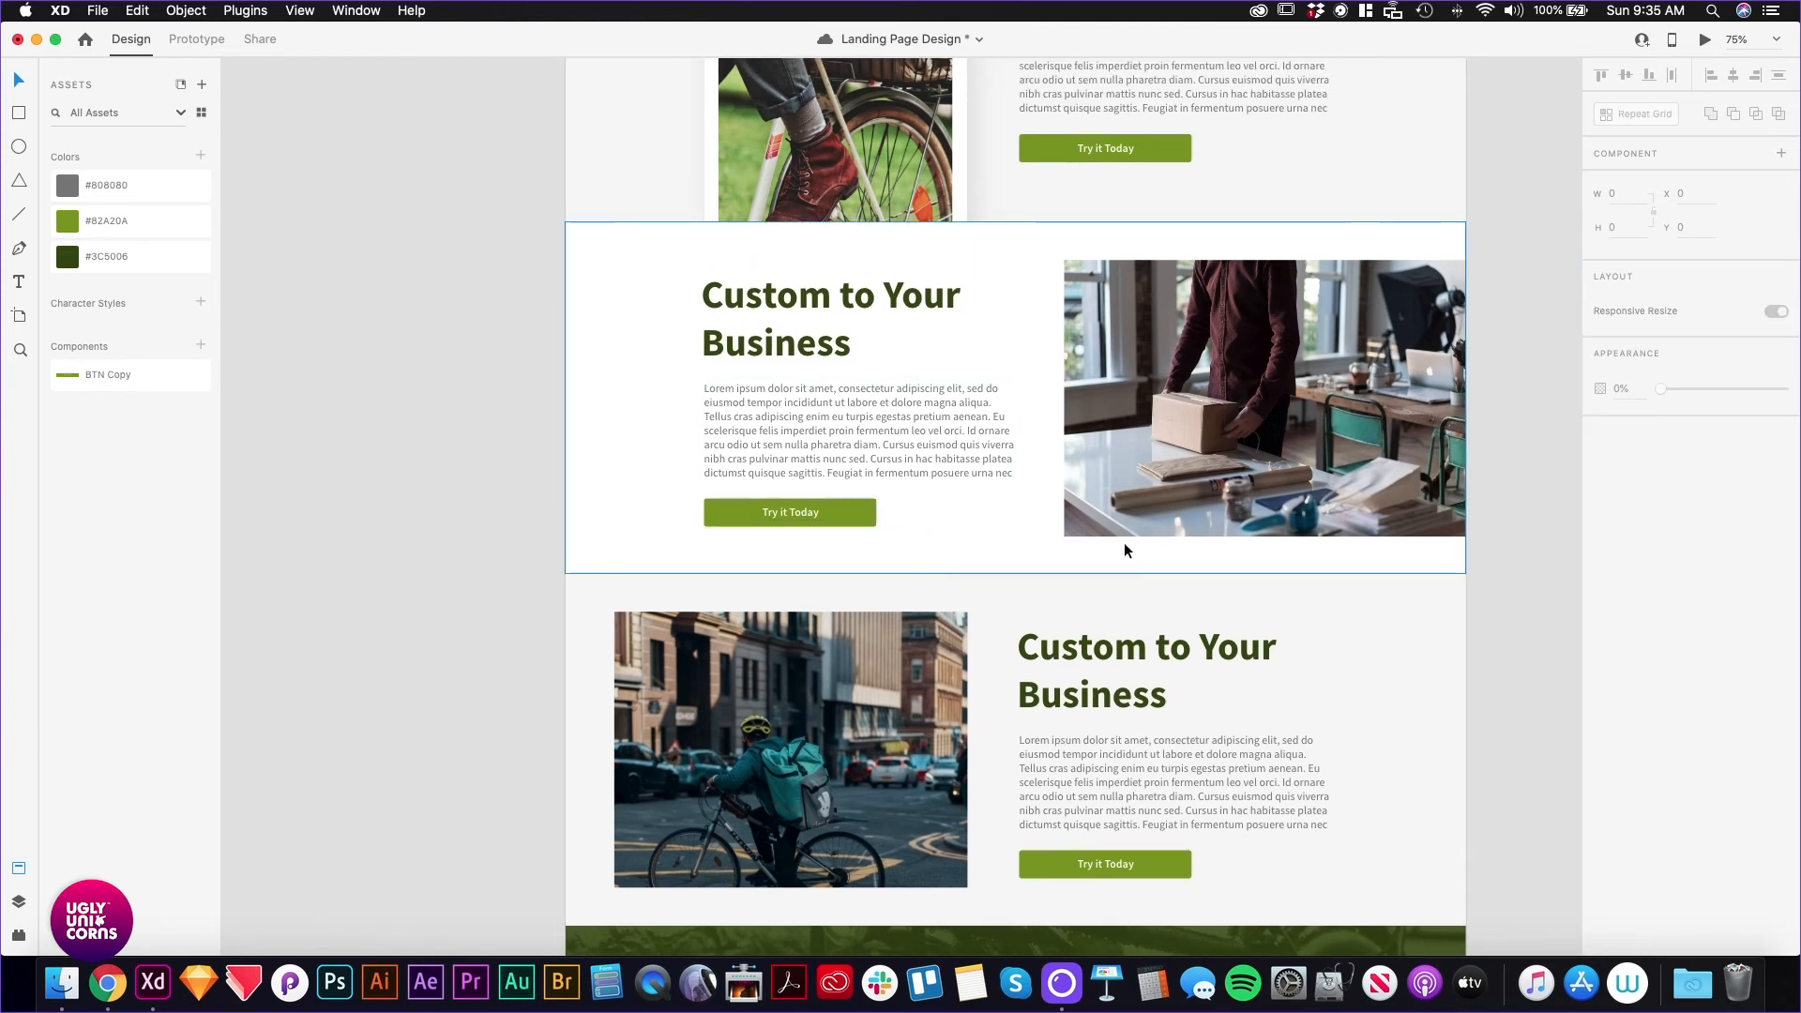
scroll(1121, 542, "down", 5)
scroll(1172, 518, "down", 3)
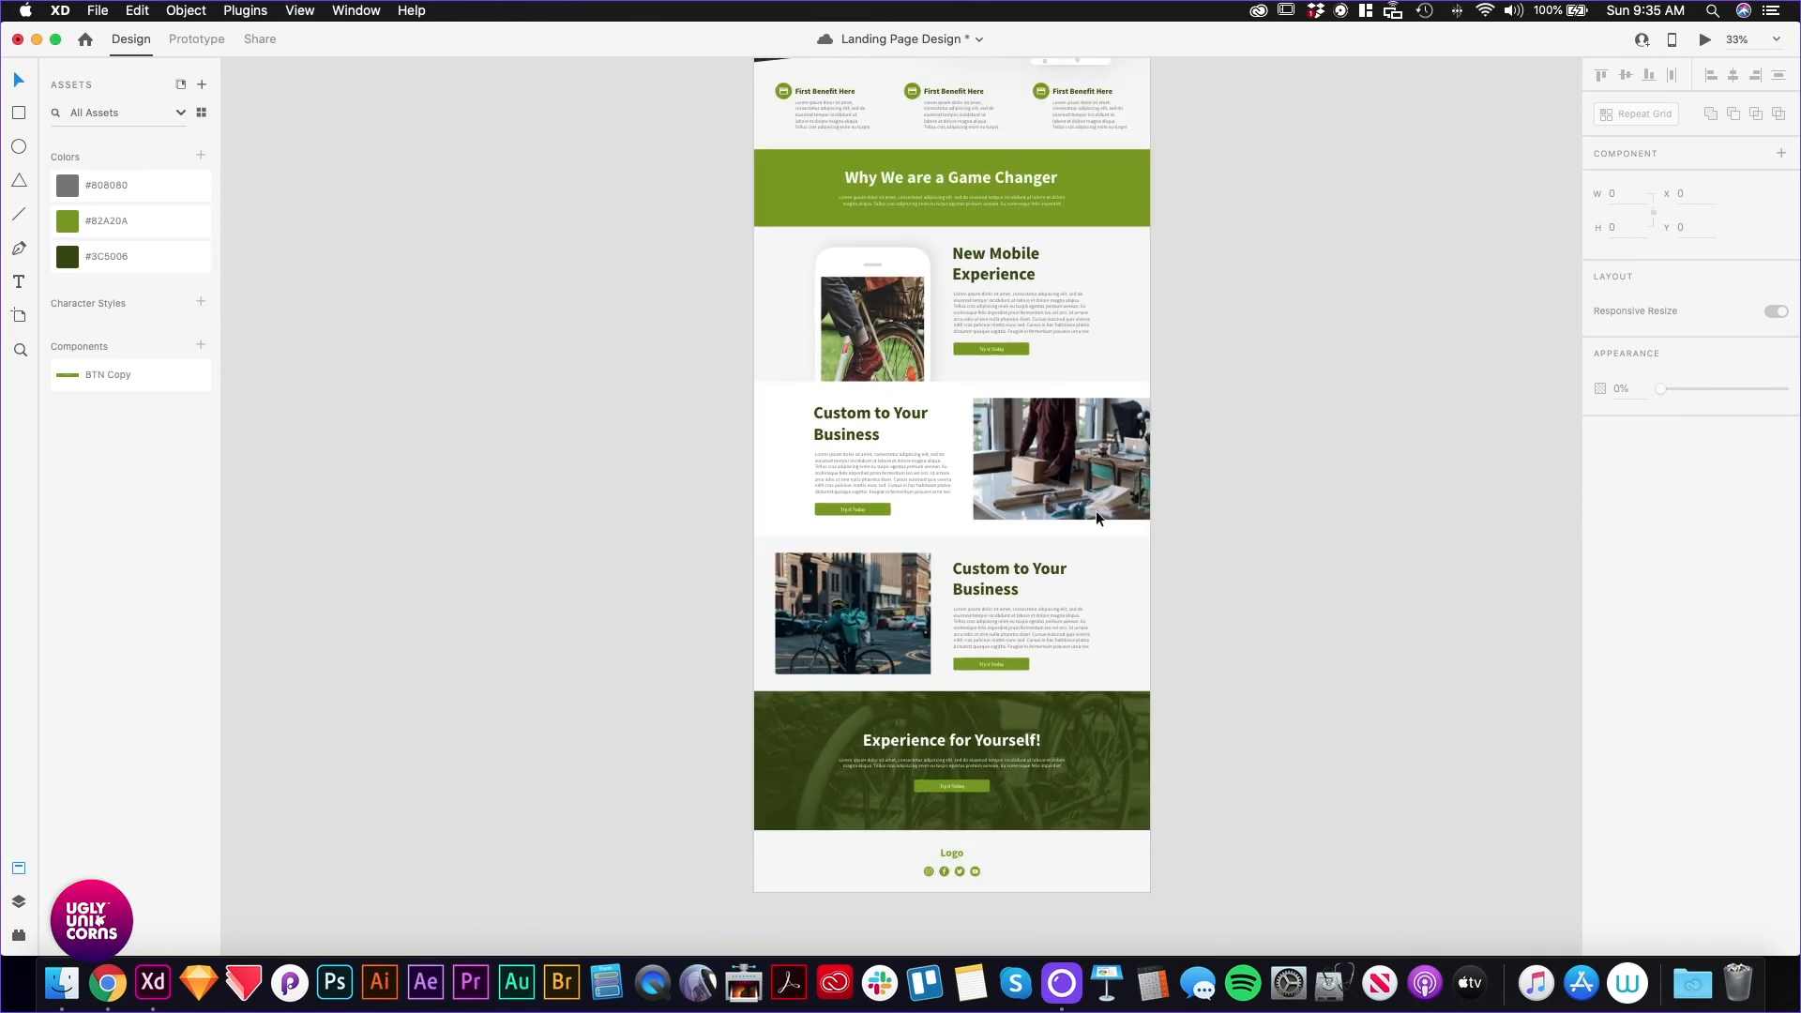
scroll(1233, 400, "up", 5)
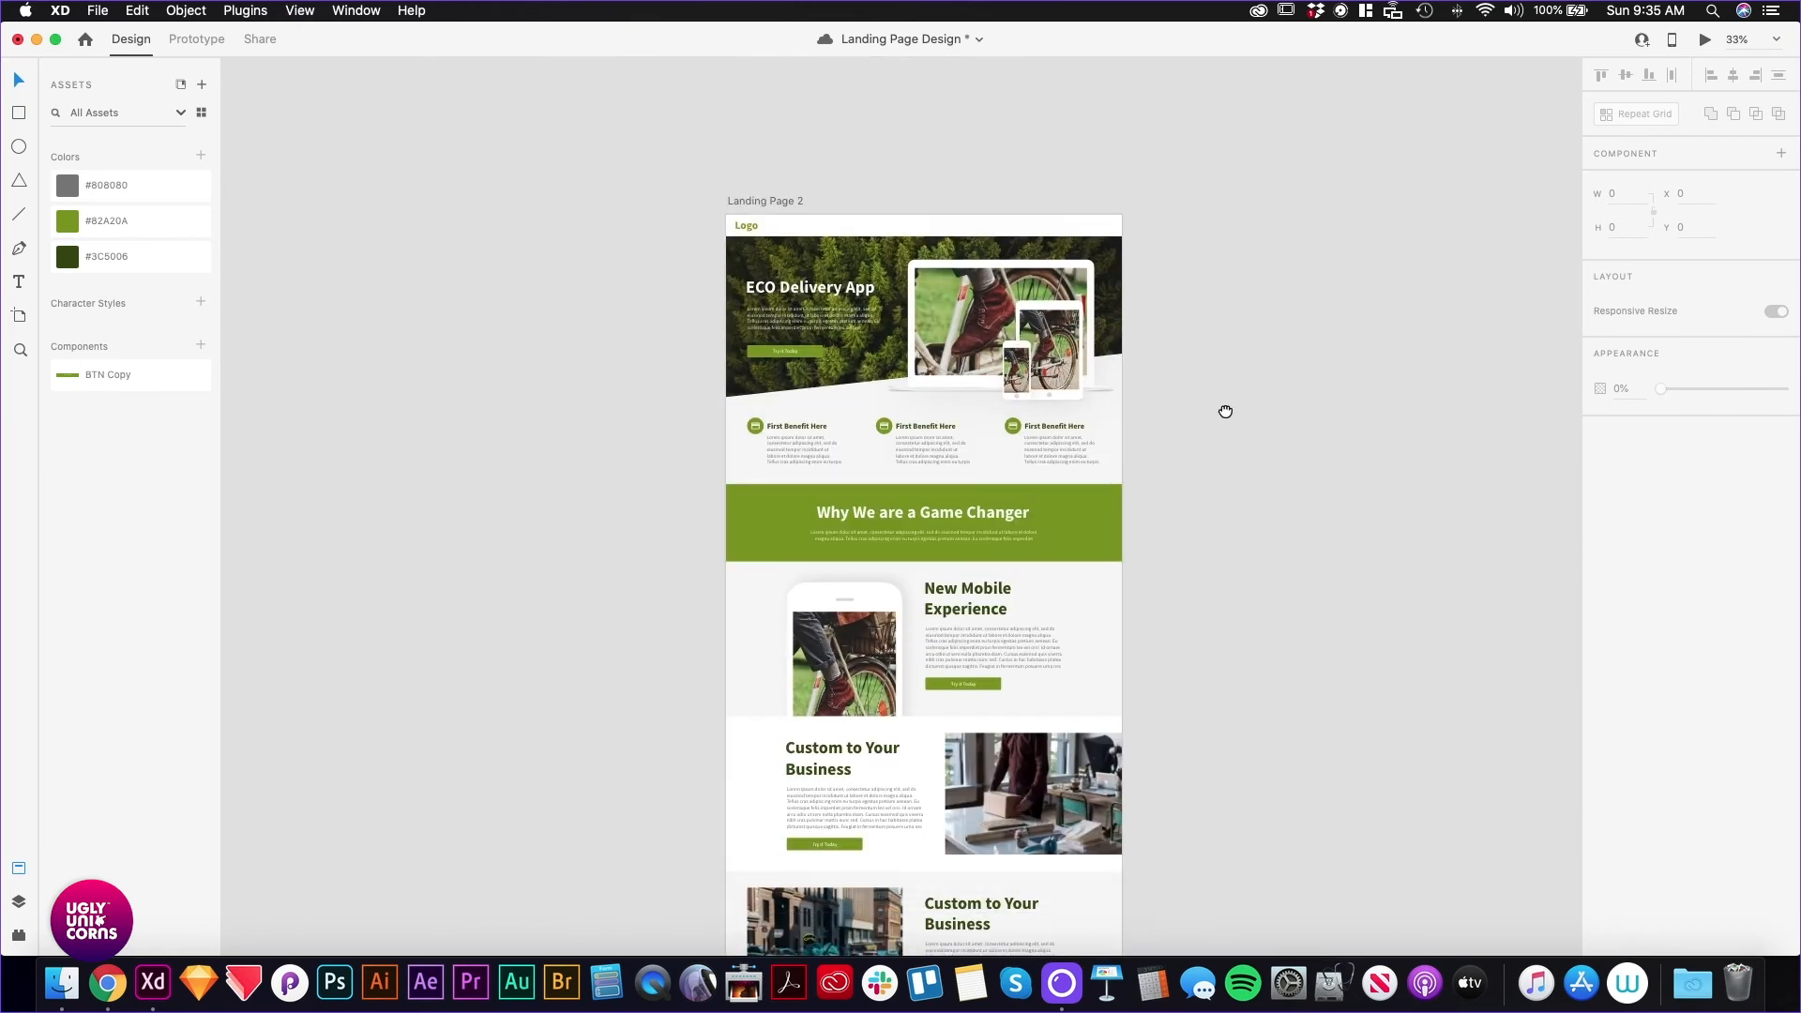
scroll(1235, 385, "up", 3)
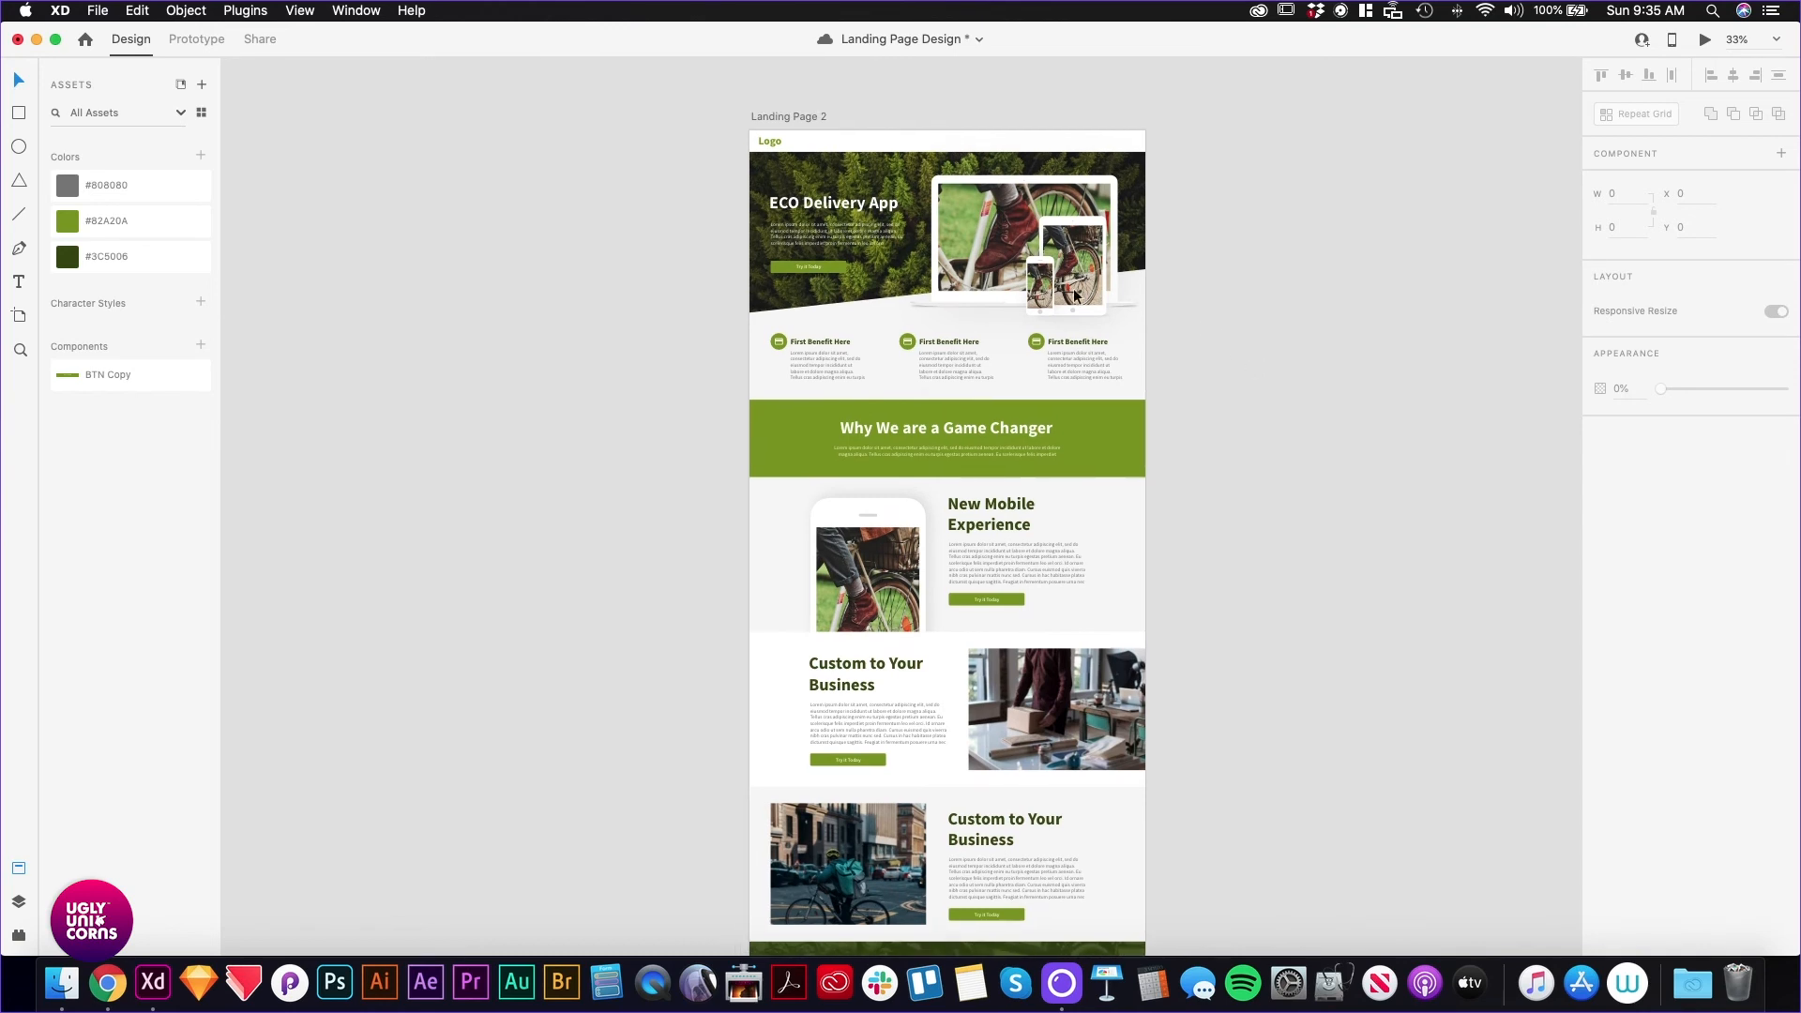
scroll(1270, 430, "down", 5)
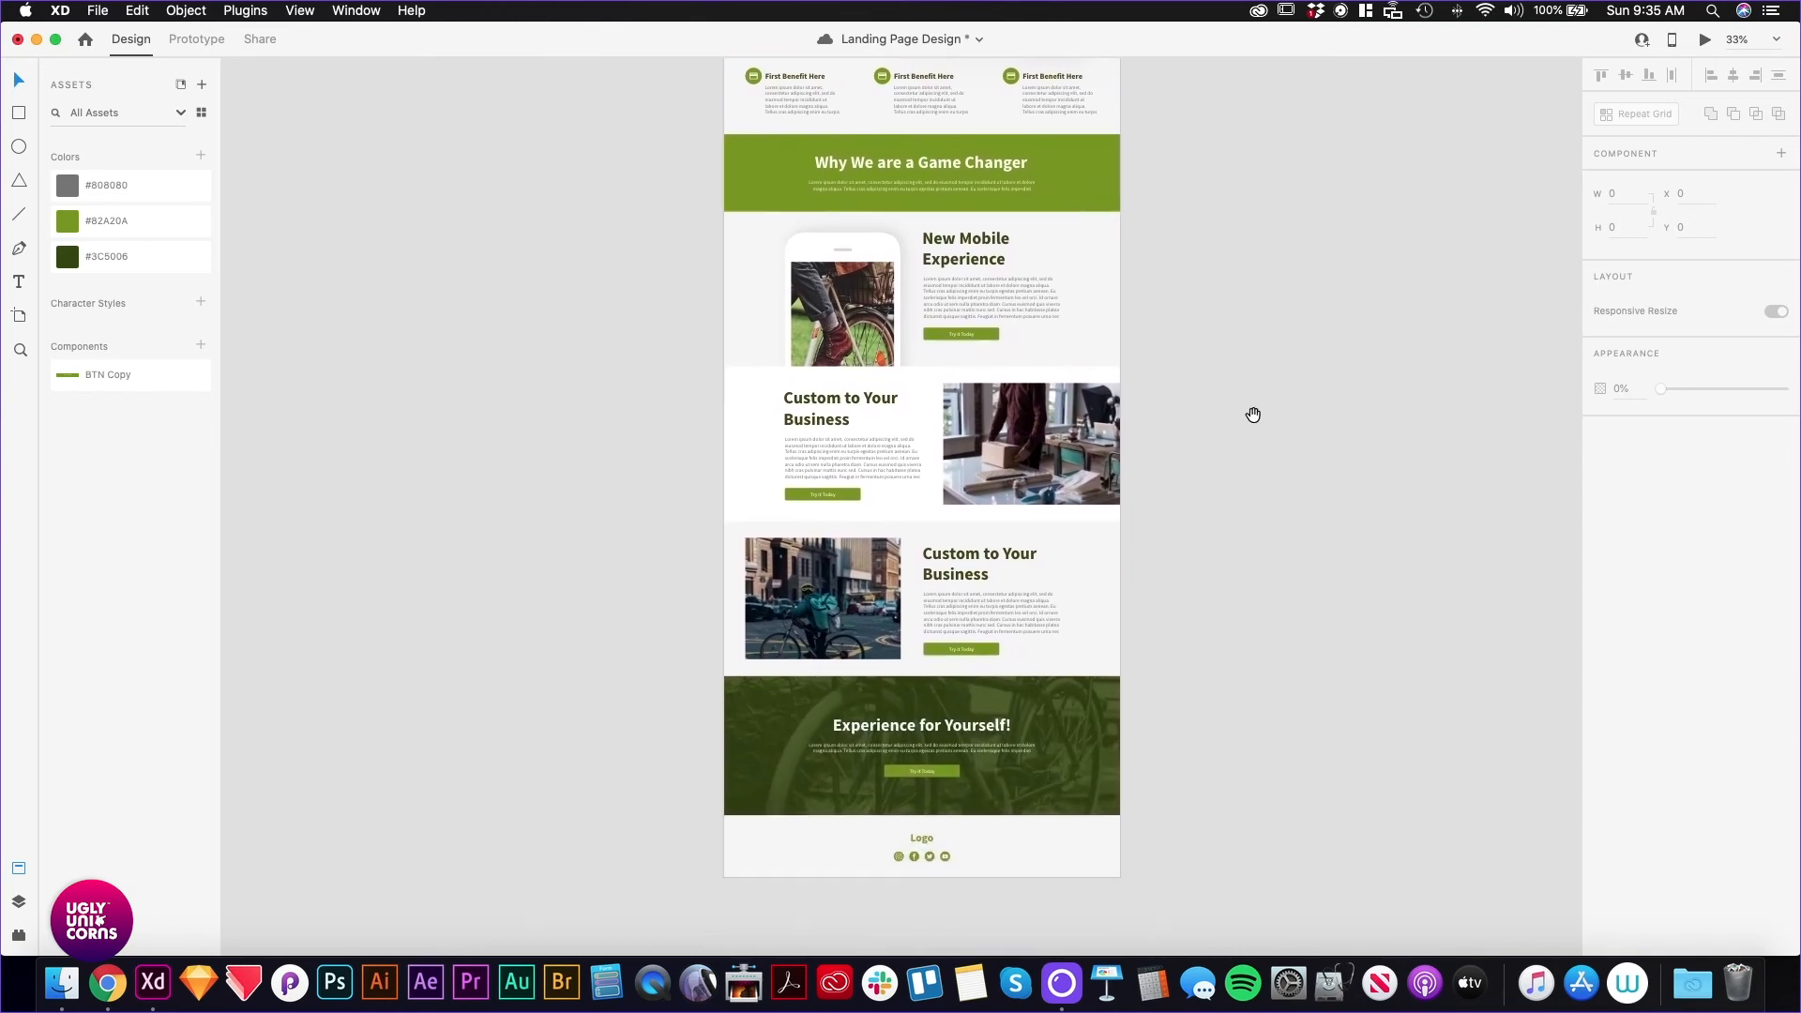
scroll(1265, 459, "up", 1)
scroll(1258, 479, "down", 4)
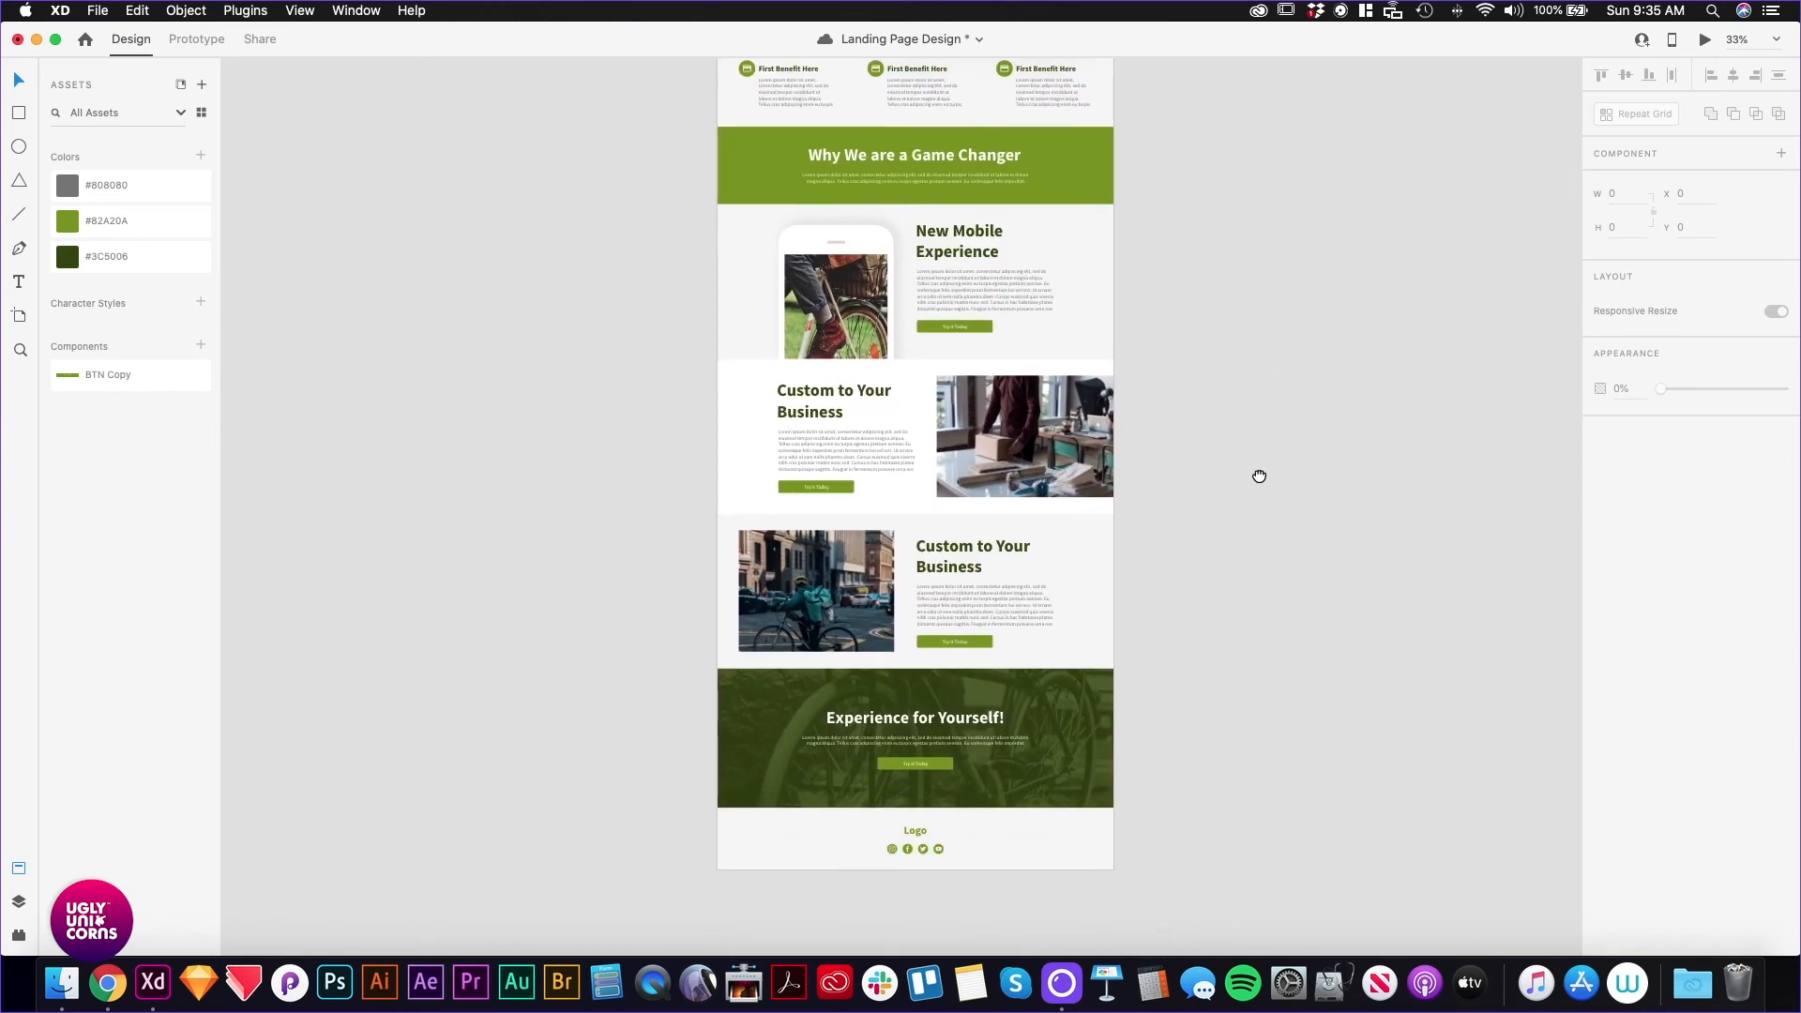
scroll(1257, 434, "down", 1)
scroll(1234, 446, "up", 2)
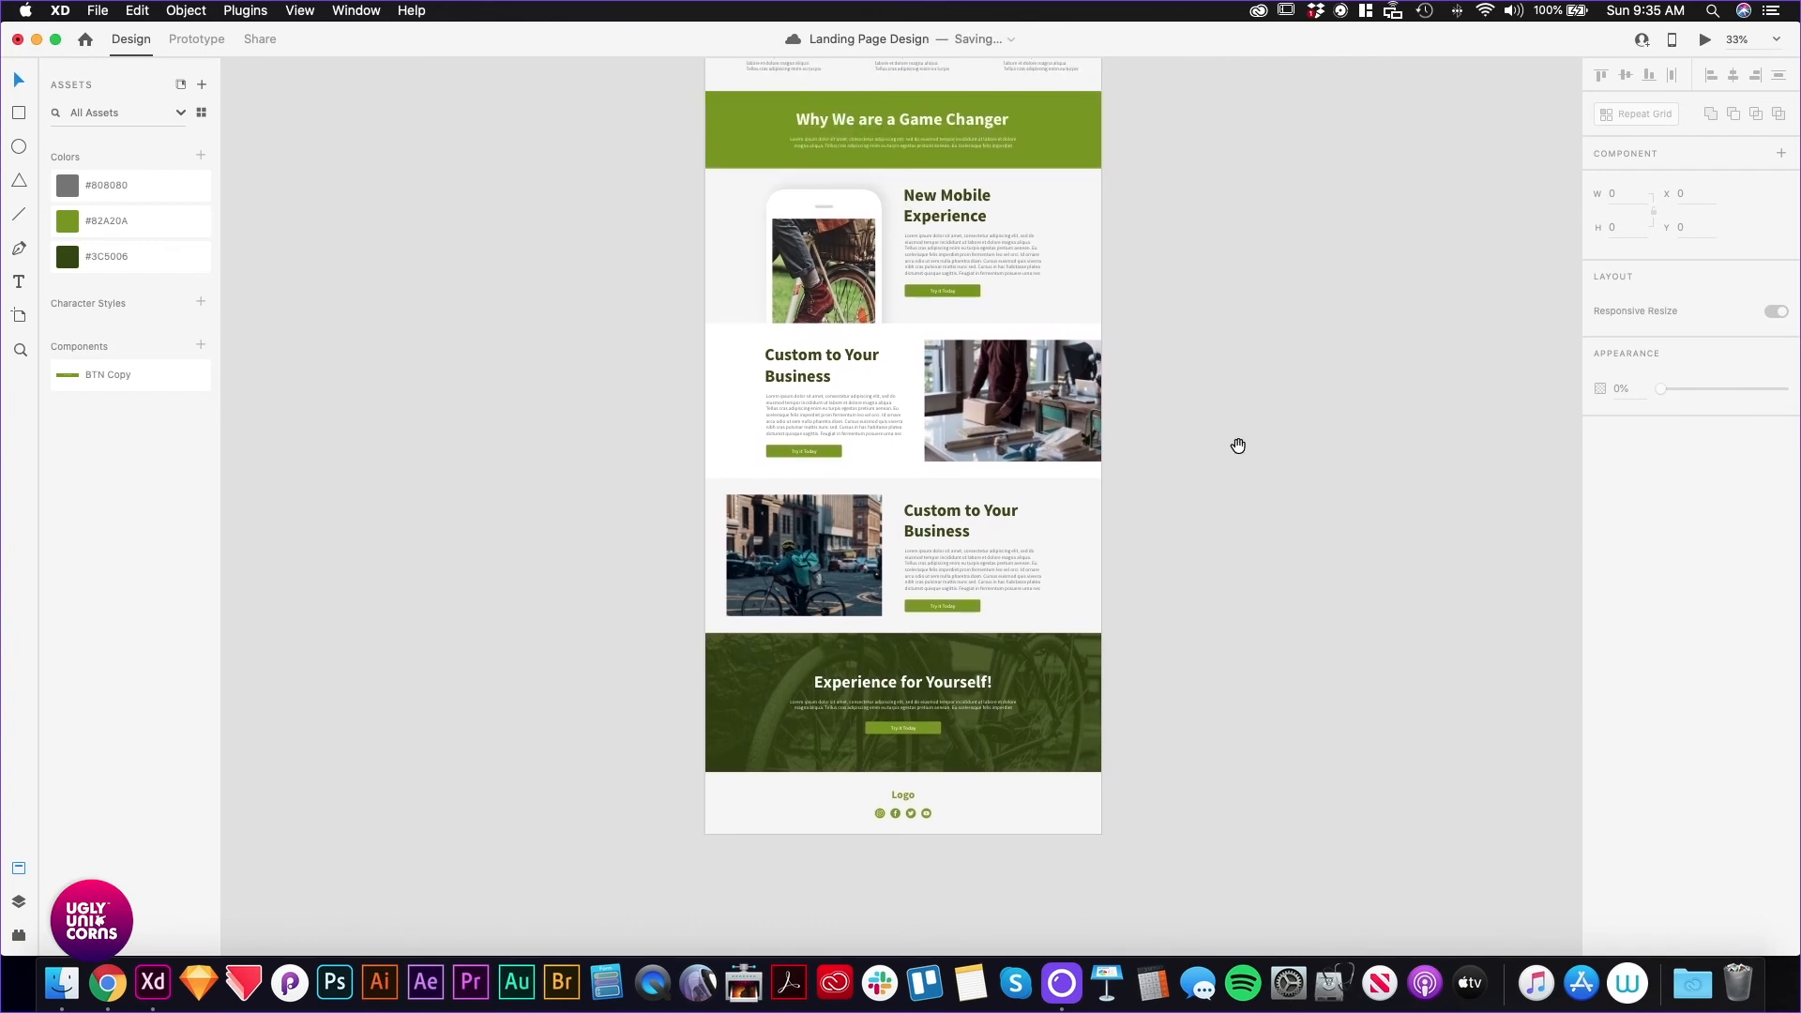
scroll(1223, 455, "up", 4)
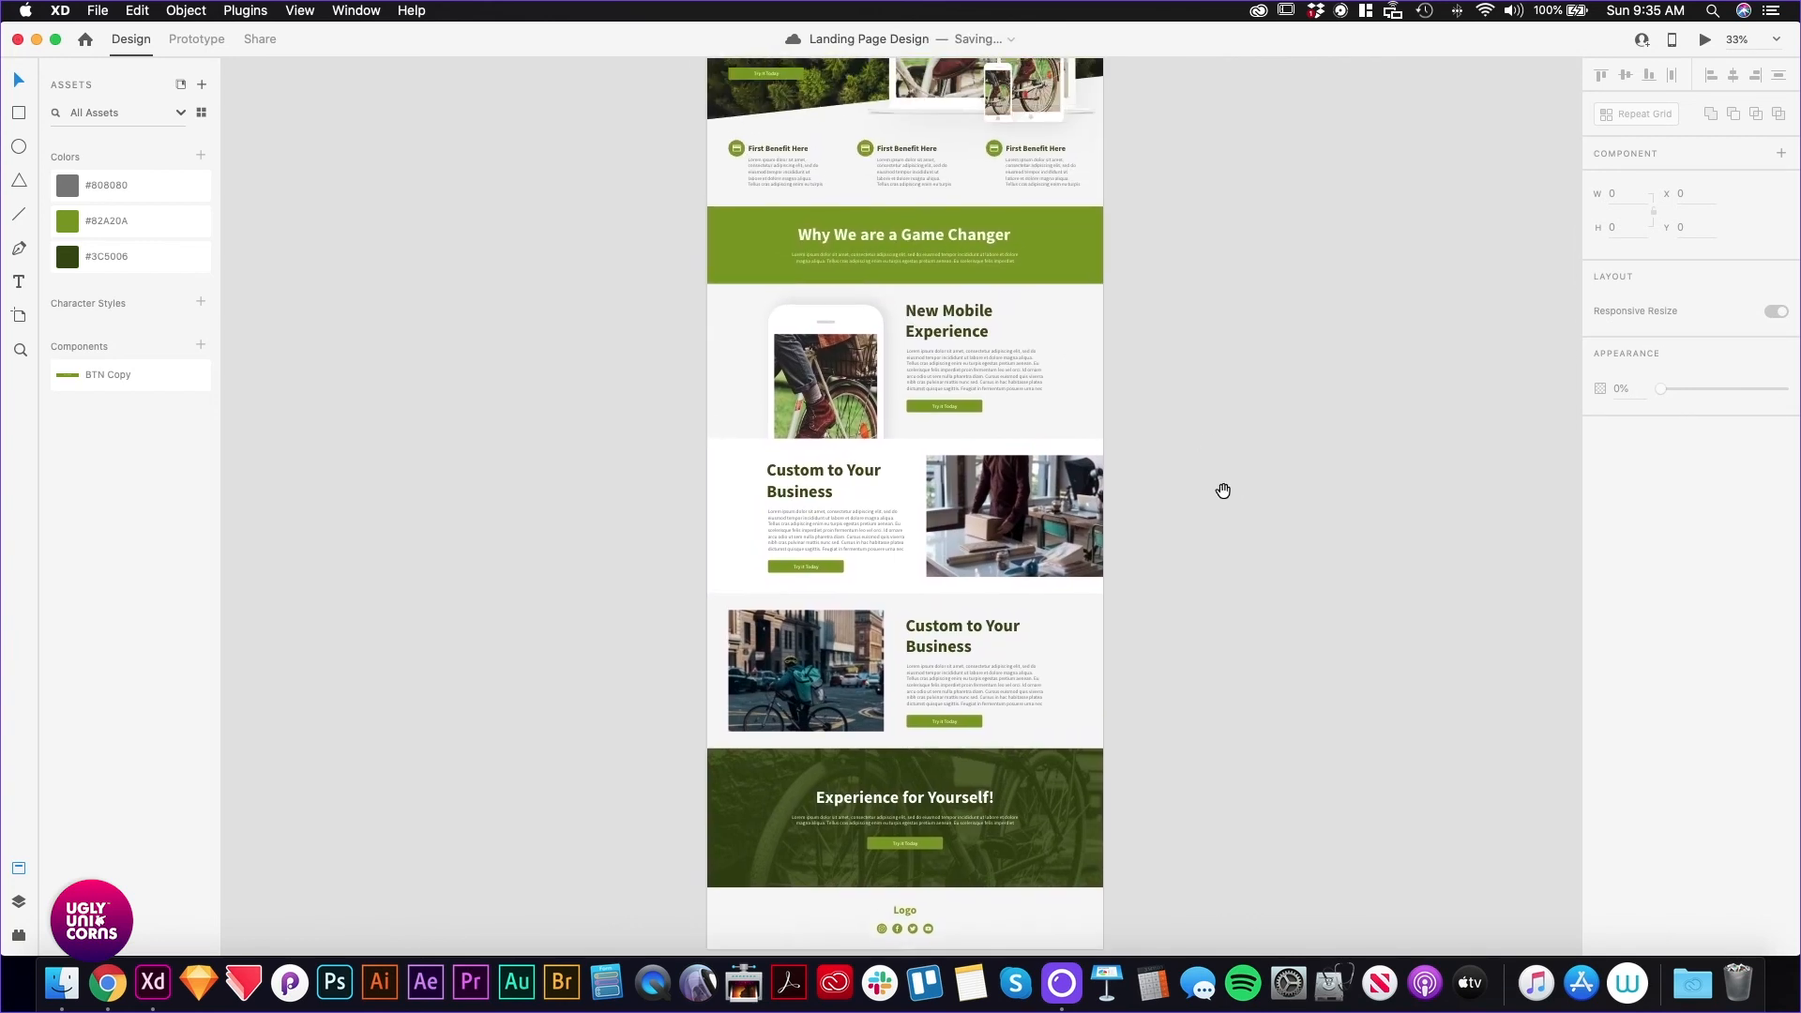
scroll(1229, 579, "up", 2)
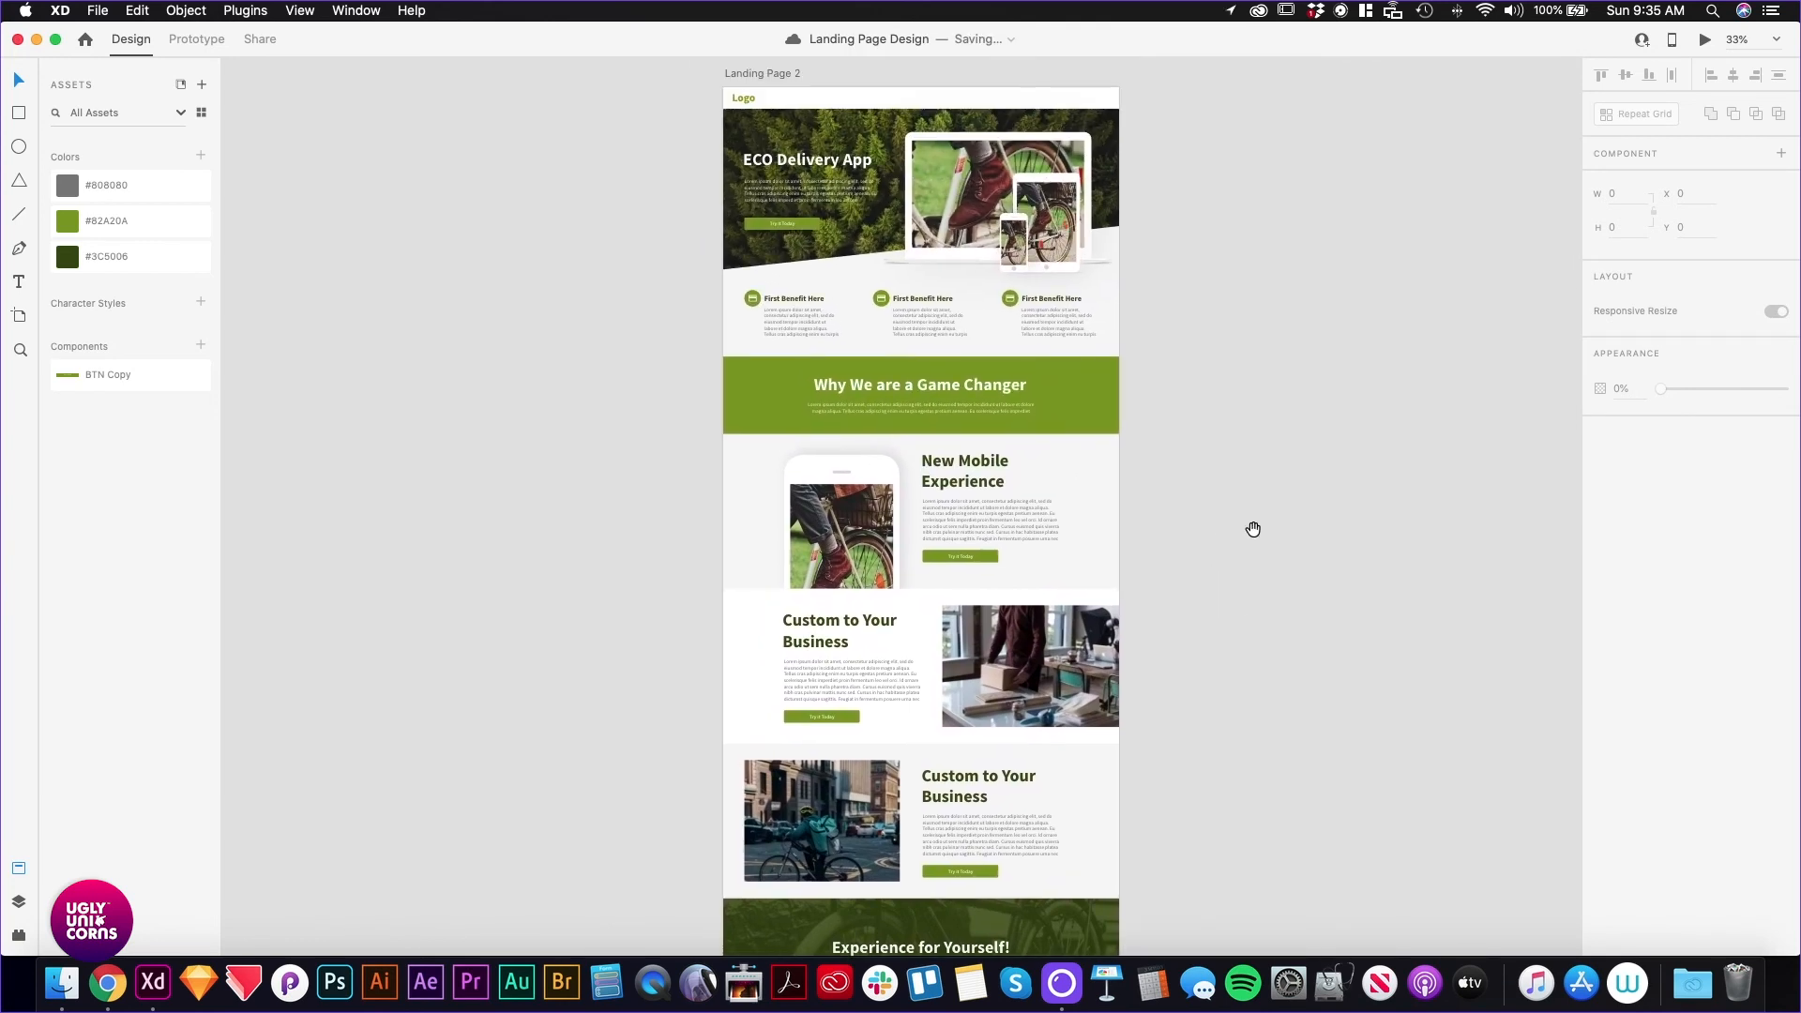
scroll(1253, 529, "down", 1)
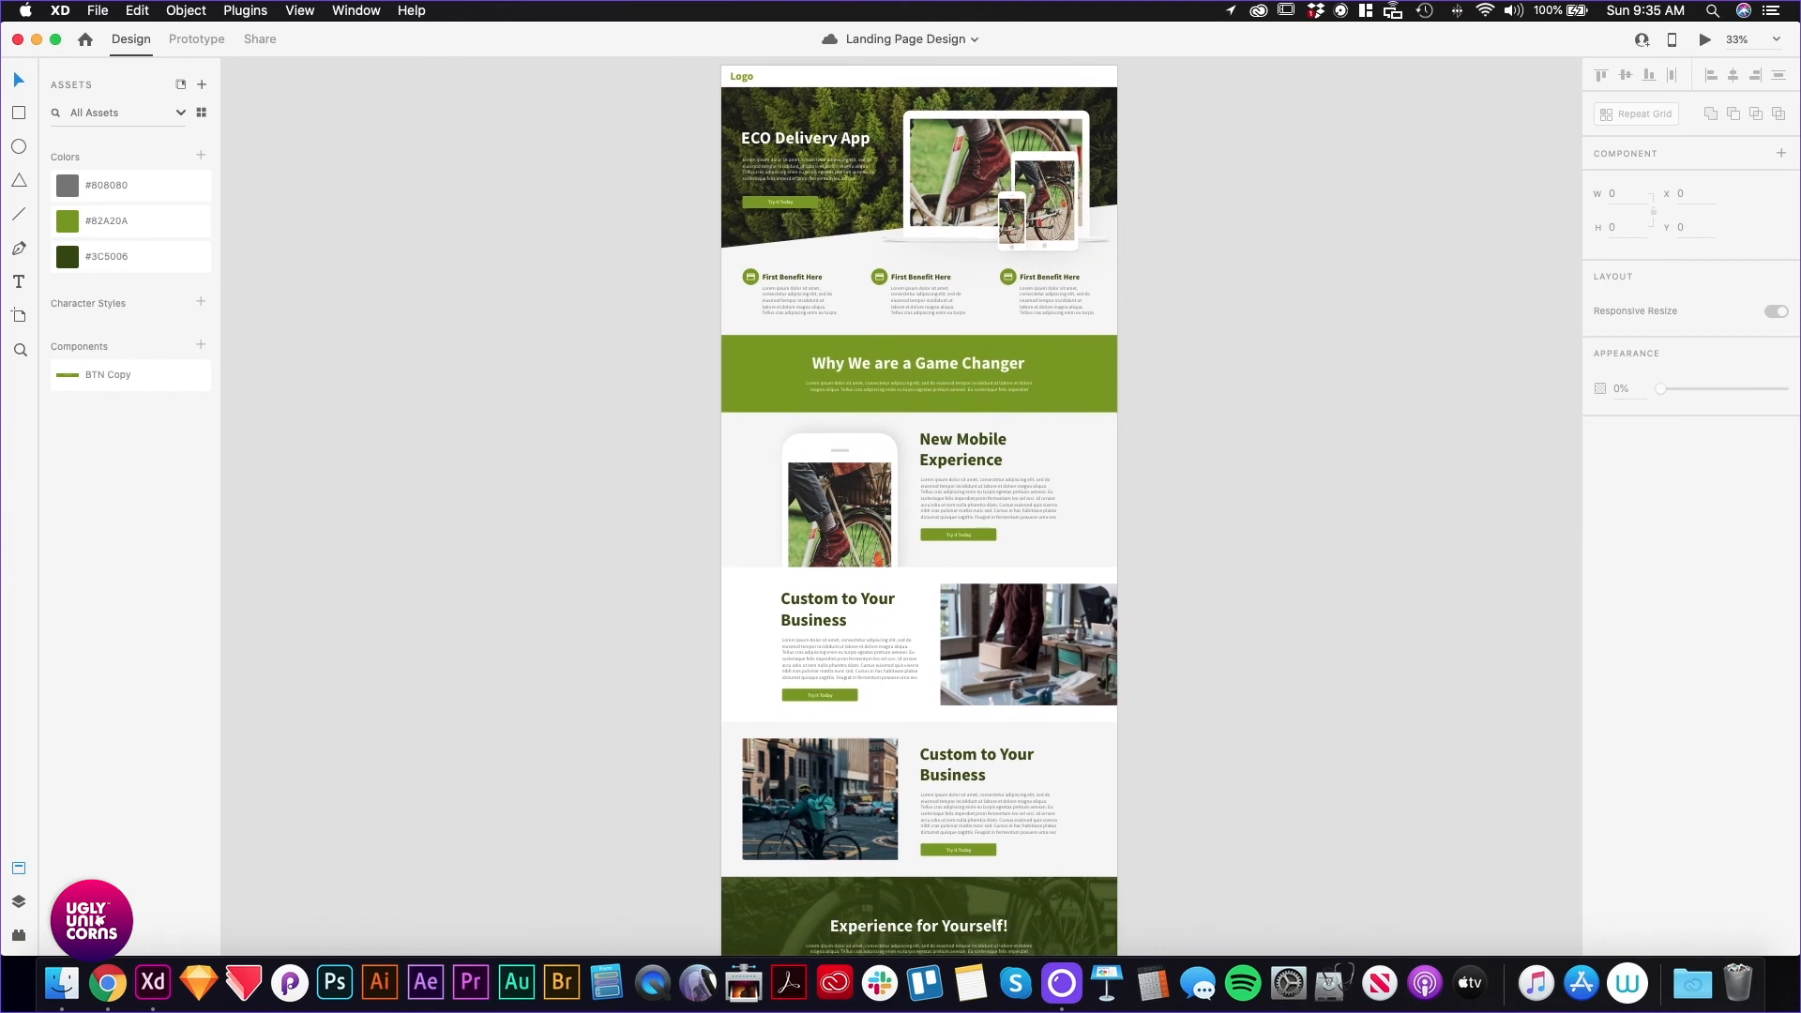